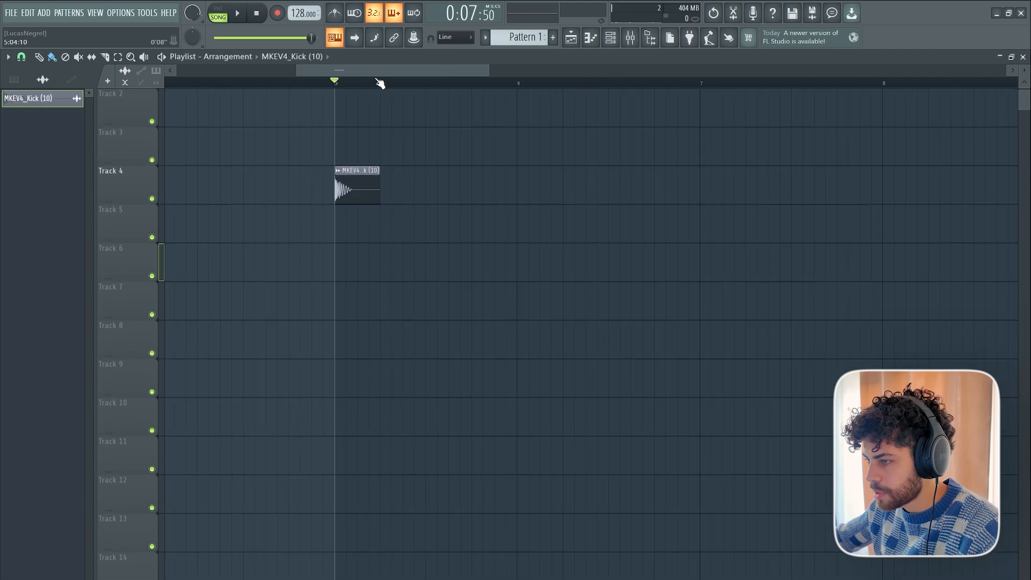
Repeat the MKEV4_Kick (10) clip on every beat of Track 4 from bar 5 up to bar 9.
{"action": "left_click_drag", "start_coordinate": [377, 76], "coordinate": [397, 77]}
{"action": "left_click_drag", "start_coordinate": [297, 194], "coordinate": [937, 191]}
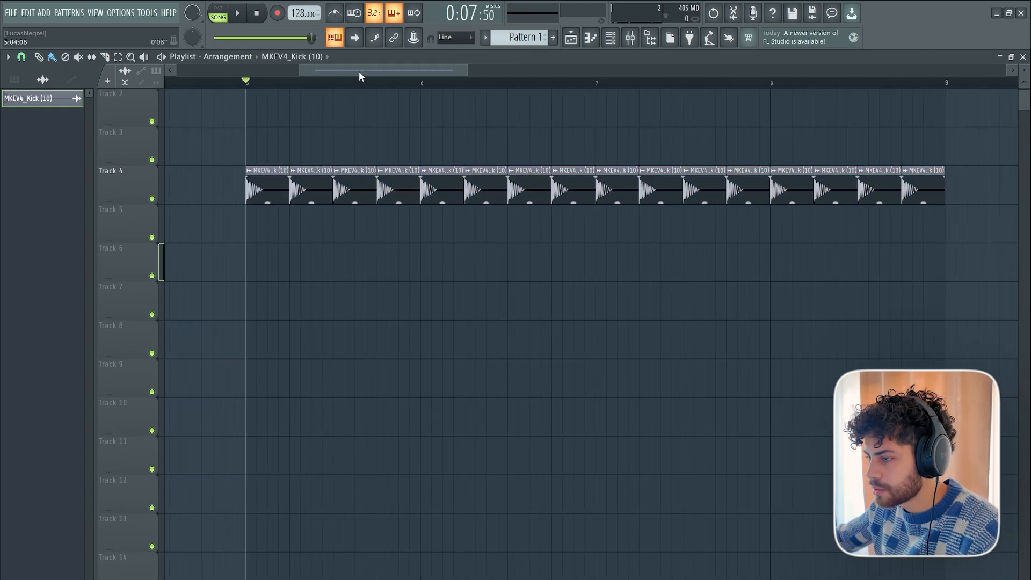
{"action": "scroll", "coordinate": [376, 74], "scroll_direction": "down", "scroll_amount": 2}
{"action": "scroll", "coordinate": [426, 419], "scroll_direction": "up", "scroll_amount": 1}
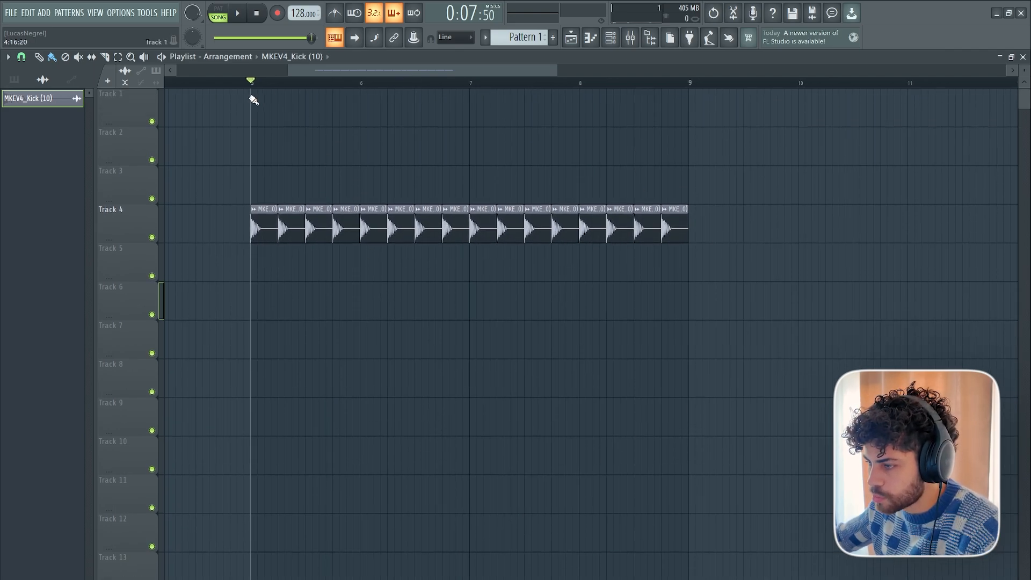
Paint Pattern 1 in the playlist below the kick row, from bar 5 up to bar 9.
{"action": "left_click", "coordinate": [518, 37]}
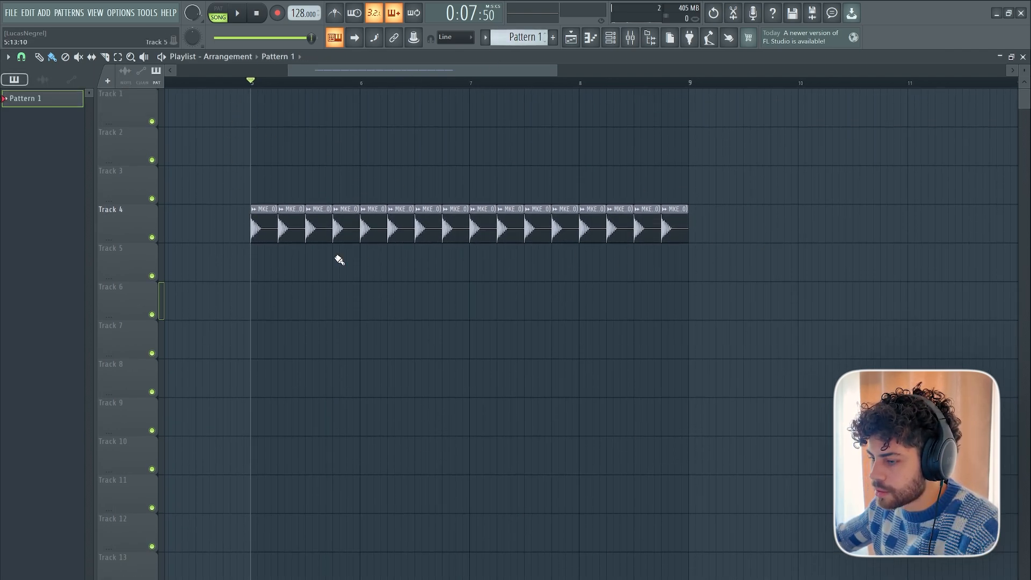
{"action": "left_click", "coordinate": [266, 295]}
{"action": "left_click_drag", "start_coordinate": [359, 289], "coordinate": [690, 297]}
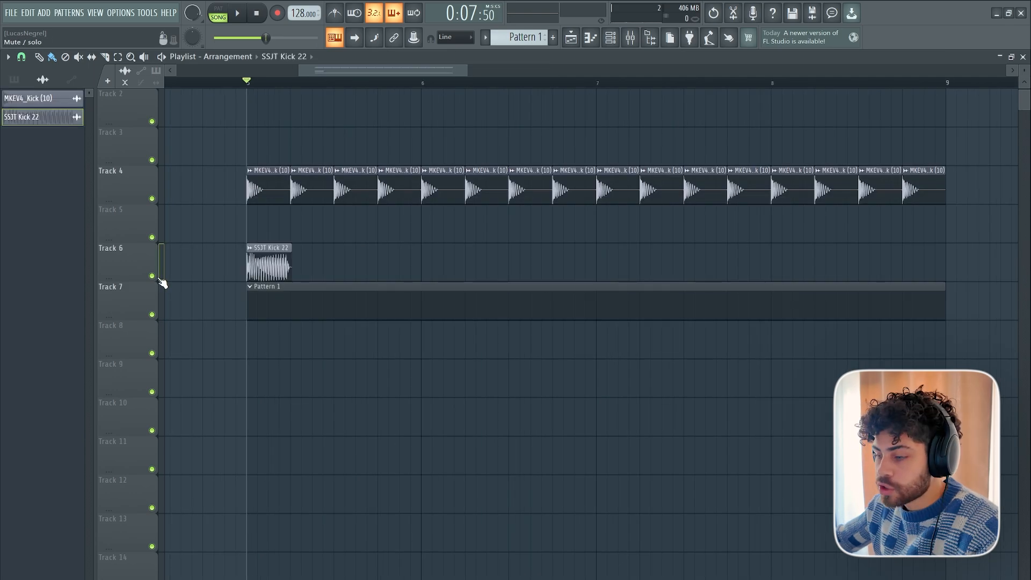
Solo Track 6 and repeat the SSJT Kick 22 clip on every beat from bar 5 up to bar 9.
{"action": "right_click", "coordinate": [155, 276]}
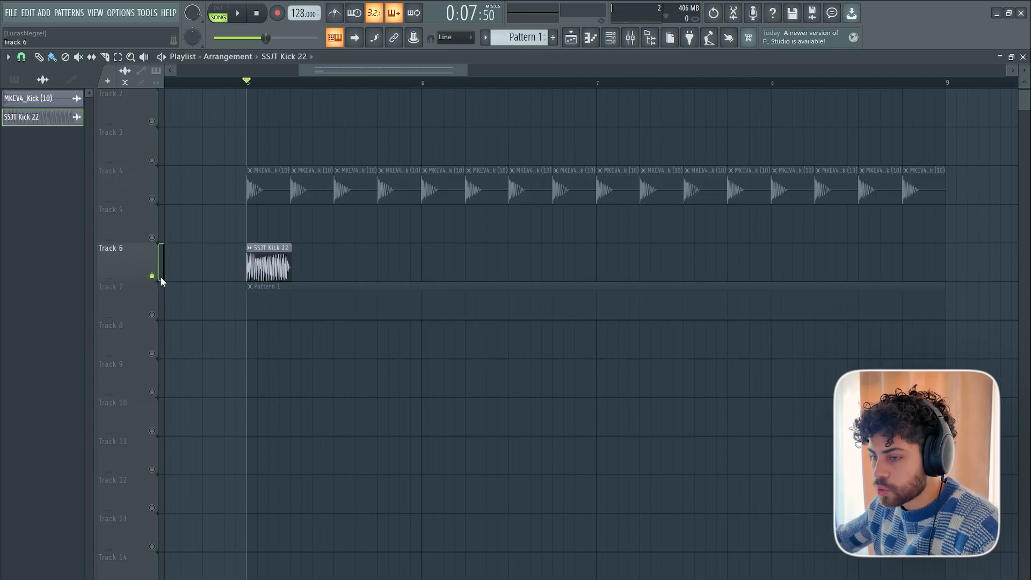
{"action": "left_click_drag", "start_coordinate": [351, 73], "coordinate": [357, 72]}
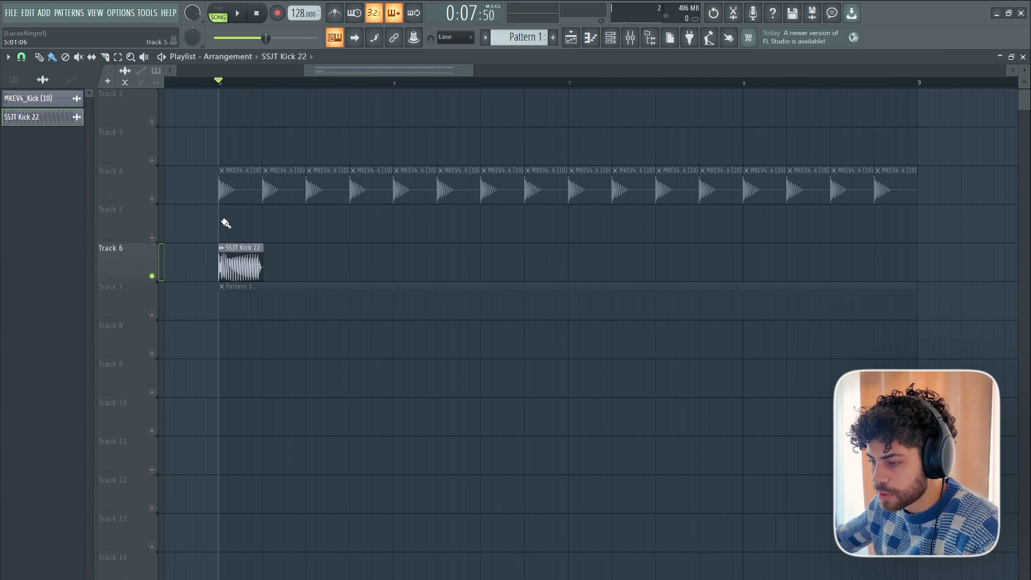
{"action": "scroll", "coordinate": [228, 84], "scroll_direction": "up", "scroll_amount": 2}
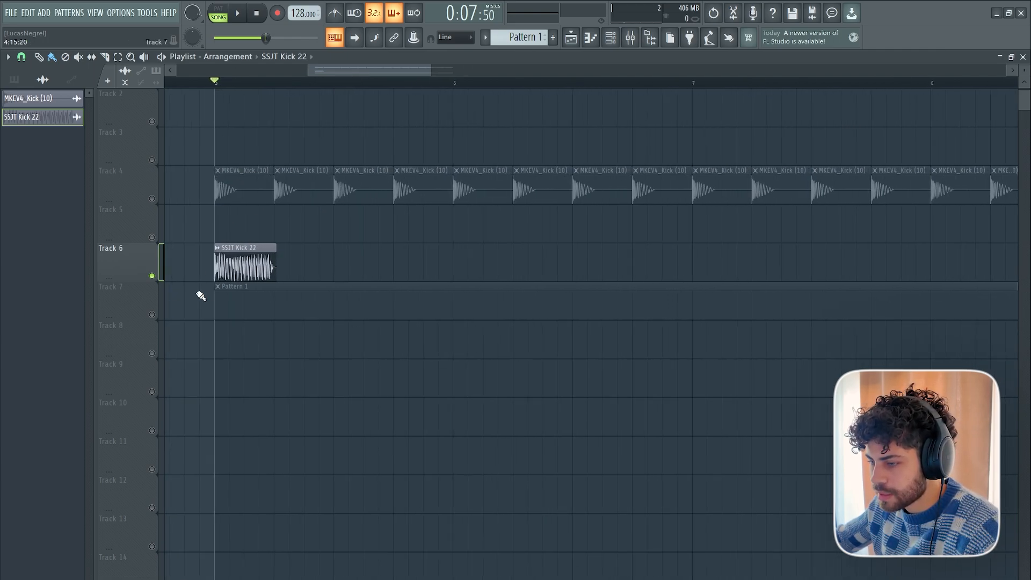
{"action": "scroll", "coordinate": [414, 76], "scroll_direction": "down", "scroll_amount": 2}
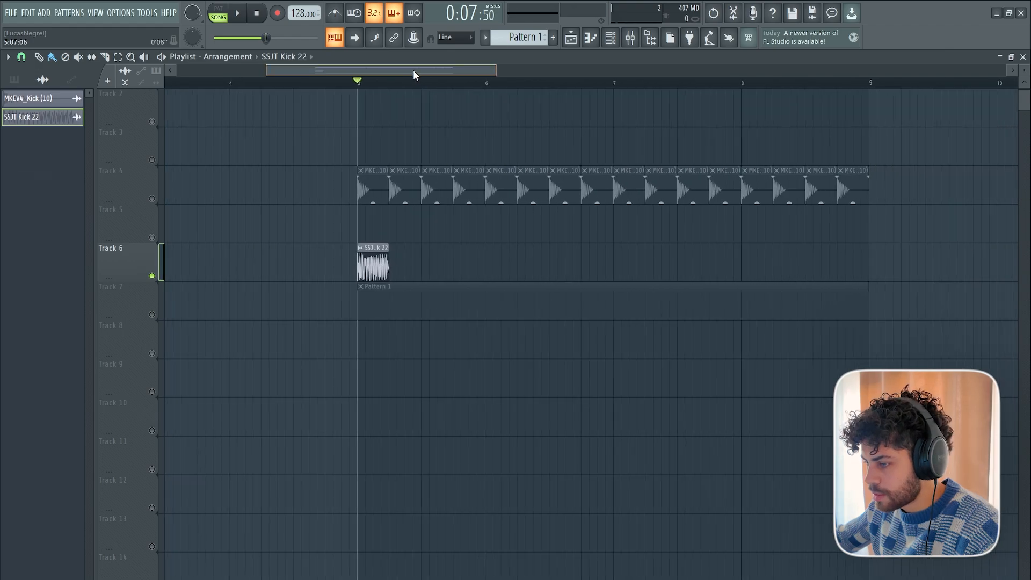
{"action": "left_click_drag", "start_coordinate": [265, 260], "coordinate": [751, 266]}
{"action": "scroll", "coordinate": [348, 75], "scroll_direction": "up", "scroll_amount": 2}
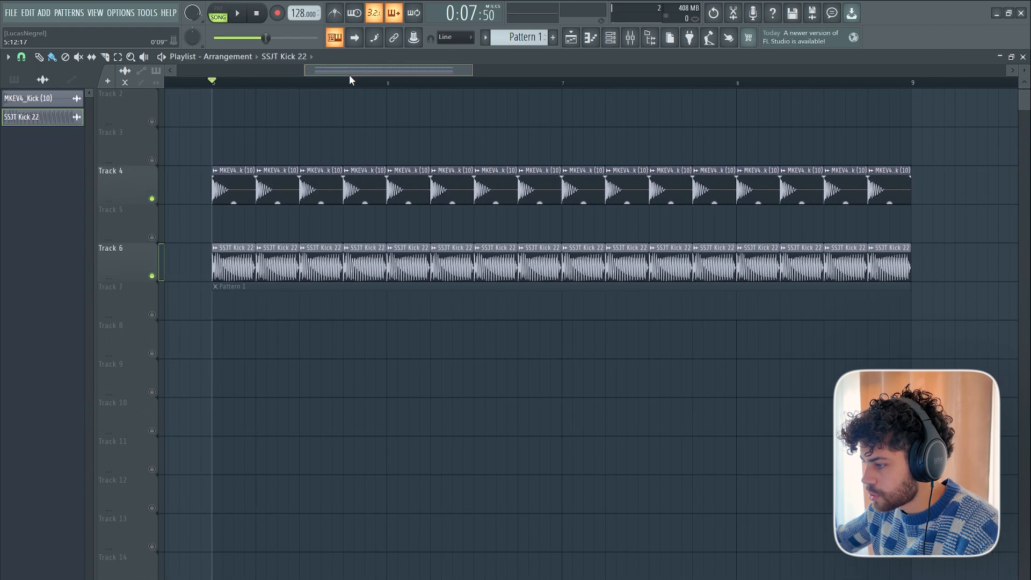
Audition the two layered kick tracks and move the Pattern 1 clips down to Track 8.
{"action": "key", "text": "space"}
{"action": "left_click_drag", "start_coordinate": [301, 308], "coordinate": [302, 356]}
{"action": "key", "text": "space"}
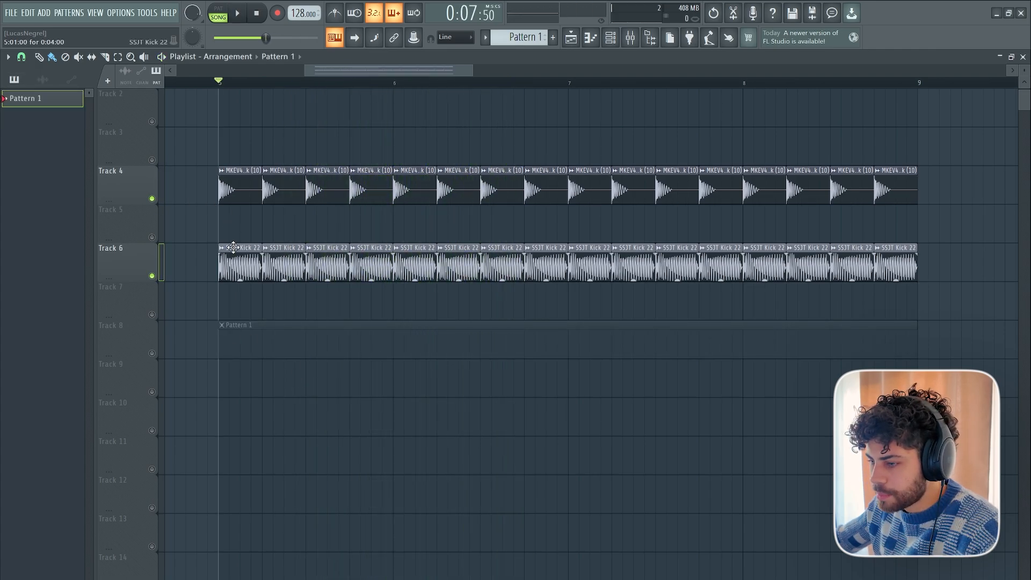
Add Fruity Parametric EQ 2 to Insert 4, make band 1 a high-pass at the lowest frequencies, and audition it.
{"action": "left_click", "coordinate": [631, 37]}
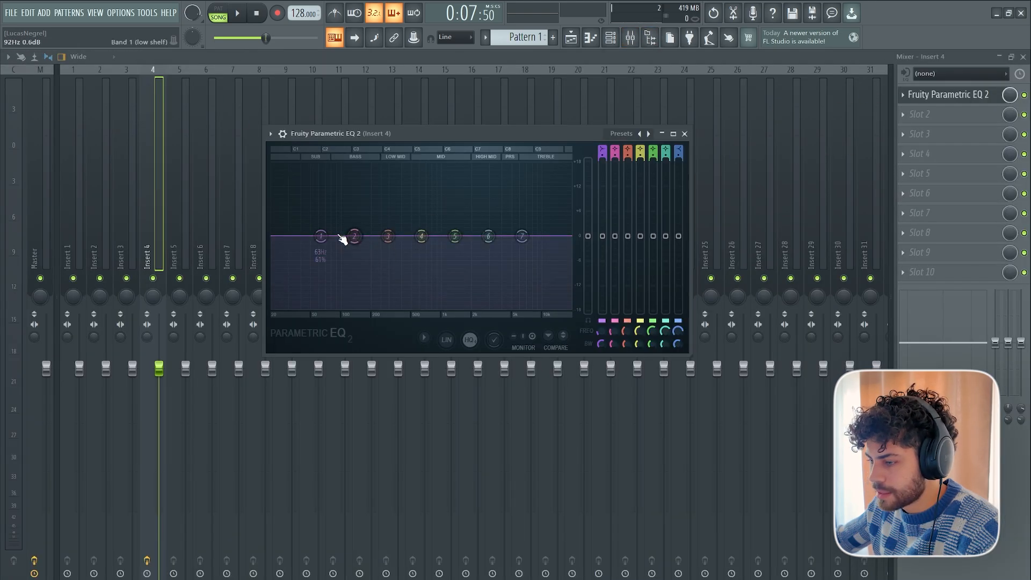
{"action": "right_click", "coordinate": [321, 237]}
{"action": "mouse_move", "coordinate": [339, 264]}
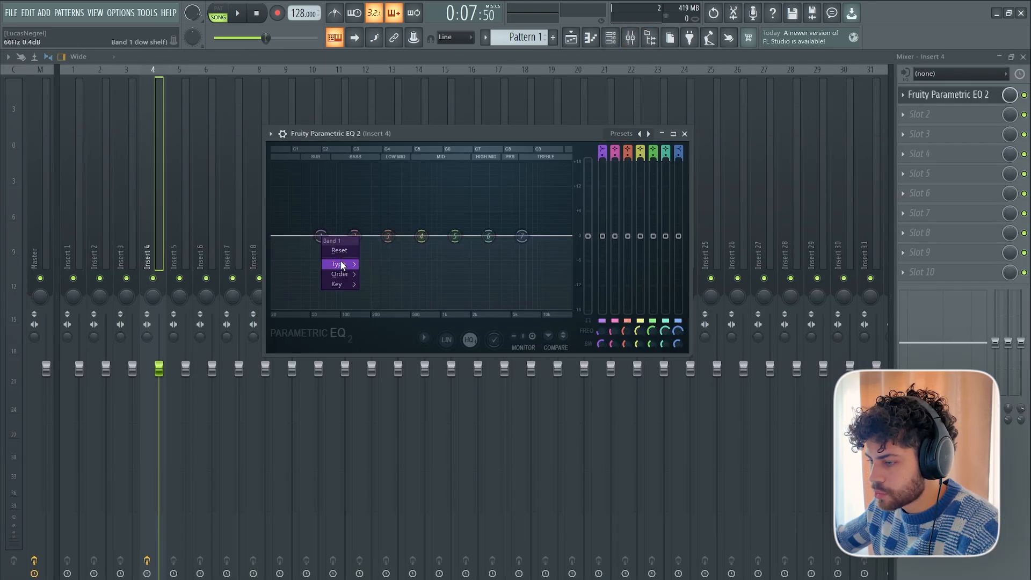
{"action": "left_click", "coordinate": [385, 293]}
{"action": "left_click_drag", "start_coordinate": [322, 236], "coordinate": [285, 236]}
{"action": "key", "text": "space"}
{"action": "key", "text": "space"}
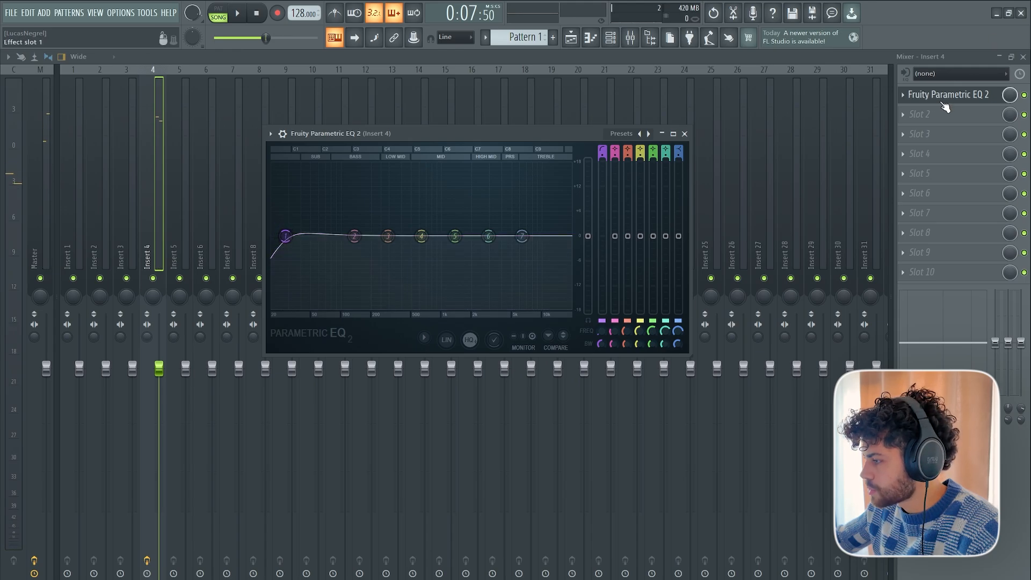
Set Insert 4's stereo separation to 100% merged and return to the playlist.
{"action": "key", "text": "Escape"}
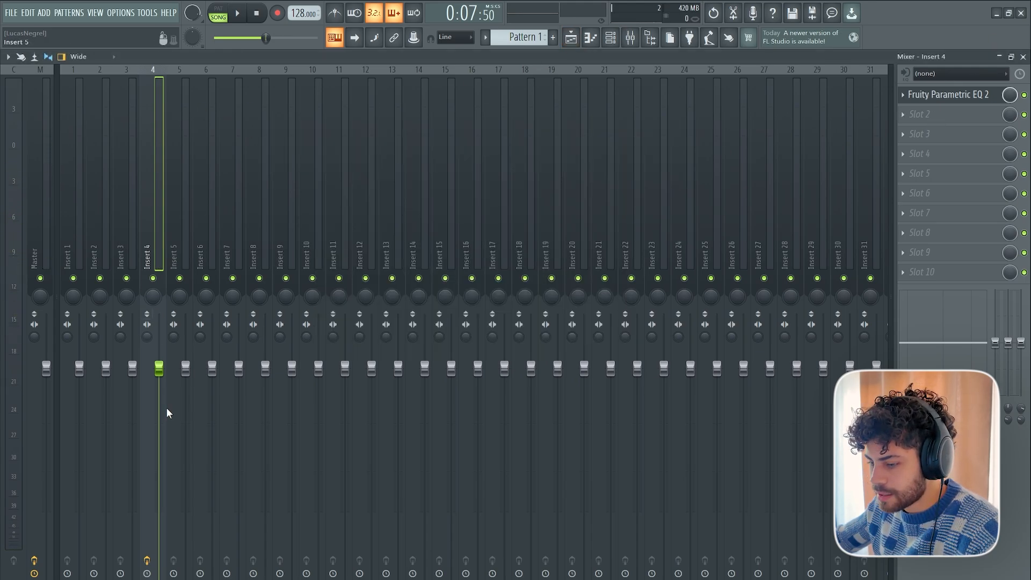
{"action": "left_click_drag", "start_coordinate": [146, 337], "coordinate": [146, 375]}
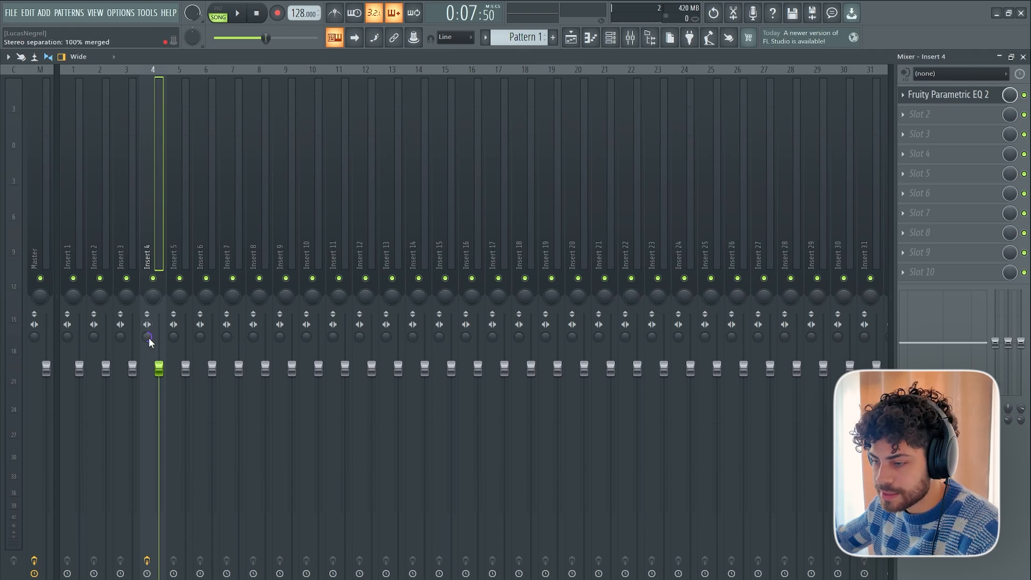
{"action": "left_click", "coordinate": [571, 37]}
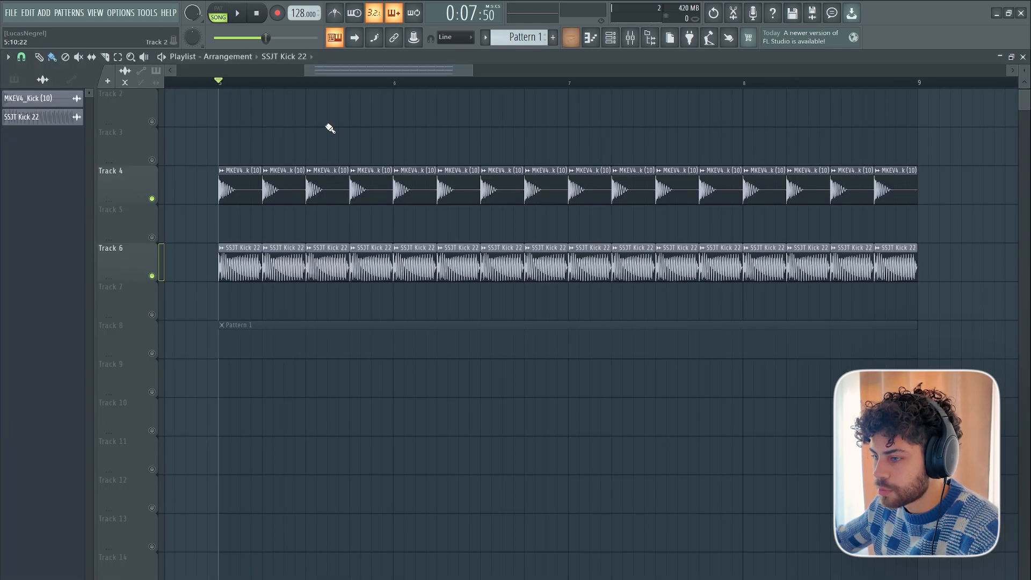
{"action": "scroll", "coordinate": [349, 79], "scroll_direction": "down", "scroll_amount": 2}
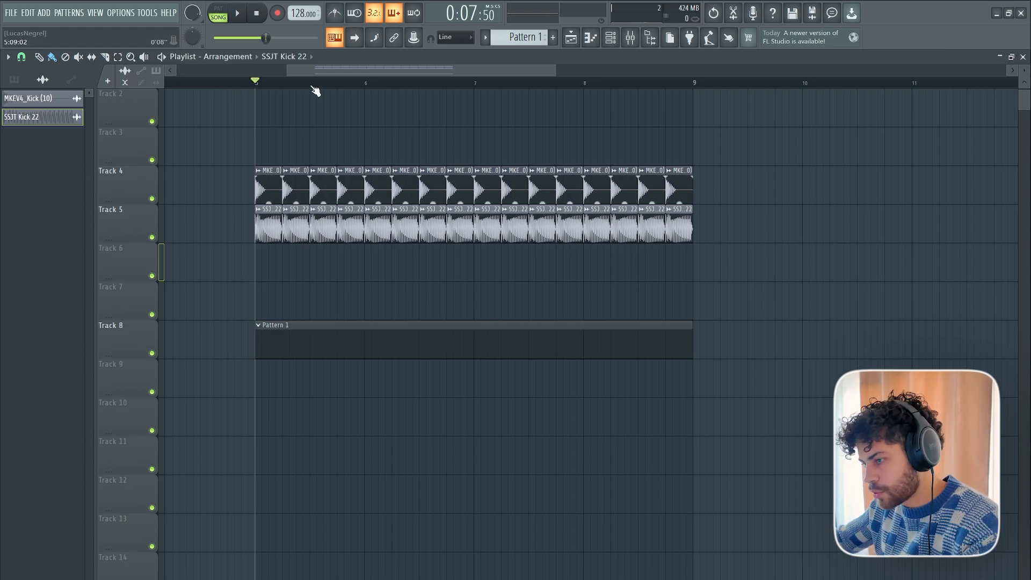
{"action": "scroll", "coordinate": [313, 85], "scroll_direction": "up", "scroll_amount": 5}
{"action": "left_click_drag", "start_coordinate": [320, 71], "coordinate": [327, 74]}
{"action": "scroll", "coordinate": [331, 85], "scroll_direction": "down", "scroll_amount": 1}
{"action": "scroll", "coordinate": [331, 85], "scroll_direction": "up", "scroll_amount": 1}
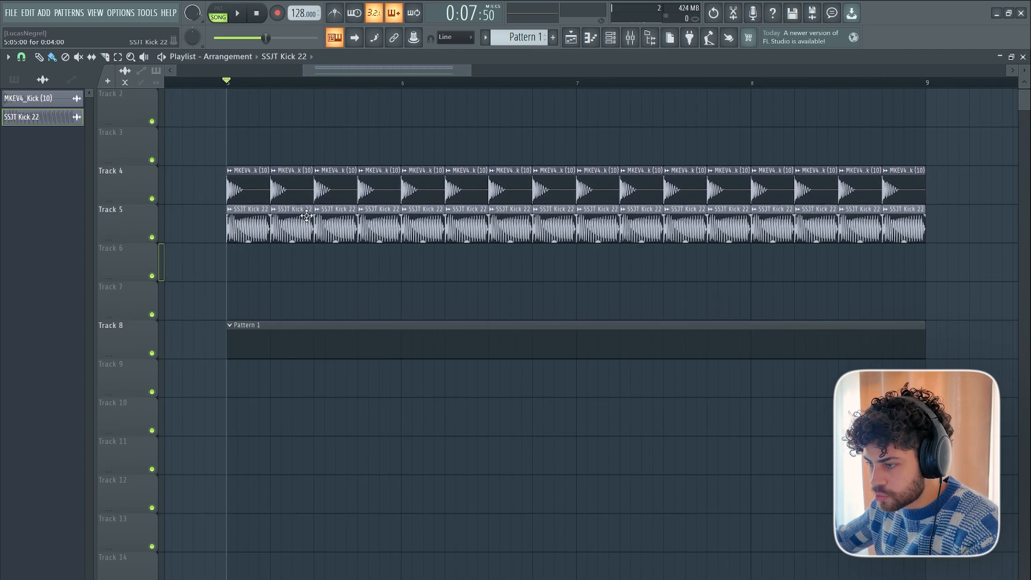
{"action": "scroll", "coordinate": [285, 83], "scroll_direction": "up", "scroll_amount": 2}
{"action": "scroll", "coordinate": [308, 87], "scroll_direction": "right", "scroll_amount": 1}
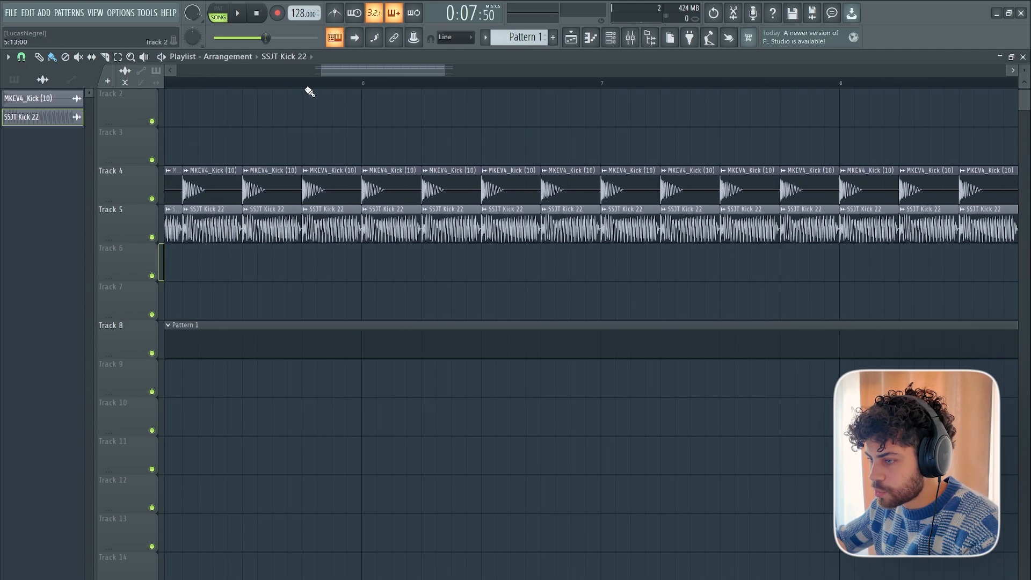
{"action": "scroll", "coordinate": [317, 86], "scroll_direction": "down", "scroll_amount": 4}
{"action": "scroll", "coordinate": [244, 92], "scroll_direction": "up", "scroll_amount": 3}
{"action": "scroll", "coordinate": [237, 86], "scroll_direction": "up", "scroll_amount": 1}
{"action": "scroll", "coordinate": [237, 86], "scroll_direction": "up", "scroll_amount": 1}
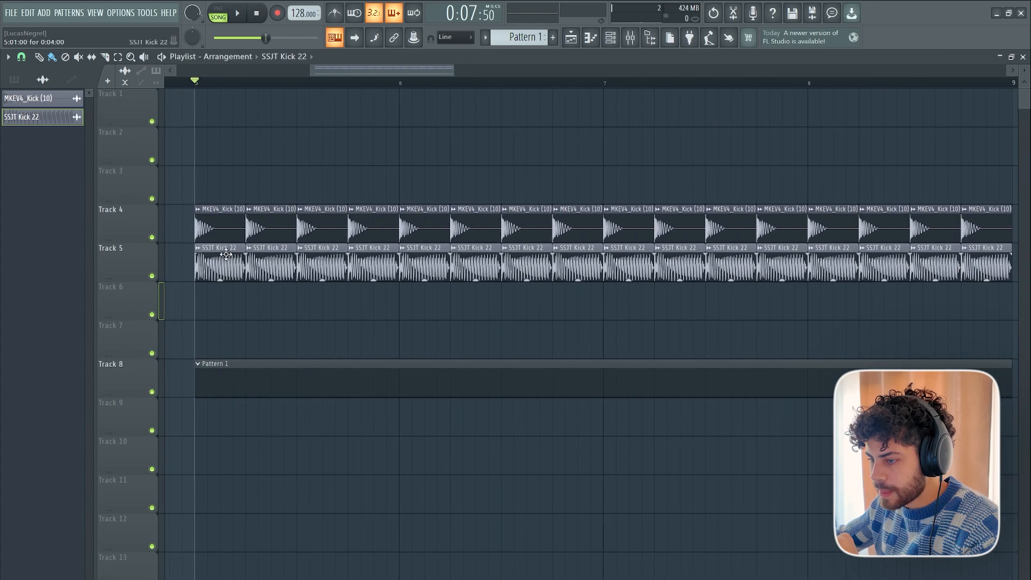
Solo Track 5 and audition the SSJT Kick 22 layer on its own.
{"action": "right_click", "coordinate": [147, 278]}
{"action": "right_click", "coordinate": [152, 276]}
{"action": "key", "text": "space"}
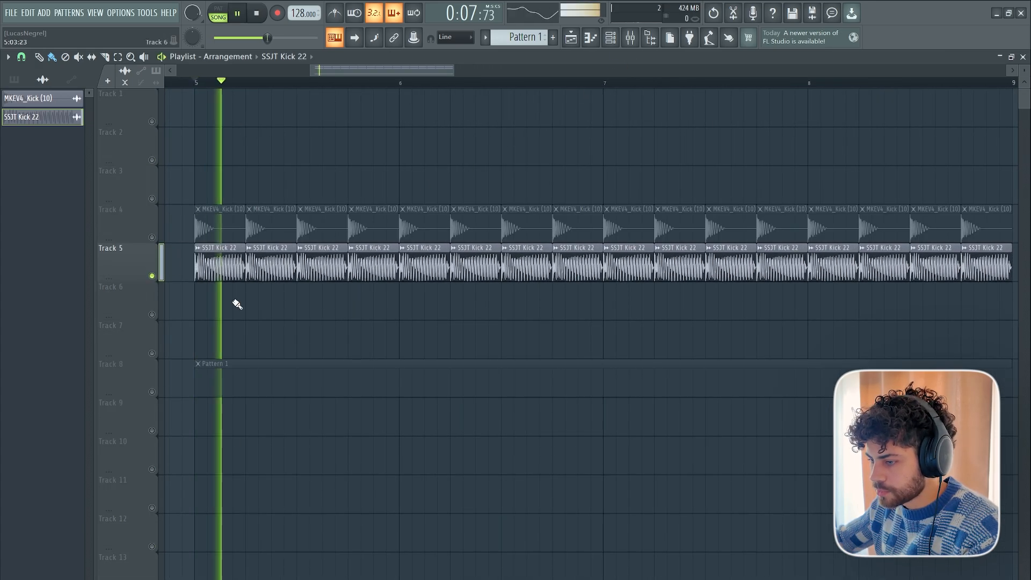
{"action": "key", "text": "space"}
Load Fruity Balance in Insert 4's first slot, ahead of Fruity Parametric EQ 2.
{"action": "left_click", "coordinate": [630, 37]}
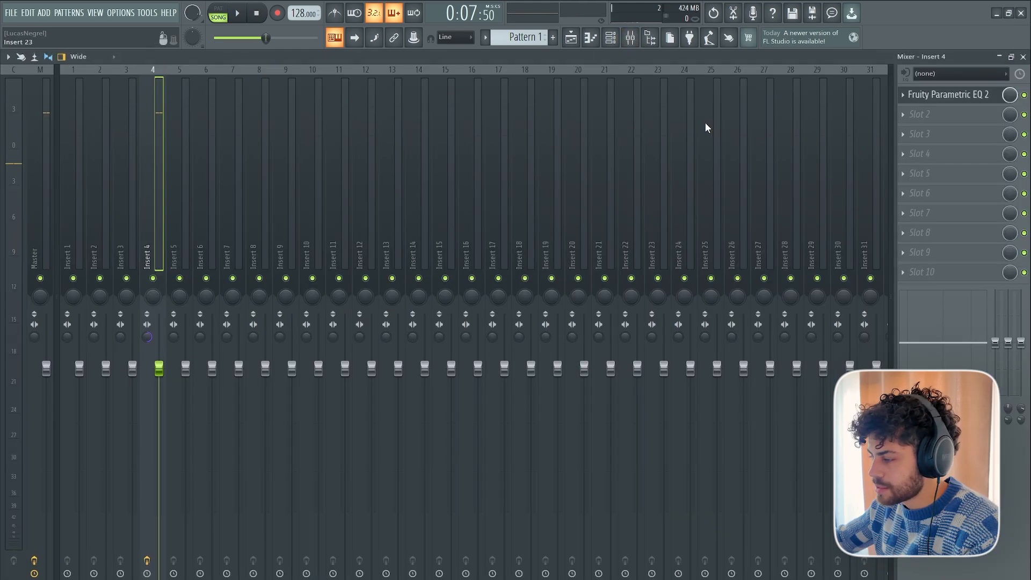
{"action": "scroll", "coordinate": [931, 116], "scroll_direction": "up", "scroll_amount": 1}
{"action": "left_click", "coordinate": [920, 96]}
{"action": "left_click", "coordinate": [605, 18]}
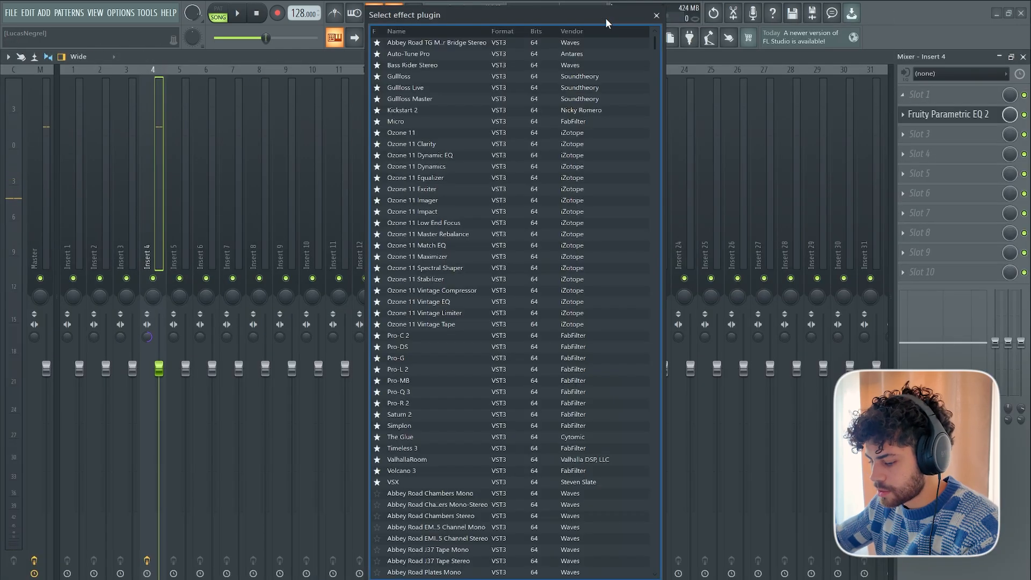
{"action": "type", "text": "bal"}
{"action": "left_click", "coordinate": [506, 52]}
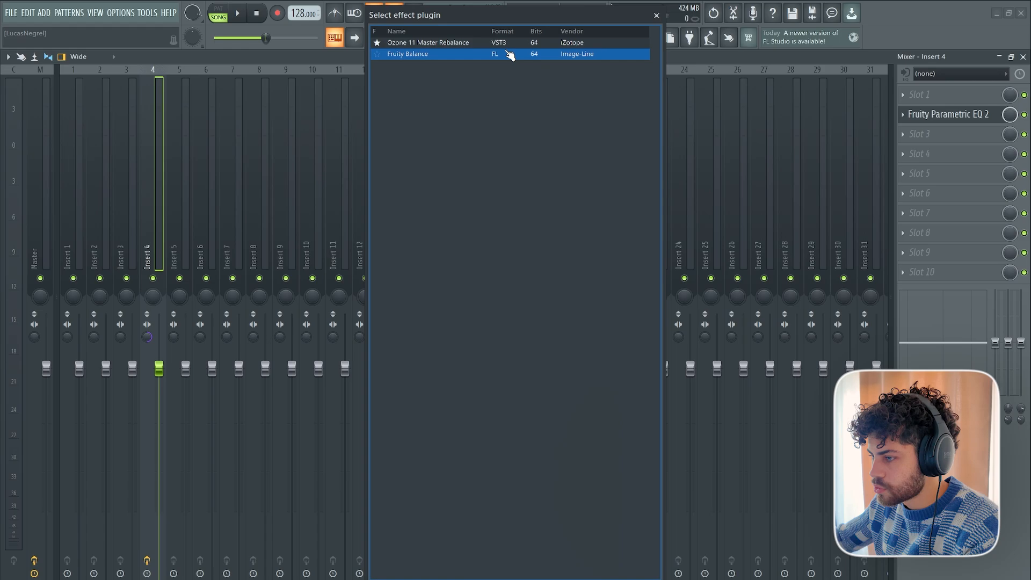
{"action": "left_click", "coordinate": [509, 54]}
{"action": "left_click_drag", "start_coordinate": [118, 153], "coordinate": [372, 187]}
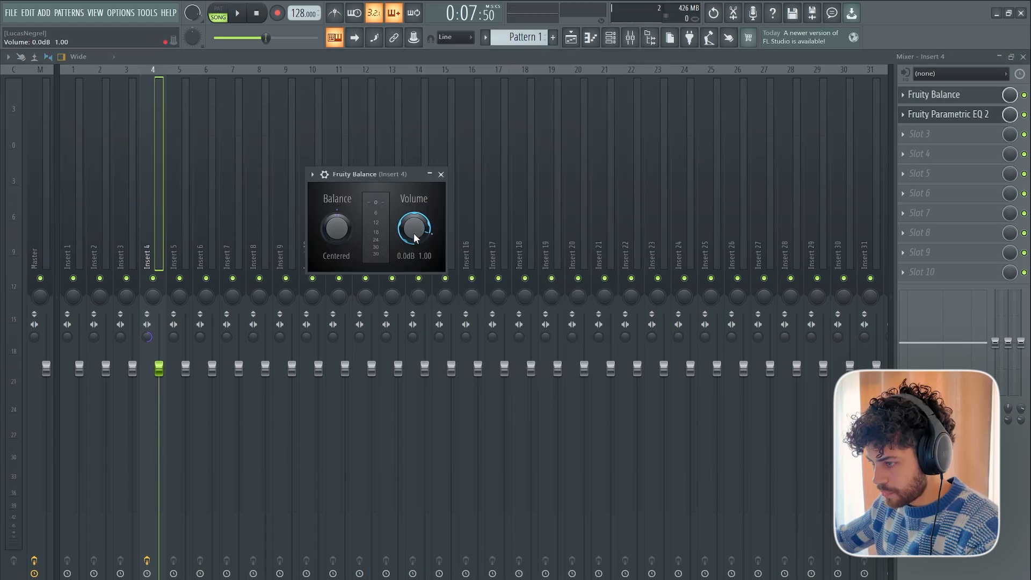
Select the playlist range 5:01:00 to 5:05:00 and create an automation clip for Fruity Balance's Volume over it.
{"action": "right_click", "coordinate": [414, 228]}
{"action": "left_click", "coordinate": [577, 41]}
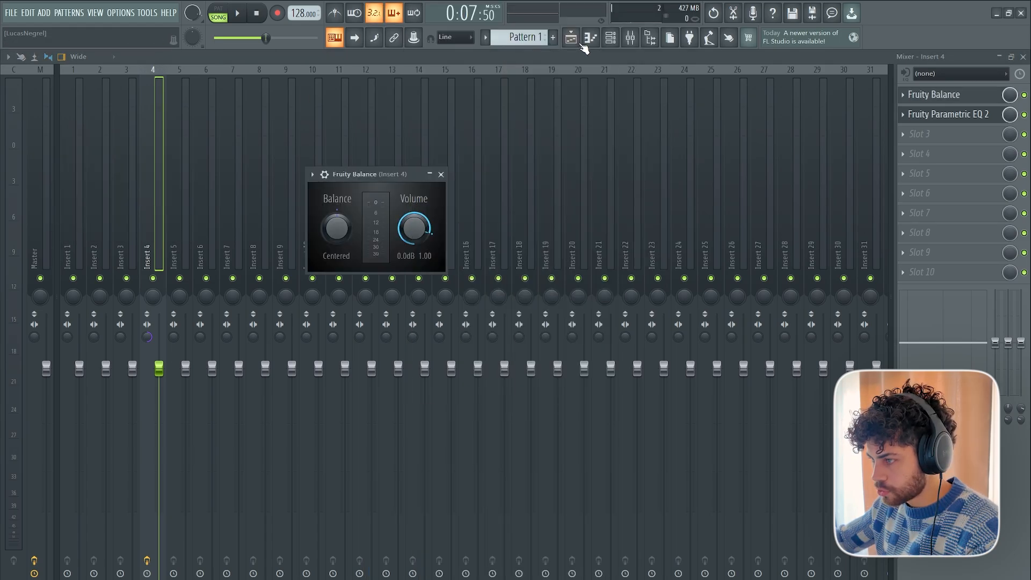
{"action": "left_click_drag", "start_coordinate": [199, 81], "coordinate": [245, 82]}
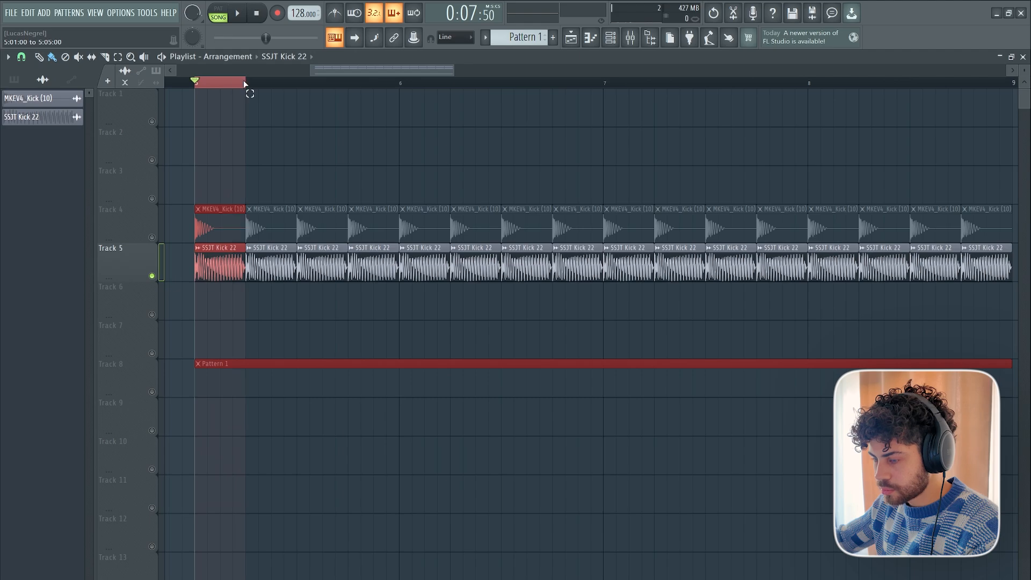
{"action": "left_click", "coordinate": [630, 37]}
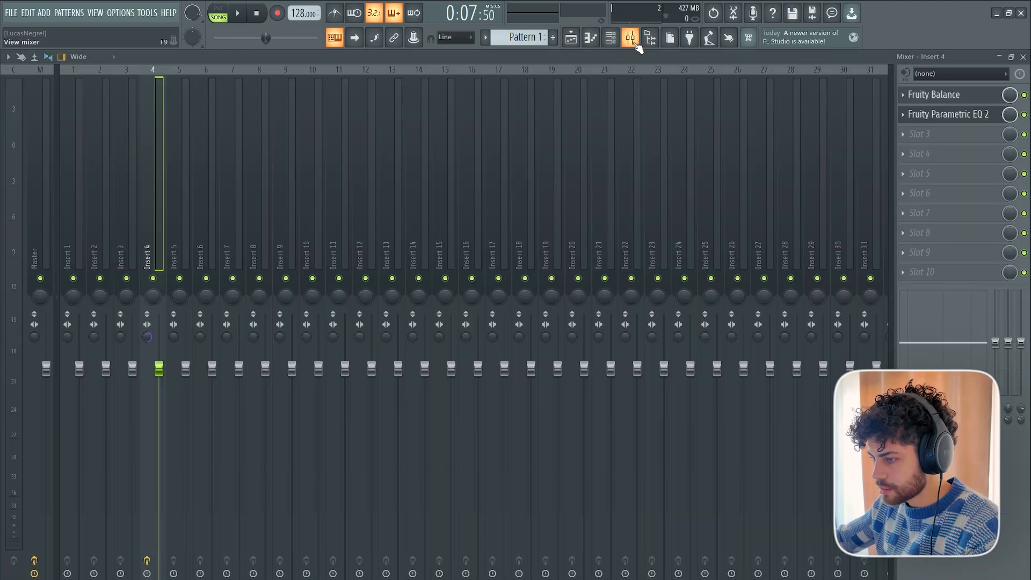
{"action": "right_click", "coordinate": [415, 229]}
{"action": "left_click", "coordinate": [444, 312]}
{"action": "left_click", "coordinate": [571, 37]}
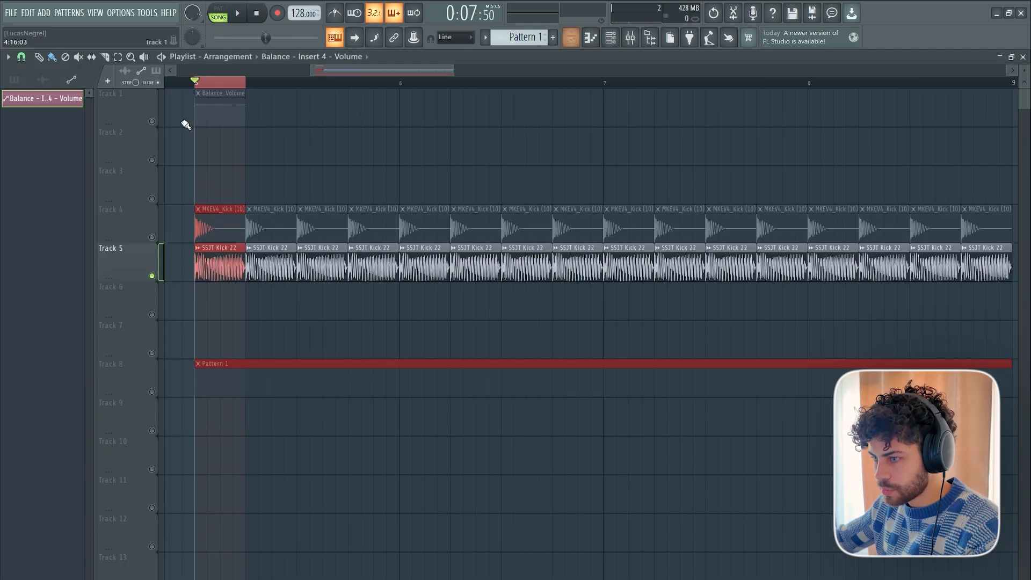
Move the volume automation clip to an enlarged Track 6 and shape a fade-in from zero over its first quarter.
{"action": "left_click_drag", "start_coordinate": [233, 101], "coordinate": [232, 302]}
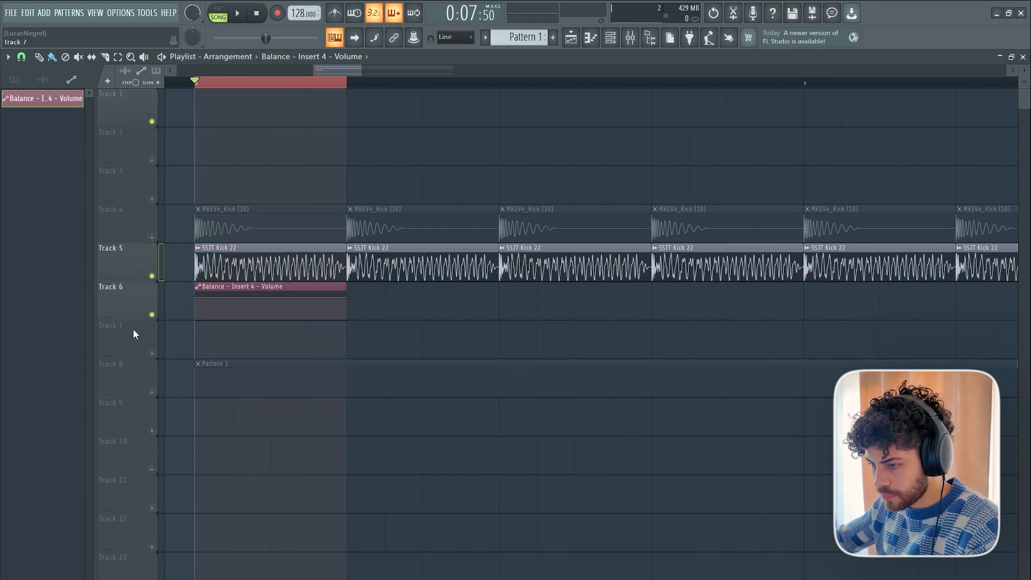
{"action": "left_click_drag", "start_coordinate": [134, 317], "coordinate": [135, 368]}
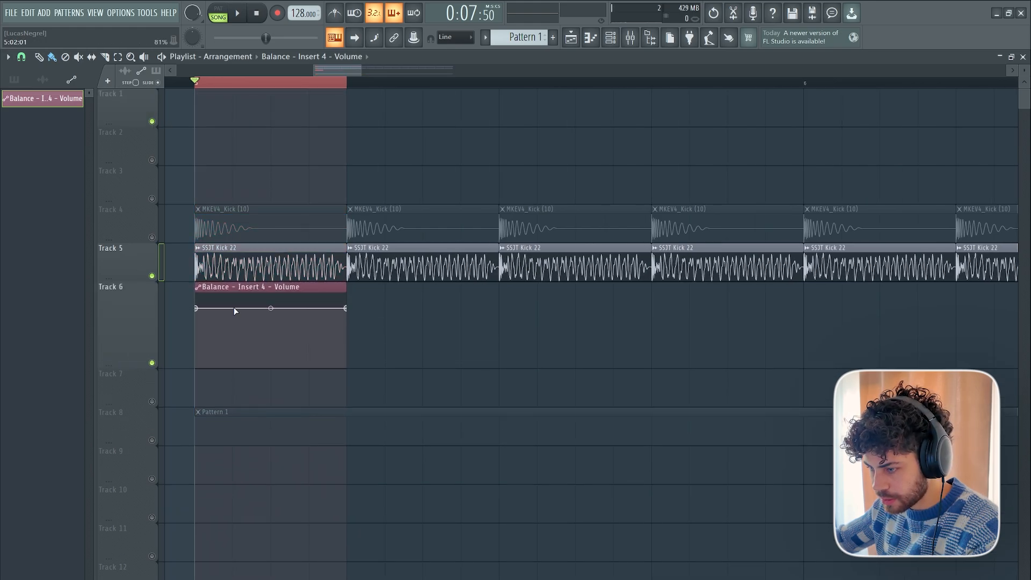
{"action": "right_click", "coordinate": [232, 309]}
{"action": "left_click_drag", "start_coordinate": [196, 308], "coordinate": [185, 386]}
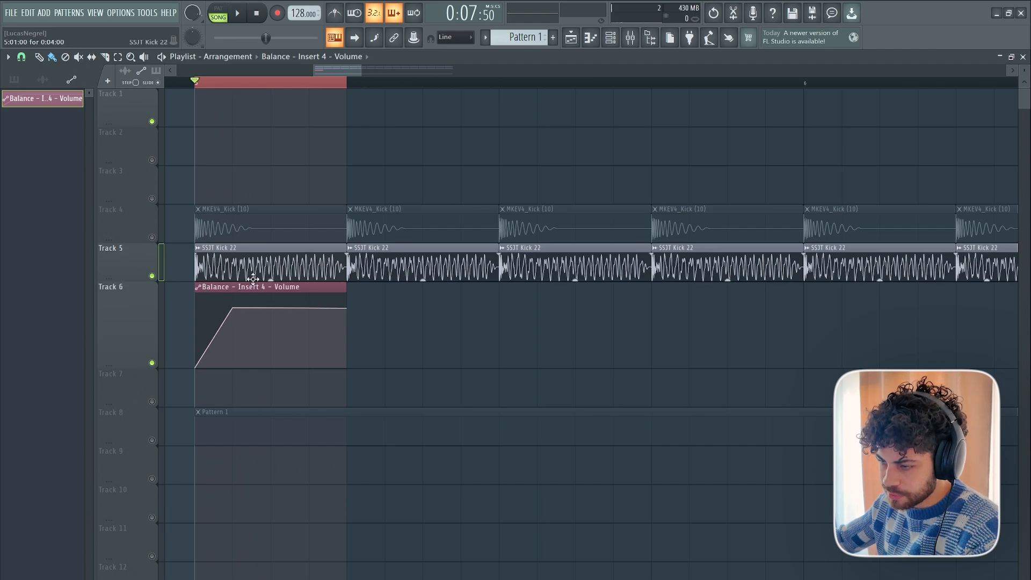
Turn Track 4 back on and raise the MKEV4_Kick (10) sample's fade-out to shorten its tail.
{"action": "left_click", "coordinate": [152, 237]}
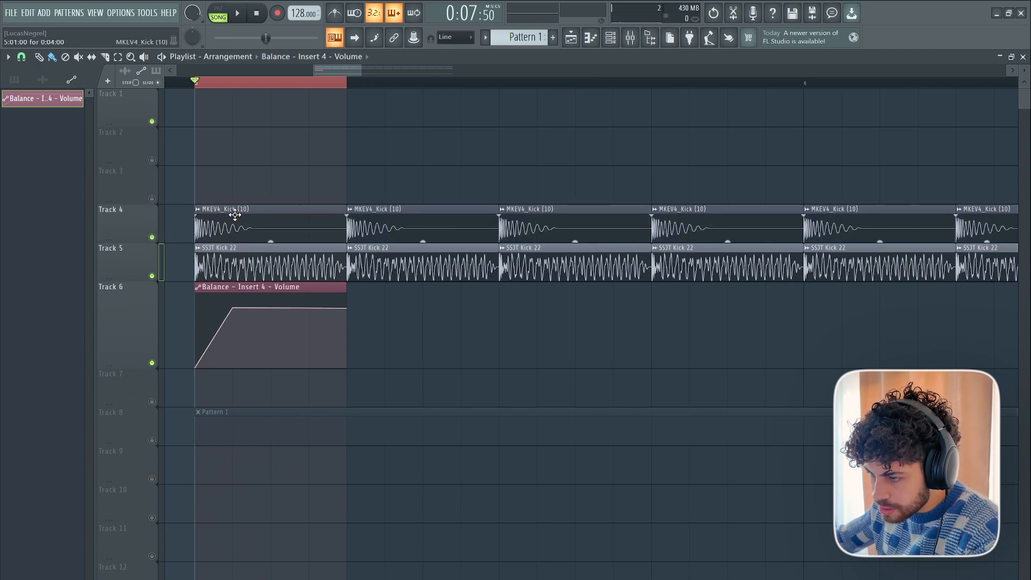
{"action": "left_click", "coordinate": [260, 215]}
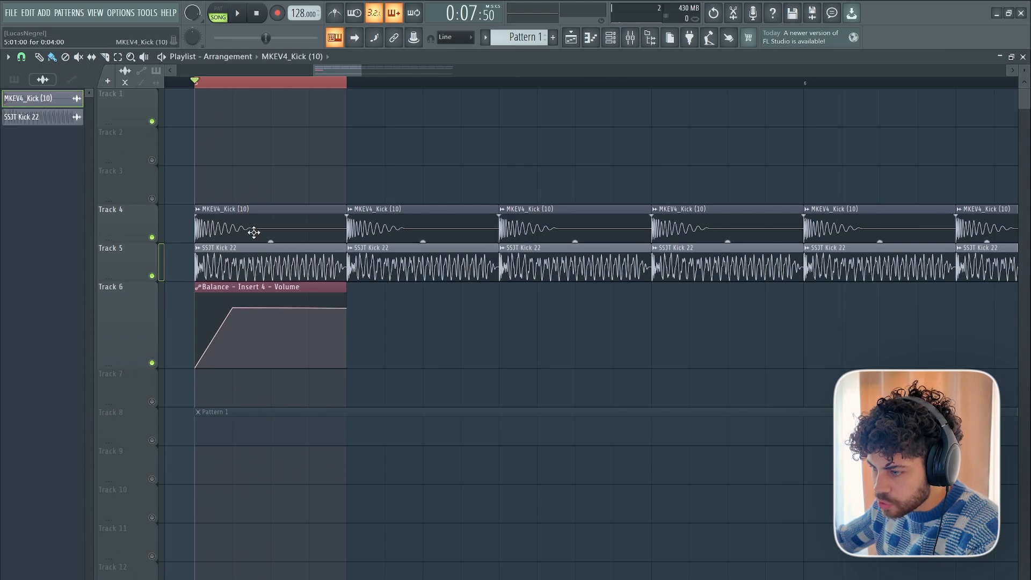
{"action": "double_click", "coordinate": [260, 216]}
{"action": "left_click_drag", "start_coordinate": [483, 182], "coordinate": [509, 174]}
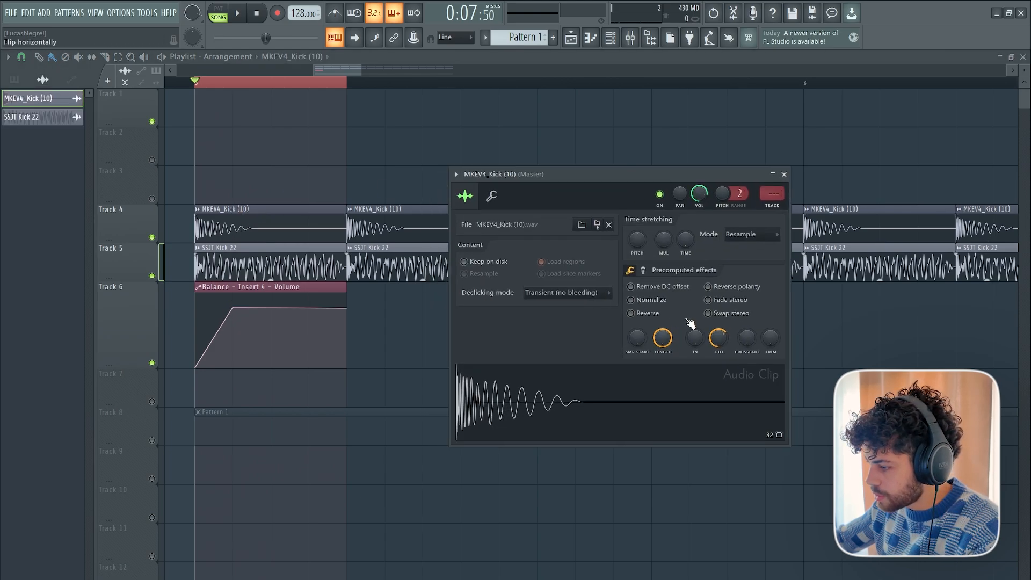
{"action": "left_click_drag", "start_coordinate": [721, 343], "coordinate": [721, 323]}
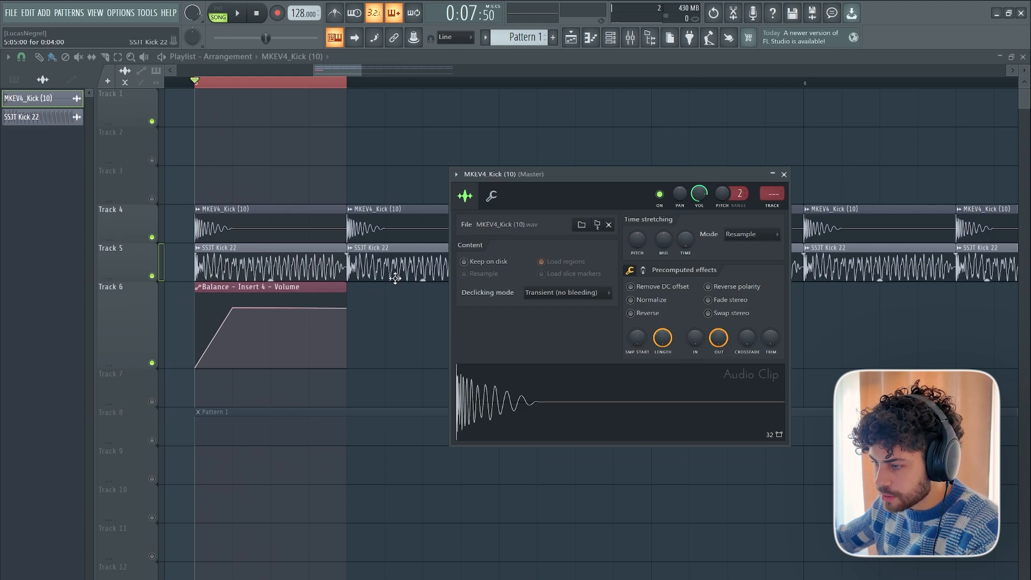
Play the loop with the volume automation's start point raised to remove the fade-in, and return that point to zero.
{"action": "key", "text": "Escape"}
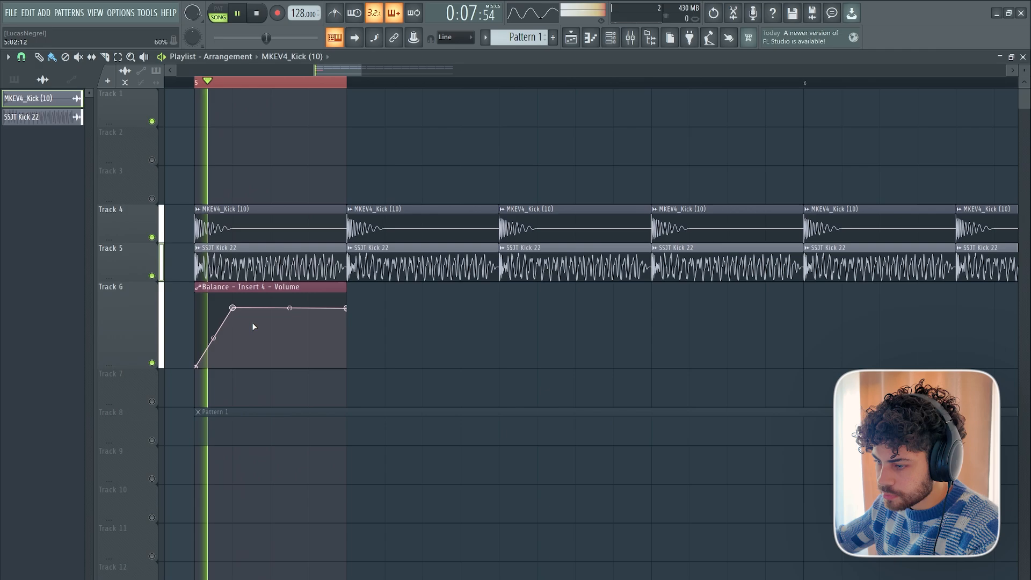
{"action": "right_click", "coordinate": [196, 368]}
{"action": "left_click", "coordinate": [210, 383]}
{"action": "key", "text": "space"}
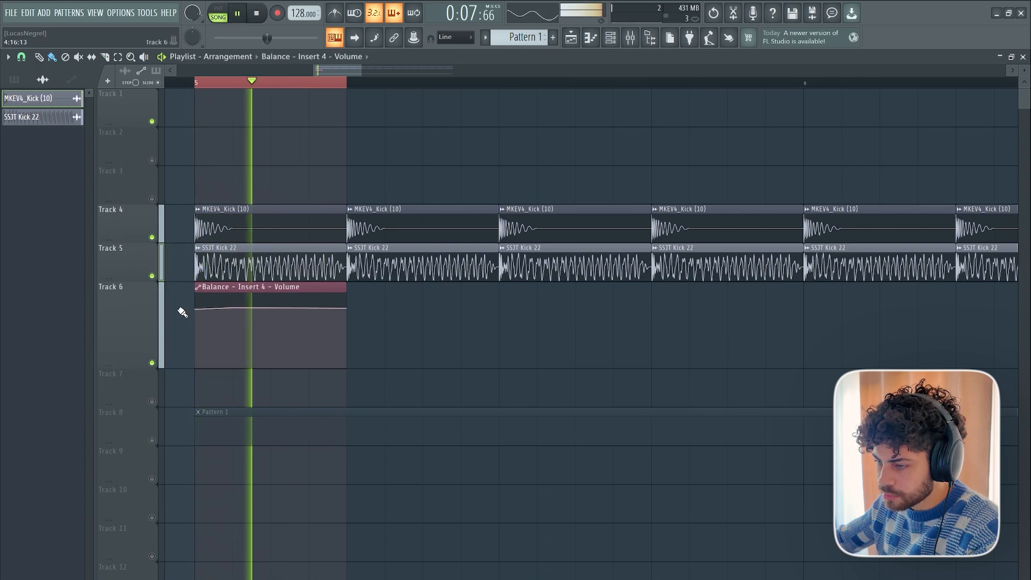
{"action": "key", "text": "space"}
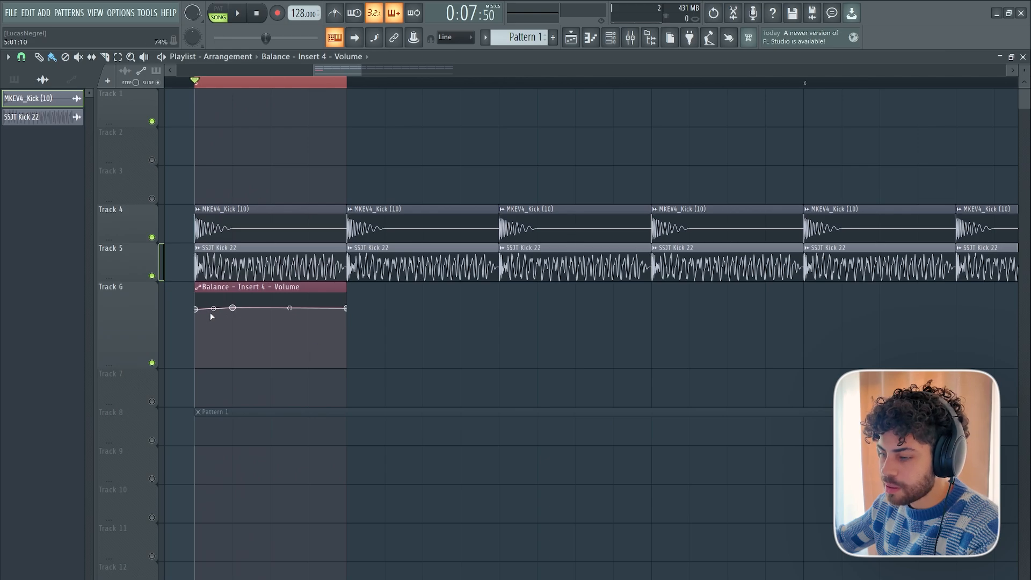
{"action": "left_click_drag", "start_coordinate": [198, 309], "coordinate": [188, 377]}
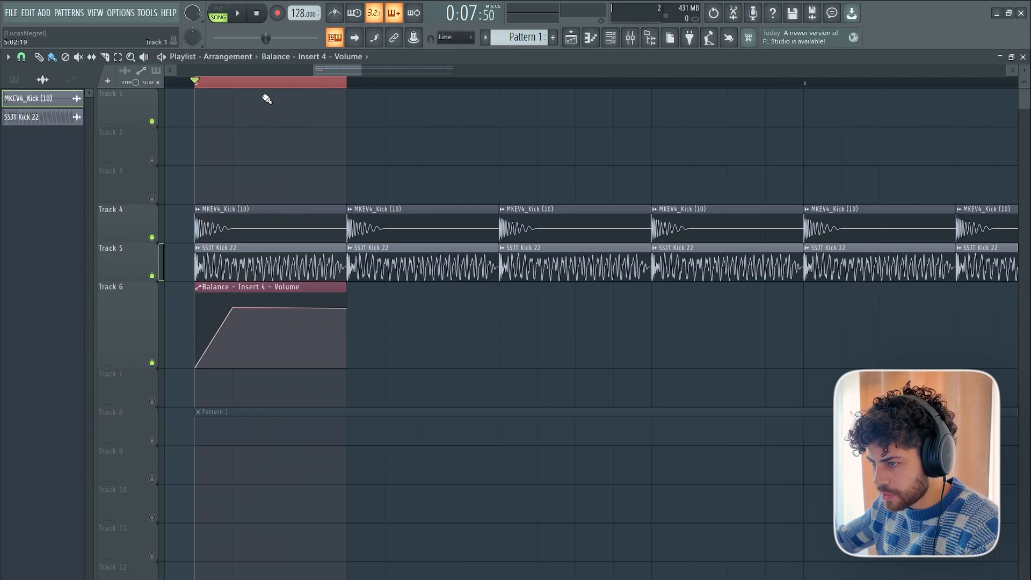
Repeat the Balance volume automation clip on Track 6 under every kick from bar 5 to bar 9 and play the arrangement.
{"action": "scroll", "coordinate": [301, 81], "scroll_direction": "down", "scroll_amount": 3}
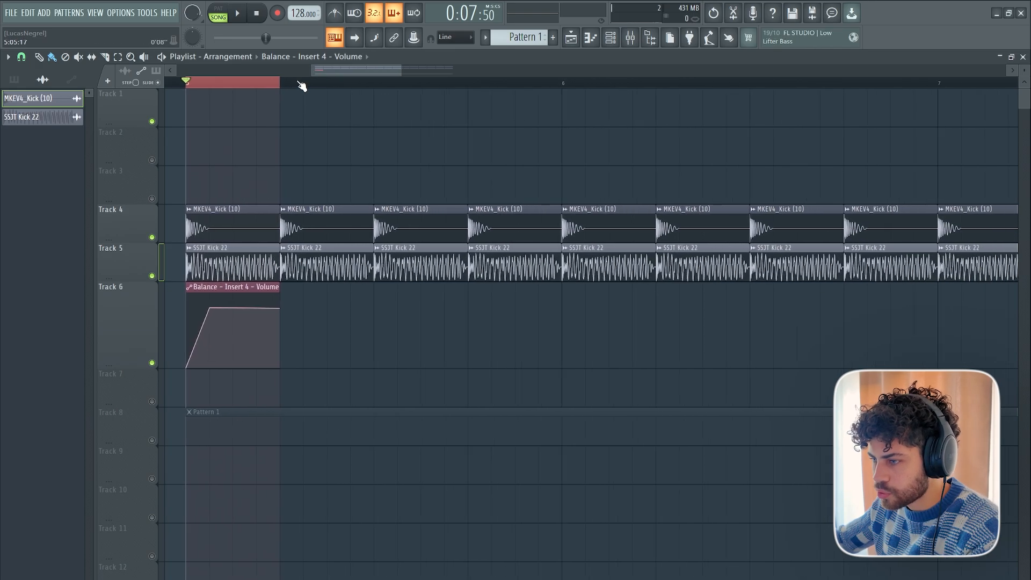
{"action": "scroll", "coordinate": [302, 85], "scroll_direction": "down", "scroll_amount": 1}
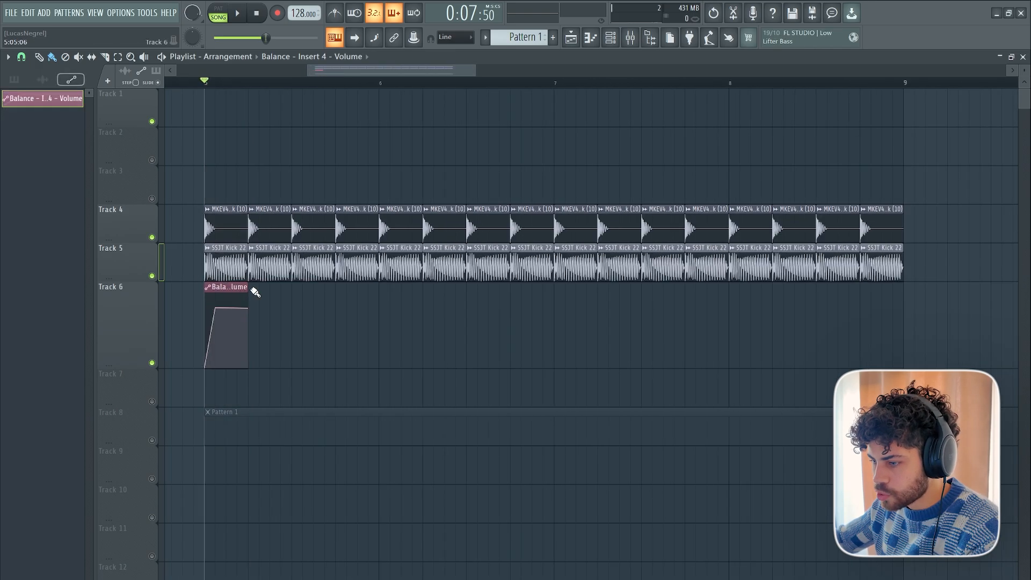
{"action": "mouse_move", "coordinate": [256, 292]}
{"action": "left_mouse_down"}
{"action": "mouse_move", "coordinate": [648, 300]}
{"action": "mouse_move", "coordinate": [872, 290]}
{"action": "left_mouse_up"}
{"action": "key", "text": "space"}
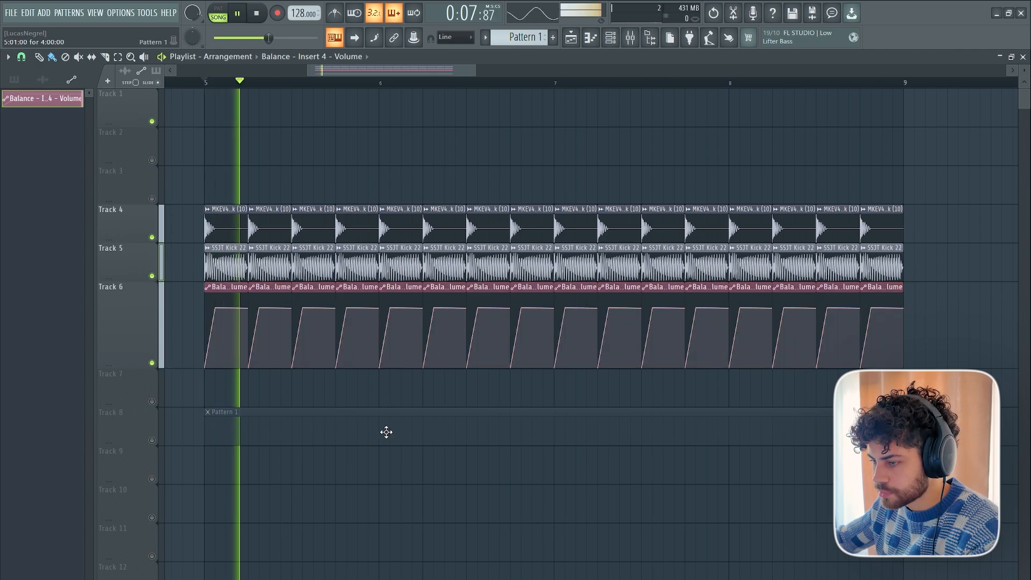
{"action": "scroll", "coordinate": [391, 460], "scroll_direction": "down", "scroll_amount": 2}
{"action": "scroll", "coordinate": [392, 460], "scroll_direction": "up", "scroll_amount": 1}
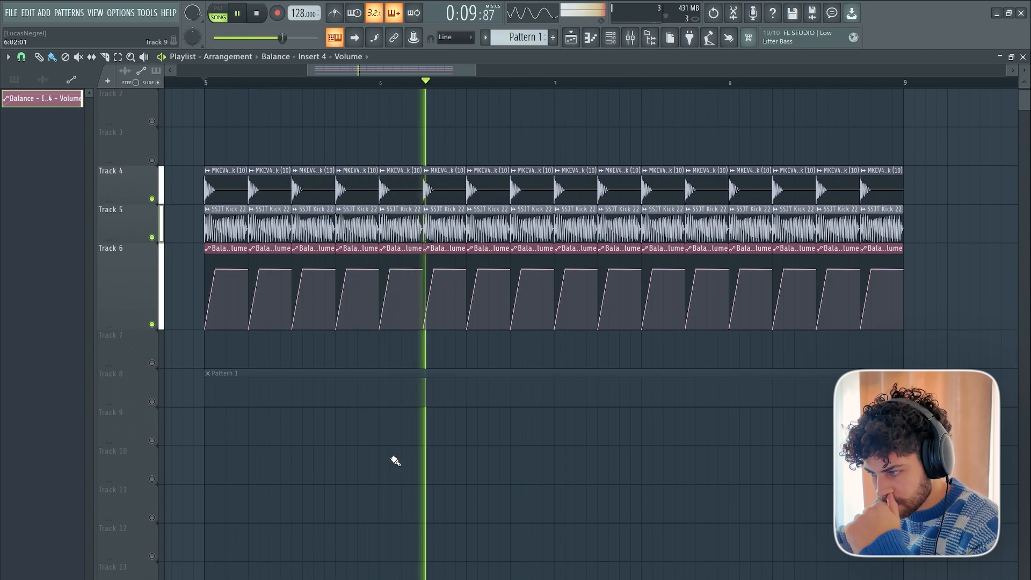
{"action": "key", "text": "space"}
Turn all playlist tracks on and place the VEH2 Crash - 17 sample on Track 10 at the start of bars 5 to 8.
{"action": "right_click", "coordinate": [152, 401]}
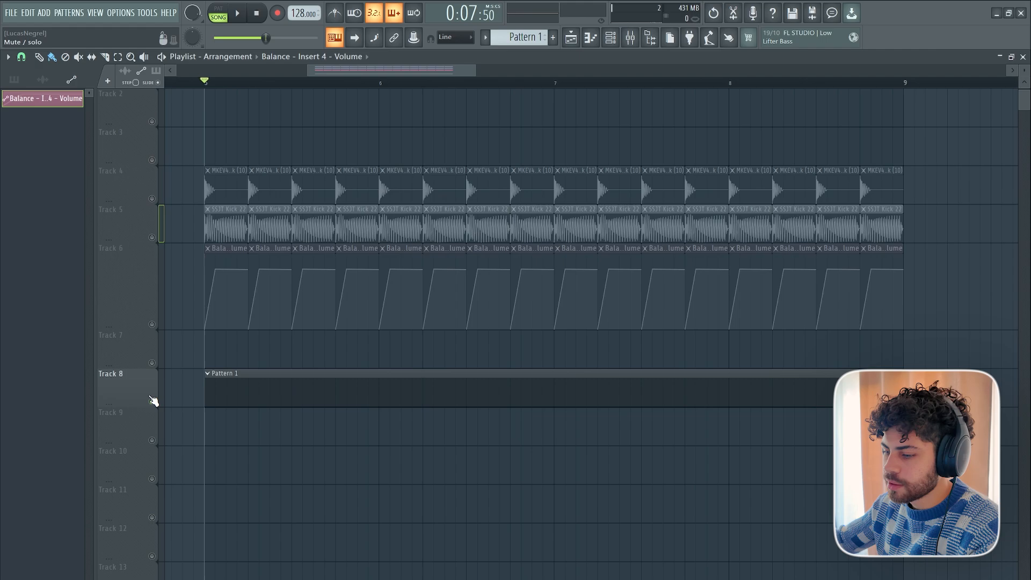
{"action": "right_click", "coordinate": [152, 401]}
{"action": "scroll", "coordinate": [350, 327], "scroll_direction": "down", "scroll_amount": 1}
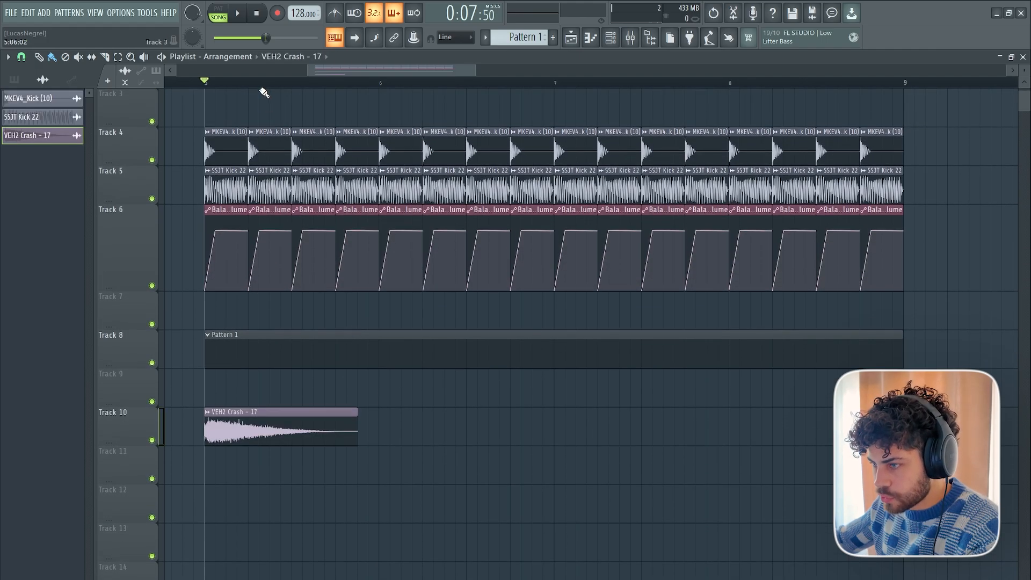
{"action": "scroll", "coordinate": [262, 89], "scroll_direction": "down", "scroll_amount": 1}
{"action": "scroll", "coordinate": [261, 89], "scroll_direction": "up", "scroll_amount": 1}
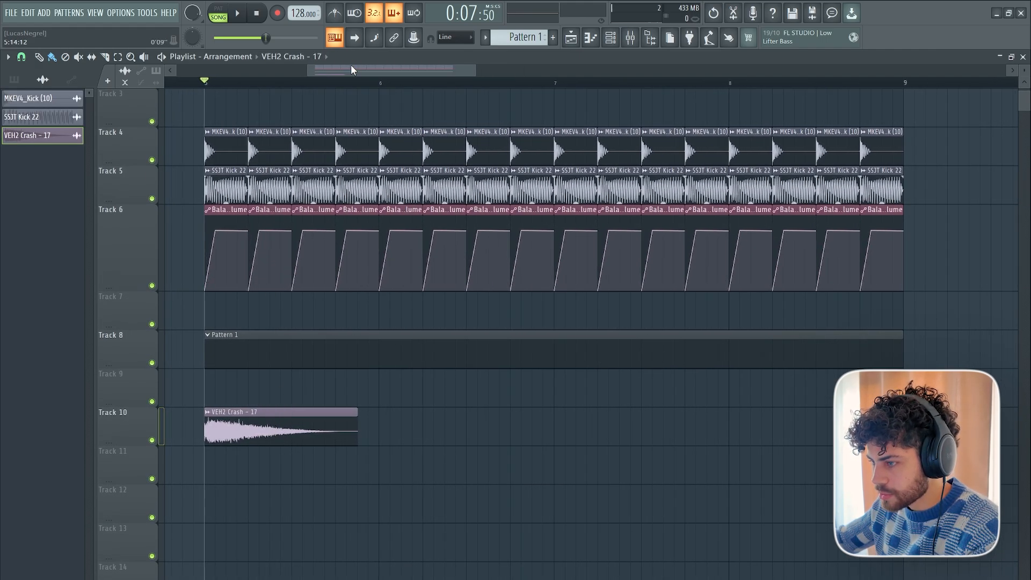
{"action": "left_click_drag", "start_coordinate": [390, 422], "coordinate": [762, 428]}
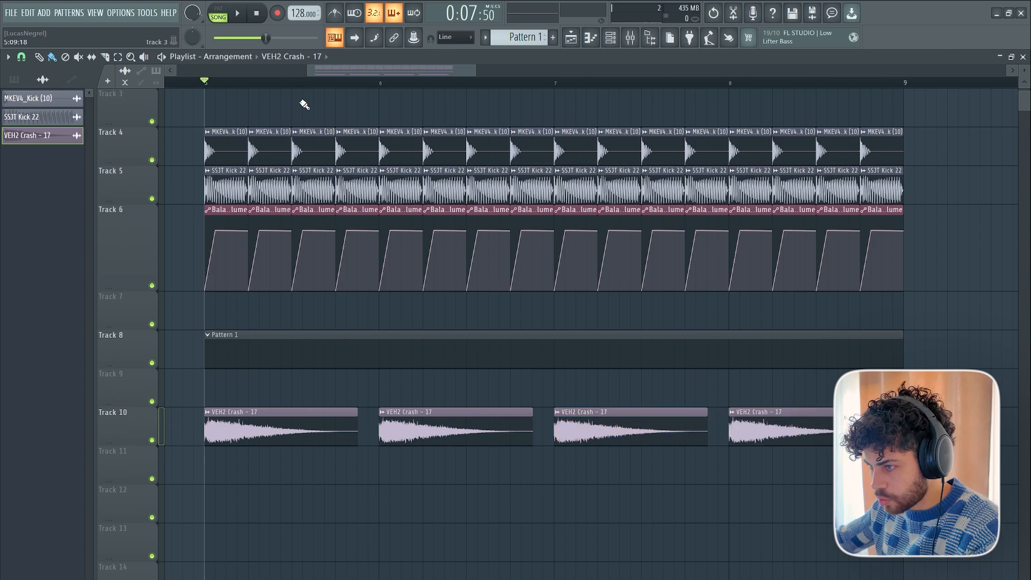
Raise the fade-out of the VEH2 Crash - 17 sample to shorten its tail and play the arrangement briefly.
{"action": "scroll", "coordinate": [299, 93], "scroll_direction": "down", "scroll_amount": 1}
{"action": "scroll", "coordinate": [290, 89], "scroll_direction": "up", "scroll_amount": 2}
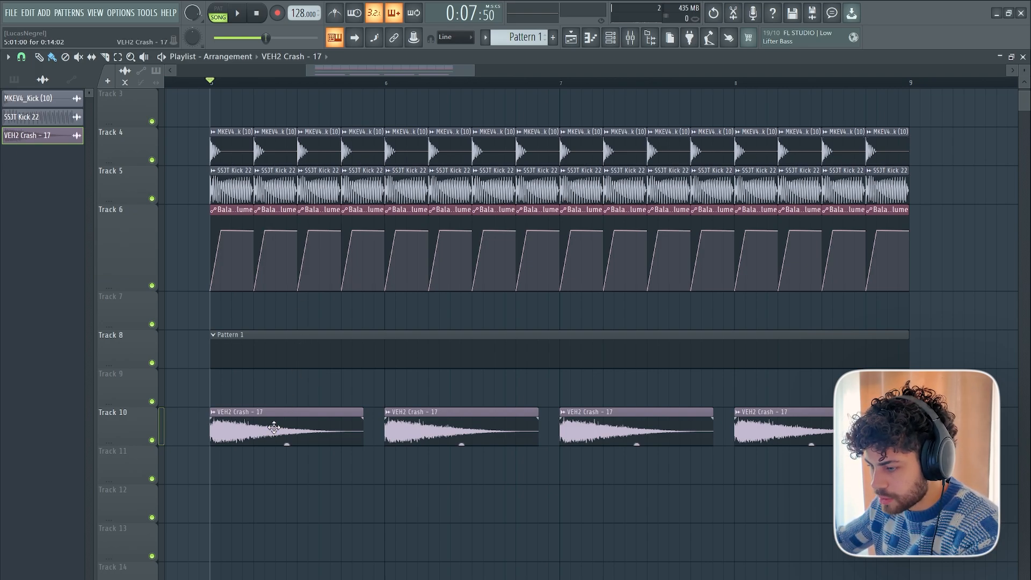
{"action": "double_click", "coordinate": [274, 428]}
{"action": "left_click_drag", "start_coordinate": [287, 273], "coordinate": [288, 207]}
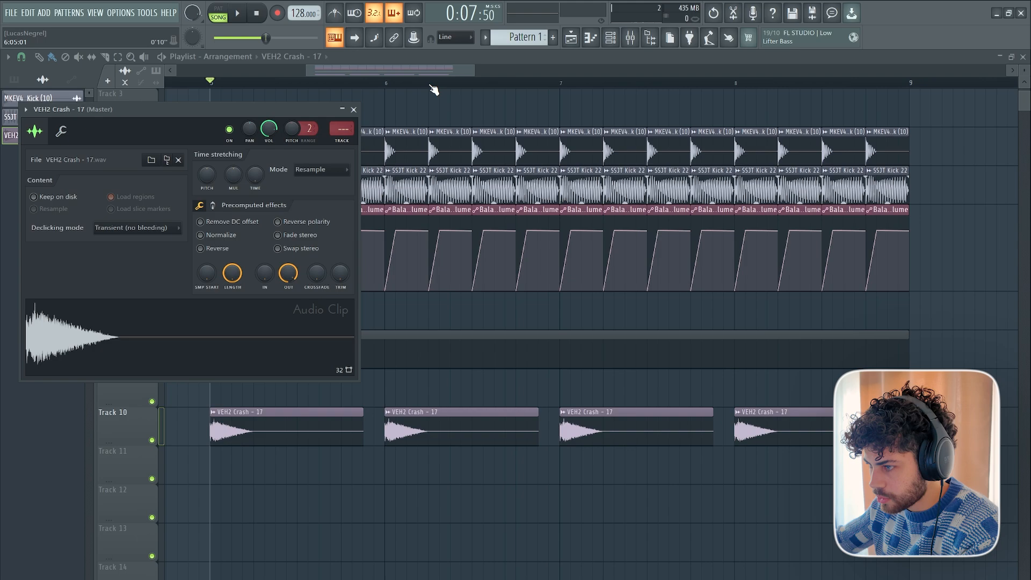
{"action": "key", "text": "Escape"}
{"action": "key", "text": "space"}
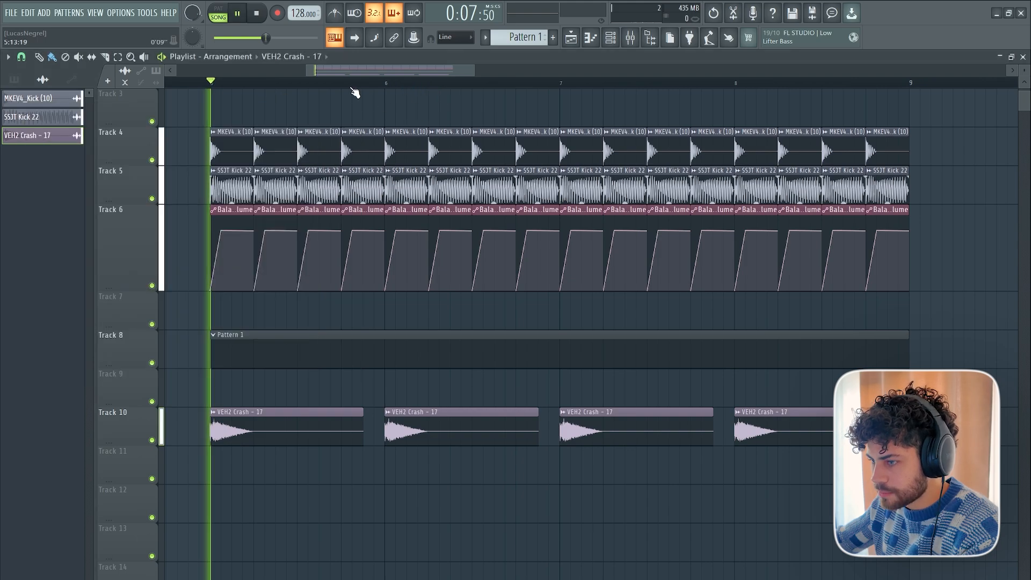
{"action": "key", "text": "space"}
Lower the channel volume of the VEH2 Crash - 17 sample, checking it in playback.
{"action": "double_click", "coordinate": [292, 411]}
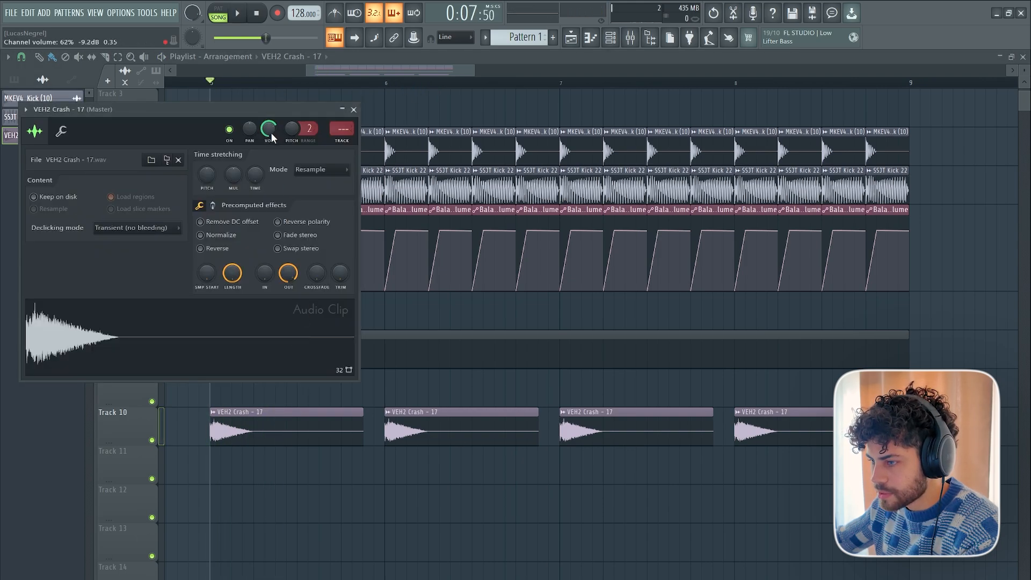
{"action": "key", "text": "Escape"}
{"action": "key", "text": "space"}
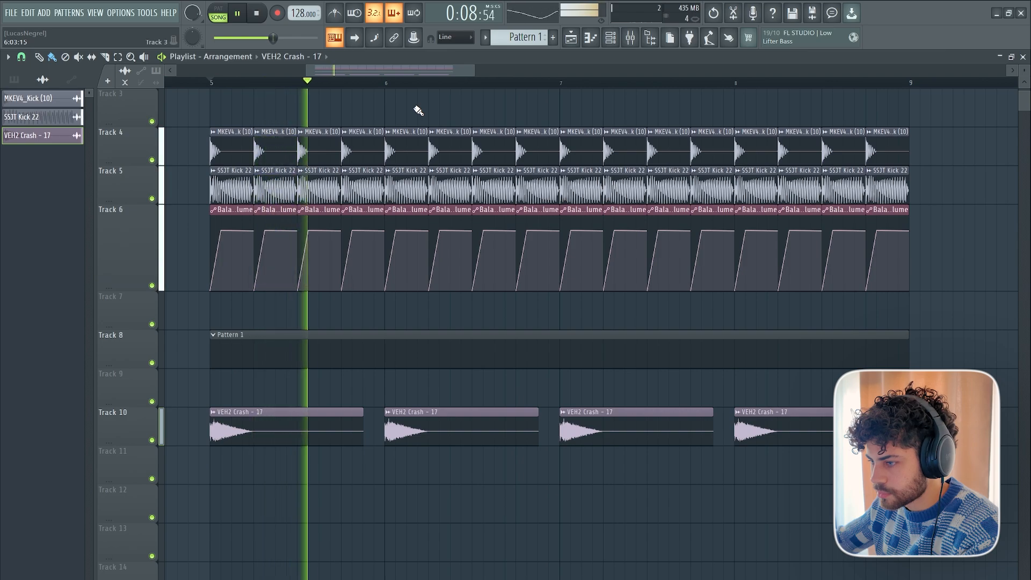
{"action": "double_click", "coordinate": [457, 414]}
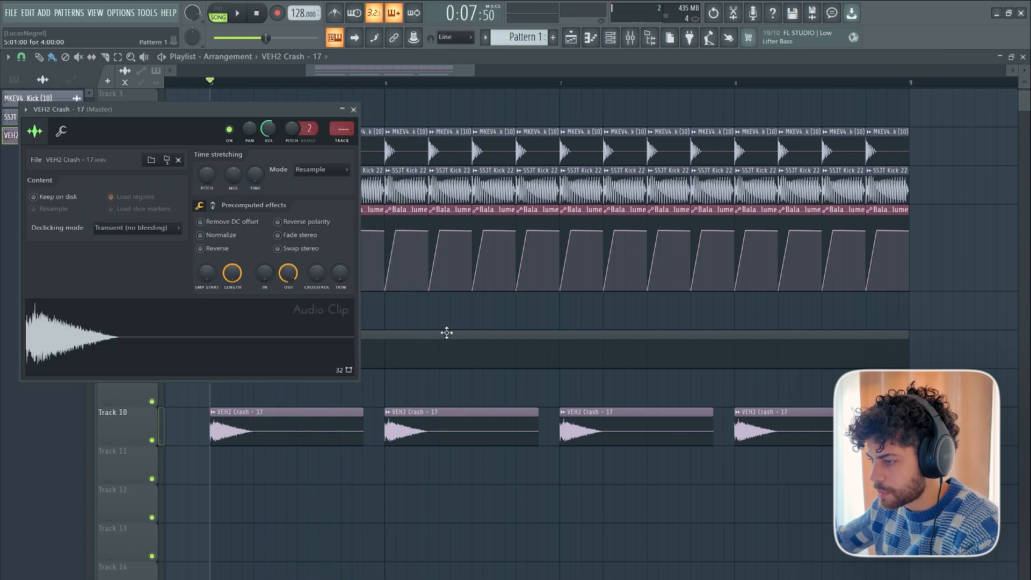
{"action": "left_click_drag", "start_coordinate": [267, 129], "coordinate": [267, 137]}
{"action": "left_click", "coordinate": [351, 112]}
{"action": "scroll", "coordinate": [382, 85], "scroll_direction": "down", "scroll_amount": 2}
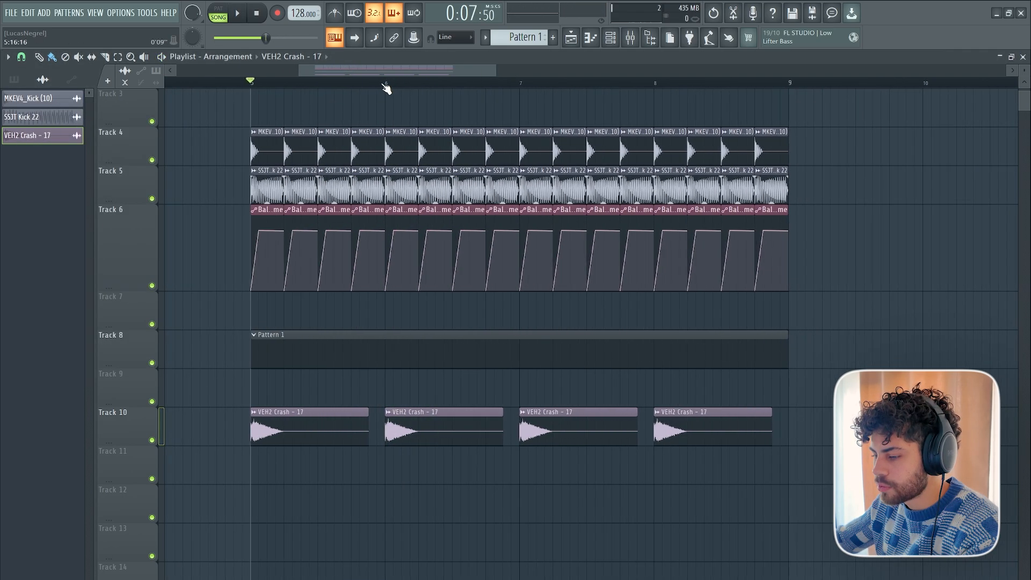
{"action": "scroll", "coordinate": [382, 86], "scroll_direction": "up", "scroll_amount": 2}
{"action": "scroll", "coordinate": [371, 445], "scroll_direction": "down", "scroll_amount": 3}
{"action": "scroll", "coordinate": [369, 443], "scroll_direction": "up", "scroll_amount": 2}
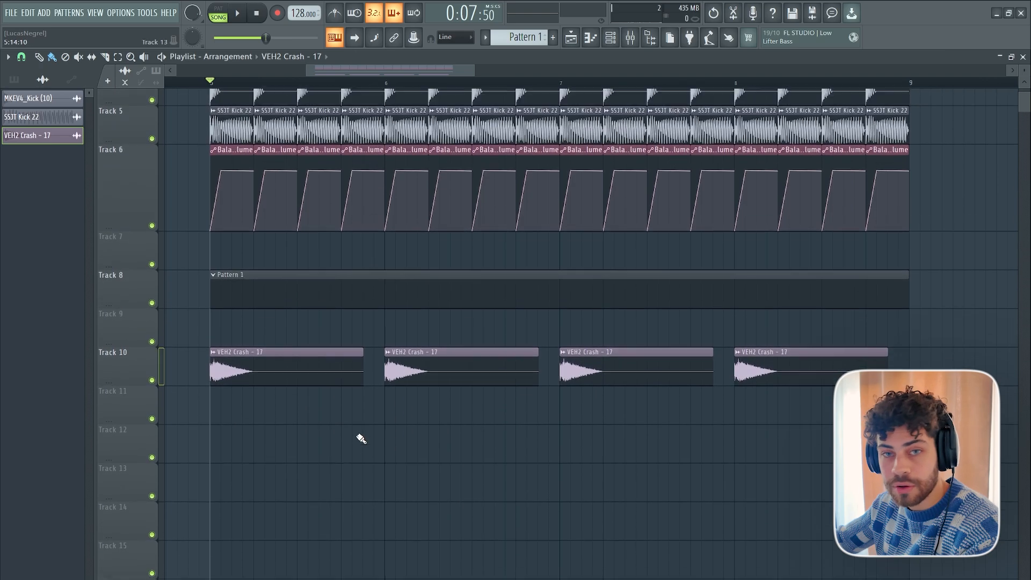
{"action": "scroll", "coordinate": [390, 340], "scroll_direction": "up", "scroll_amount": 2}
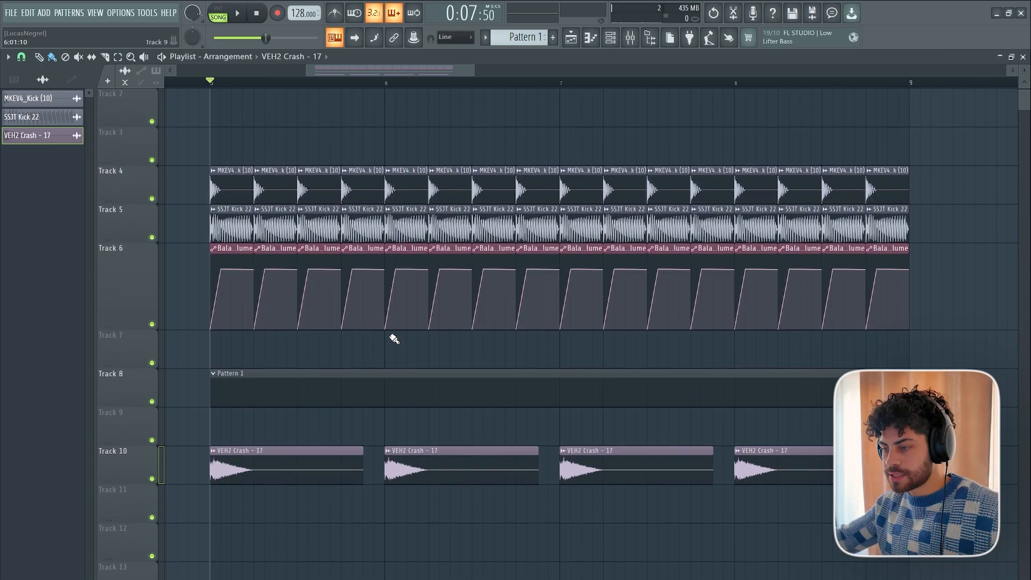
{"action": "scroll", "coordinate": [422, 427], "scroll_direction": "down", "scroll_amount": 1}
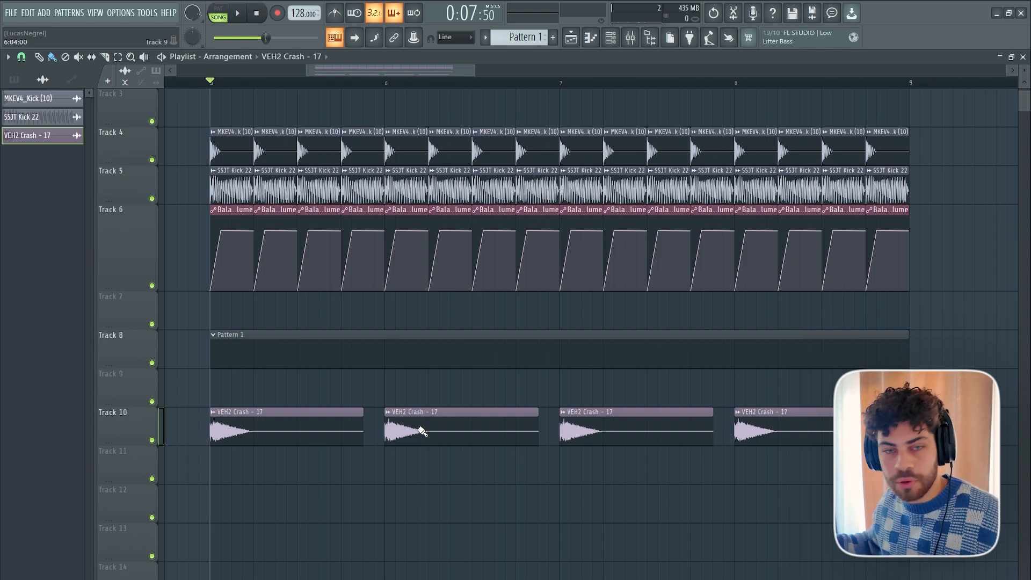
{"action": "scroll", "coordinate": [422, 430], "scroll_direction": "up", "scroll_amount": 1}
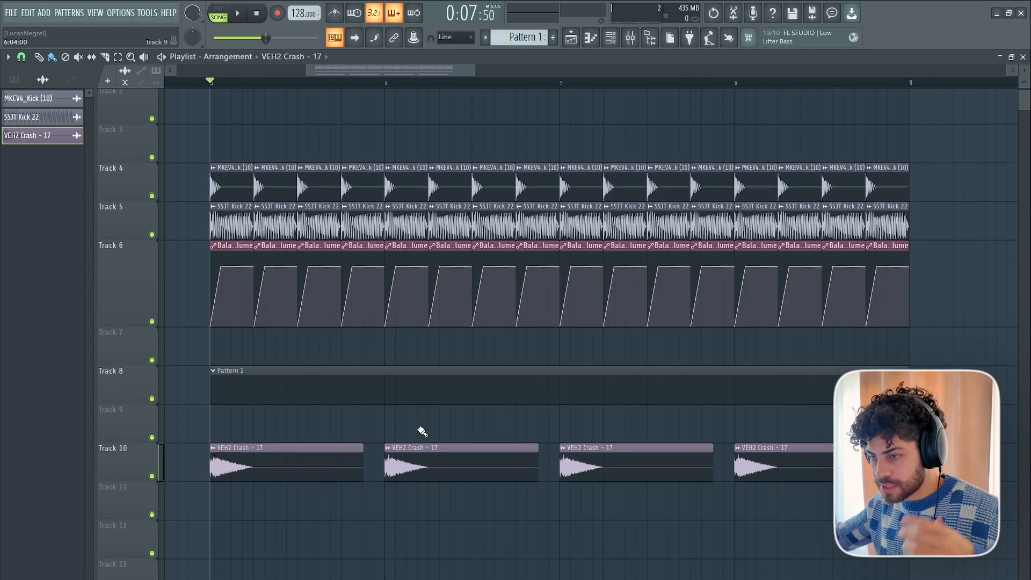
{"action": "scroll", "coordinate": [422, 430], "scroll_direction": "down", "scroll_amount": 2}
{"action": "scroll", "coordinate": [422, 431], "scroll_direction": "up", "scroll_amount": 1}
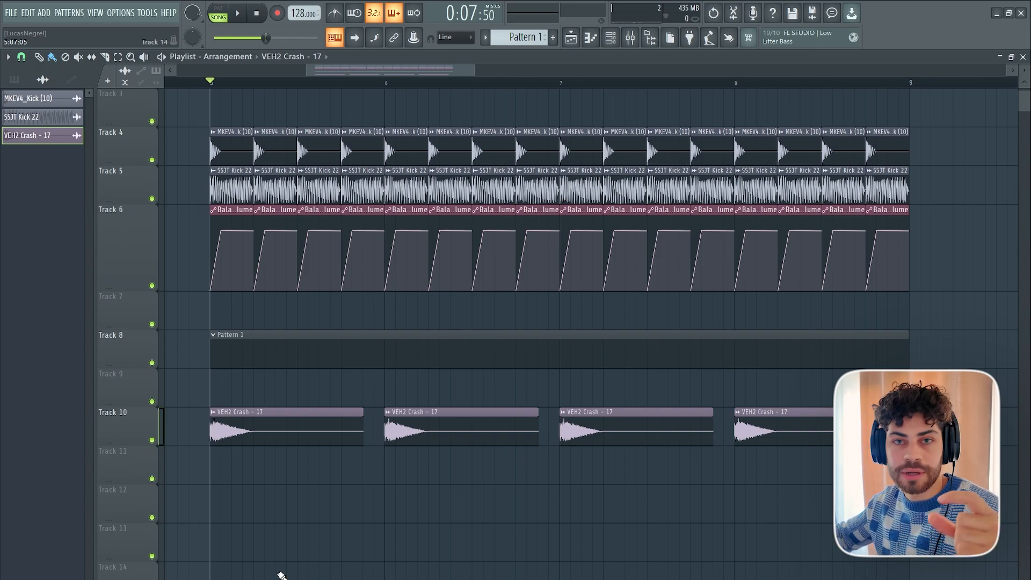
{"action": "scroll", "coordinate": [280, 574], "scroll_direction": "up", "scroll_amount": 1}
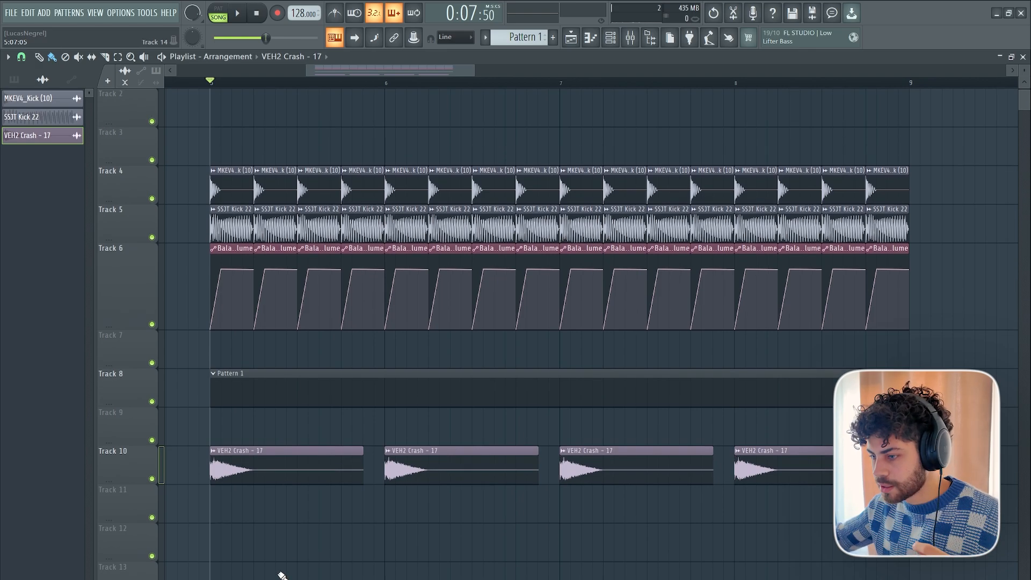
{"action": "scroll", "coordinate": [280, 575], "scroll_direction": "down", "scroll_amount": 6}
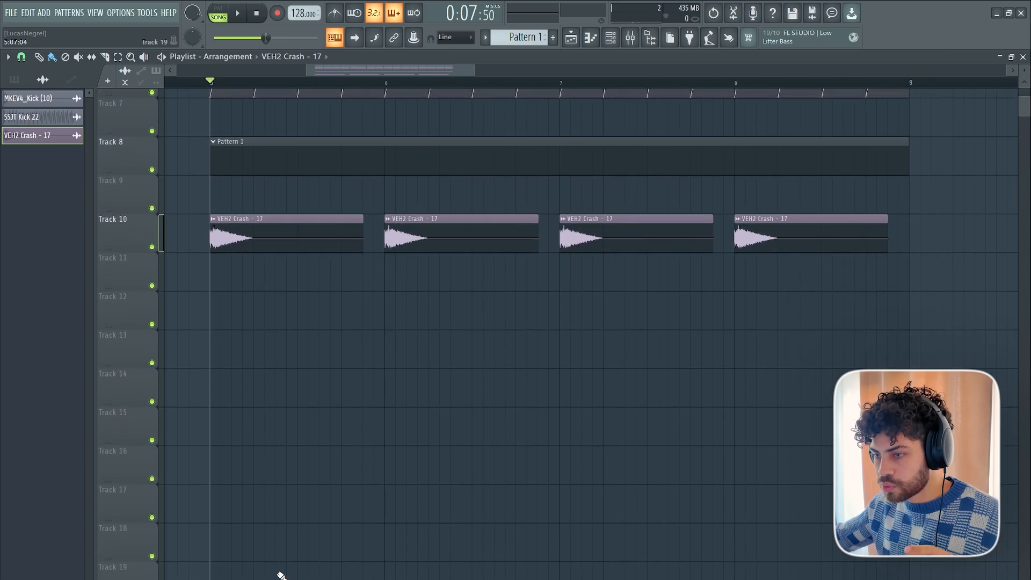
{"action": "scroll", "coordinate": [253, 287], "scroll_direction": "up", "scroll_amount": 6}
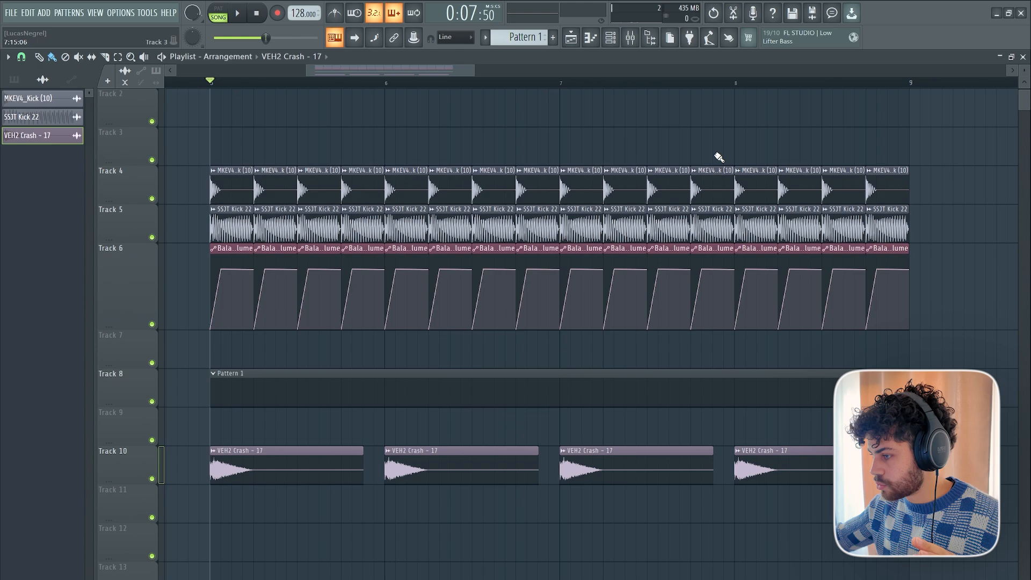
{"action": "scroll", "coordinate": [214, 462], "scroll_direction": "down", "scroll_amount": 3}
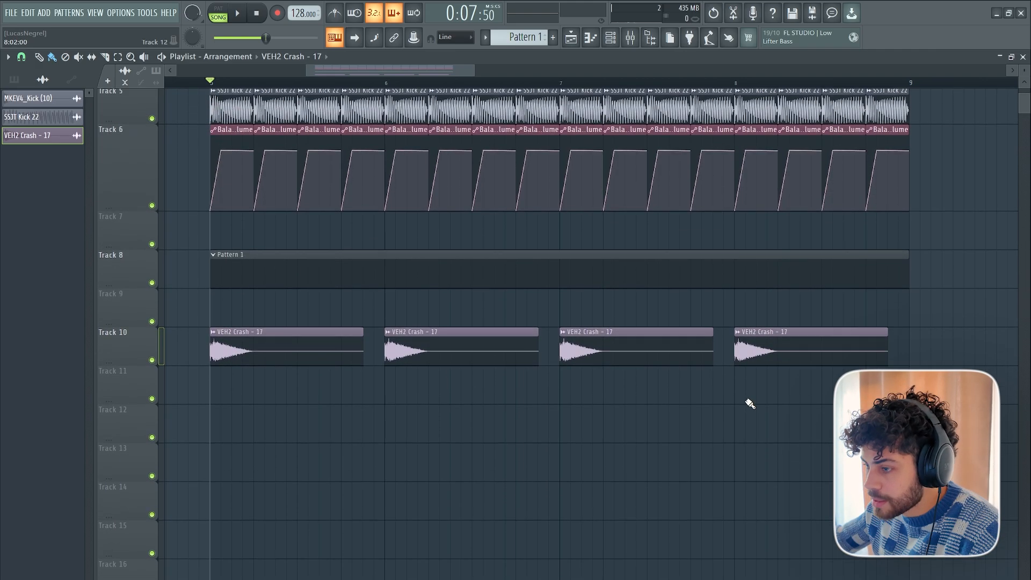
{"action": "scroll", "coordinate": [455, 395], "scroll_direction": "up", "scroll_amount": 2}
{"action": "scroll", "coordinate": [257, 464], "scroll_direction": "down", "scroll_amount": 4}
Add six stab samples, from KSHMR_Stab_07_E to KSHMR_Stab_08_E, as one-bar clips at bar 5 on Tracks 12 to 17.
{"action": "scroll", "coordinate": [257, 464], "scroll_direction": "down", "scroll_amount": 1}
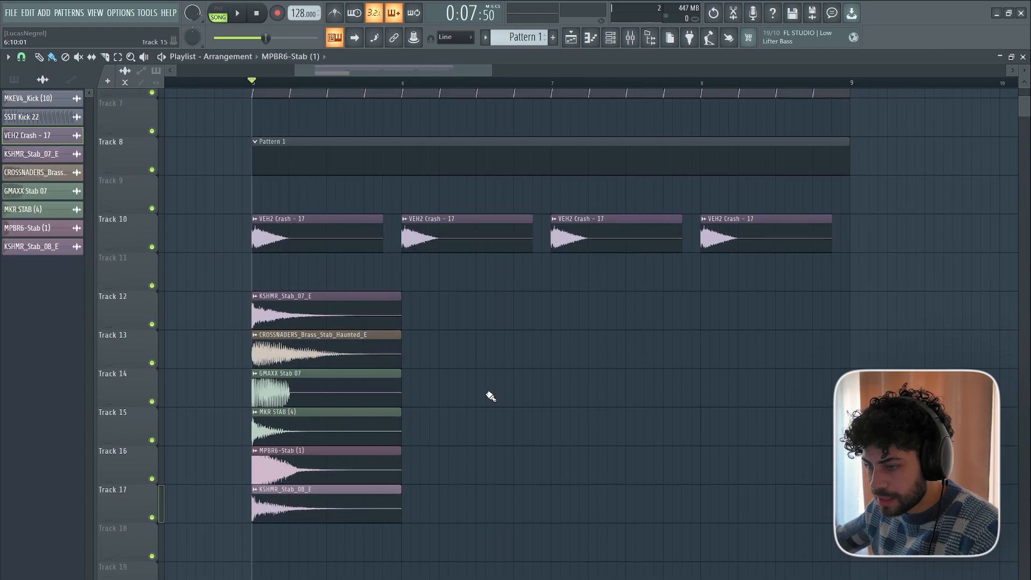
{"action": "scroll", "coordinate": [491, 396], "scroll_direction": "down", "scroll_amount": 1}
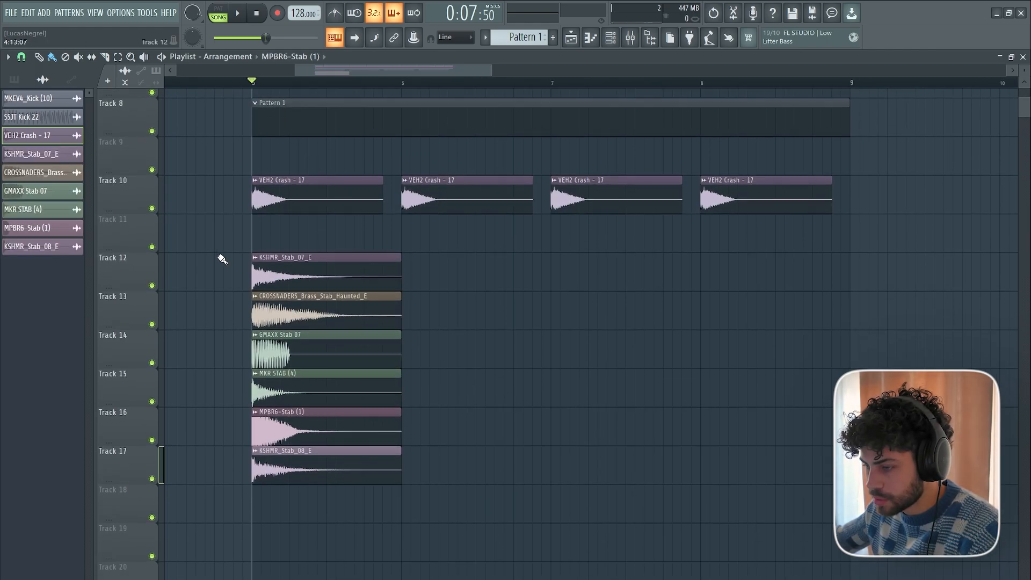
{"action": "left_click_drag", "start_coordinate": [438, 522], "coordinate": [269, 253]}
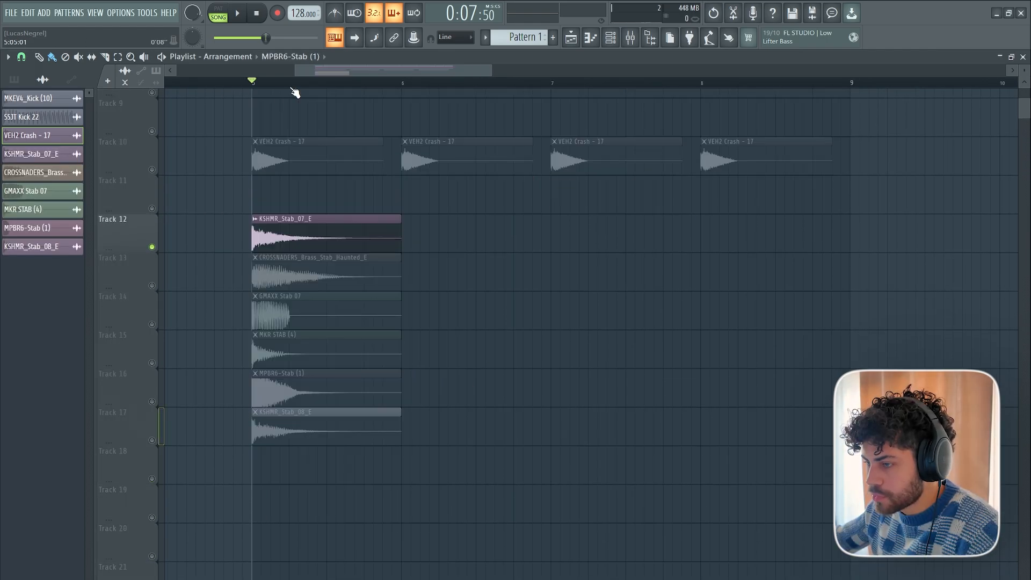
Loop bar 5 and solo Tracks 12 to 17 one after another to audition each stab sample.
{"action": "scroll", "coordinate": [292, 89], "scroll_direction": "up", "scroll_amount": 4}
{"action": "scroll", "coordinate": [292, 89], "scroll_direction": "down", "scroll_amount": 1}
{"action": "key", "text": "space"}
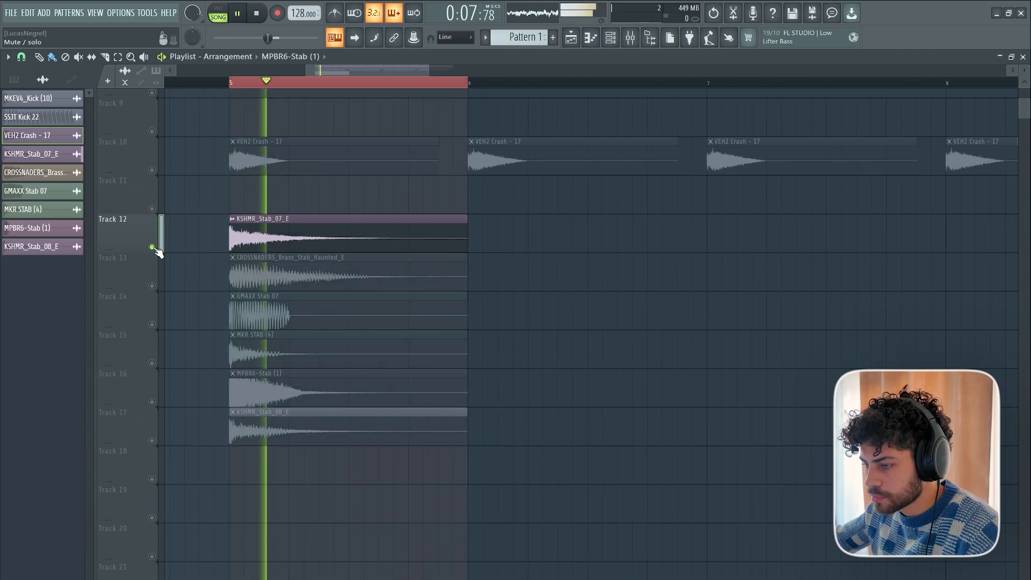
{"action": "right_click", "coordinate": [152, 287]}
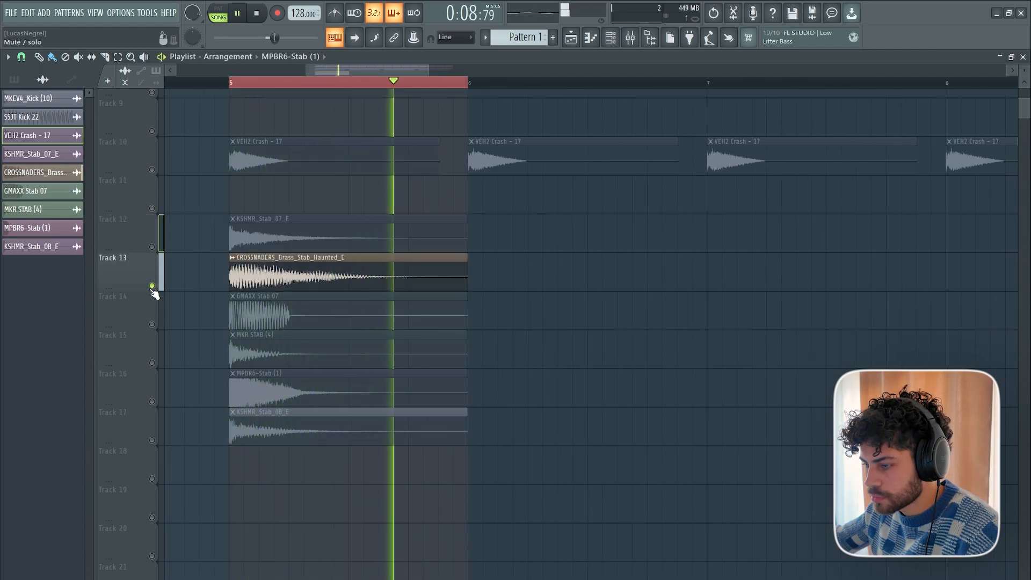
{"action": "right_click", "coordinate": [153, 325]}
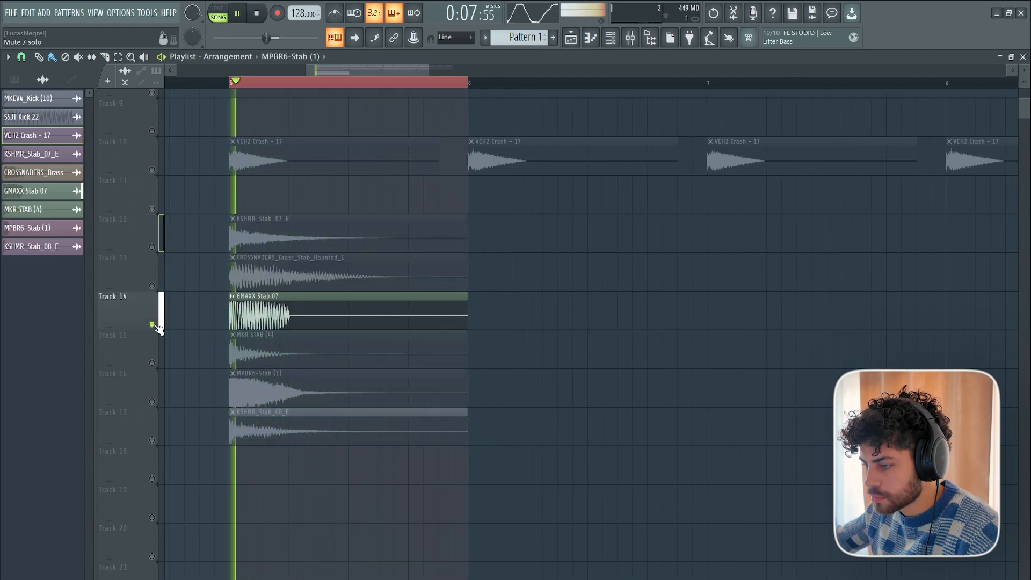
{"action": "right_click", "coordinate": [152, 364]}
{"action": "right_click", "coordinate": [153, 403]}
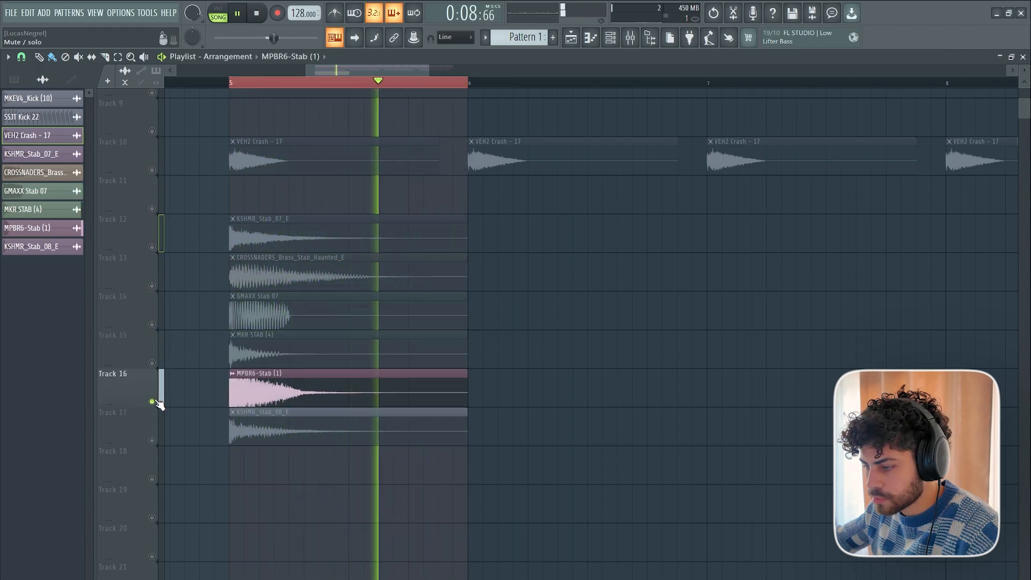
{"action": "right_click", "coordinate": [152, 440]}
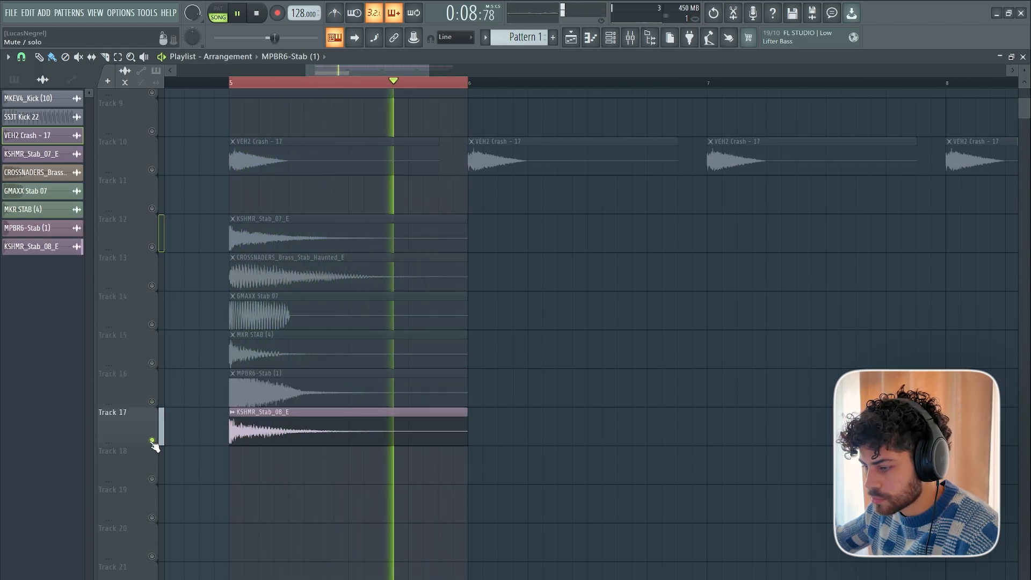
Stop playback with Track 17 unsoloed so all tracks are active, and save the project.
{"action": "key", "text": "space"}
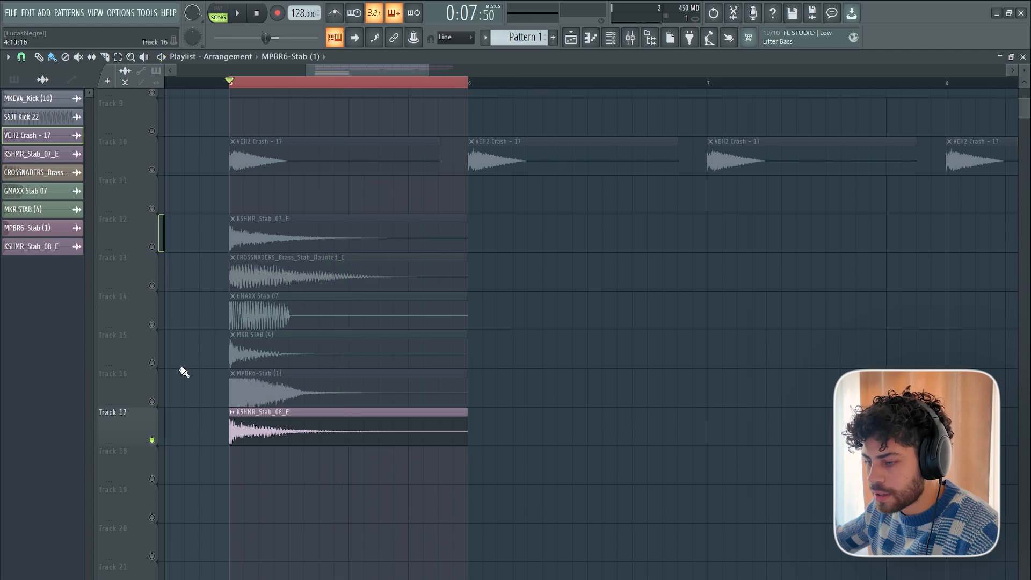
{"action": "right_click", "coordinate": [153, 442]}
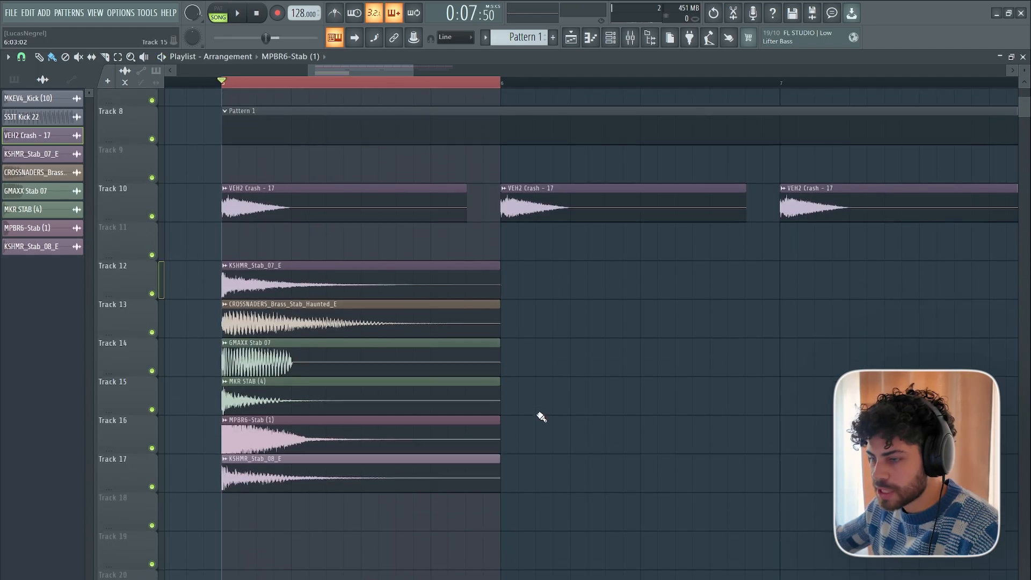
{"action": "scroll", "coordinate": [538, 414], "scroll_direction": "down", "scroll_amount": 1}
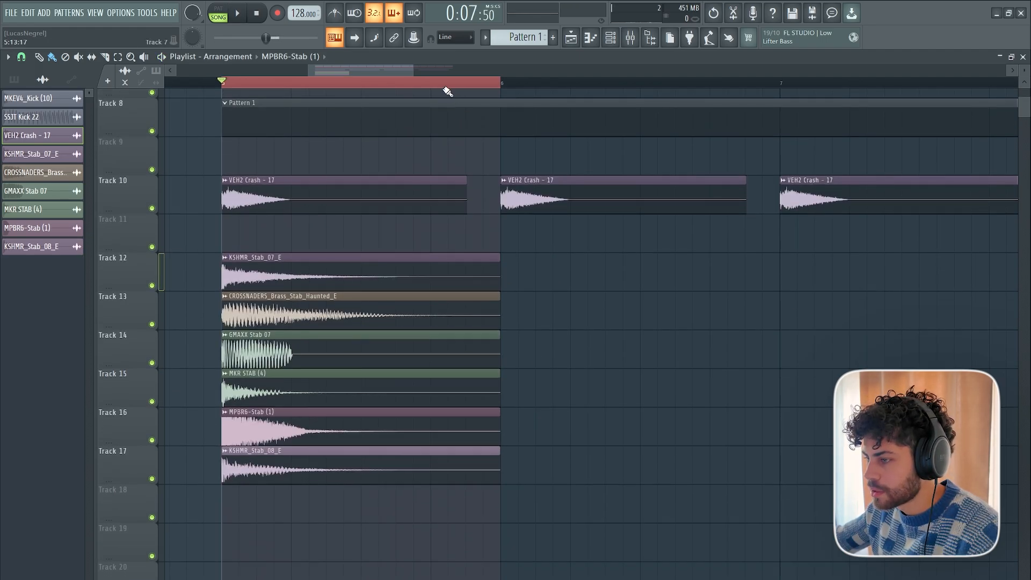
{"action": "scroll", "coordinate": [446, 84], "scroll_direction": "down", "scroll_amount": 4}
{"action": "left_click_drag", "start_coordinate": [468, 78], "coordinate": [462, 85]}
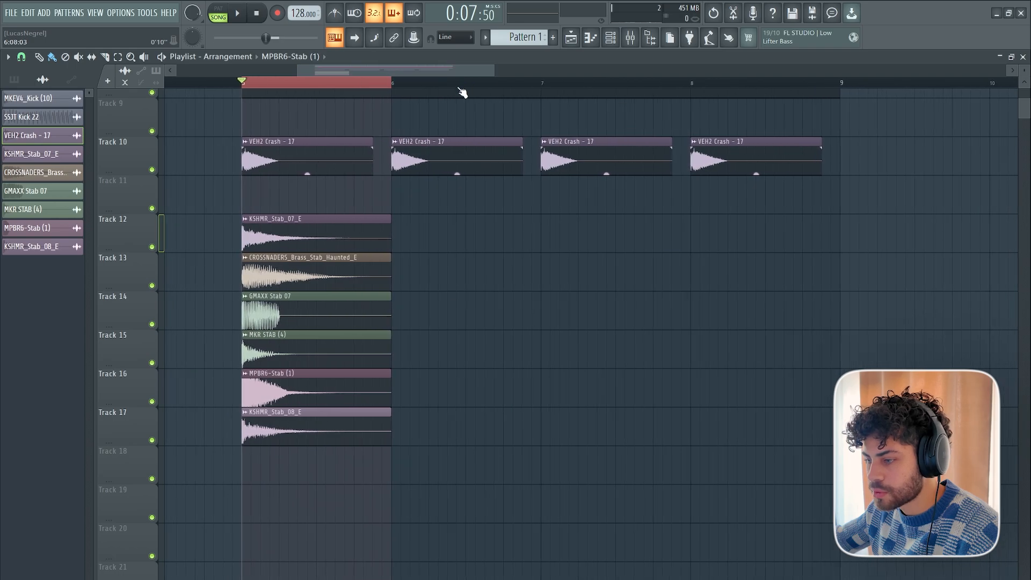
{"action": "scroll", "coordinate": [430, 179], "scroll_direction": "up", "scroll_amount": 3}
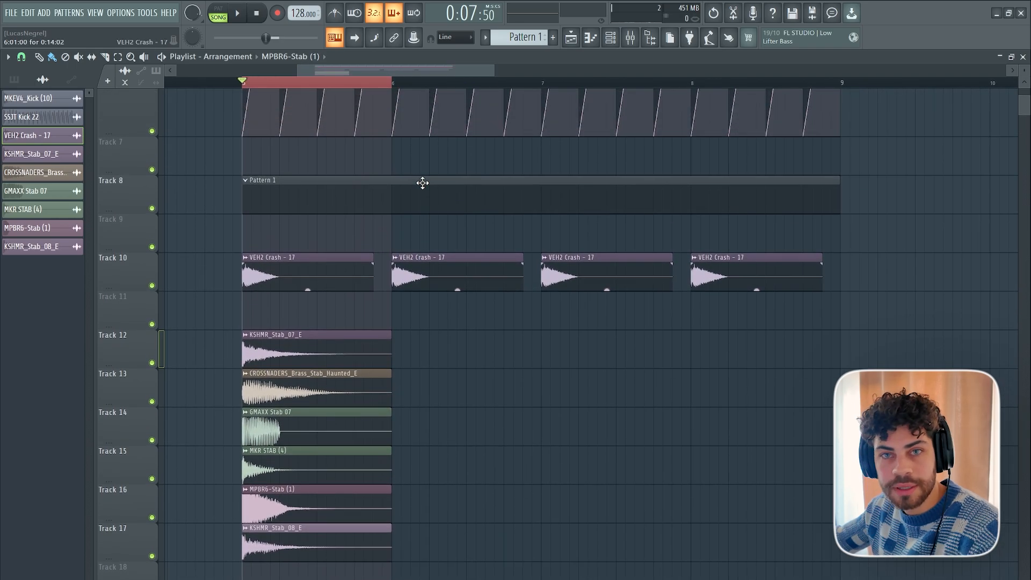
{"action": "scroll", "coordinate": [349, 236], "scroll_direction": "down", "scroll_amount": 2}
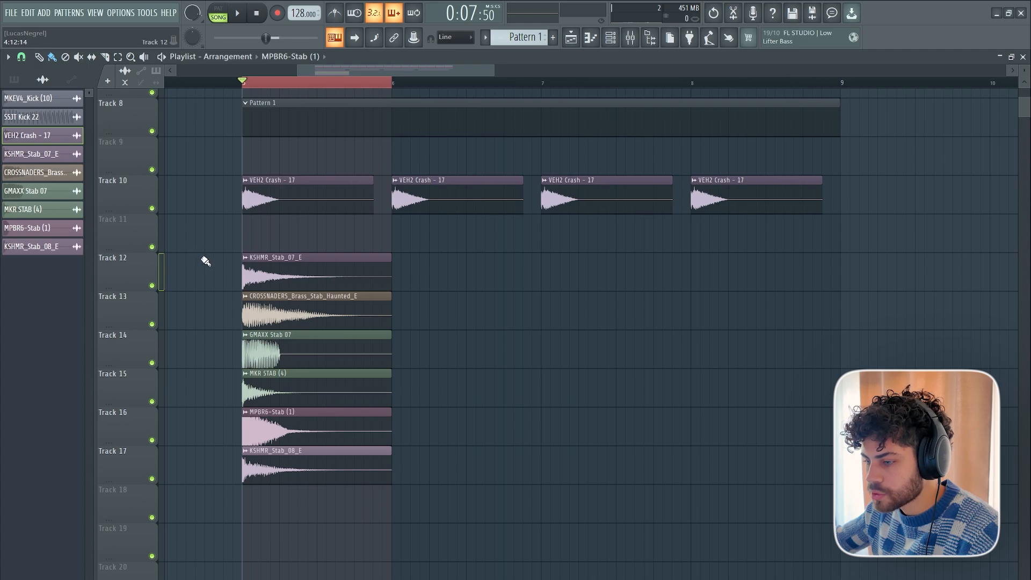
{"action": "key", "text": "ctrl+s"}
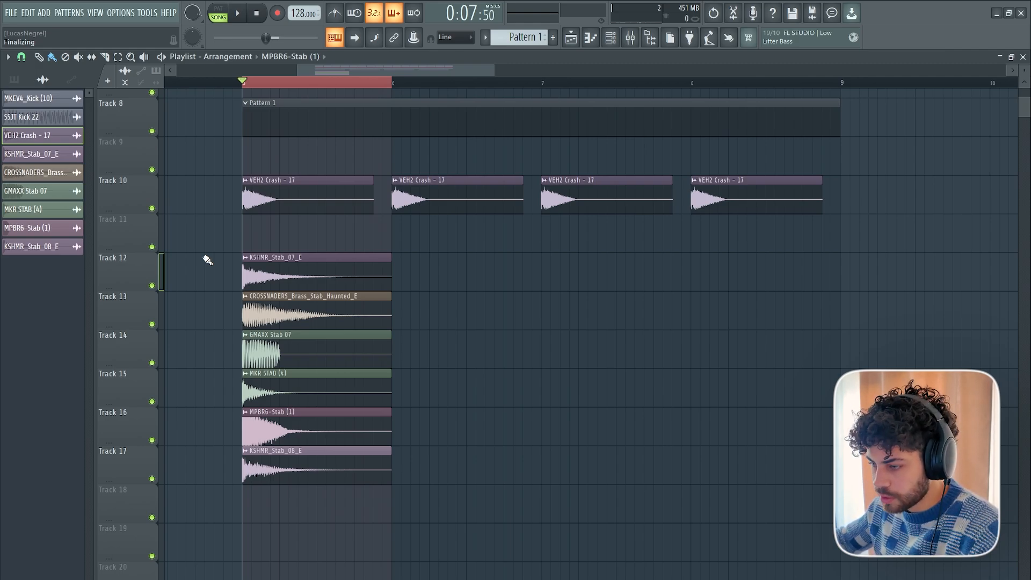
Open the KSHMR_Stab_07_E sample's channel settings to examine its time-stretching pitch control.
{"action": "scroll", "coordinate": [216, 262], "scroll_direction": "down", "scroll_amount": 1}
{"action": "scroll", "coordinate": [242, 262], "scroll_direction": "up", "scroll_amount": 1}
{"action": "scroll", "coordinate": [263, 247], "scroll_direction": "down", "scroll_amount": 1}
{"action": "scroll", "coordinate": [263, 231], "scroll_direction": "up", "scroll_amount": 2}
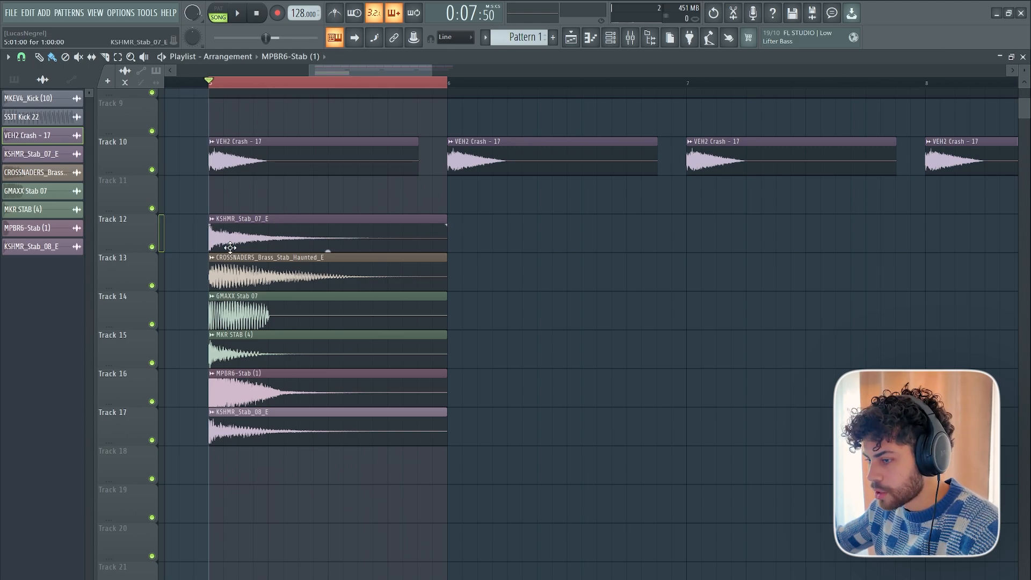
{"action": "double_click", "coordinate": [242, 226]}
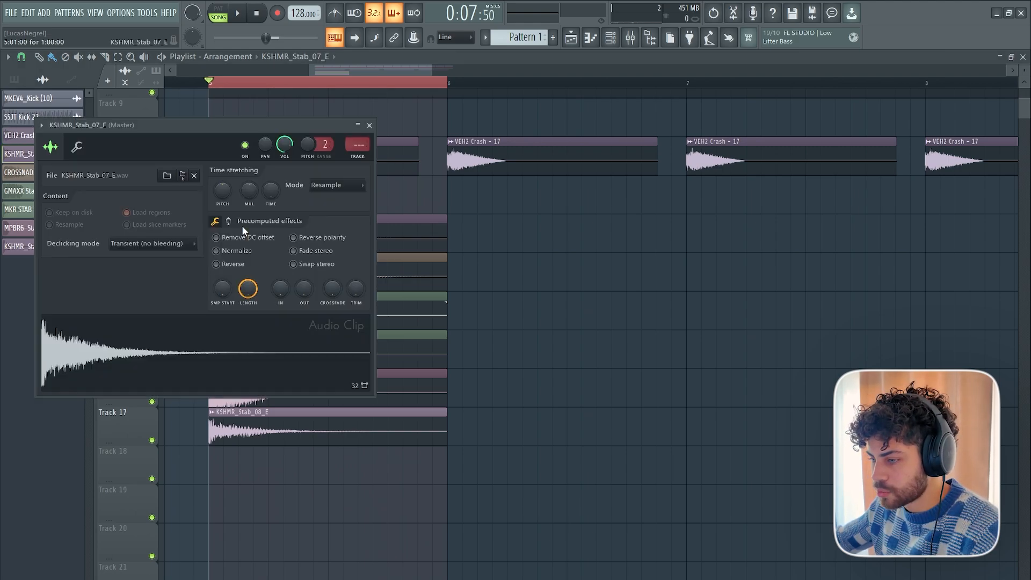
{"action": "left_click_drag", "start_coordinate": [263, 128], "coordinate": [729, 217]}
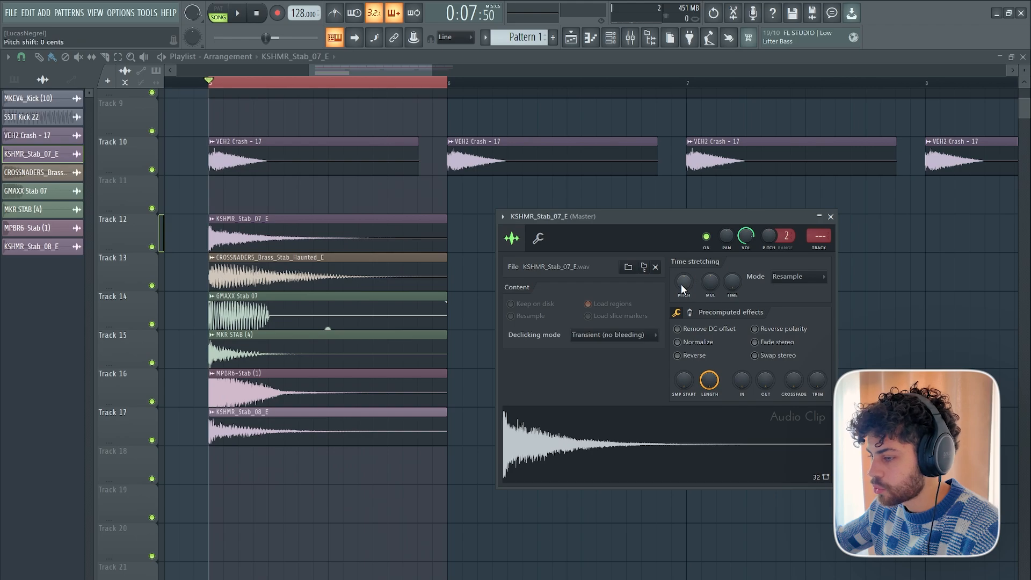
{"action": "right_click", "coordinate": [473, 232]}
Open the FLEX Bass channel's piano roll to examine the semitone distance from E5 down to D5.
{"action": "left_click", "coordinate": [613, 39]}
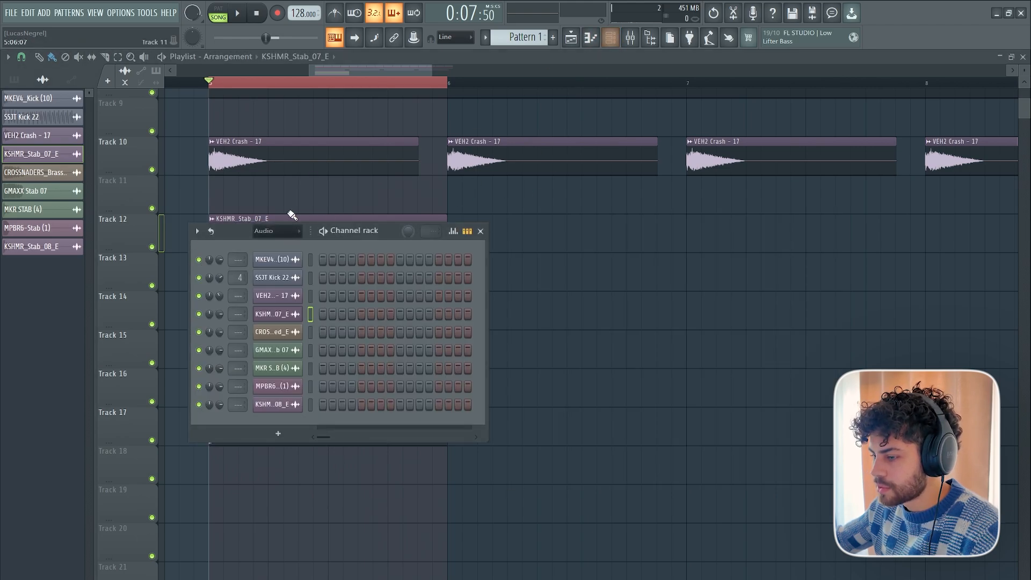
{"action": "scroll", "coordinate": [267, 233], "scroll_direction": "down", "scroll_amount": 1}
{"action": "left_click_drag", "start_coordinate": [240, 229], "coordinate": [390, 224]}
{"action": "scroll", "coordinate": [412, 231], "scroll_direction": "down", "scroll_amount": 1}
{"action": "right_click", "coordinate": [444, 326]}
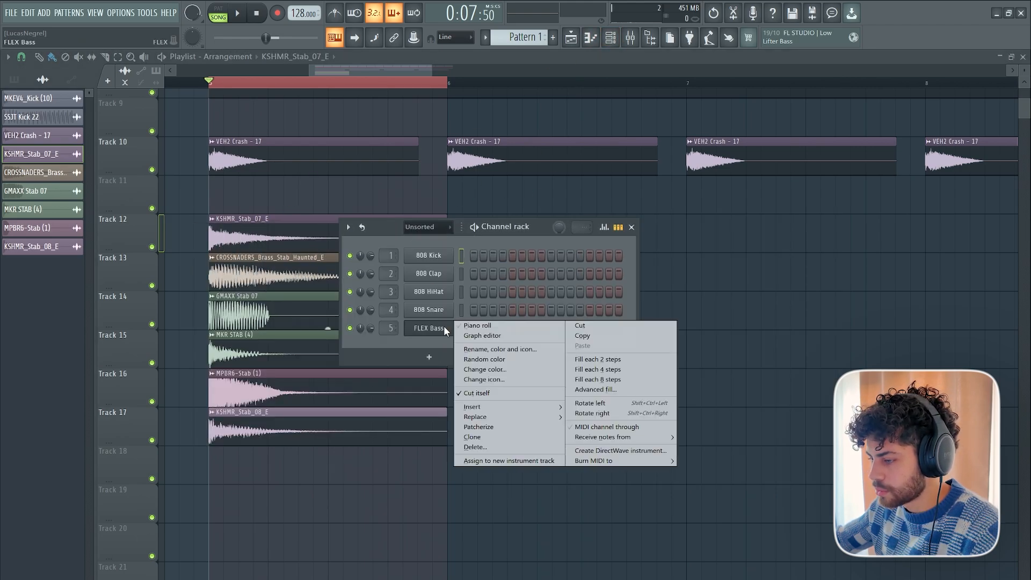
{"action": "left_click", "coordinate": [480, 328]}
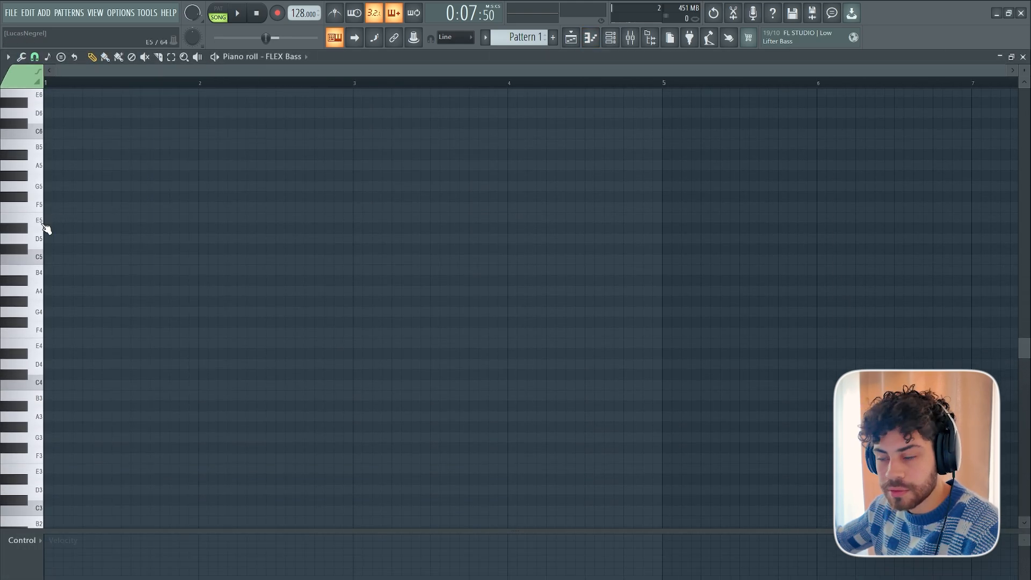
{"action": "left_click", "coordinate": [44, 222]}
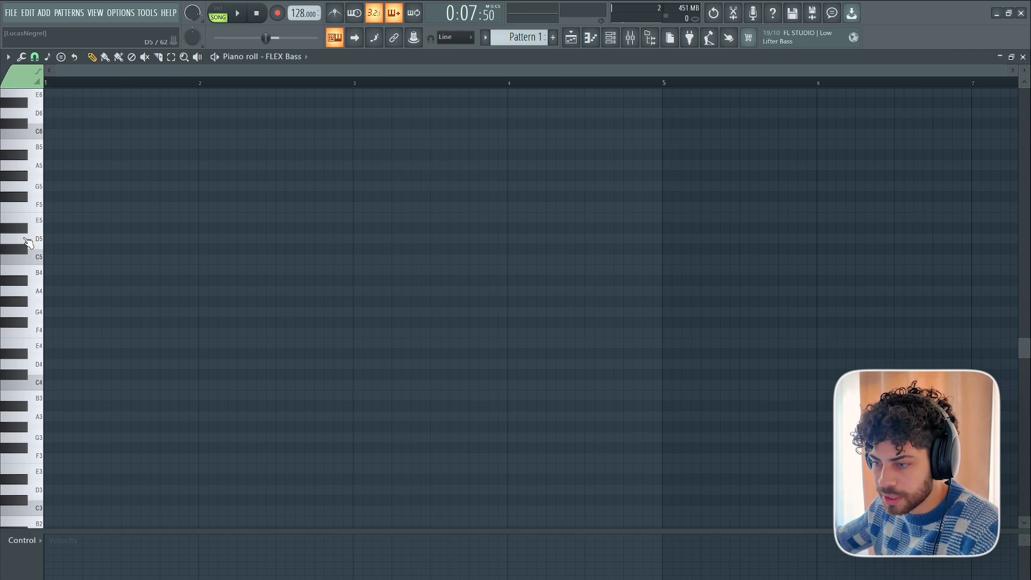
Back in the playlist, lower the time-stretching pitch of the KSHMR_Stab_07_E sample.
{"action": "left_click", "coordinate": [571, 36]}
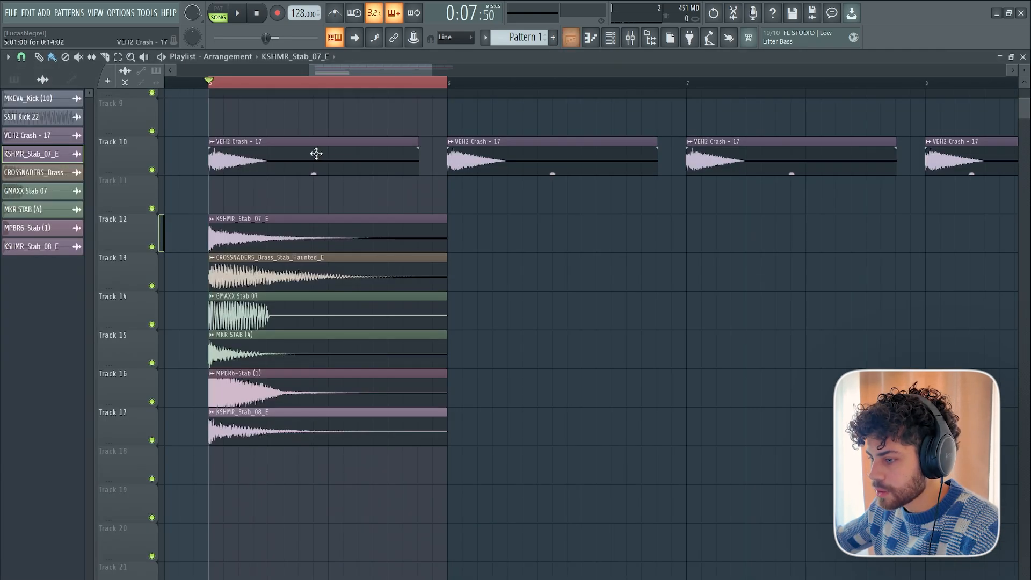
{"action": "double_click", "coordinate": [242, 225]}
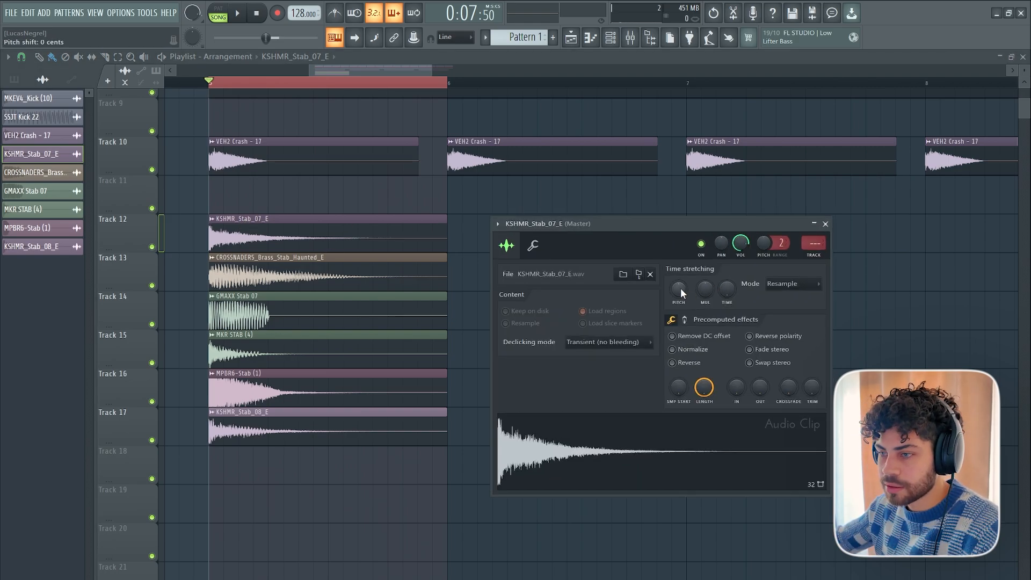
{"action": "left_click_drag", "start_coordinate": [675, 289], "coordinate": [676, 306]}
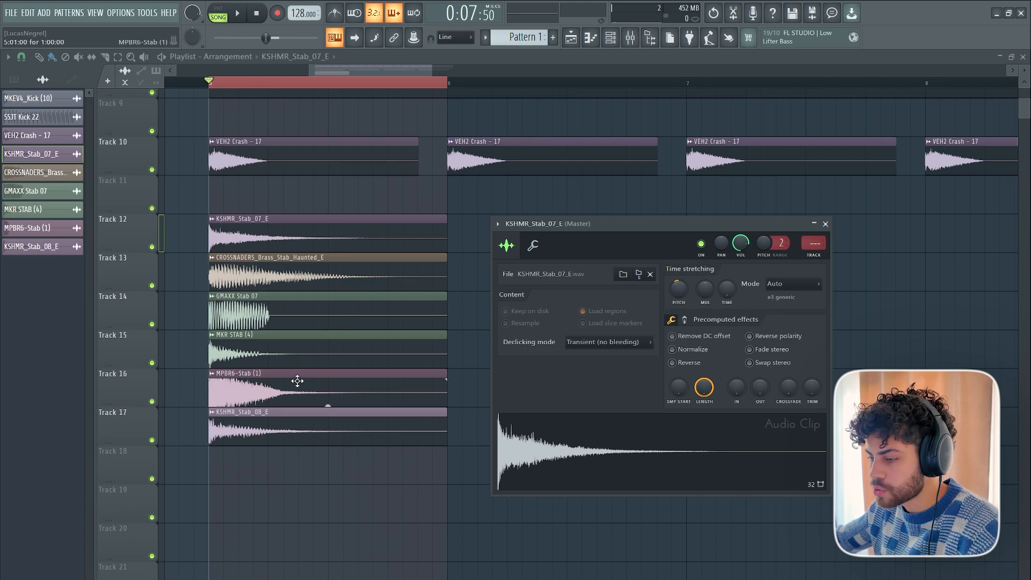
Review the pitch shift in the channel settings of GMAXX Stab 07, MPBR6-Stab (1) and KSHMR_Stab_08_E.
{"action": "double_click", "coordinate": [280, 299]}
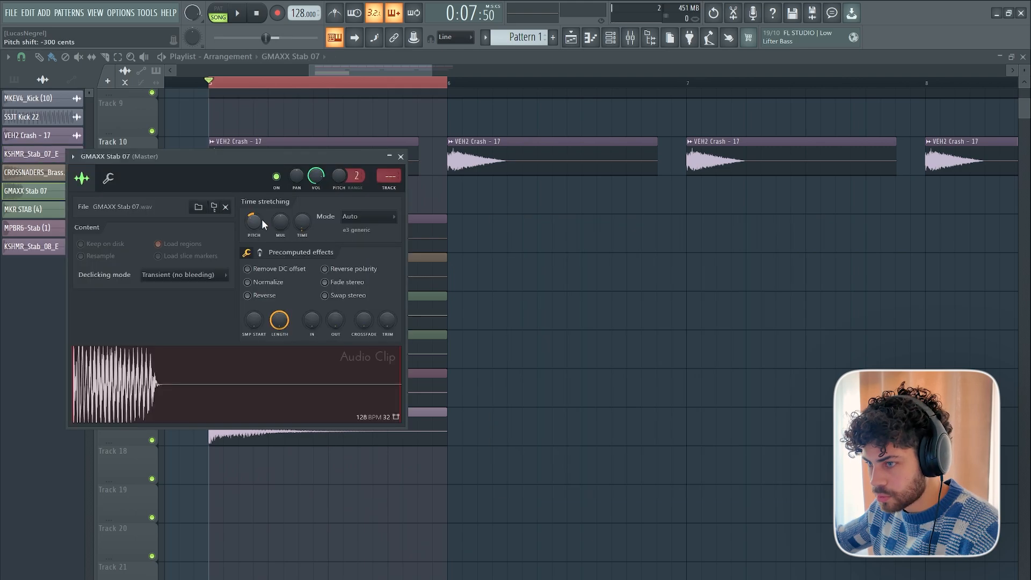
{"action": "left_click", "coordinate": [259, 222]}
{"action": "left_click", "coordinate": [227, 402]}
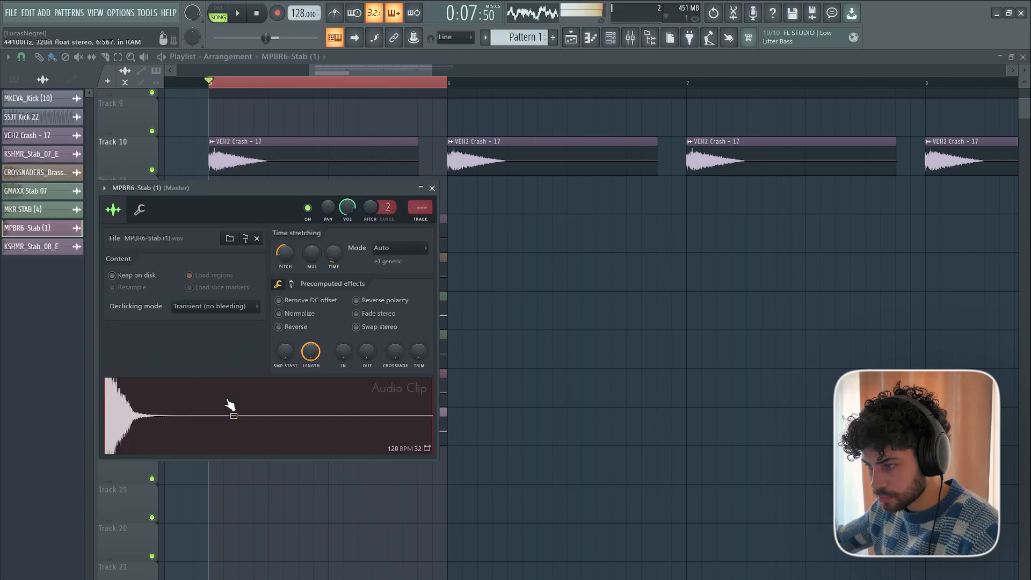
{"action": "right_click", "coordinate": [597, 388]}
{"action": "scroll", "coordinate": [199, 85], "scroll_direction": "up", "scroll_amount": 3}
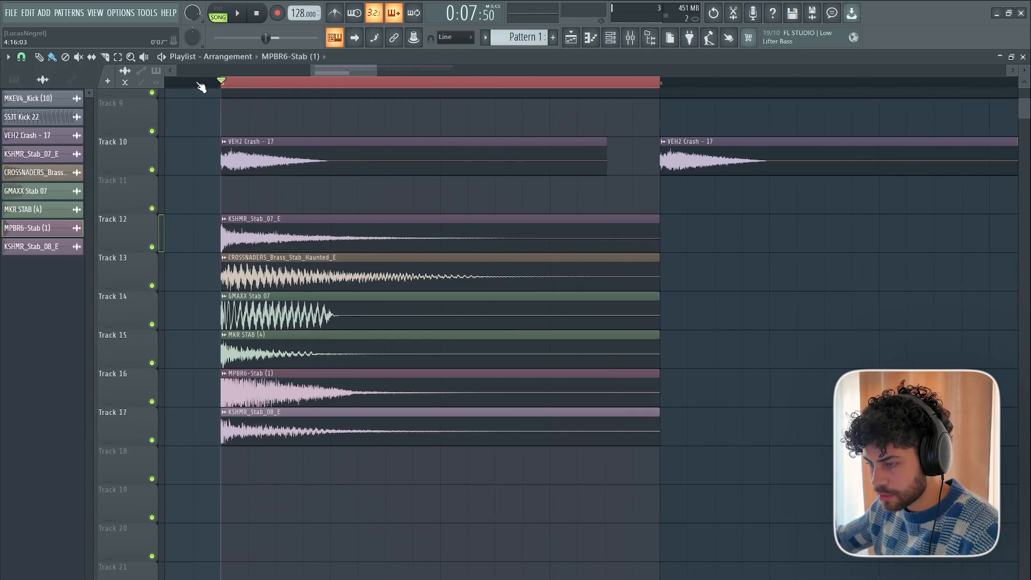
{"action": "scroll", "coordinate": [199, 85], "scroll_direction": "down", "scroll_amount": 3}
{"action": "left_click_drag", "start_coordinate": [318, 73], "coordinate": [307, 74]}
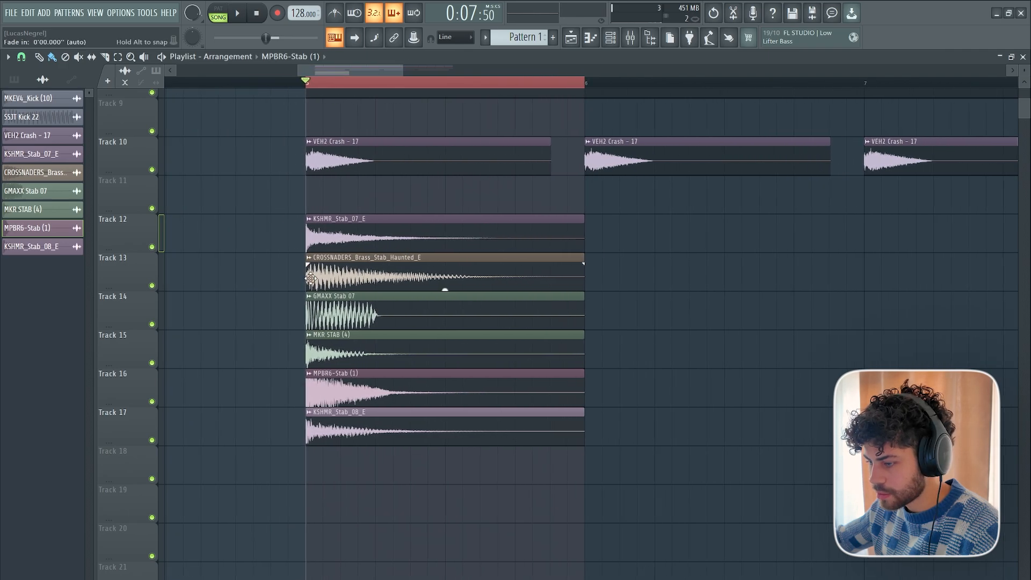
{"action": "double_click", "coordinate": [312, 425]}
{"action": "scroll", "coordinate": [307, 267], "scroll_direction": "down", "scroll_amount": 2}
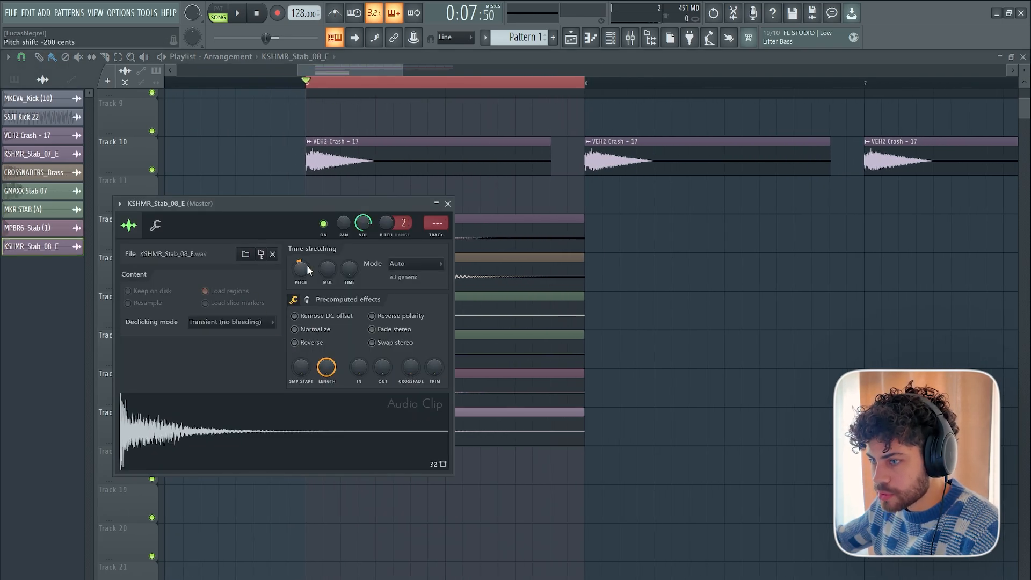
{"action": "left_click", "coordinate": [447, 204]}
Solo Tracks 12 and 13 together in the playlist.
{"action": "right_click", "coordinate": [152, 247]}
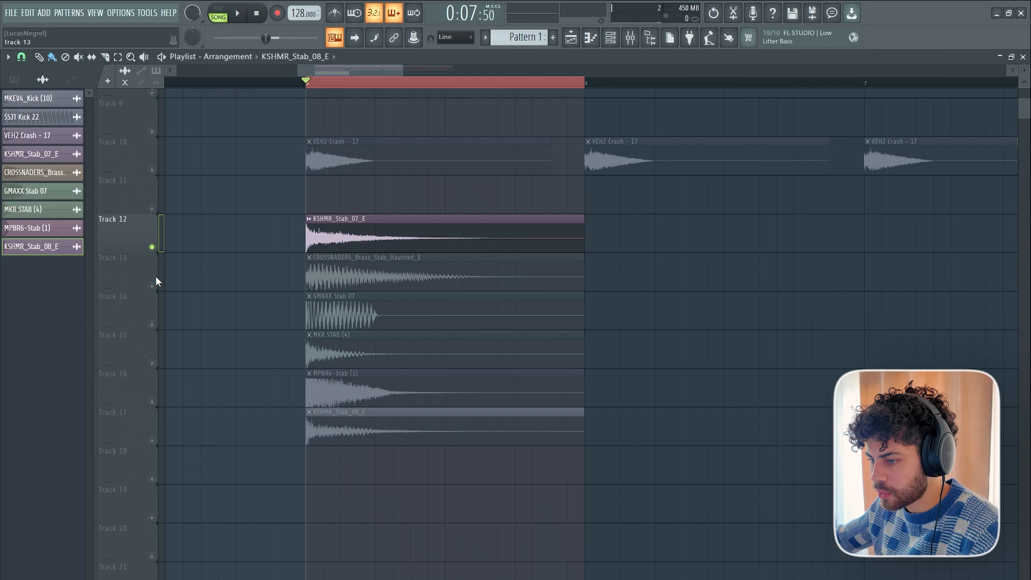
{"action": "right_click", "coordinate": [152, 285]}
{"action": "right_click", "coordinate": [152, 324]}
{"action": "right_click", "coordinate": [152, 324]}
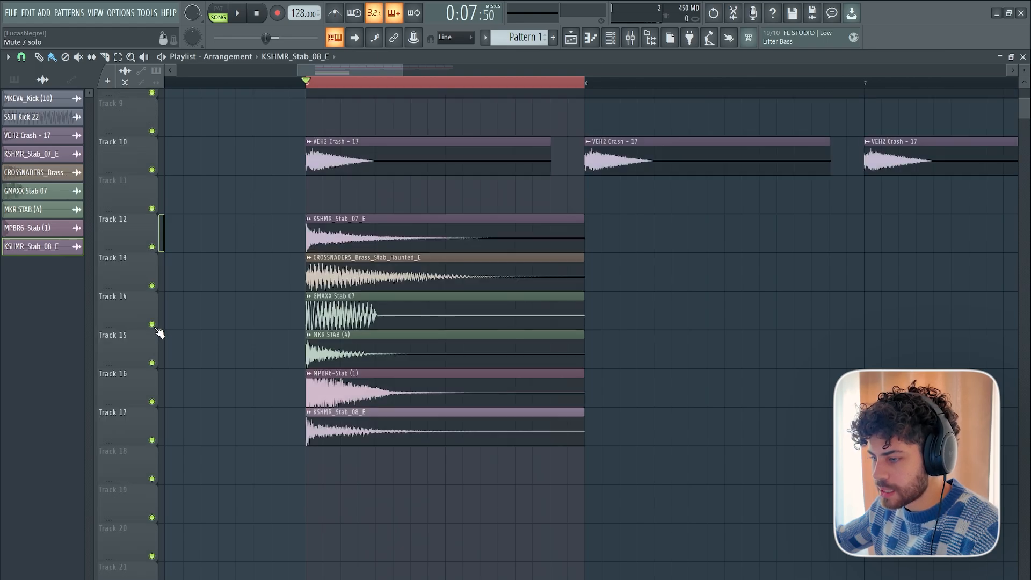
{"action": "right_click", "coordinate": [152, 247]}
{"action": "left_click", "coordinate": [152, 285]}
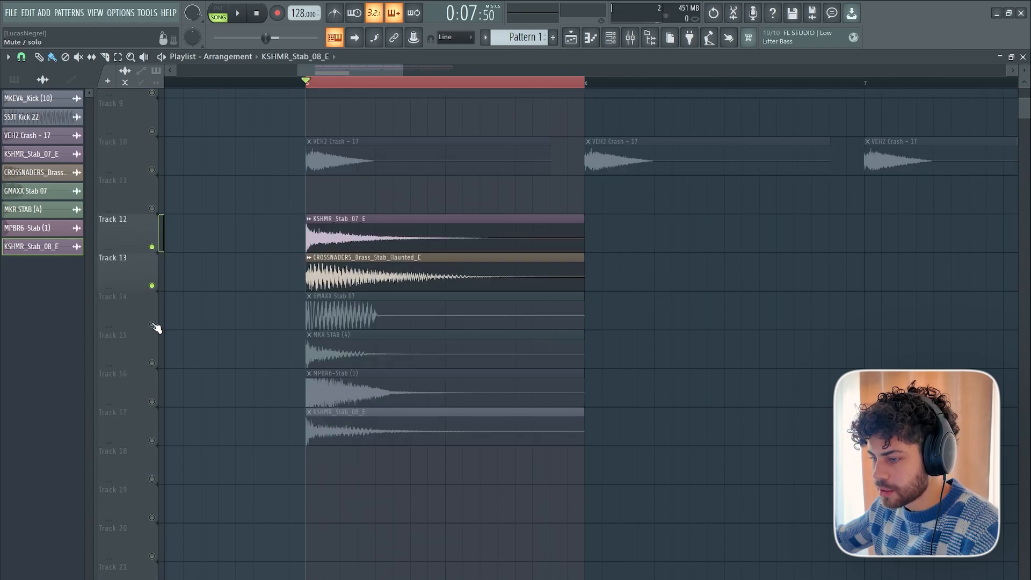
Assign the six stab channels, from KSHMR_Stab_07_E to KSHMR_Stab_08_E, to mixer tracks 10 to 15.
{"action": "double_click", "coordinate": [304, 243]}
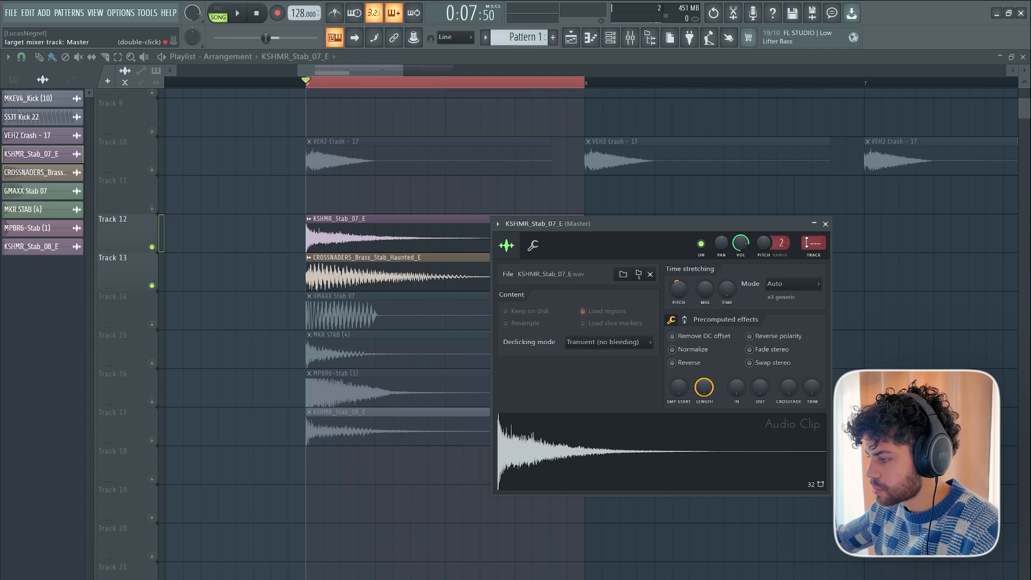
{"action": "double_click", "coordinate": [376, 275]}
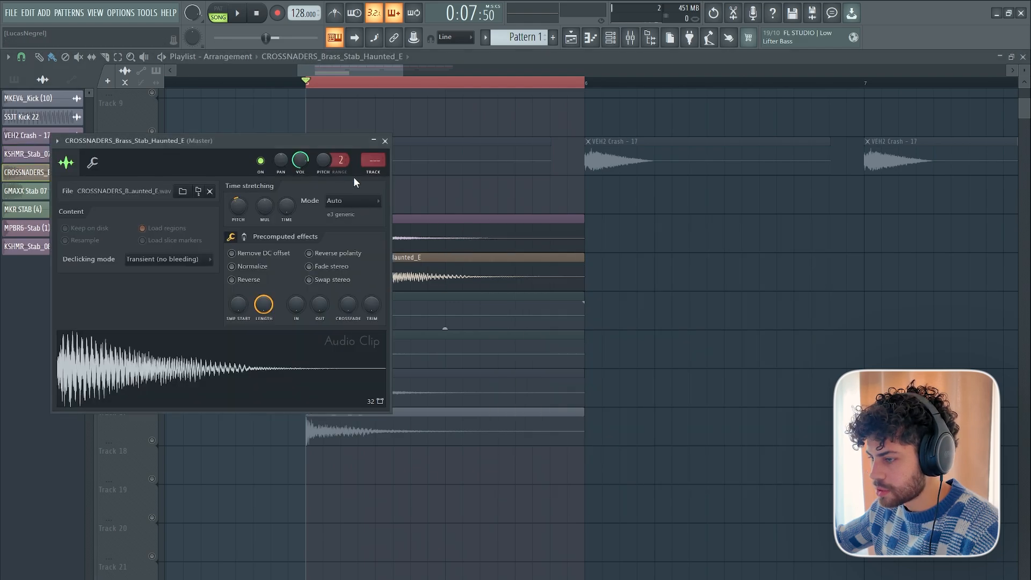
{"action": "scroll", "coordinate": [362, 161], "scroll_direction": "up", "scroll_amount": 13}
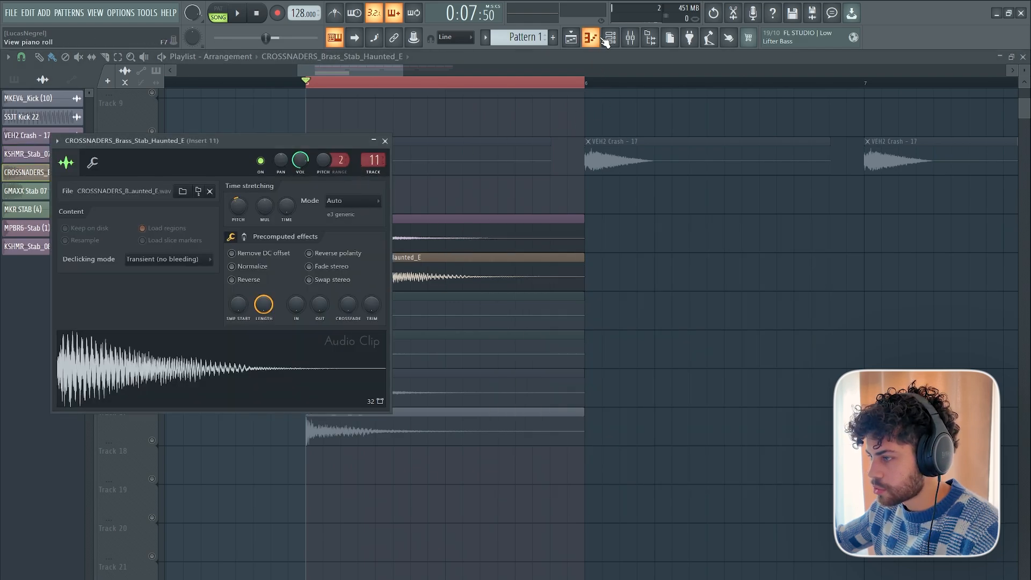
{"action": "key", "text": "F6"}
{"action": "left_click_drag", "start_coordinate": [390, 351], "coordinate": [382, 379]}
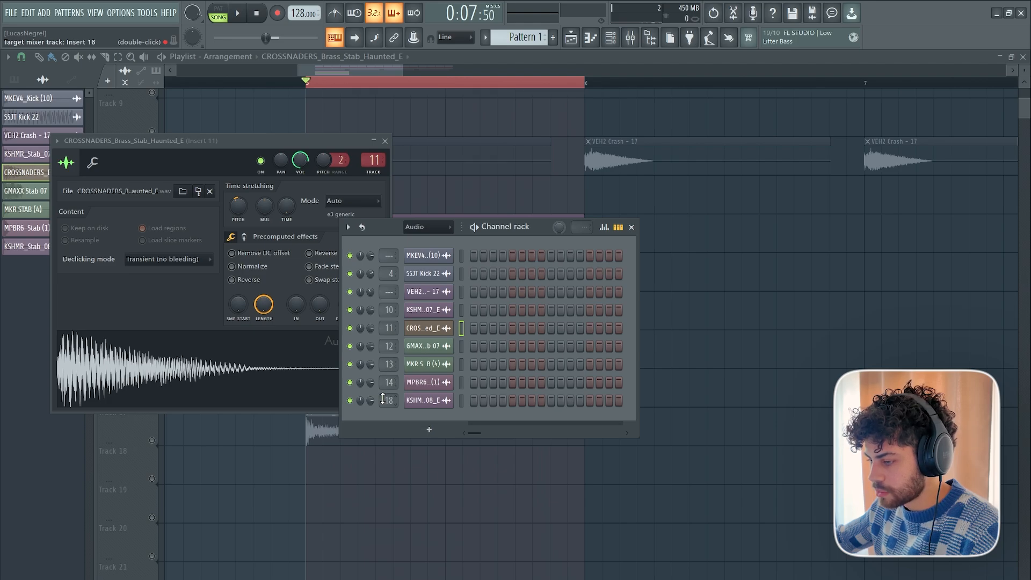
Select the six stab channels and link them to consecutive mixer tracks starting from Insert 10, carrying over their names and colours.
{"action": "left_click_drag", "start_coordinate": [459, 402], "coordinate": [463, 312]}
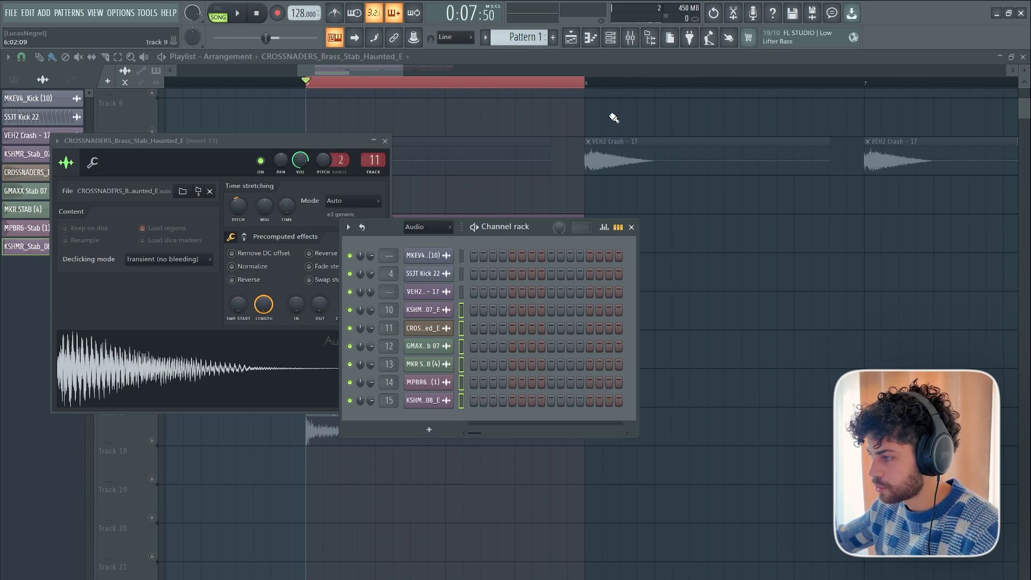
{"action": "left_click", "coordinate": [630, 37]}
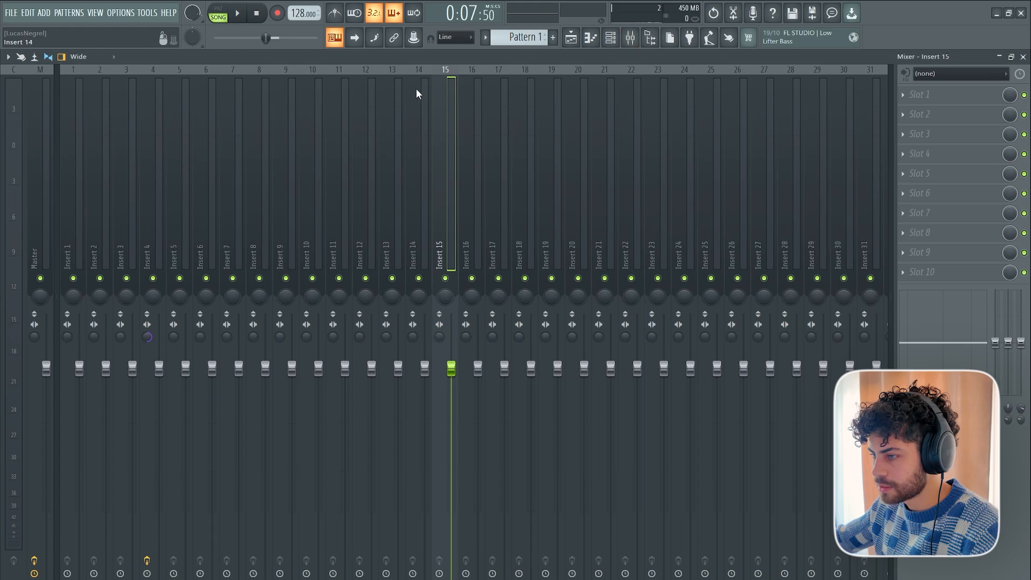
{"action": "left_click", "coordinate": [318, 90]}
{"action": "right_click", "coordinate": [315, 92]}
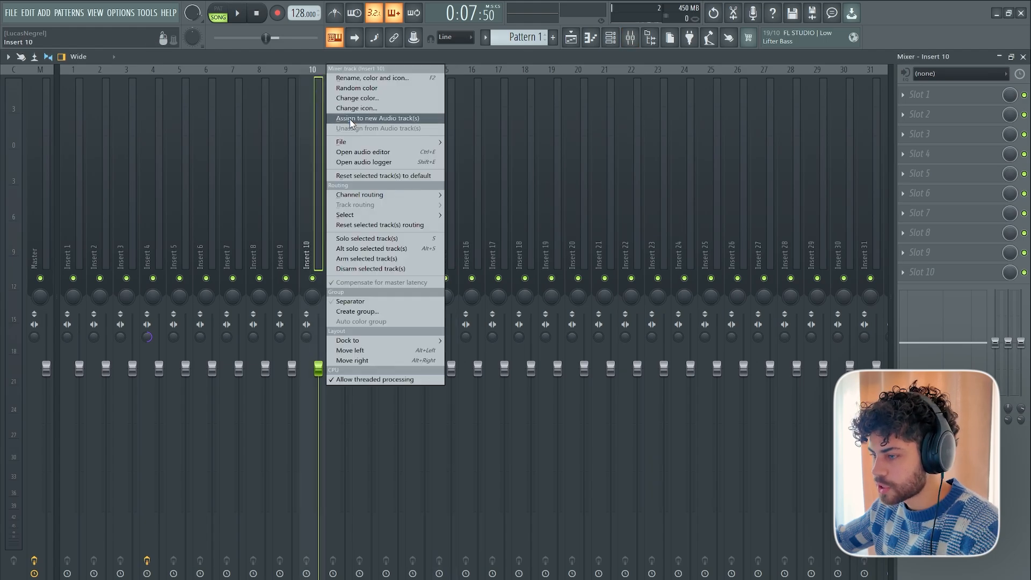
{"action": "mouse_move", "coordinate": [371, 196]}
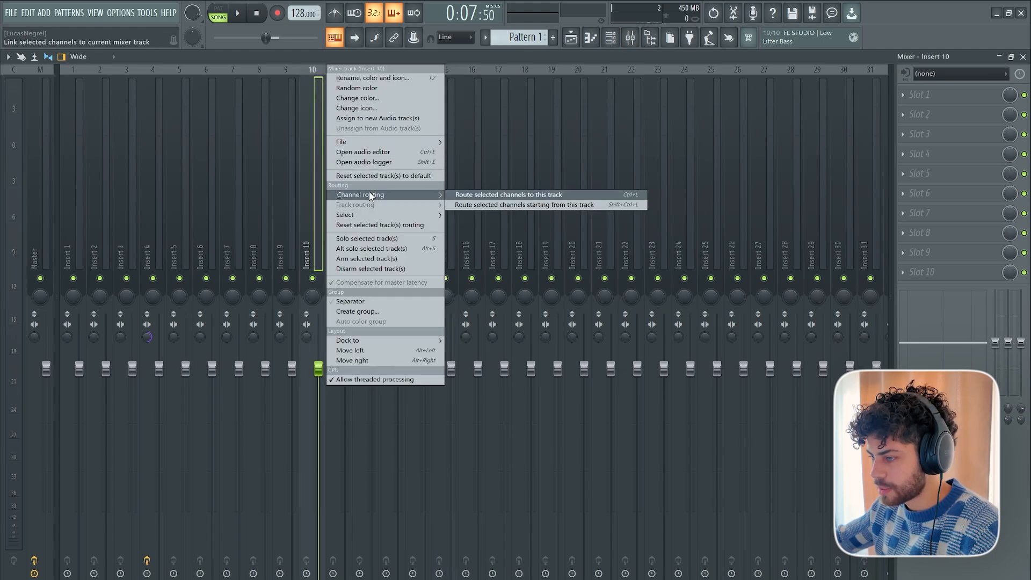
{"action": "left_click", "coordinate": [496, 205]}
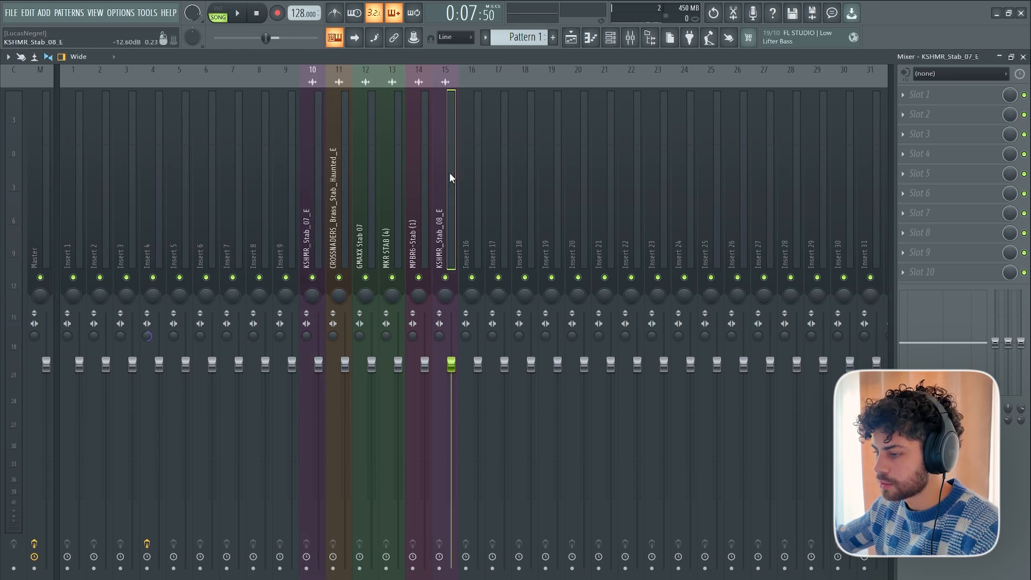
Rename mixer track Insert 16 as "Bus Brass Stab" and colour it red.
{"action": "left_click", "coordinate": [474, 194]}
{"action": "right_click", "coordinate": [476, 194]}
{"action": "left_click", "coordinate": [534, 79]}
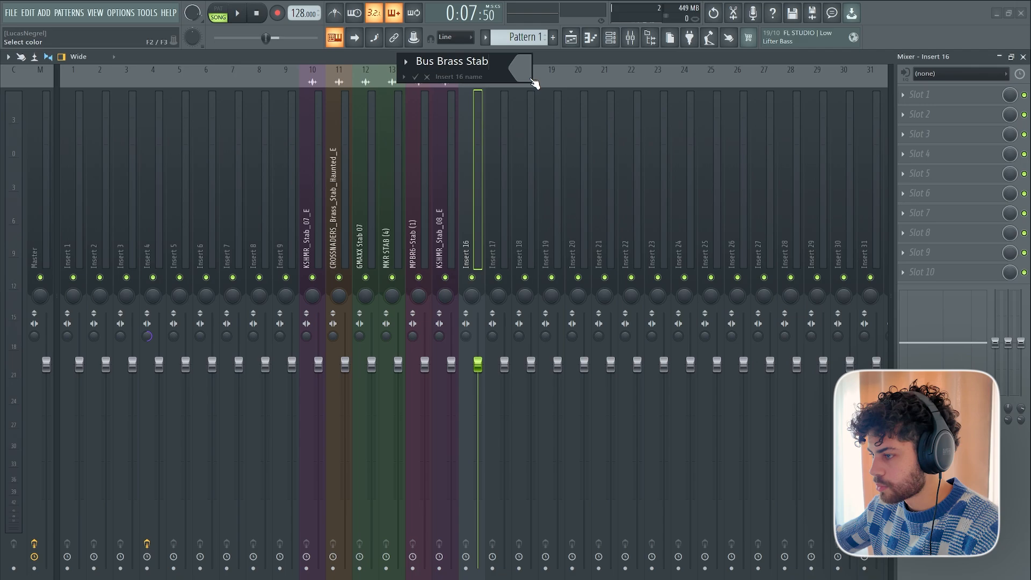
{"action": "left_click", "coordinate": [534, 82]}
{"action": "double_click", "coordinate": [569, 263]}
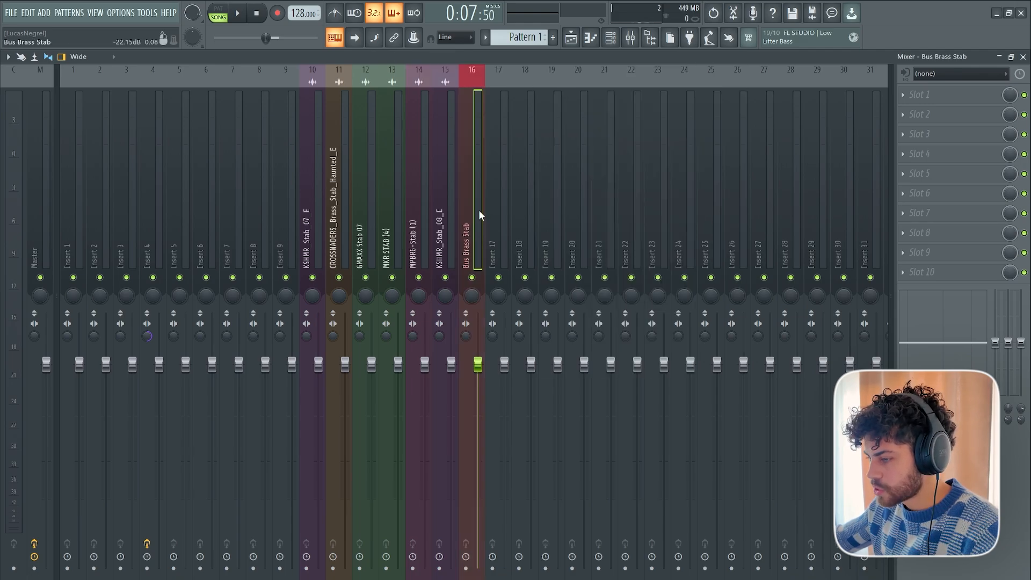
Route the six stab mixer tracks to Bus Brass Stab and lower their faders together to 73% (-6.4 dB).
{"action": "left_click_drag", "start_coordinate": [442, 191], "coordinate": [318, 194]}
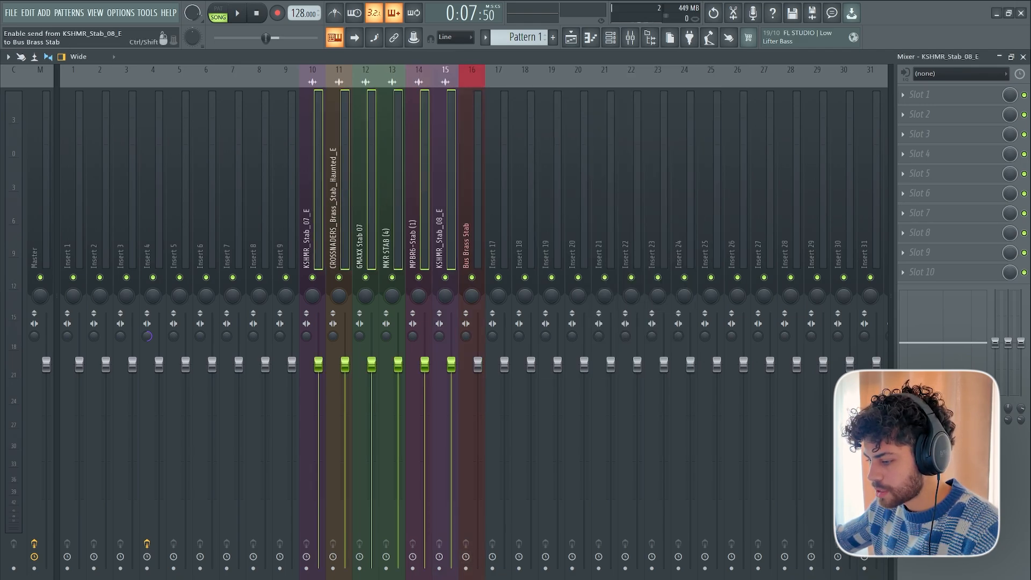
{"action": "left_click_drag", "start_coordinate": [322, 139], "coordinate": [467, 142]}
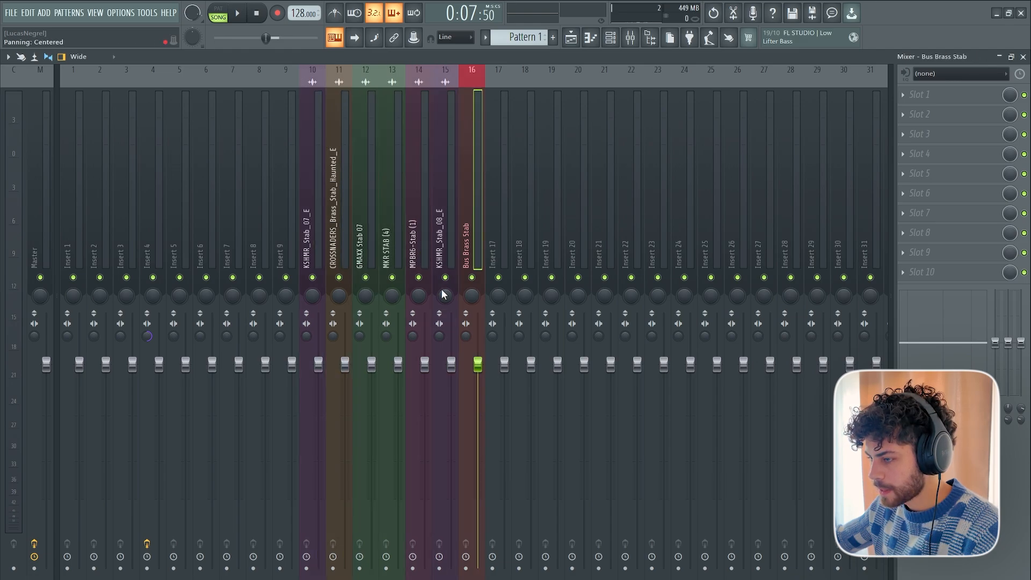
{"action": "left_click_drag", "start_coordinate": [444, 199], "coordinate": [317, 193]}
{"action": "left_click_drag", "start_coordinate": [317, 364], "coordinate": [323, 419]}
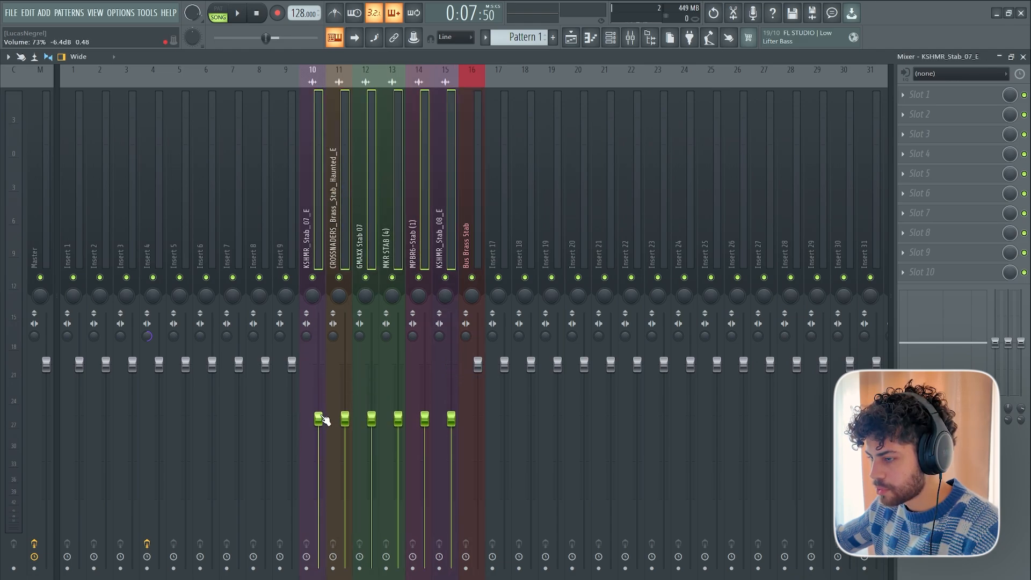
{"action": "key", "text": "space"}
Unmute playlist Tracks 14 to 17 and play the layered stabs while checking their levels in the mixer.
{"action": "key", "text": "space"}
{"action": "left_click", "coordinate": [571, 38]}
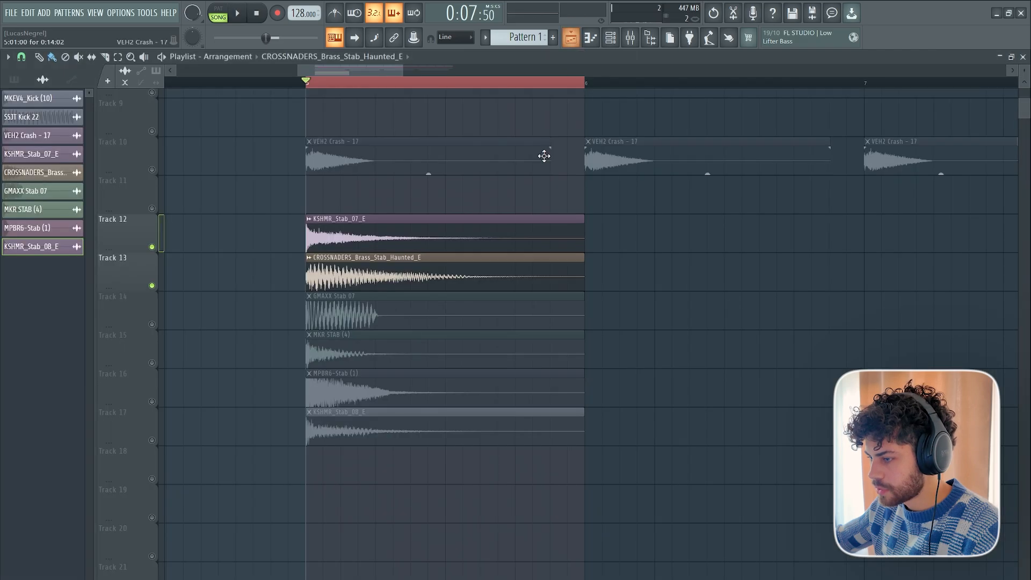
{"action": "left_click_drag", "start_coordinate": [161, 331], "coordinate": [152, 440]}
{"action": "left_click", "coordinate": [634, 36]}
{"action": "key", "text": "space"}
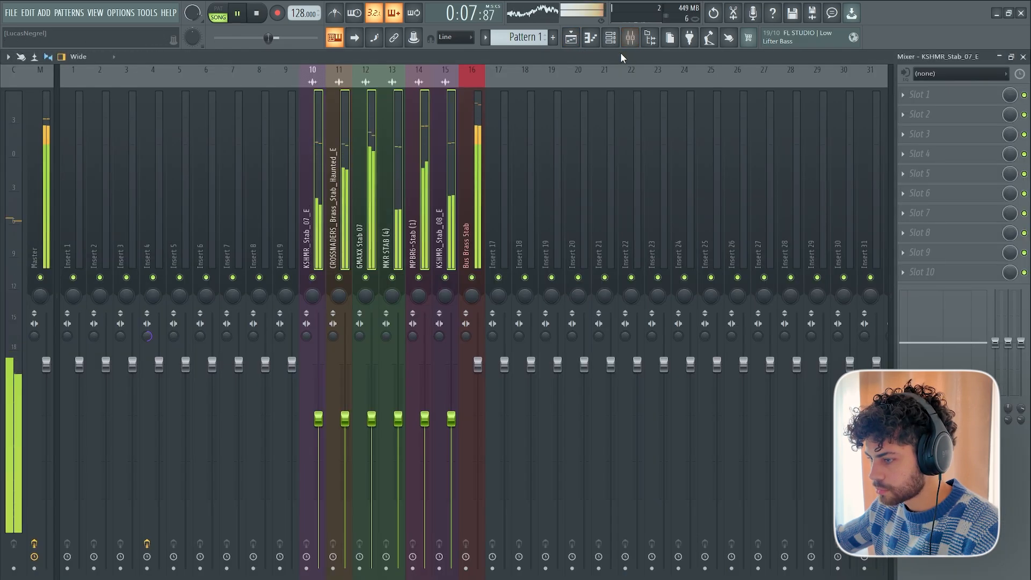
{"action": "key", "text": "space"}
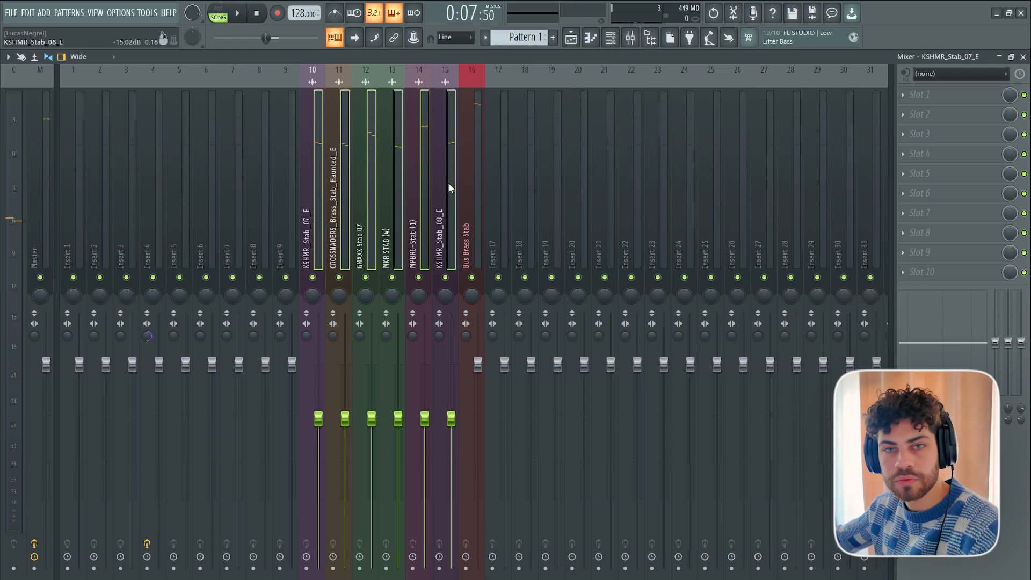
{"action": "left_click", "coordinate": [330, 234]}
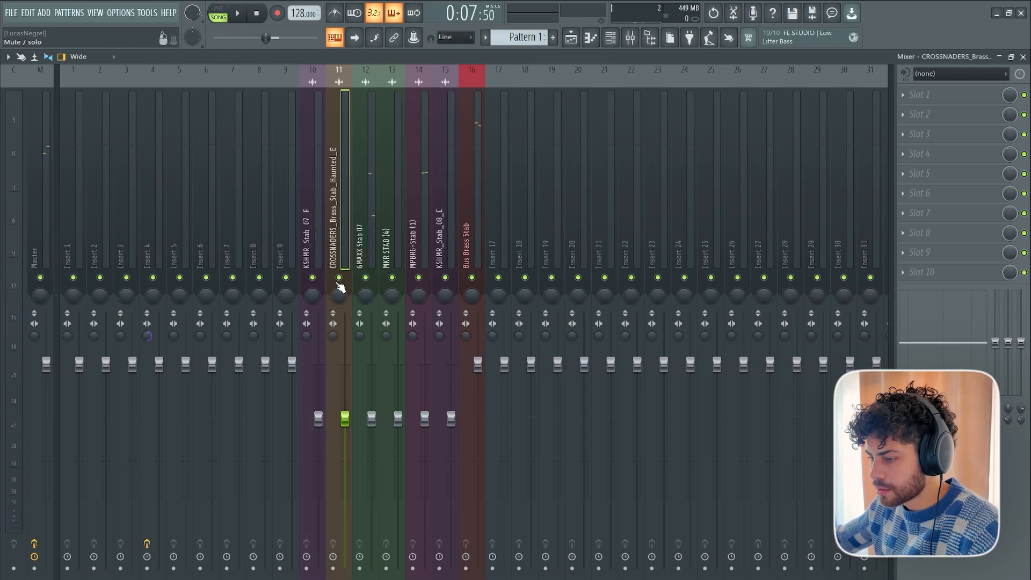
{"action": "key", "text": "space"}
{"action": "key", "text": "space"}
Solo playlist Track 13 and look over the kick, crash and stab clips in the arrangement.
{"action": "key", "text": "F5"}
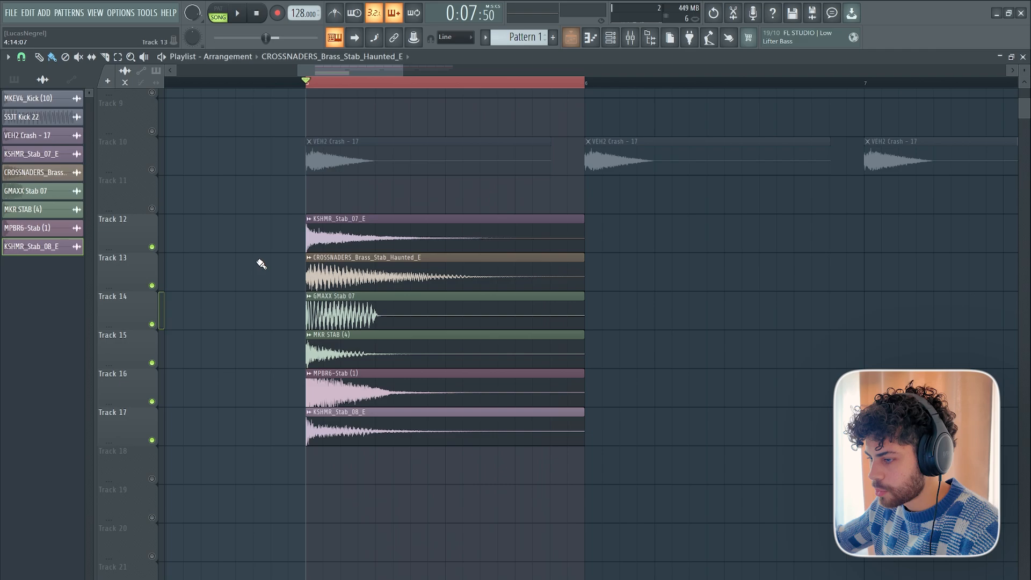
{"action": "right_click", "coordinate": [153, 286]}
{"action": "scroll", "coordinate": [347, 144], "scroll_direction": "up", "scroll_amount": 3}
{"action": "scroll", "coordinate": [355, 175], "scroll_direction": "down", "scroll_amount": 2}
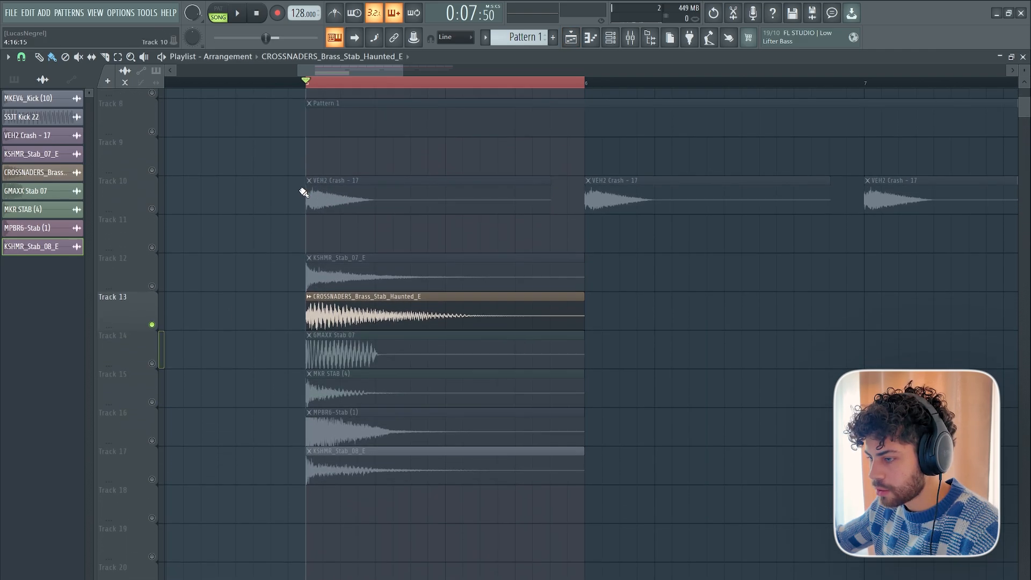
{"action": "scroll", "coordinate": [516, 83], "scroll_direction": "down", "scroll_amount": 3}
{"action": "scroll", "coordinate": [459, 79], "scroll_direction": "right", "scroll_amount": 3}
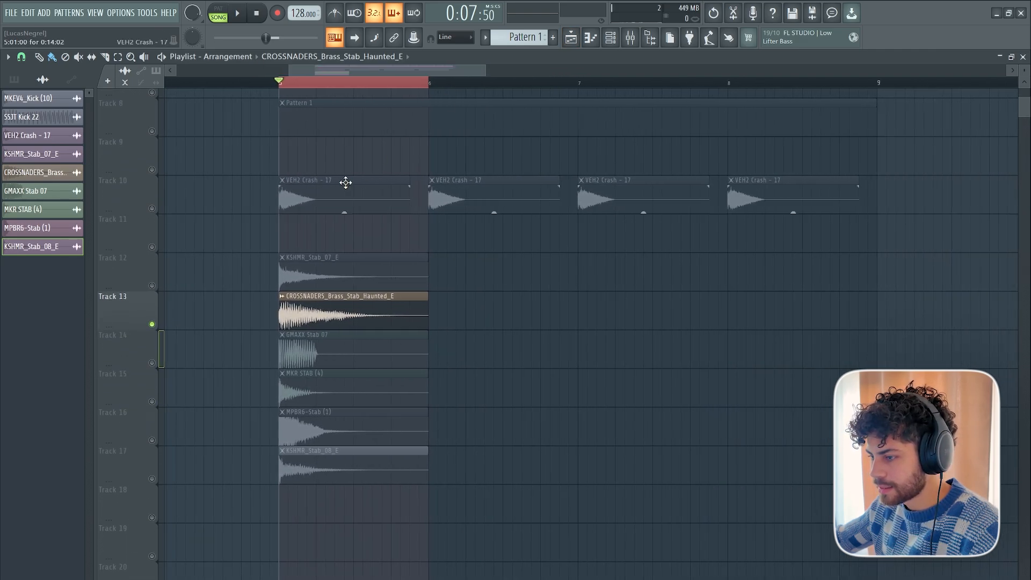
{"action": "scroll", "coordinate": [345, 182], "scroll_direction": "up", "scroll_amount": 2}
{"action": "scroll", "coordinate": [302, 85], "scroll_direction": "up", "scroll_amount": 3}
{"action": "scroll", "coordinate": [281, 156], "scroll_direction": "up", "scroll_amount": 2}
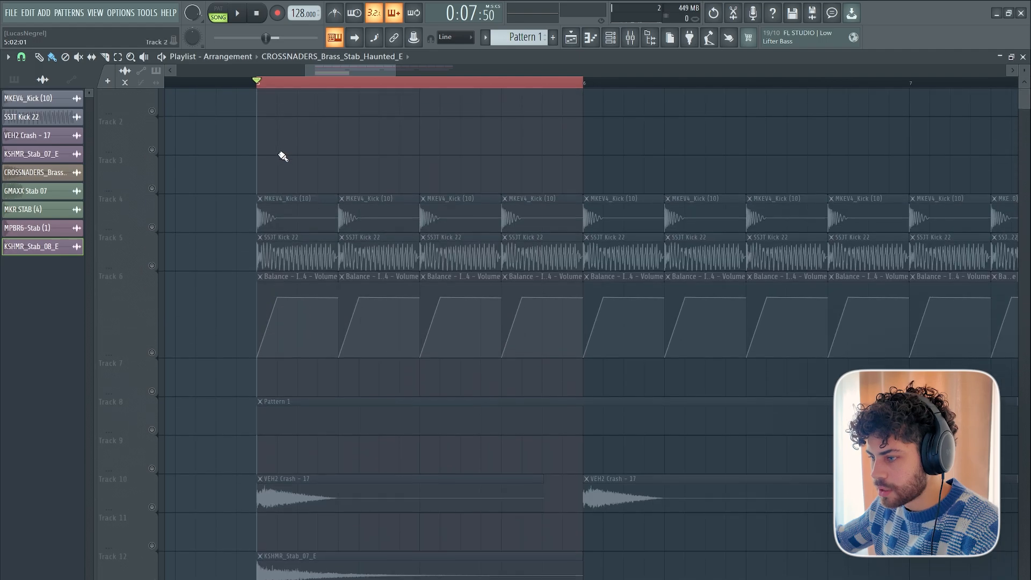
{"action": "scroll", "coordinate": [274, 181], "scroll_direction": "up", "scroll_amount": 2}
{"action": "scroll", "coordinate": [282, 355], "scroll_direction": "down", "scroll_amount": 2}
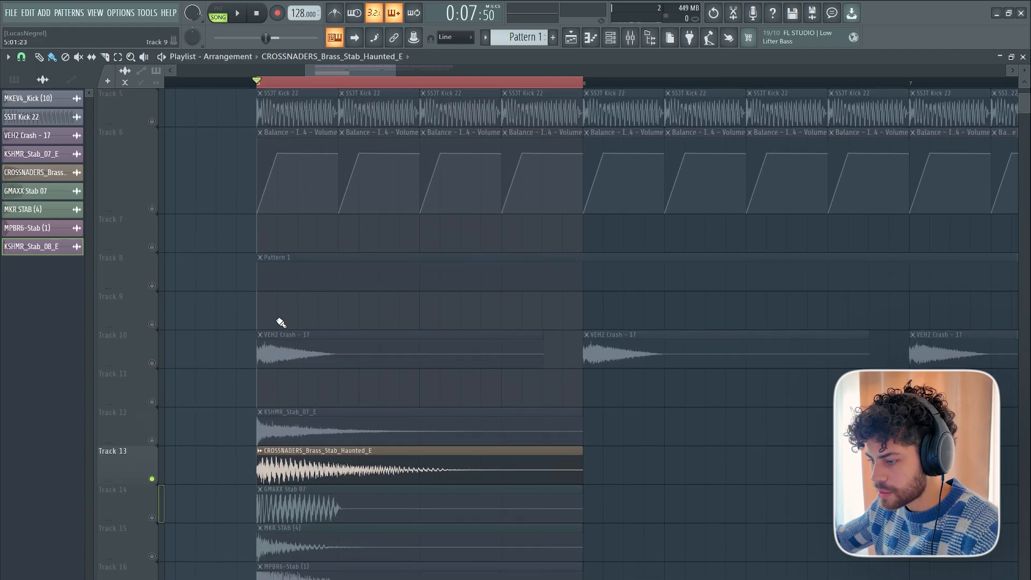
{"action": "scroll", "coordinate": [281, 322], "scroll_direction": "down", "scroll_amount": 6}
{"action": "scroll", "coordinate": [407, 280], "scroll_direction": "up", "scroll_amount": 2}
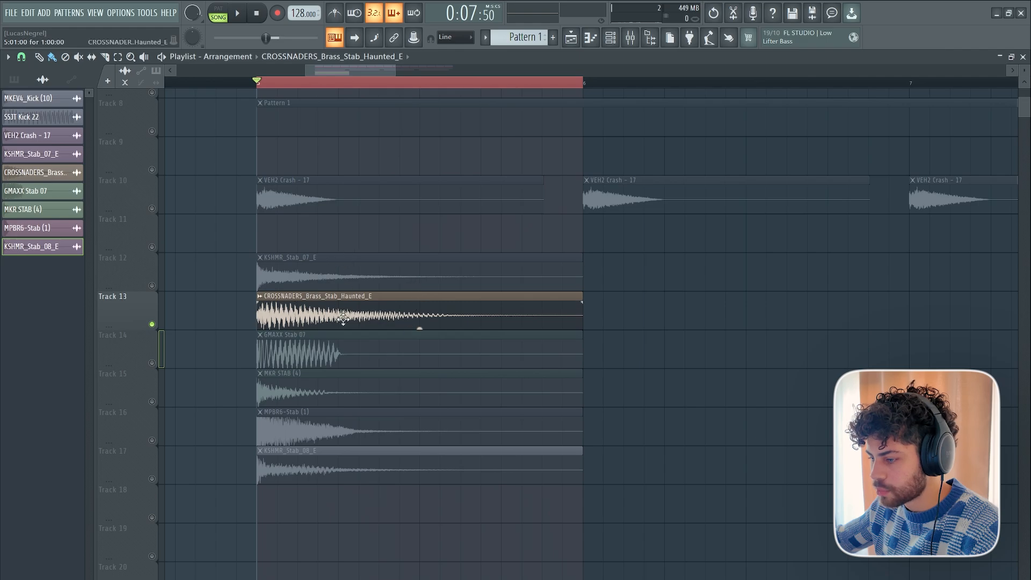
Unsolo the playlist tracks and set the quick fade-out of the KSHMR_Stab_07_E clip to 100%.
{"action": "double_click", "coordinate": [332, 275]}
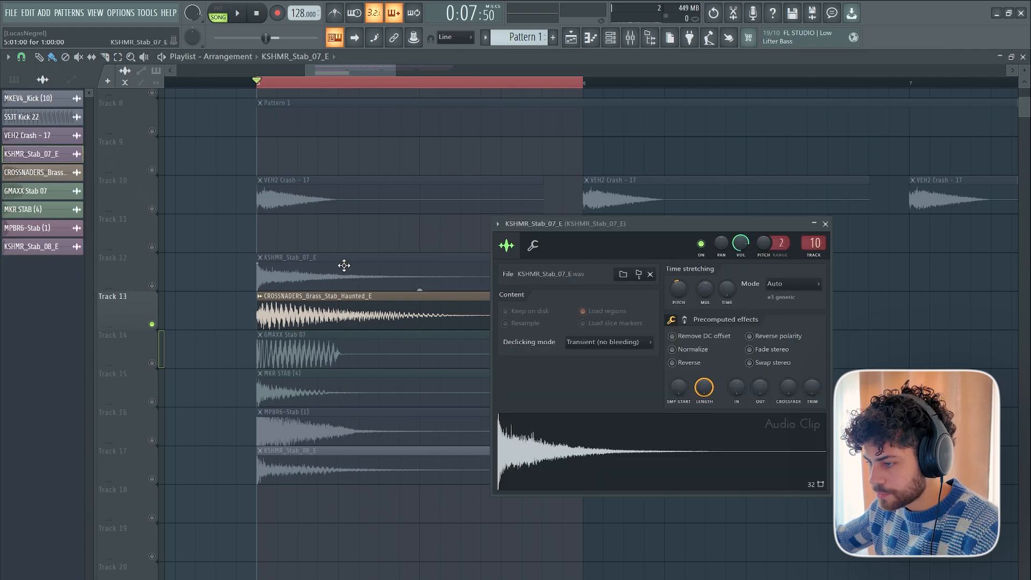
{"action": "key", "text": "Escape"}
{"action": "right_click", "coordinate": [152, 286]}
{"action": "right_click", "coordinate": [152, 286]}
{"action": "double_click", "coordinate": [323, 265]}
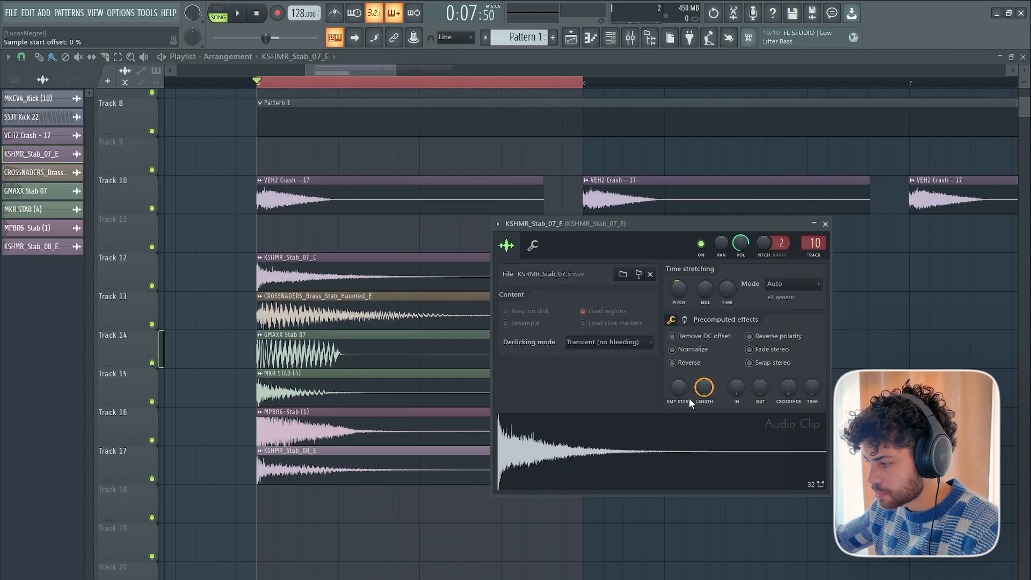
{"action": "left_click_drag", "start_coordinate": [760, 387], "coordinate": [760, 354]}
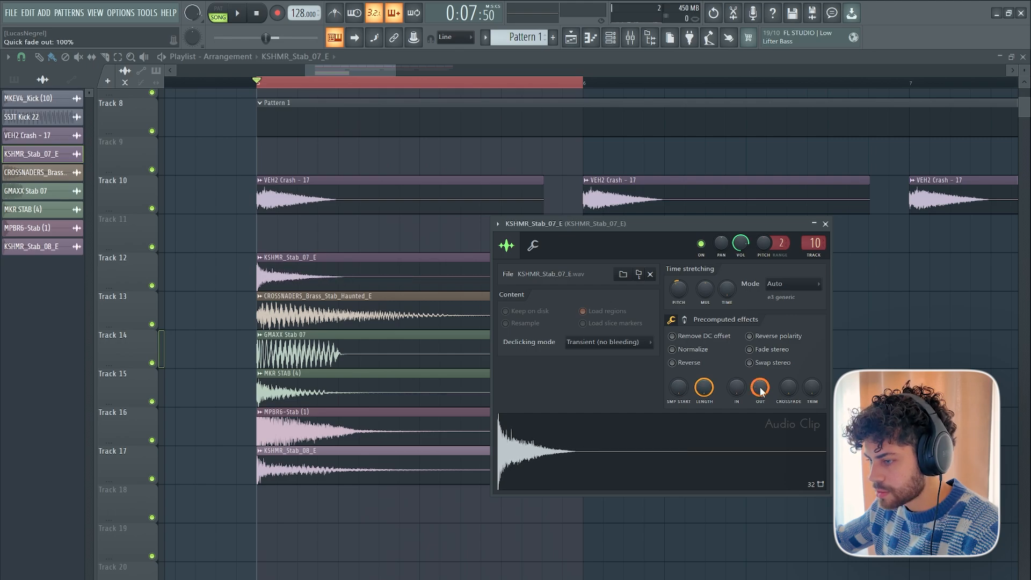
Audition Track 13 in solo and shorten the tail of the CROSSNADERS_Brass_Stab_Haunted_E clip with a quick fade-out.
{"action": "double_click", "coordinate": [325, 313]}
{"action": "left_click_drag", "start_coordinate": [334, 145], "coordinate": [825, 223]}
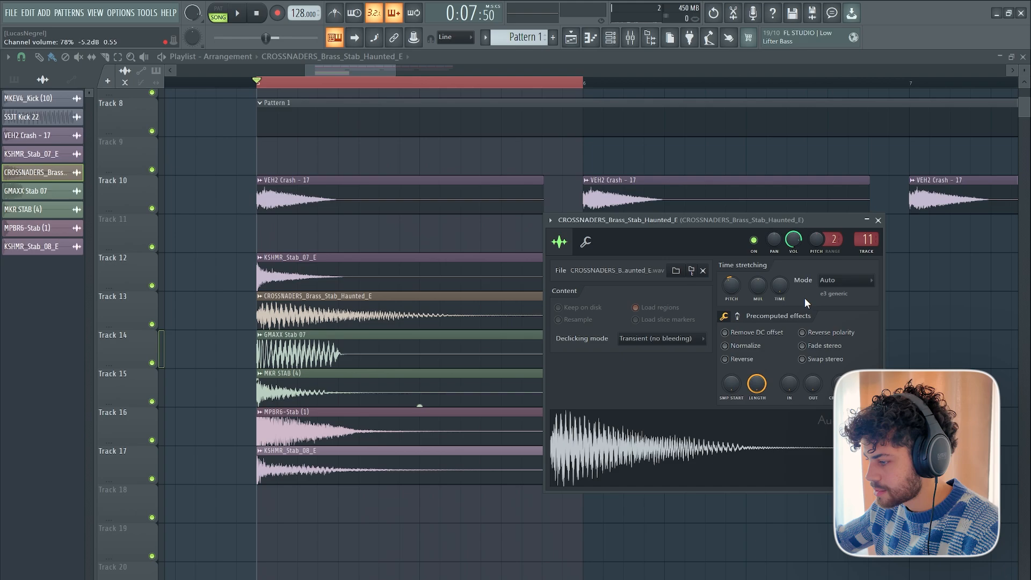
{"action": "left_click", "coordinate": [152, 325], "text": "ctrl"}
{"action": "key", "text": "space"}
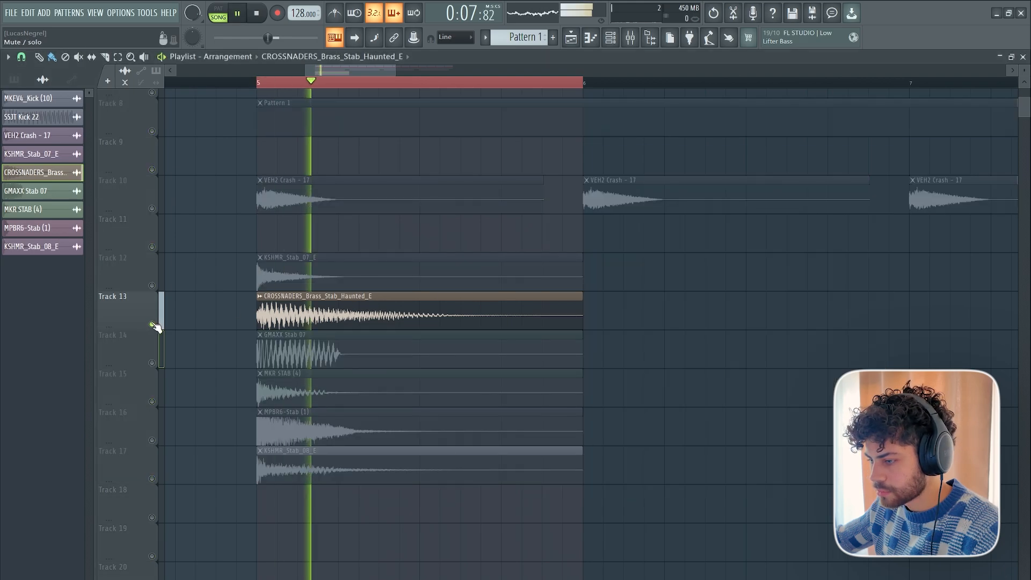
{"action": "key", "text": "space"}
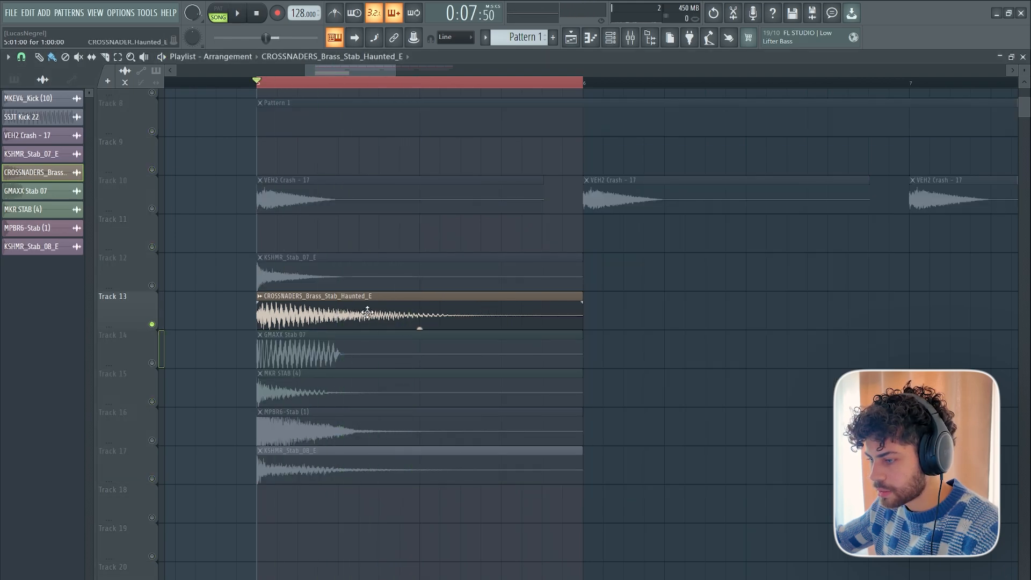
{"action": "double_click", "coordinate": [367, 313]}
{"action": "left_click_drag", "start_coordinate": [633, 222], "coordinate": [604, 211]}
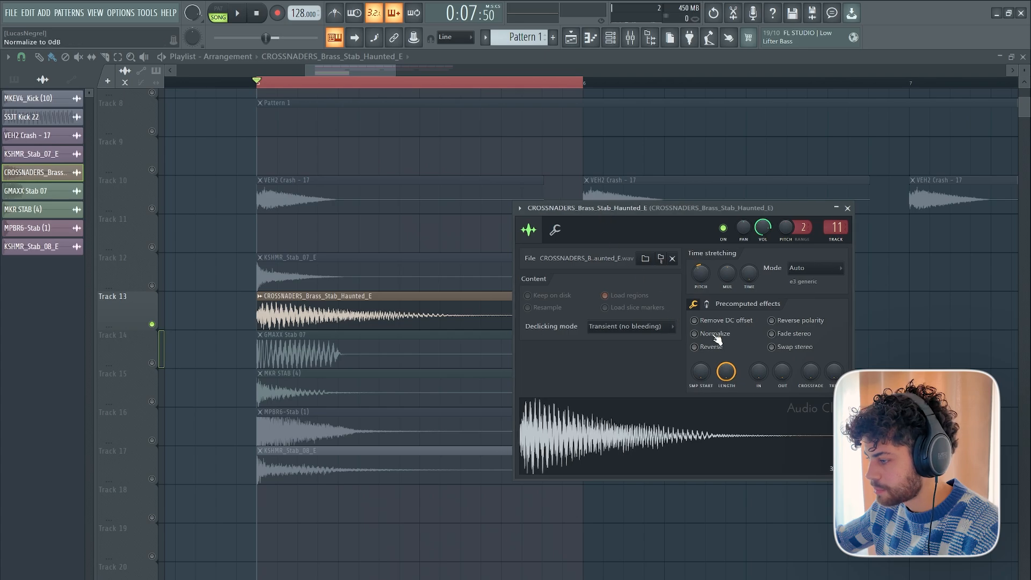
{"action": "left_click_drag", "start_coordinate": [782, 371], "coordinate": [782, 349]}
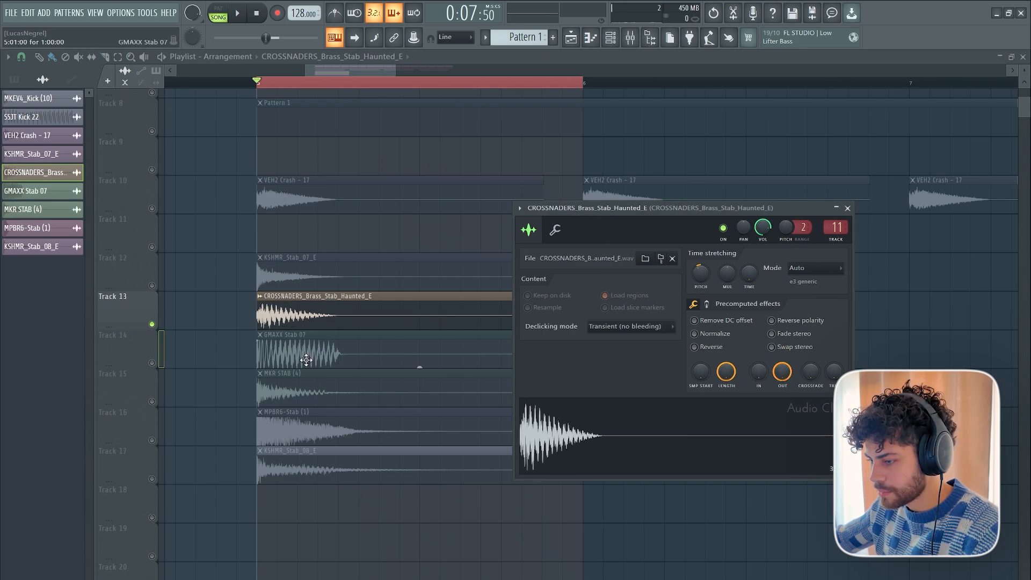
Apply a quick fade-out to the MPBR6-Stab (1) and KSHMR_Stab_08_E clips.
{"action": "double_click", "coordinate": [350, 426]}
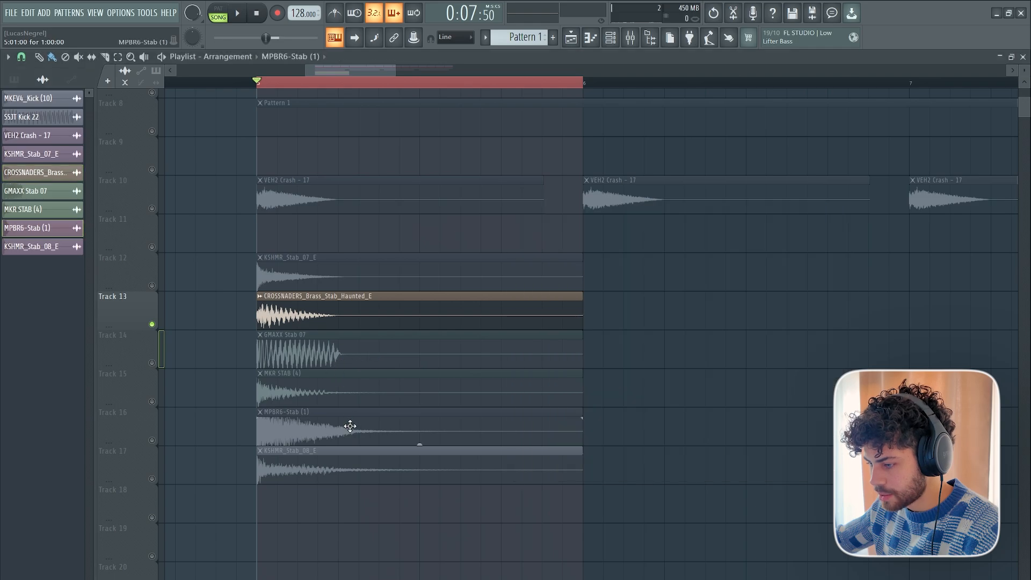
{"action": "left_click_drag", "start_coordinate": [306, 200], "coordinate": [706, 213]}
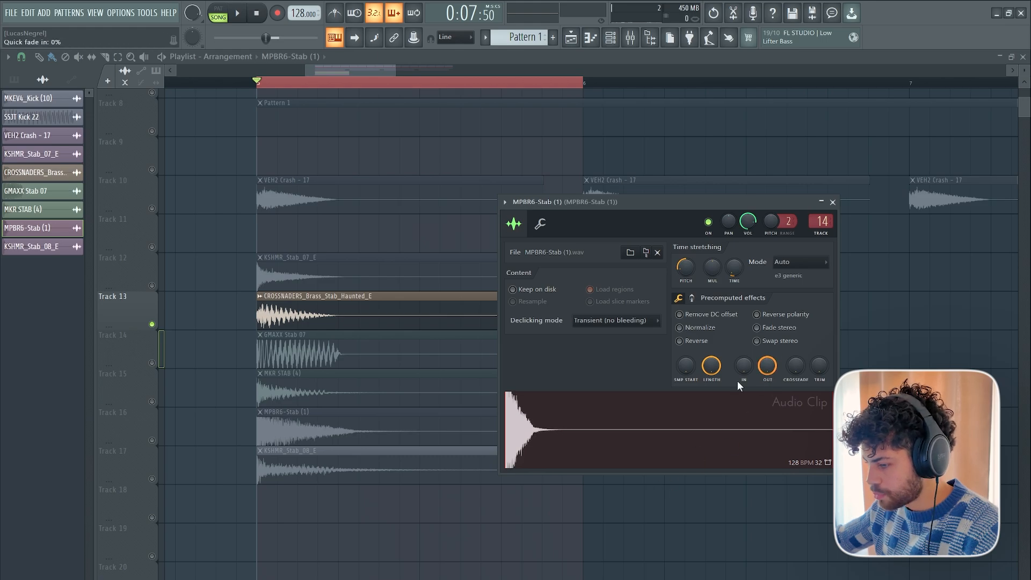
{"action": "double_click", "coordinate": [342, 474]}
{"action": "left_click_drag", "start_coordinate": [306, 202], "coordinate": [648, 164]}
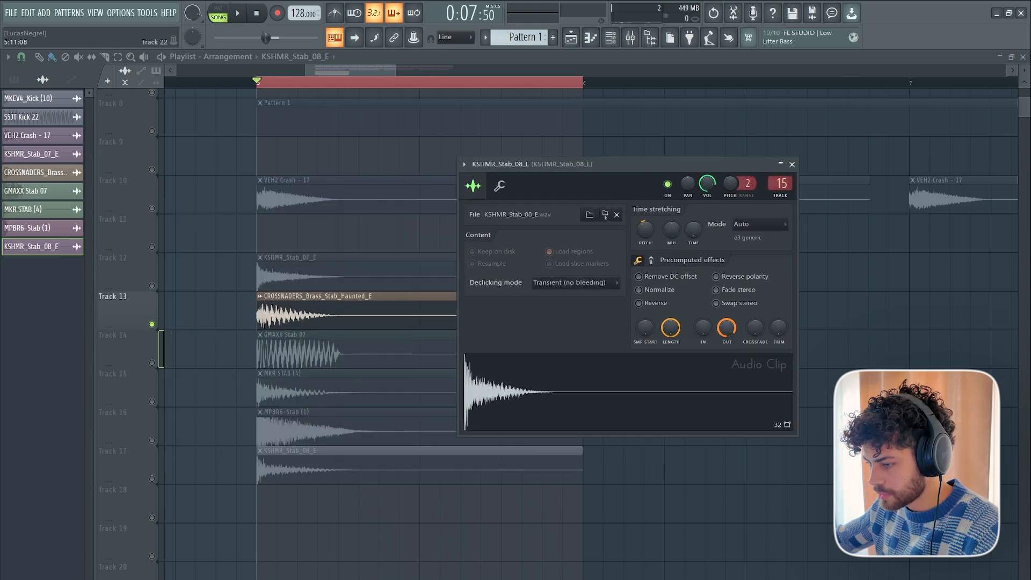
{"action": "key", "text": "Escape"}
Unmute the other stab tracks, 12 and 14 to 17, and play all six stabs together.
{"action": "left_click_drag", "start_coordinate": [152, 285], "coordinate": [158, 483]}
{"action": "key", "text": "space"}
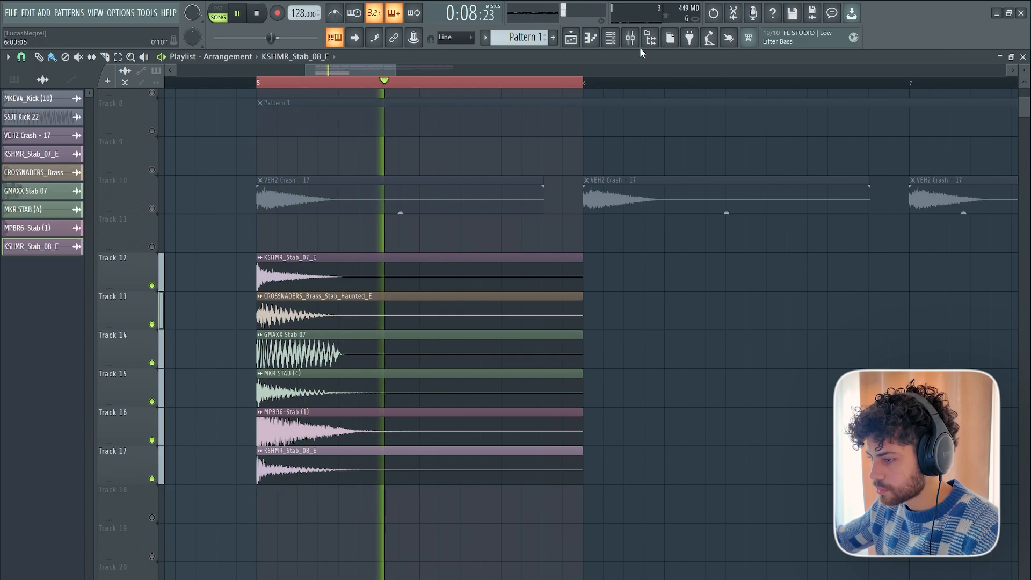
{"action": "key", "text": "space"}
Audition Track 14 in solo, unsolo it and apply a quick fade-out to the GMAXX Stab 07 clip.
{"action": "right_click", "coordinate": [154, 363]}
{"action": "key", "text": "space"}
{"action": "key", "text": "space"}
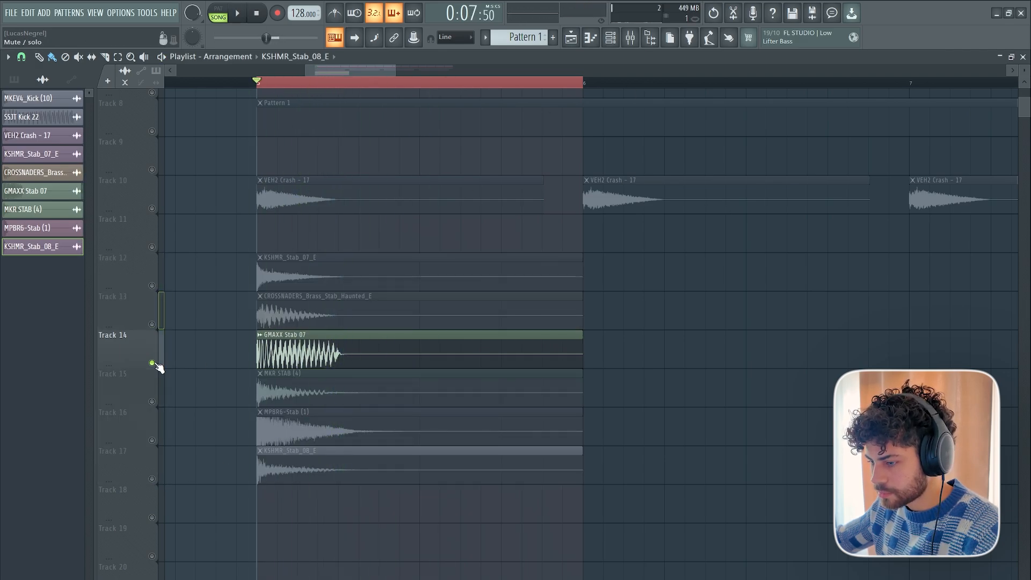
{"action": "right_click", "coordinate": [155, 363]}
{"action": "double_click", "coordinate": [321, 353]}
{"action": "left_click_drag", "start_coordinate": [289, 161], "coordinate": [779, 182]}
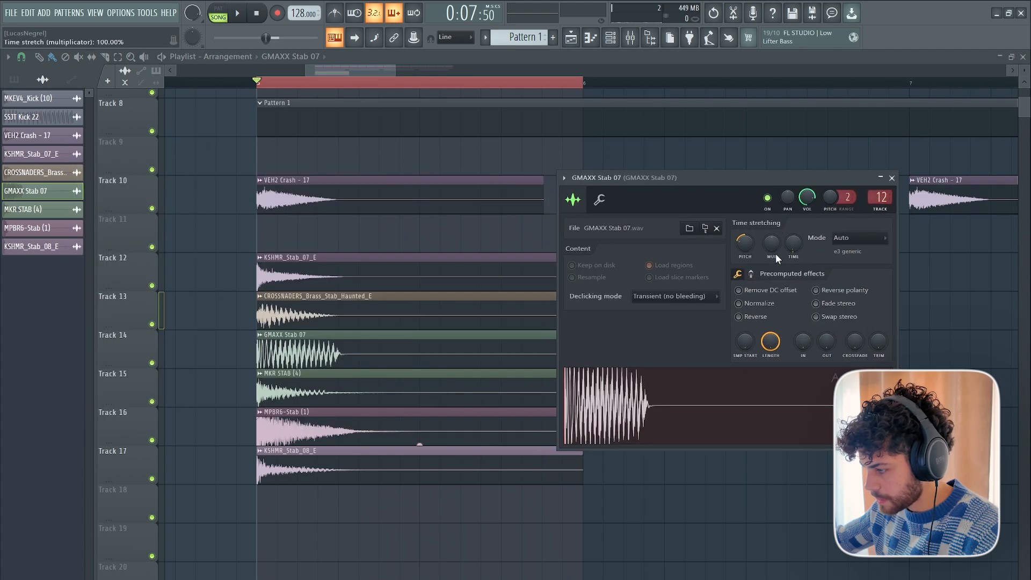
{"action": "left_click_drag", "start_coordinate": [826, 340], "coordinate": [826, 311]}
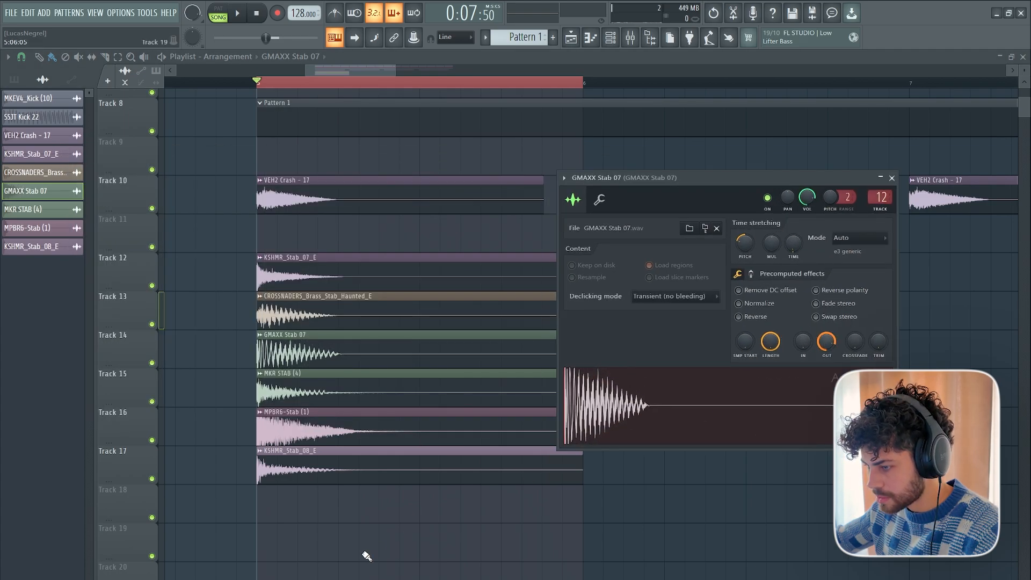
Isolate the six stab tracks, 12 to 17, in the playlist and play the faded stab layers.
{"action": "key", "text": "Escape"}
{"action": "right_click", "coordinate": [155, 286]}
{"action": "left_click", "coordinate": [154, 325]}
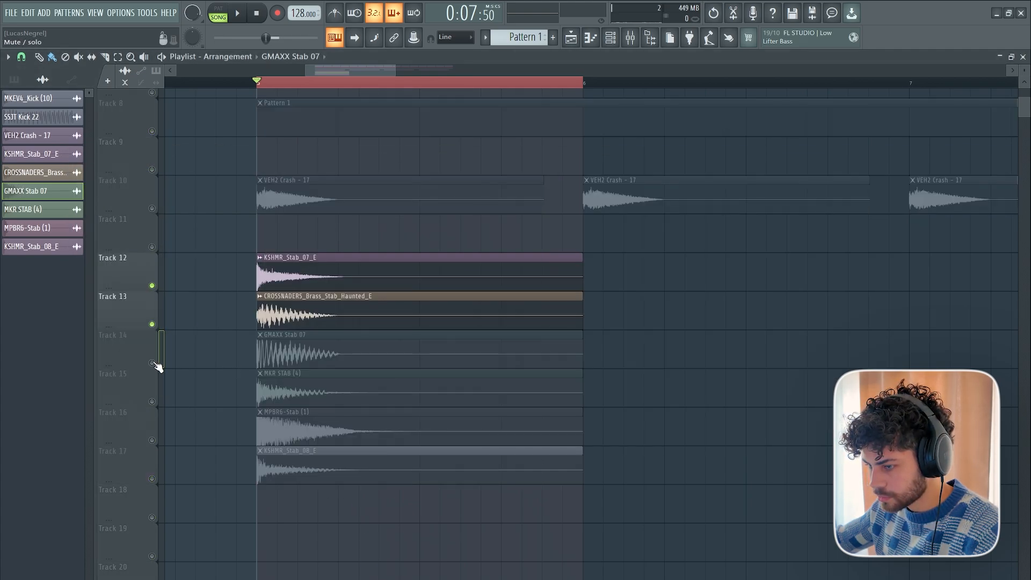
{"action": "left_click_drag", "start_coordinate": [152, 363], "coordinate": [154, 478]}
{"action": "key", "text": "space"}
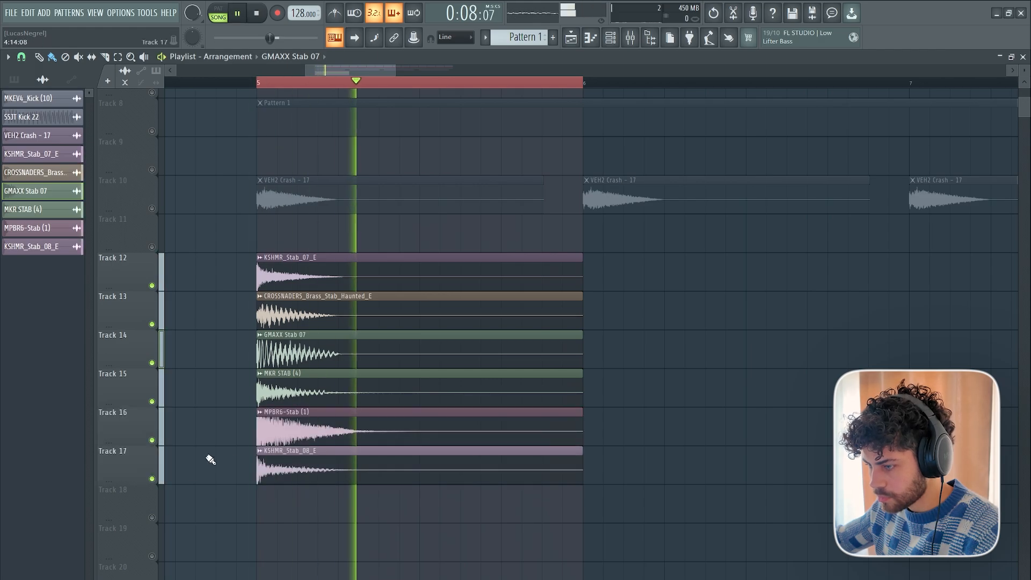
{"action": "key", "text": "space"}
{"action": "key", "text": "space"}
{"action": "key", "text": "space"}
Insert Fruity Reeverb 2 in the first effect slot of the Bus Brass Stab mixer track.
{"action": "left_click", "coordinate": [631, 38]}
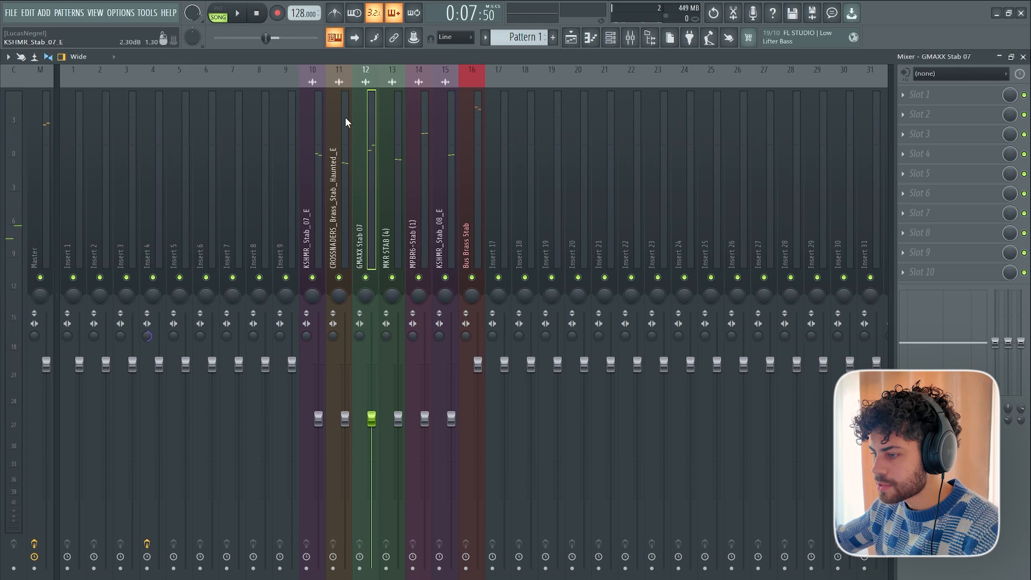
{"action": "left_click", "coordinate": [320, 162]}
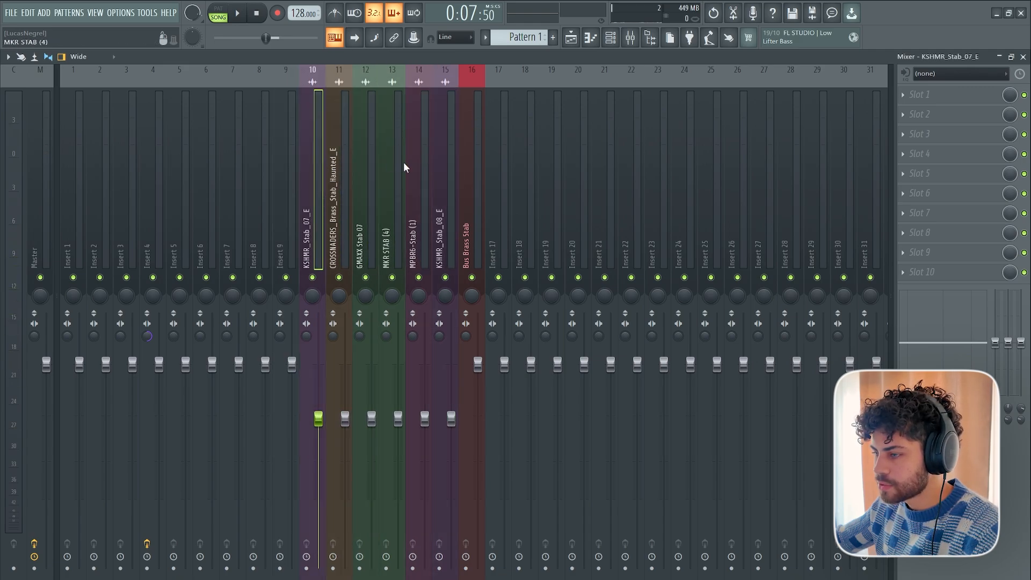
{"action": "left_click", "coordinate": [443, 173]}
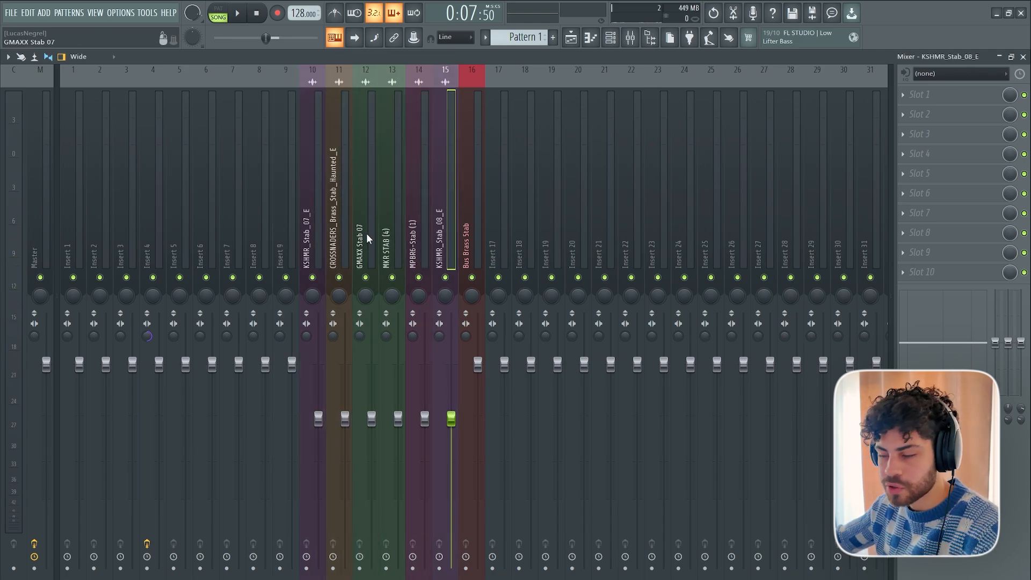
{"action": "left_click", "coordinate": [476, 203]}
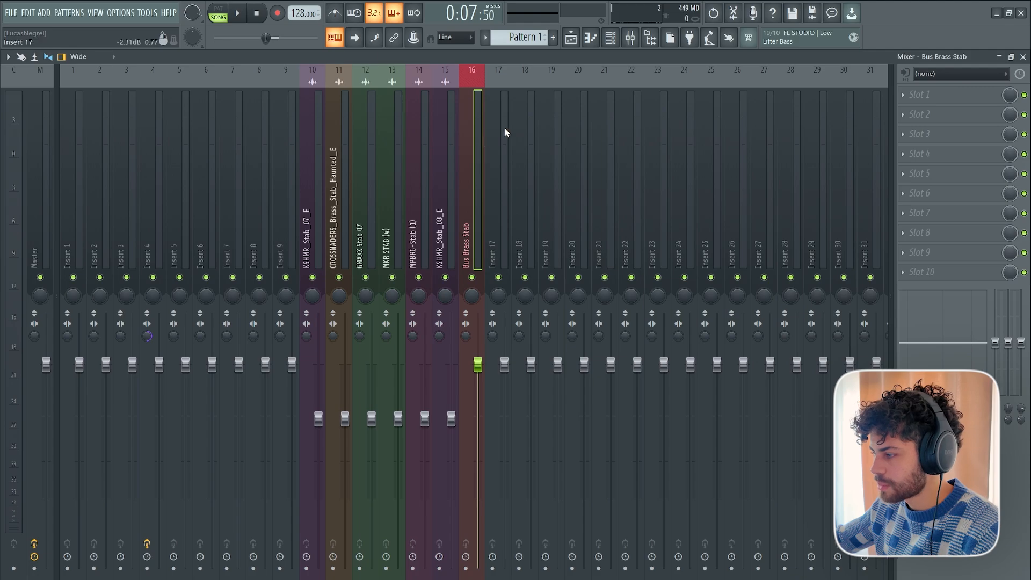
{"action": "left_click", "coordinate": [942, 97]}
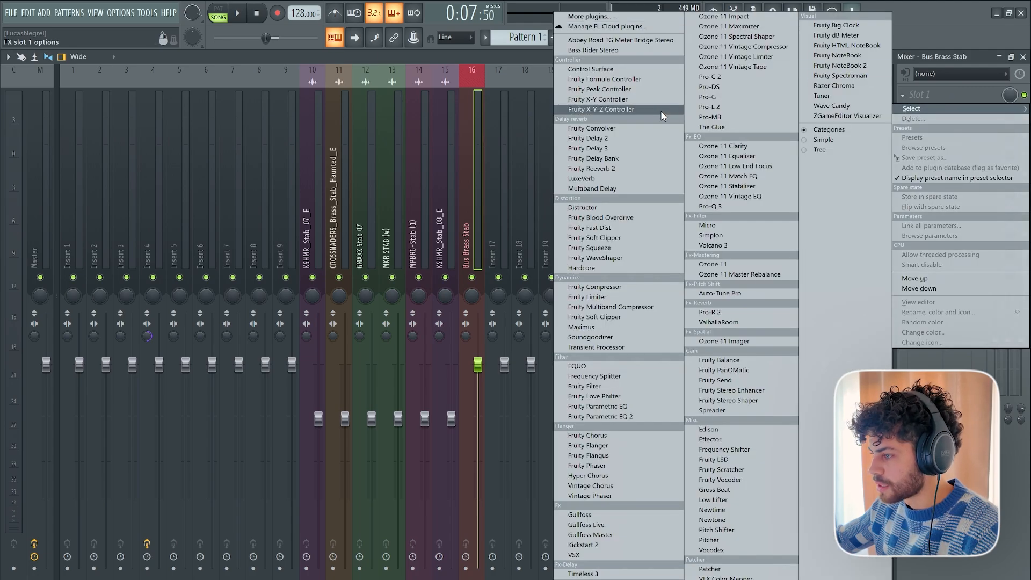
{"action": "left_click", "coordinate": [650, 170]}
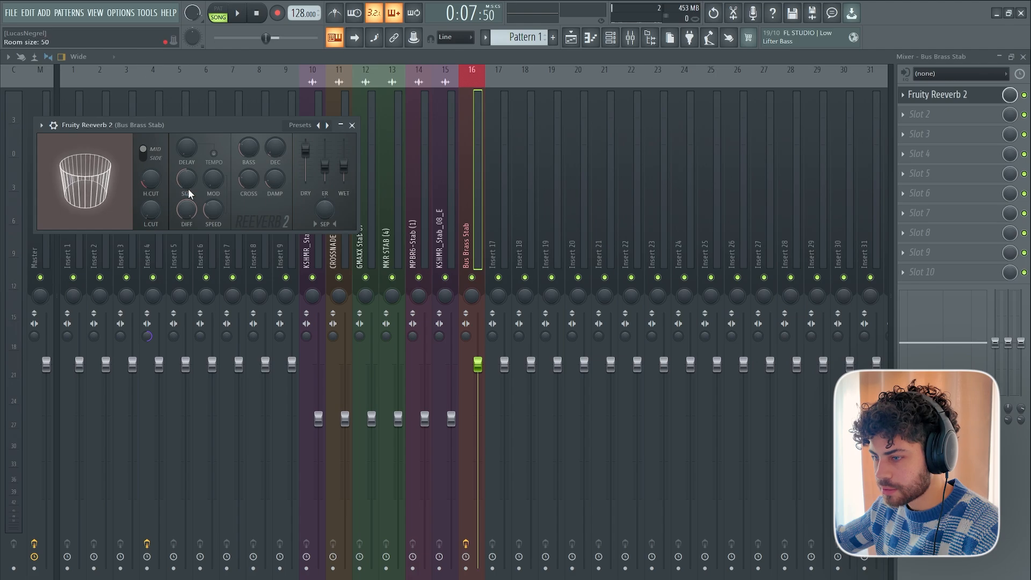
Set Fruity Reeverb 2's room size to 100, raise its low cut to about 1724 Hz and play the stabs.
{"action": "left_click_drag", "start_coordinate": [188, 188], "coordinate": [189, 186]}
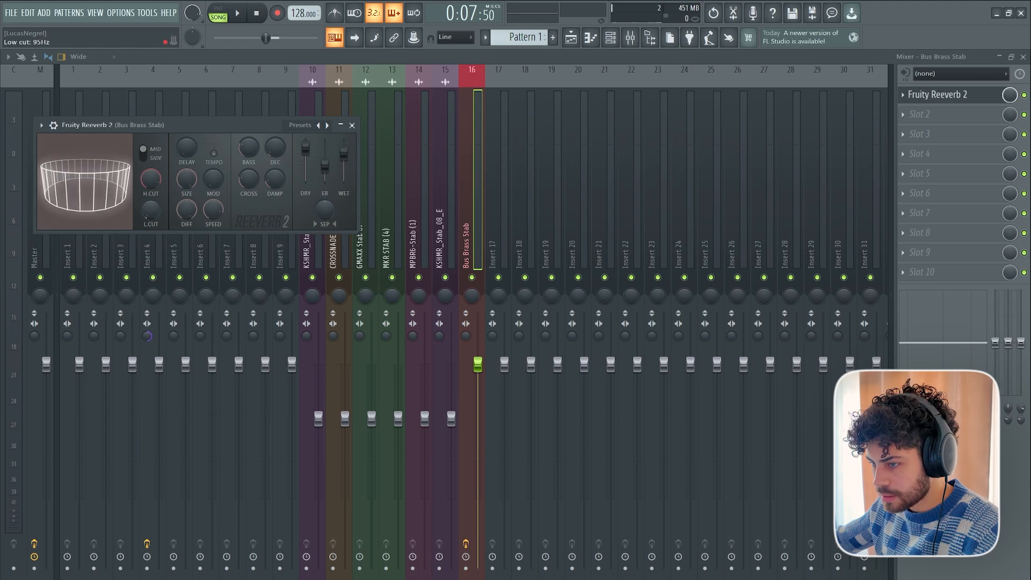
{"action": "left_click_drag", "start_coordinate": [152, 212], "coordinate": [151, 193]}
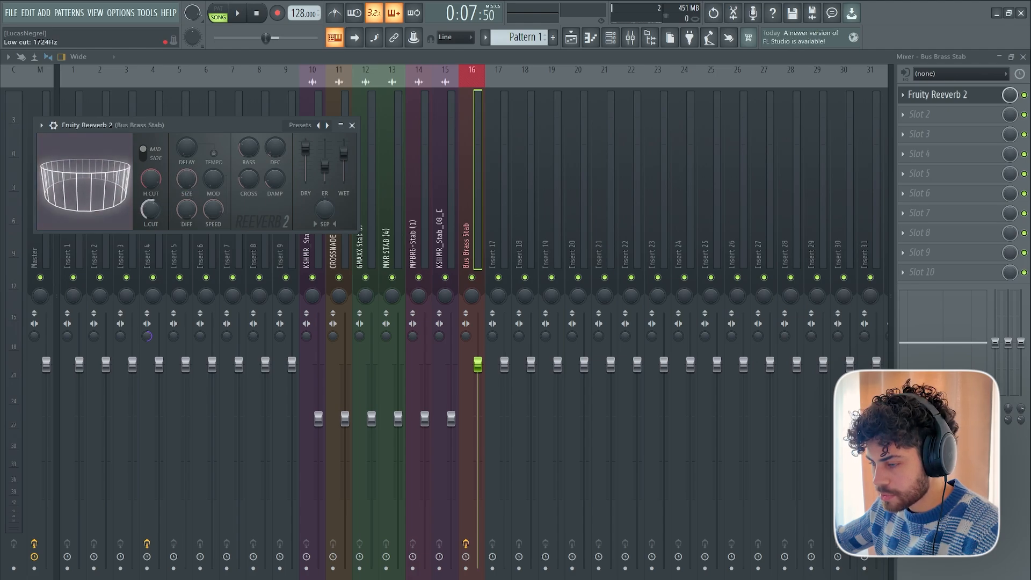
{"action": "key", "text": "space"}
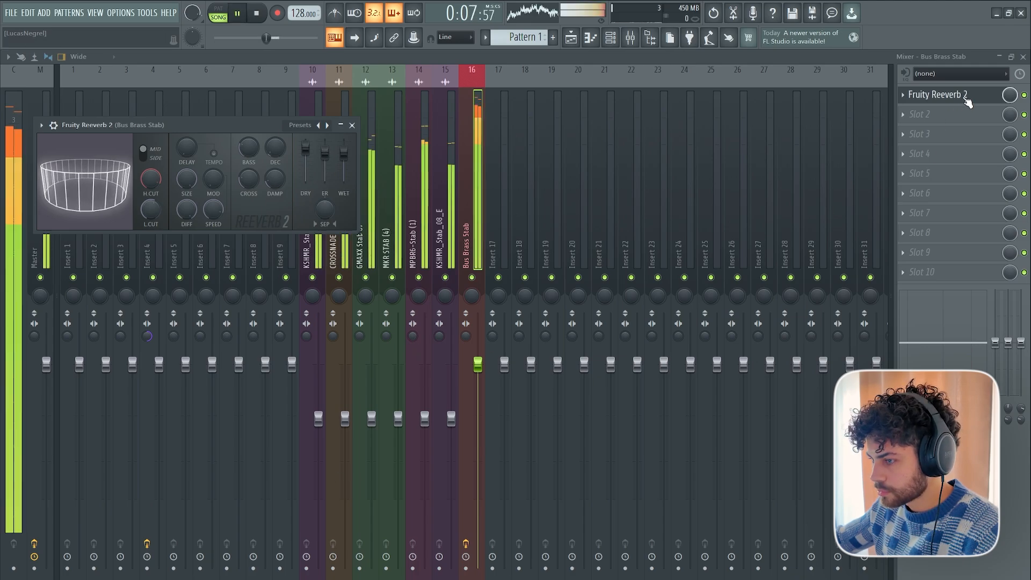
Add Fruity Parametric EQ 2 after the reverb on the brass stab bus and make band 1 a high pass.
{"action": "left_click", "coordinate": [945, 114]}
{"action": "left_click", "coordinate": [603, 414]}
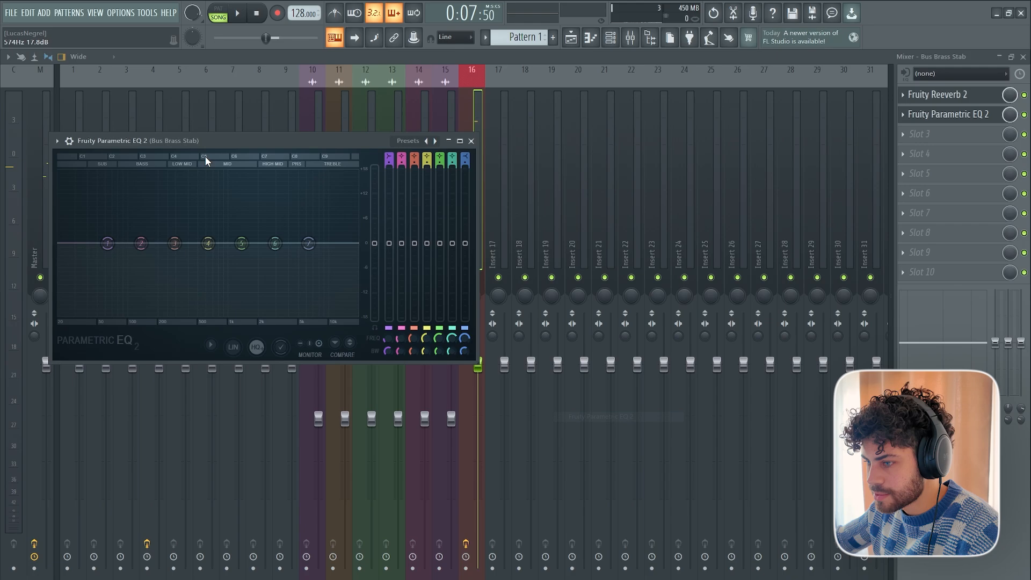
{"action": "left_click_drag", "start_coordinate": [208, 141], "coordinate": [343, 355]}
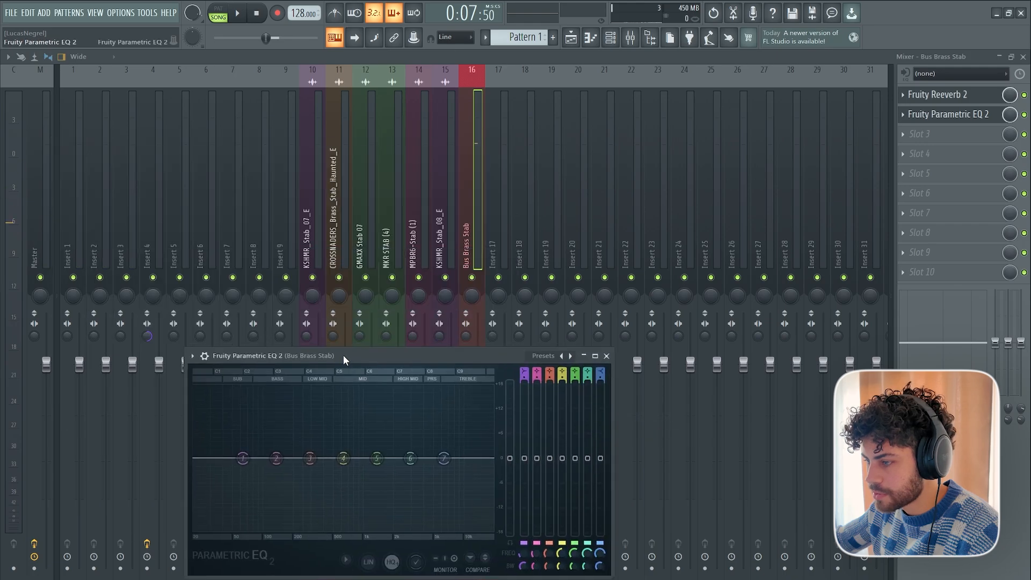
{"action": "right_click", "coordinate": [243, 458]}
{"action": "mouse_move", "coordinate": [269, 486]}
{"action": "left_click", "coordinate": [306, 516]}
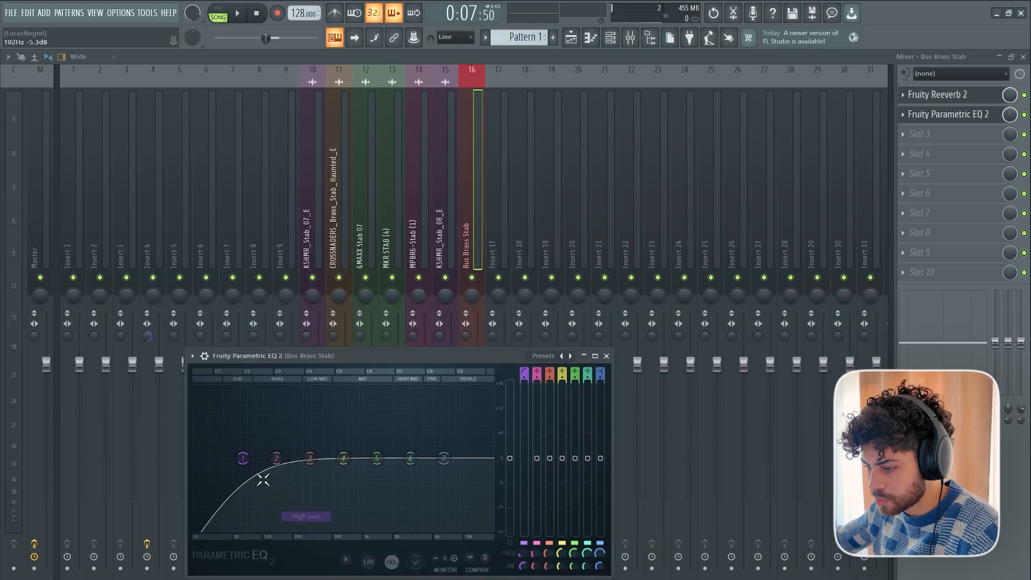
Raise the bus EQ's high-pass cutoff to between bands 3 and 4 while the stabs play, then replay them.
{"action": "key", "text": "space"}
{"action": "left_click_drag", "start_coordinate": [249, 472], "coordinate": [330, 471]}
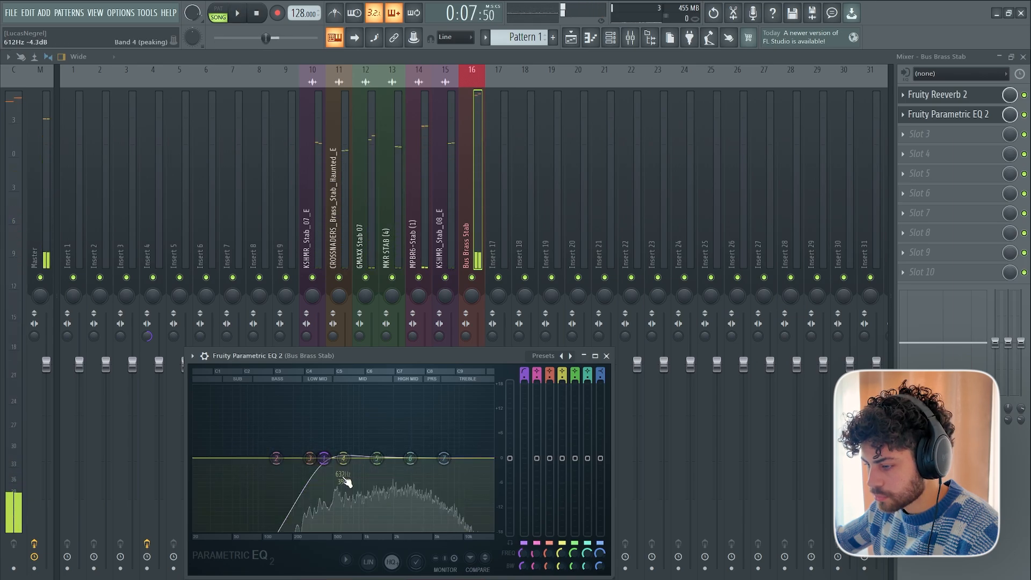
{"action": "key", "text": "space"}
{"action": "key", "text": "space"}
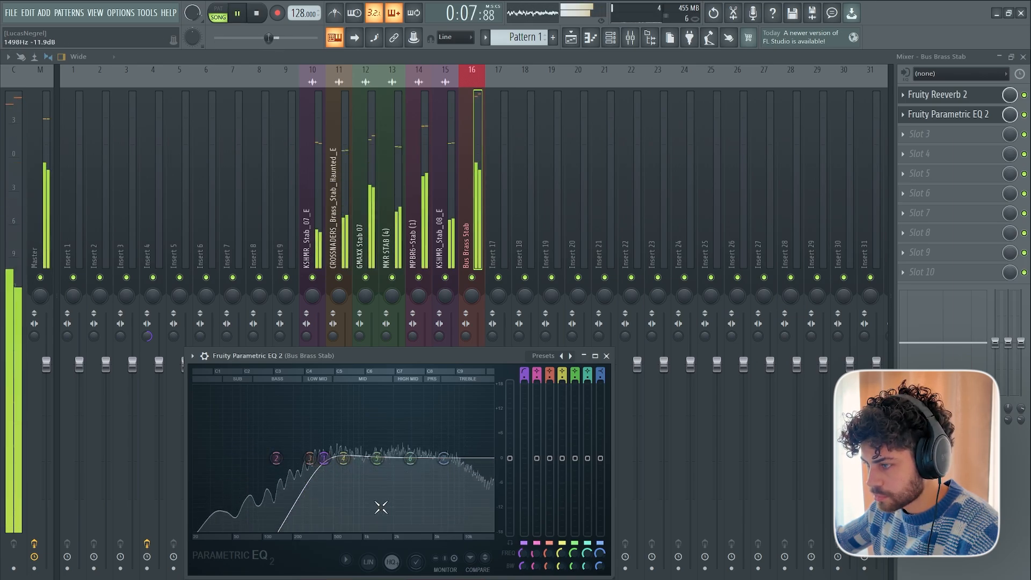
{"action": "key", "text": "space"}
Disable Fruity Reeverb 2 on the brass stab bus and load ValhallaRoom between it and the EQ.
{"action": "left_click", "coordinate": [982, 101]}
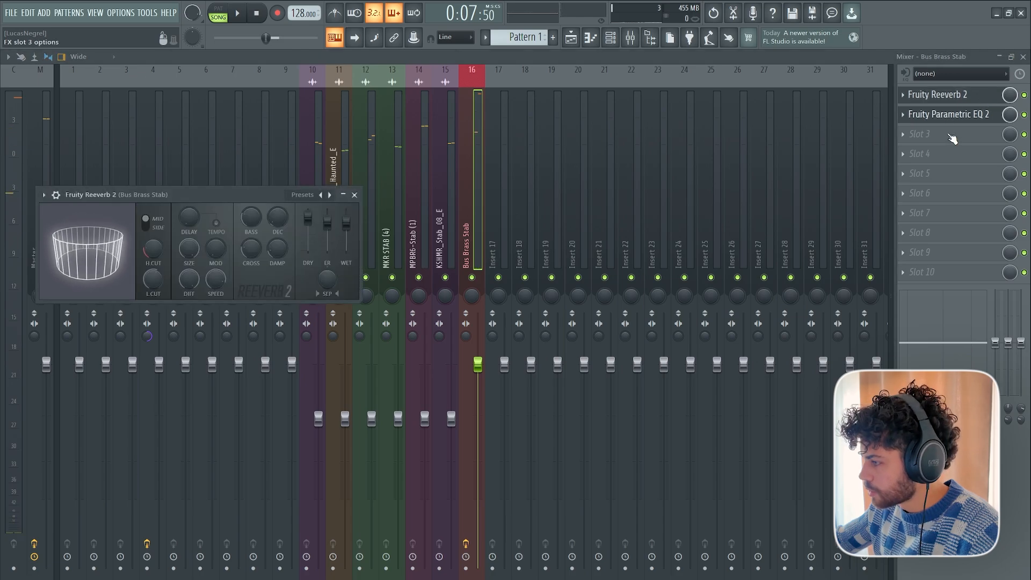
{"action": "scroll", "coordinate": [949, 135], "scroll_direction": "up", "scroll_amount": 1}
{"action": "left_click", "coordinate": [1024, 95]}
{"action": "left_click", "coordinate": [930, 118]}
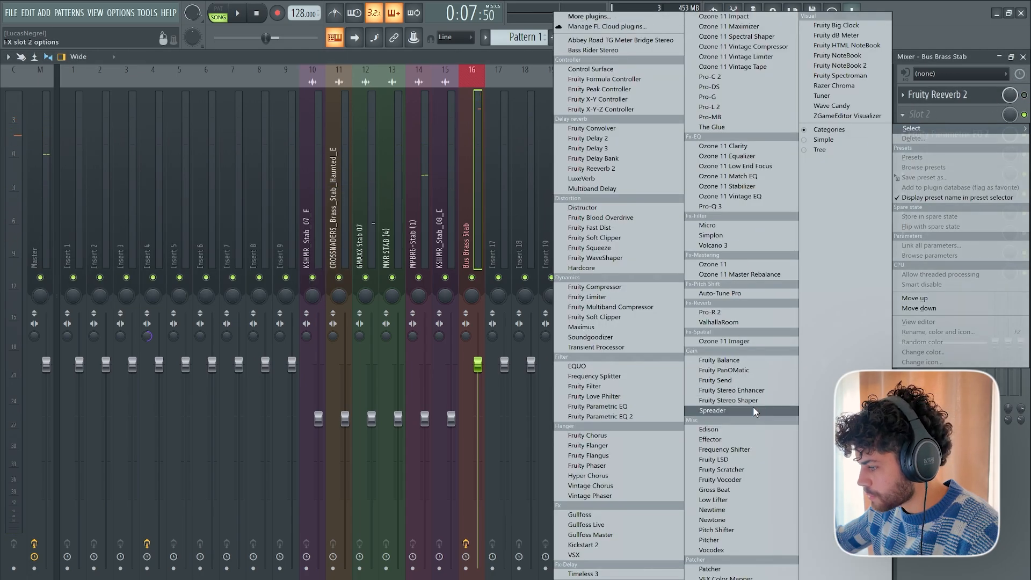
{"action": "left_click", "coordinate": [770, 322]}
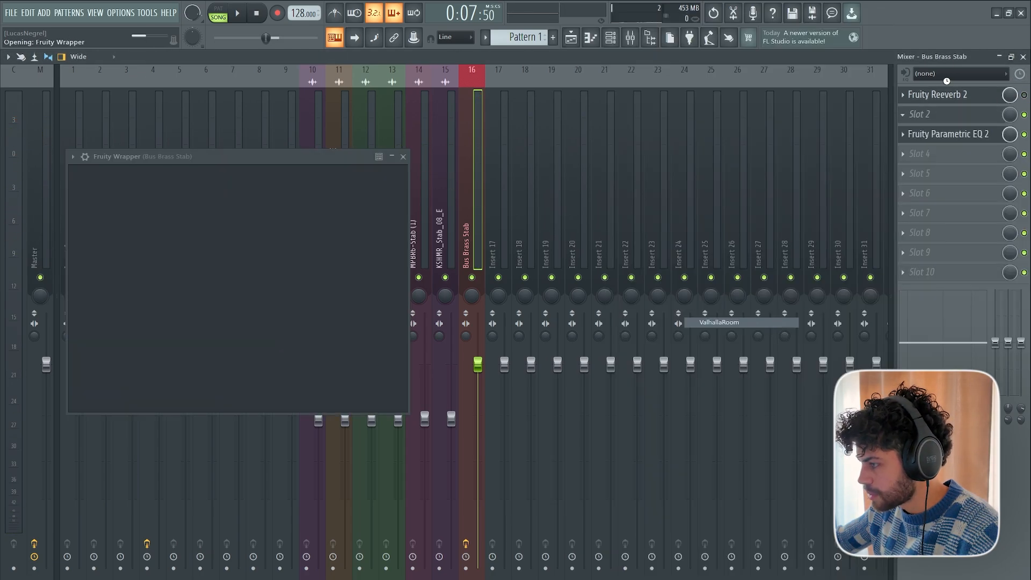
Keep ValhallaRoom in Large Room mode, lower its mix to 78.8 % and play the stabs through it.
{"action": "left_click", "coordinate": [212, 390]}
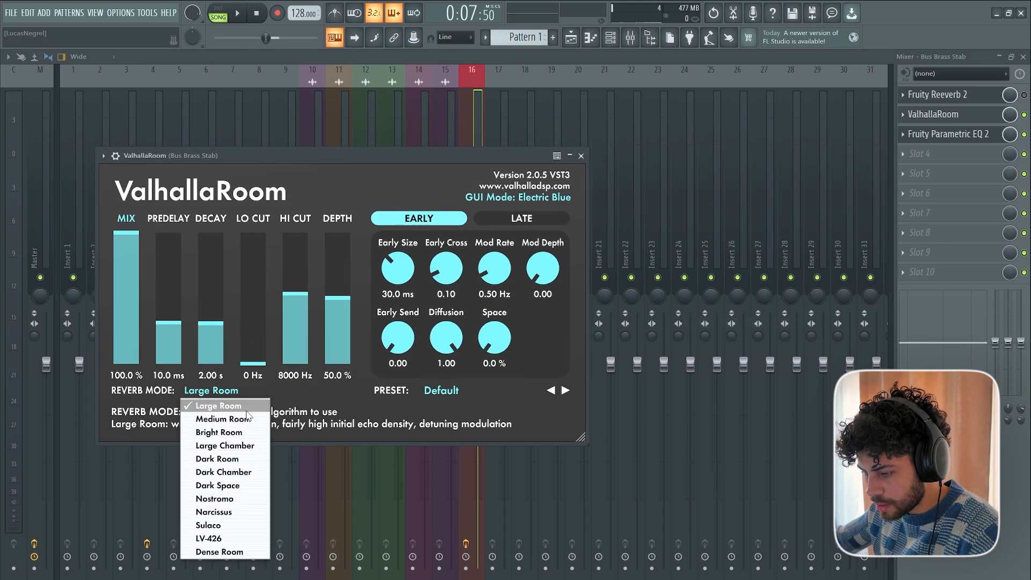
{"action": "left_click", "coordinate": [230, 407]}
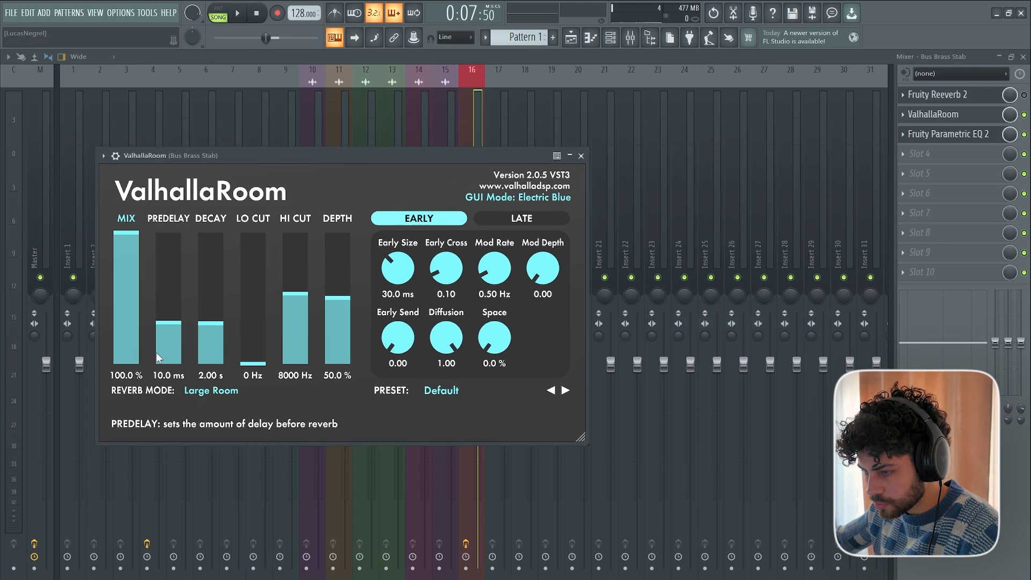
{"action": "left_click", "coordinate": [239, 14]}
{"action": "left_click_drag", "start_coordinate": [136, 251], "coordinate": [149, 284]}
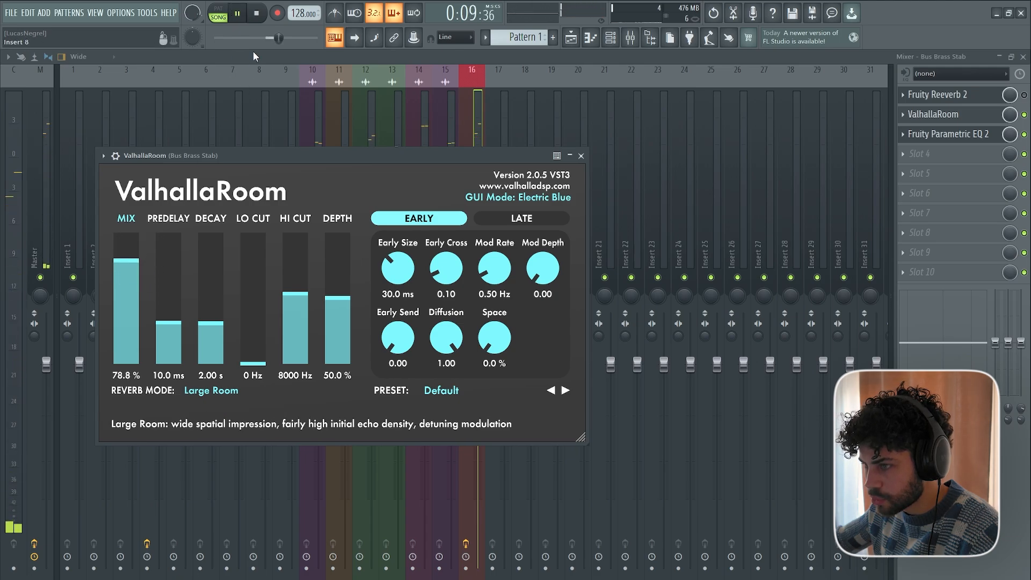
{"action": "left_click", "coordinate": [257, 14]}
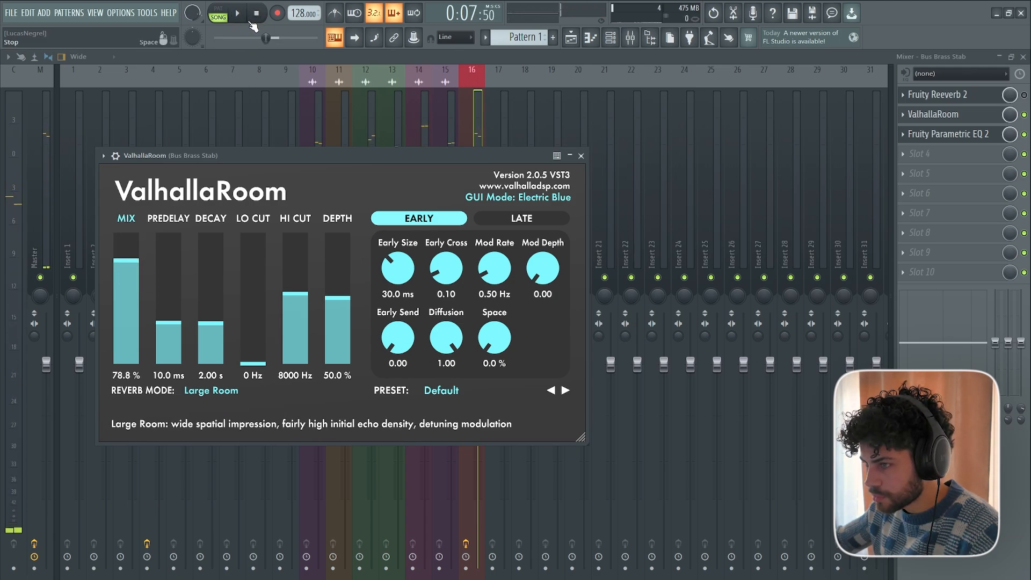
{"action": "left_click", "coordinate": [239, 15]}
{"action": "left_click", "coordinate": [255, 15]}
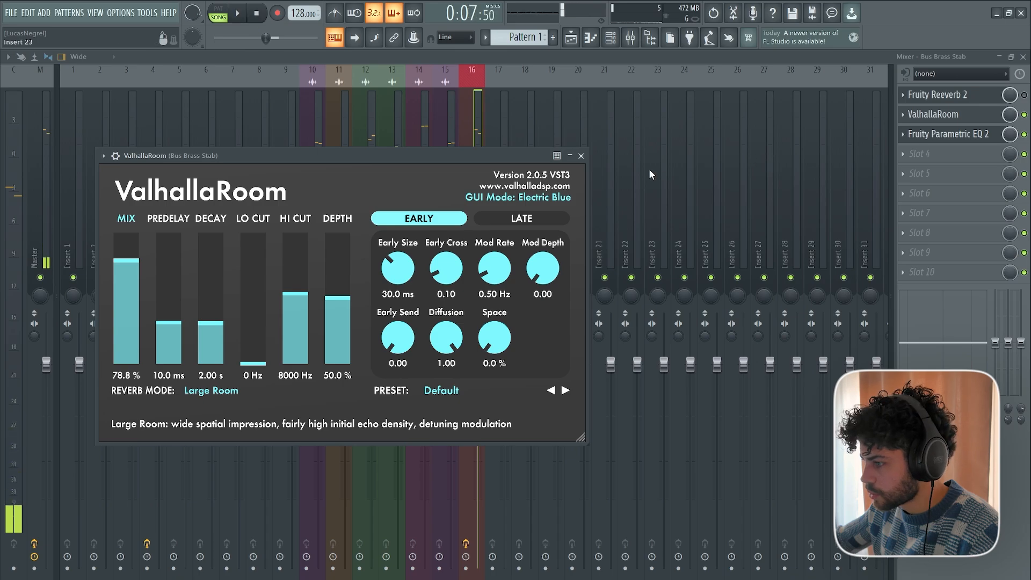
Delete Fruity Reeverb 2 from the bus and reorder the effects with ValhallaRoom first and Parametric EQ 2 second.
{"action": "right_click", "coordinate": [945, 102]}
{"action": "left_click", "coordinate": [914, 122]}
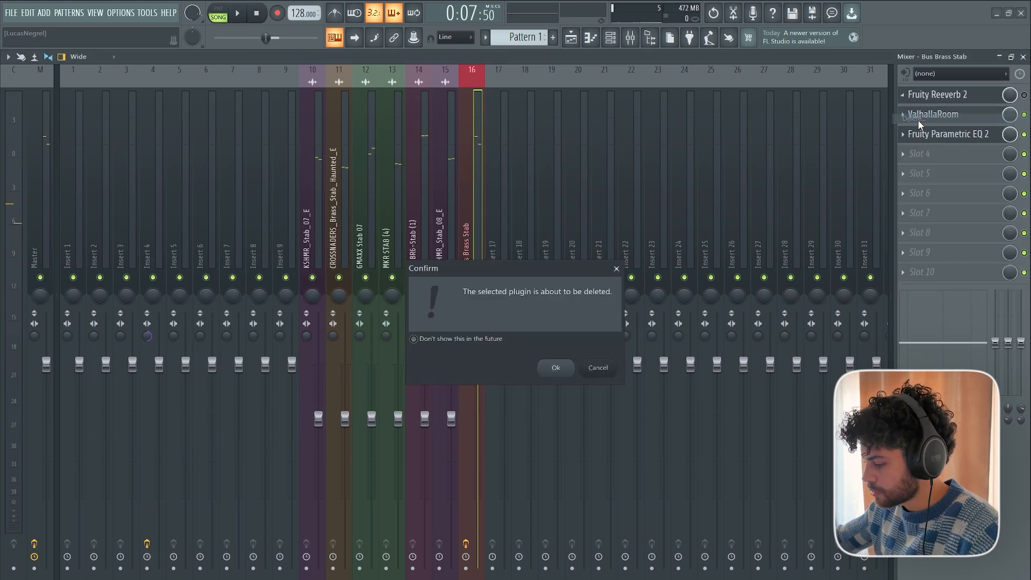
{"action": "key", "text": "Return"}
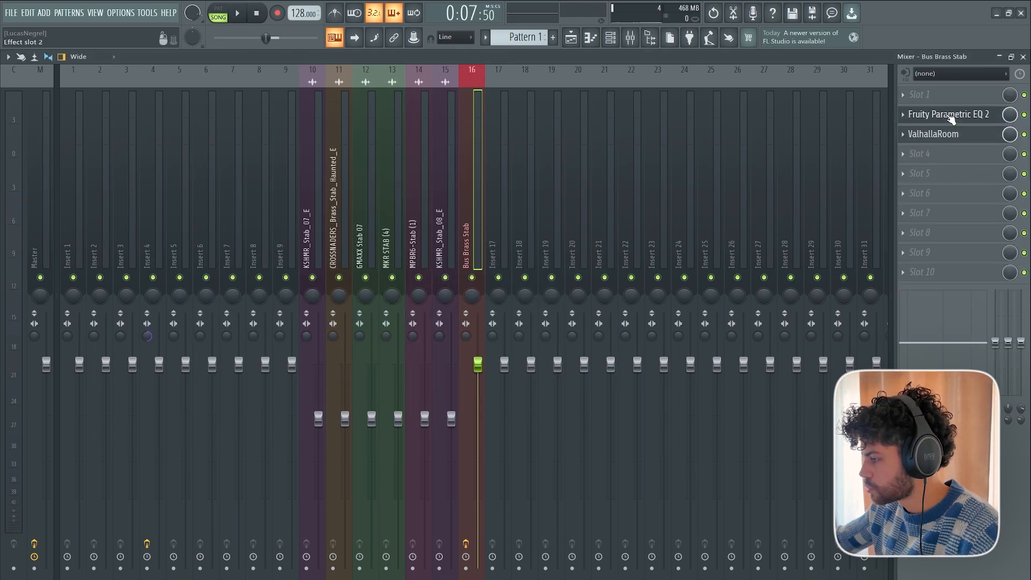
{"action": "left_click_drag", "start_coordinate": [948, 114], "coordinate": [952, 98]}
{"action": "left_click_drag", "start_coordinate": [948, 135], "coordinate": [945, 117]}
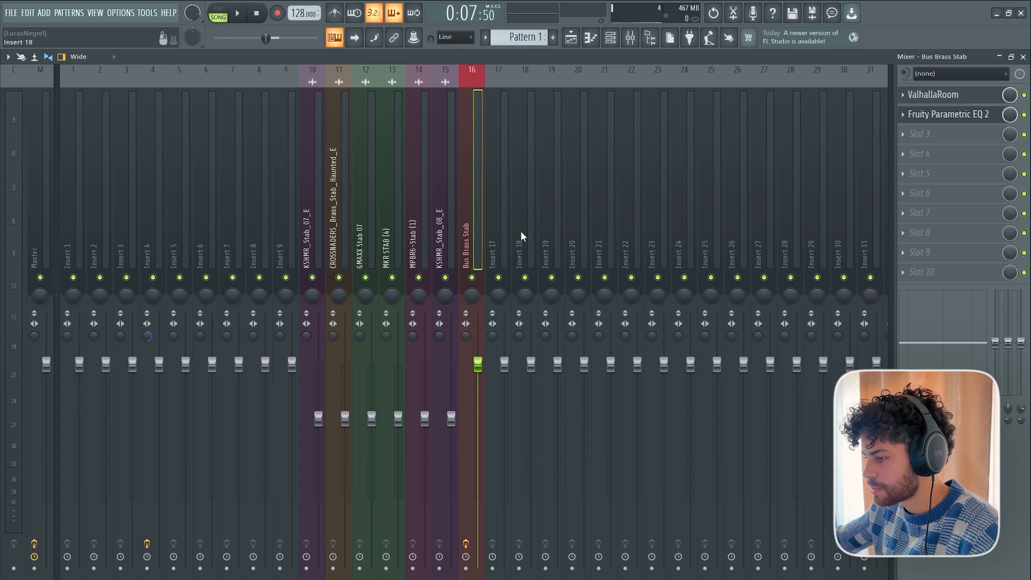
Unmute Track 10 in the playlist and play the crash together with the stabs.
{"action": "left_click", "coordinate": [572, 41]}
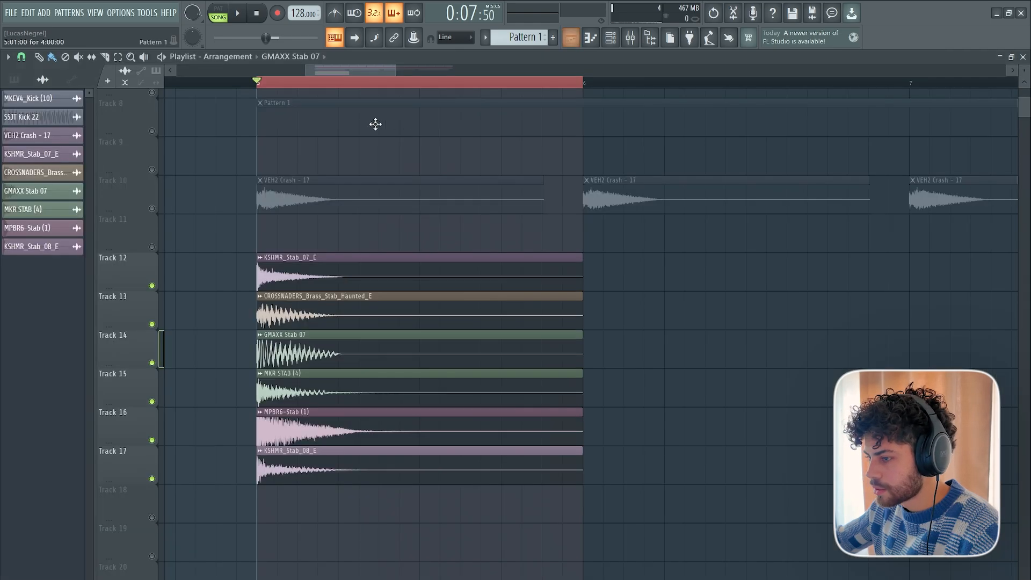
{"action": "left_click", "coordinate": [152, 209]}
{"action": "scroll", "coordinate": [194, 215], "scroll_direction": "up", "scroll_amount": 2}
{"action": "key", "text": "space"}
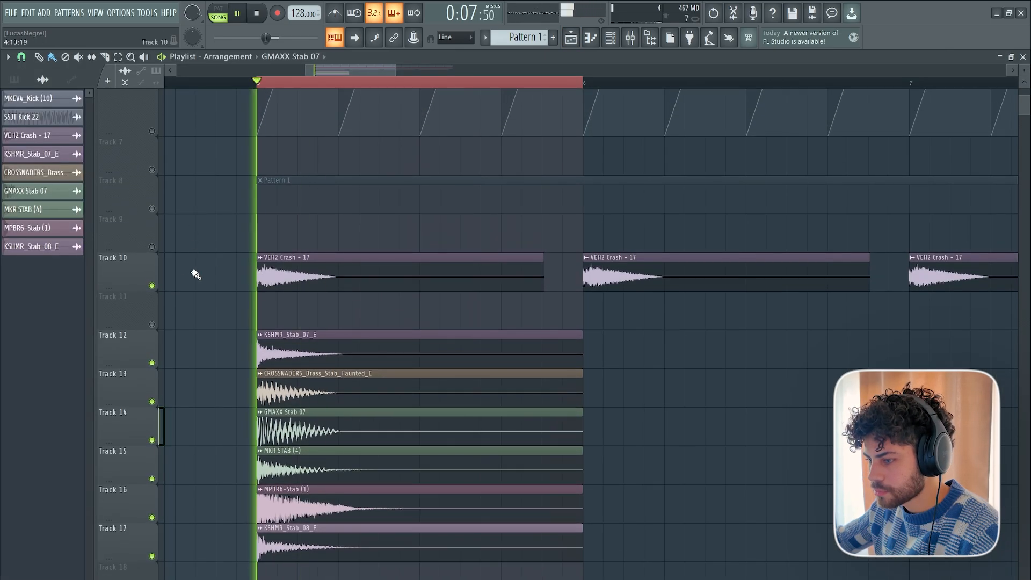
{"action": "key", "text": "space"}
Insert Fruity Parametric EQ 2 in the first effect slot of the VEH2 Crash - 17 mixer track.
{"action": "double_click", "coordinate": [354, 276]}
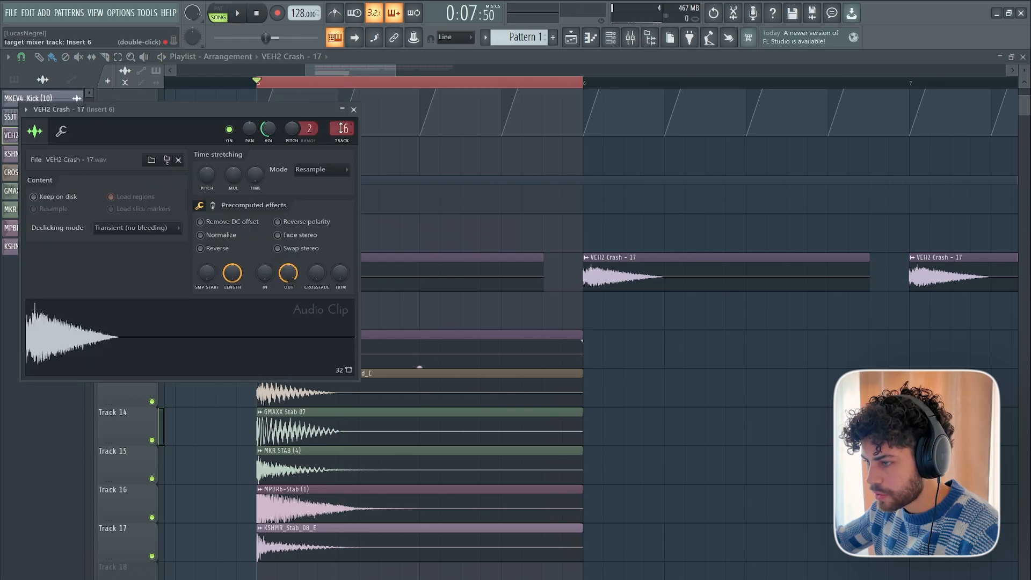
{"action": "left_click", "coordinate": [631, 37]}
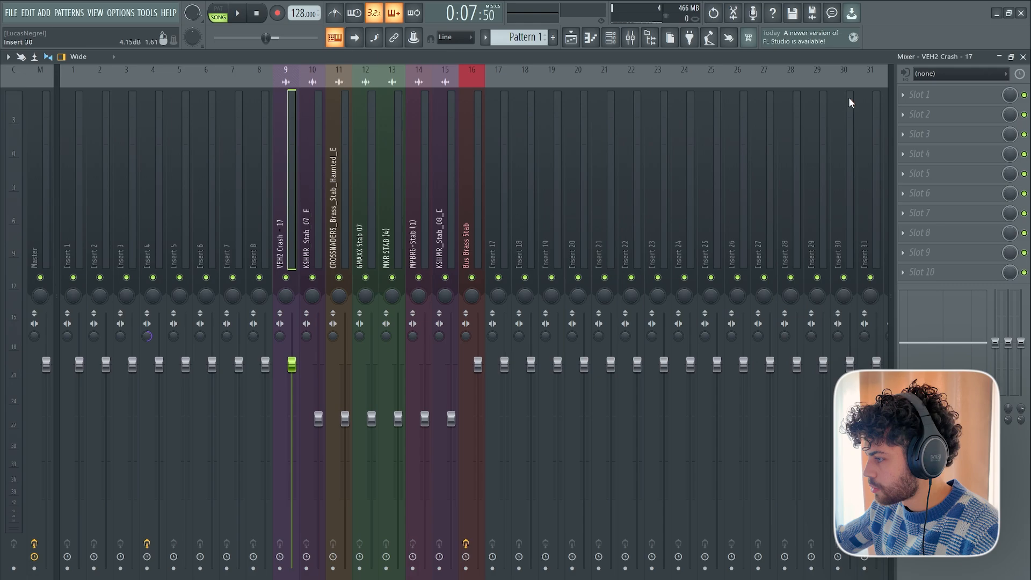
{"action": "left_click", "coordinate": [922, 95]}
{"action": "left_click", "coordinate": [617, 419]}
Make band 1 of the crash EQ a high pass, move its cutoff toward the high mids and audition the result.
{"action": "right_click", "coordinate": [124, 259]}
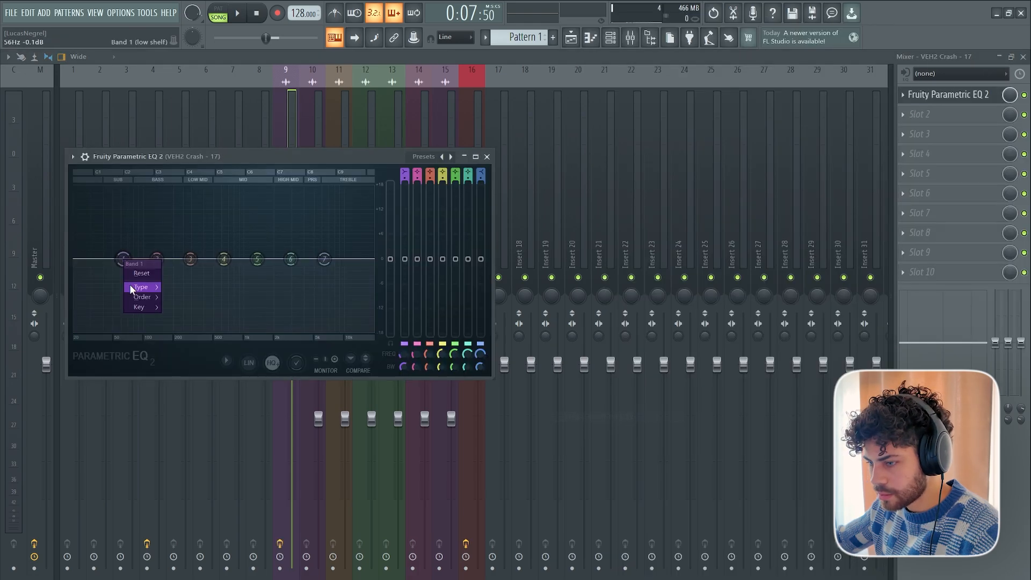
{"action": "mouse_move", "coordinate": [131, 290]}
{"action": "left_click", "coordinate": [180, 316]}
{"action": "left_click_drag", "start_coordinate": [127, 269], "coordinate": [284, 259]}
{"action": "key", "text": "space"}
Lower the VEH2 Crash - 17 mixer fader slightly while playing the crash and stabs.
{"action": "key", "text": "space"}
{"action": "key", "text": "space"}
{"action": "key", "text": "space"}
{"action": "left_click", "coordinate": [487, 157]}
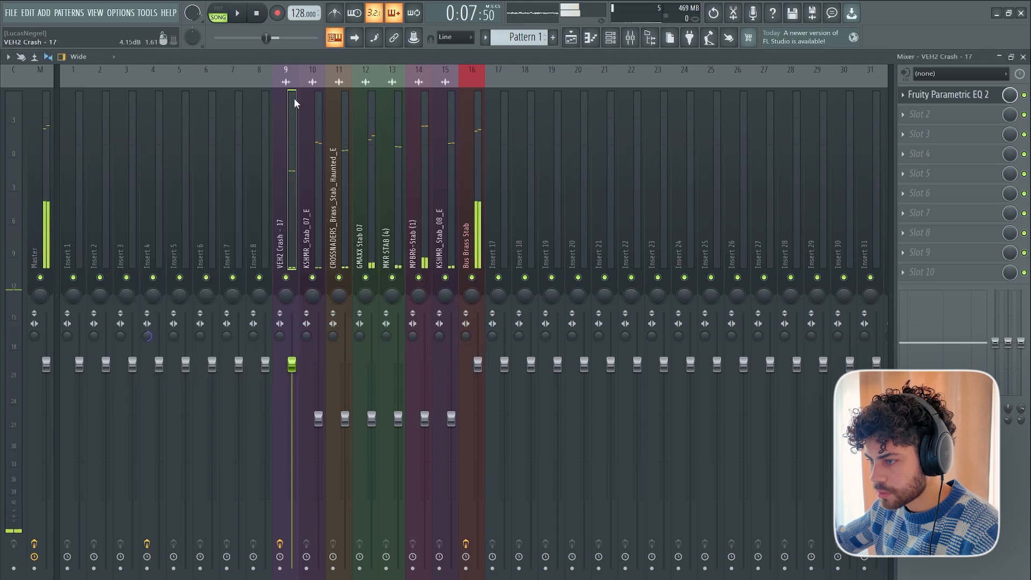
{"action": "key", "text": "space"}
{"action": "left_click_drag", "start_coordinate": [301, 365], "coordinate": [301, 379]}
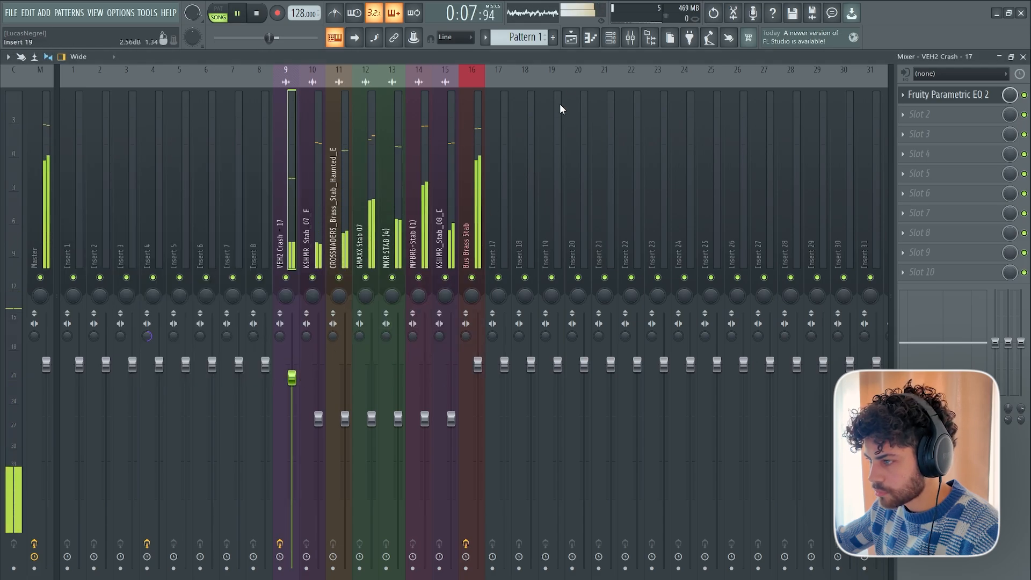
{"action": "key", "text": "space"}
Unmute all playlist tracks and play the kicks, volume automation, crash and stabs together.
{"action": "left_click", "coordinate": [570, 38]}
{"action": "scroll", "coordinate": [428, 83], "scroll_direction": "down", "scroll_amount": 3}
{"action": "scroll", "coordinate": [382, 191], "scroll_direction": "up", "scroll_amount": 4}
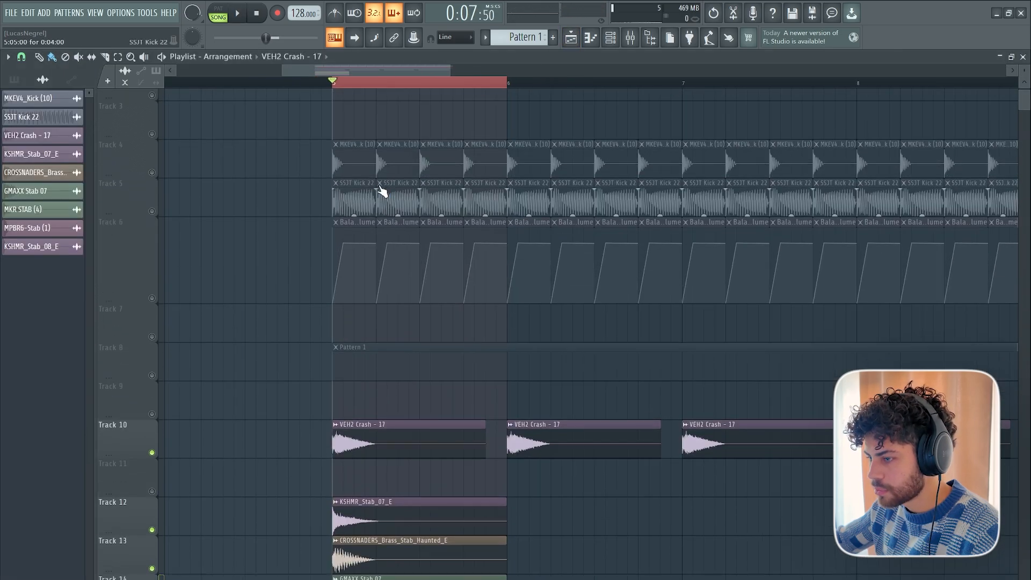
{"action": "scroll", "coordinate": [379, 193], "scroll_direction": "up", "scroll_amount": 2}
{"action": "right_click", "coordinate": [152, 238]}
{"action": "right_click", "coordinate": [153, 237]}
{"action": "scroll", "coordinate": [340, 214], "scroll_direction": "down", "scroll_amount": 4}
{"action": "key", "text": "space"}
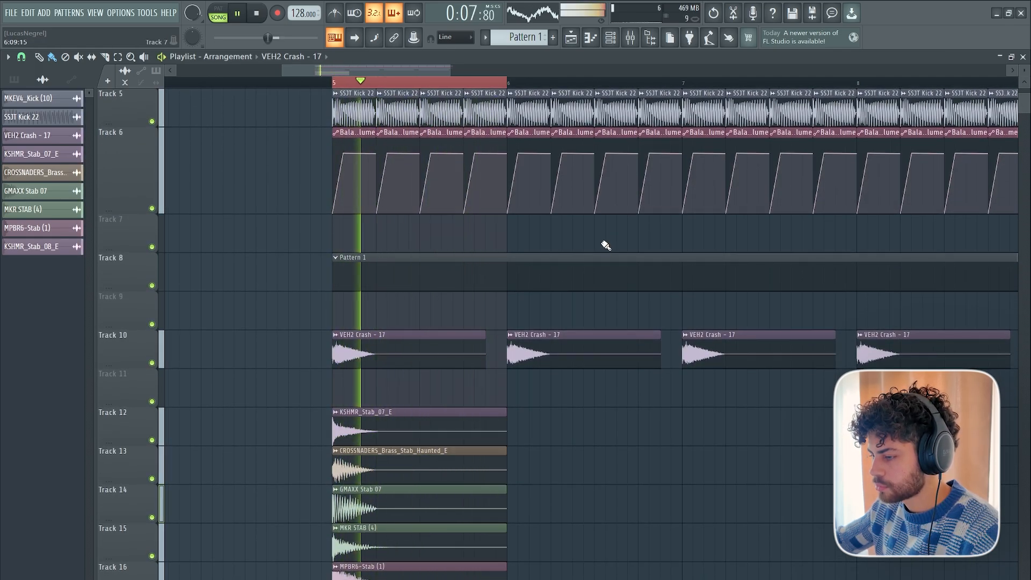
{"action": "scroll", "coordinate": [606, 244], "scroll_direction": "up", "scroll_amount": 2}
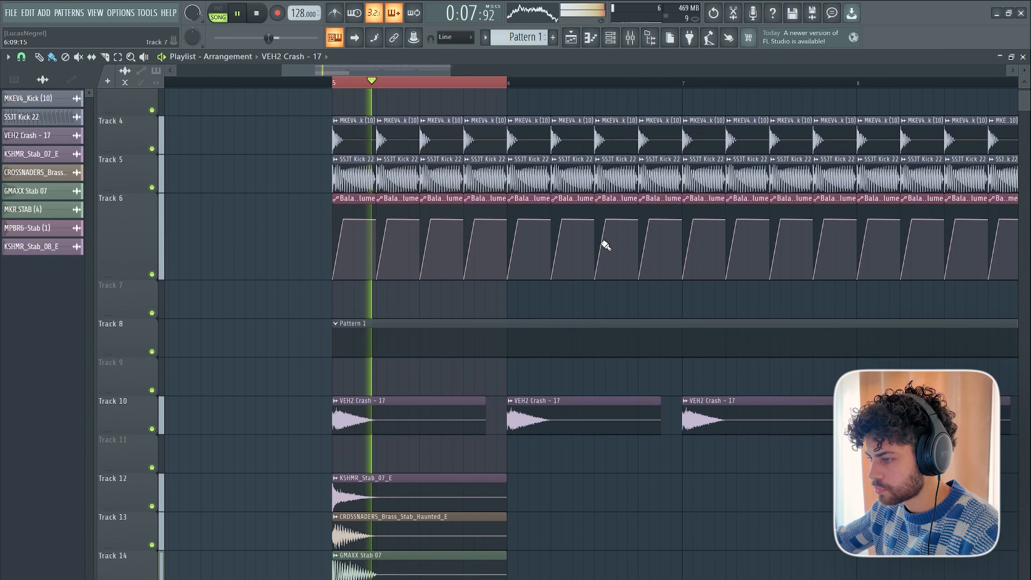
Listen to the kicks, crash and stabs play together, and stop playback.
{"action": "scroll", "coordinate": [605, 241], "scroll_direction": "down", "scroll_amount": 3}
{"action": "scroll", "coordinate": [458, 84], "scroll_direction": "down", "scroll_amount": 3}
{"action": "key", "text": "space"}
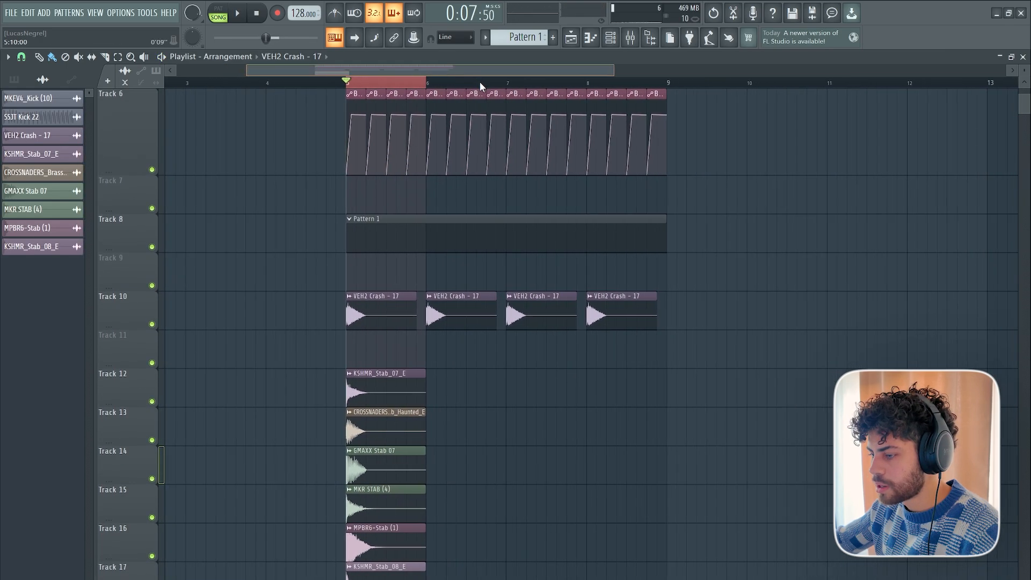
Try to repeat the six stab clips on Tracks 12 to 17 with two consecutive duplicates, and undo both.
{"action": "left_click_drag", "start_coordinate": [480, 82], "coordinate": [486, 83]}
{"action": "scroll", "coordinate": [428, 454], "scroll_direction": "down", "scroll_amount": 2}
{"action": "left_click_drag", "start_coordinate": [411, 292], "coordinate": [277, 522]}
{"action": "left_click", "coordinate": [387, 82]}
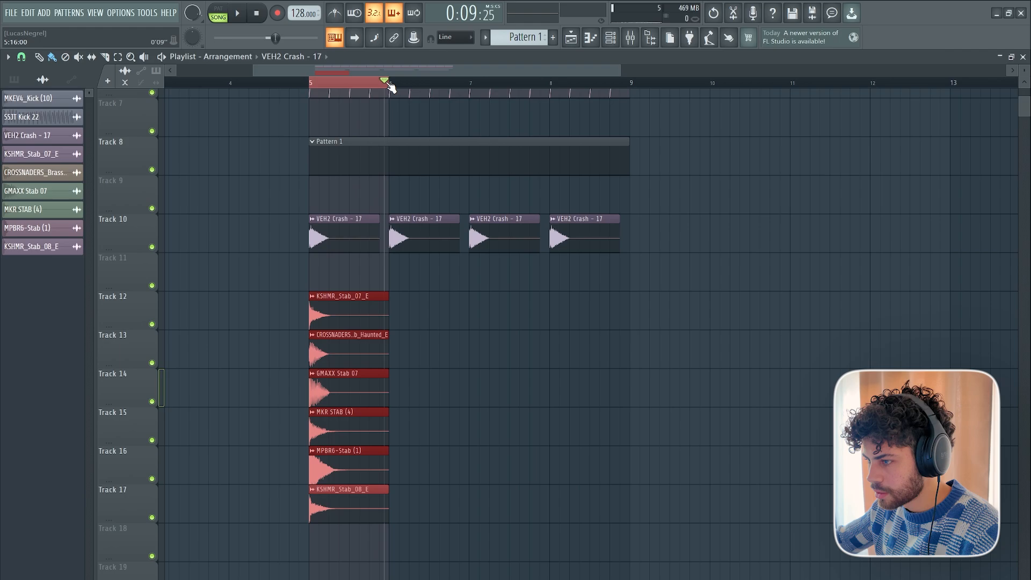
{"action": "key", "text": "ctrl+b"}
{"action": "key", "text": "ctrl+b"}
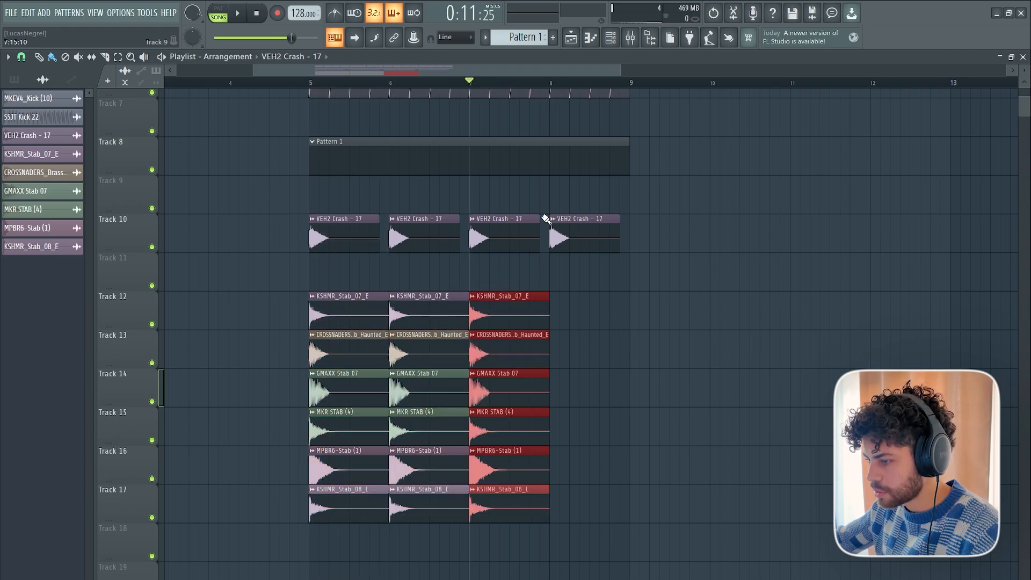
{"action": "key", "text": "ctrl+z"}
{"action": "key", "text": "ctrl+z"}
Play the full arrangement from just before bar 5, and stop playback.
{"action": "scroll", "coordinate": [426, 333], "scroll_direction": "up", "scroll_amount": 3}
{"action": "left_click", "coordinate": [279, 82]}
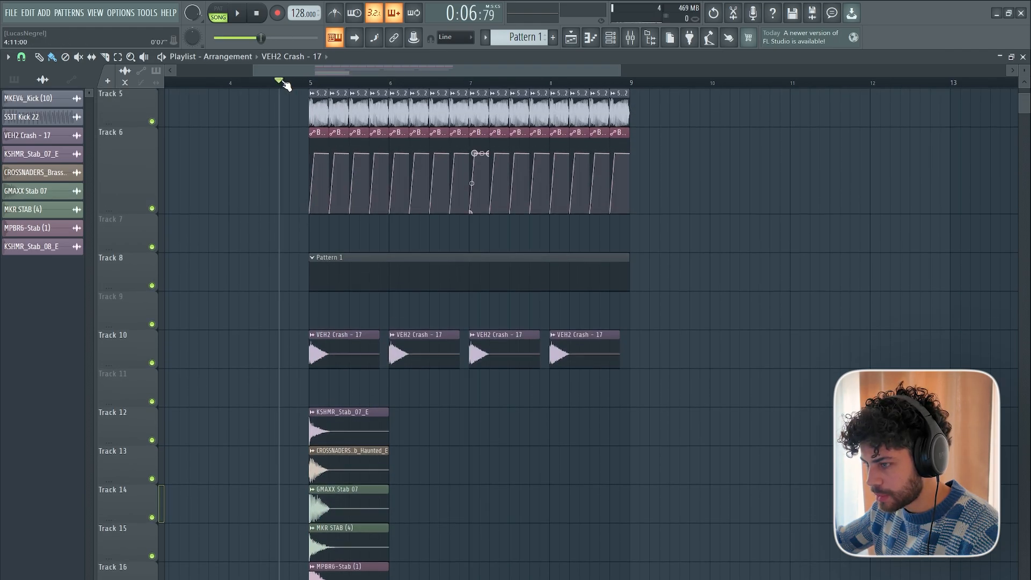
{"action": "key", "text": "space"}
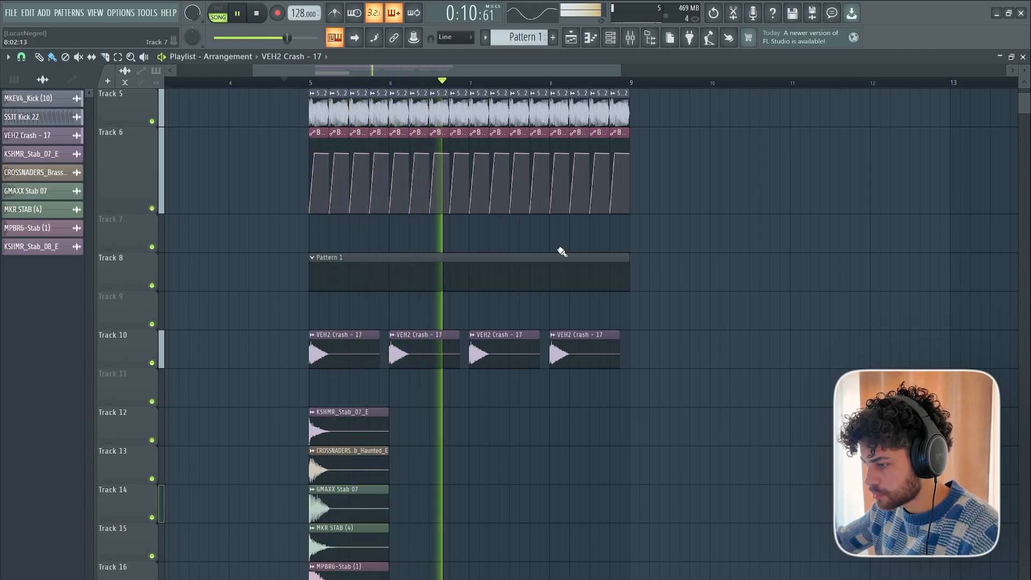
{"action": "key", "text": "space"}
Solo Track 5, unmute Tracks 4 and 6, and play only the kicks with their volume automation.
{"action": "scroll", "coordinate": [432, 142], "scroll_direction": "down", "scroll_amount": 1}
{"action": "scroll", "coordinate": [417, 85], "scroll_direction": "down", "scroll_amount": 3}
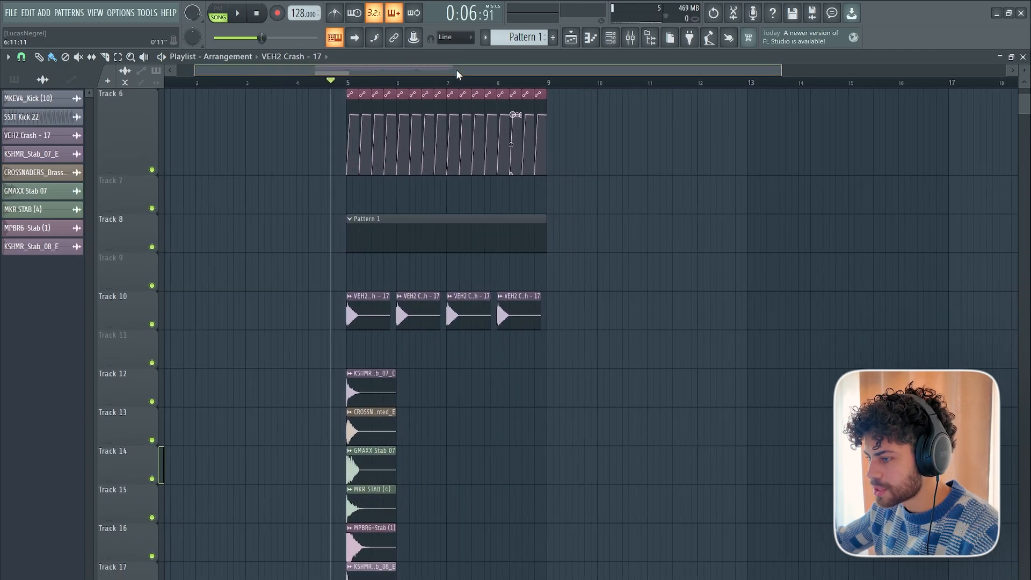
{"action": "scroll", "coordinate": [460, 175], "scroll_direction": "up", "scroll_amount": 2}
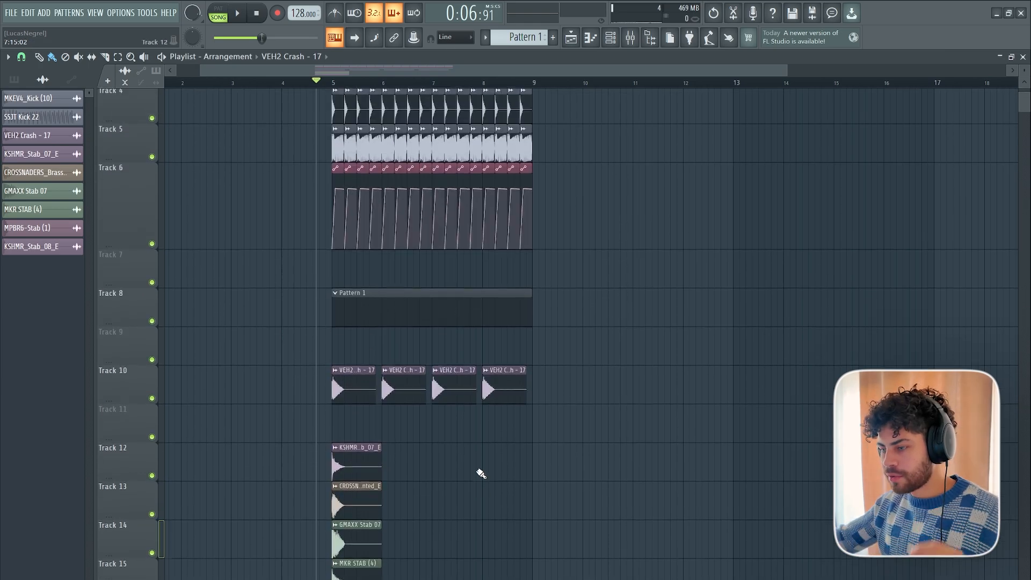
{"action": "scroll", "coordinate": [453, 427], "scroll_direction": "up", "scroll_amount": 3}
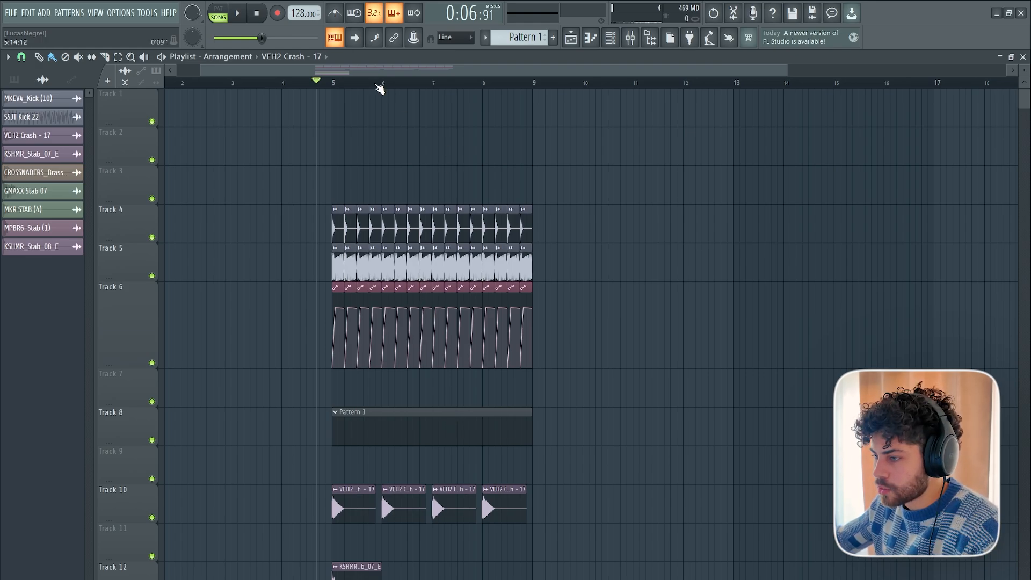
{"action": "scroll", "coordinate": [379, 89], "scroll_direction": "up", "scroll_amount": 3}
{"action": "right_click", "coordinate": [153, 276]}
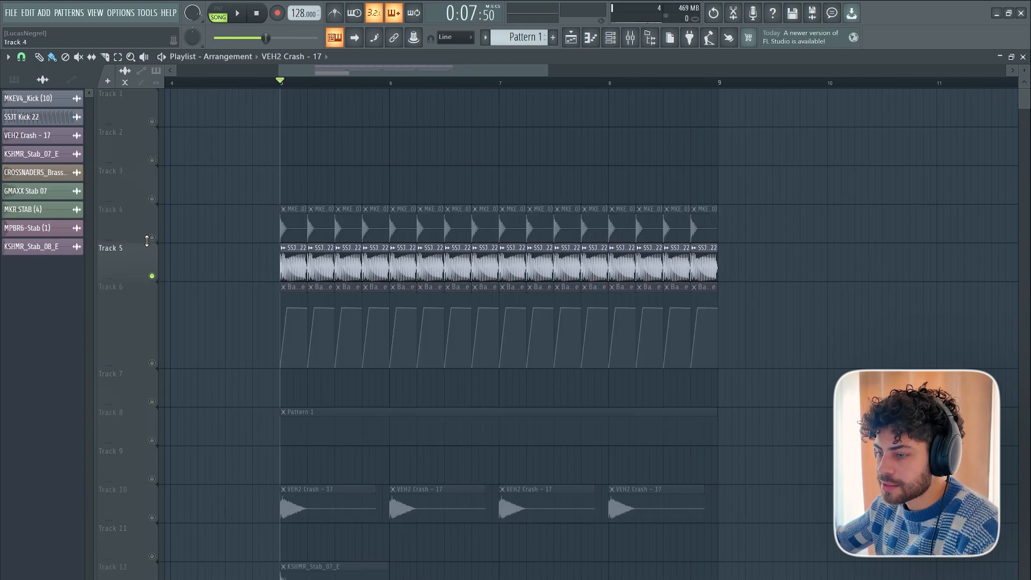
{"action": "left_click", "coordinate": [152, 237]}
{"action": "key", "text": "space"}
{"action": "left_click", "coordinate": [153, 363]}
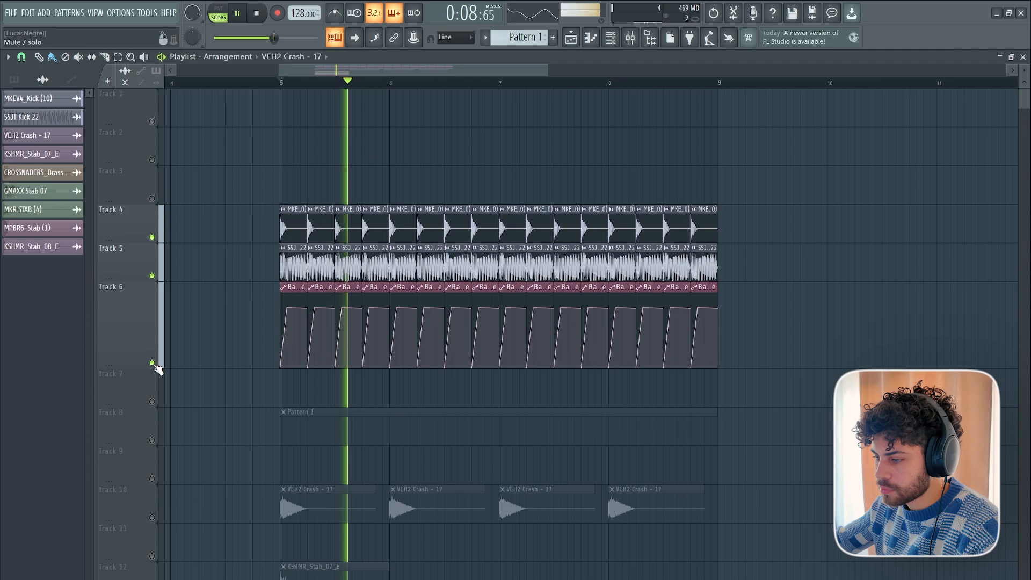
{"action": "key", "text": "space"}
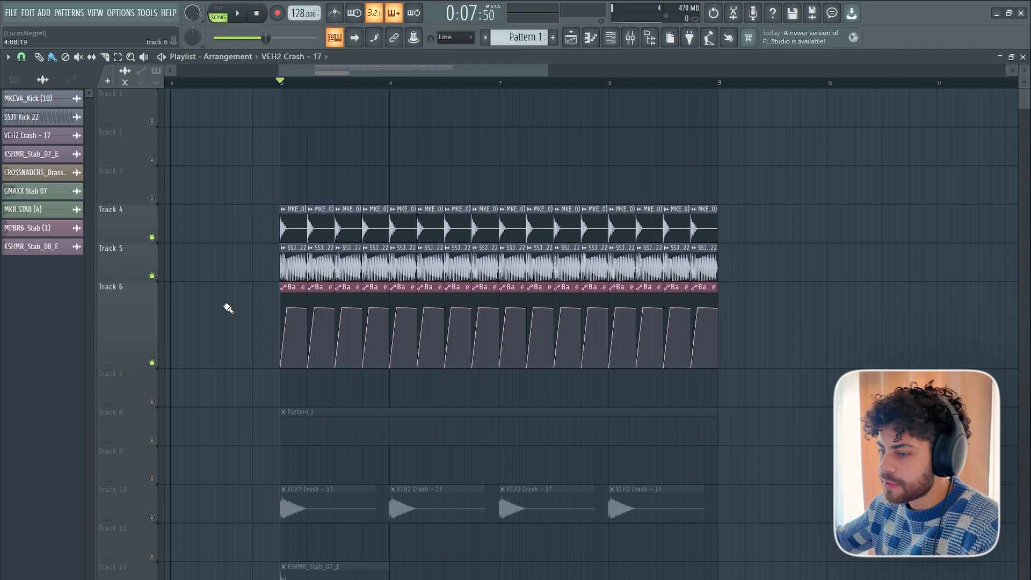
Move the KSHMR_Bass_Pluck_11_E clip to the third step of bar 5 and shift KSHMR_Bass_Pluck_13_Invisible_Children_E by -100 cents.
{"action": "scroll", "coordinate": [266, 299], "scroll_direction": "down", "scroll_amount": 8}
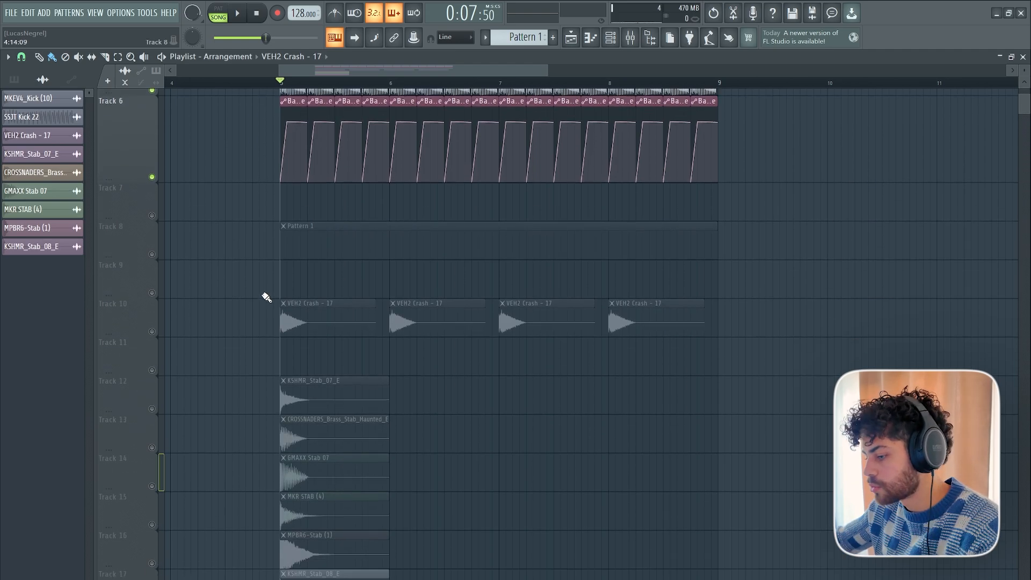
{"action": "scroll", "coordinate": [267, 300], "scroll_direction": "up", "scroll_amount": 6}
{"action": "scroll", "coordinate": [266, 299], "scroll_direction": "up", "scroll_amount": 2}
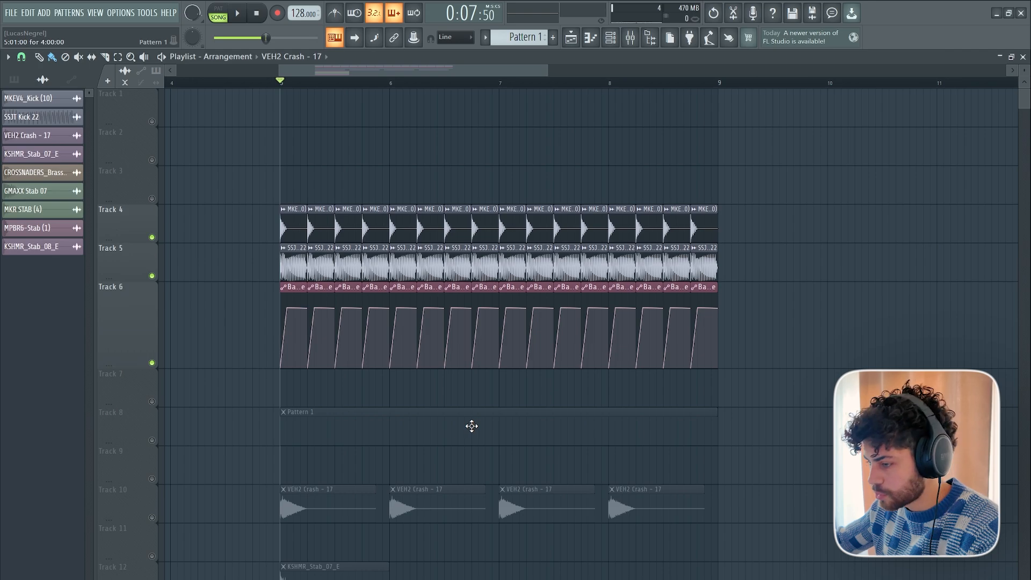
{"action": "scroll", "coordinate": [471, 425], "scroll_direction": "down", "scroll_amount": 3}
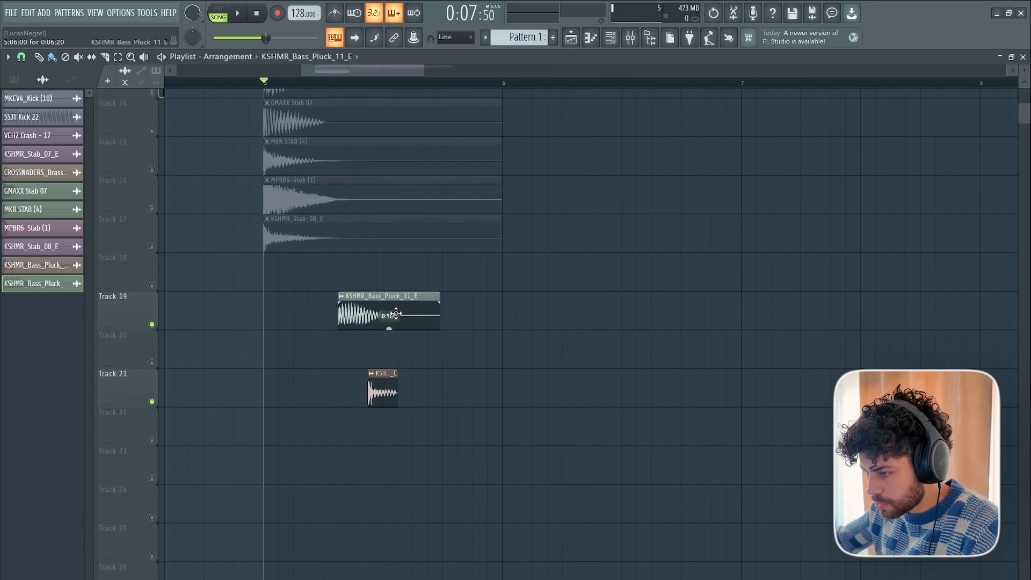
{"action": "left_click_drag", "start_coordinate": [393, 309], "coordinate": [347, 309]}
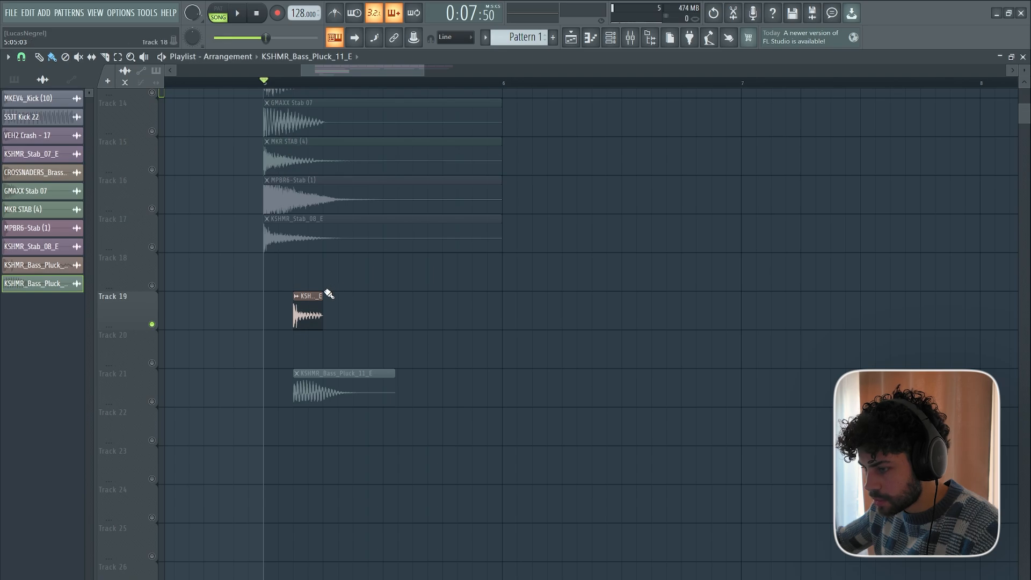
{"action": "left_click", "coordinate": [327, 296]}
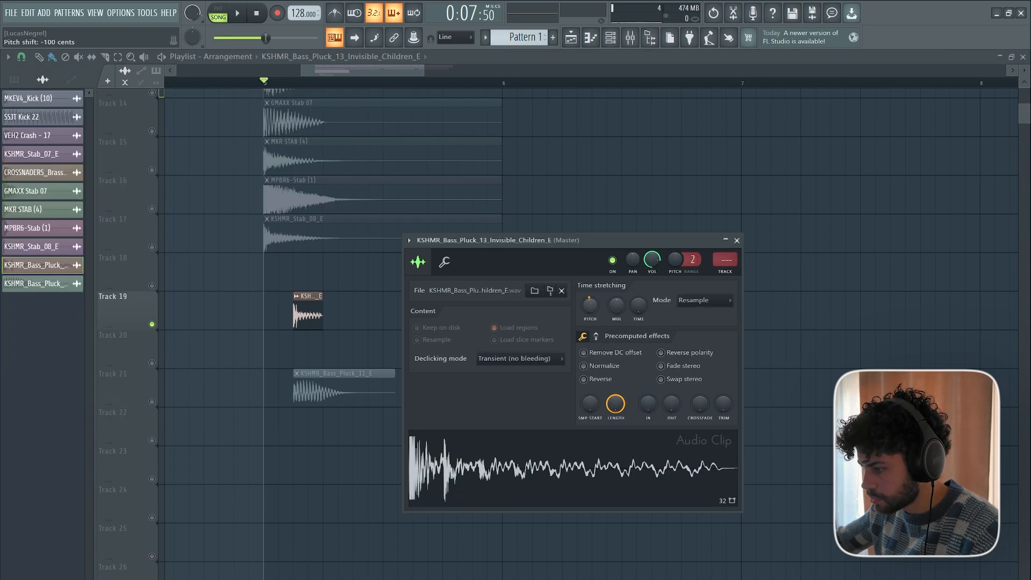
{"action": "key", "text": "Escape"}
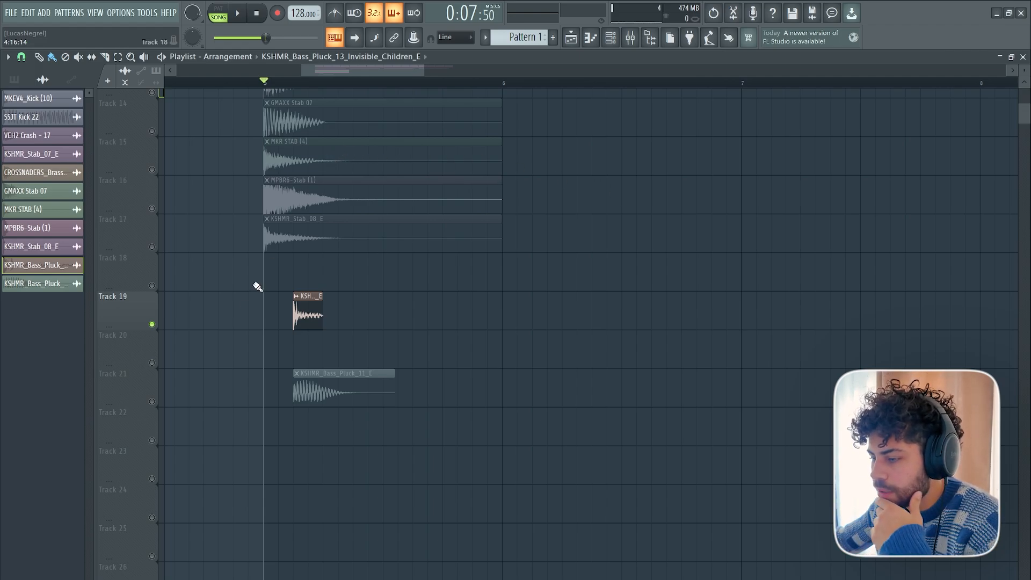
Review the time stretching settings of the KSHMR_Bass_Pluck_13_Invisible_Children_E clip on Track 19.
{"action": "scroll", "coordinate": [230, 338], "scroll_direction": "up", "scroll_amount": 5}
{"action": "scroll", "coordinate": [241, 356], "scroll_direction": "down", "scroll_amount": 4}
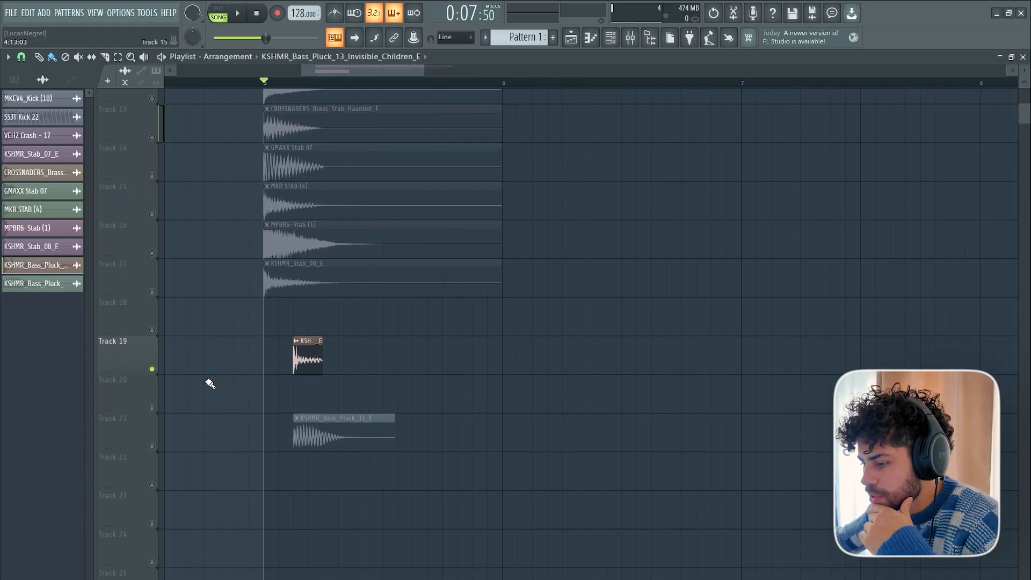
{"action": "scroll", "coordinate": [231, 382], "scroll_direction": "down", "scroll_amount": 2}
{"action": "scroll", "coordinate": [259, 382], "scroll_direction": "up", "scroll_amount": 2}
{"action": "double_click", "coordinate": [301, 354]}
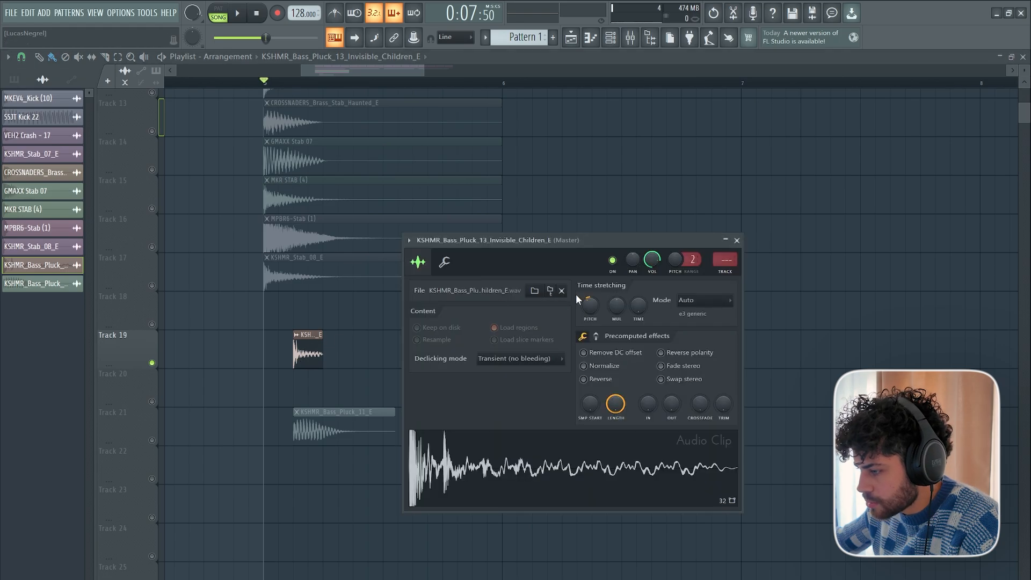
{"action": "key", "text": "Escape"}
Move the Track 19 bass pluck to step 7 of bar 5, add a shorter copy at step 4 and audition them.
{"action": "scroll", "coordinate": [365, 333], "scroll_direction": "up", "scroll_amount": 2}
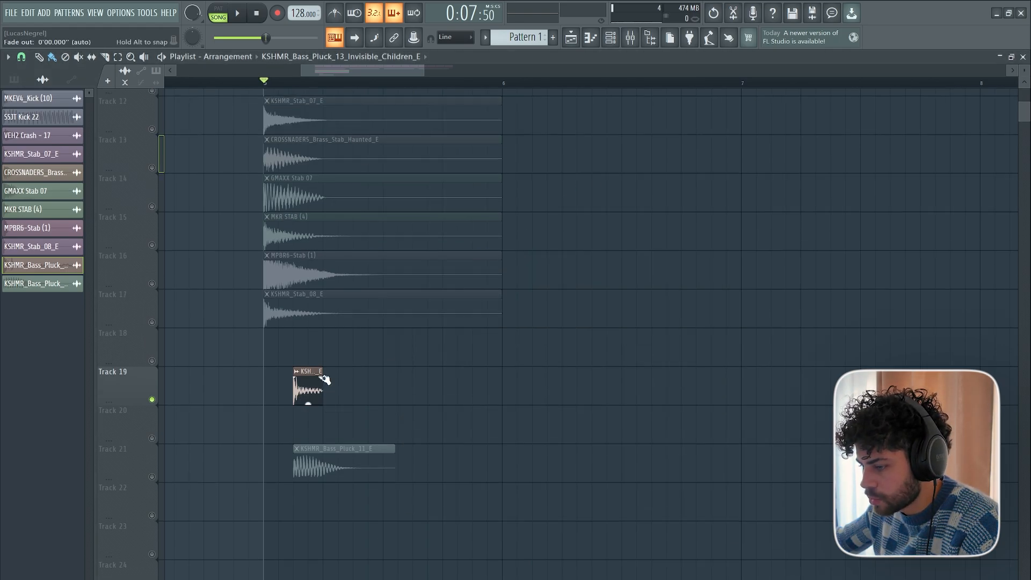
{"action": "left_click_drag", "start_coordinate": [306, 397], "coordinate": [366, 398]}
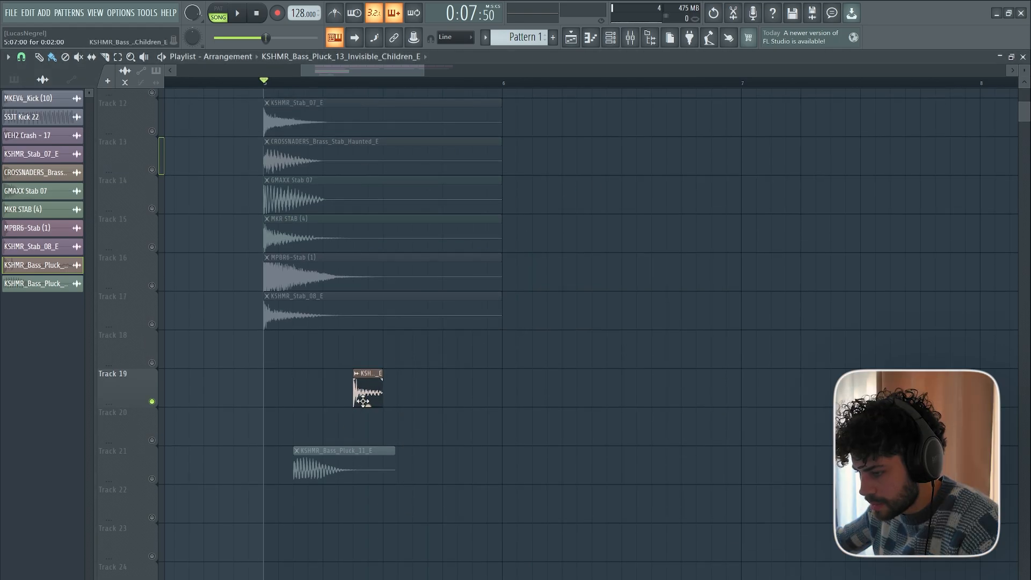
{"action": "left_click", "coordinate": [313, 391]}
{"action": "key", "text": "space"}
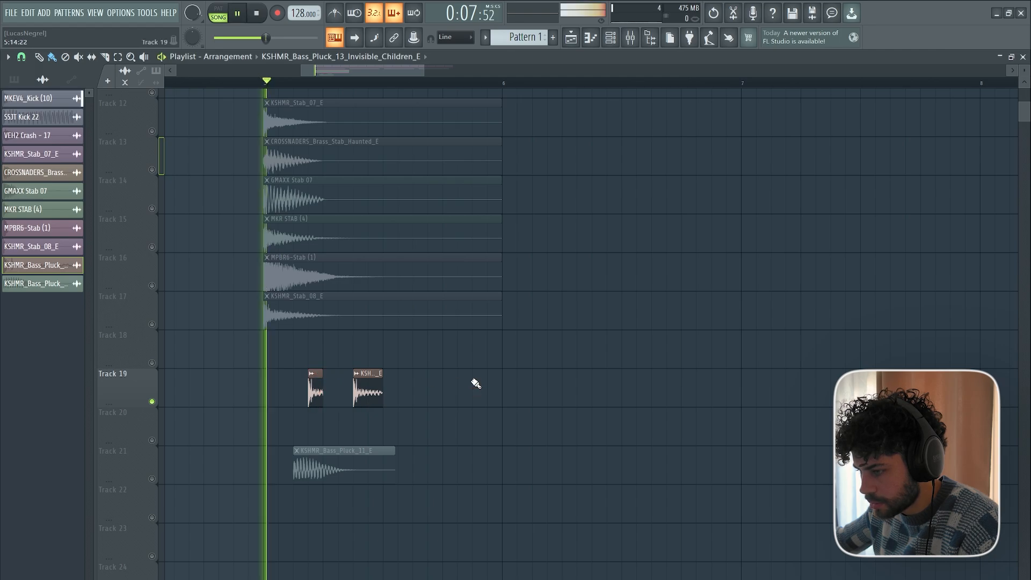
{"action": "key", "text": "space"}
Copy both Track 19 bass plucks into the second half of bar 5 and play the pattern with the kicks.
{"action": "left_click_drag", "start_coordinate": [394, 398], "coordinate": [316, 383]}
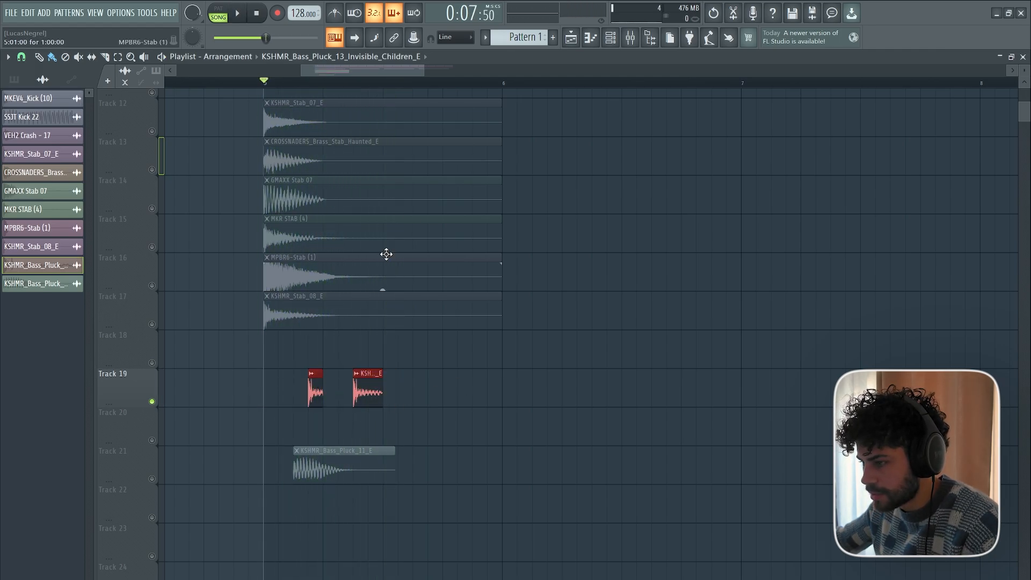
{"action": "key", "text": "ctrl+c"}
{"action": "left_click", "coordinate": [430, 83]}
{"action": "key", "text": "ctrl+v"}
{"action": "left_click", "coordinate": [266, 80]}
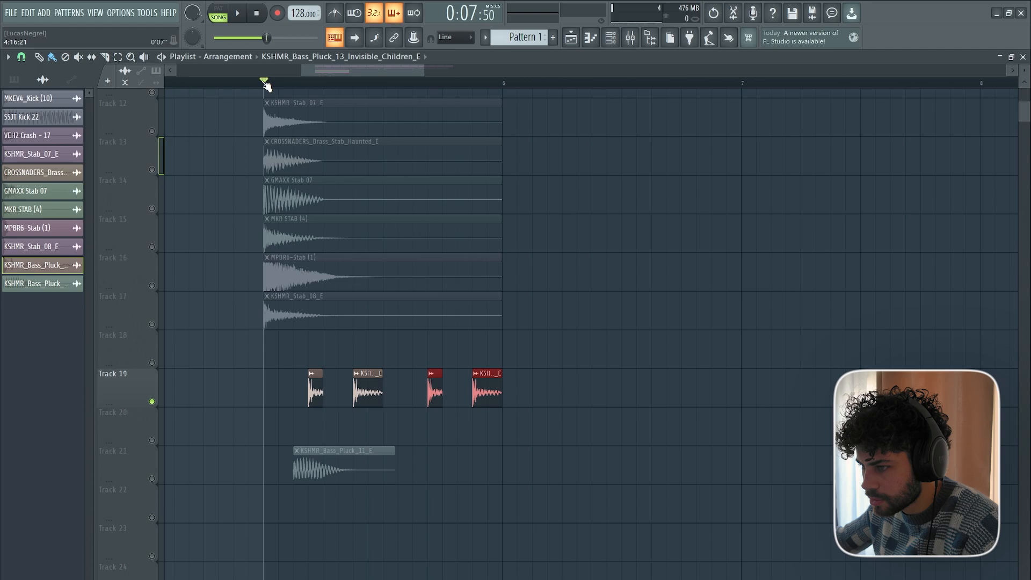
{"action": "key", "text": "space"}
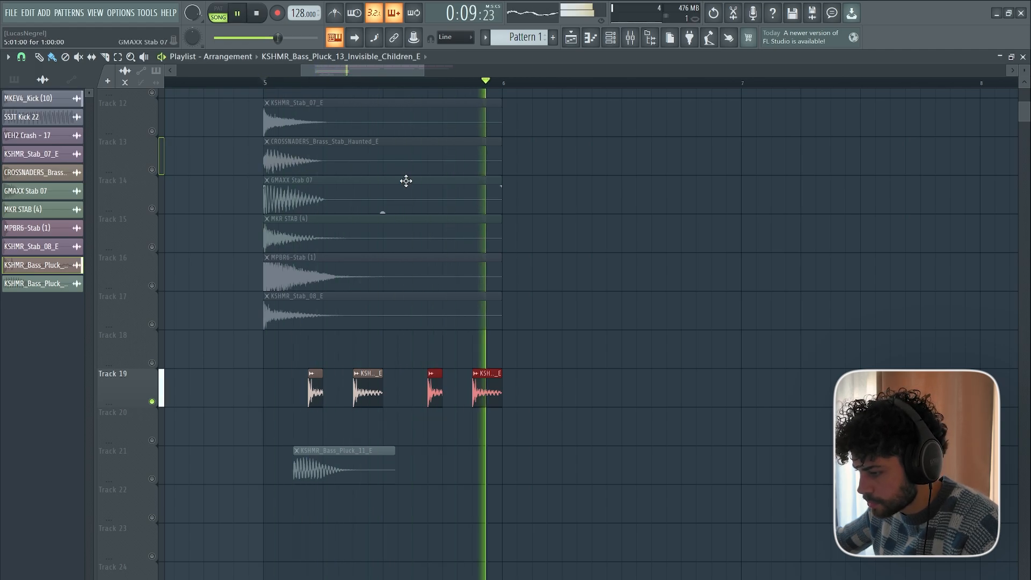
{"action": "key", "text": "space"}
Align the KSHMR_Bass_Pluck_11_E clip on Track 21 with the first Track 19 pluck and lower its pitch slightly.
{"action": "left_click_drag", "start_coordinate": [323, 472], "coordinate": [338, 472]}
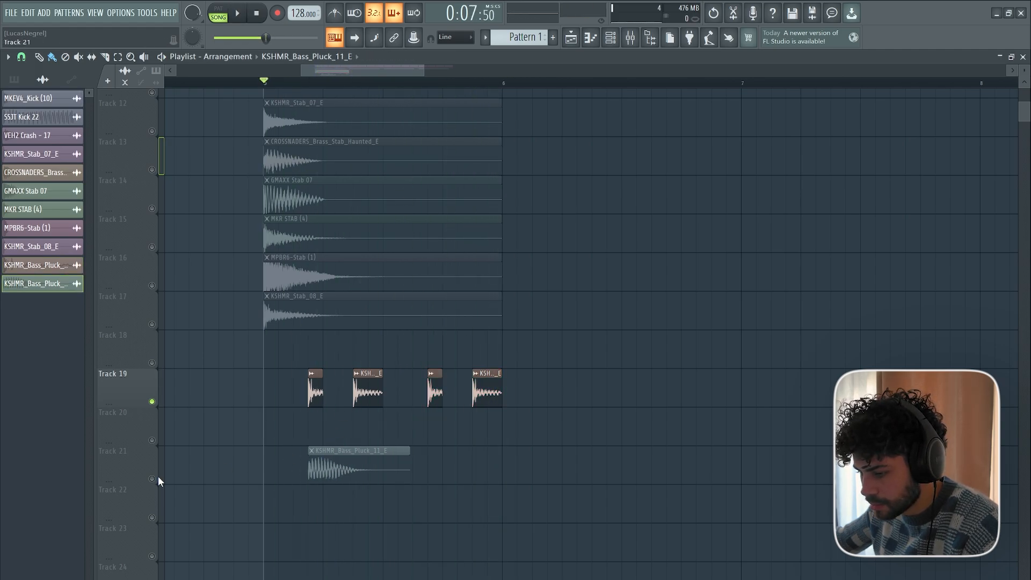
{"action": "double_click", "coordinate": [329, 462]}
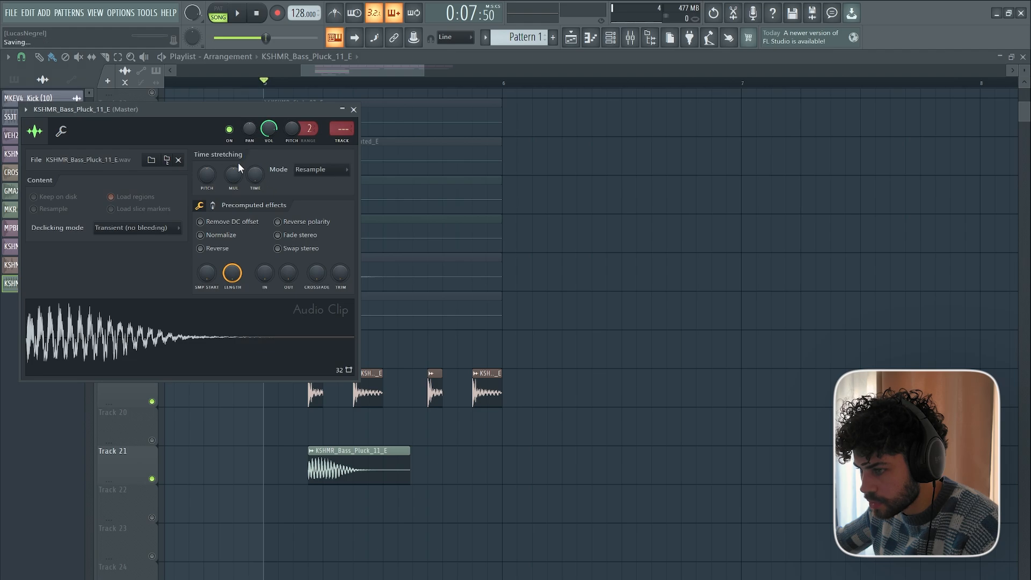
{"action": "left_click_drag", "start_coordinate": [207, 174], "coordinate": [207, 180]}
{"action": "key", "text": "Escape"}
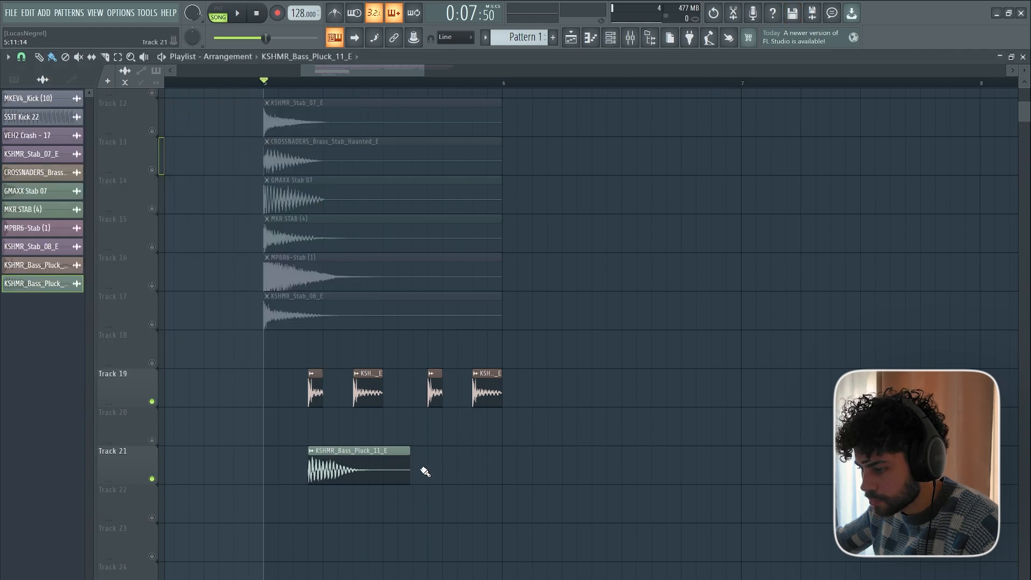
Trim the Track 21 bass pluck with snap set to none so its end matches the first Track 19 pluck.
{"action": "left_click_drag", "start_coordinate": [407, 452], "coordinate": [317, 447]}
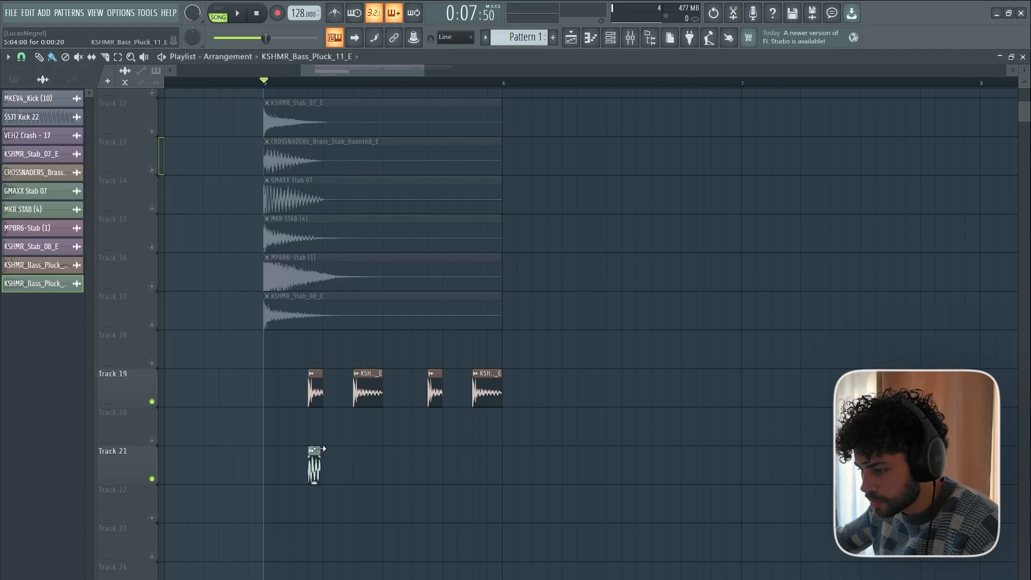
{"action": "scroll", "coordinate": [306, 80], "scroll_direction": "up", "scroll_amount": 4}
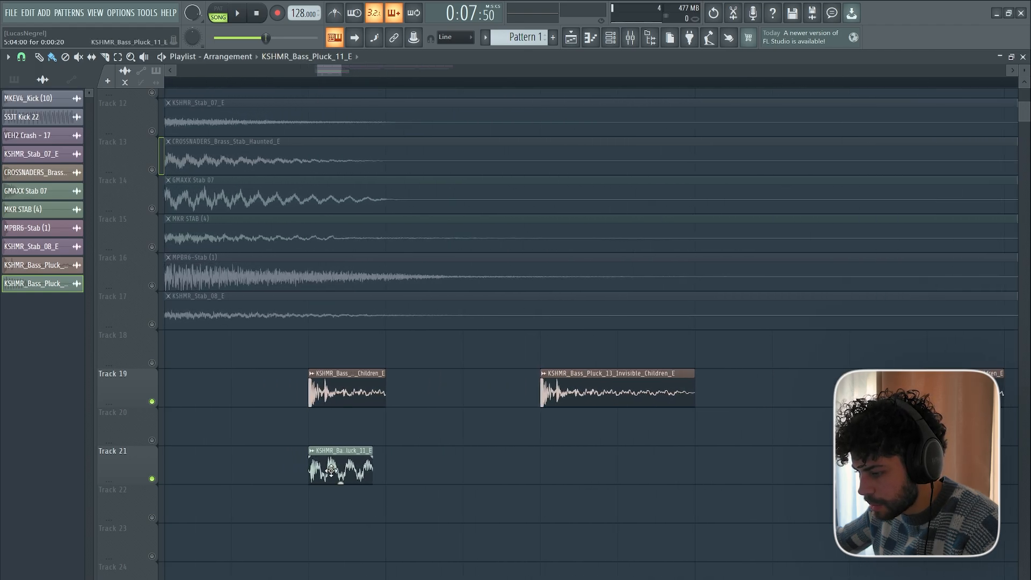
{"action": "left_click", "coordinate": [20, 58]}
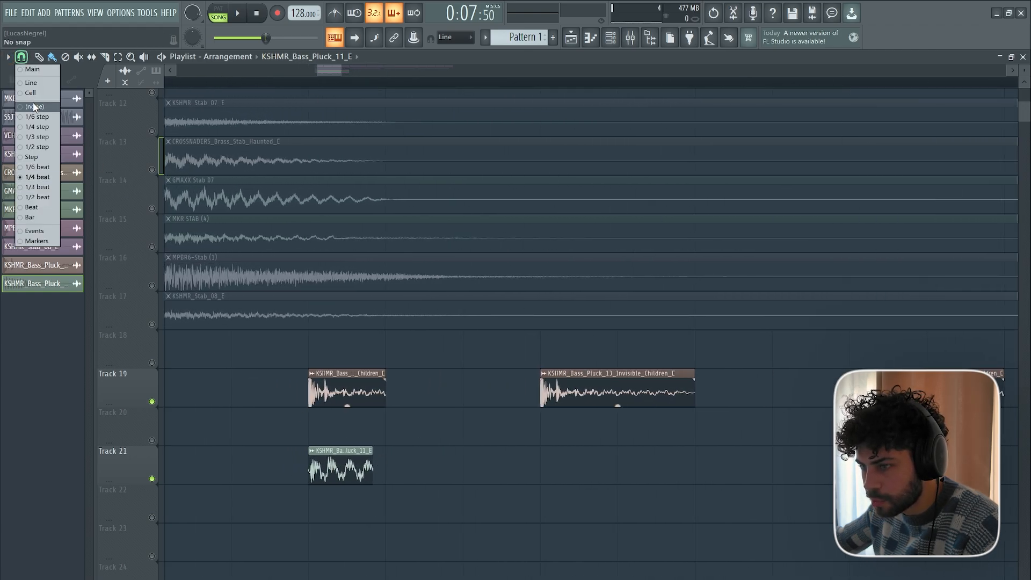
{"action": "left_click", "coordinate": [33, 108]}
{"action": "left_click_drag", "start_coordinate": [371, 451], "coordinate": [384, 451]}
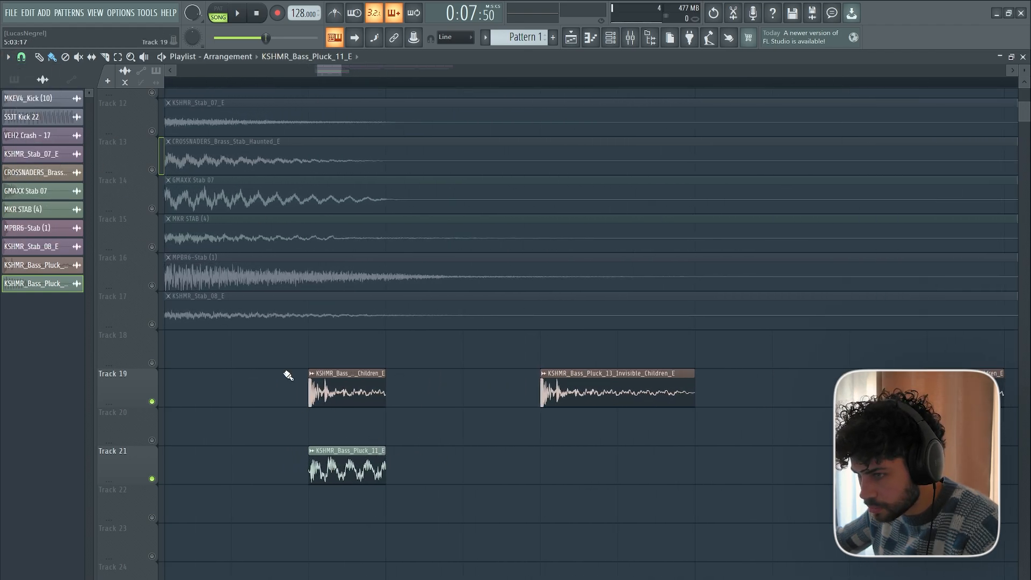
{"action": "left_click", "coordinate": [20, 57]}
{"action": "left_click", "coordinate": [33, 107]}
Copy the Track 21 bass pluck across bar 5 so the clips line up with all four Track 19 plucks.
{"action": "scroll", "coordinate": [225, 161], "scroll_direction": "down", "scroll_amount": 2}
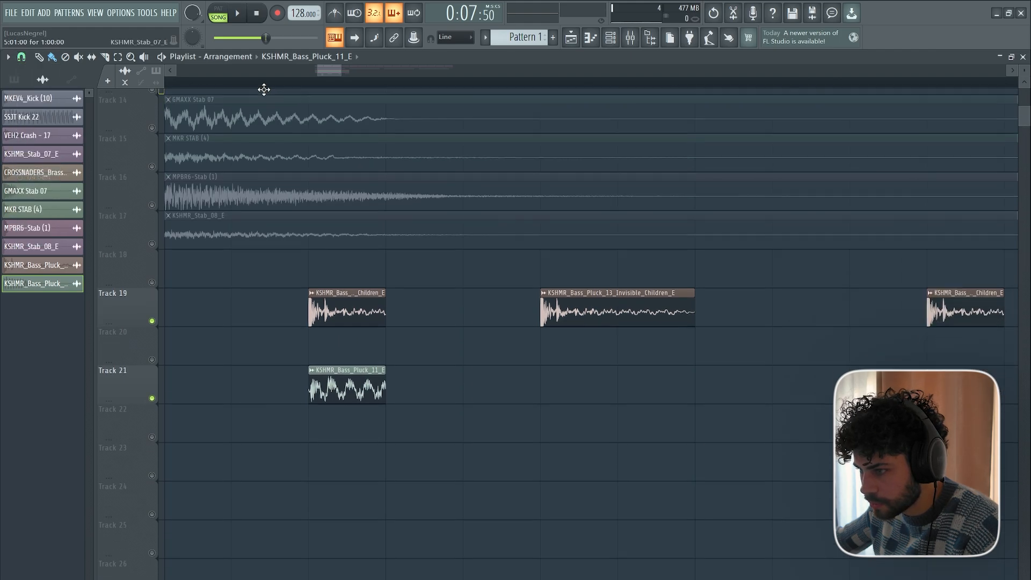
{"action": "scroll", "coordinate": [263, 86], "scroll_direction": "down", "scroll_amount": 4}
{"action": "left_click_drag", "start_coordinate": [296, 390], "coordinate": [383, 376], "text": "shift"}
{"action": "left_click", "coordinate": [444, 387]}
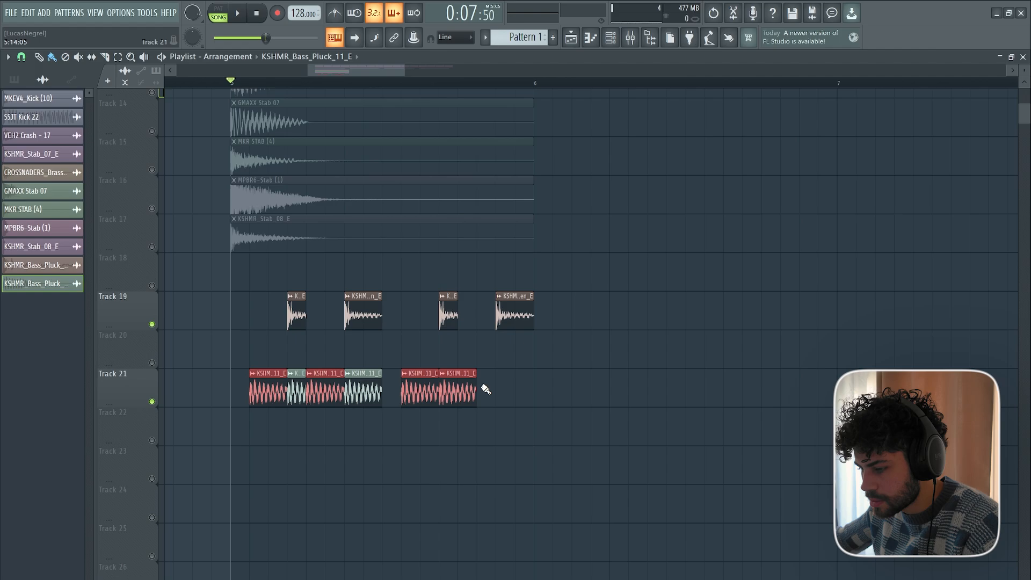
{"action": "key", "text": "ctrl+z"}
{"action": "key", "text": "ctrl+b"}
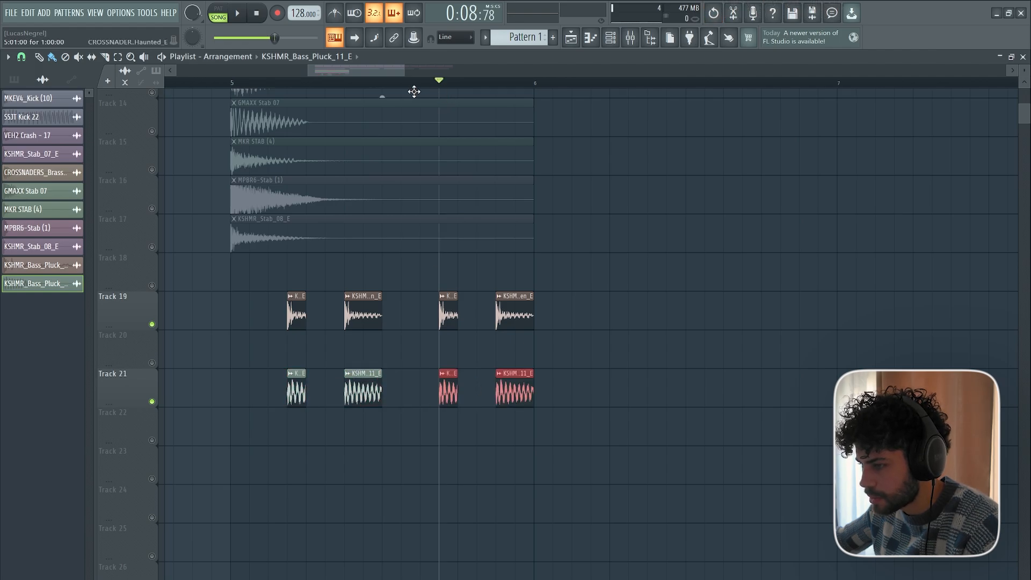
Lower the KSHMR_Bass_Pluck_11_E channel volume to 56%, give the sample a quick fade out and play the layered plucks.
{"action": "key", "text": "space"}
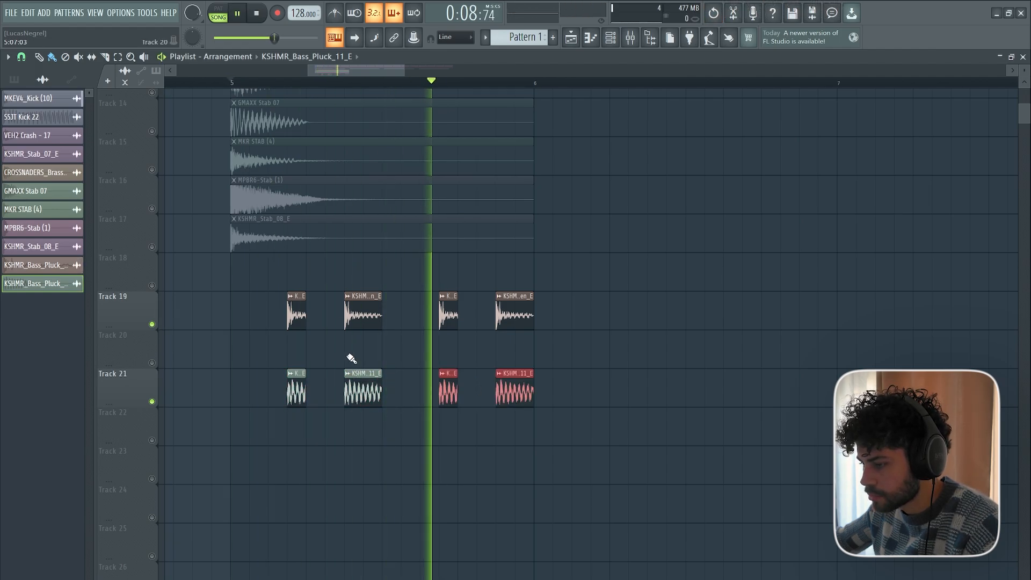
{"action": "key", "text": "space"}
{"action": "double_click", "coordinate": [361, 391]}
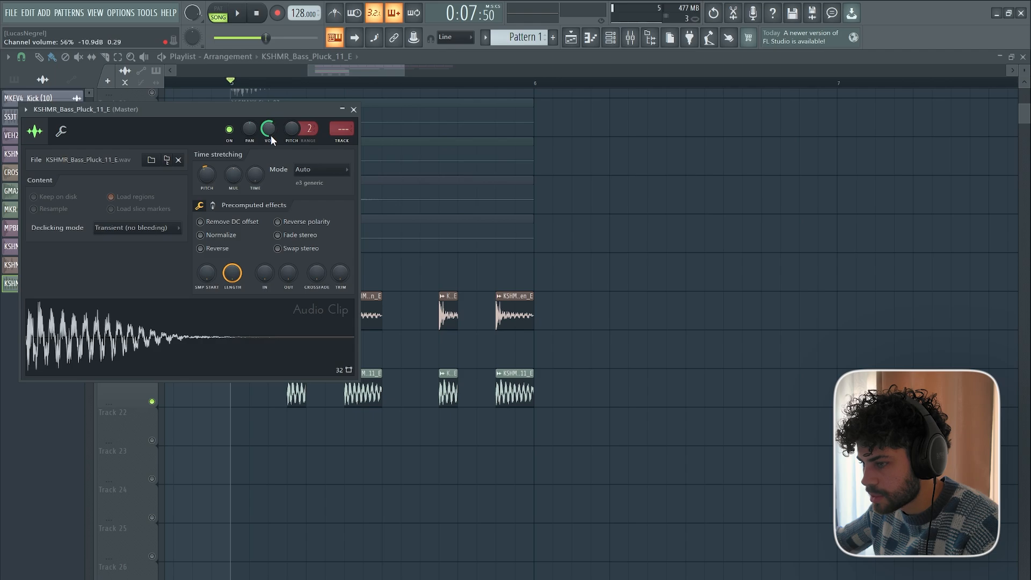
{"action": "left_click_drag", "start_coordinate": [219, 113], "coordinate": [777, 179]}
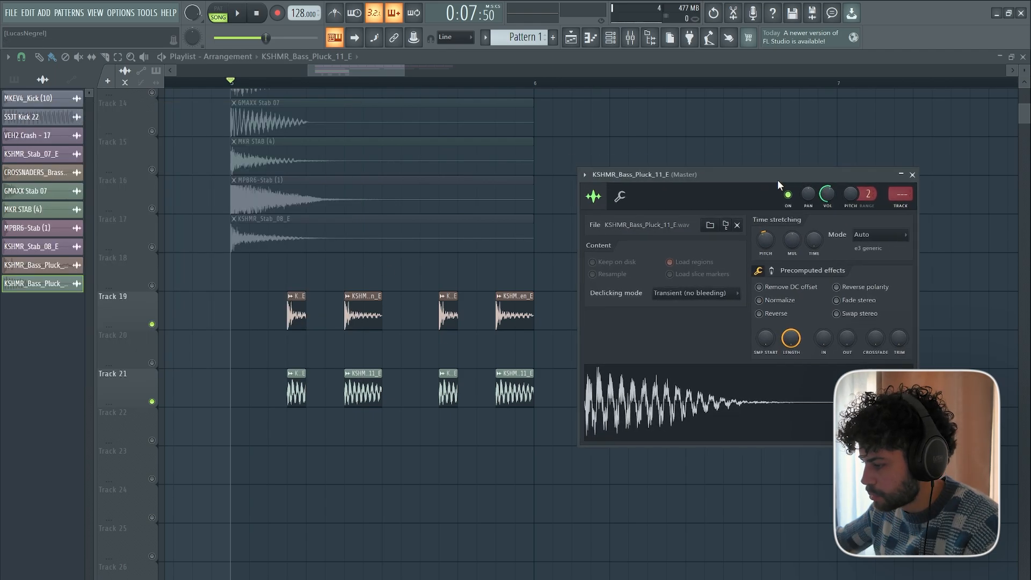
{"action": "left_click_drag", "start_coordinate": [849, 331], "coordinate": [849, 309]}
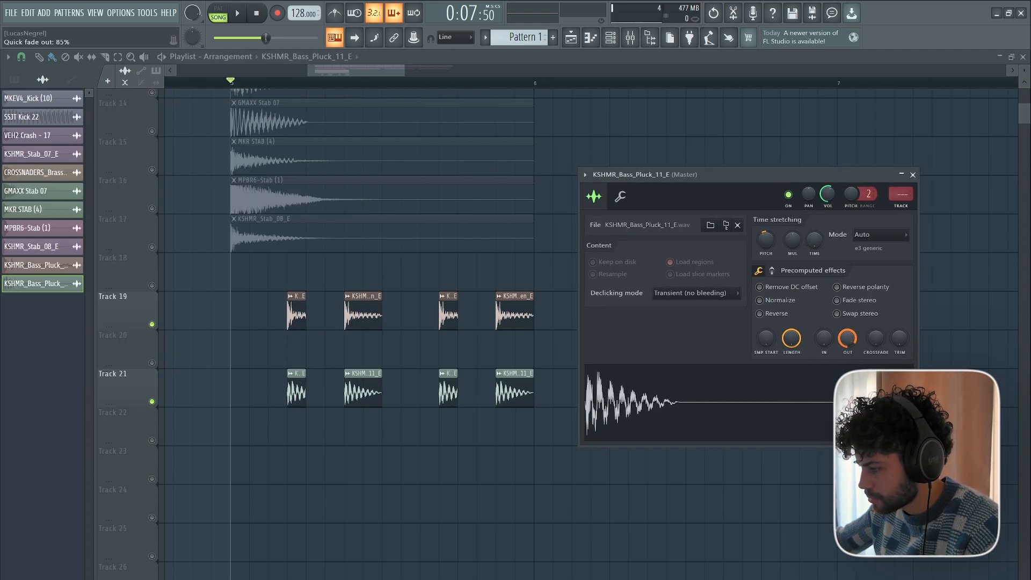
{"action": "key", "text": "space"}
{"action": "key", "text": "Escape"}
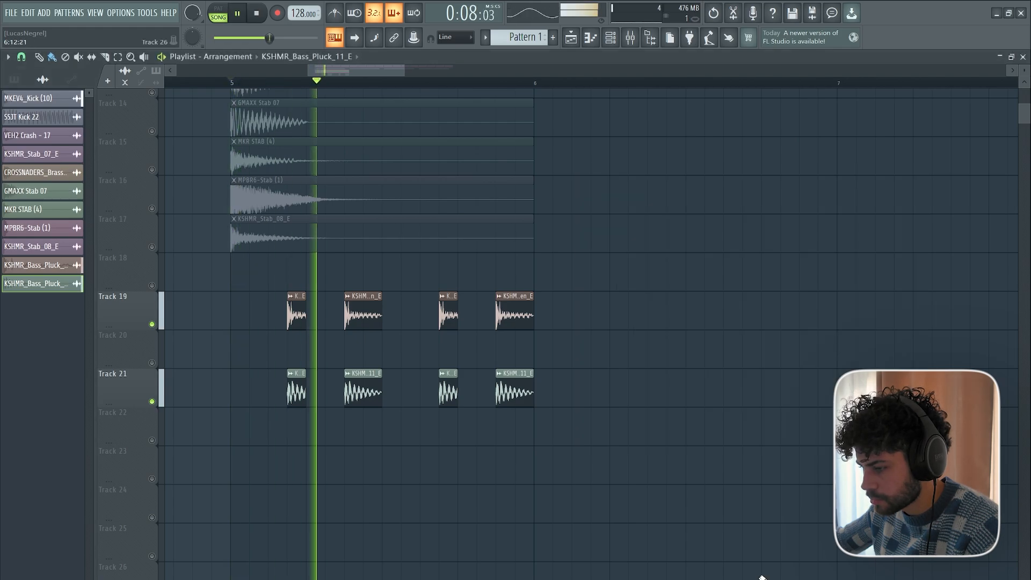
{"action": "key", "text": "space"}
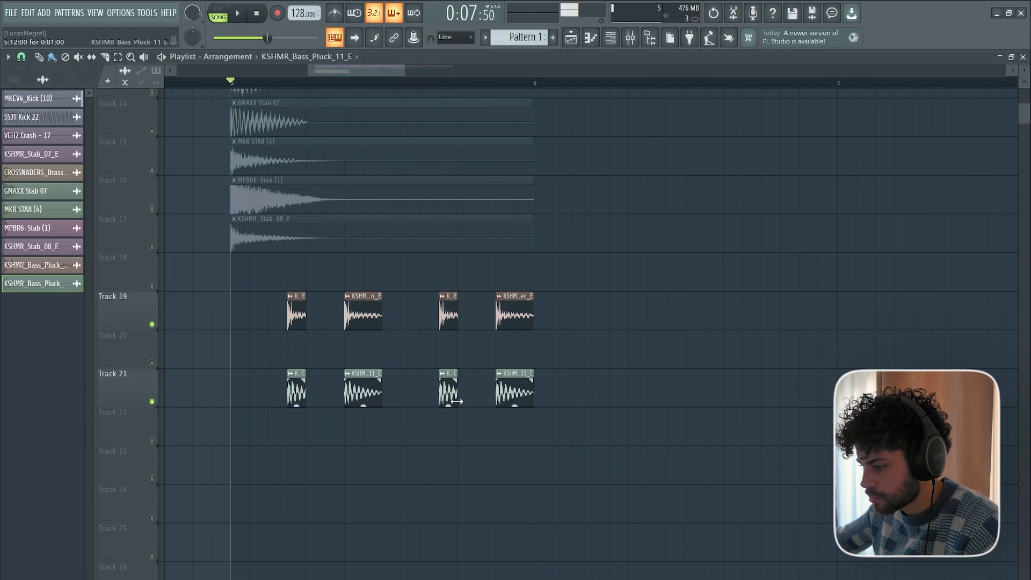
{"action": "key", "text": "space"}
{"action": "key", "text": "space"}
Try to assign individual target mixer tracks to the two bass pluck channels, using Insert 17 for KSHMR_Bass_Pluck_11_E.
{"action": "double_click", "coordinate": [364, 312]}
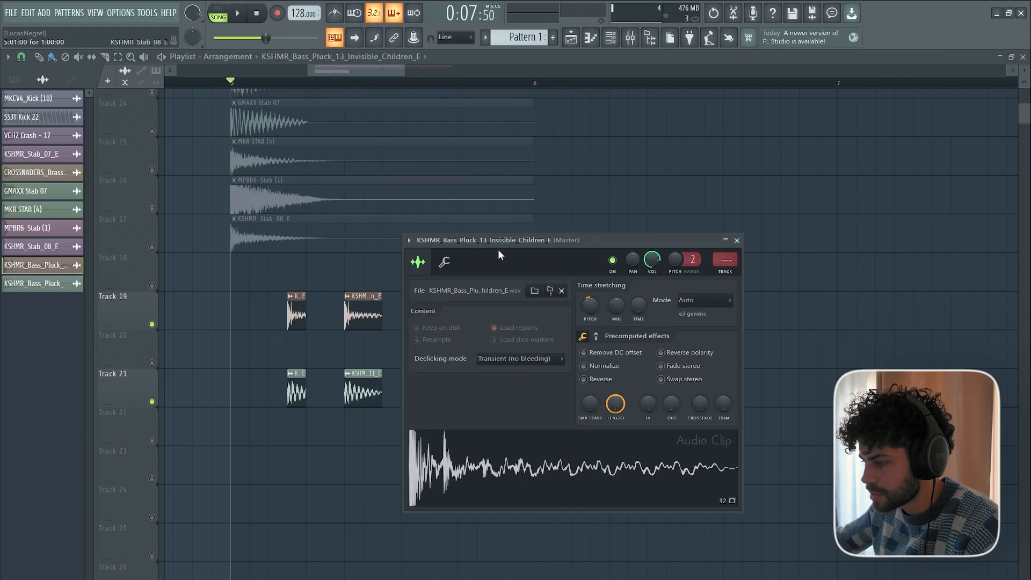
{"action": "scroll", "coordinate": [718, 259], "scroll_direction": "up", "scroll_amount": 5}
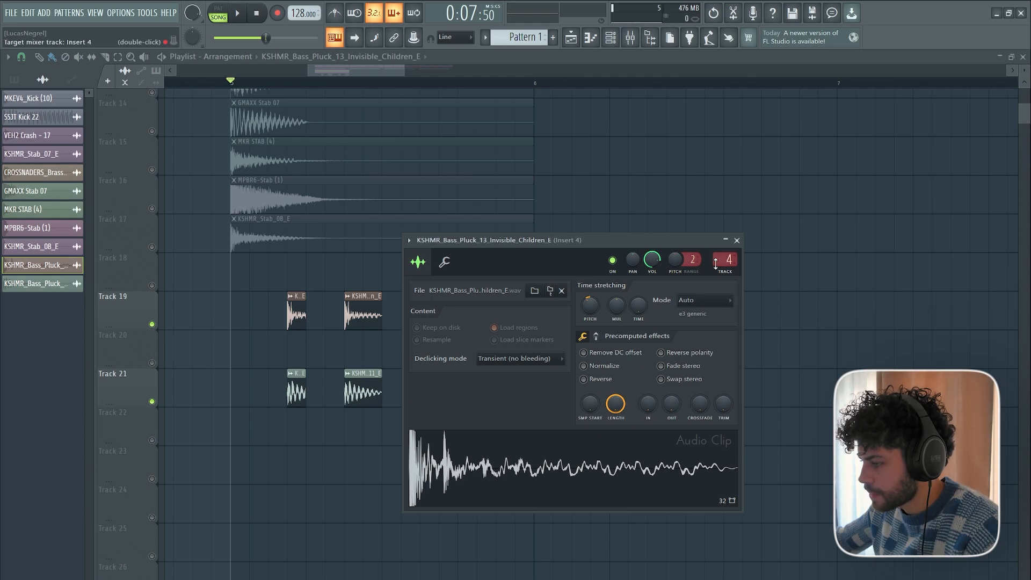
{"action": "key", "text": "Escape"}
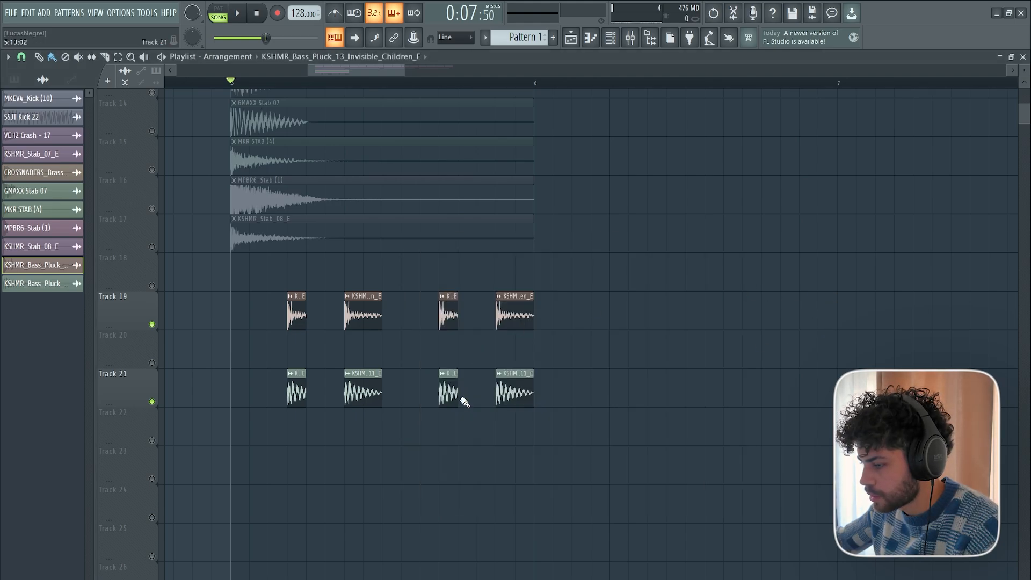
{"action": "double_click", "coordinate": [510, 393]}
{"action": "scroll", "coordinate": [900, 199], "scroll_direction": "up", "scroll_amount": 15}
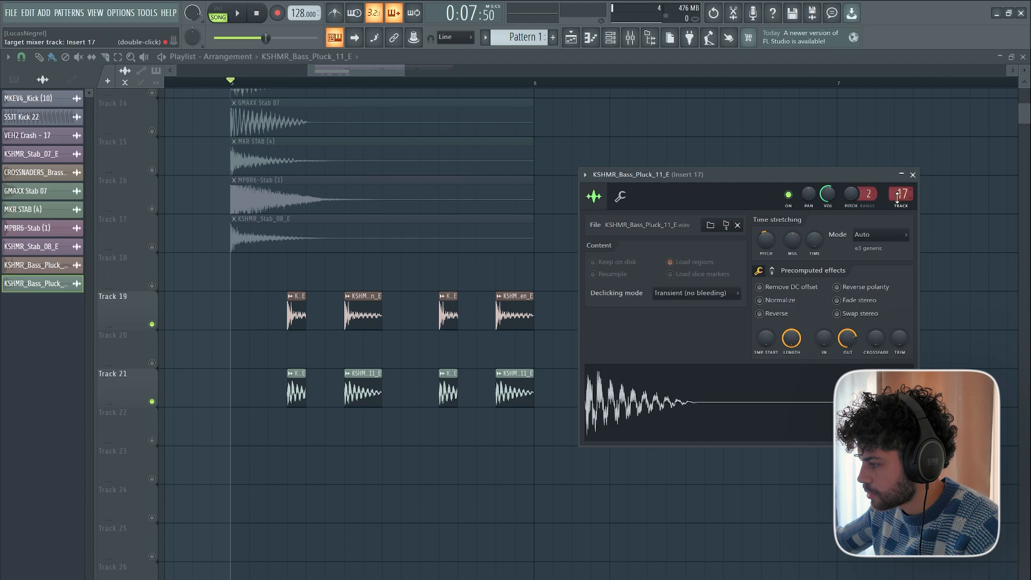
Route the two bass pluck channels to consecutive mixer tracks starting at Insert 20.
{"action": "key", "text": "F9"}
{"action": "key", "text": "F6"}
{"action": "right_click", "coordinate": [463, 415]}
{"action": "left_click", "coordinate": [584, 152]}
{"action": "right_click", "coordinate": [583, 150]}
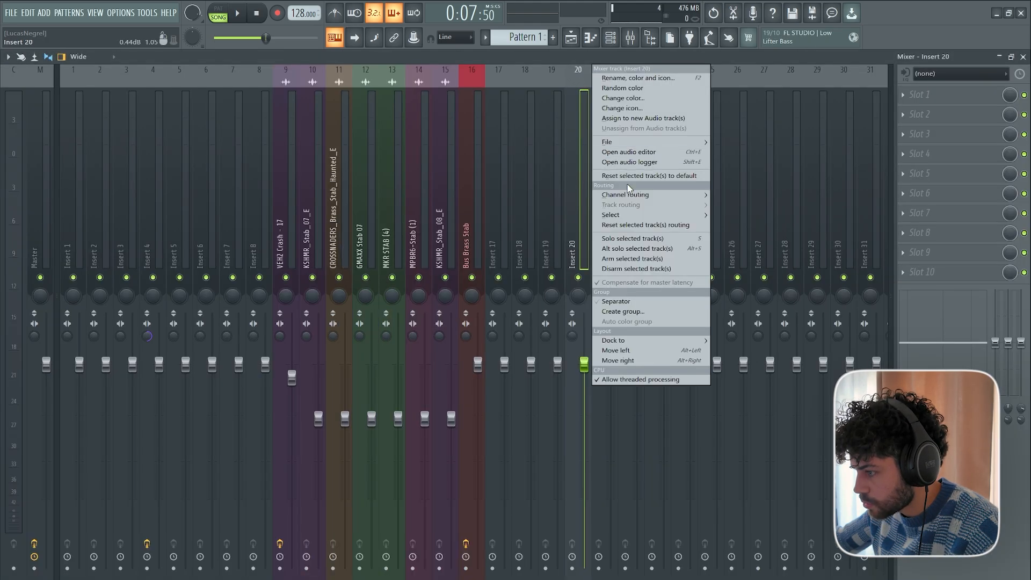
{"action": "mouse_move", "coordinate": [612, 196]}
{"action": "left_click", "coordinate": [735, 203]}
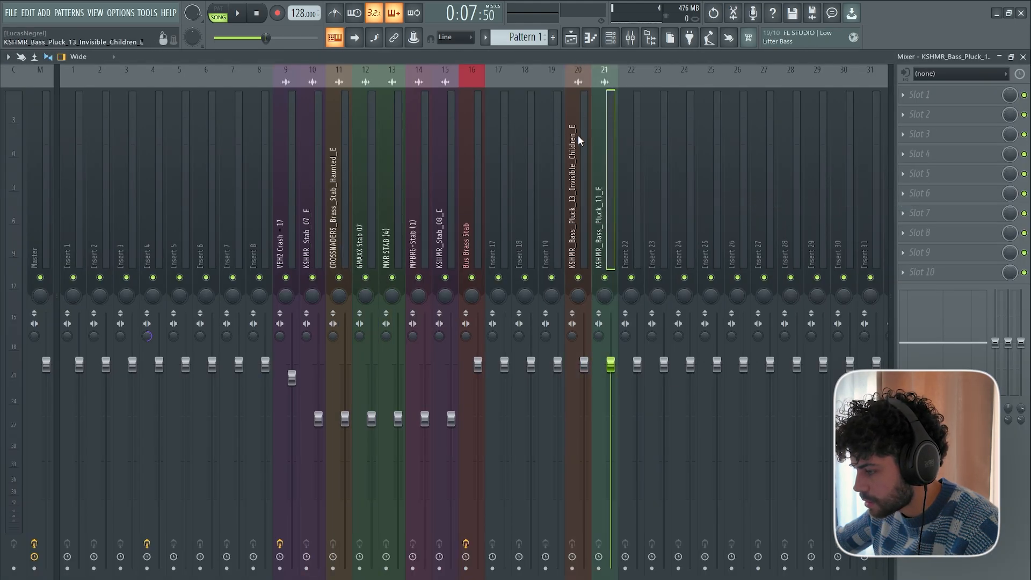
Rename mixer track 22 as Bus Bass Shot and route the two bass pluck tracks into it.
{"action": "left_click", "coordinate": [623, 141]}
{"action": "right_click", "coordinate": [645, 67]}
{"action": "left_click", "coordinate": [686, 78]}
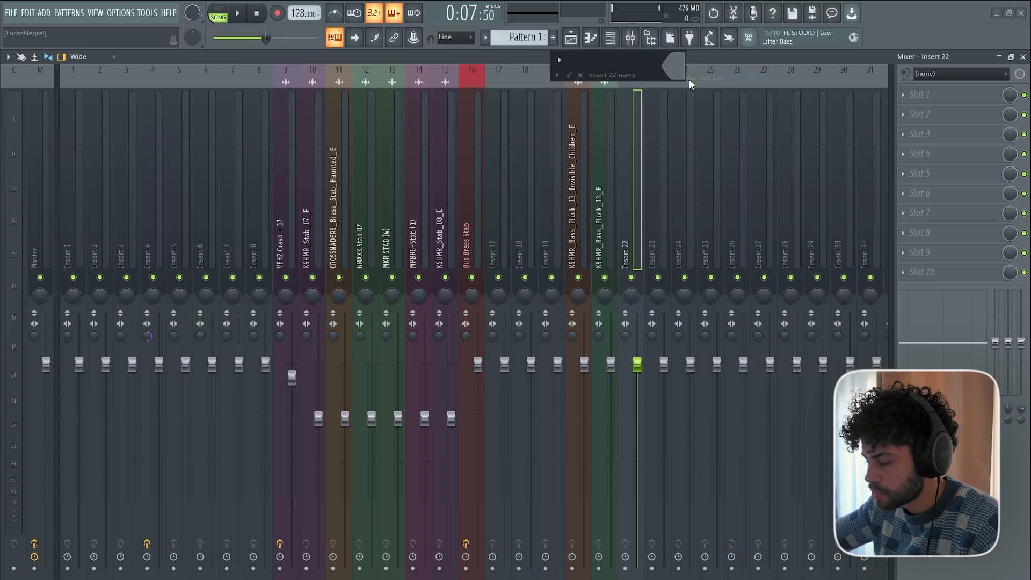
{"action": "type", "text": "Bus Bass Shot"}
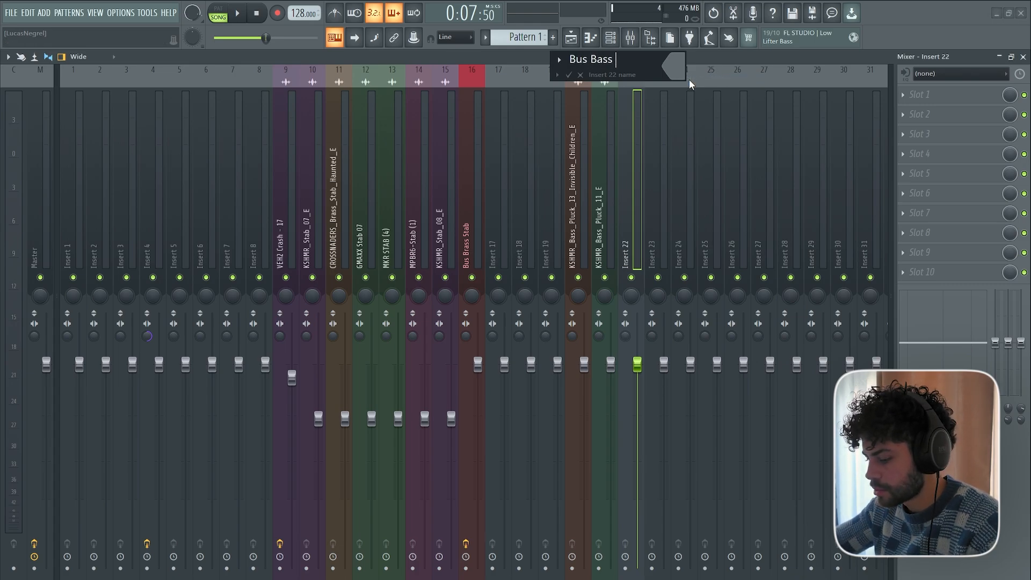
{"action": "key", "text": "Return"}
Load Fruity Parametric EQ 2 in the first effect slot of Bus Bass Shot and set band 1 to high pass.
{"action": "left_click", "coordinate": [919, 95]}
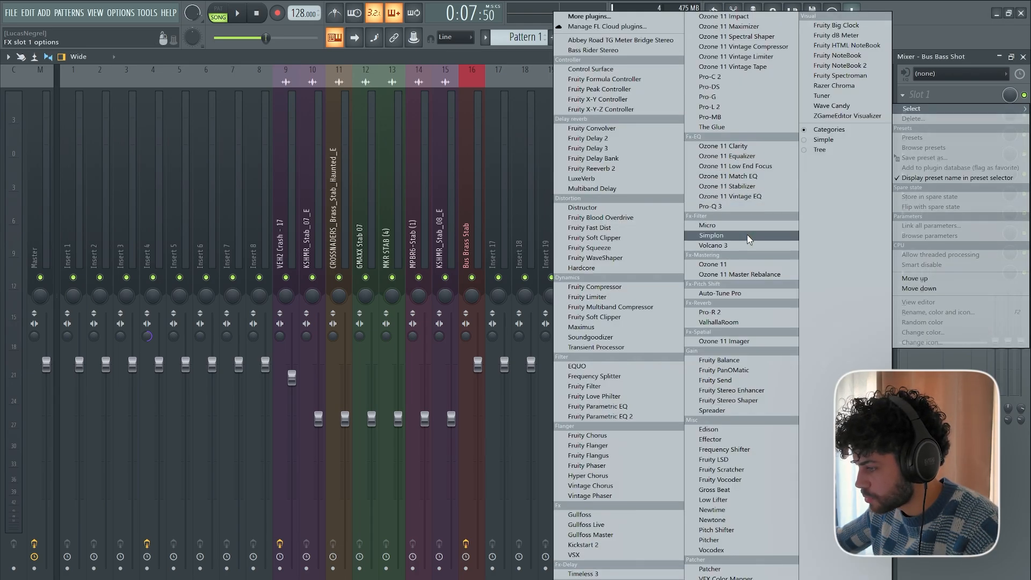
{"action": "left_click", "coordinate": [617, 417]}
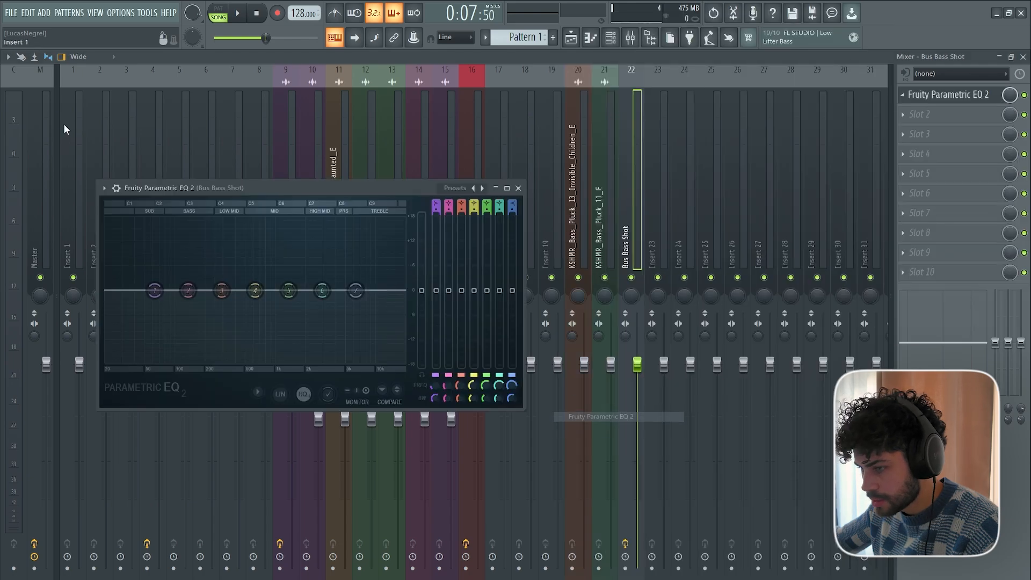
{"action": "right_click", "coordinate": [155, 290]}
{"action": "mouse_move", "coordinate": [185, 318]}
{"action": "left_click", "coordinate": [214, 348]}
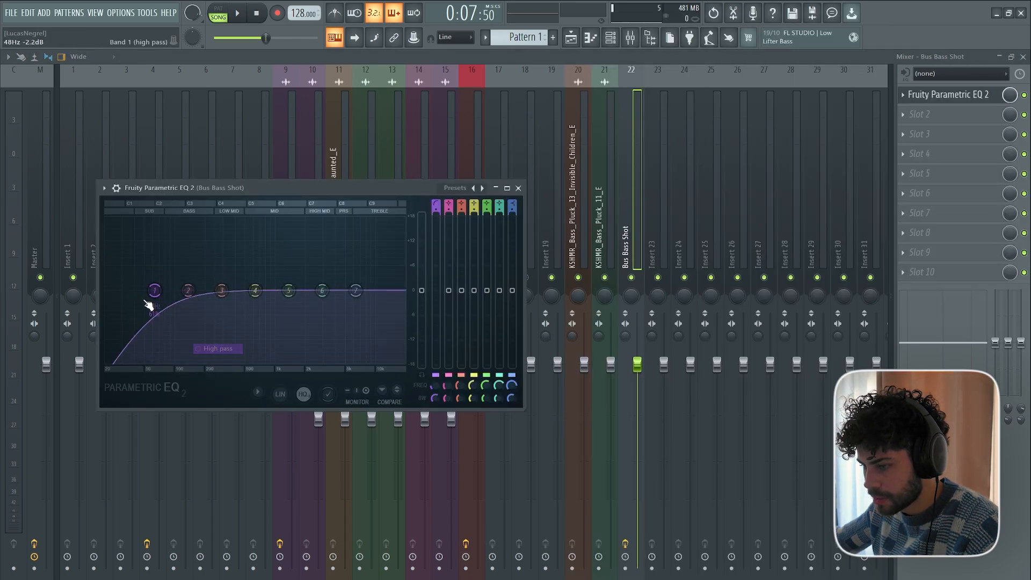
Tune the high-pass cutoff on Bus Bass Shot by ear during playback to about 546 Hz.
{"action": "left_click_drag", "start_coordinate": [154, 291], "coordinate": [268, 290]}
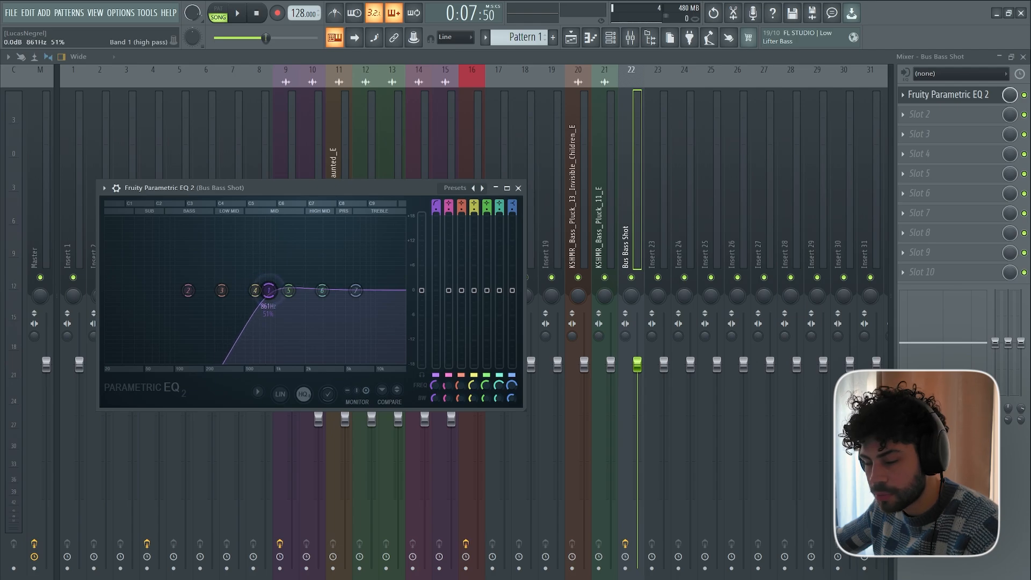
{"action": "key", "text": "space"}
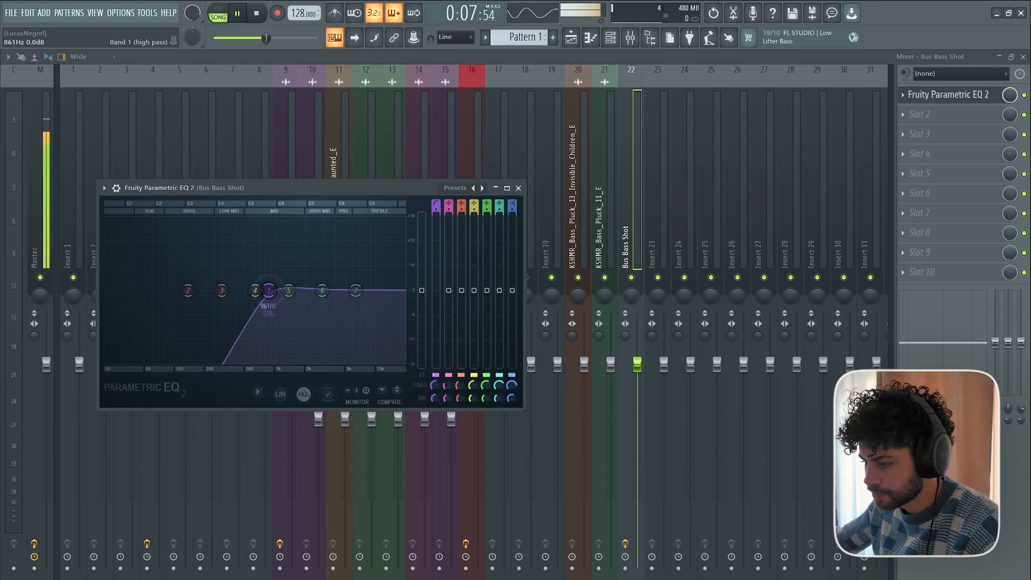
{"action": "left_click_drag", "start_coordinate": [269, 290], "coordinate": [248, 290]}
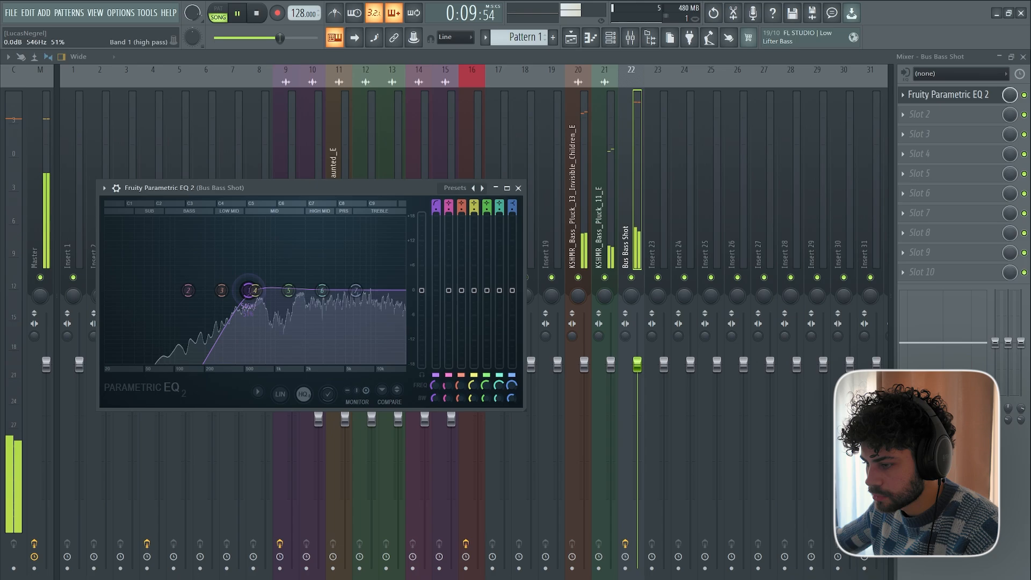
{"action": "key", "text": "space"}
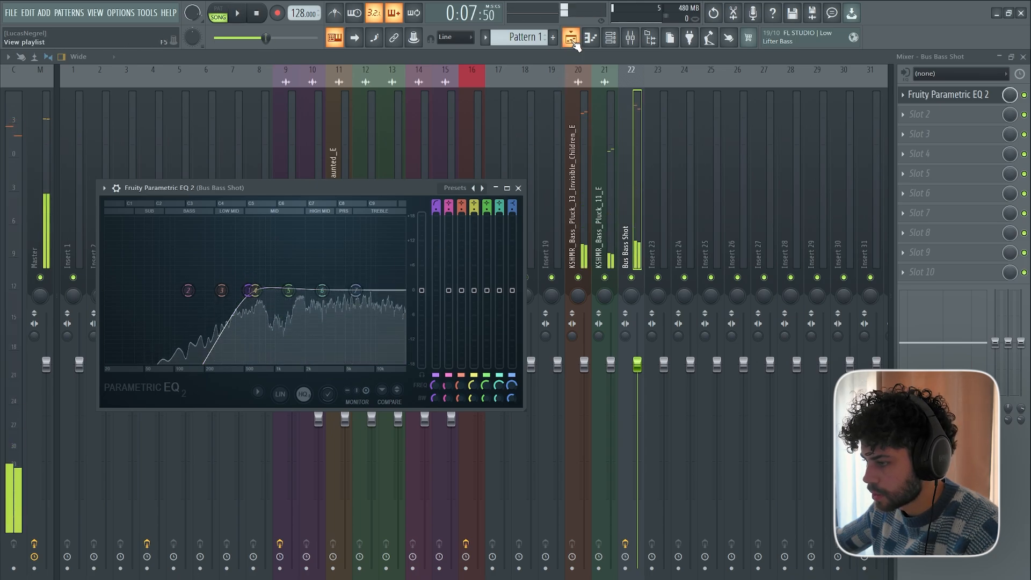
Unmute all the playlist tracks, select bar 5 as the loop range and play it.
{"action": "left_click", "coordinate": [570, 38]}
{"action": "scroll", "coordinate": [252, 180], "scroll_direction": "up", "scroll_amount": 3}
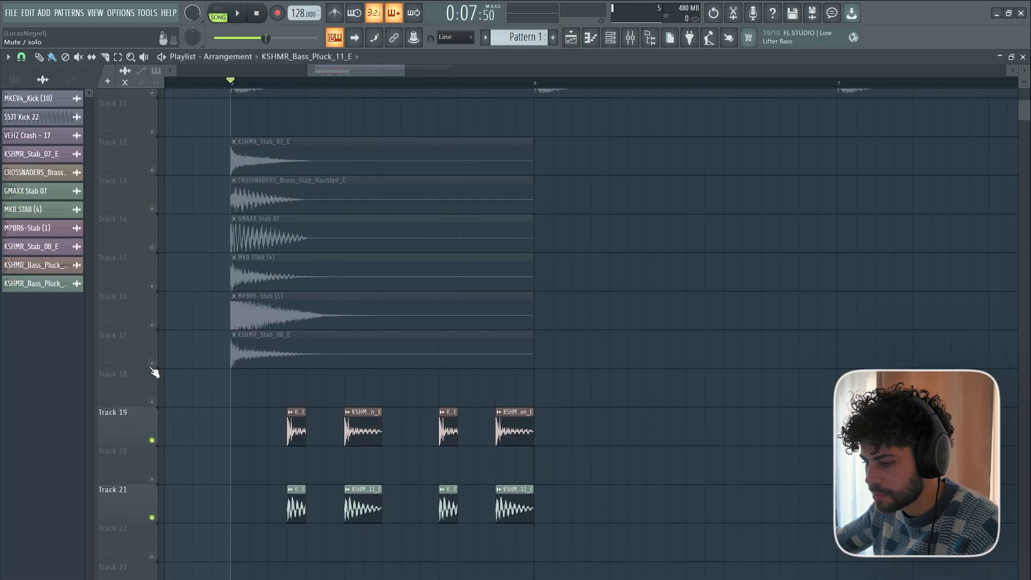
{"action": "left_click", "coordinate": [152, 364]}
{"action": "left_click_drag", "start_coordinate": [234, 85], "coordinate": [546, 105]}
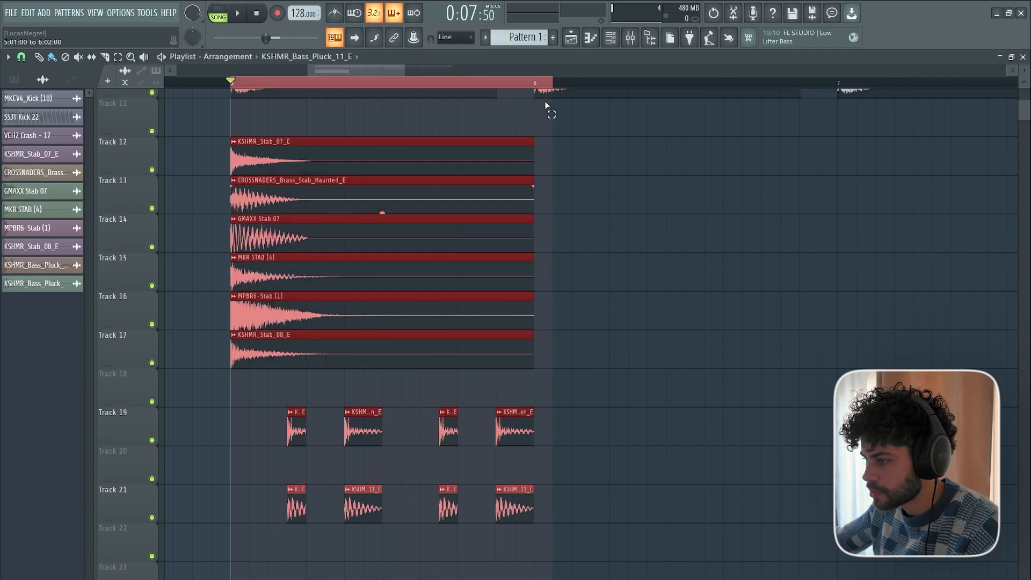
{"action": "scroll", "coordinate": [596, 165], "scroll_direction": "up", "scroll_amount": 5}
{"action": "key", "text": "space"}
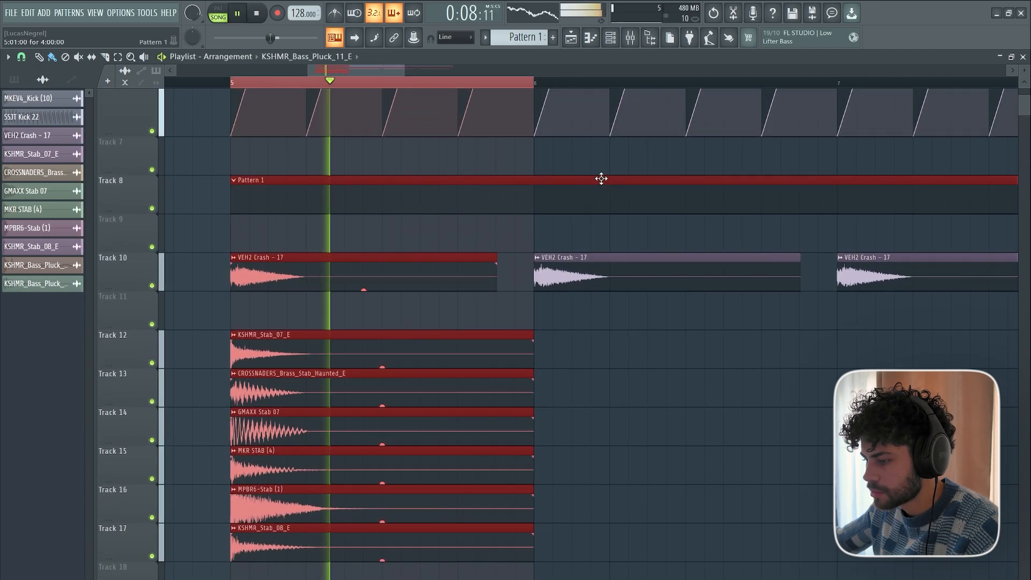
Delete the Pattern 1 clip from Track 8, undo the deletion and replay bar 5 with all layers.
{"action": "right_click", "coordinate": [601, 180]}
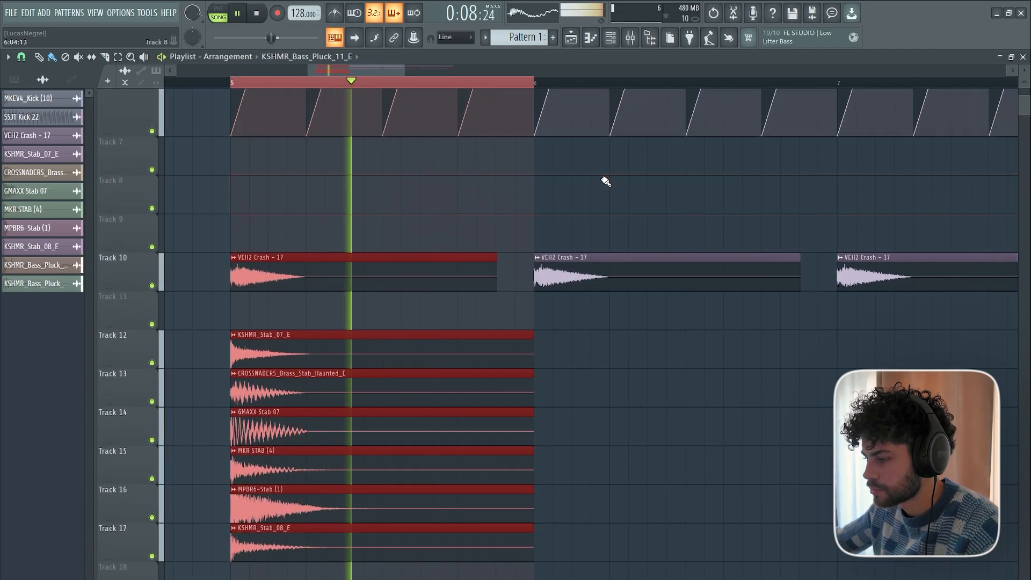
{"action": "key", "text": "ctrl+z"}
{"action": "key", "text": "space"}
{"action": "key", "text": "space"}
{"action": "scroll", "coordinate": [545, 196], "scroll_direction": "down", "scroll_amount": 4}
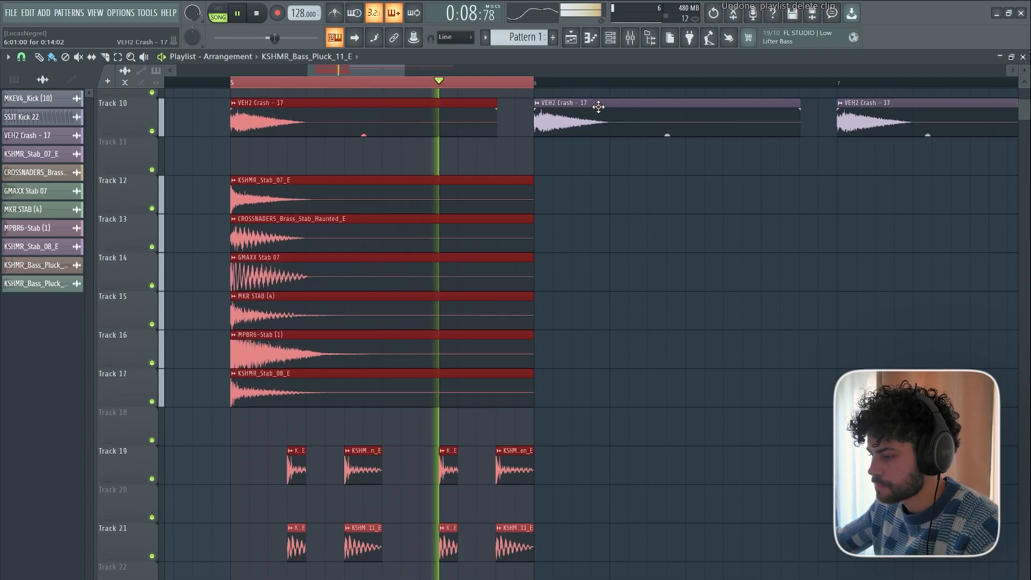
{"action": "key", "text": "space"}
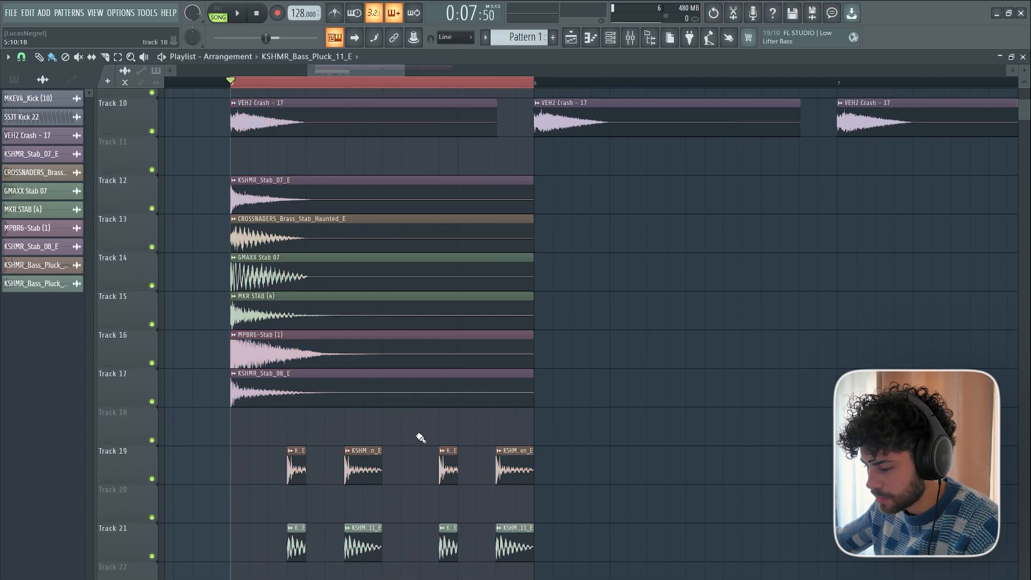
{"action": "scroll", "coordinate": [306, 232], "scroll_direction": "up", "scroll_amount": 9}
{"action": "scroll", "coordinate": [317, 123], "scroll_direction": "down", "scroll_amount": 11}
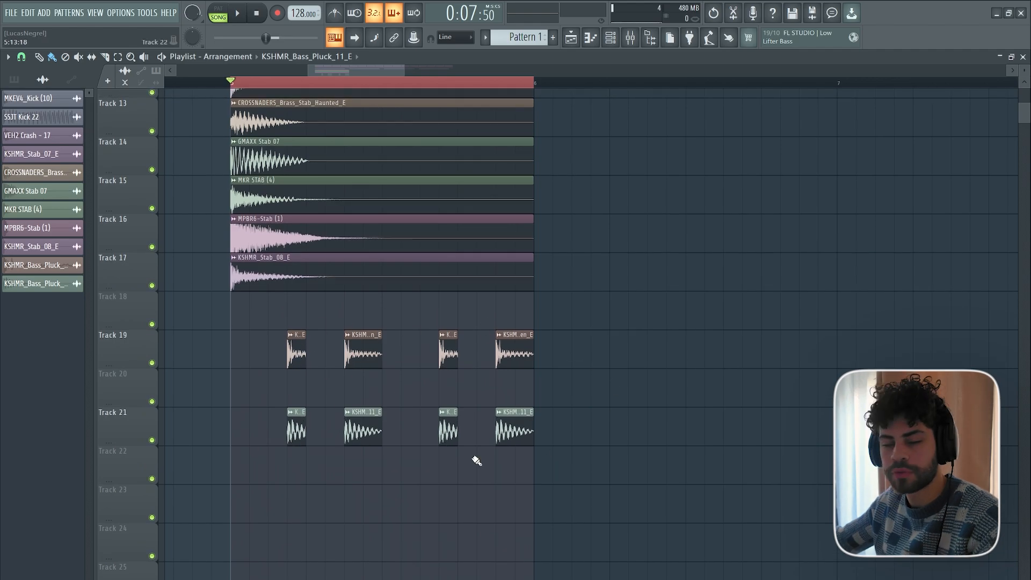
Add Fruity Blood Overdrive in the second effect slot of the Bus Bass Shot mixer track.
{"action": "double_click", "coordinate": [364, 353]}
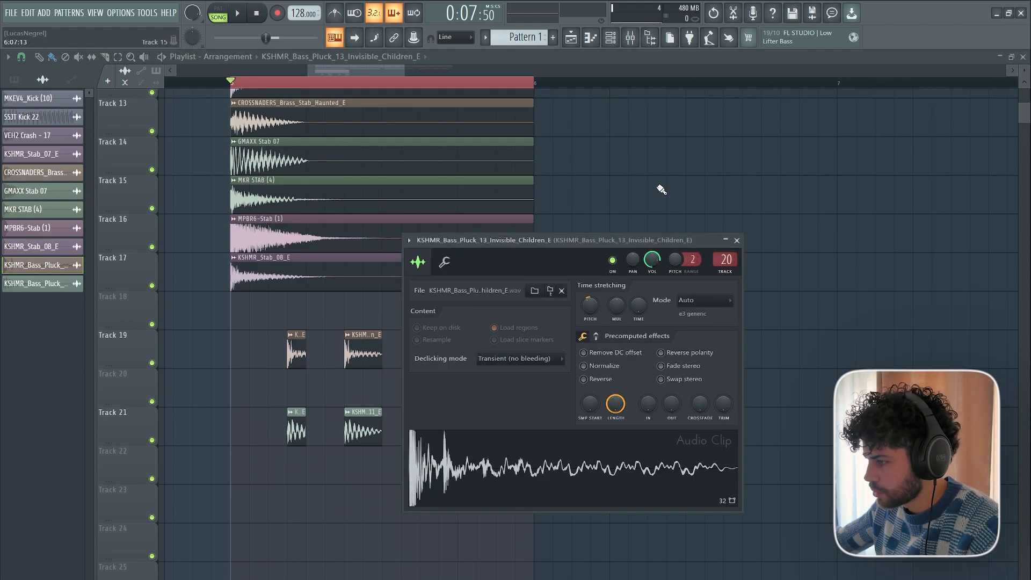
{"action": "key", "text": "Escape"}
{"action": "key", "text": "F9"}
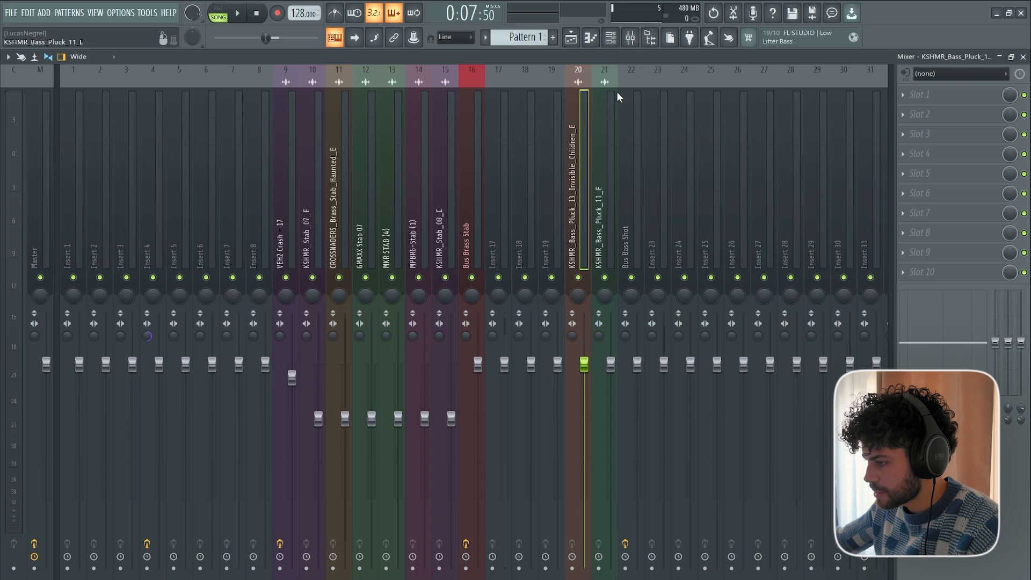
{"action": "left_click", "coordinate": [624, 94]}
{"action": "left_click", "coordinate": [919, 114]}
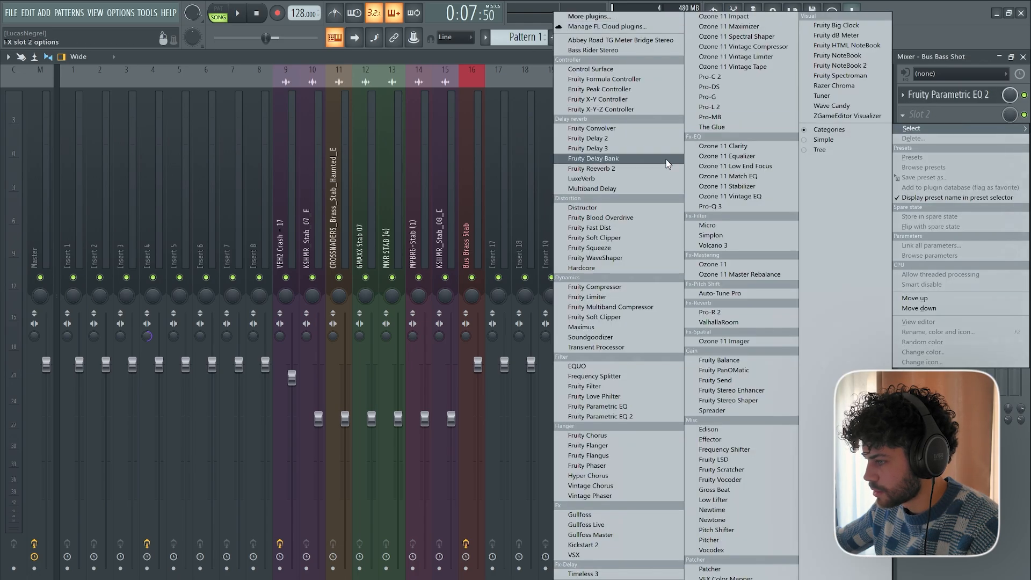
{"action": "left_click", "coordinate": [674, 216]}
Raise the overdrive's pre amp slightly during playback, lower the Bus Bass Shot fader to about -1.7 dB and return to the playlist.
{"action": "key", "text": "space"}
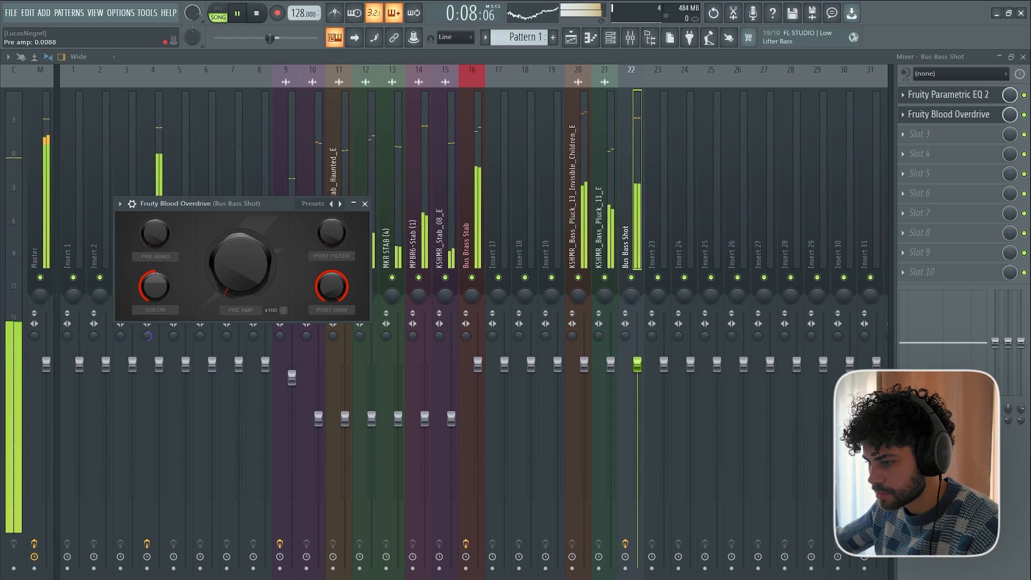
{"action": "left_click_drag", "start_coordinate": [241, 263], "coordinate": [240, 258]}
{"action": "left_click_drag", "start_coordinate": [637, 365], "coordinate": [637, 379]}
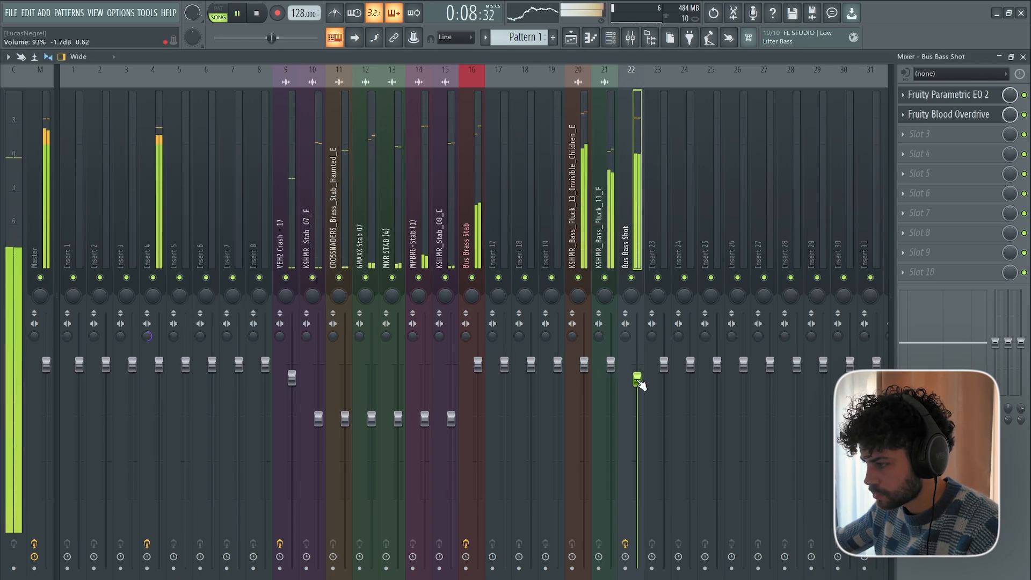
{"action": "left_click", "coordinate": [575, 41]}
{"action": "key", "text": "space"}
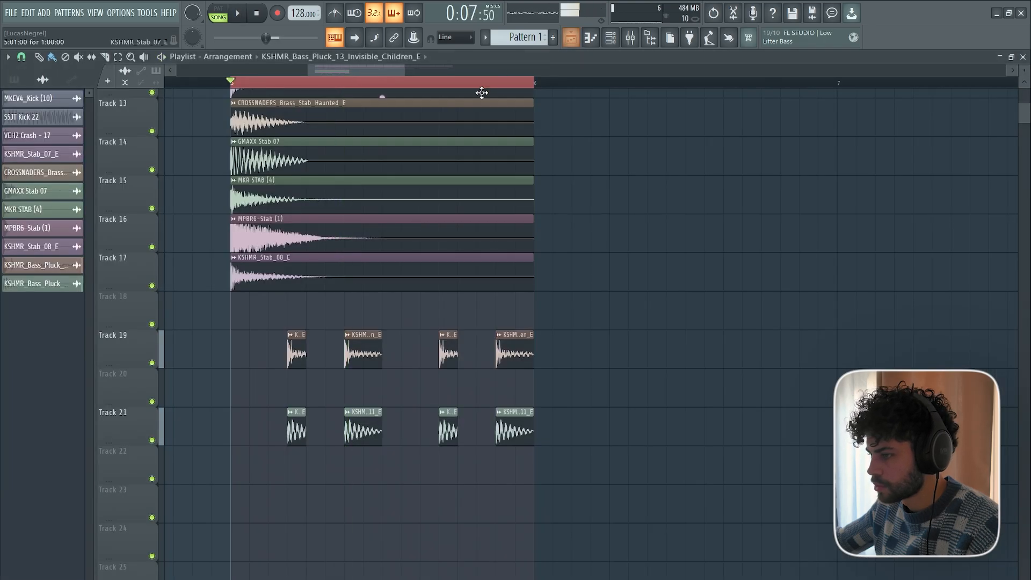
{"action": "scroll", "coordinate": [482, 93], "scroll_direction": "down", "scroll_amount": 4}
{"action": "scroll", "coordinate": [547, 360], "scroll_direction": "up", "scroll_amount": 5}
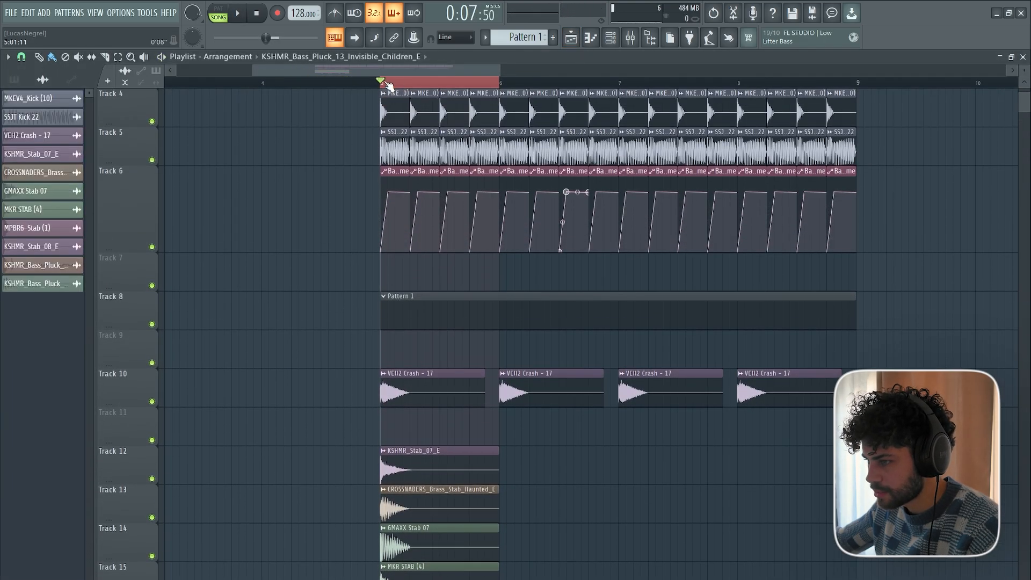
Add a Serum instrument channel to the channel rack and return to the playlist.
{"action": "scroll", "coordinate": [524, 82], "scroll_direction": "up", "scroll_amount": 5}
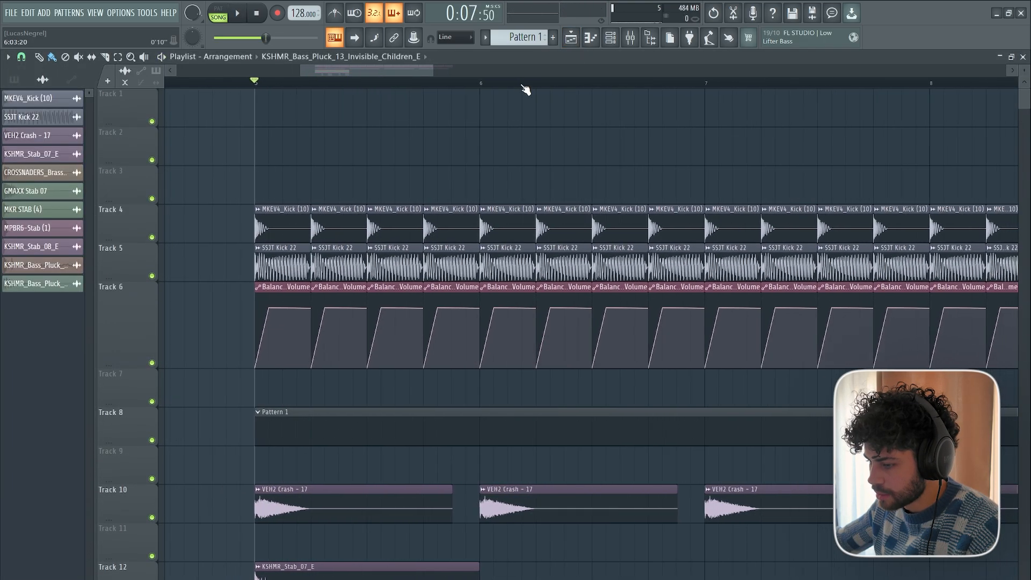
{"action": "scroll", "coordinate": [478, 150], "scroll_direction": "down", "scroll_amount": 2}
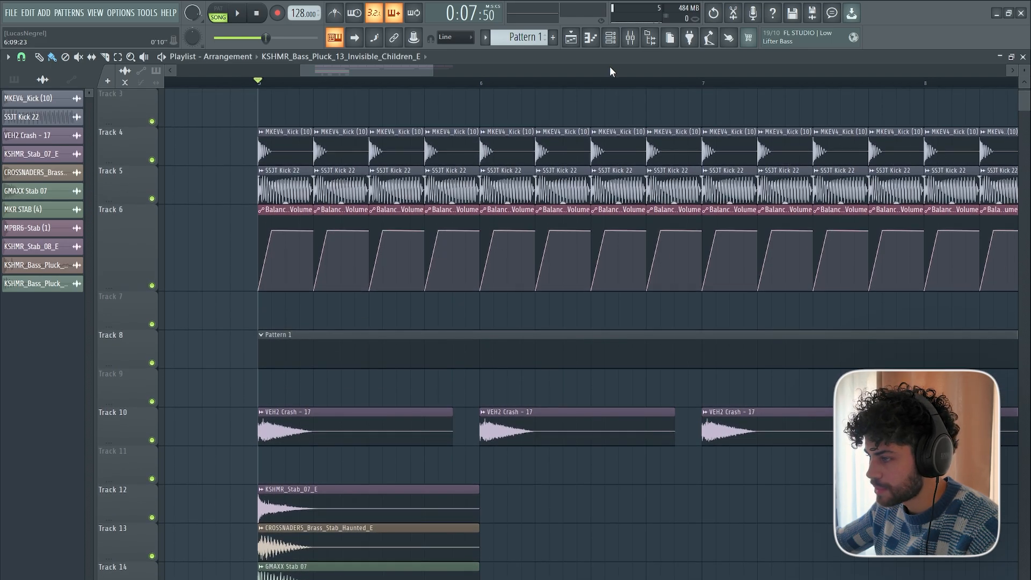
{"action": "left_click", "coordinate": [611, 39]}
{"action": "scroll", "coordinate": [430, 230], "scroll_direction": "down", "scroll_amount": 2}
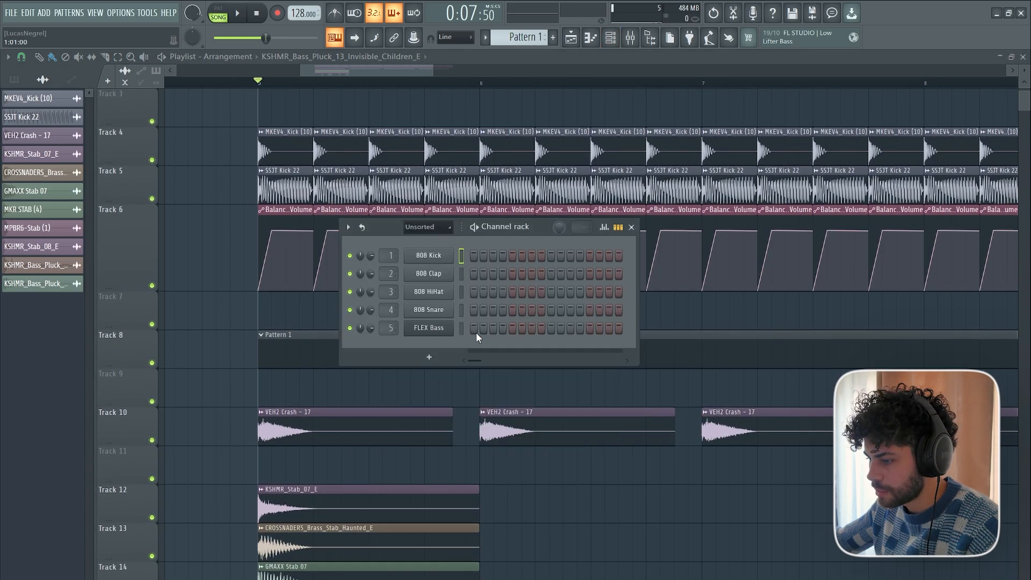
{"action": "left_click_drag", "start_coordinate": [378, 230], "coordinate": [512, 223]}
{"action": "left_click", "coordinate": [562, 349]}
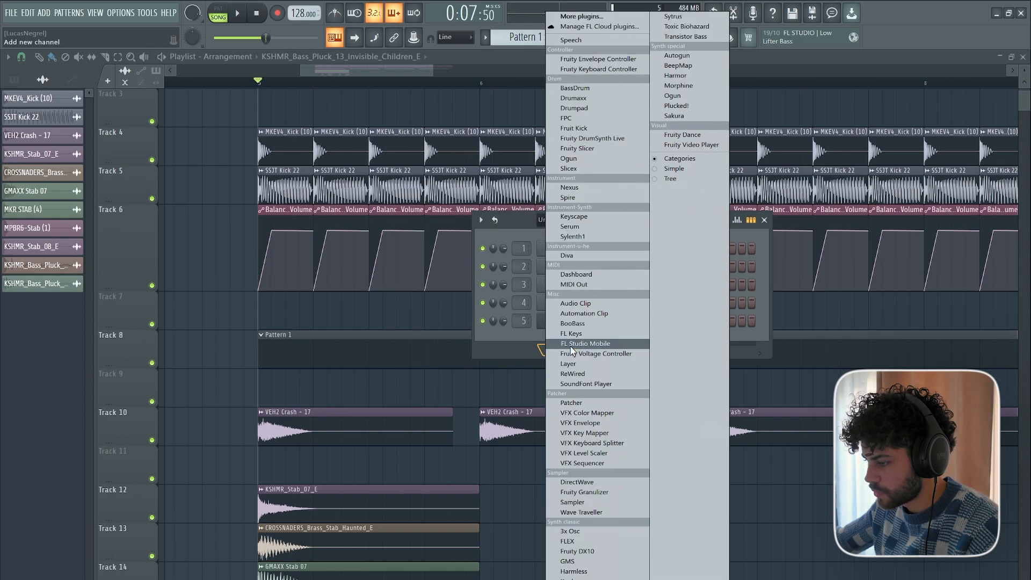
{"action": "left_click", "coordinate": [610, 228]}
{"action": "left_click", "coordinate": [453, 285]}
Place the KSHMR_Exhaust_10_Crowd, KSHMR_White_Noise_02 Exhaust and KSHMR Stadium Loop 08 samples on Tracks 24, 25 and 26 within bar 5.
{"action": "scroll", "coordinate": [430, 258], "scroll_direction": "down", "scroll_amount": 6}
{"action": "scroll", "coordinate": [419, 244], "scroll_direction": "down", "scroll_amount": 9}
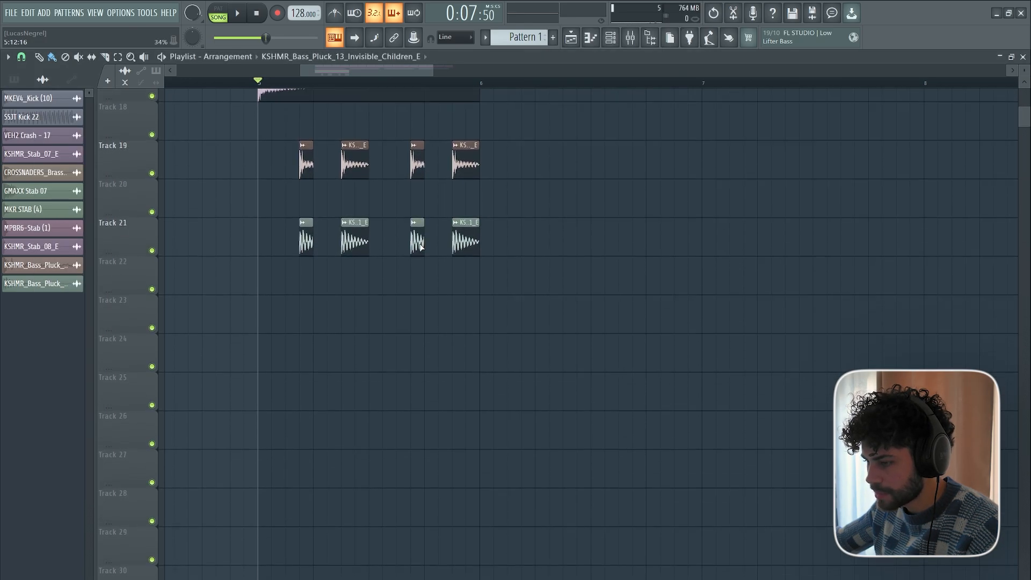
{"action": "scroll", "coordinate": [368, 283], "scroll_direction": "up", "scroll_amount": 12}
{"action": "scroll", "coordinate": [427, 394], "scroll_direction": "down", "scroll_amount": 9}
{"action": "scroll", "coordinate": [444, 391], "scroll_direction": "down", "scroll_amount": 1}
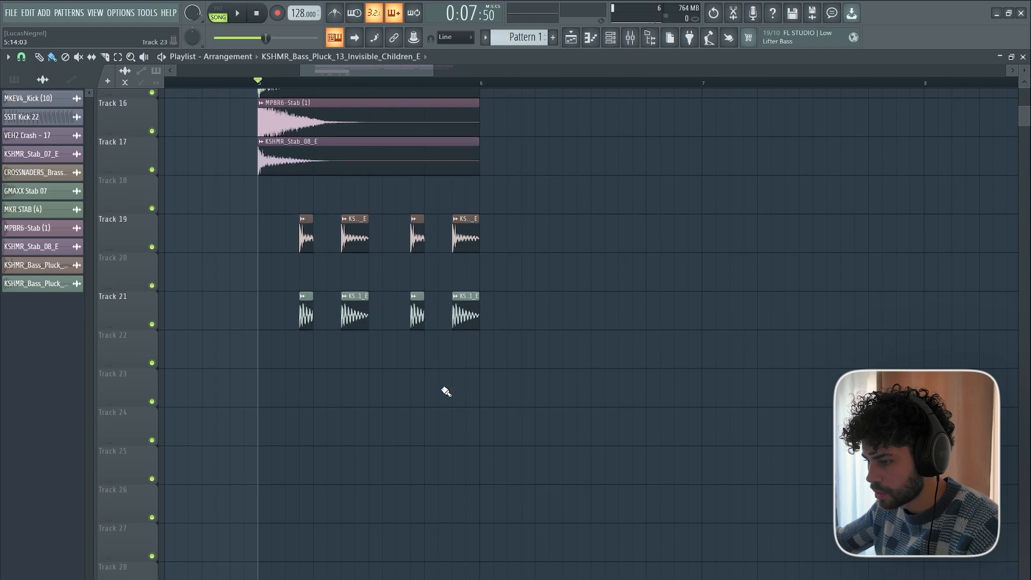
{"action": "scroll", "coordinate": [456, 215], "scroll_direction": "up", "scroll_amount": 2}
{"action": "scroll", "coordinate": [459, 86], "scroll_direction": "down", "scroll_amount": 4}
{"action": "left_click_drag", "start_coordinate": [496, 90], "coordinate": [502, 90]}
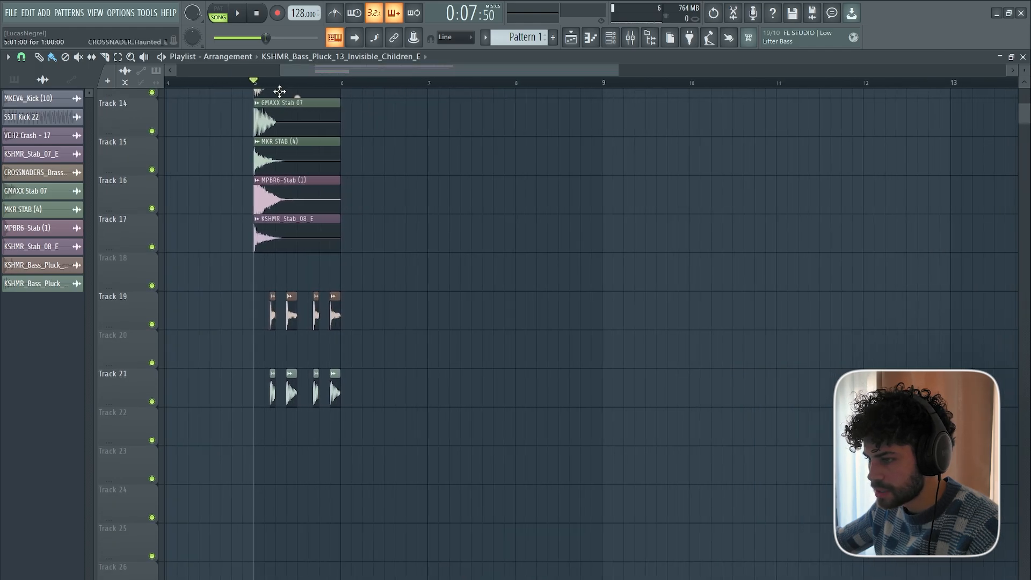
{"action": "scroll", "coordinate": [284, 84], "scroll_direction": "up", "scroll_amount": 4}
{"action": "left_click_drag", "start_coordinate": [294, 396], "coordinate": [293, 535]}
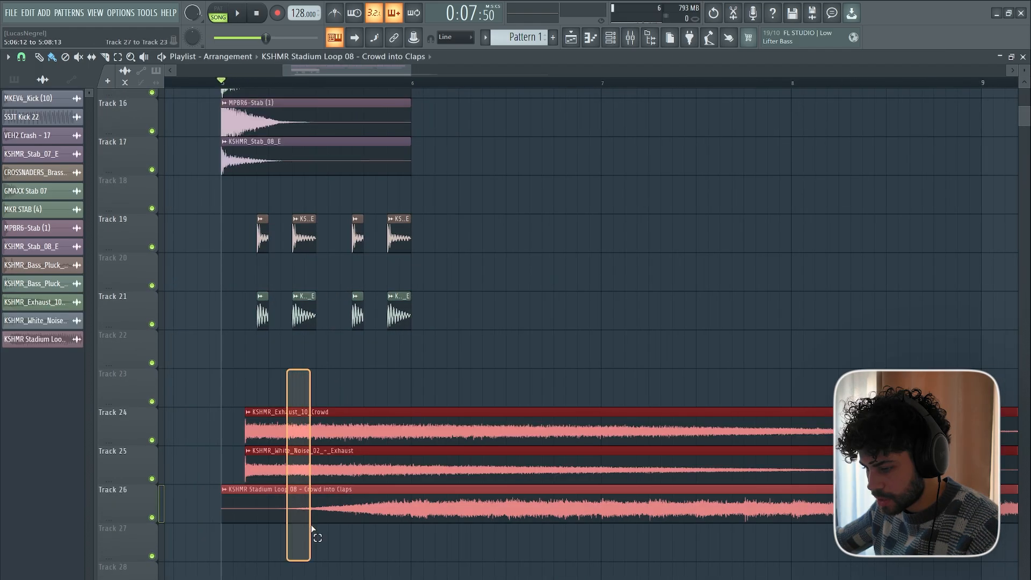
{"action": "left_click", "coordinate": [312, 531], "text": "ctrl"}
{"action": "left_click_drag", "start_coordinate": [293, 421], "coordinate": [315, 420]}
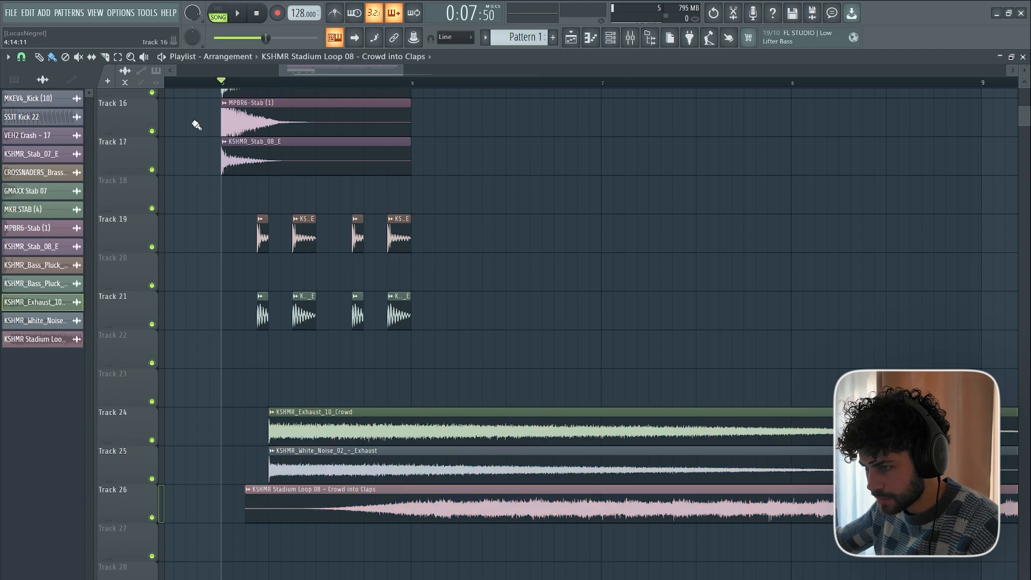
Adjust the channel volumes of the KSHMR_Exhaust_10_Crowd and KSHMR_White_Noise_02 Exhaust audio clips.
{"action": "scroll", "coordinate": [202, 93], "scroll_direction": "up", "scroll_amount": 5}
{"action": "scroll", "coordinate": [203, 92], "scroll_direction": "up", "scroll_amount": 3}
{"action": "scroll", "coordinate": [231, 158], "scroll_direction": "down", "scroll_amount": 6}
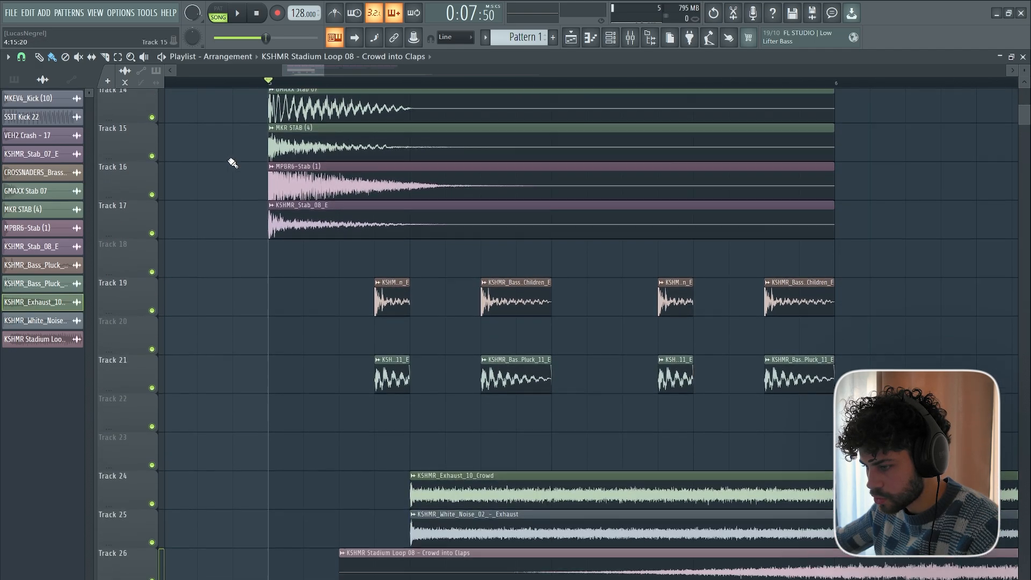
{"action": "scroll", "coordinate": [327, 72], "scroll_direction": "down", "scroll_amount": 3}
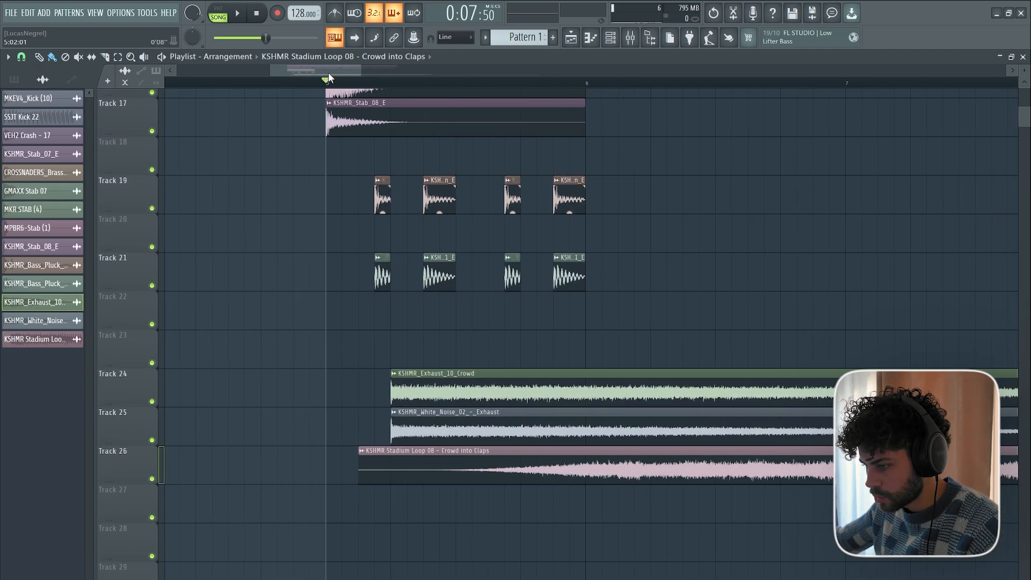
{"action": "double_click", "coordinate": [342, 394]}
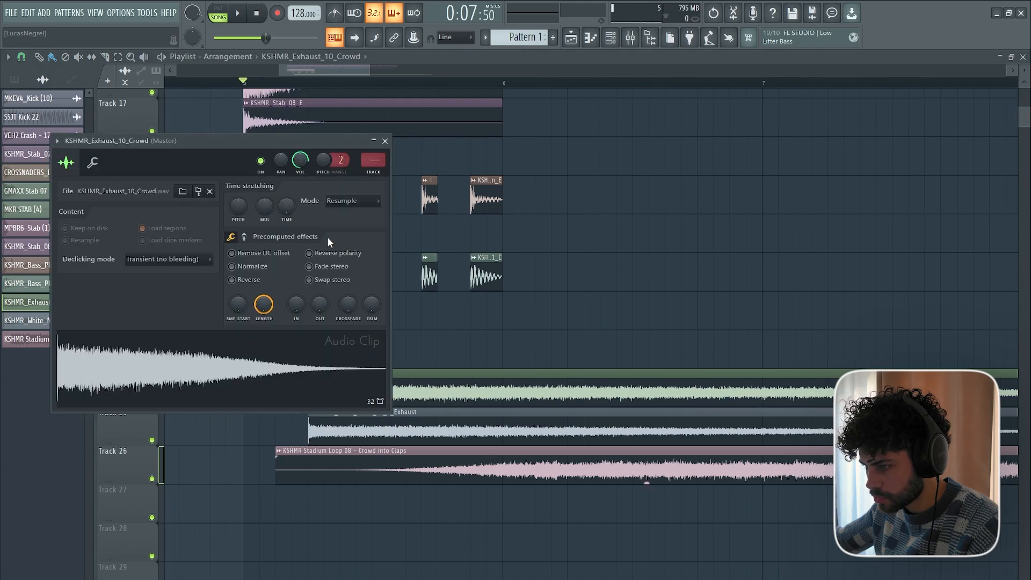
{"action": "left_click_drag", "start_coordinate": [298, 167], "coordinate": [298, 168]}
{"action": "key", "text": "Escape"}
{"action": "double_click", "coordinate": [352, 420]}
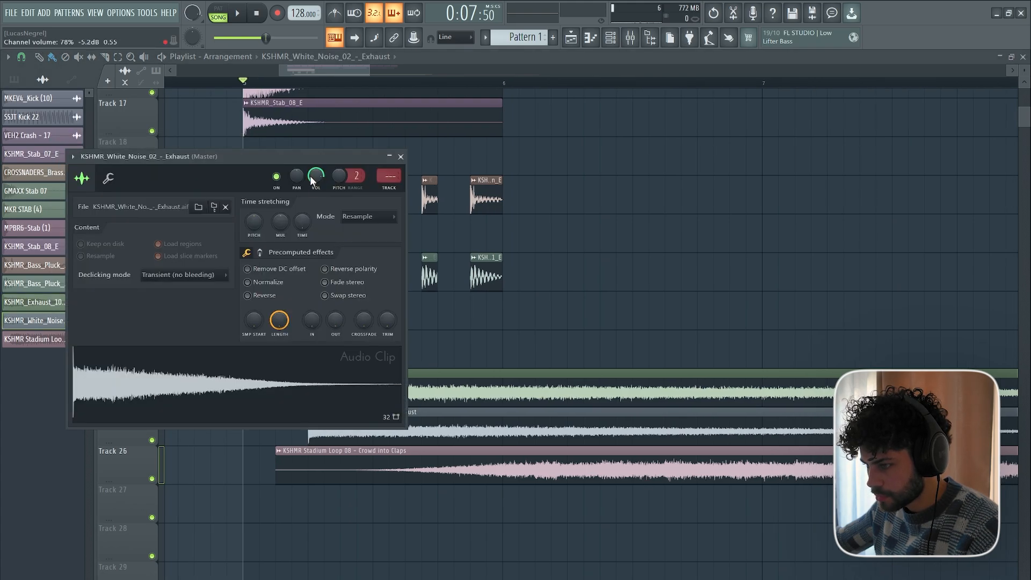
{"action": "key", "text": "Escape"}
Set the sample start offset of the KSHMR Stadium Loop 08 clip to about 11% to skip its fade-in.
{"action": "double_click", "coordinate": [349, 464]}
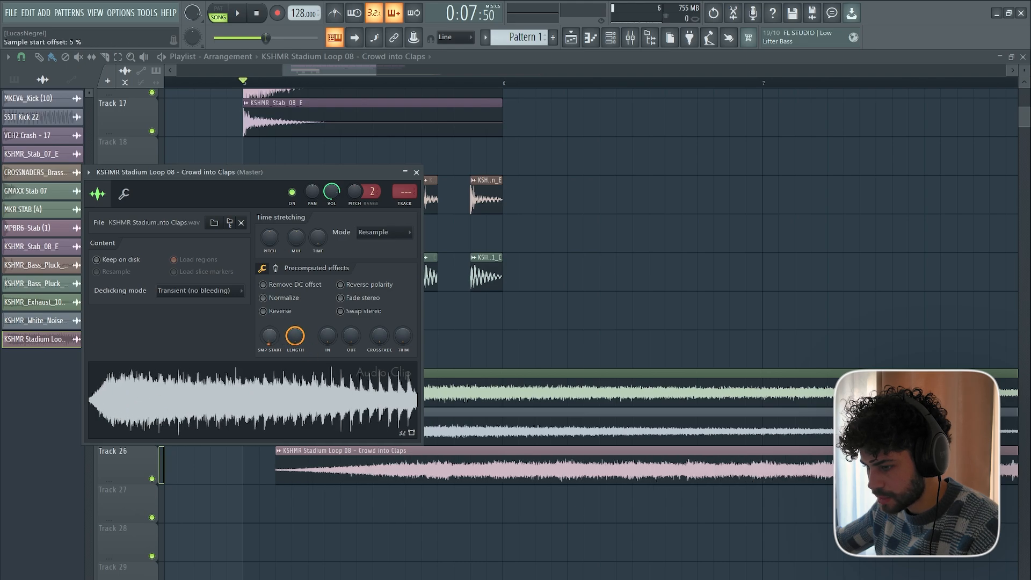
{"action": "left_click_drag", "start_coordinate": [199, 170], "coordinate": [665, 108]}
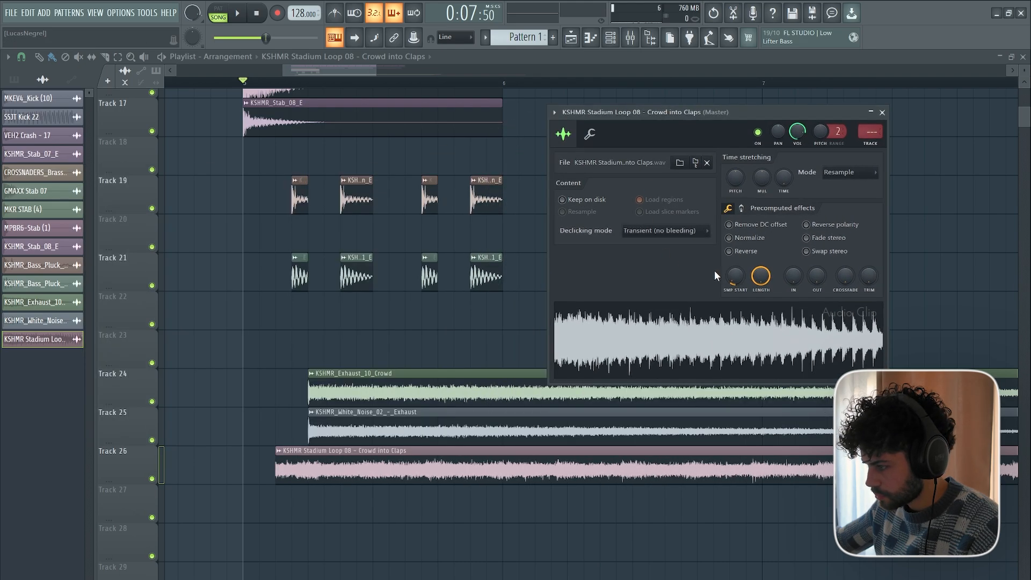
{"action": "left_click_drag", "start_coordinate": [734, 283], "coordinate": [735, 253]}
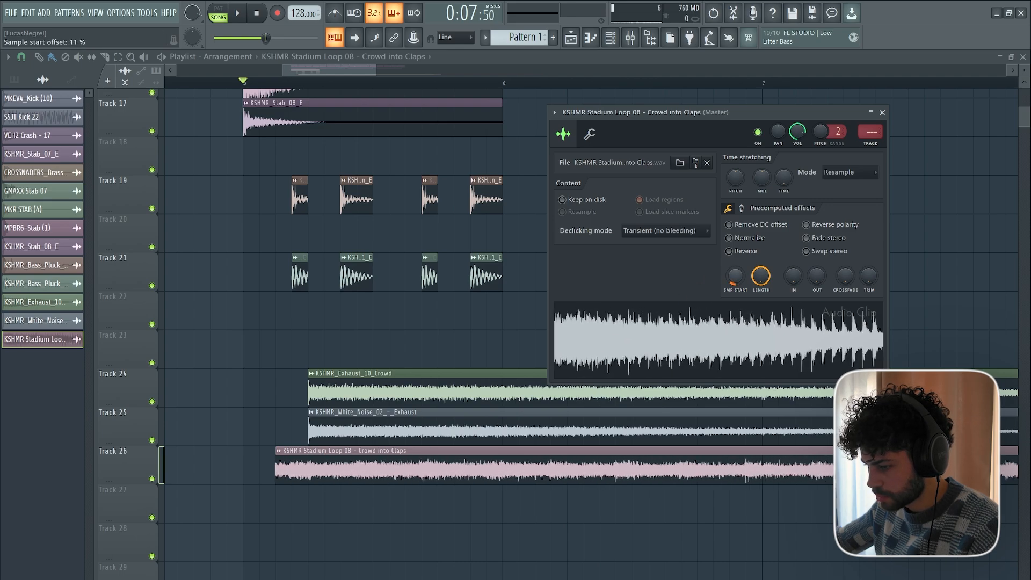
Move the Stadium Loop 08 clip to 5:05:00, aligned with the exhaust clips on Tracks 24 and 25, and lower its channel volume.
{"action": "left_click_drag", "start_coordinate": [308, 480], "coordinate": [343, 481]}
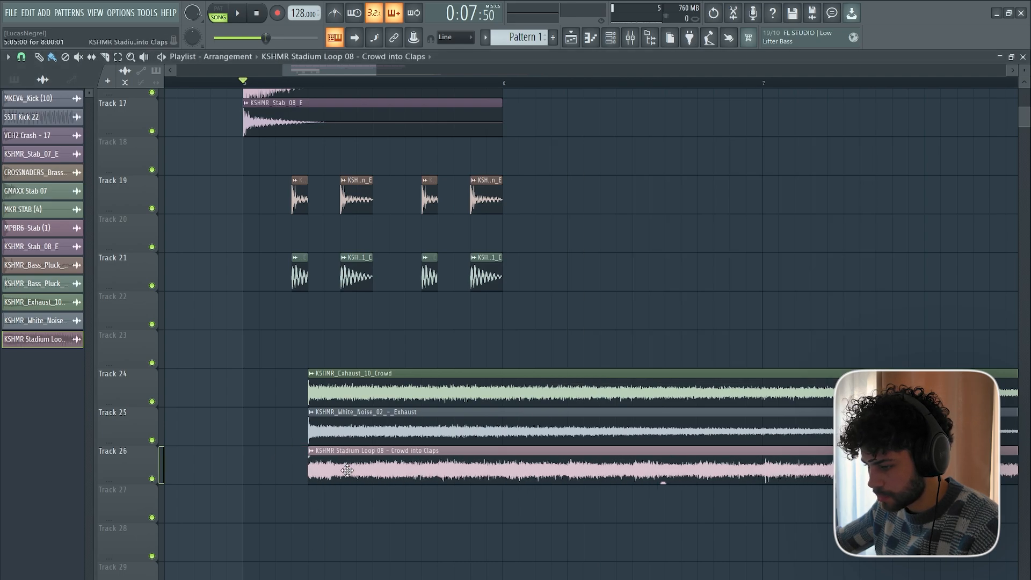
{"action": "double_click", "coordinate": [662, 481]}
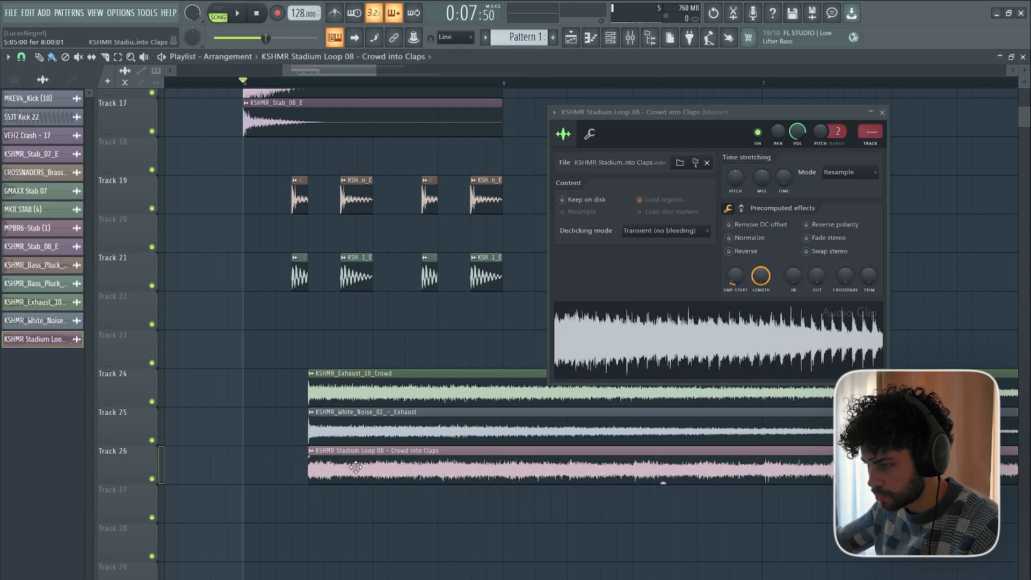
{"action": "right_click", "coordinate": [927, 176]}
Solo Tracks 24, 25 and 26 in turn and play each from the start of its clip.
{"action": "right_click", "coordinate": [143, 404]}
{"action": "left_click", "coordinate": [142, 400]}
{"action": "right_click", "coordinate": [151, 401]}
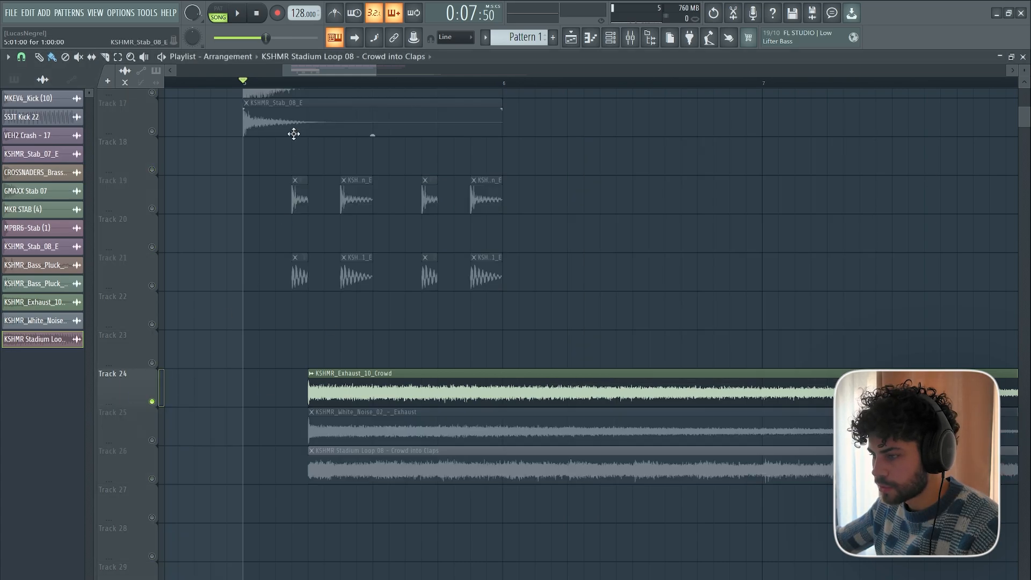
{"action": "left_click", "coordinate": [307, 82]}
{"action": "key", "text": "space"}
{"action": "key", "text": "space"}
{"action": "right_click", "coordinate": [152, 440]}
{"action": "key", "text": "space"}
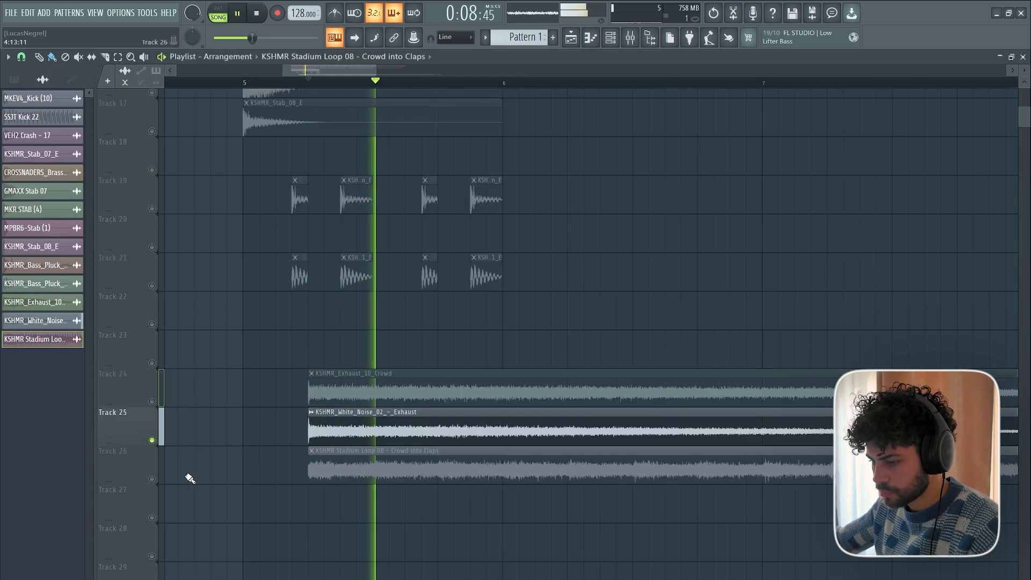
{"action": "key", "text": "space"}
{"action": "right_click", "coordinate": [152, 478]}
{"action": "key", "text": "space"}
{"action": "key", "text": "space"}
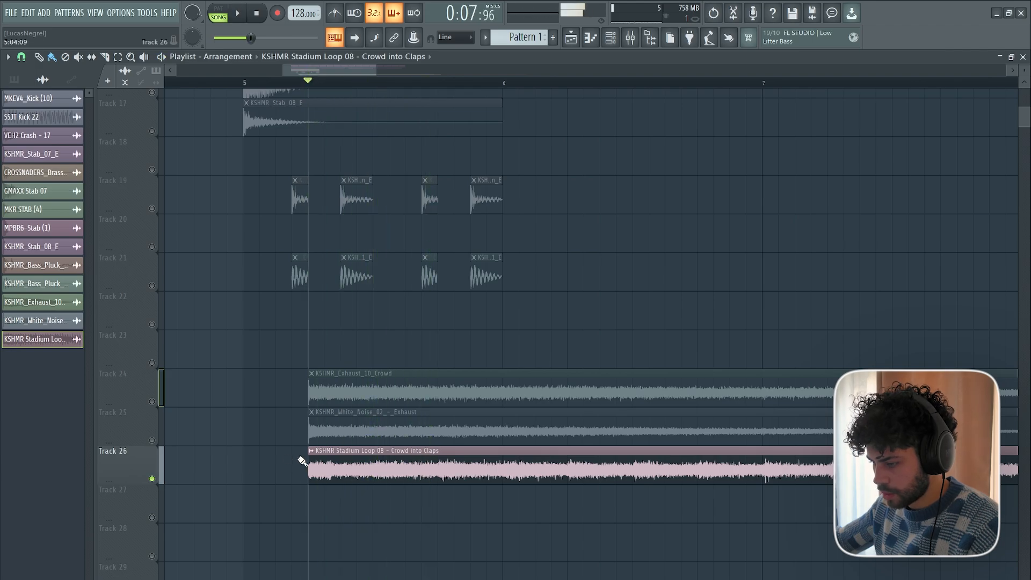
Trim the end of the Stadium Loop 08 clip on Track 26 back to bar 13.
{"action": "double_click", "coordinate": [364, 472]}
{"action": "key", "text": "Escape"}
{"action": "scroll", "coordinate": [436, 80], "scroll_direction": "down", "scroll_amount": 3}
{"action": "scroll", "coordinate": [432, 89], "scroll_direction": "down", "scroll_amount": 5}
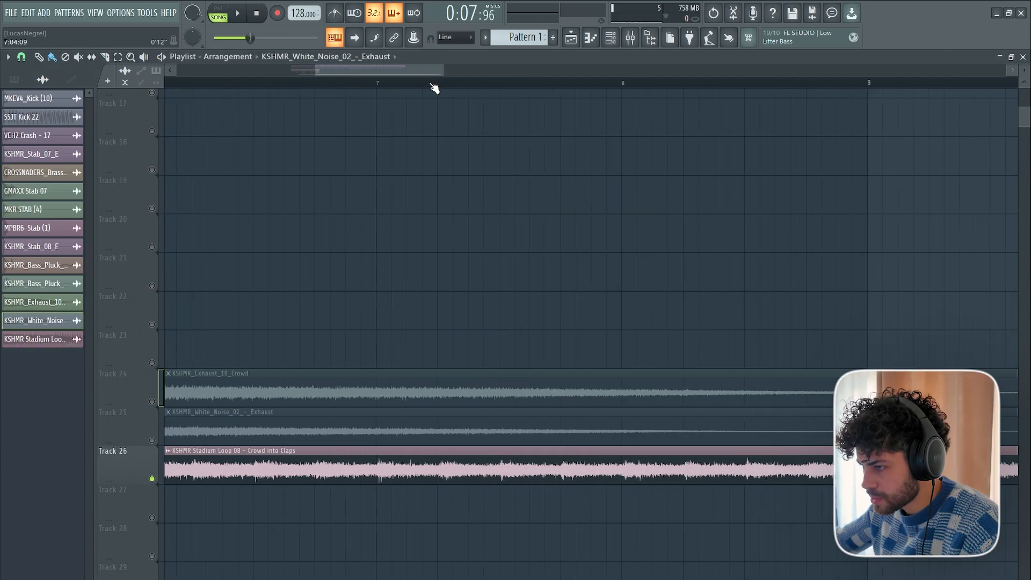
{"action": "scroll", "coordinate": [284, 176], "scroll_direction": "up", "scroll_amount": 2}
{"action": "scroll", "coordinate": [698, 455], "scroll_direction": "down", "scroll_amount": 2}
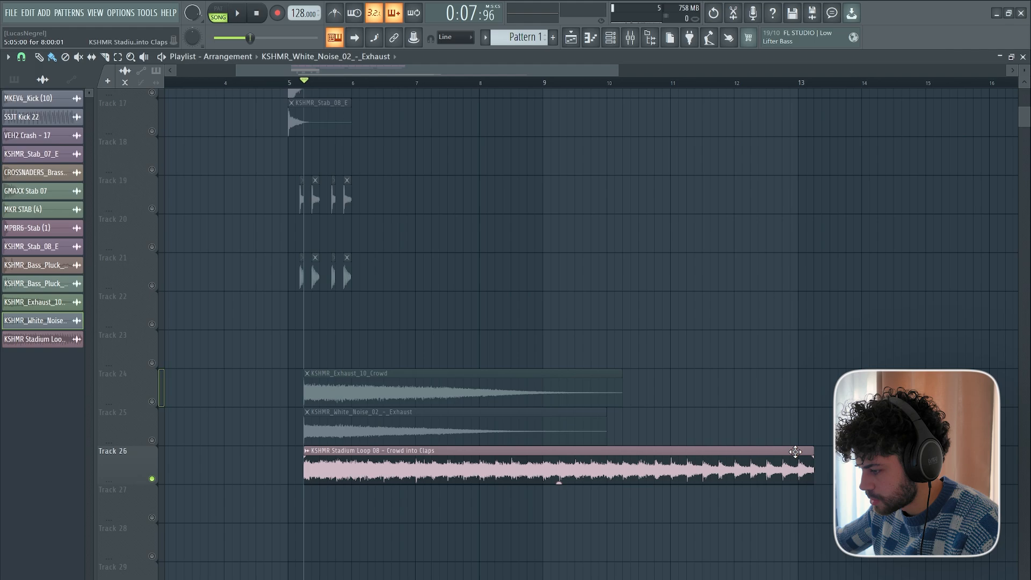
{"action": "left_click_drag", "start_coordinate": [813, 450], "coordinate": [793, 447]}
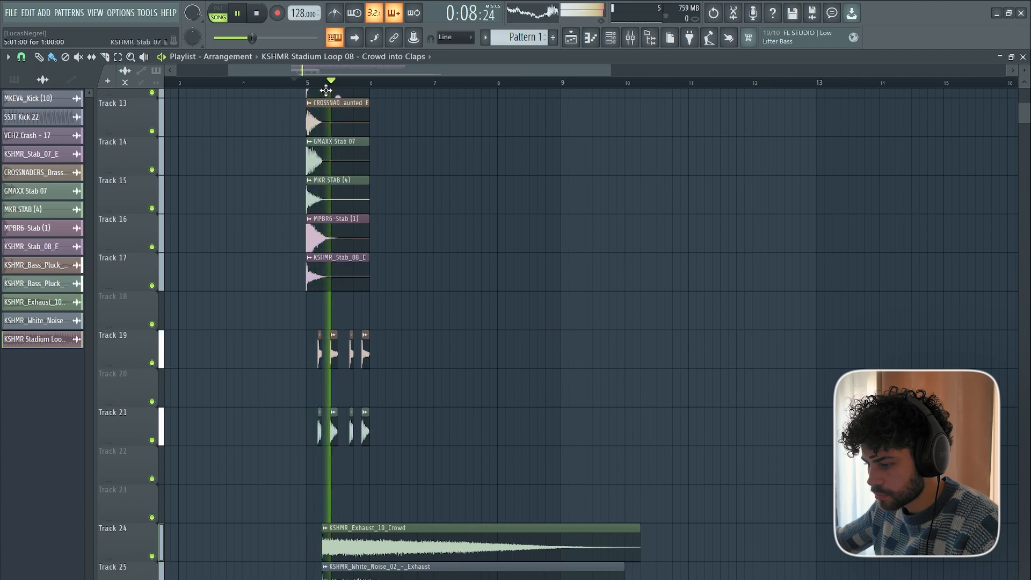
Select the bass pluck clips on Tracks 19 and 21 and duplicate them three times to fill bars 6 to 8.
{"action": "scroll", "coordinate": [403, 376], "scroll_direction": "down", "scroll_amount": 3}
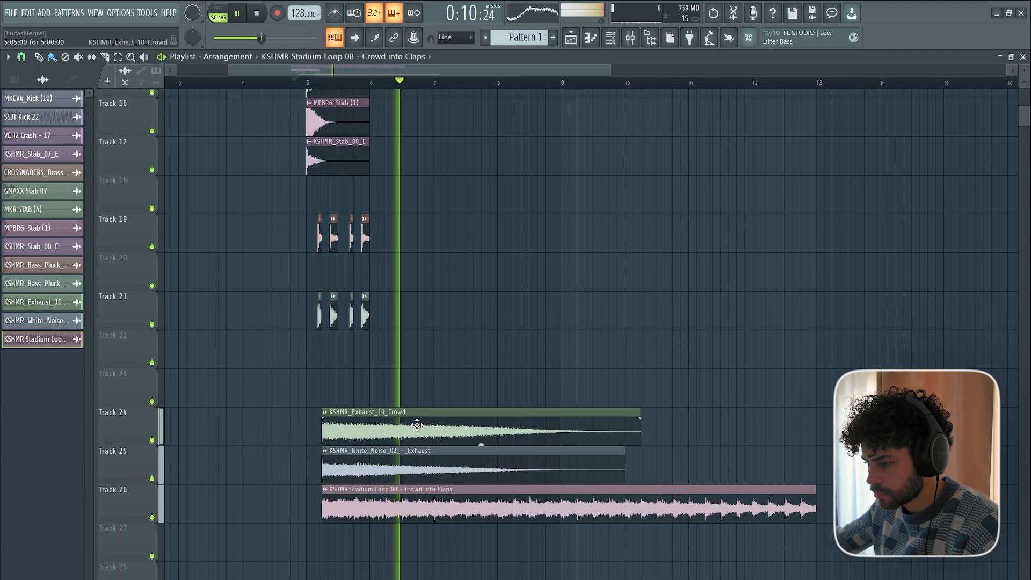
{"action": "scroll", "coordinate": [449, 385], "scroll_direction": "up", "scroll_amount": 8}
{"action": "scroll", "coordinate": [449, 385], "scroll_direction": "down", "scroll_amount": 9}
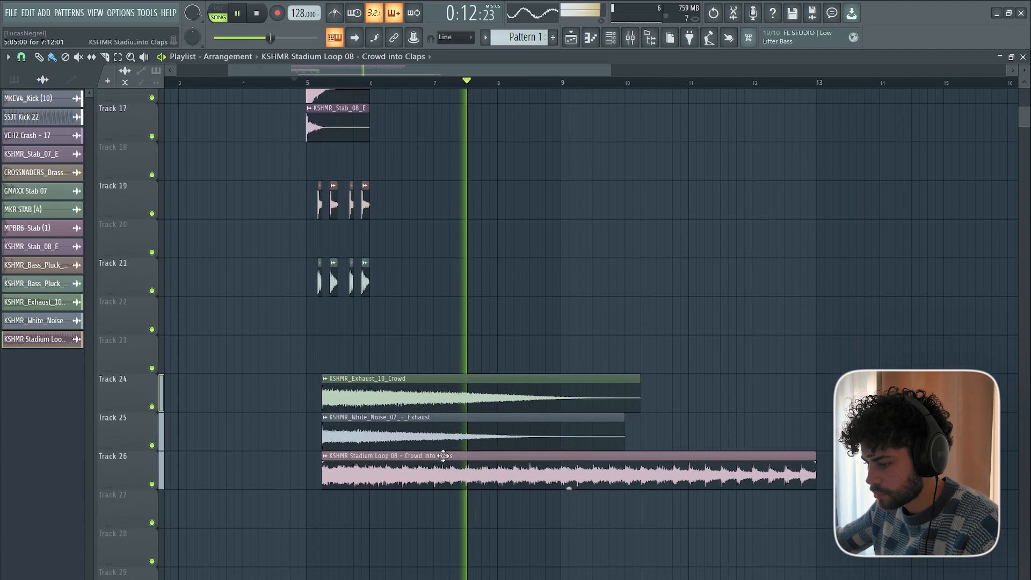
{"action": "left_click_drag", "start_coordinate": [412, 507], "coordinate": [271, 403]}
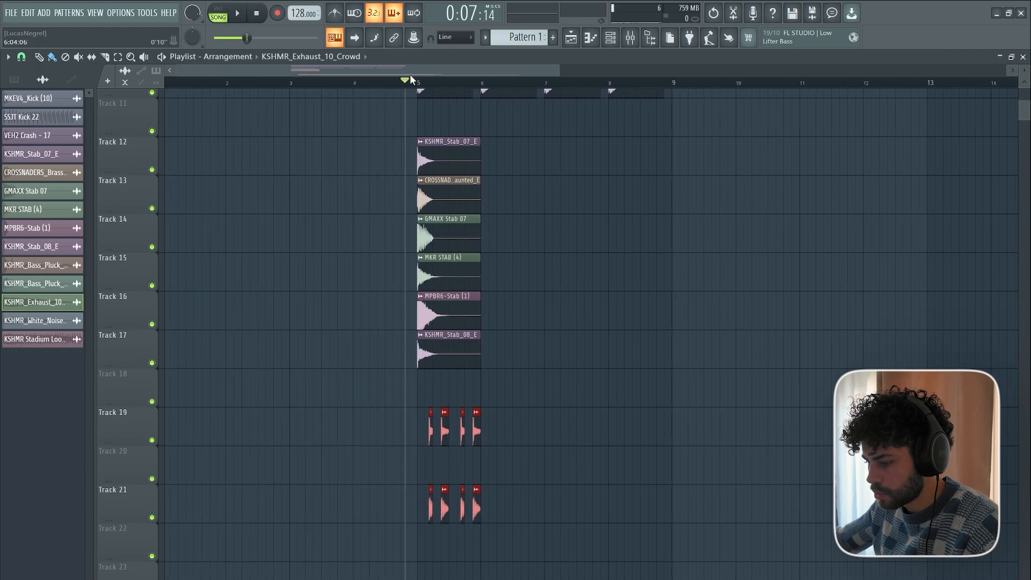
{"action": "key", "text": "ctrl+b"}
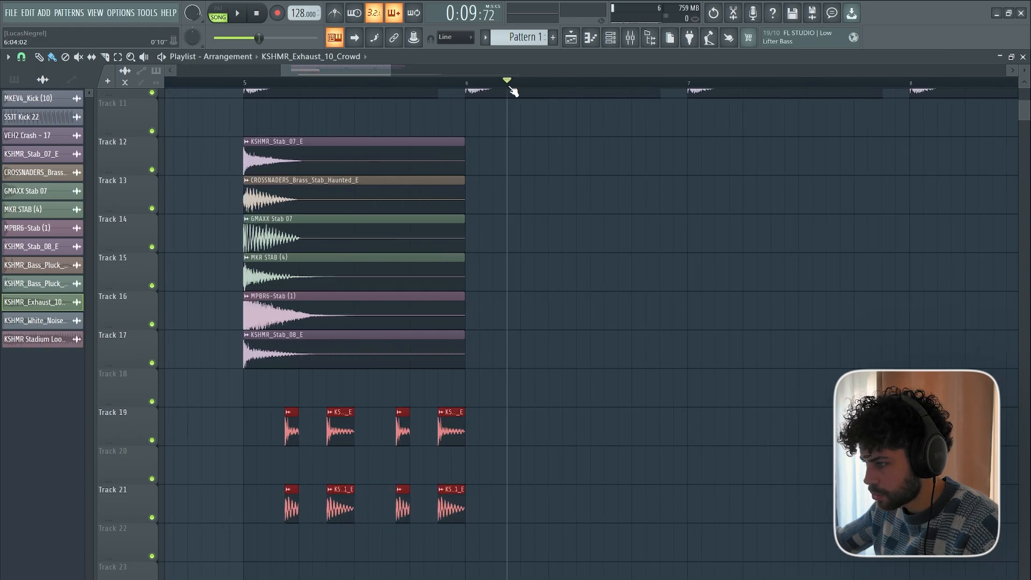
{"action": "key", "text": "ctrl+b"}
{"action": "scroll", "coordinate": [733, 83], "scroll_direction": "down", "scroll_amount": 3}
{"action": "left_click", "coordinate": [865, 83]}
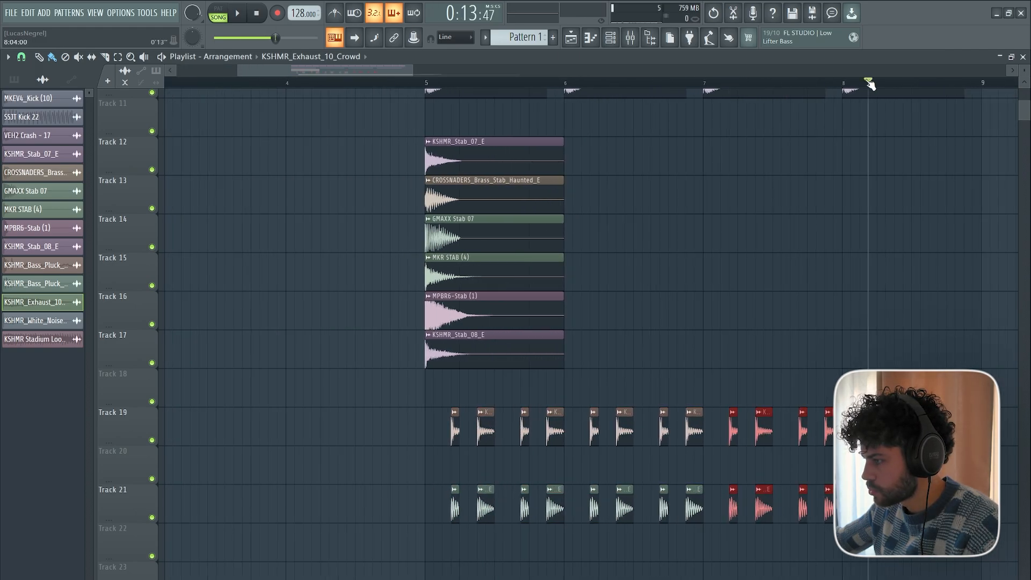
{"action": "scroll", "coordinate": [429, 80], "scroll_direction": "right", "scroll_amount": 3}
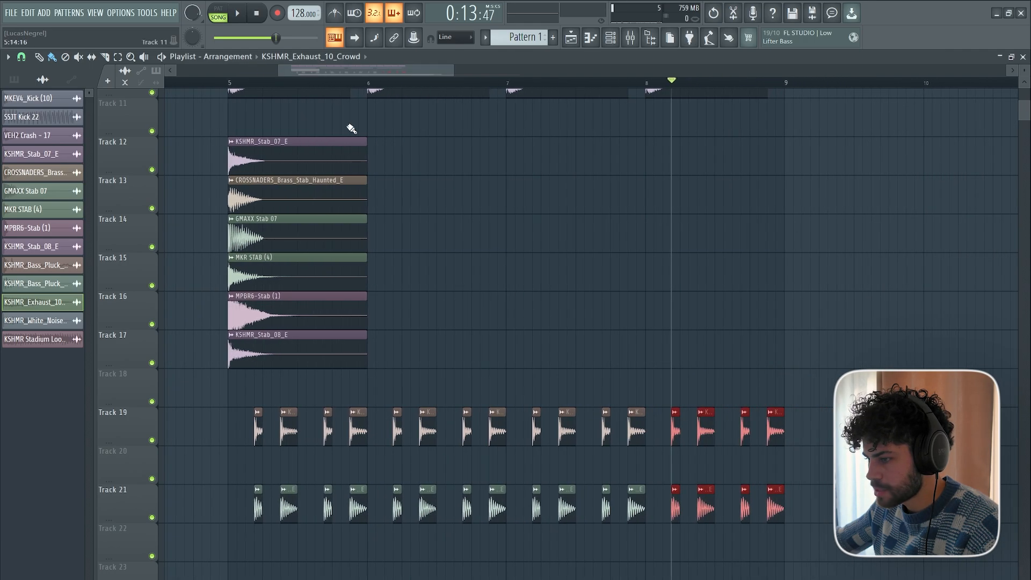
Duplicate the bar 5 stab clips on Tracks 12 to 17 three times to fill bars 6 to 8, then clear the selection.
{"action": "left_click_drag", "start_coordinate": [411, 363], "coordinate": [254, 173]}
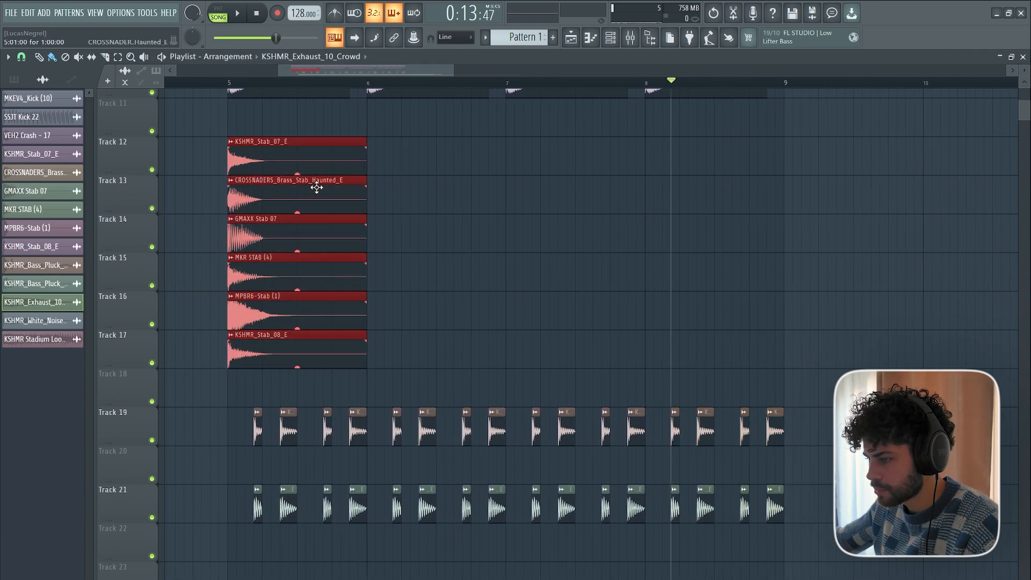
{"action": "scroll", "coordinate": [317, 188], "scroll_direction": "up", "scroll_amount": 3}
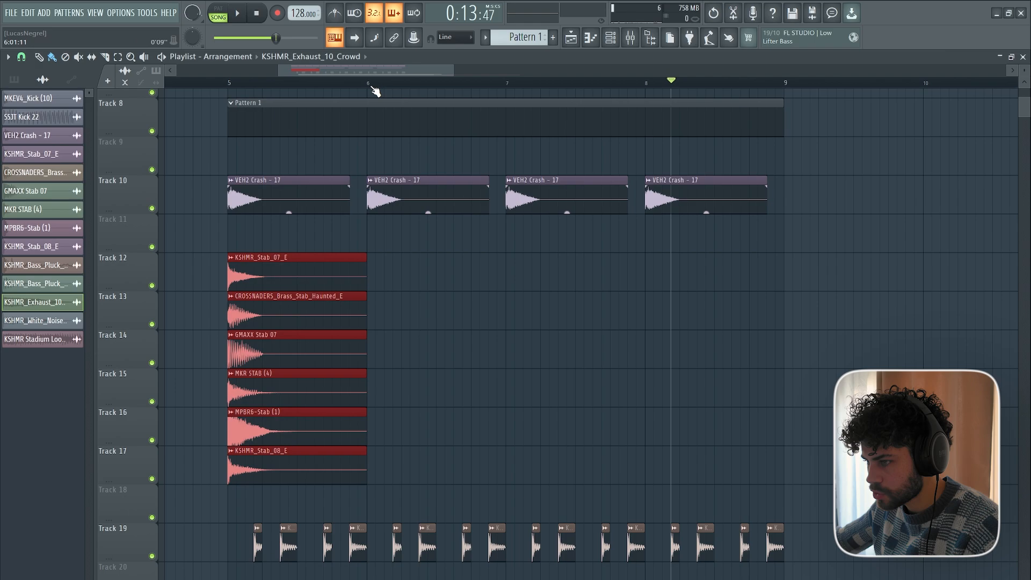
{"action": "key", "text": "ctrl+b"}
{"action": "key", "text": "ctrl+b"}
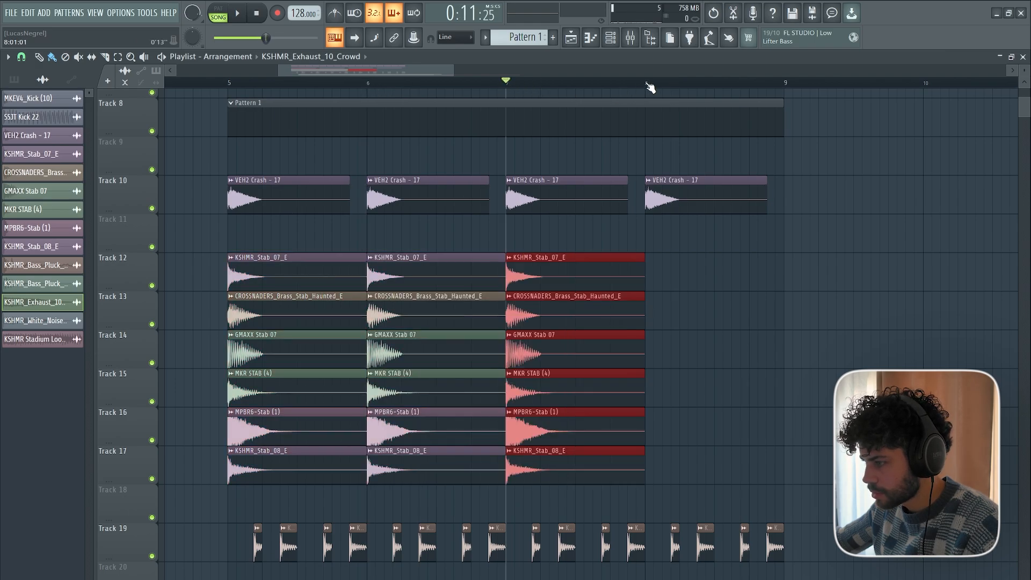
{"action": "key", "text": "ctrl+b"}
{"action": "left_click", "coordinate": [188, 184]}
{"action": "scroll", "coordinate": [211, 145], "scroll_direction": "up", "scroll_amount": 6}
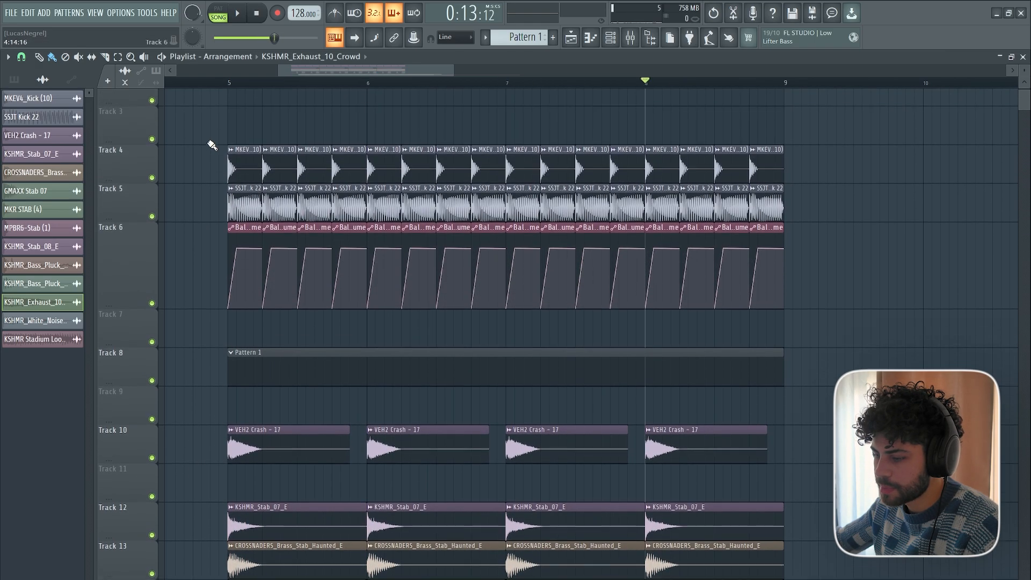
{"action": "scroll", "coordinate": [212, 145], "scroll_direction": "down", "scroll_amount": 9}
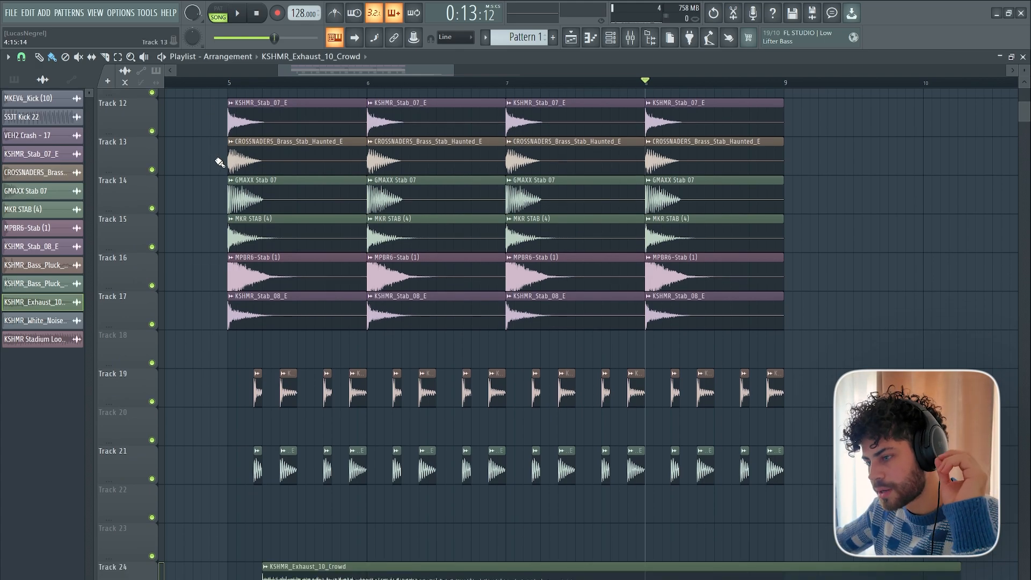
{"action": "scroll", "coordinate": [218, 164], "scroll_direction": "up", "scroll_amount": 2}
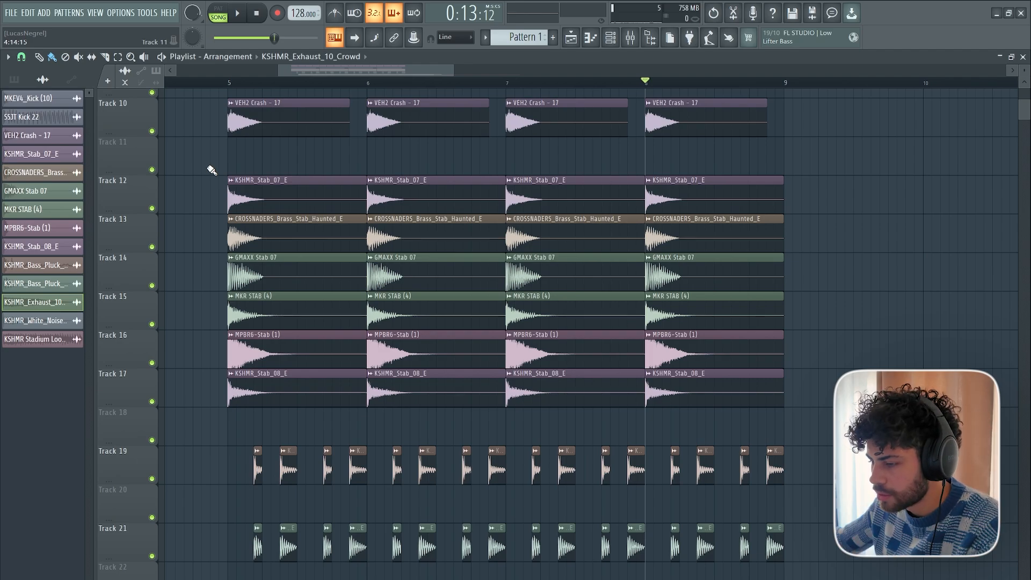
Look over the clips in bars 5 to 8, from the kicks on Track 4 down to the bass plucks on Track 21.
{"action": "scroll", "coordinate": [212, 167], "scroll_direction": "up", "scroll_amount": 2}
{"action": "scroll", "coordinate": [214, 175], "scroll_direction": "down", "scroll_amount": 3}
{"action": "scroll", "coordinate": [233, 127], "scroll_direction": "down", "scroll_amount": 3}
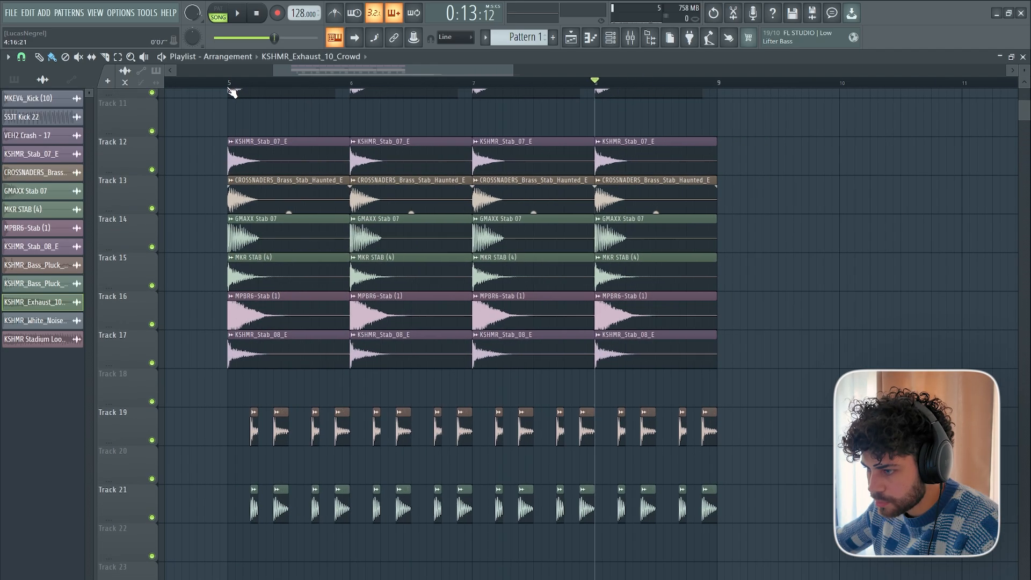
{"action": "scroll", "coordinate": [220, 148], "scroll_direction": "up", "scroll_amount": 9}
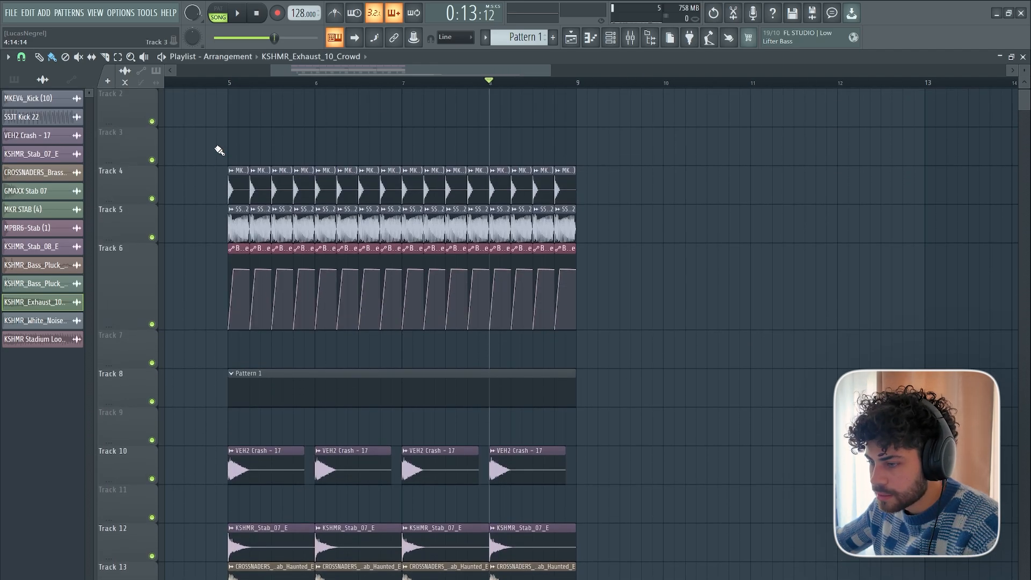
{"action": "scroll", "coordinate": [220, 149], "scroll_direction": "down", "scroll_amount": 4}
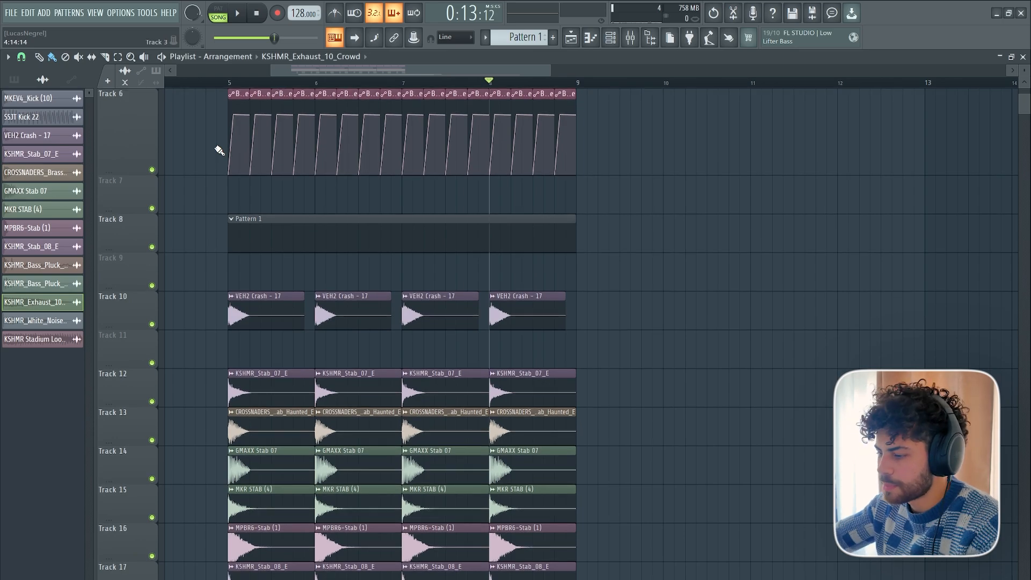
{"action": "scroll", "coordinate": [219, 151], "scroll_direction": "down", "scroll_amount": 6}
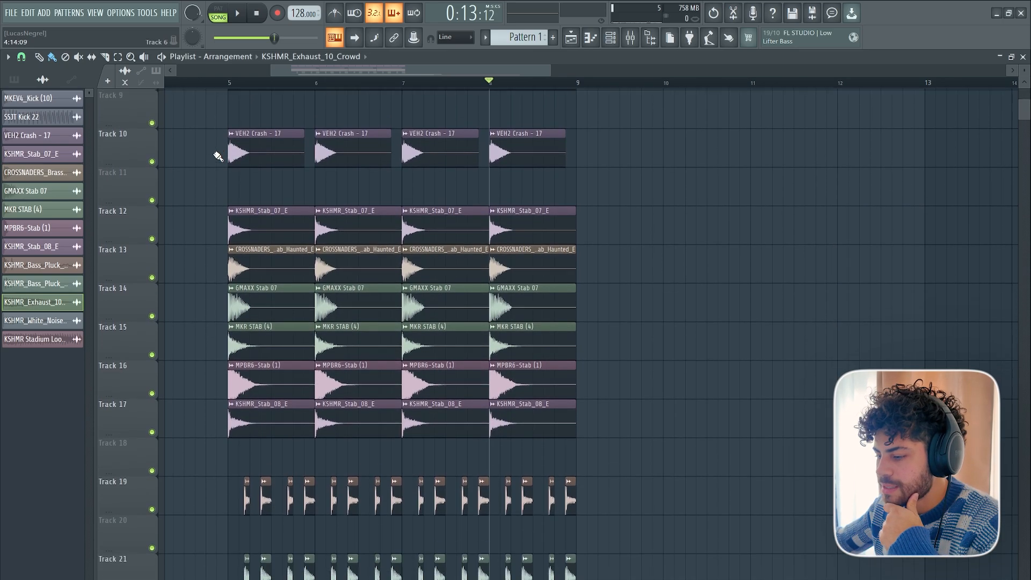
{"action": "scroll", "coordinate": [218, 156], "scroll_direction": "up", "scroll_amount": 3}
{"action": "scroll", "coordinate": [218, 156], "scroll_direction": "up", "scroll_amount": 2}
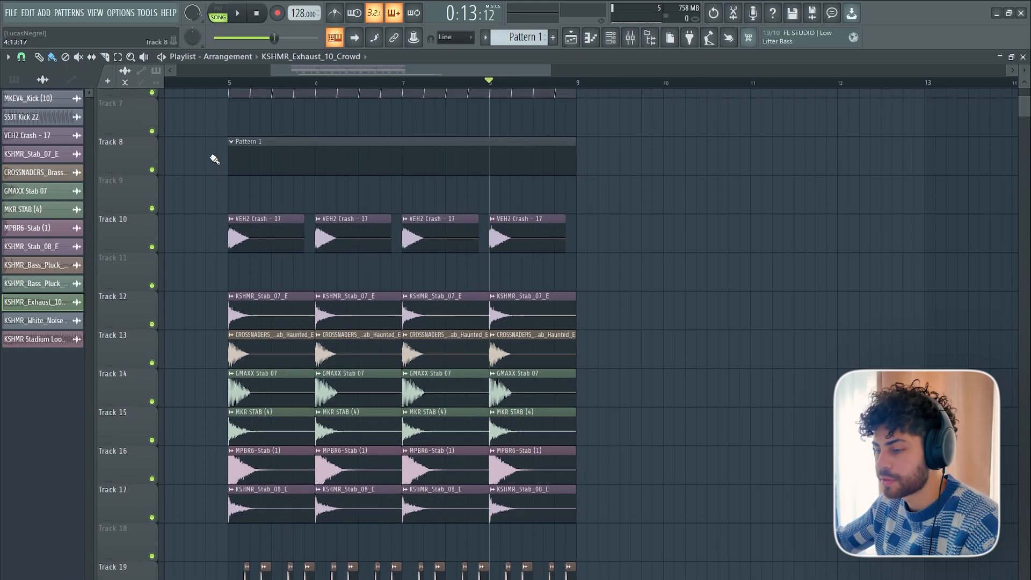
{"action": "scroll", "coordinate": [231, 91], "scroll_direction": "left", "scroll_amount": 1}
{"action": "scroll", "coordinate": [233, 89], "scroll_direction": "up", "scroll_amount": 5}
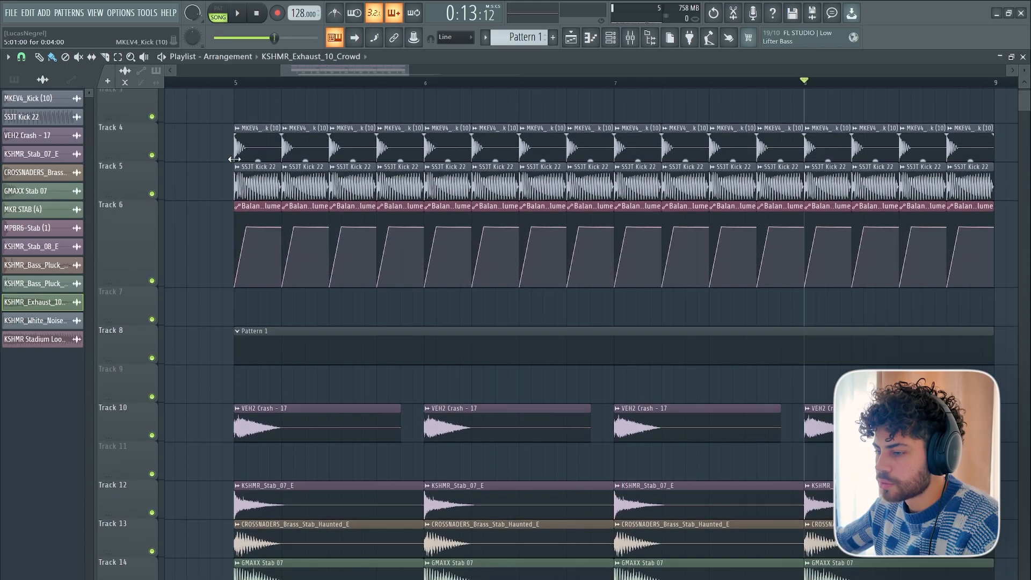
Play the full arrangement from just before bar 5 and follow the stab and bass pluck tracks.
{"action": "scroll", "coordinate": [236, 86], "scroll_direction": "down", "scroll_amount": 2}
{"action": "left_click", "coordinate": [230, 83]}
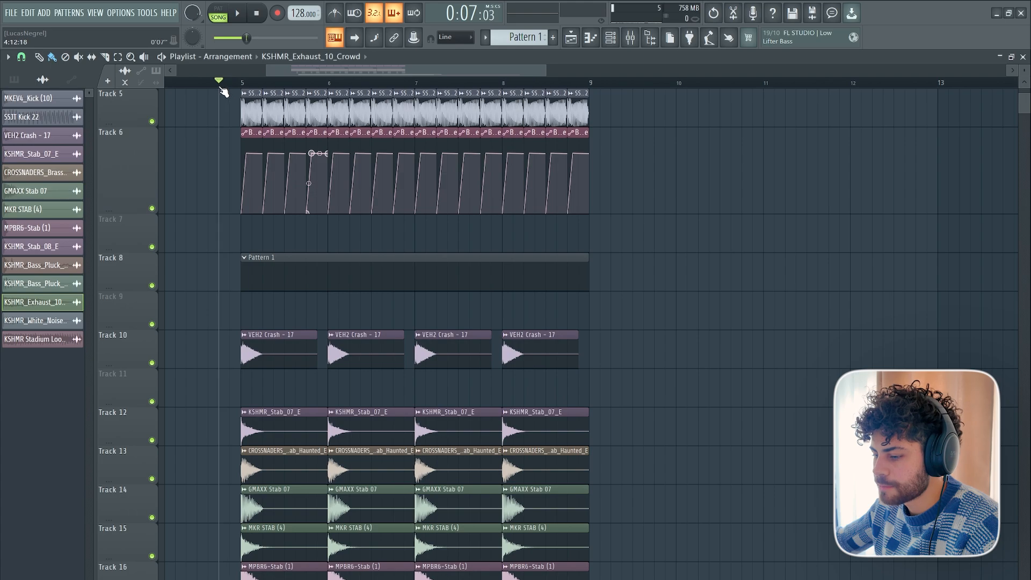
{"action": "key", "text": "space"}
{"action": "scroll", "coordinate": [248, 217], "scroll_direction": "down", "scroll_amount": 4}
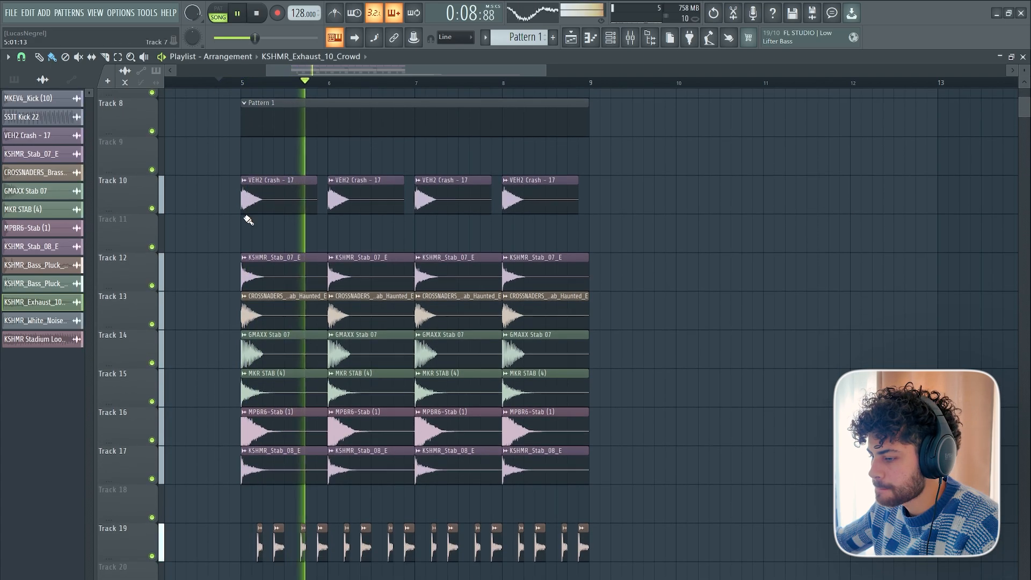
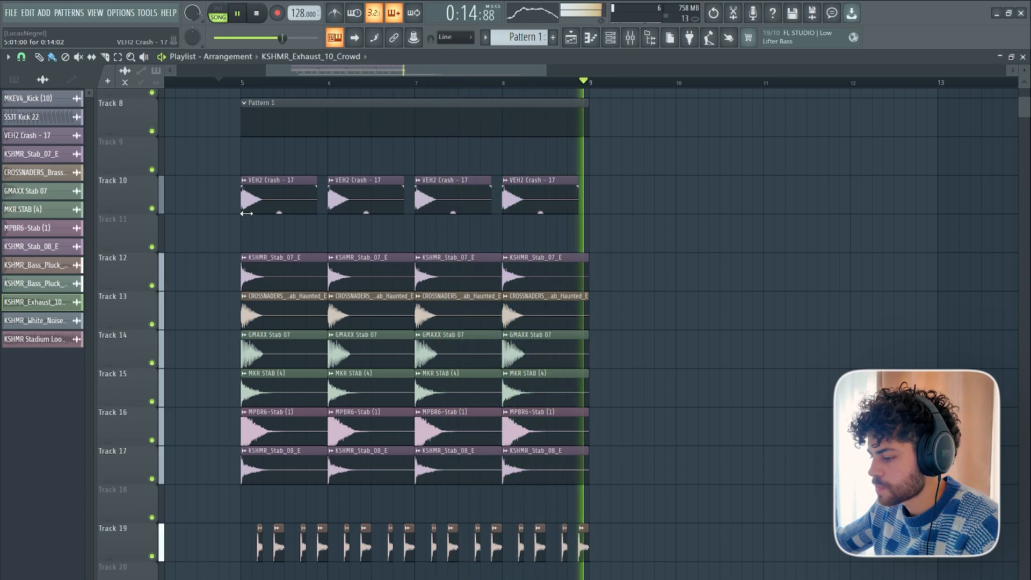
Stop playback and duplicate the crash, stab and bass pluck clips of bars 5 to 8 on Tracks 10 to 21 into bars 9 to 12.
{"action": "scroll", "coordinate": [263, 202], "scroll_direction": "down", "scroll_amount": 5}
{"action": "key", "text": "space"}
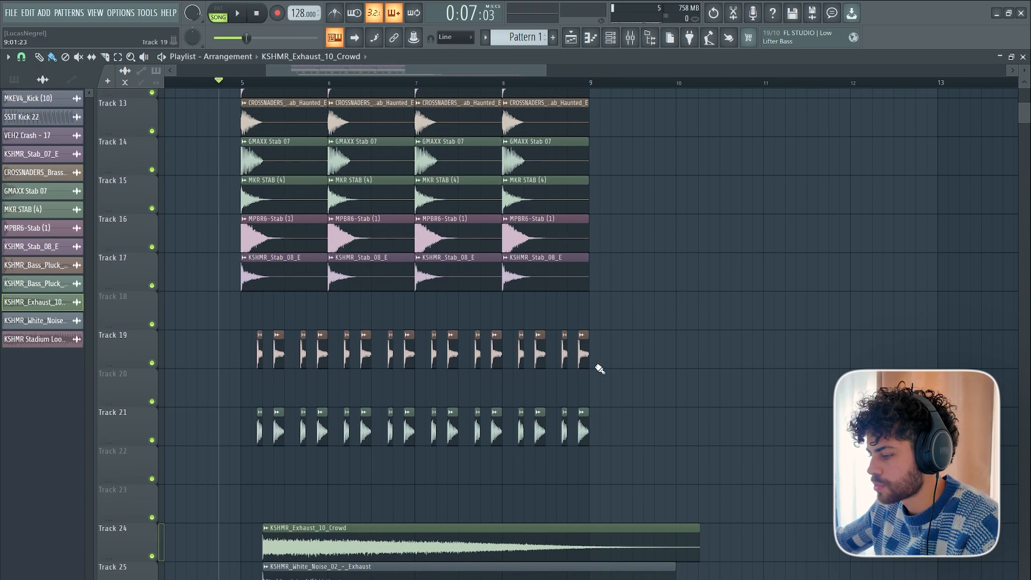
{"action": "left_click_drag", "start_coordinate": [628, 448], "coordinate": [251, 123]}
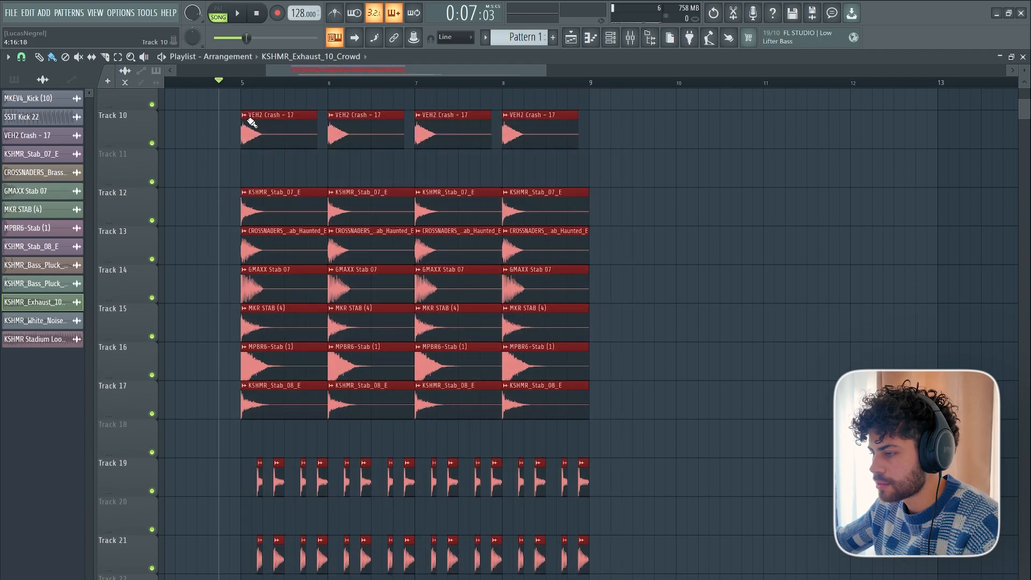
{"action": "key", "text": "ctrl+b"}
Duplicate the kick and volume automation clips on Tracks 4 to 6 into bars 9 to 12, and place another Pattern 1 clip at bar 9 on Track 8.
{"action": "scroll", "coordinate": [460, 185], "scroll_direction": "up", "scroll_amount": 9}
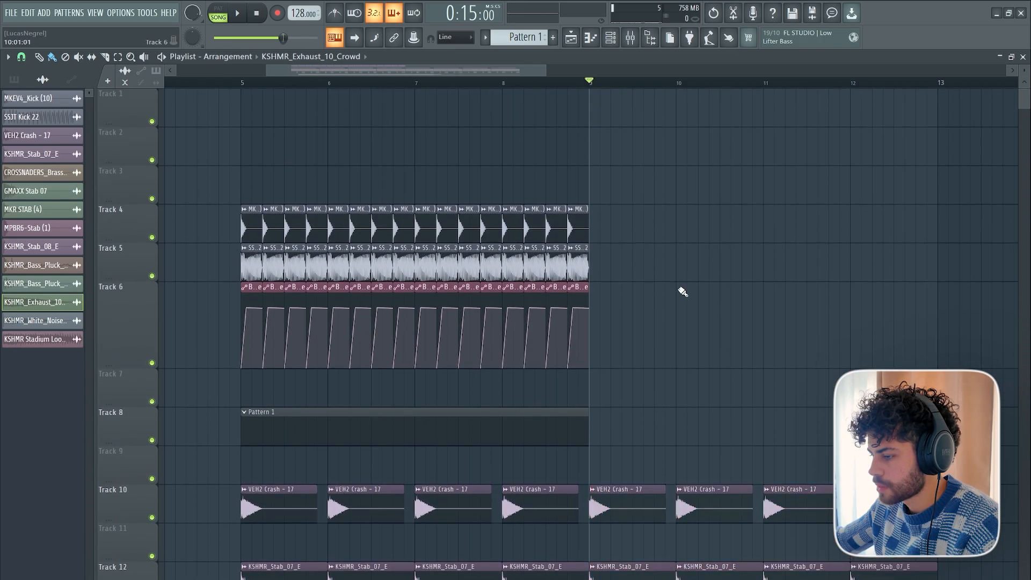
{"action": "left_click_drag", "start_coordinate": [640, 367], "coordinate": [229, 165]}
{"action": "key", "text": "ctrl+b"}
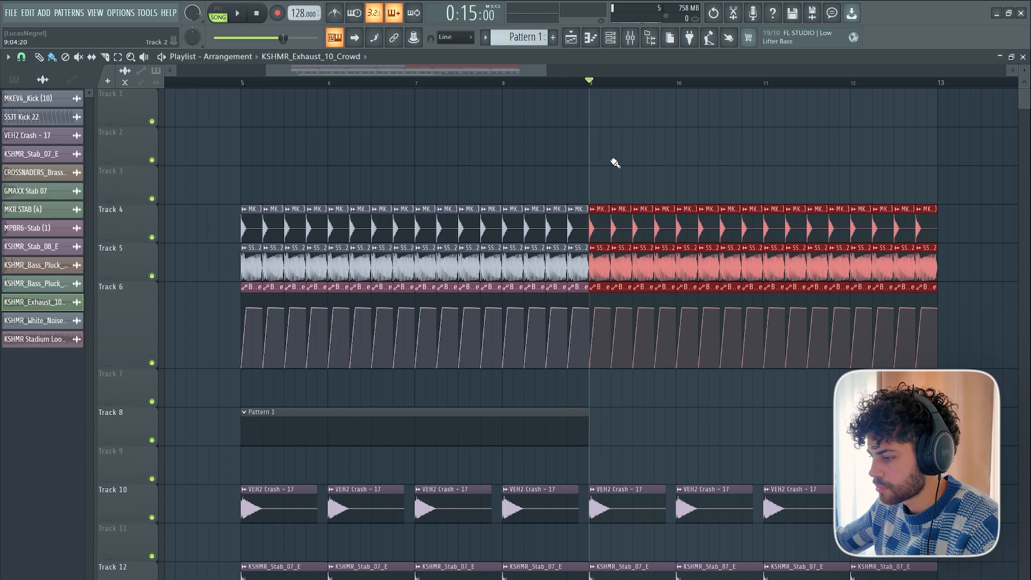
{"action": "left_click", "coordinate": [575, 412]}
{"action": "left_click_drag", "start_coordinate": [603, 403], "coordinate": [619, 431]}
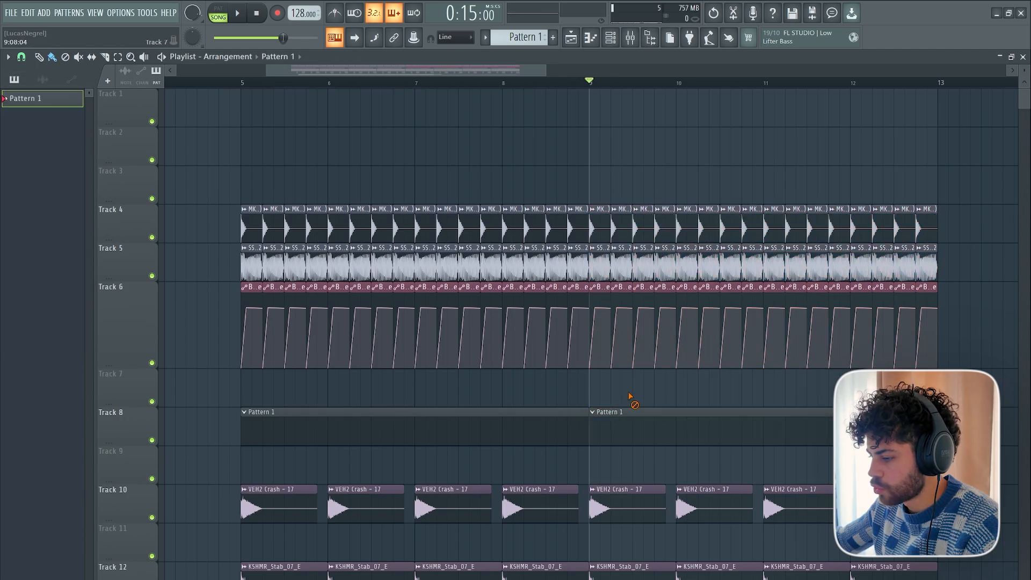
Set the playback position just before bar 5.
{"action": "scroll", "coordinate": [215, 329], "scroll_direction": "down", "scroll_amount": 2}
{"action": "scroll", "coordinate": [214, 327], "scroll_direction": "down", "scroll_amount": 1}
{"action": "scroll", "coordinate": [252, 83], "scroll_direction": "up", "scroll_amount": 3}
{"action": "left_click", "coordinate": [211, 81]}
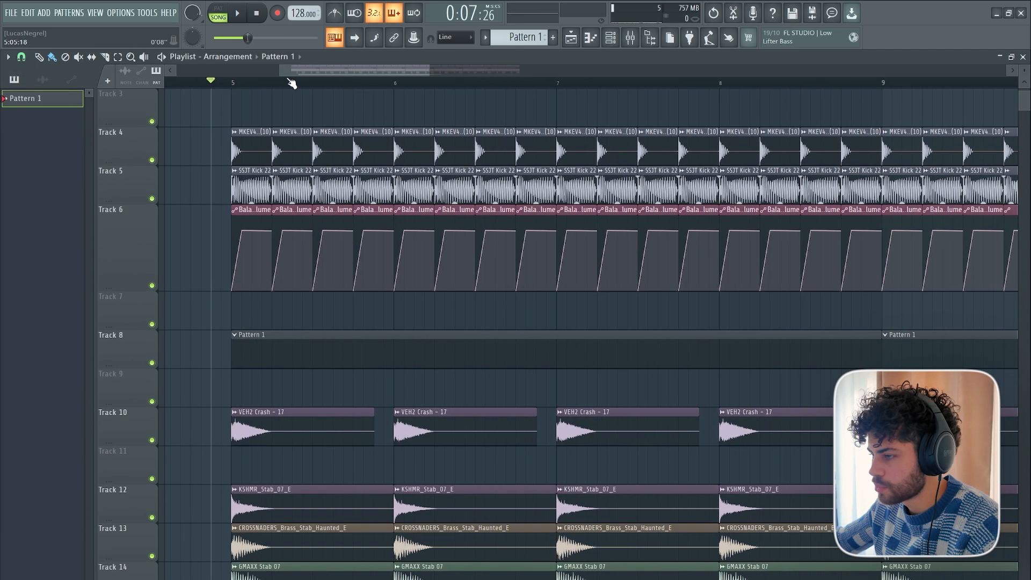
Show the Unsorted channels and route the Serum channel to mixer track 30.
{"action": "left_click", "coordinate": [624, 42]}
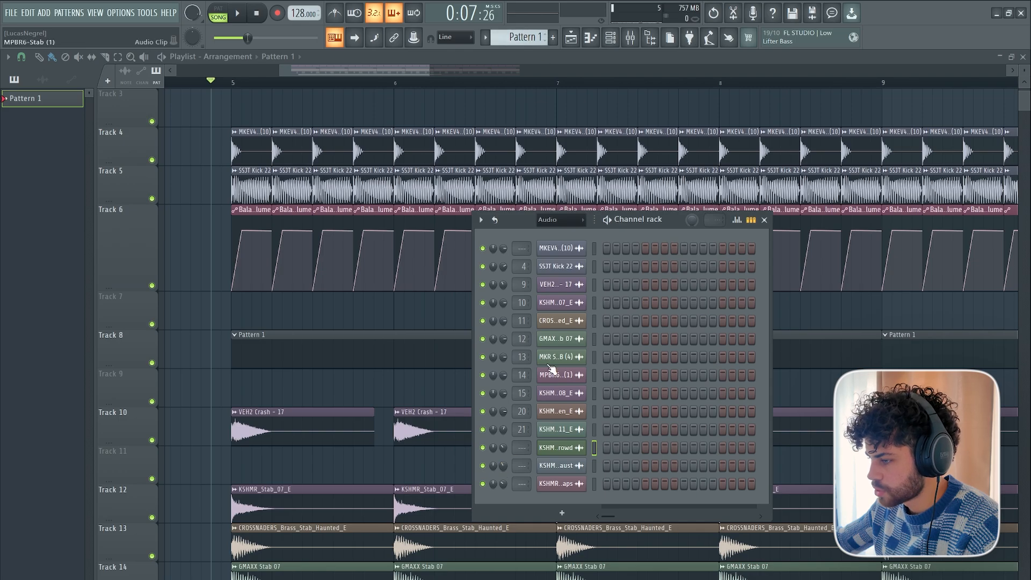
{"action": "scroll", "coordinate": [567, 221], "scroll_direction": "down", "scroll_amount": 2}
{"action": "right_click", "coordinate": [563, 344]}
{"action": "left_click", "coordinate": [572, 343]}
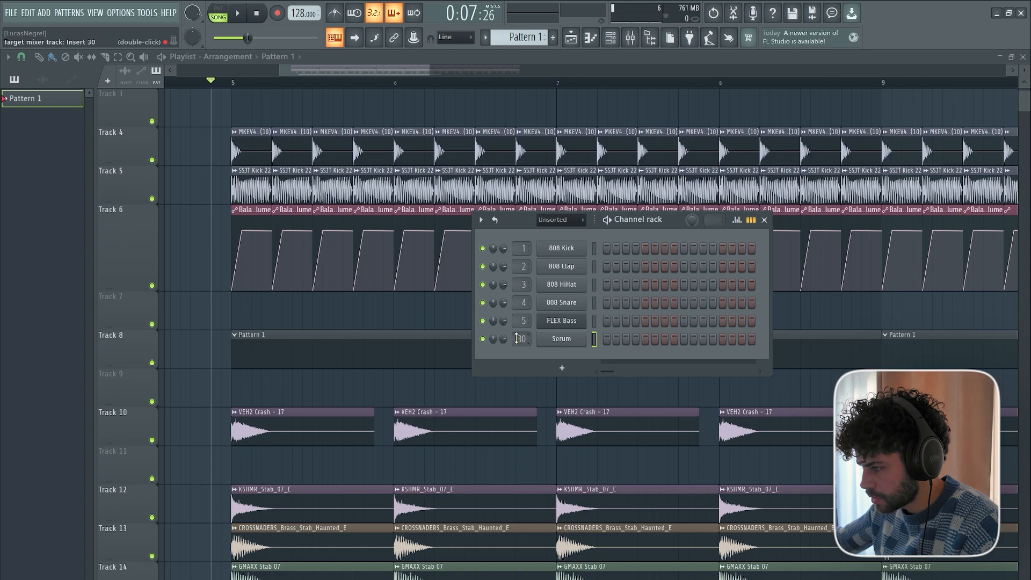
Load Kickstart 2 into the first effect slot of mixer Insert 30 and adjust its band and mix controls.
{"action": "key", "text": "F9"}
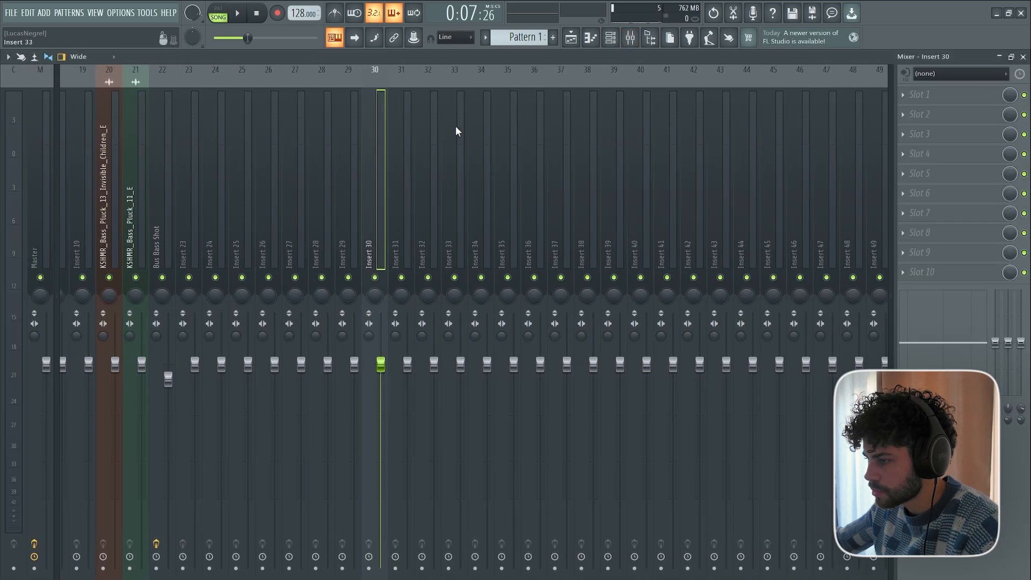
{"action": "left_click", "coordinate": [939, 94]}
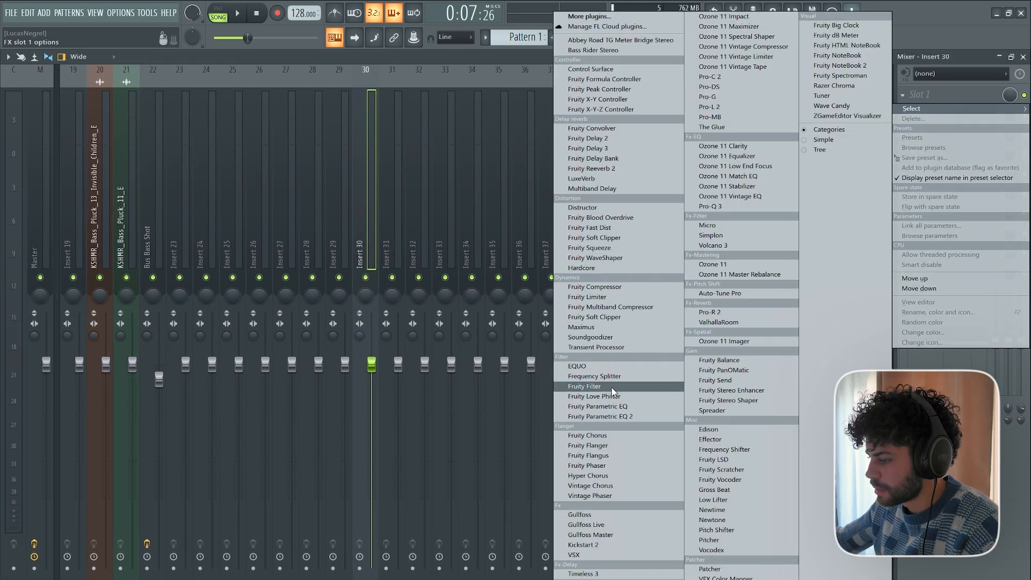
{"action": "left_click", "coordinate": [583, 544]}
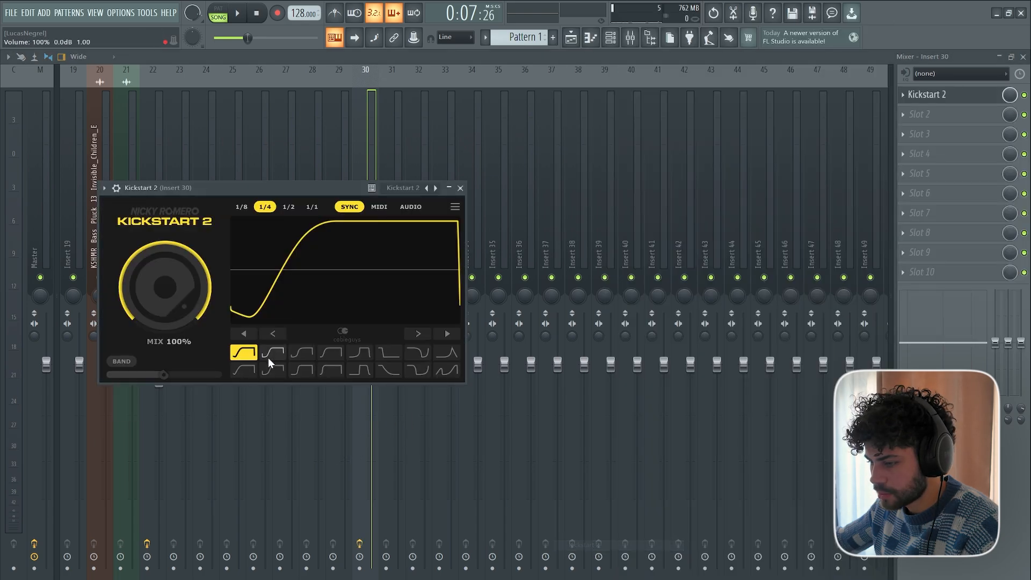
{"action": "left_click_drag", "start_coordinate": [128, 375], "coordinate": [114, 375]}
{"action": "left_click_drag", "start_coordinate": [164, 292], "coordinate": [164, 299]}
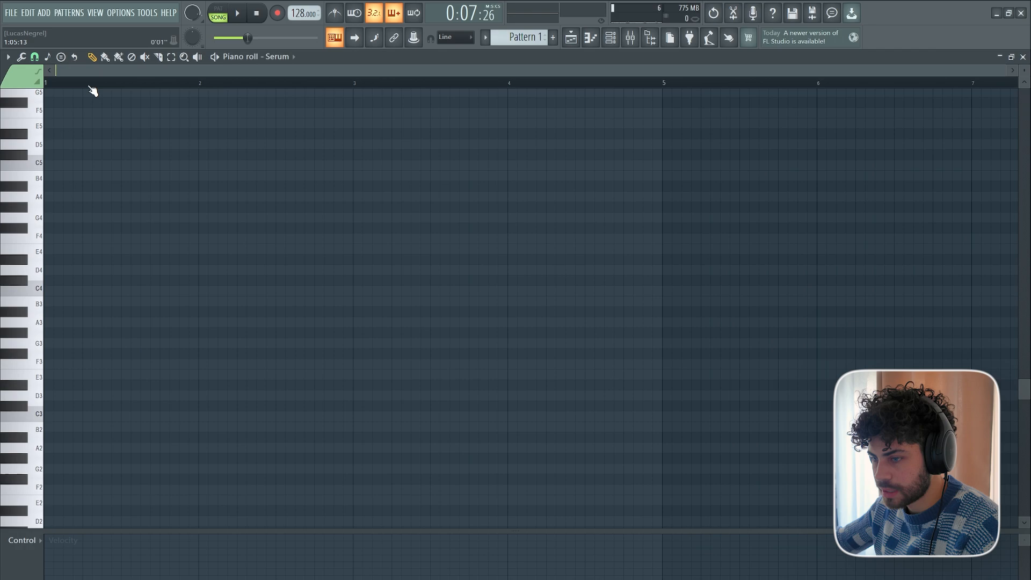
Try a rhythm of four D4 notes in bar 1 of the Serum piano roll, then delete all but the first note.
{"action": "scroll", "coordinate": [92, 92], "scroll_direction": "up", "scroll_amount": 2}
{"action": "scroll", "coordinate": [69, 223], "scroll_direction": "up", "scroll_amount": 3}
{"action": "left_click", "coordinate": [68, 333]}
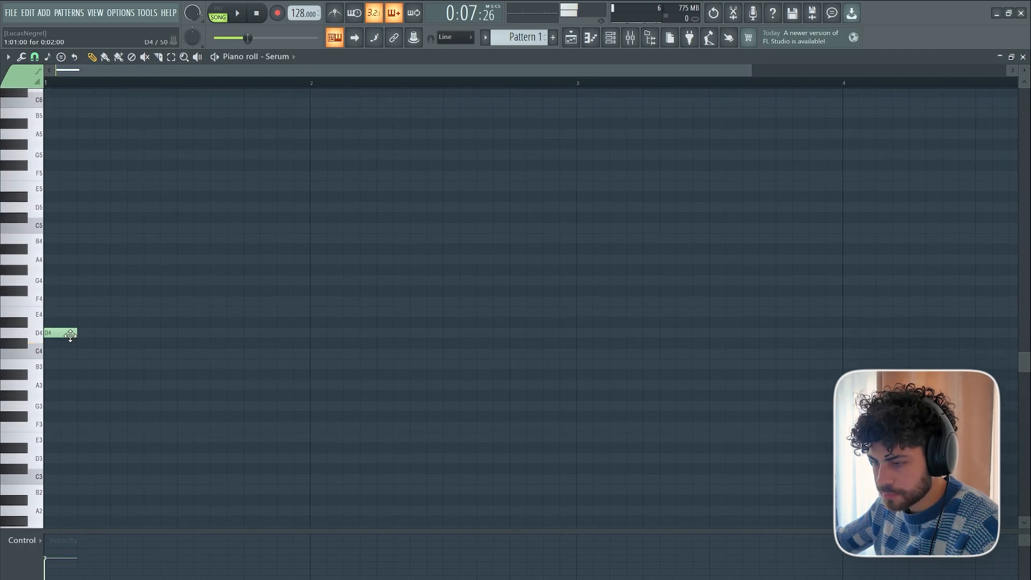
{"action": "left_click", "coordinate": [105, 333]}
{"action": "left_click", "coordinate": [172, 333]}
{"action": "left_click", "coordinate": [225, 333]}
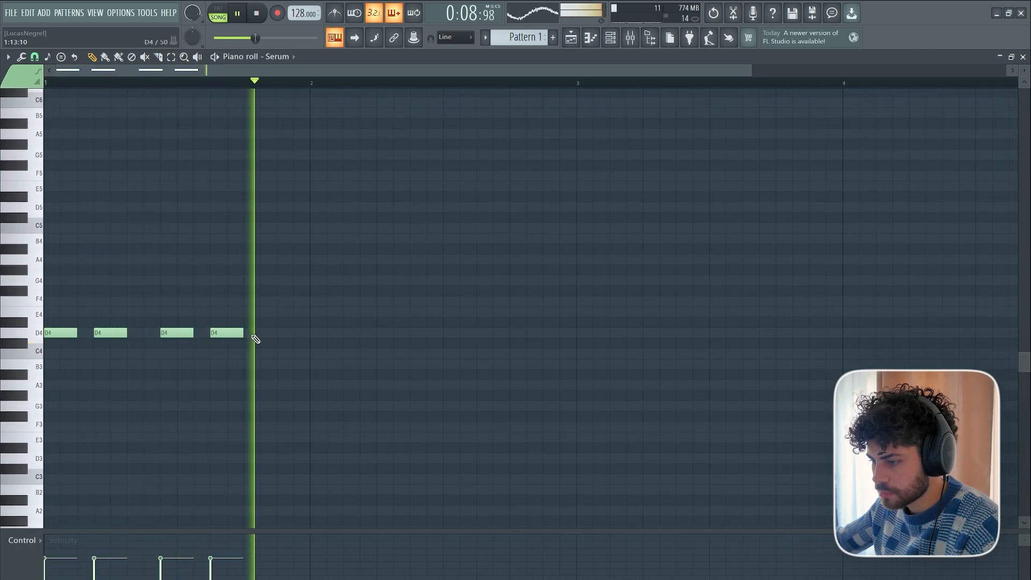
{"action": "right_click", "coordinate": [225, 333]}
{"action": "key", "text": "space"}
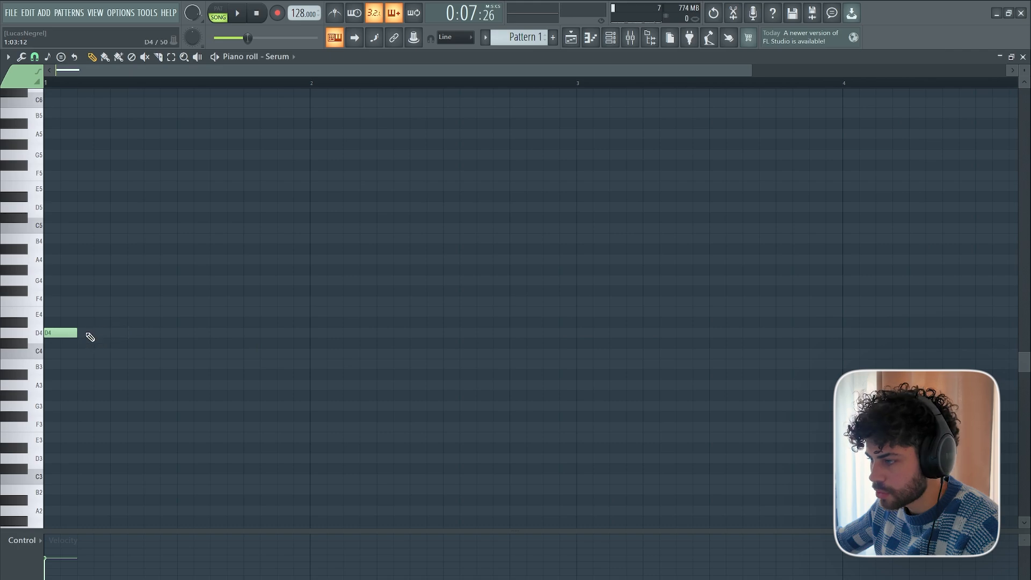
Draw a syncopated riff of short D4 notes across bars 1 and 2 during playback, ending on a D#4 note.
{"action": "left_click_drag", "start_coordinate": [112, 335], "coordinate": [98, 336]}
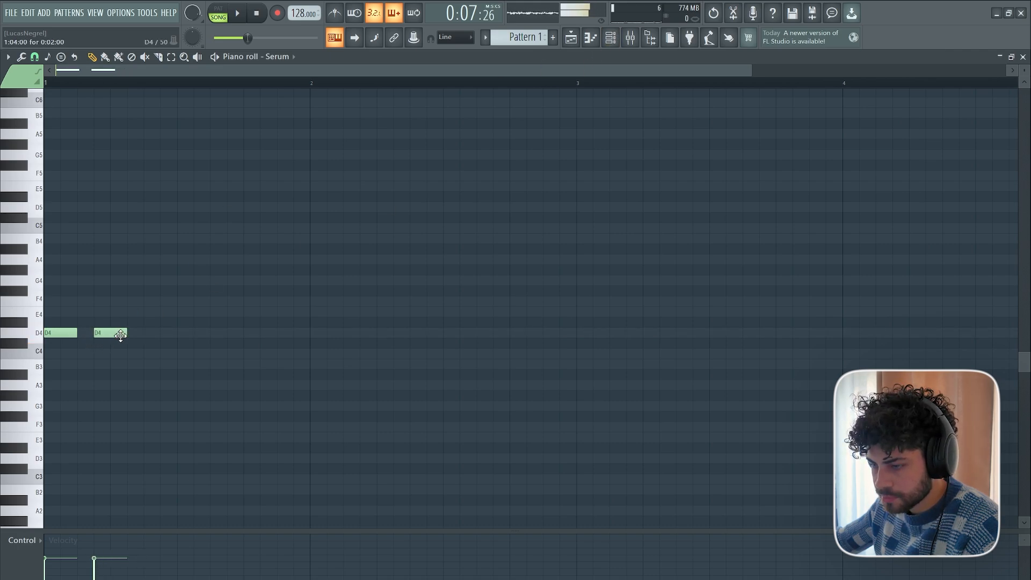
{"action": "key", "text": "space"}
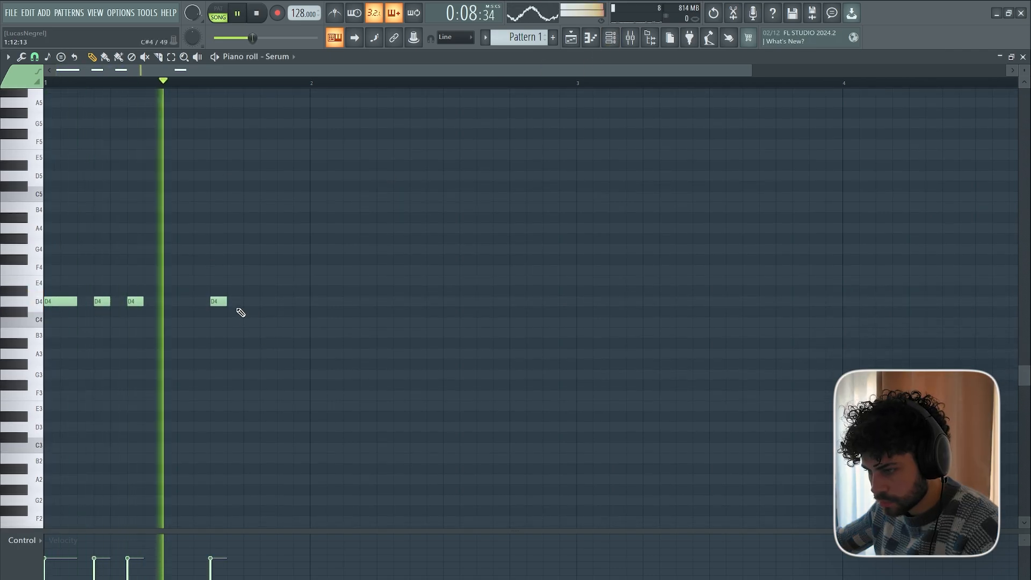
{"action": "left_click", "coordinate": [283, 302]}
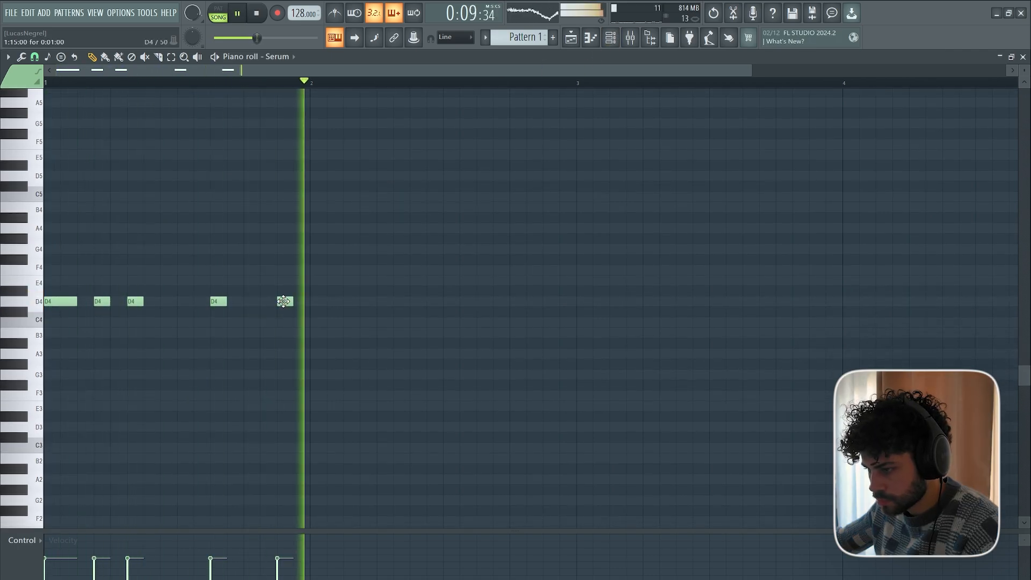
{"action": "left_click", "coordinate": [398, 303]}
{"action": "left_click", "coordinate": [450, 303]}
{"action": "left_click", "coordinate": [516, 302]}
{"action": "left_click", "coordinate": [550, 292]}
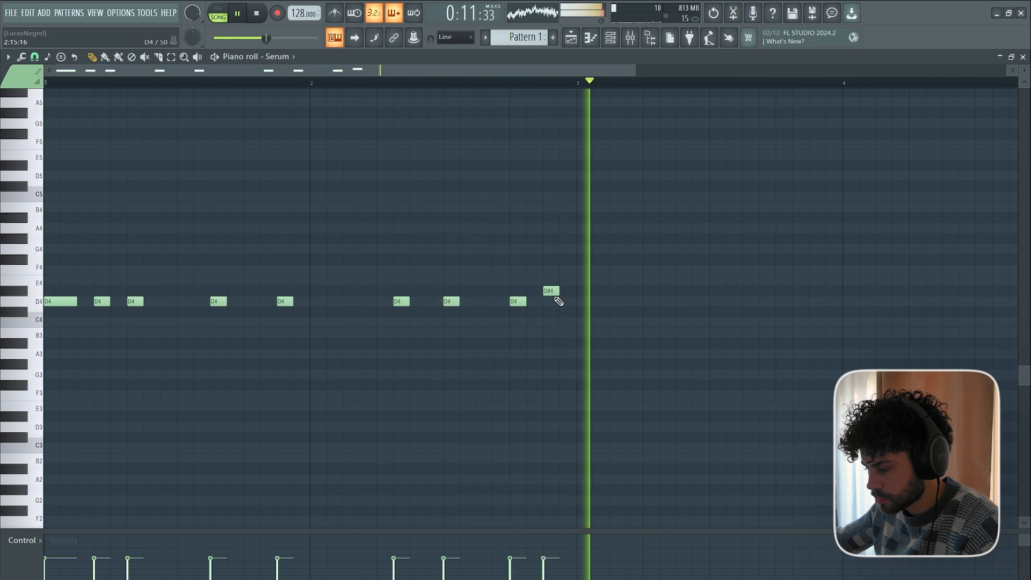
{"action": "key", "text": "space"}
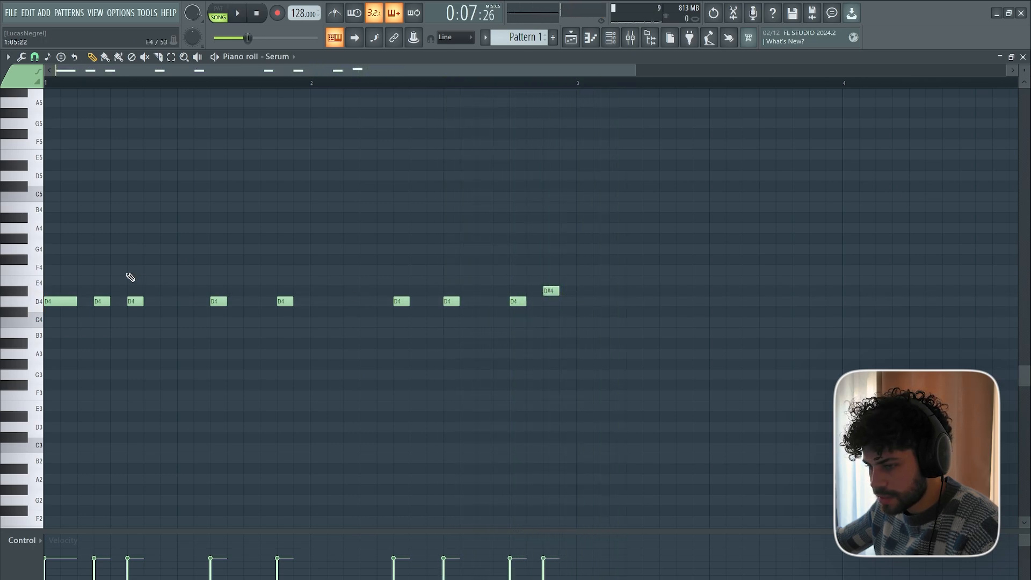
Add a D4 note at the start of bar 3 while testing playback, then cut the riff's notes.
{"action": "scroll", "coordinate": [70, 334], "scroll_direction": "up", "scroll_amount": 1}
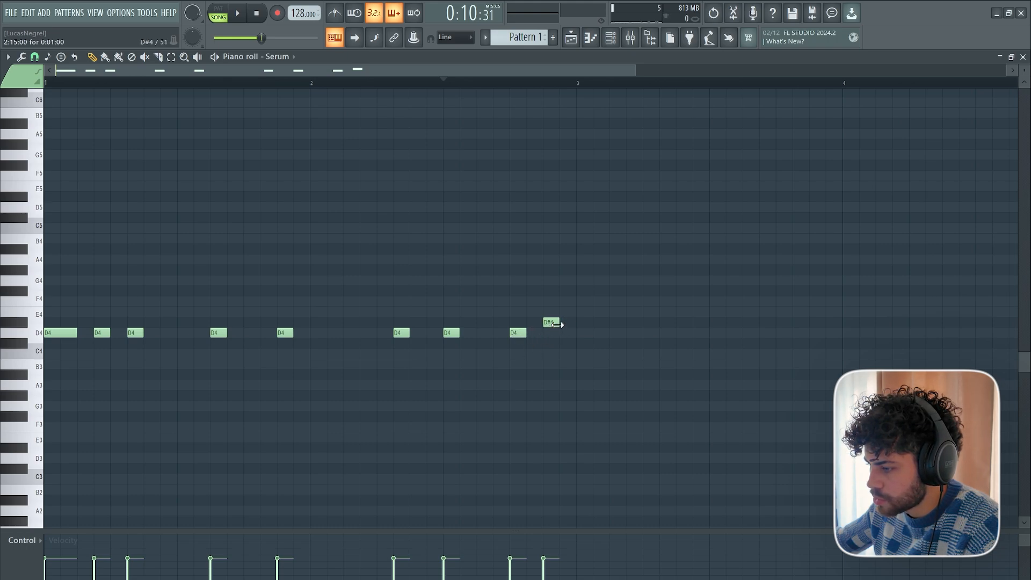
{"action": "key", "text": "space"}
{"action": "left_click", "coordinate": [578, 333]}
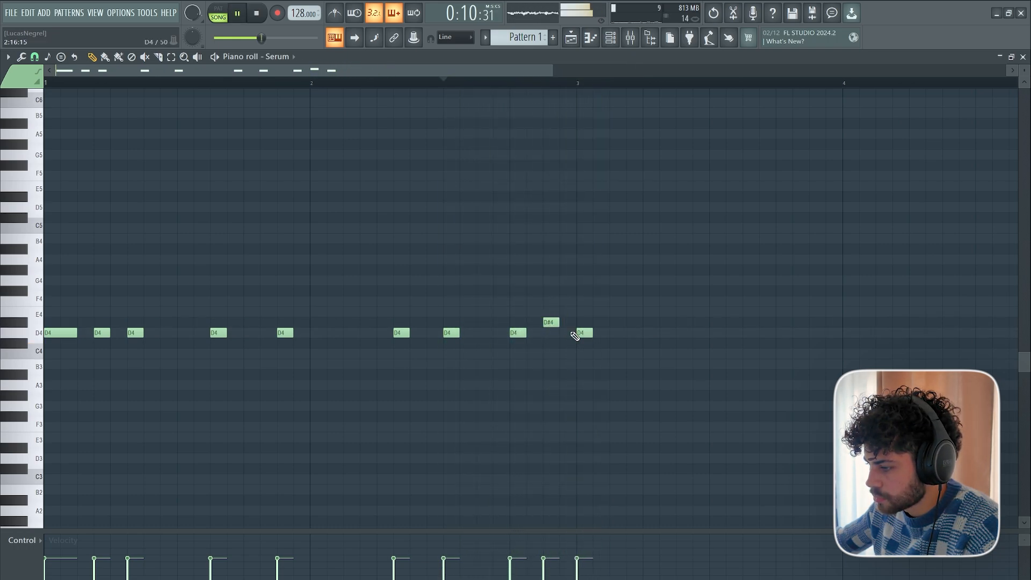
{"action": "key", "text": "space"}
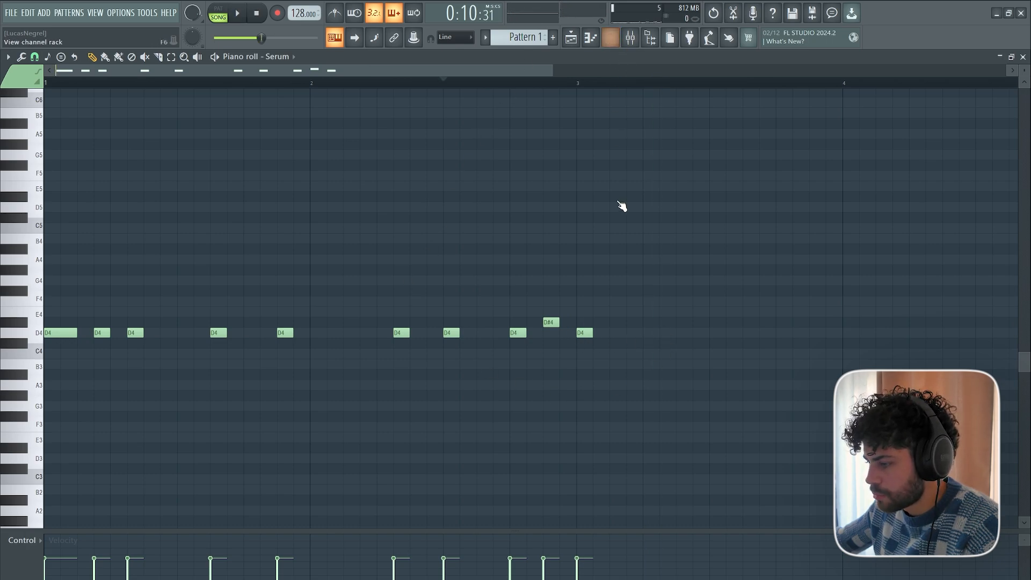
{"action": "key", "text": "ctrl+x"}
Mute the six stab tracks, Tracks 12 to 17, in the playlist.
{"action": "left_click", "coordinate": [571, 38]}
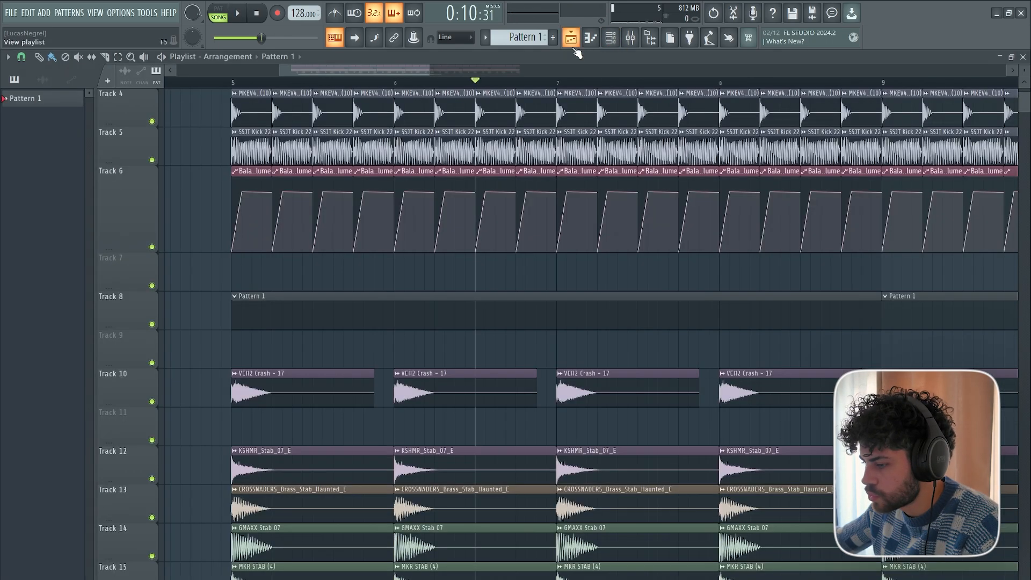
{"action": "scroll", "coordinate": [241, 380], "scroll_direction": "down", "scroll_amount": 4}
{"action": "left_click", "coordinate": [152, 364]}
{"action": "left_click", "coordinate": [152, 325]}
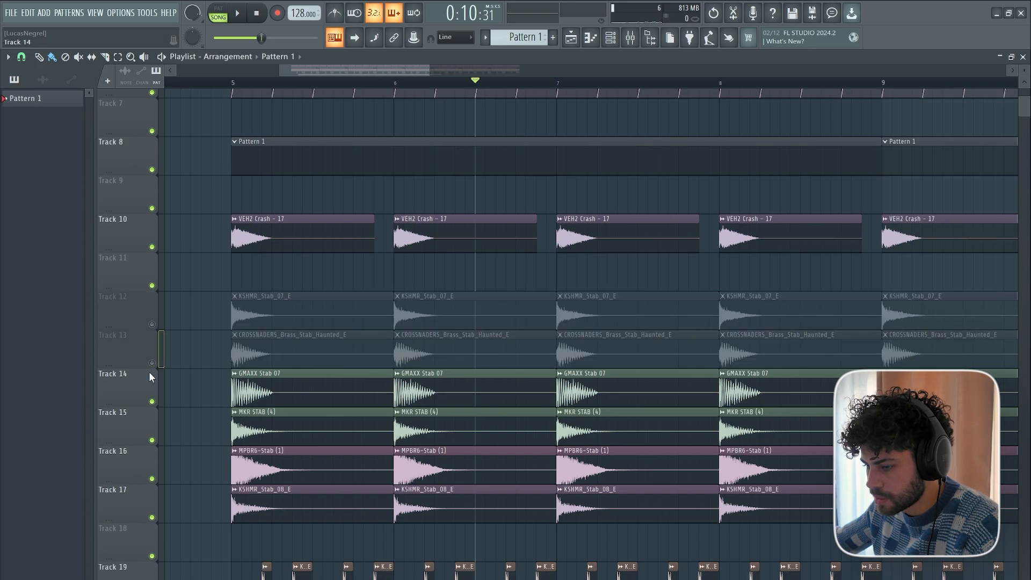
{"action": "left_click", "coordinate": [151, 401]}
{"action": "left_click", "coordinate": [152, 440]}
{"action": "left_click", "coordinate": [152, 479]}
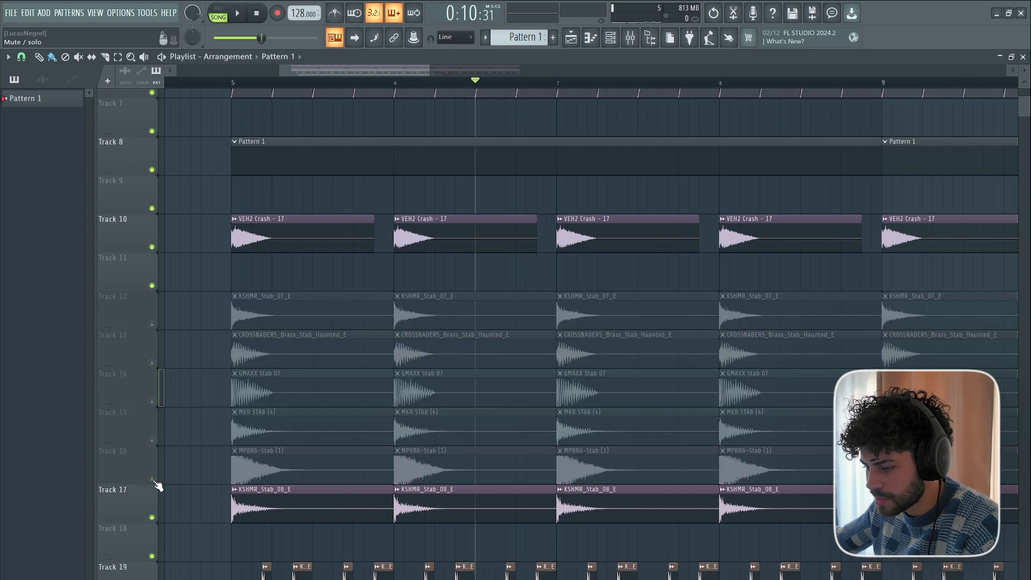
{"action": "left_click", "coordinate": [152, 517]}
Play the arrangement from the start of bar 5 to hear it without the stab tracks.
{"action": "scroll", "coordinate": [173, 500], "scroll_direction": "down", "scroll_amount": 1}
{"action": "scroll", "coordinate": [231, 272], "scroll_direction": "up", "scroll_amount": 8}
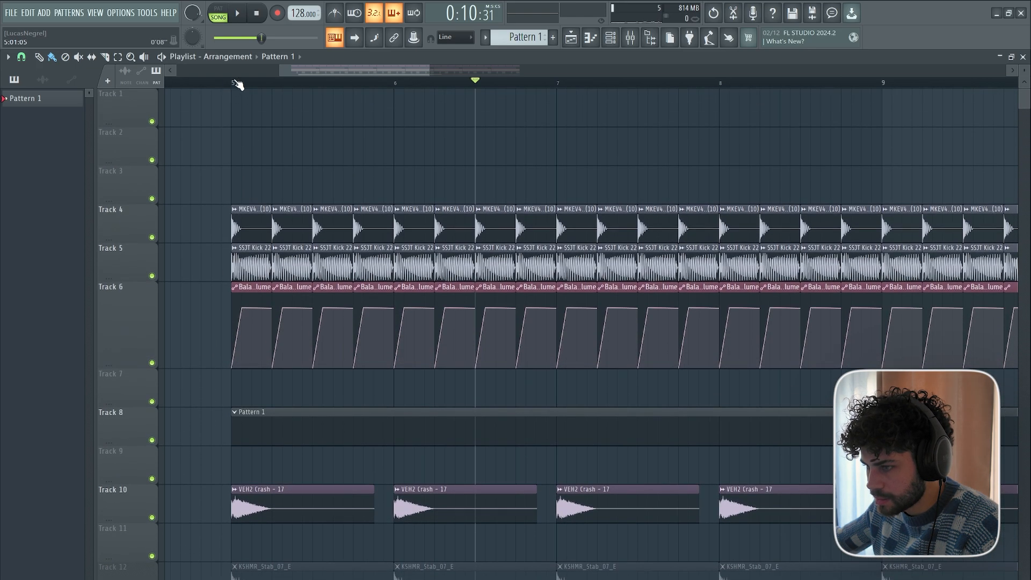
{"action": "left_click", "coordinate": [233, 83]}
{"action": "key", "text": "space"}
{"action": "left_click", "coordinate": [610, 37]}
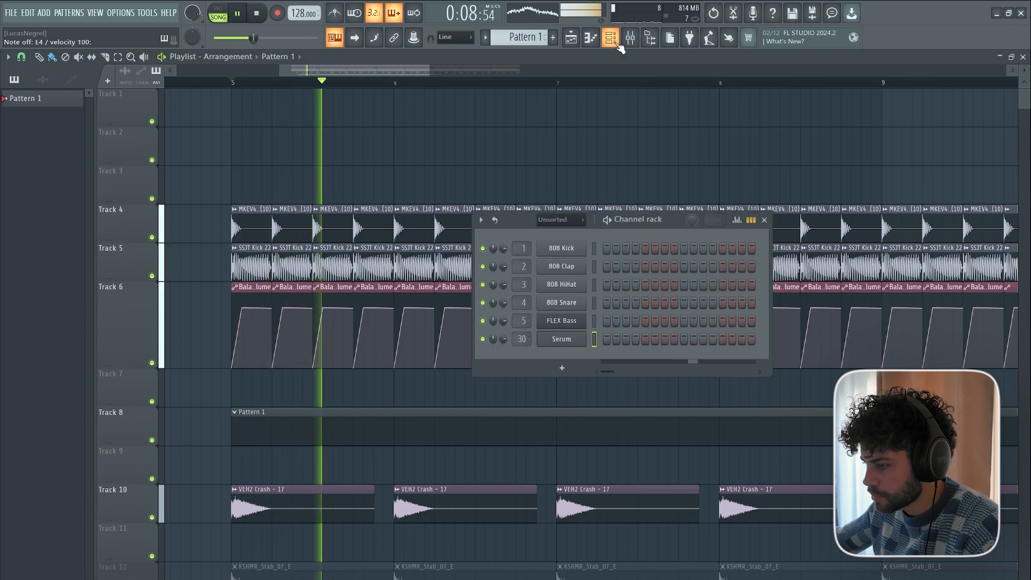
{"action": "key", "text": "F6"}
{"action": "scroll", "coordinate": [264, 428], "scroll_direction": "down", "scroll_amount": 8}
{"action": "key", "text": "space"}
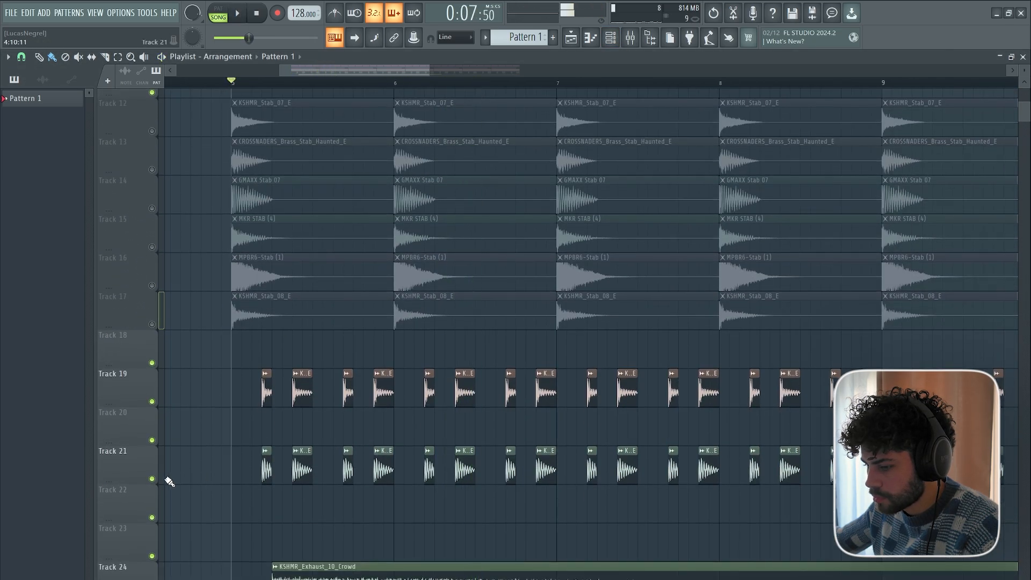
Open the Serum channel's piano roll from the channel rack.
{"action": "scroll", "coordinate": [172, 391], "scroll_direction": "up", "scroll_amount": 7}
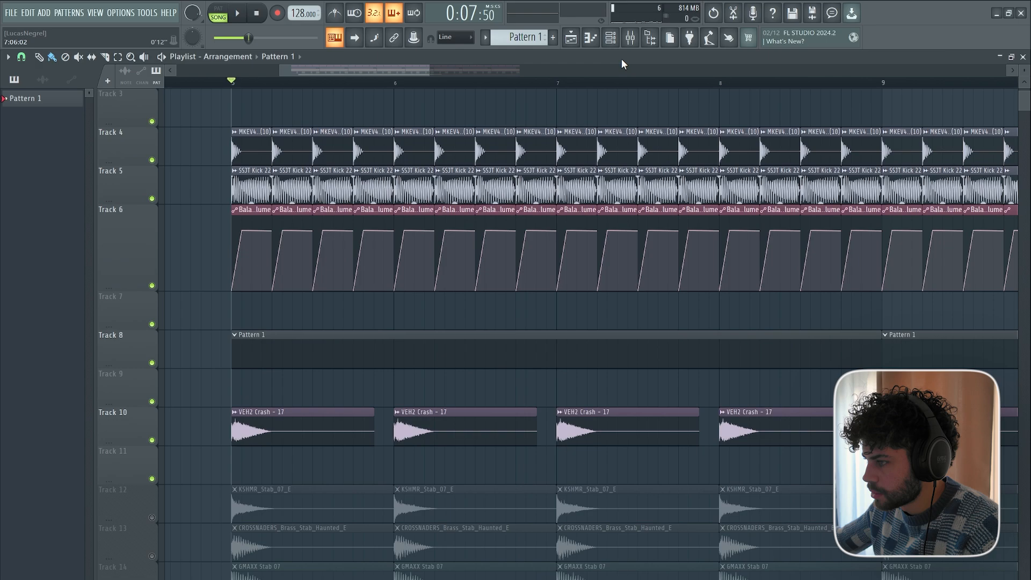
{"action": "left_click", "coordinate": [610, 37]}
{"action": "right_click", "coordinate": [551, 339]}
{"action": "right_click", "coordinate": [550, 339]}
{"action": "right_click", "coordinate": [550, 340]}
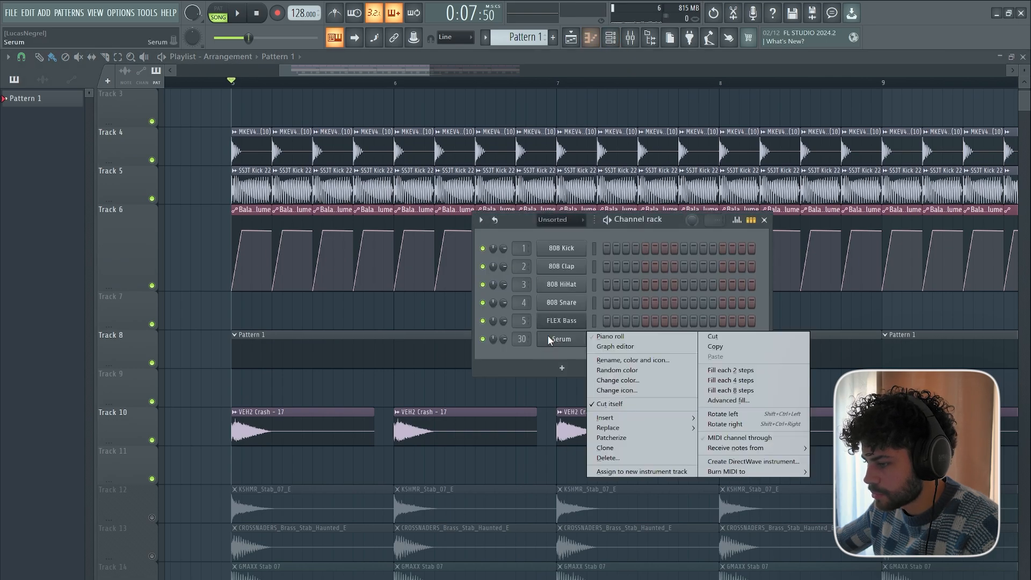
{"action": "left_click", "coordinate": [610, 336]}
Draw a syncopated rhythm of five short D4 notes across bar 1 of the Serum part while it plays.
{"action": "key", "text": "space"}
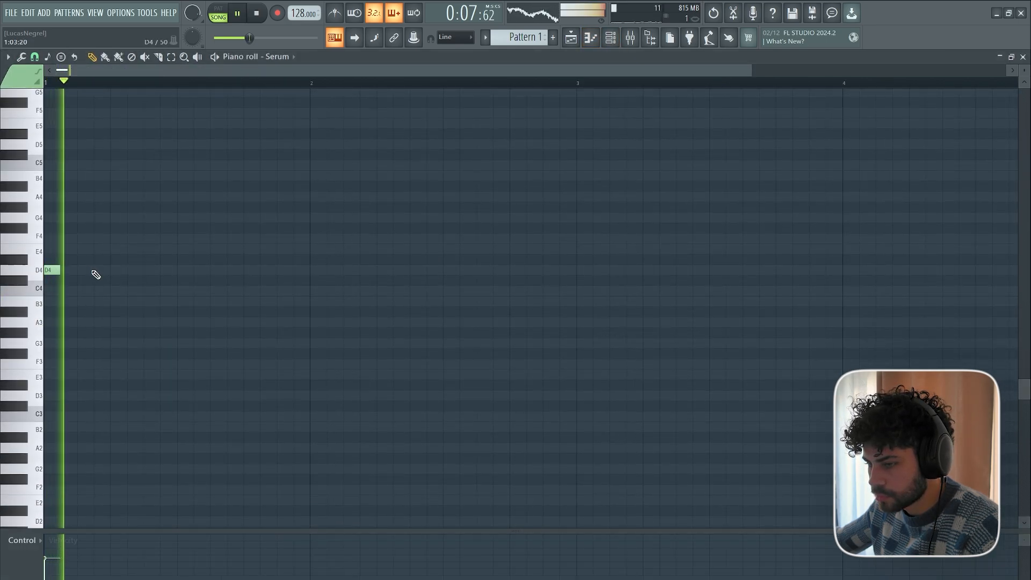
{"action": "left_click", "coordinate": [102, 269]}
{"action": "left_click", "coordinate": [169, 269]}
{"action": "left_click", "coordinate": [218, 270]}
{"action": "left_click", "coordinate": [285, 270]}
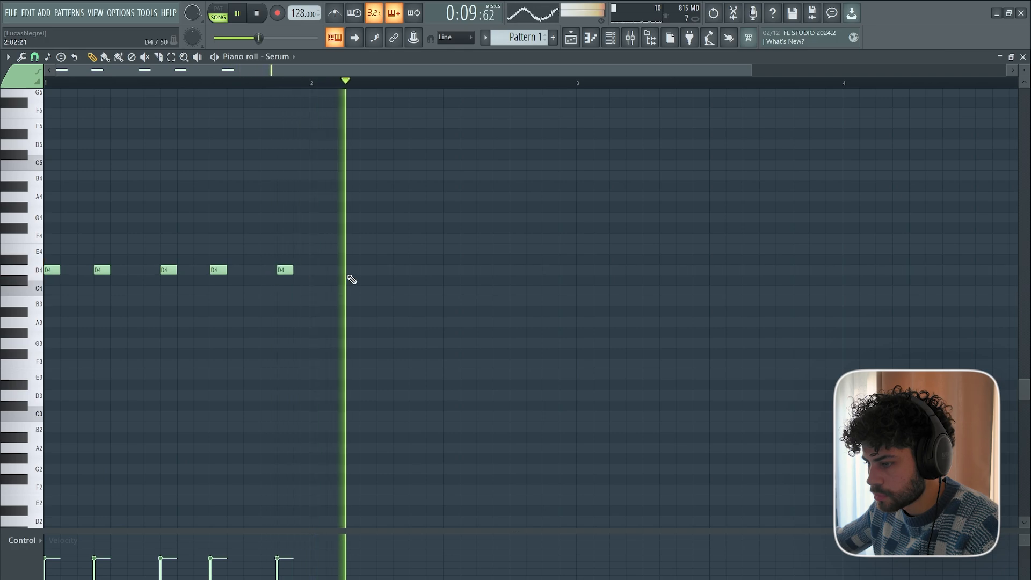
{"action": "key", "text": "space"}
Delete the last three D4 notes in bar 1, keeping only the first two.
{"action": "scroll", "coordinate": [88, 295], "scroll_direction": "up", "scroll_amount": 3}
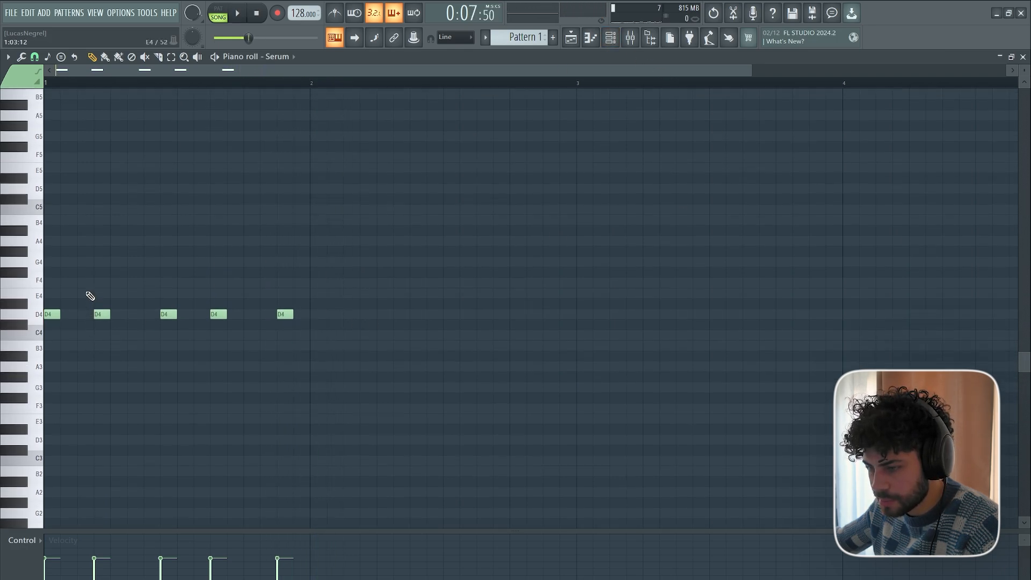
{"action": "scroll", "coordinate": [86, 84], "scroll_direction": "up", "scroll_amount": 3}
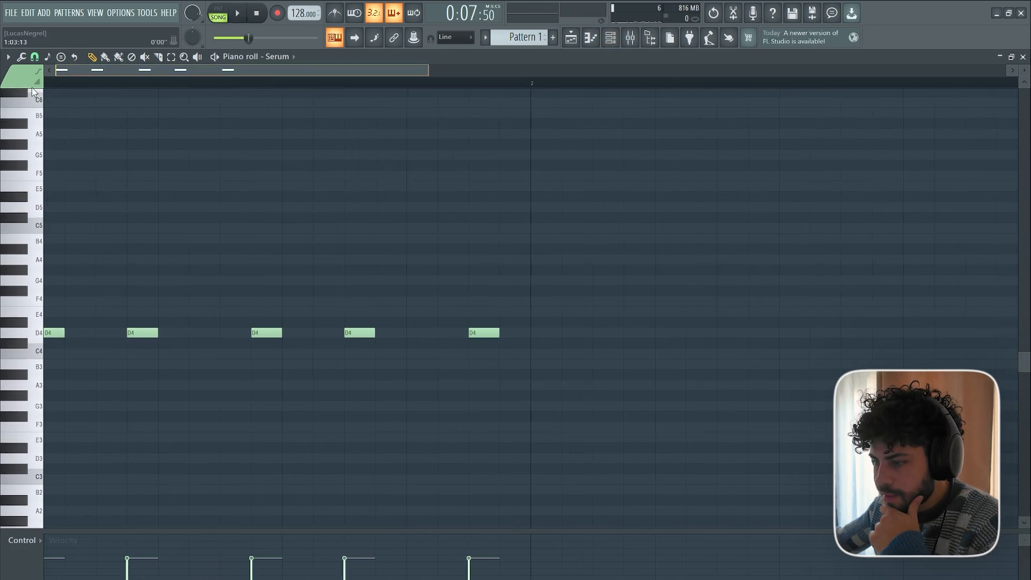
{"action": "right_click", "coordinate": [286, 334]}
{"action": "right_click", "coordinate": [361, 334]}
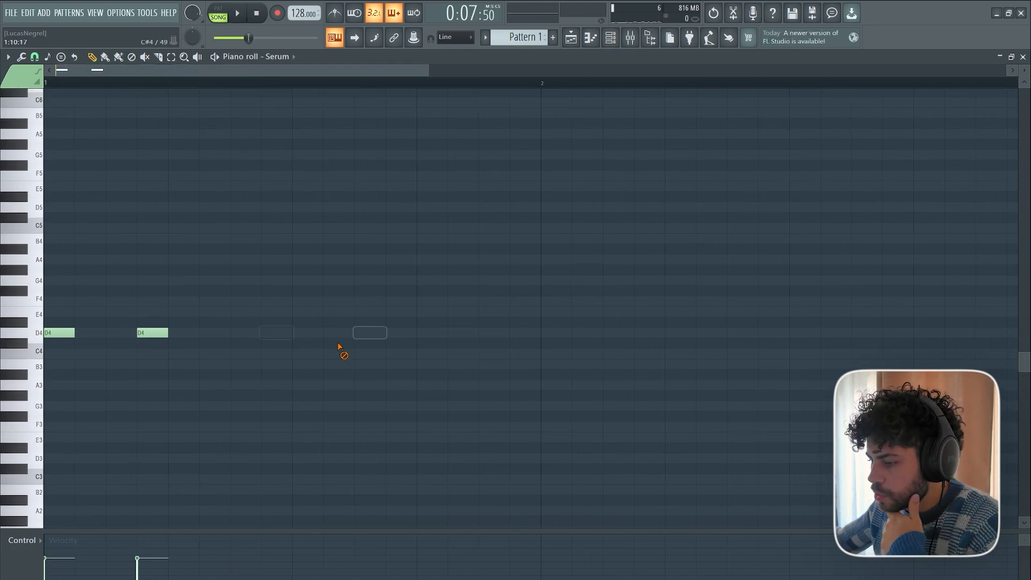
Adjust the piano roll's snap resolution and shorten the second D4 note in bar 1.
{"action": "left_click", "coordinate": [35, 58]}
{"action": "left_click", "coordinate": [49, 106]}
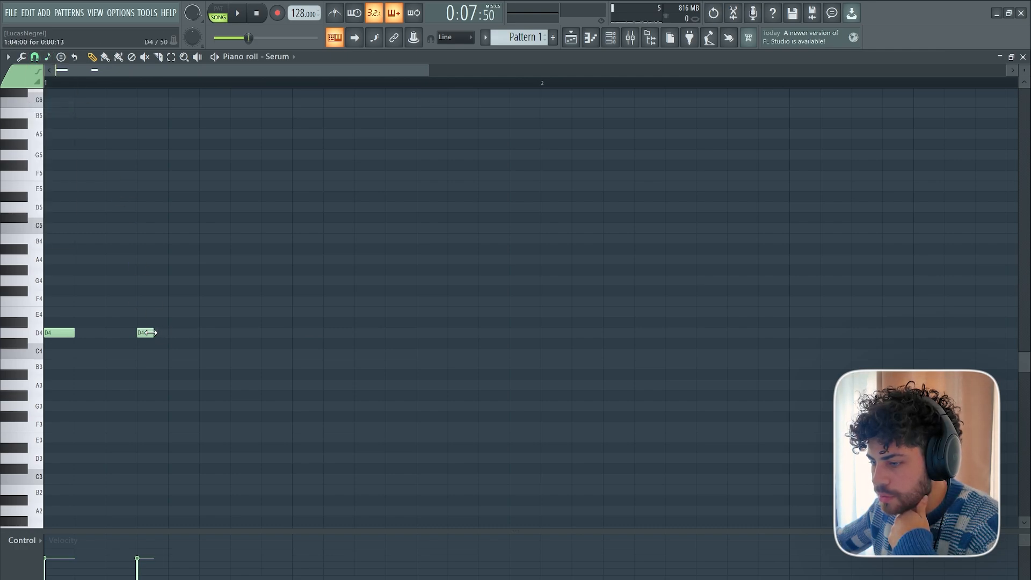
{"action": "left_click", "coordinate": [35, 57]}
{"action": "left_click", "coordinate": [64, 180]}
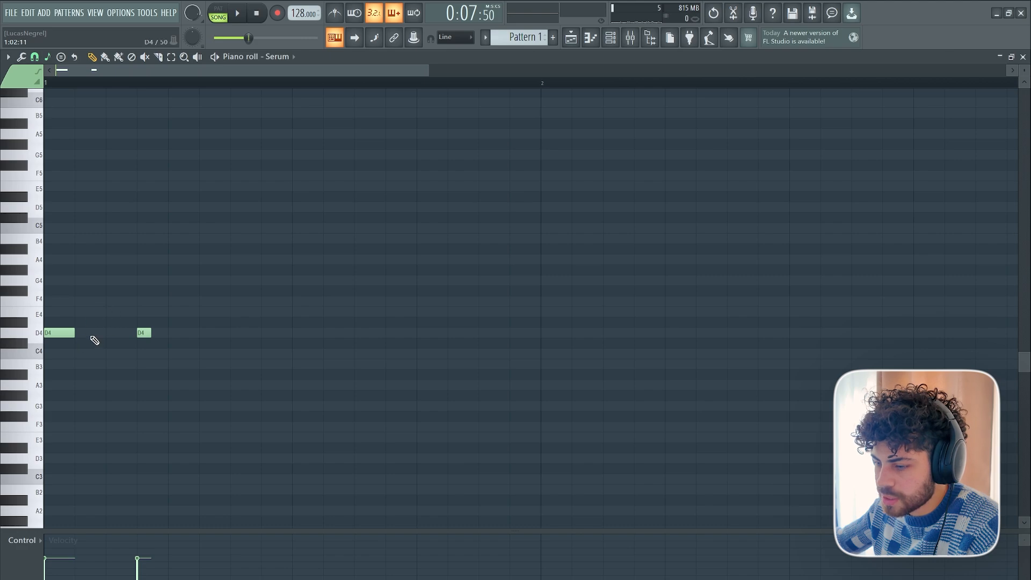
Extend the riff into bar 2 with short D4 notes, a longer D#4 in bar 1 and two F4 notes in bar 2.
{"action": "mouse_move", "coordinate": [59, 333]}
{"action": "left_mouse_down"}
{"action": "mouse_move", "coordinate": [59, 341]}
{"action": "mouse_move", "coordinate": [59, 323]}
{"action": "mouse_move", "coordinate": [62, 346]}
{"action": "left_mouse_up"}
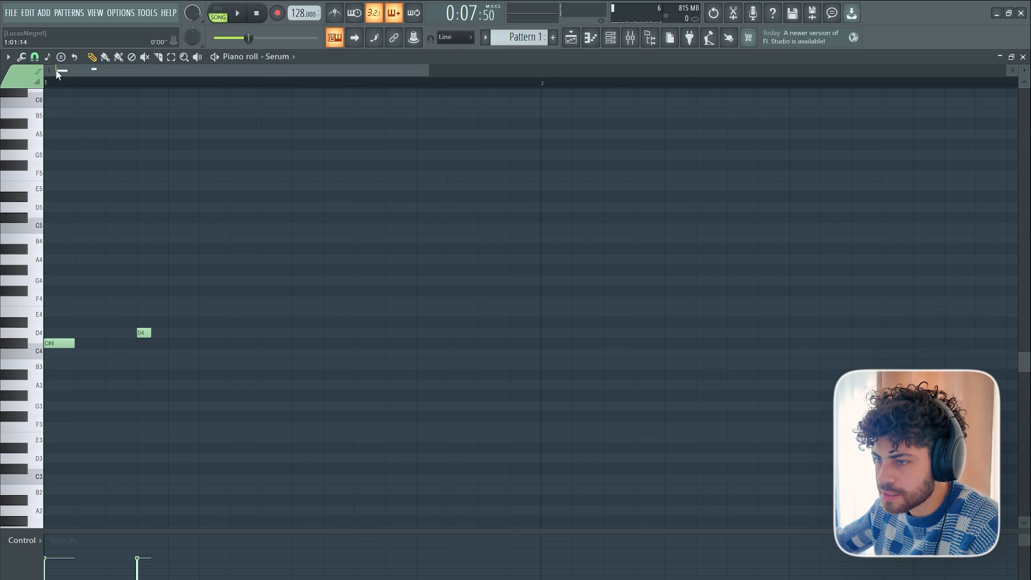
{"action": "key", "text": "space"}
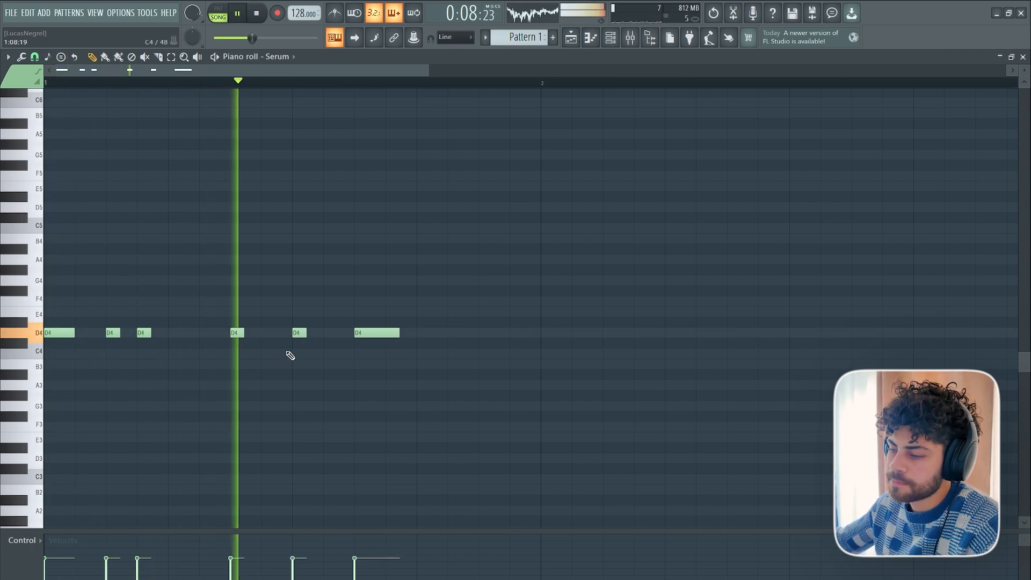
{"action": "scroll", "coordinate": [162, 281], "scroll_direction": "down", "scroll_amount": 2}
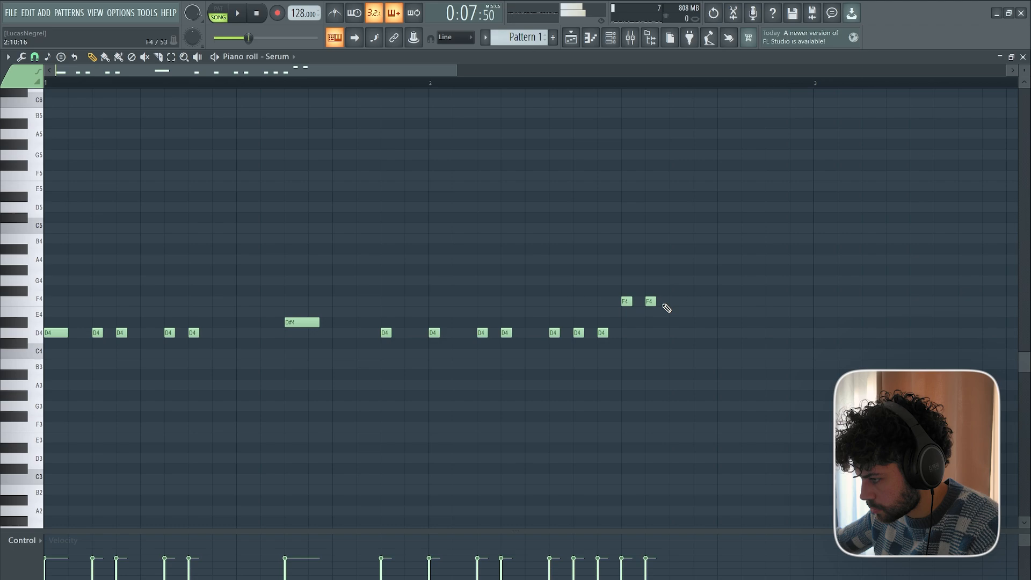
Lengthen the second F4 in bar 2, then add two short D#4 notes and a longer closing D4.
{"action": "key", "text": "space"}
{"action": "left_click_drag", "start_coordinate": [656, 301], "coordinate": [704, 322]}
{"action": "left_click", "coordinate": [697, 322]}
{"action": "key", "text": "space"}
{"action": "left_click", "coordinate": [743, 332]}
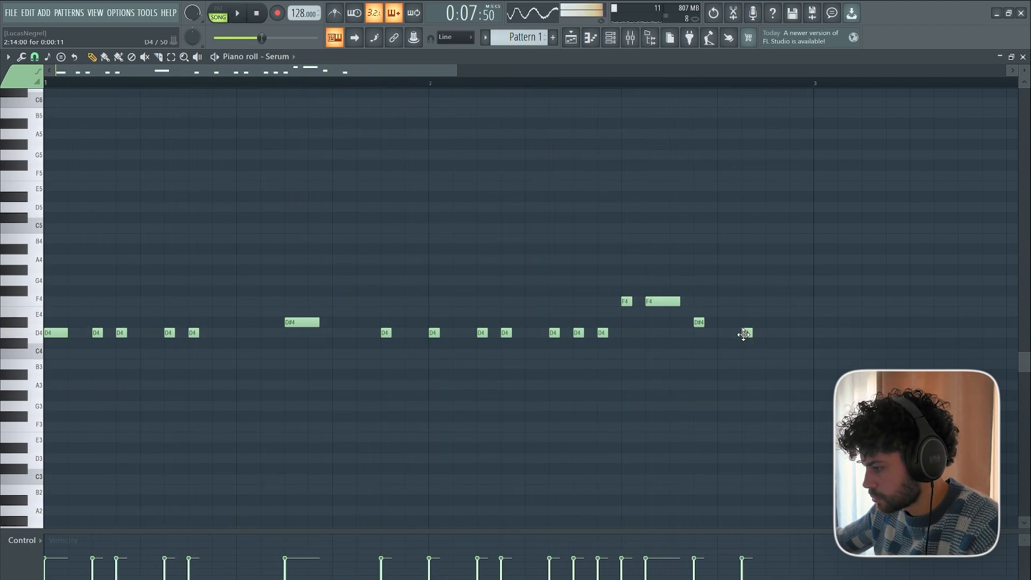
{"action": "left_click", "coordinate": [746, 322]}
{"action": "left_click", "coordinate": [770, 332]}
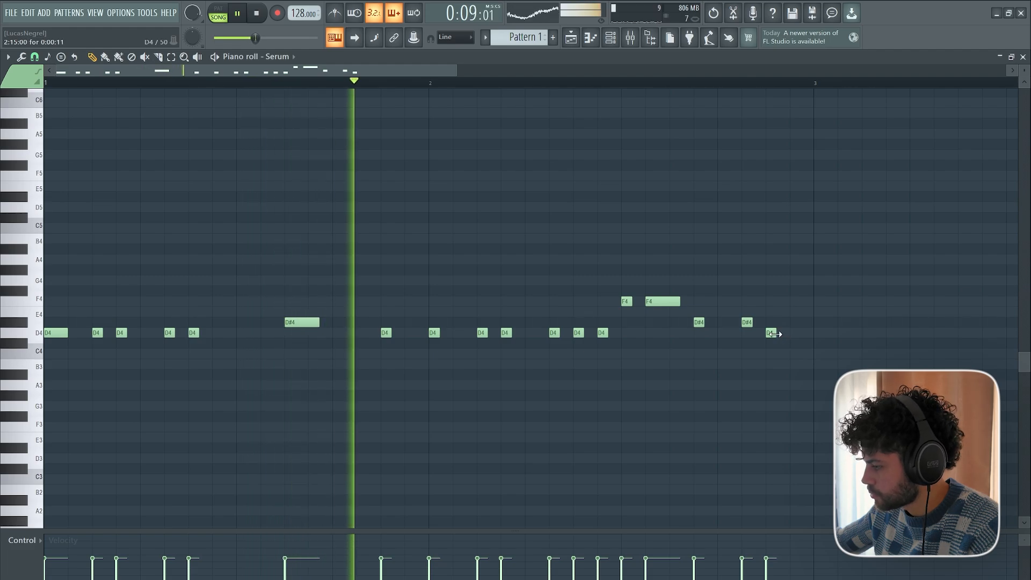
{"action": "left_click_drag", "start_coordinate": [775, 333], "coordinate": [801, 333]}
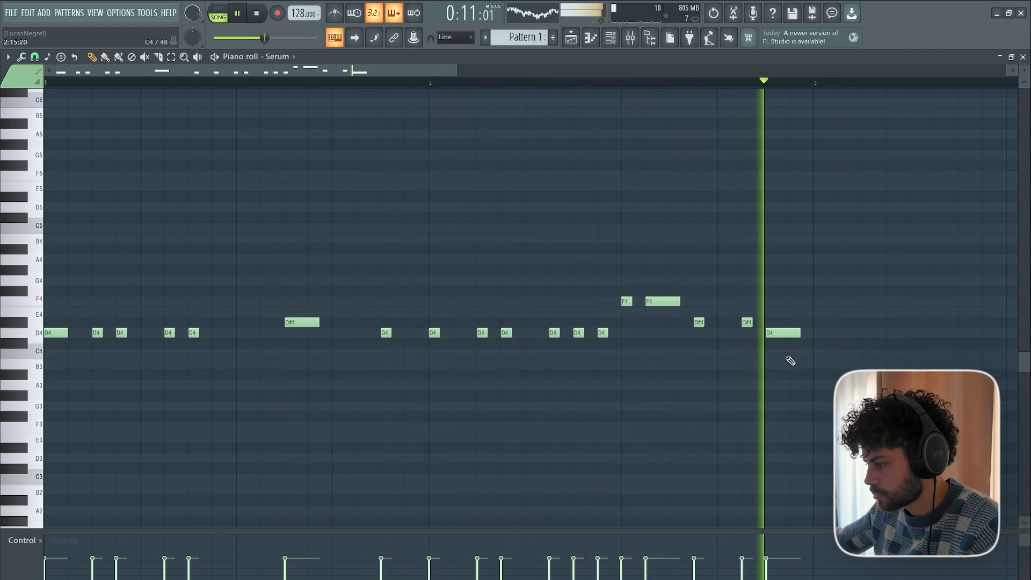
Lengthen the last D#4 in bar 2 by giving it an earlier start, and play the phrase to check it.
{"action": "key", "text": "space"}
{"action": "left_click", "coordinate": [728, 323]}
{"action": "key", "text": "space"}
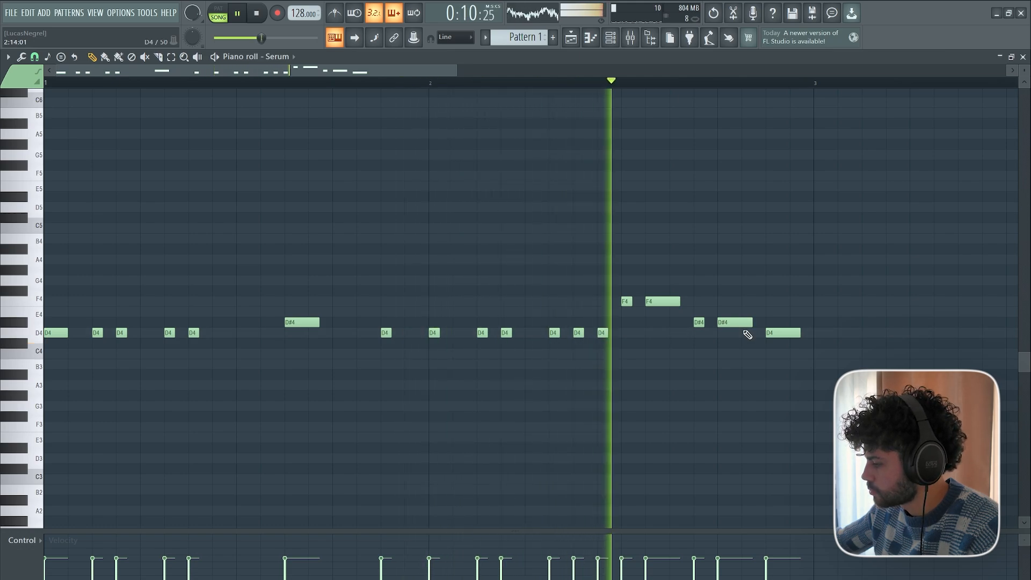
{"action": "key", "text": "space"}
Select the whole two-bar Serum riff and duplicate it into bars 3 and 4.
{"action": "scroll", "coordinate": [578, 83], "scroll_direction": "down", "scroll_amount": 3}
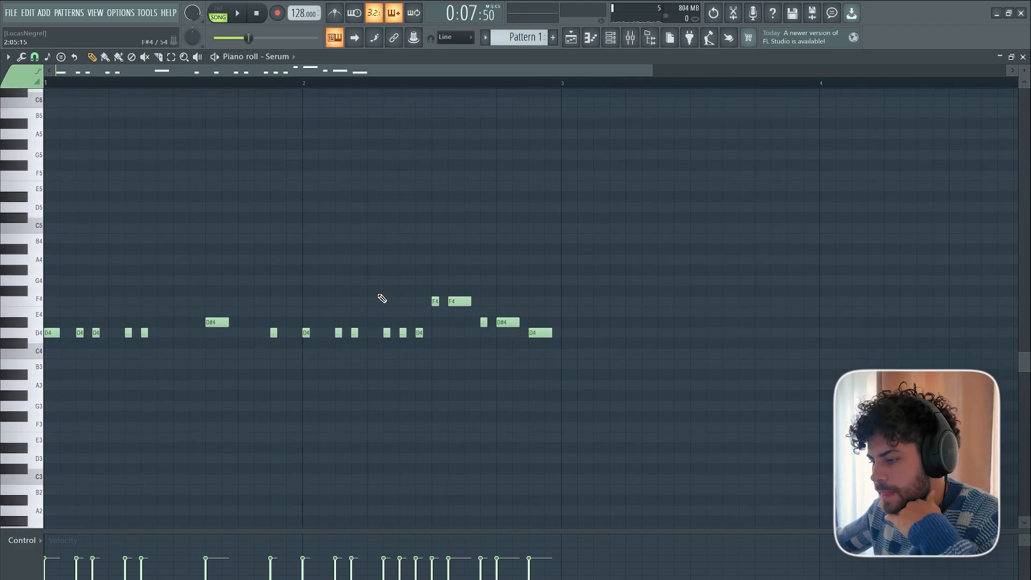
{"action": "scroll", "coordinate": [79, 75], "scroll_direction": "up", "scroll_amount": 3}
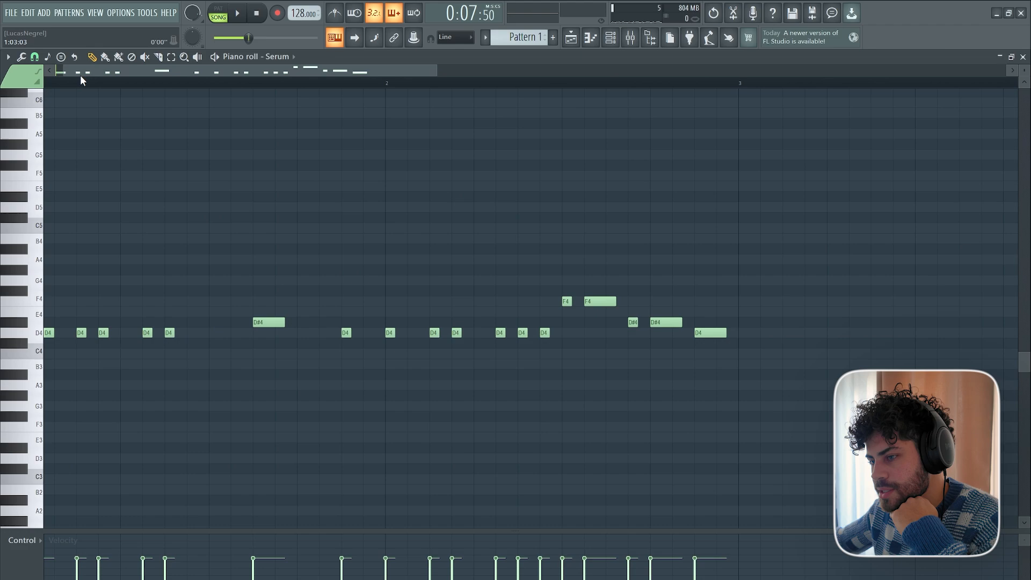
{"action": "scroll", "coordinate": [106, 88], "scroll_direction": "down", "scroll_amount": 2}
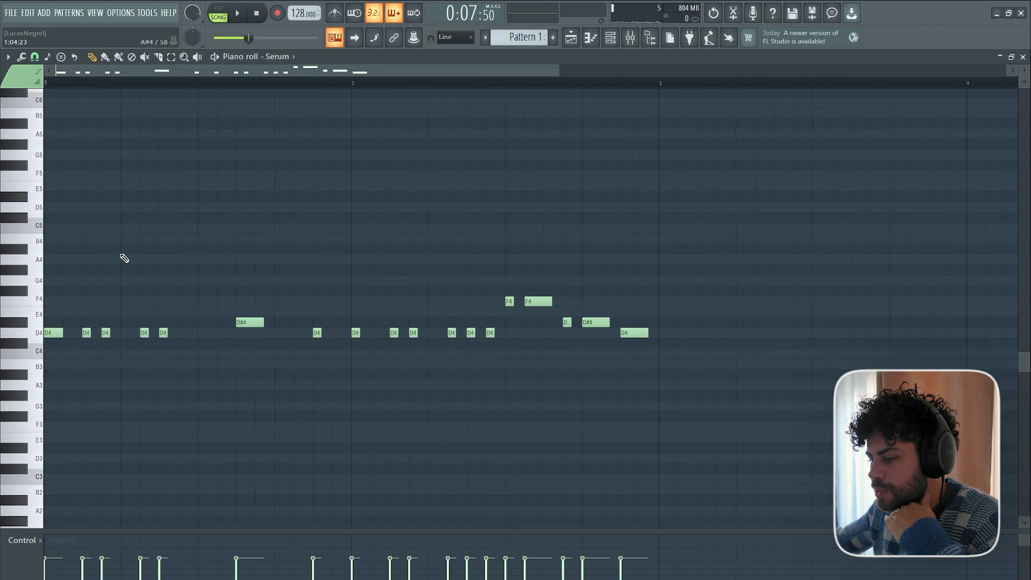
{"action": "scroll", "coordinate": [122, 258], "scroll_direction": "up", "scroll_amount": 1}
{"action": "scroll", "coordinate": [122, 258], "scroll_direction": "down", "scroll_amount": 2}
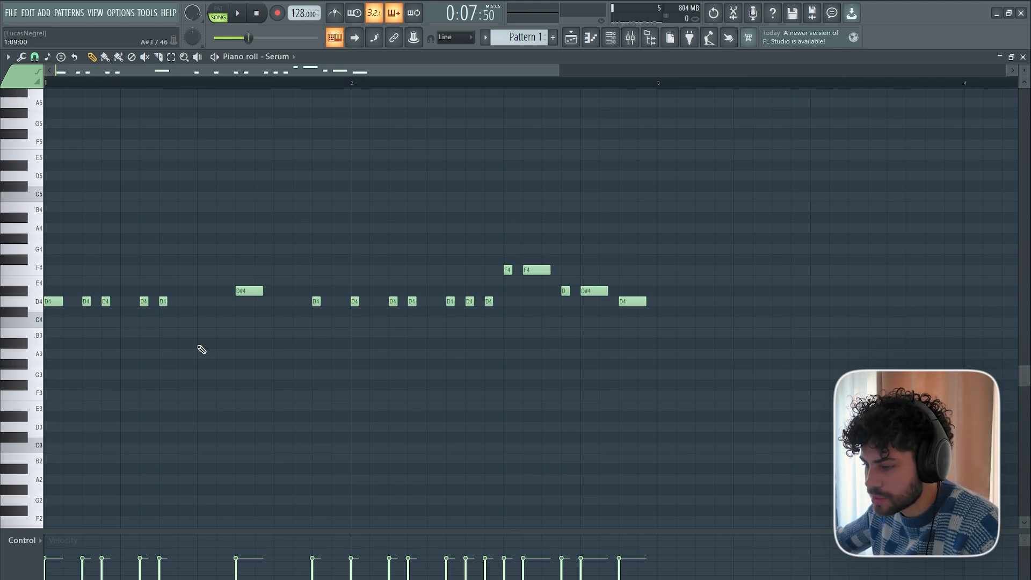
{"action": "left_click_drag", "start_coordinate": [694, 366], "coordinate": [2, 199]}
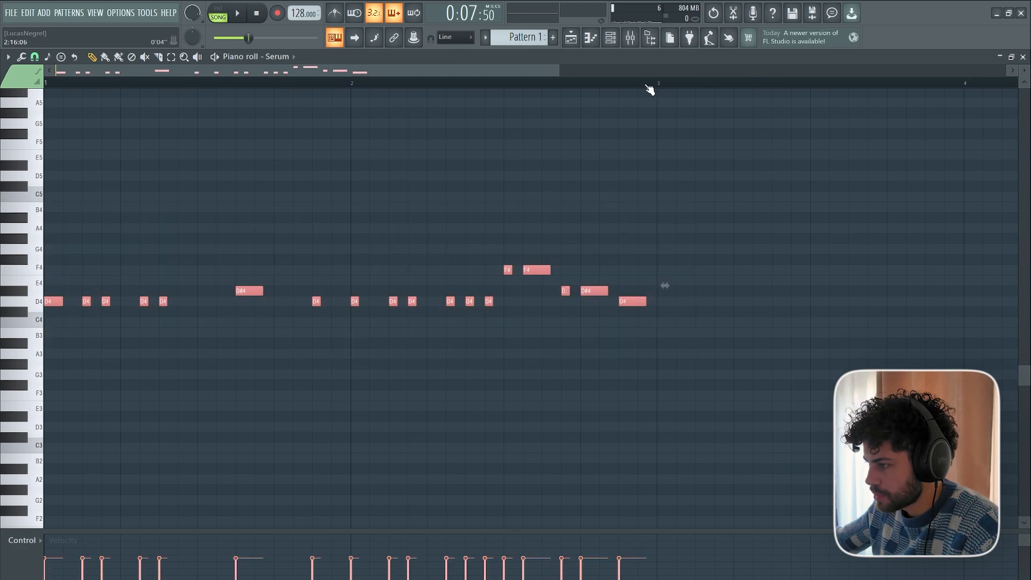
{"action": "key", "text": "ctrl+b"}
{"action": "scroll", "coordinate": [655, 85], "scroll_direction": "down", "scroll_amount": 4}
{"action": "scroll", "coordinate": [658, 84], "scroll_direction": "up", "scroll_amount": 4}
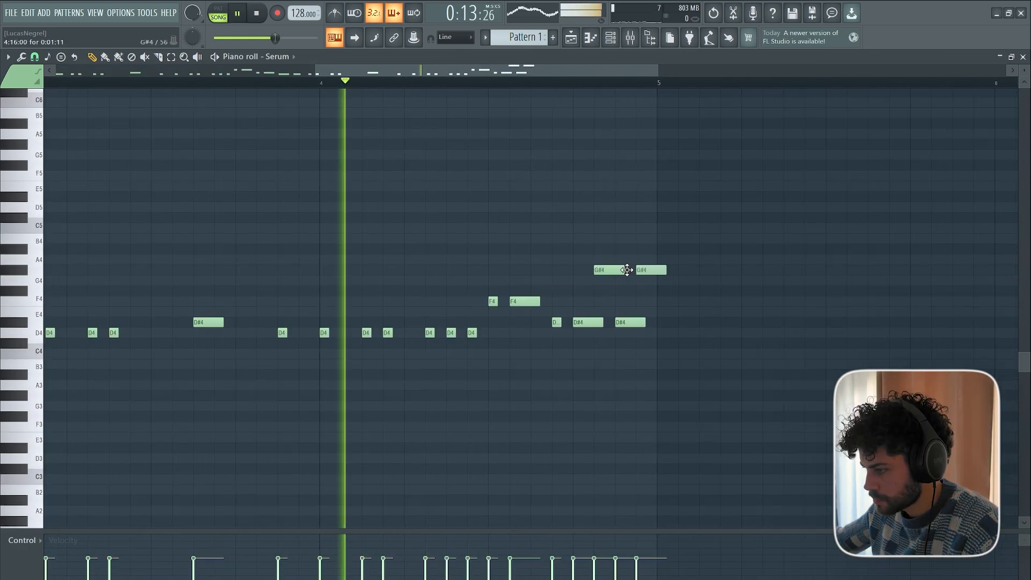
Rework bar 4's ending with short G#4 and F#4 notes over two longer D#4 notes, and end bar 2 on one longer D#4.
{"action": "left_click_drag", "start_coordinate": [666, 269], "coordinate": [602, 269]}
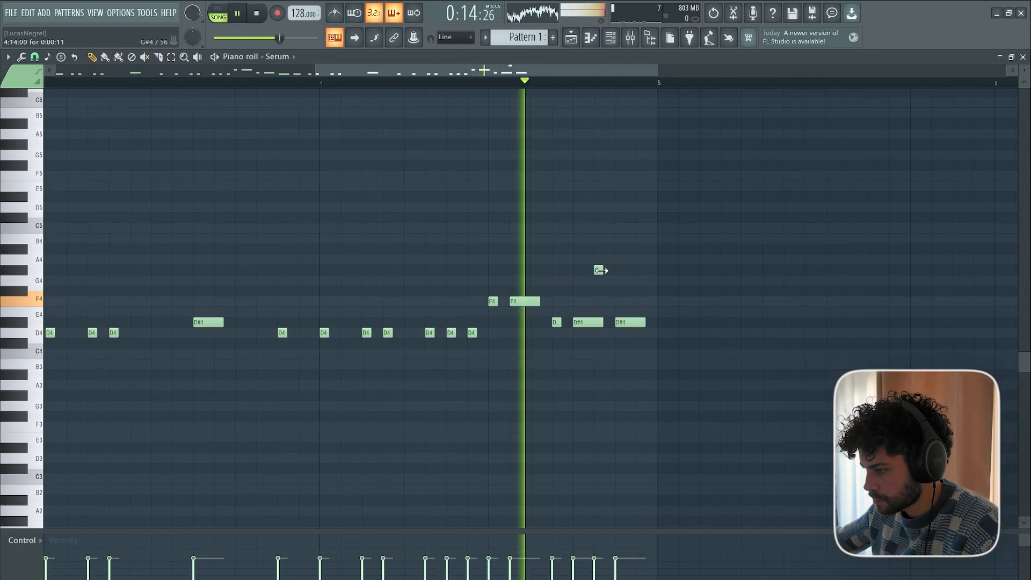
{"action": "key", "text": "space"}
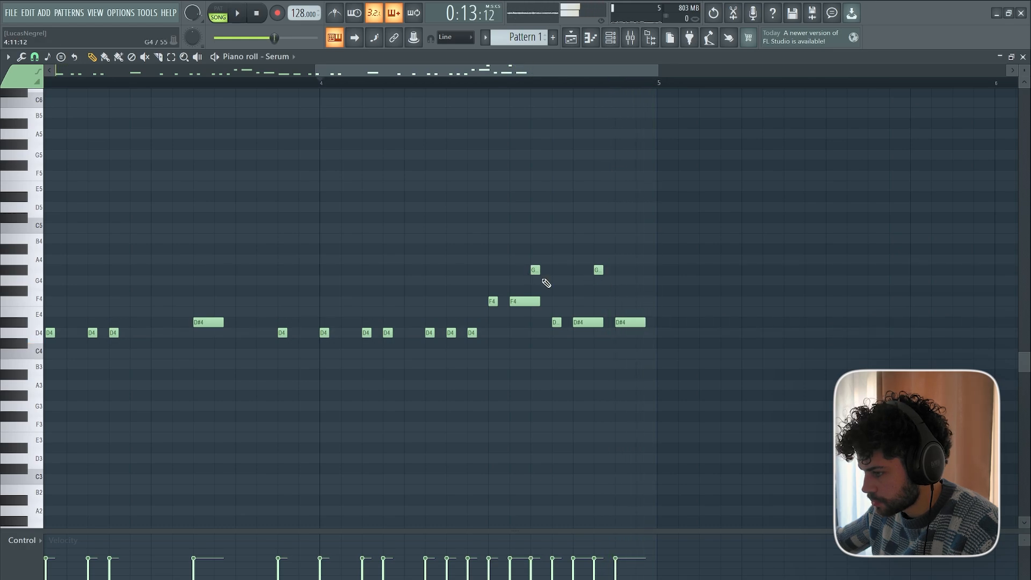
{"action": "key", "text": "space"}
{"action": "key", "text": "space"}
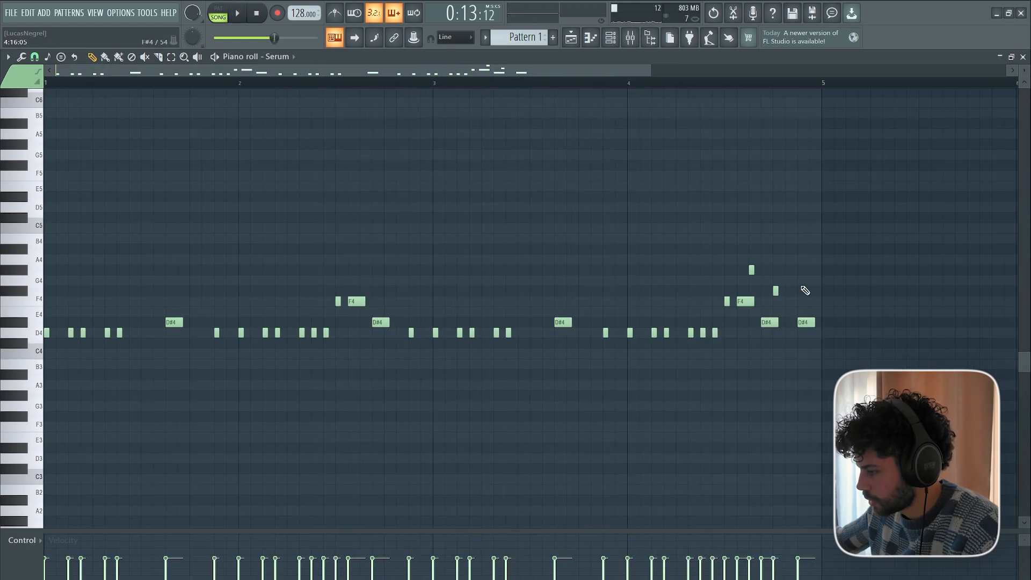
{"action": "scroll", "coordinate": [785, 92], "scroll_direction": "up", "scroll_amount": 3}
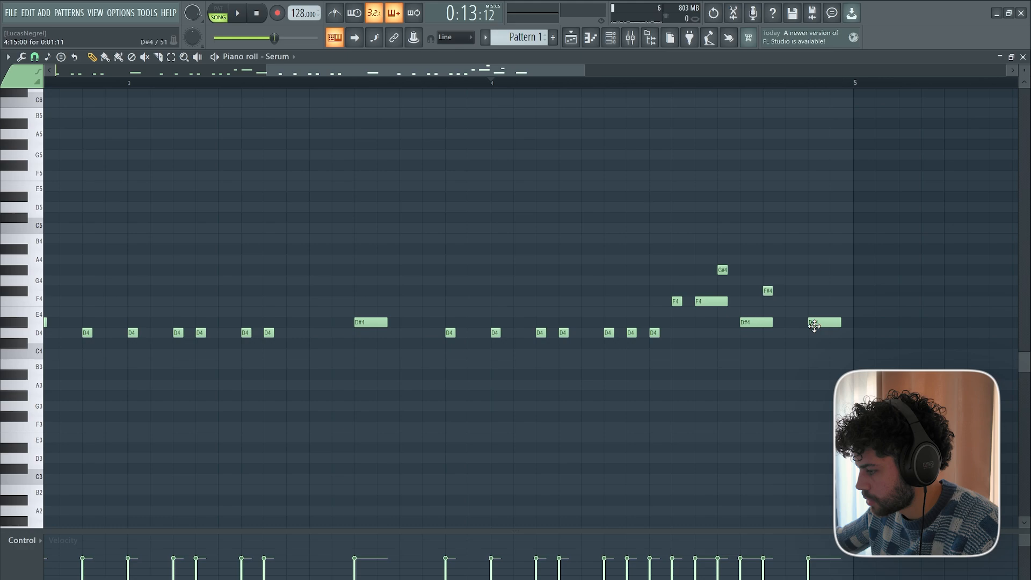
Play the four-bar Serum riff from bar 1 through the new bar 4 ending.
{"action": "scroll", "coordinate": [523, 90], "scroll_direction": "down", "scroll_amount": 3}
{"action": "left_click_drag", "start_coordinate": [517, 71], "coordinate": [301, 75]}
{"action": "scroll", "coordinate": [200, 115], "scroll_direction": "up", "scroll_amount": 1}
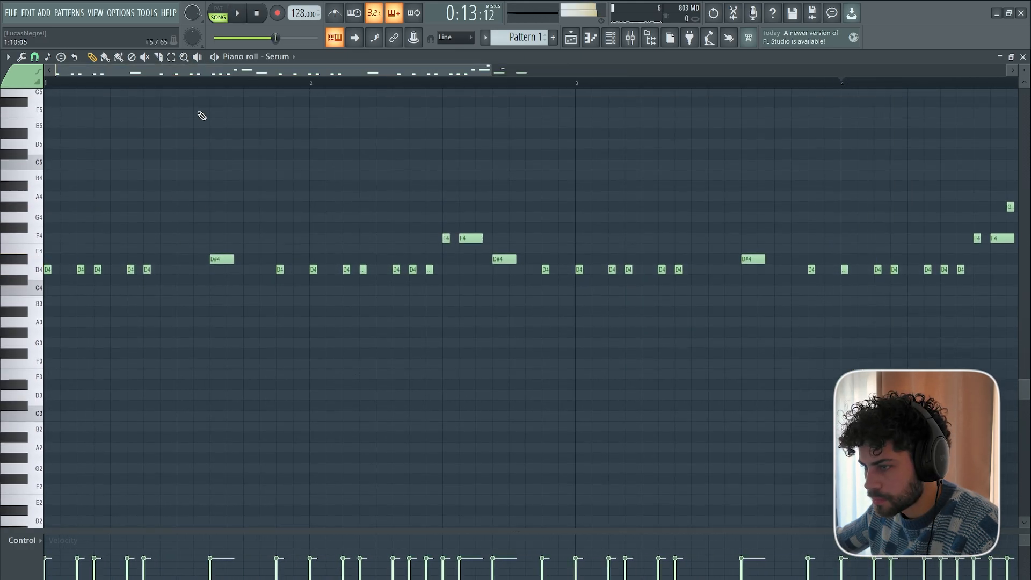
{"action": "scroll", "coordinate": [166, 86], "scroll_direction": "down", "scroll_amount": 2}
{"action": "key", "text": "space"}
{"action": "scroll", "coordinate": [166, 204], "scroll_direction": "up", "scroll_amount": 2}
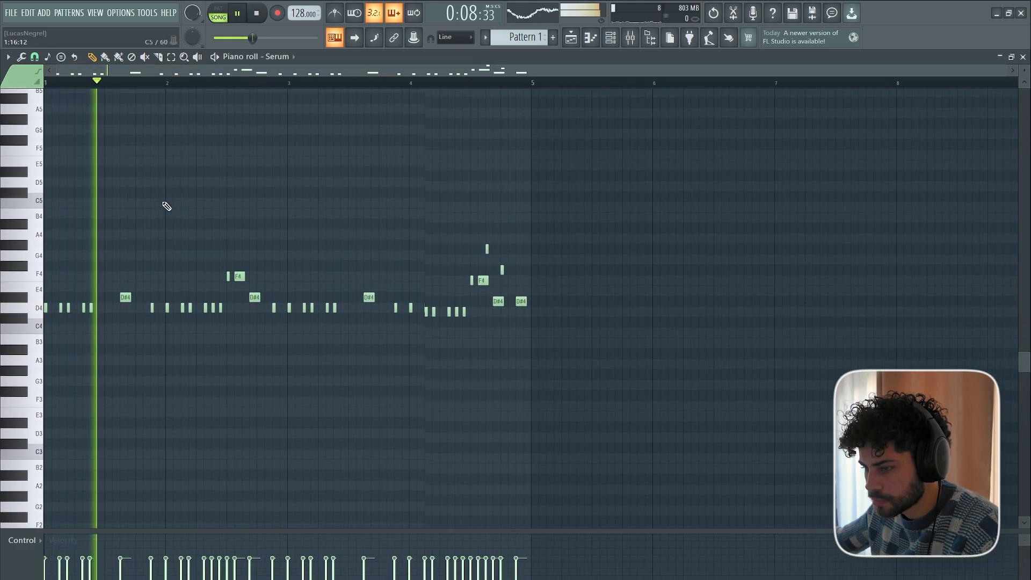
{"action": "scroll", "coordinate": [69, 70], "scroll_direction": "up", "scroll_amount": 1}
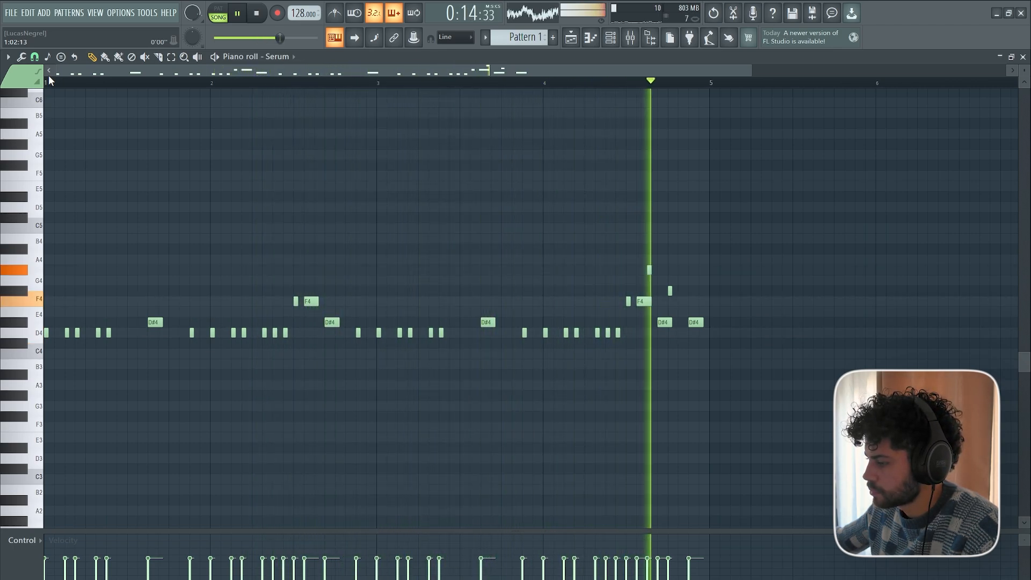
{"action": "key", "text": "space"}
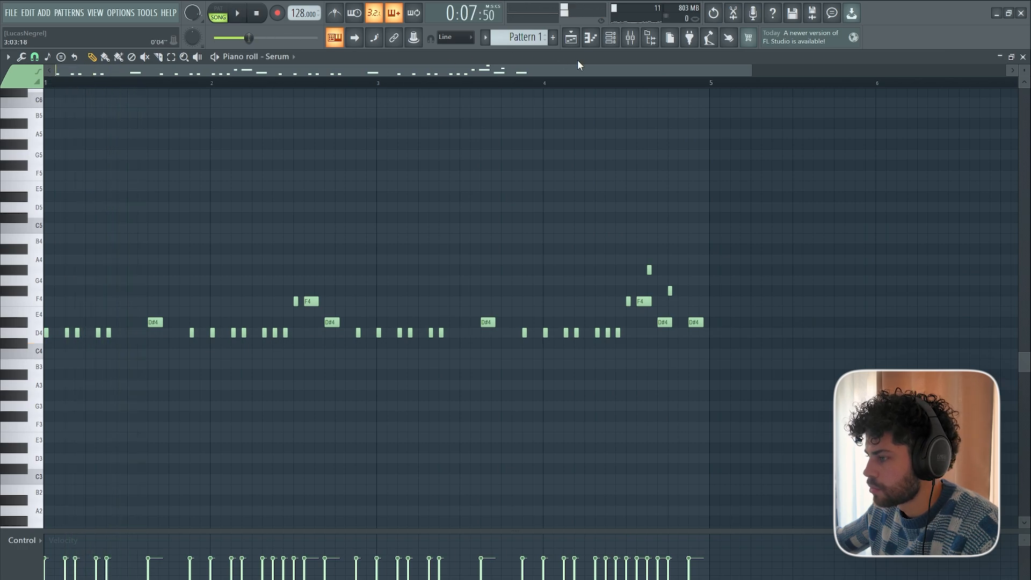
Clone the Serum channel four times in the channel rack and copy the riff to every clone.
{"action": "left_click", "coordinate": [610, 38]}
{"action": "right_click", "coordinate": [575, 340]}
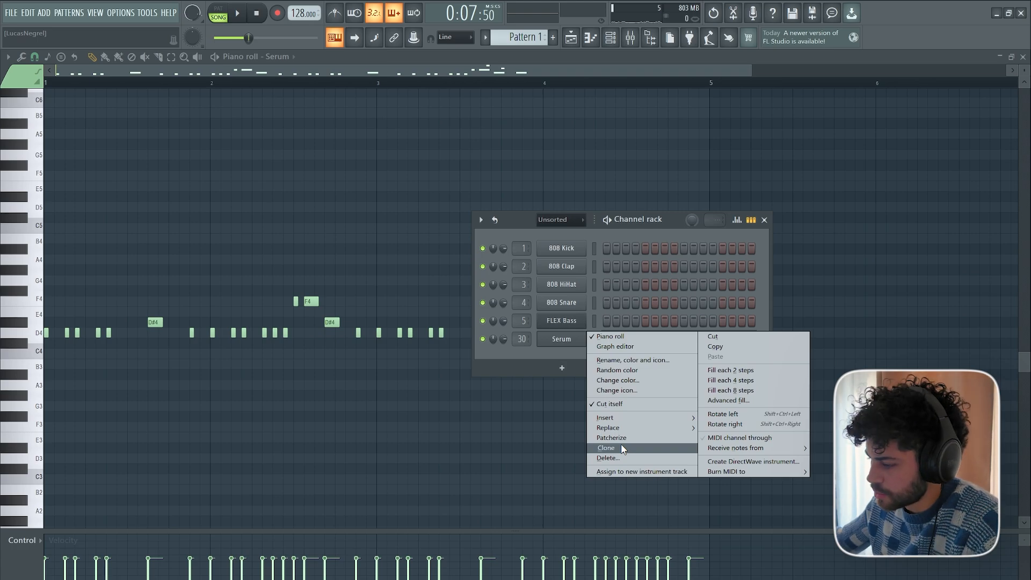
{"action": "left_click", "coordinate": [621, 447]}
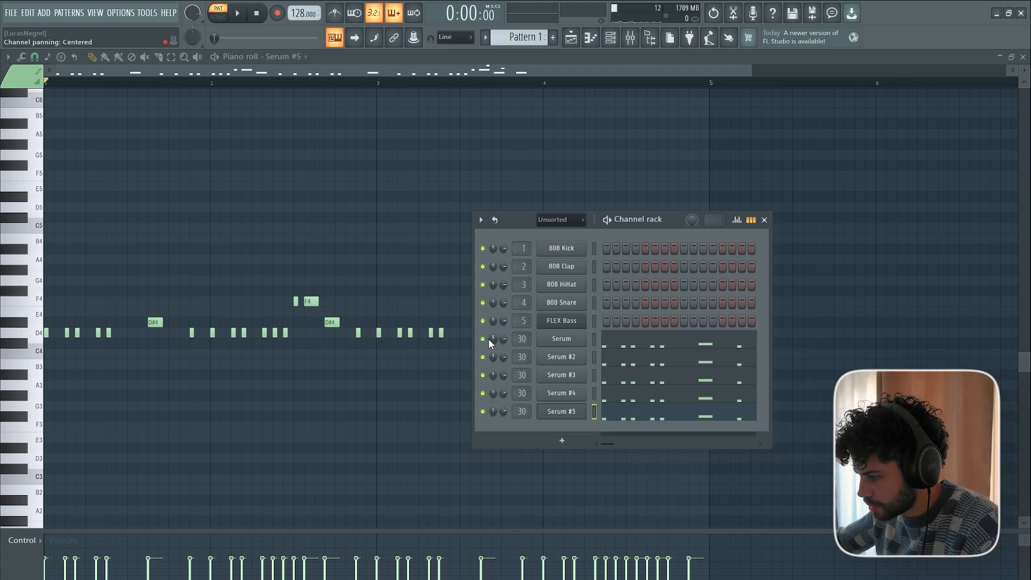
Audition Serum, Serum #2, Serum #3 and Serum #4 by soloing each channel in turn during pattern playback.
{"action": "right_click", "coordinate": [489, 339]}
{"action": "right_click", "coordinate": [484, 340]}
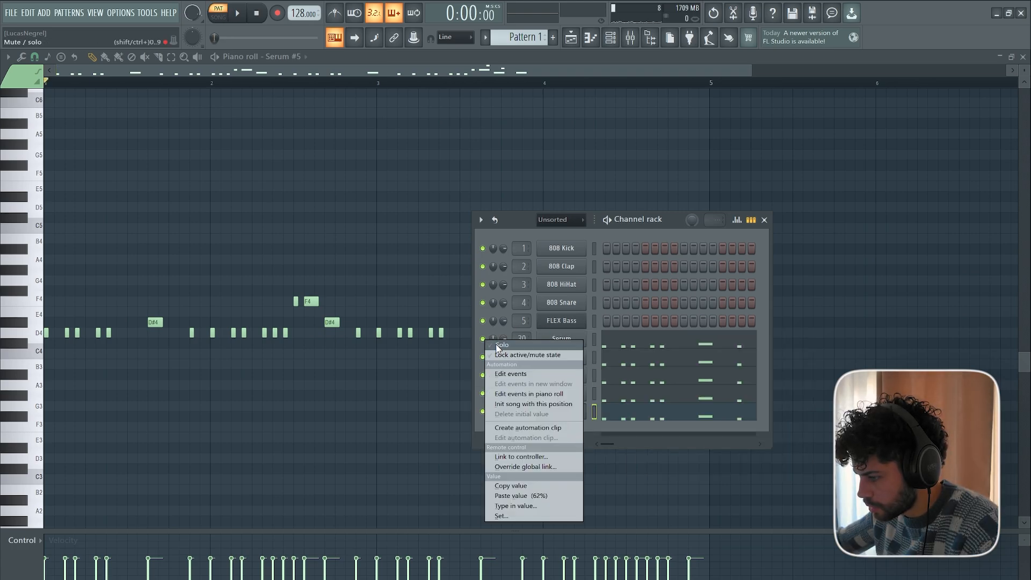
{"action": "left_click", "coordinate": [495, 345]}
{"action": "key", "text": "space"}
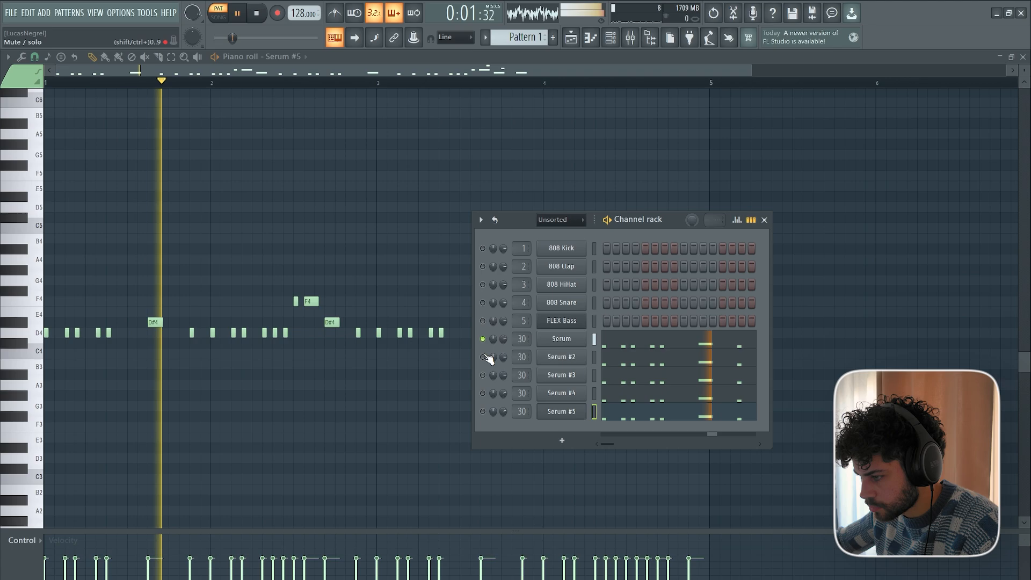
{"action": "right_click", "coordinate": [485, 357]}
{"action": "left_click", "coordinate": [494, 360]}
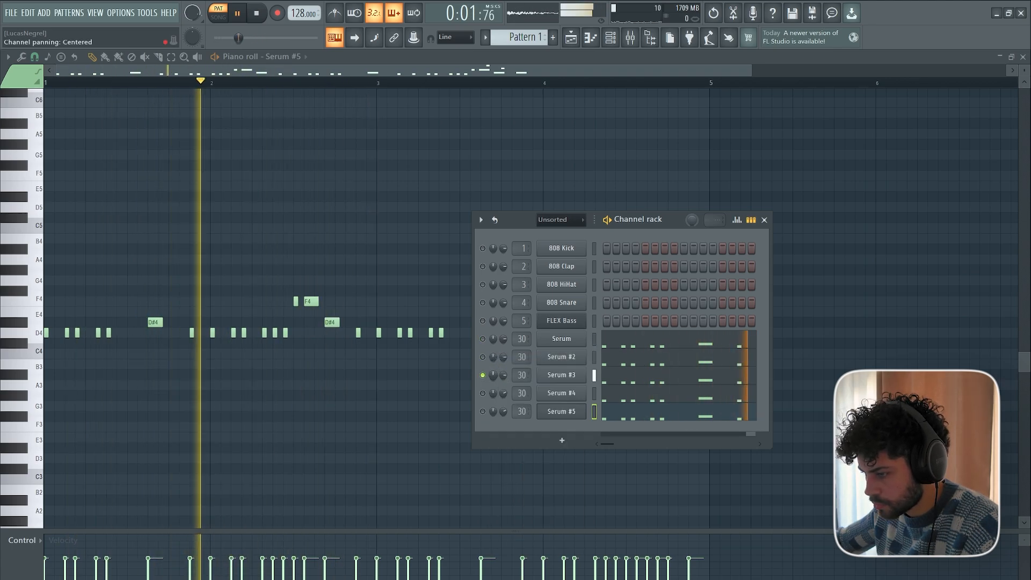
{"action": "right_click", "coordinate": [483, 393]}
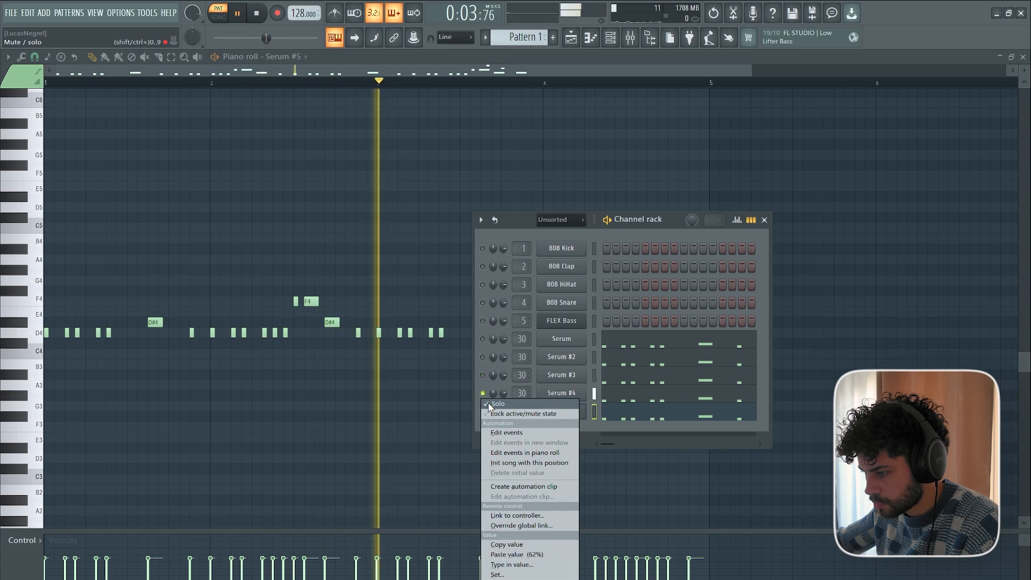
{"action": "left_click", "coordinate": [430, 399]}
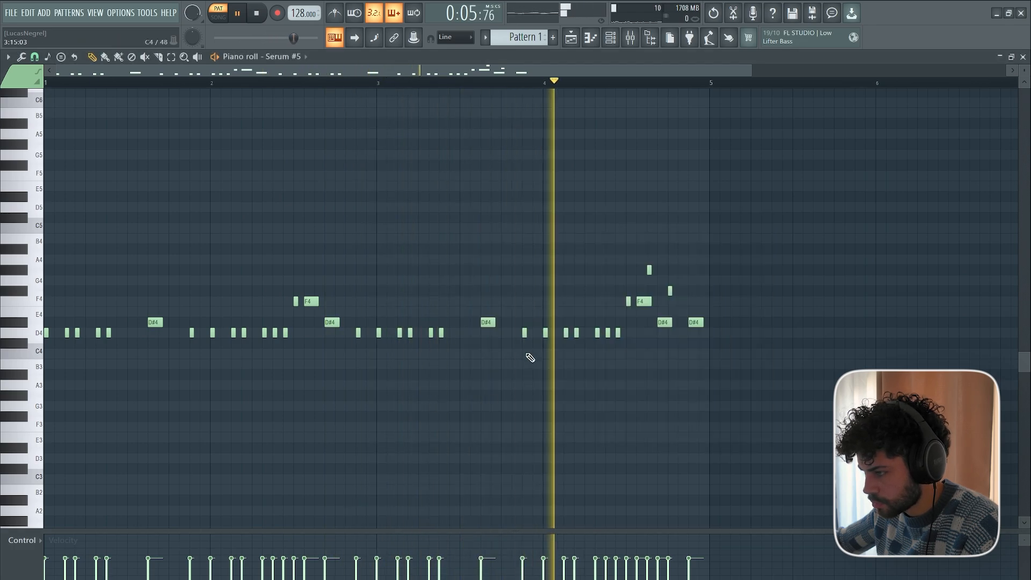
Solo the Serum #5 channel and play the pattern from the start to audition it.
{"action": "left_click", "coordinate": [610, 38]}
{"action": "key", "text": "space"}
{"action": "right_click", "coordinate": [483, 411]}
{"action": "left_click", "coordinate": [495, 419]}
{"action": "right_click", "coordinate": [343, 422]}
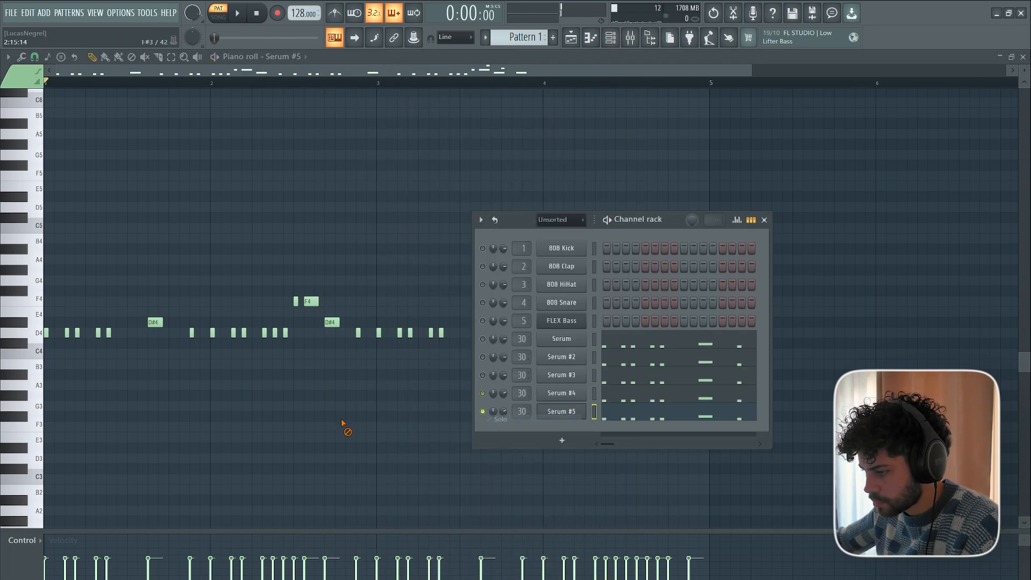
{"action": "key", "text": "space"}
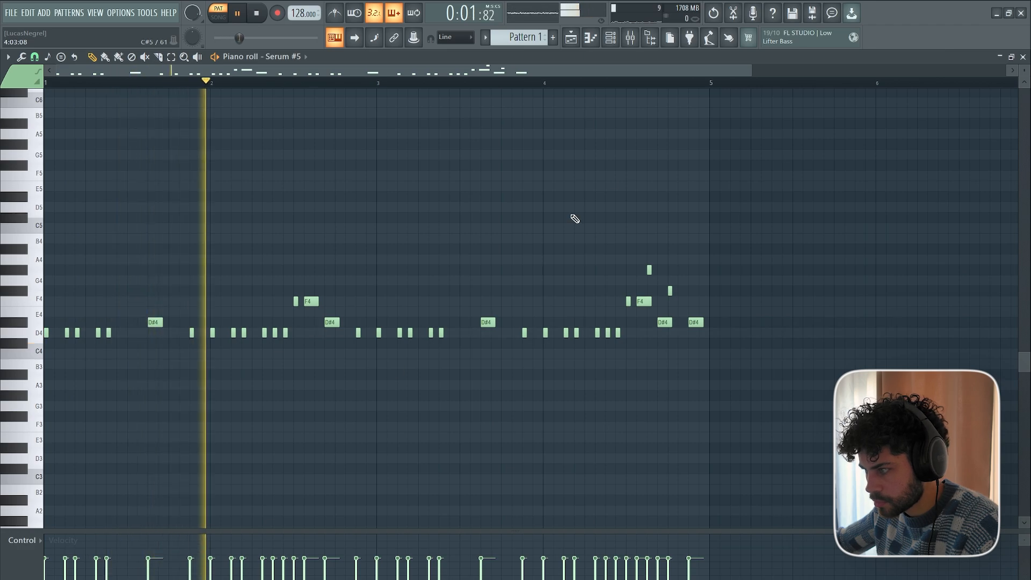
Bring all four bars of the Serum #5 riff into view and replay the pattern from bar 1.
{"action": "left_click", "coordinate": [610, 39]}
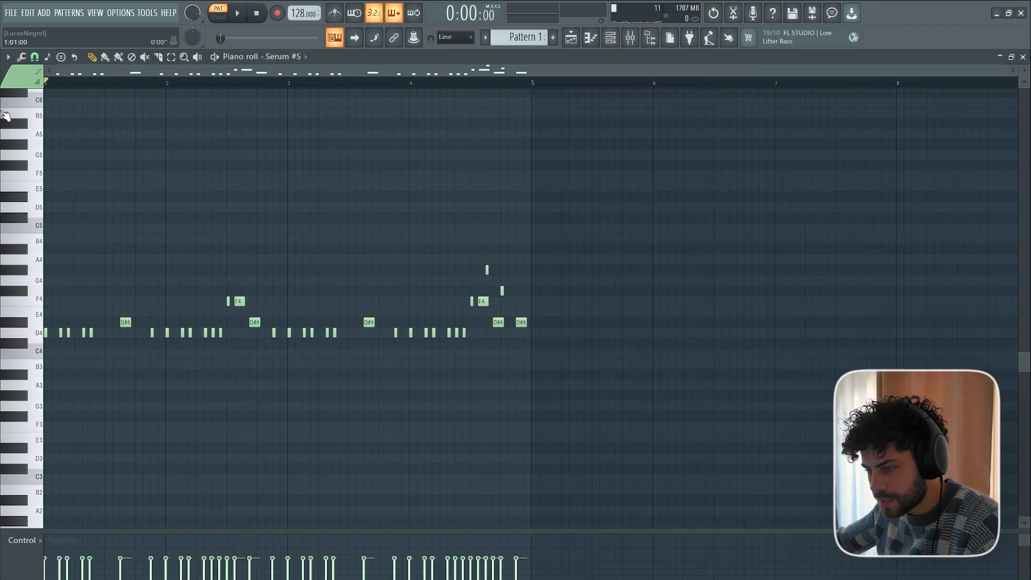
{"action": "scroll", "coordinate": [67, 85], "scroll_direction": "up", "scroll_amount": 2}
{"action": "left_click_drag", "start_coordinate": [80, 70], "coordinate": [68, 81]}
{"action": "scroll", "coordinate": [69, 85], "scroll_direction": "down", "scroll_amount": 1}
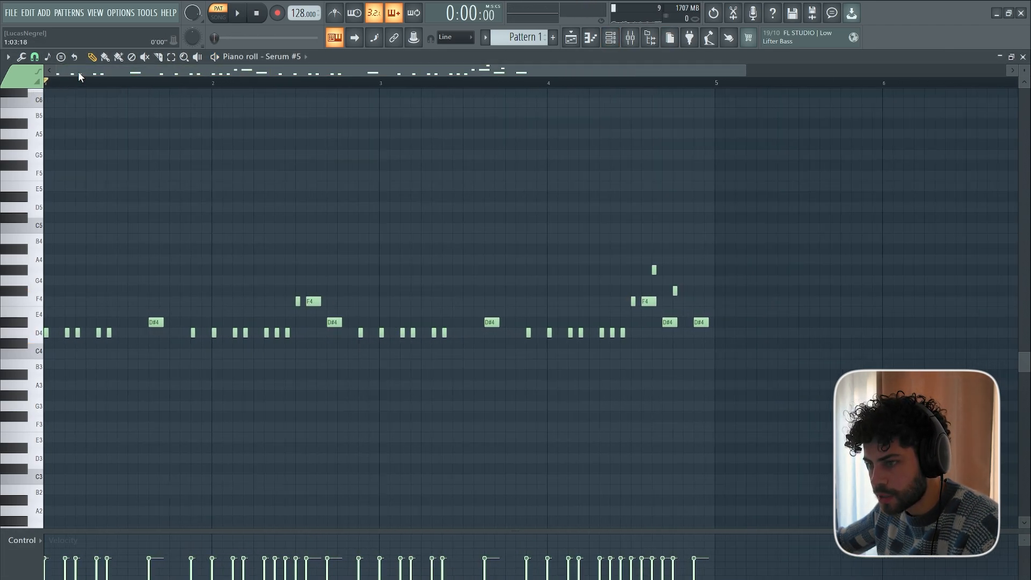
{"action": "scroll", "coordinate": [51, 78], "scroll_direction": "up", "scroll_amount": 1}
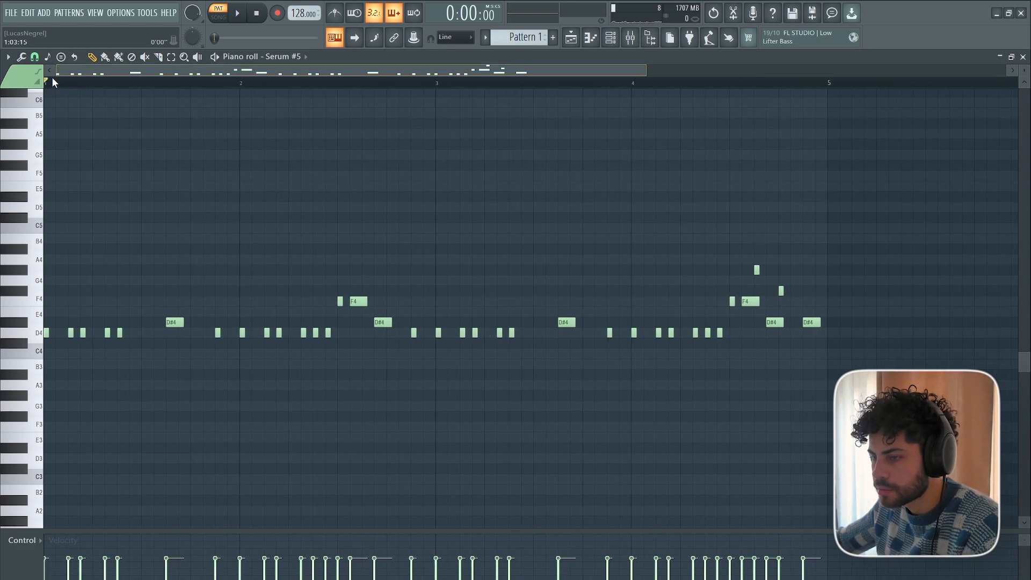
{"action": "key", "text": "space"}
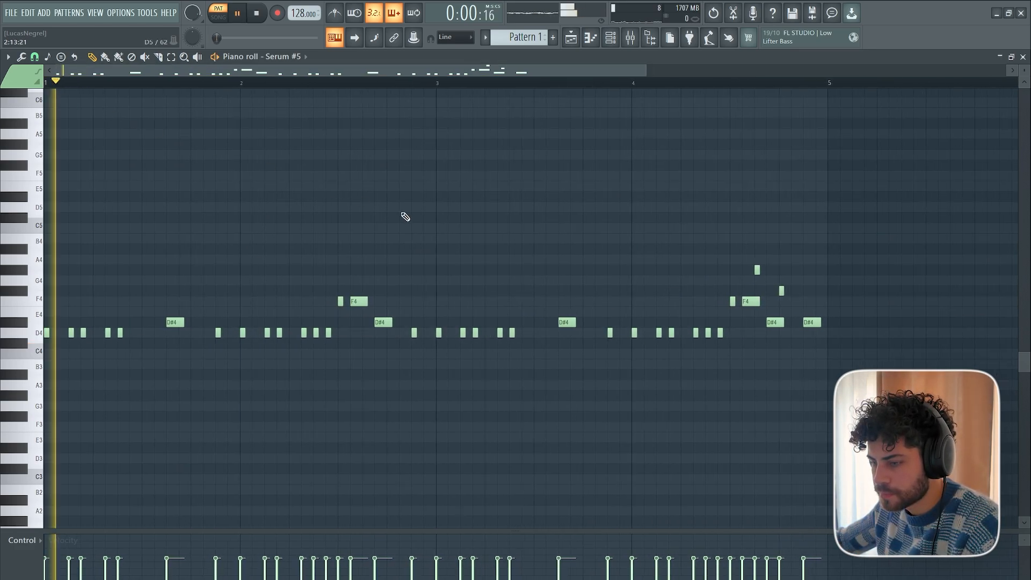
Listen through the complete four-bar Serum #5 riff and stop playback.
{"action": "scroll", "coordinate": [722, 93], "scroll_direction": "down", "scroll_amount": 1}
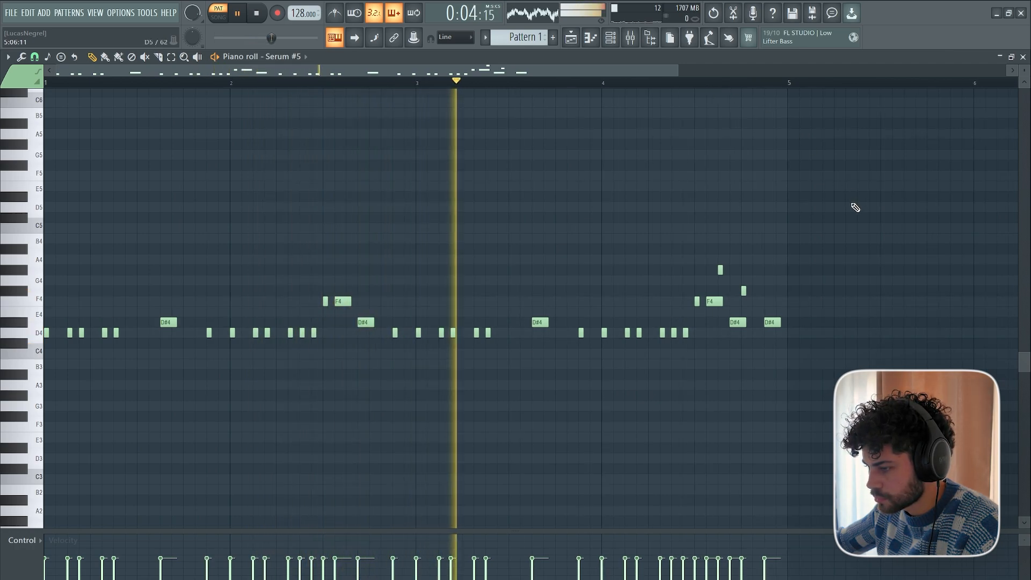
{"action": "scroll", "coordinate": [856, 207], "scroll_direction": "up", "scroll_amount": 2}
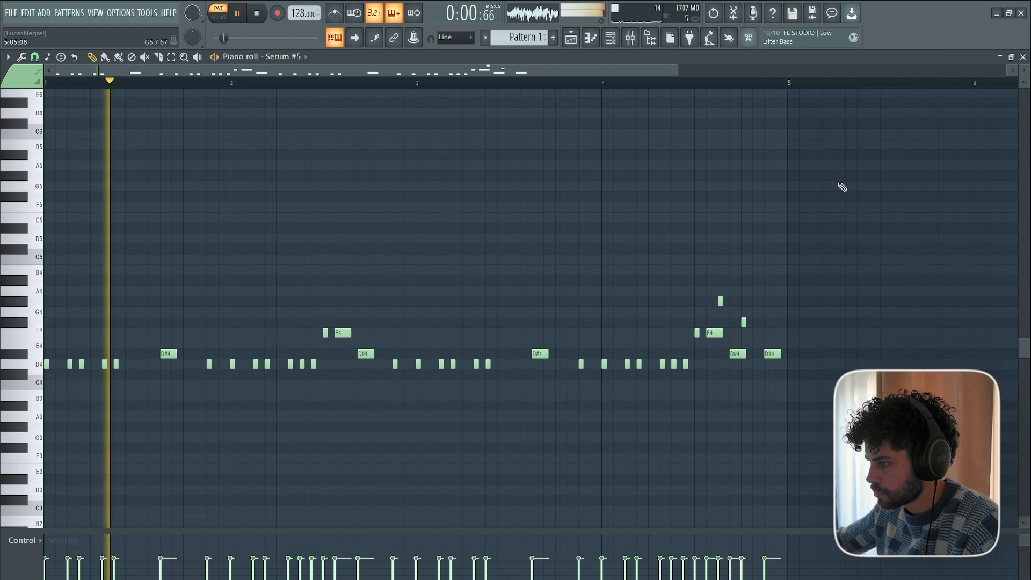
{"action": "key", "text": "space"}
{"action": "scroll", "coordinate": [639, 80], "scroll_direction": "down", "scroll_amount": 1}
Play the arrangement from bar 5 in song mode to hear the layered riff with the kicks and crashes.
{"action": "left_click", "coordinate": [591, 43]}
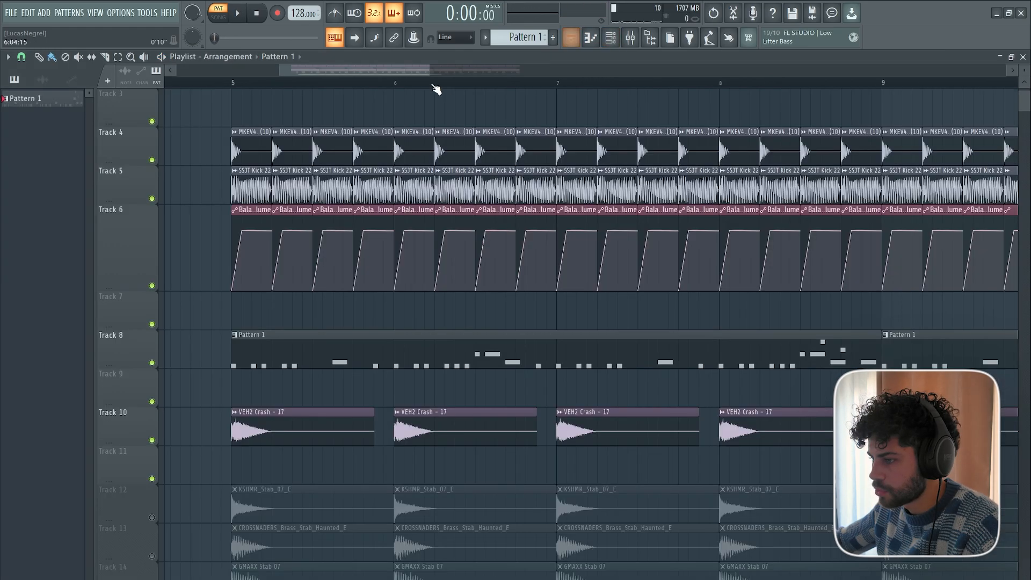
{"action": "scroll", "coordinate": [433, 86], "scroll_direction": "down", "scroll_amount": 3}
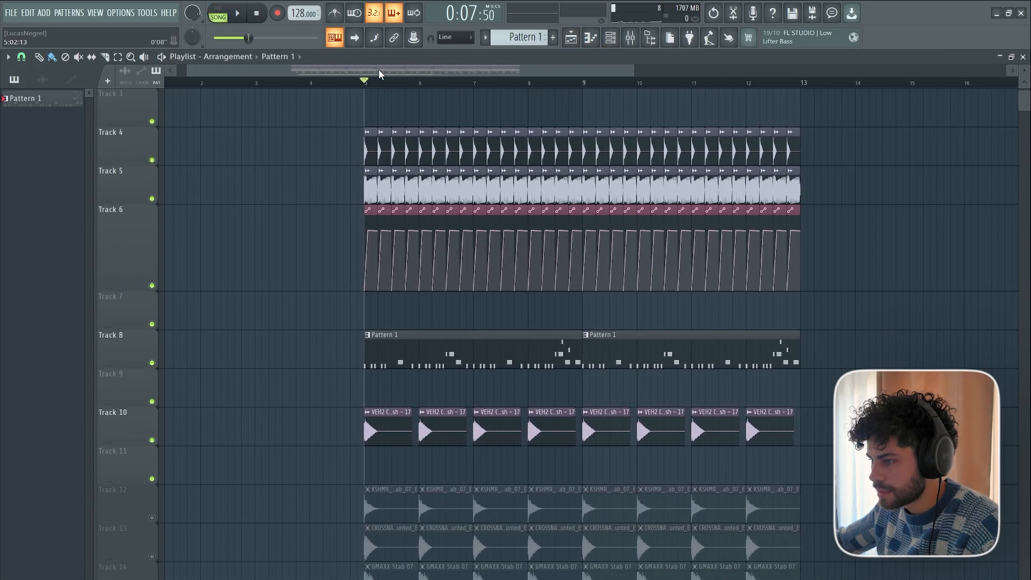
{"action": "left_click_drag", "start_coordinate": [379, 69], "coordinate": [438, 78]}
{"action": "key", "text": "space"}
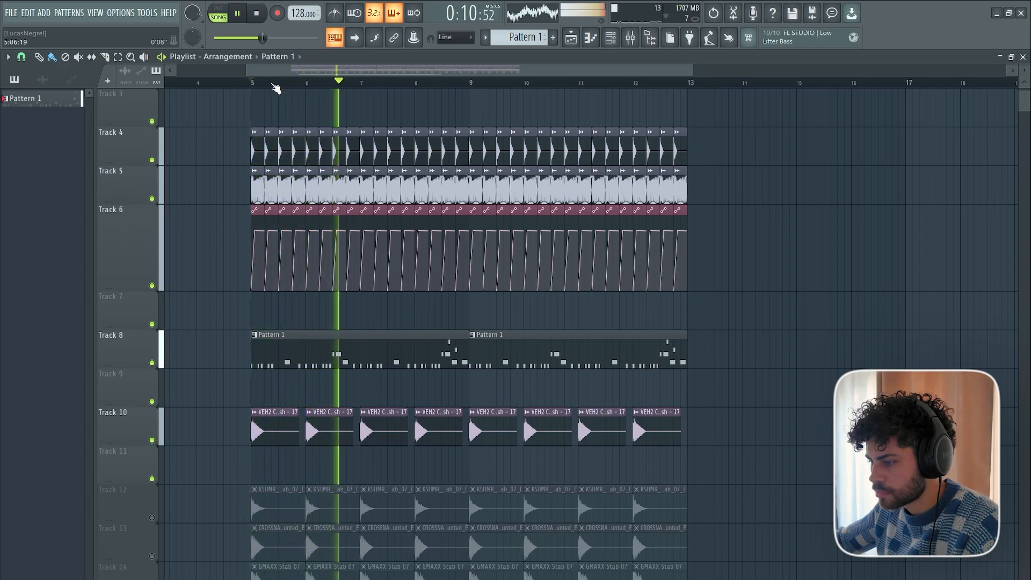
{"action": "scroll", "coordinate": [273, 87], "scroll_direction": "up", "scroll_amount": 2}
{"action": "scroll", "coordinate": [274, 86], "scroll_direction": "down", "scroll_amount": 1}
{"action": "left_click_drag", "start_coordinate": [347, 69], "coordinate": [359, 72]}
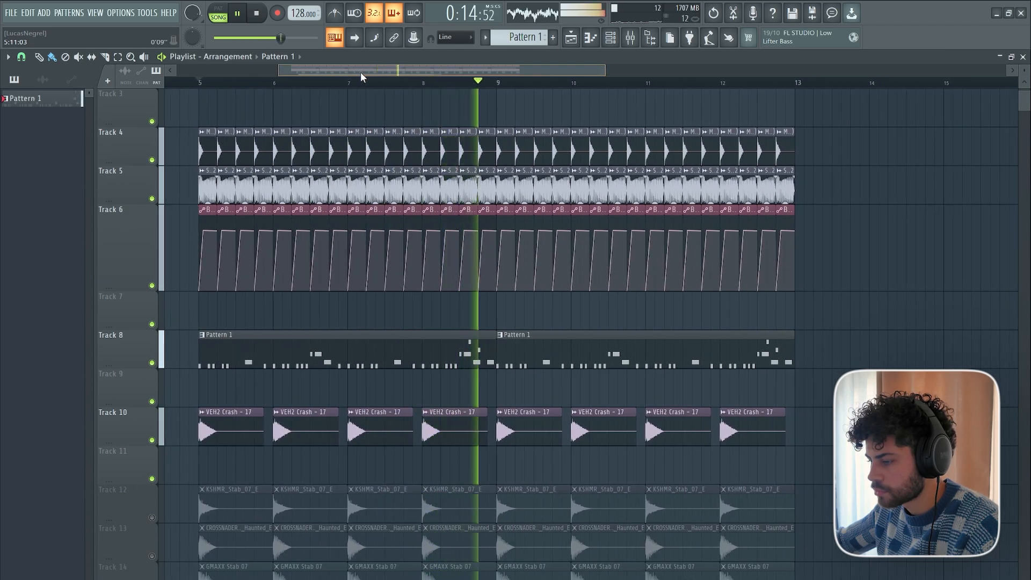
{"action": "key", "text": "space"}
{"action": "scroll", "coordinate": [386, 276], "scroll_direction": "down", "scroll_amount": 3}
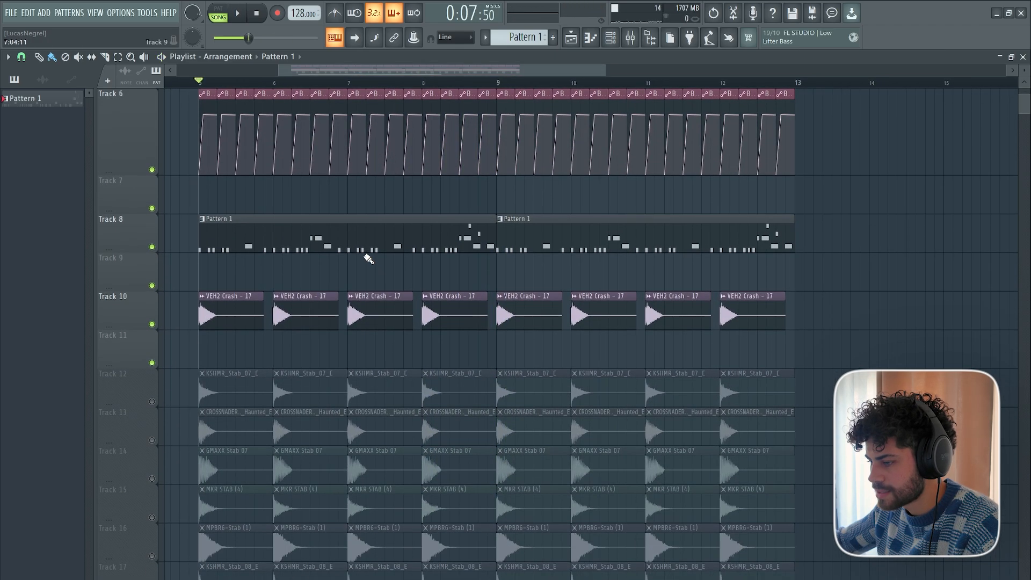
Insert Fruity Parametric EQ 2 ahead of Kickstart 2 on mixer Insert 30, the Serum channels' track.
{"action": "key", "text": "F9"}
{"action": "left_click", "coordinate": [616, 42]}
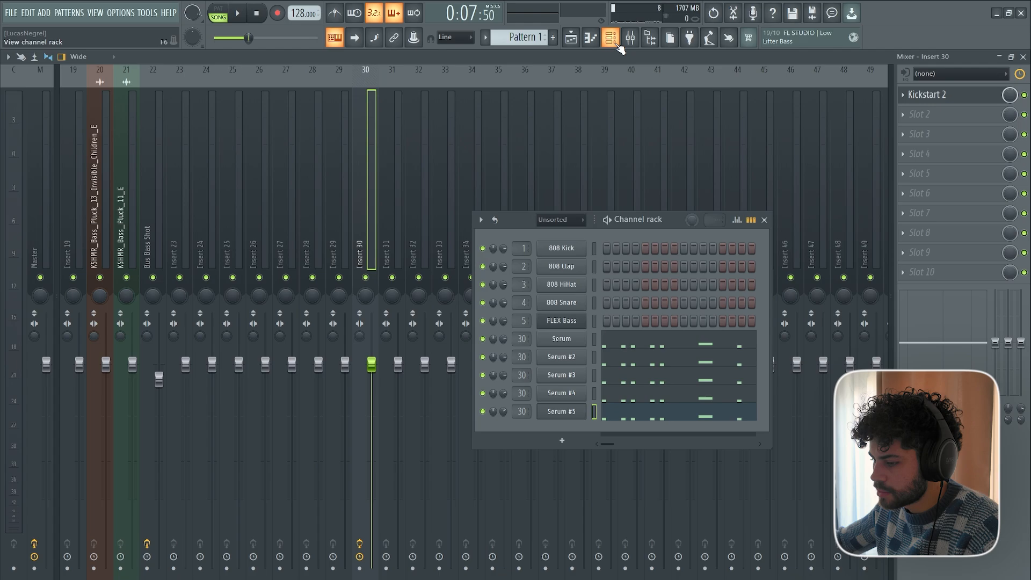
{"action": "left_click", "coordinate": [366, 109]}
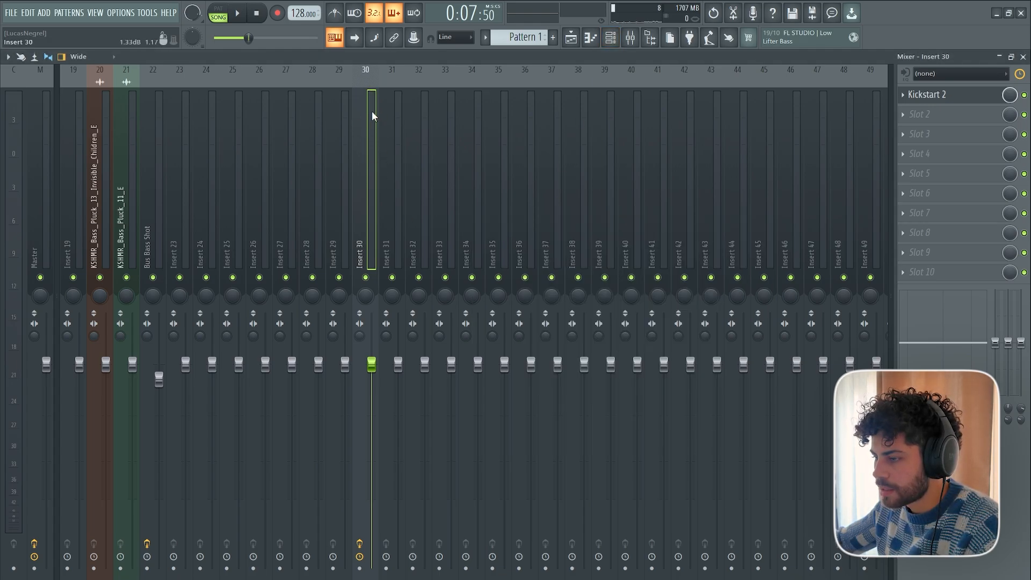
{"action": "left_click", "coordinate": [451, 118]}
{"action": "left_click", "coordinate": [370, 105]}
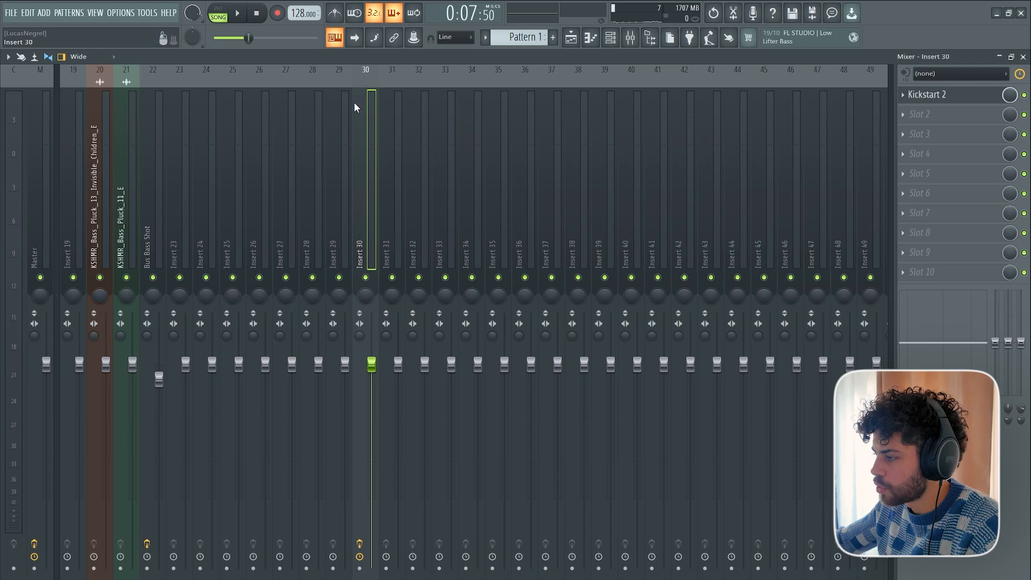
{"action": "left_click", "coordinate": [954, 101]}
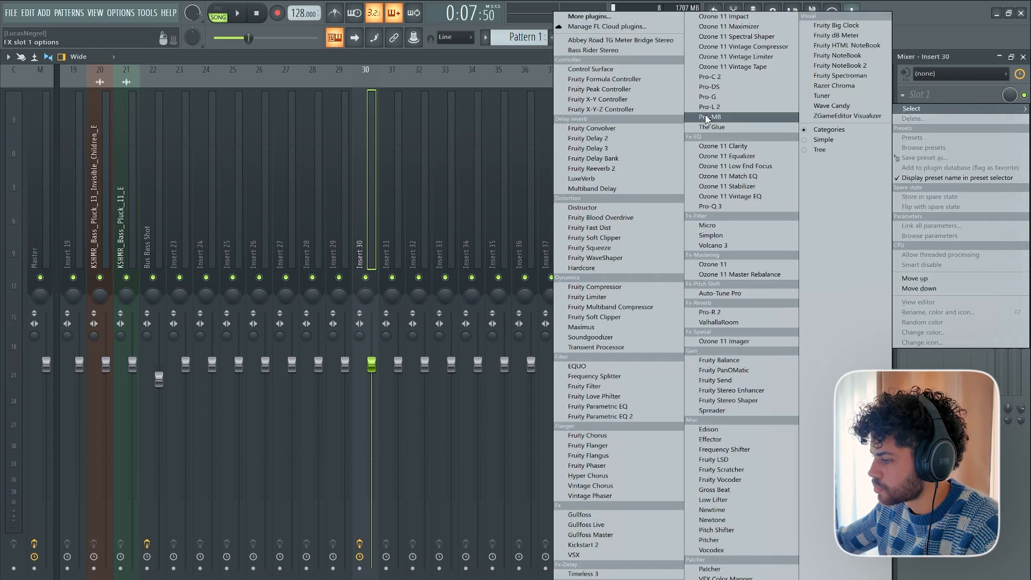
{"action": "left_click", "coordinate": [638, 417]}
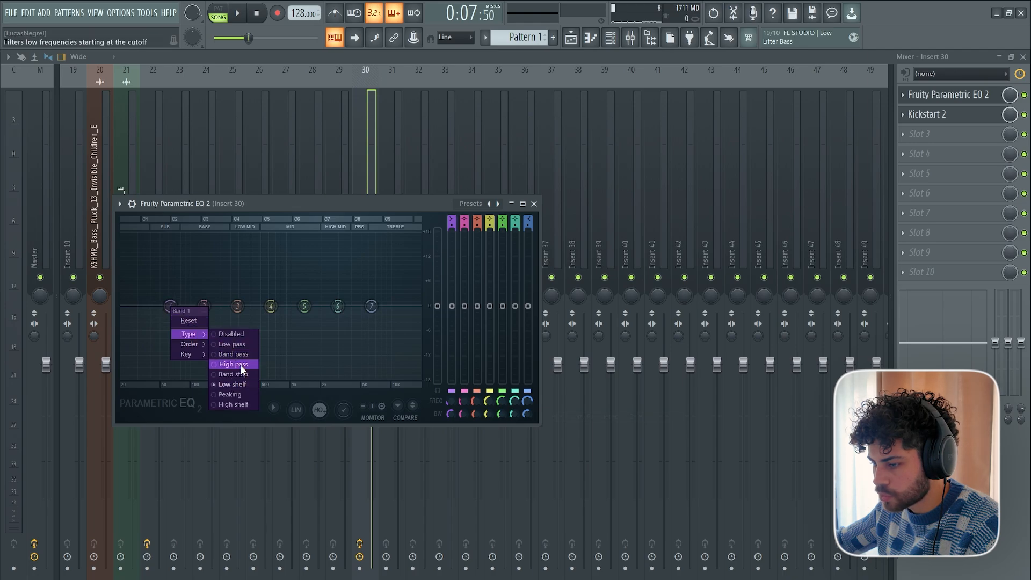
Make band 1 of the Insert 30 EQ a high-pass filter and move its cutoff close to band 3 during playback.
{"action": "left_click", "coordinate": [240, 365]}
{"action": "right_click", "coordinate": [171, 307]}
{"action": "left_click", "coordinate": [196, 323]}
{"action": "key", "text": "space"}
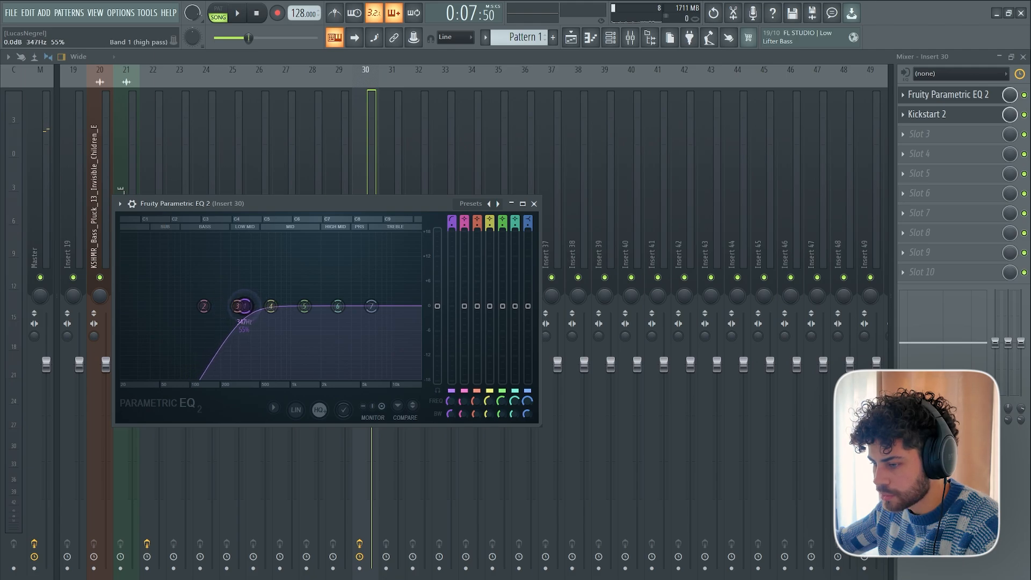
{"action": "key", "text": "space"}
{"action": "mouse_move", "coordinate": [244, 306]}
{"action": "left_mouse_down"}
{"action": "mouse_move", "coordinate": [220, 306]}
{"action": "mouse_move", "coordinate": [234, 306]}
{"action": "left_mouse_up"}
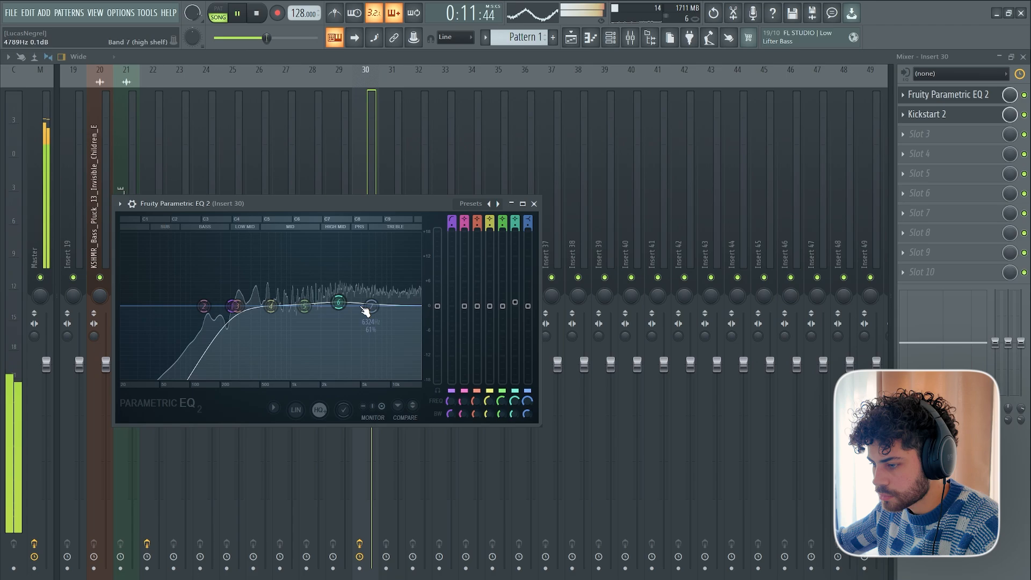
Boost the EQ's band 7 high shelf to about 2 dB near 5 kHz and slightly lift band 6.
{"action": "mouse_move", "coordinate": [365, 311]}
{"action": "left_mouse_down"}
{"action": "mouse_move", "coordinate": [349, 300]}
{"action": "mouse_move", "coordinate": [363, 299]}
{"action": "left_mouse_up"}
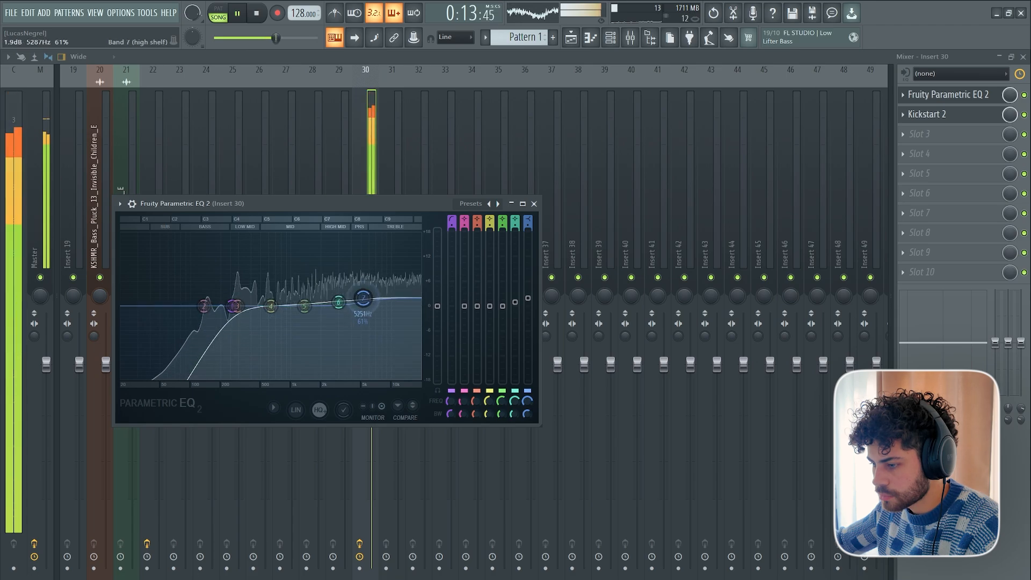
{"action": "left_click_drag", "start_coordinate": [300, 305], "coordinate": [332, 301]}
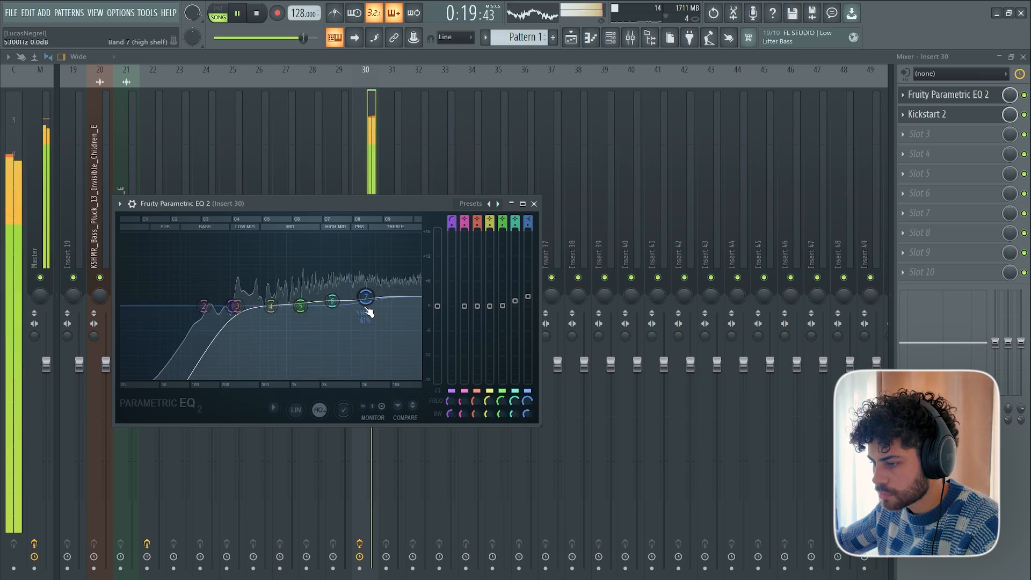
{"action": "left_click_drag", "start_coordinate": [367, 289], "coordinate": [361, 298]}
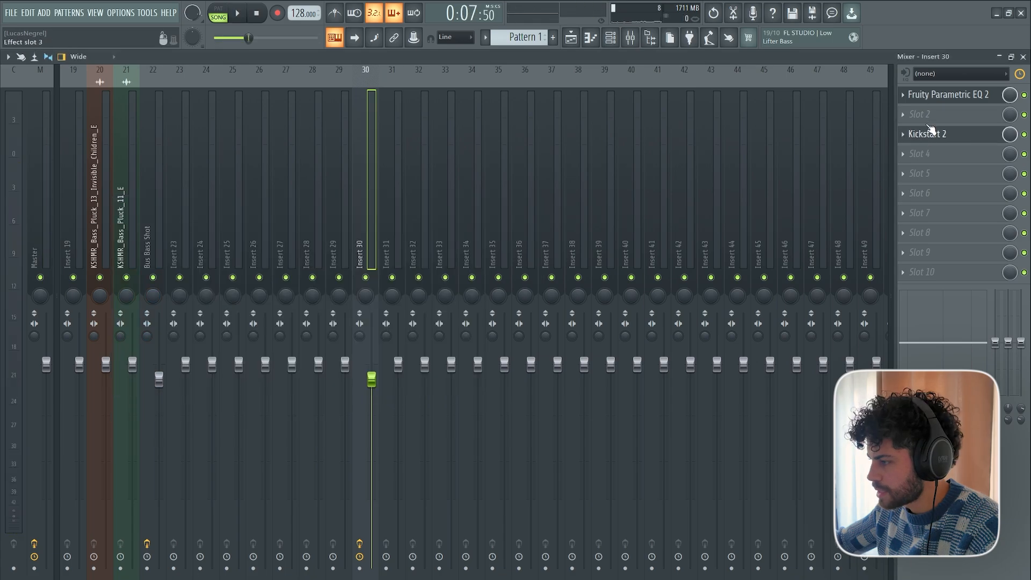
Insert The Glue between Fruity Parametric EQ 2 and Kickstart 2 on Insert 30 and adjust its threshold during playback.
{"action": "left_click", "coordinate": [919, 113]}
{"action": "mouse_move", "coordinate": [911, 128]}
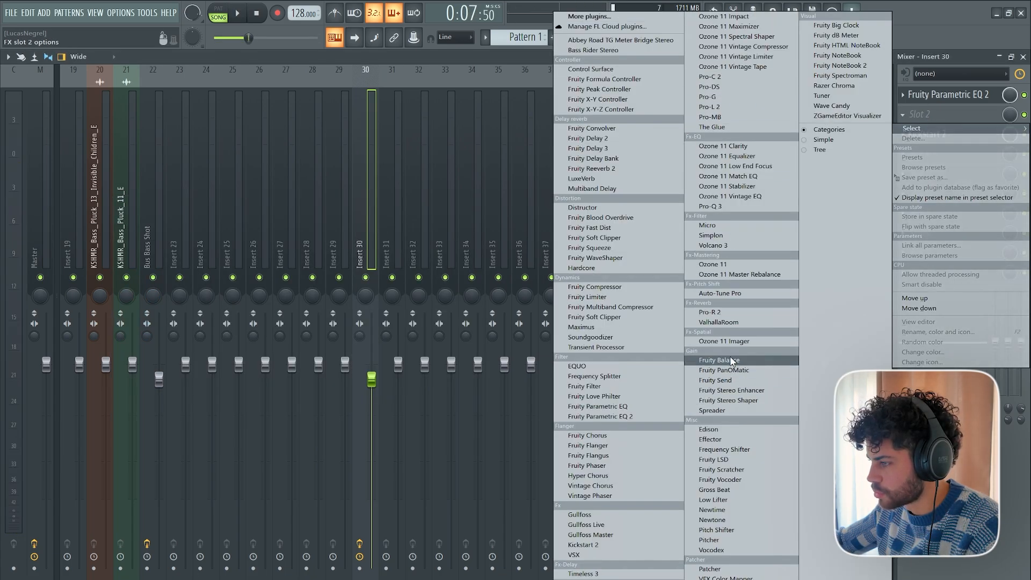
{"action": "left_click", "coordinate": [745, 127]}
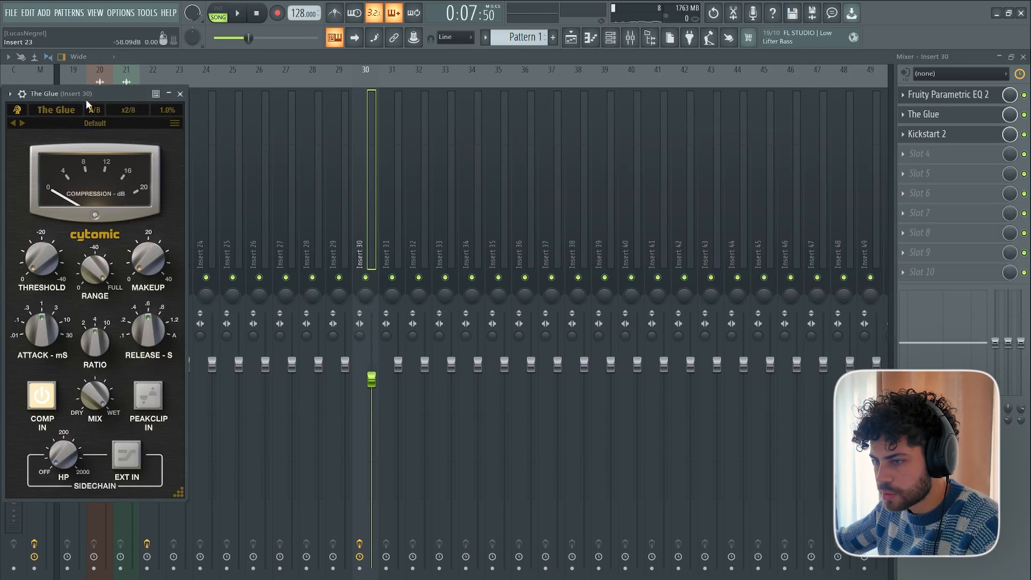
{"action": "left_click_drag", "start_coordinate": [87, 97], "coordinate": [514, 122]}
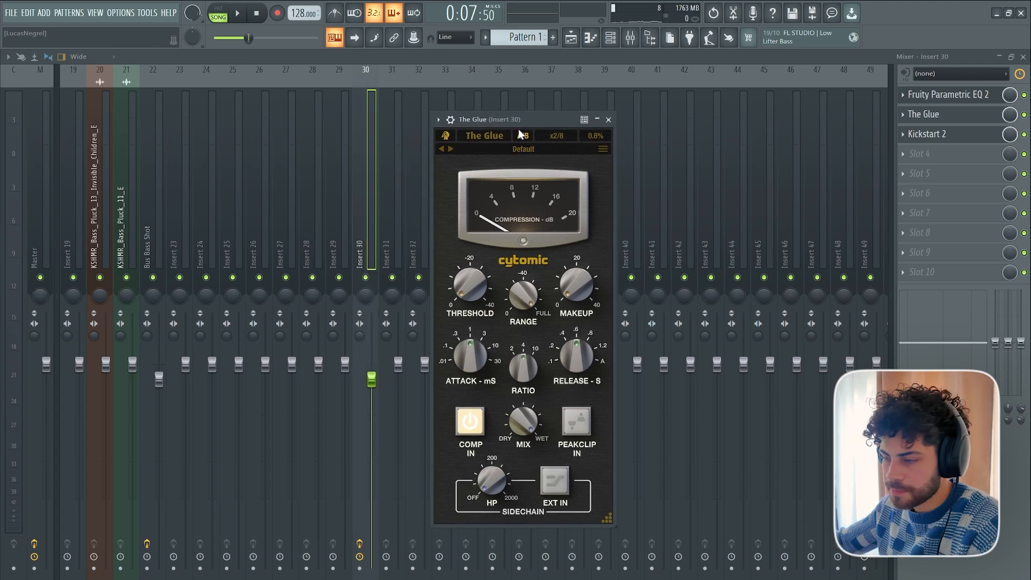
{"action": "left_click_drag", "start_coordinate": [484, 119], "coordinate": [503, 115]}
{"action": "key", "text": "space"}
{"action": "left_click_drag", "start_coordinate": [494, 286], "coordinate": [493, 276]}
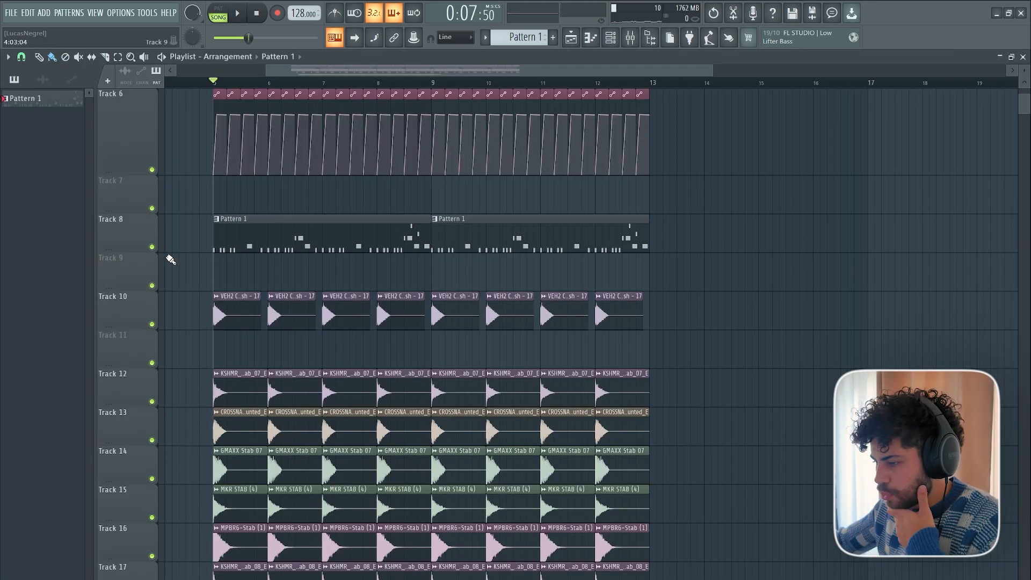
Review the playlist layers from Track 1 down to Track 19 across bars 5 to 13.
{"action": "scroll", "coordinate": [357, 245], "scroll_direction": "down", "scroll_amount": 5}
{"action": "scroll", "coordinate": [355, 403], "scroll_direction": "up", "scroll_amount": 8}
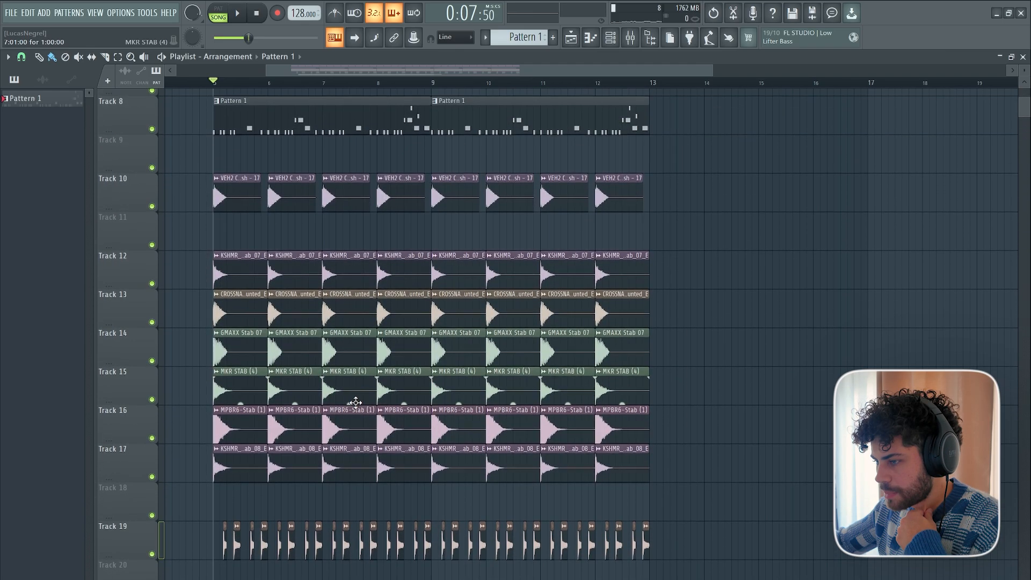
{"action": "scroll", "coordinate": [355, 404], "scroll_direction": "down", "scroll_amount": 2}
{"action": "scroll", "coordinate": [355, 404], "scroll_direction": "up", "scroll_amount": 4}
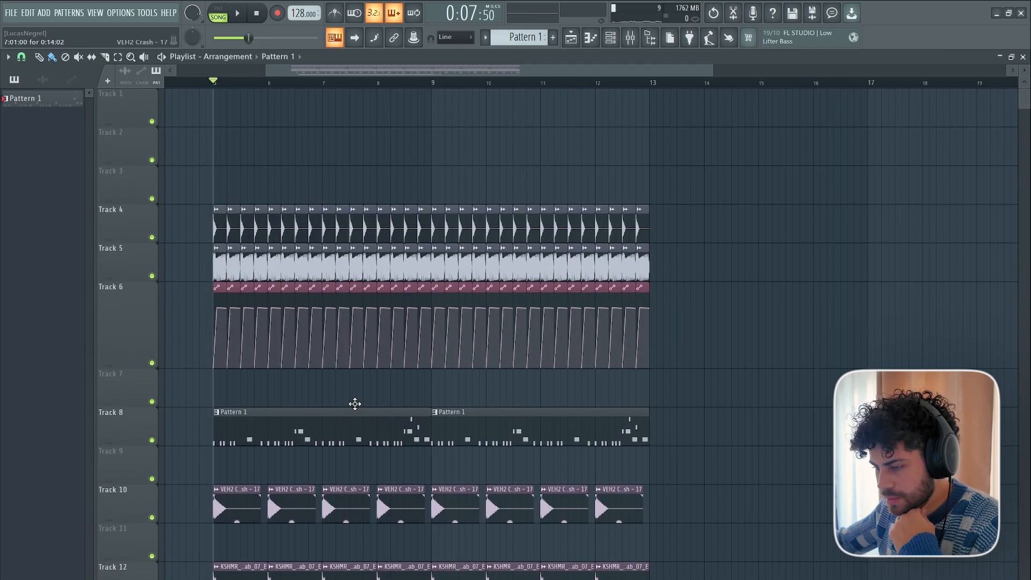
{"action": "scroll", "coordinate": [355, 404], "scroll_direction": "down", "scroll_amount": 7}
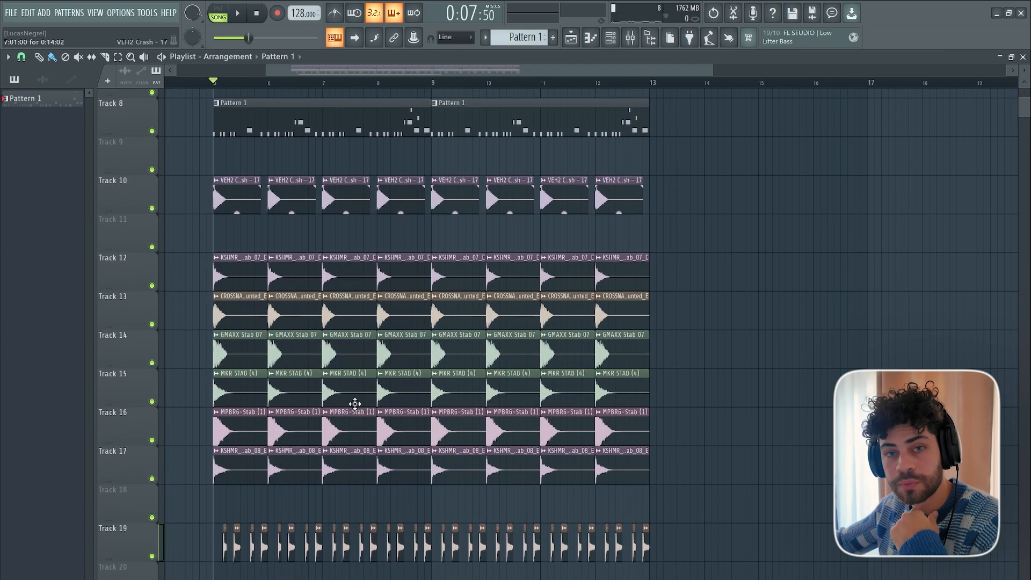
{"action": "scroll", "coordinate": [355, 404], "scroll_direction": "up", "scroll_amount": 7}
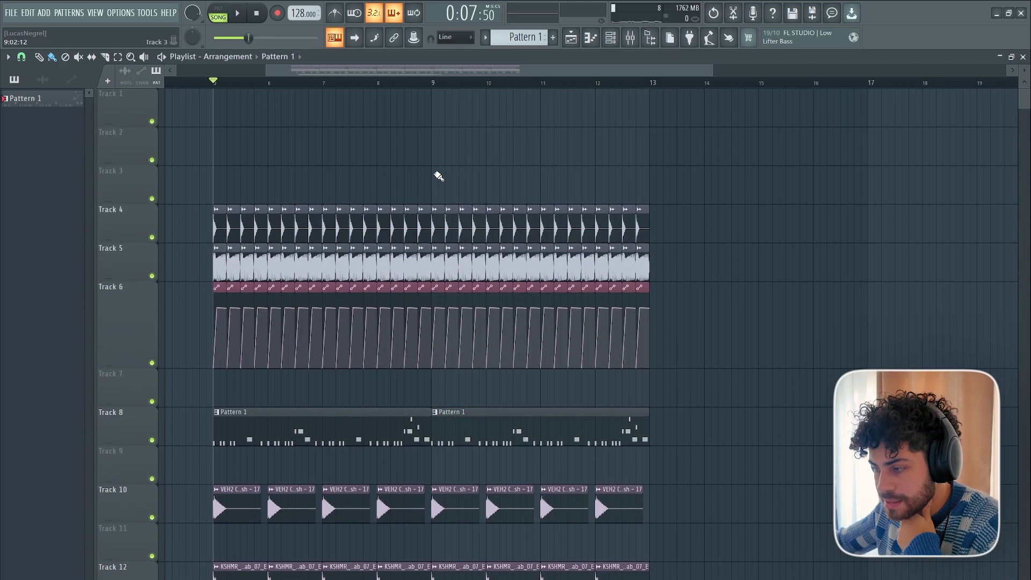
{"action": "scroll", "coordinate": [258, 94], "scroll_direction": "up", "scroll_amount": 4}
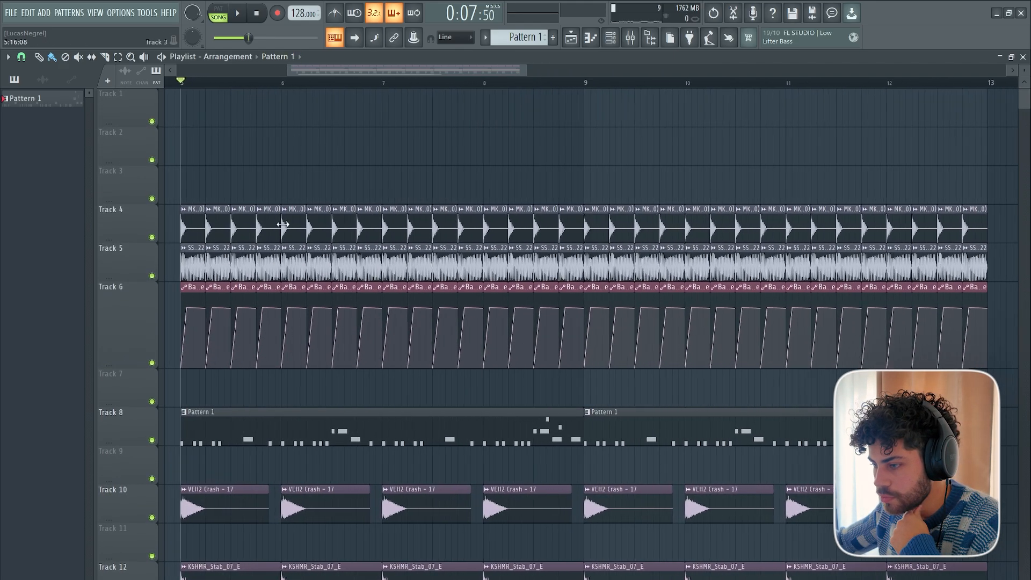
{"action": "scroll", "coordinate": [292, 271], "scroll_direction": "down", "scroll_amount": 3}
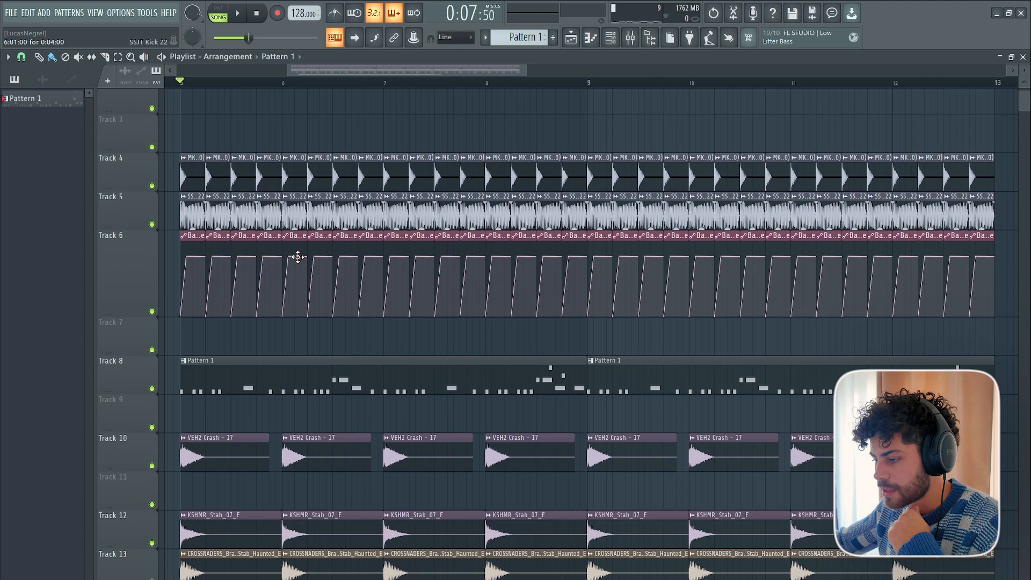
Place the Snare FX (29) sample on Track 2 at the last beat of bar 8 and delete the kick clips on Tracks 4 and 5 there.
{"action": "scroll", "coordinate": [373, 260], "scroll_direction": "up", "scroll_amount": 3}
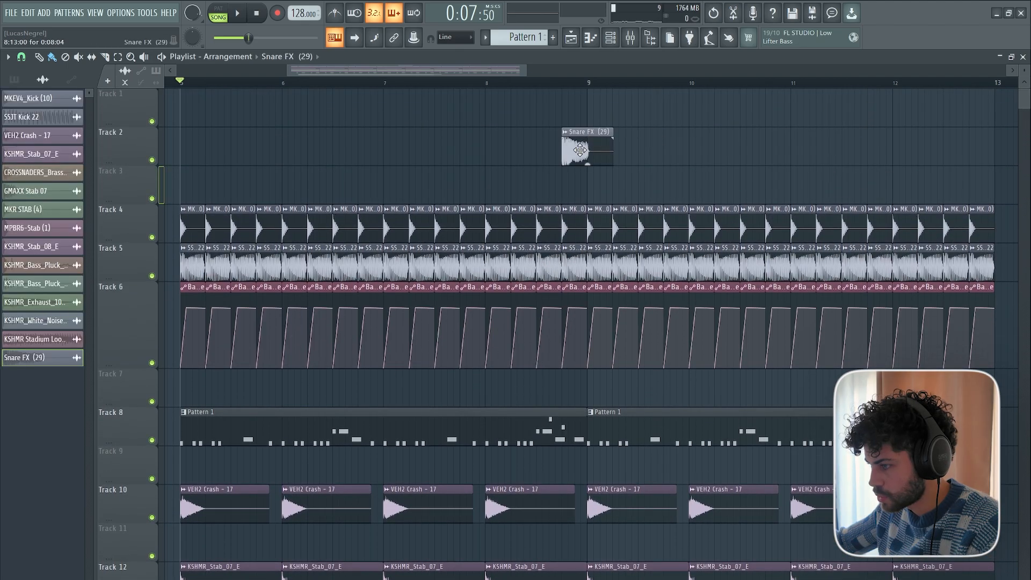
{"action": "left_click", "coordinate": [305, 370]}
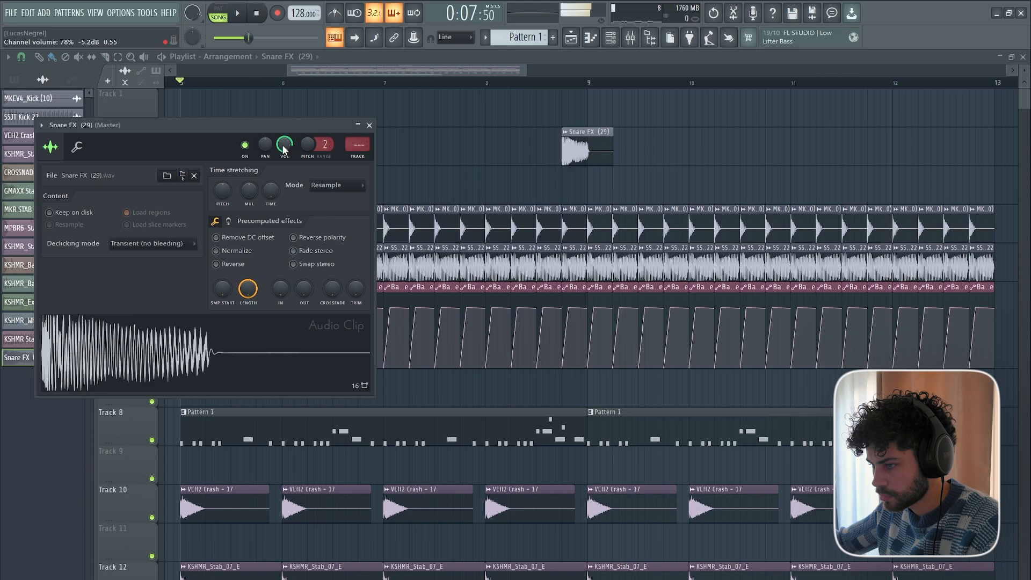
{"action": "right_click", "coordinate": [502, 146]}
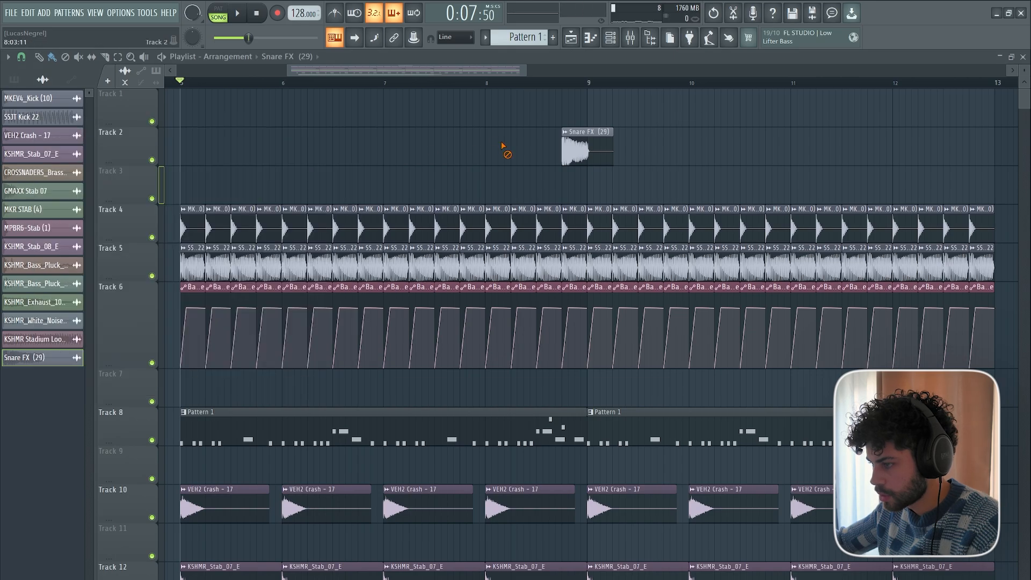
{"action": "scroll", "coordinate": [578, 90], "scroll_direction": "up", "scroll_amount": 4}
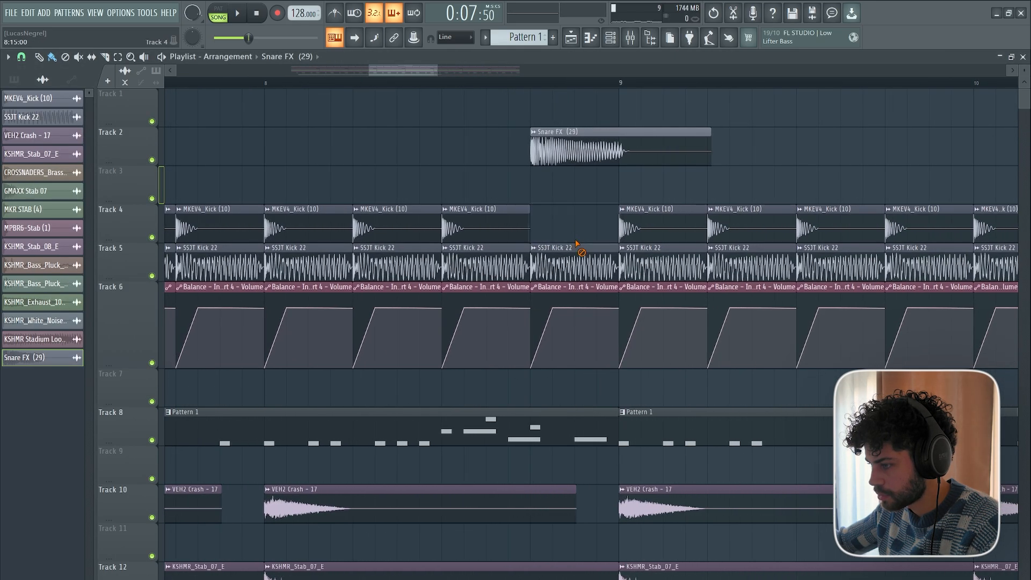
{"action": "scroll", "coordinate": [530, 116], "scroll_direction": "down", "scroll_amount": 2}
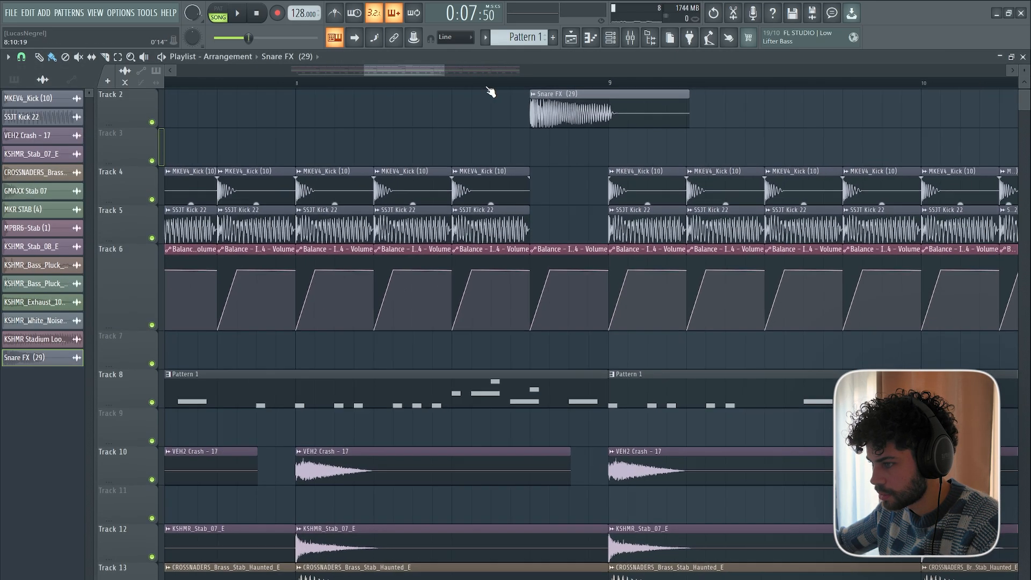
Play the arrangement from bar 8 to audition the snare fill leading into bar 9.
{"action": "left_click_drag", "start_coordinate": [393, 84], "coordinate": [362, 88]}
{"action": "key", "text": "space"}
{"action": "scroll", "coordinate": [383, 89], "scroll_direction": "down", "scroll_amount": 2}
{"action": "key", "text": "space"}
Solo Track 8, re-enable Tracks 6, 5, 4 and 2 alongside it, and play the end of bar 8.
{"action": "right_click", "coordinate": [152, 401]}
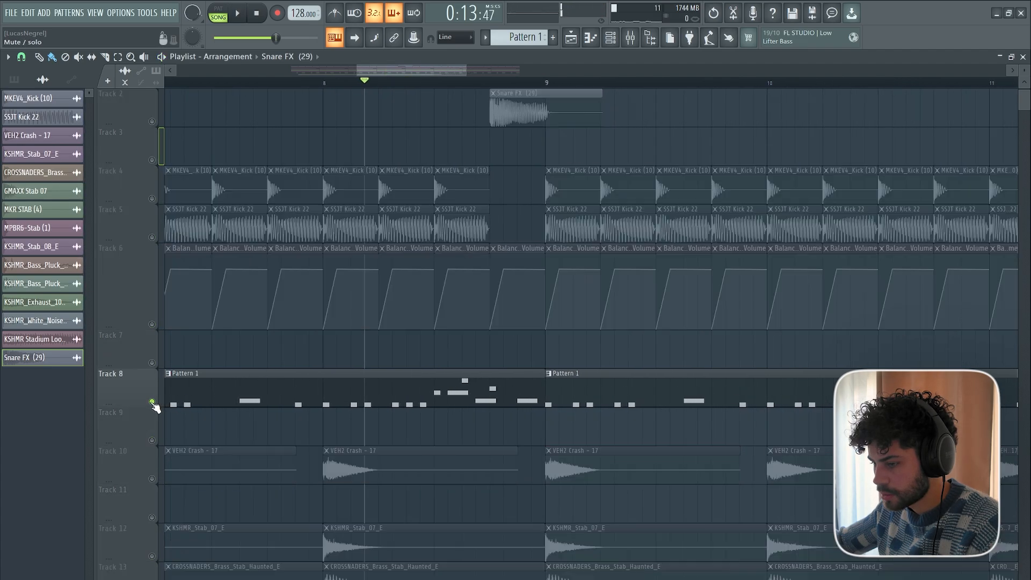
{"action": "left_click", "coordinate": [151, 324]}
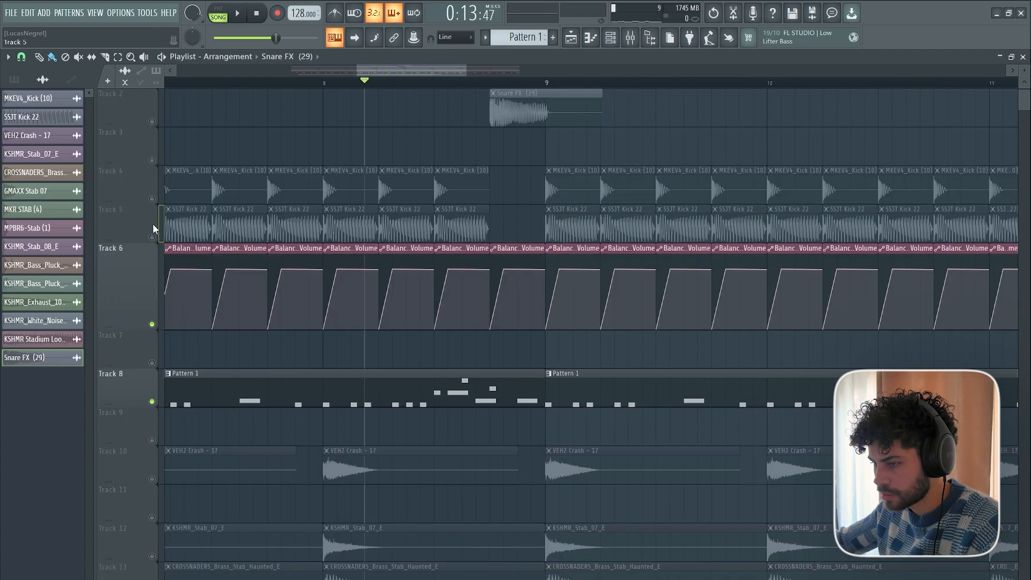
{"action": "left_click", "coordinate": [152, 237]}
{"action": "left_click", "coordinate": [152, 198]}
{"action": "key", "text": "space"}
{"action": "scroll", "coordinate": [350, 353], "scroll_direction": "up", "scroll_amount": 1}
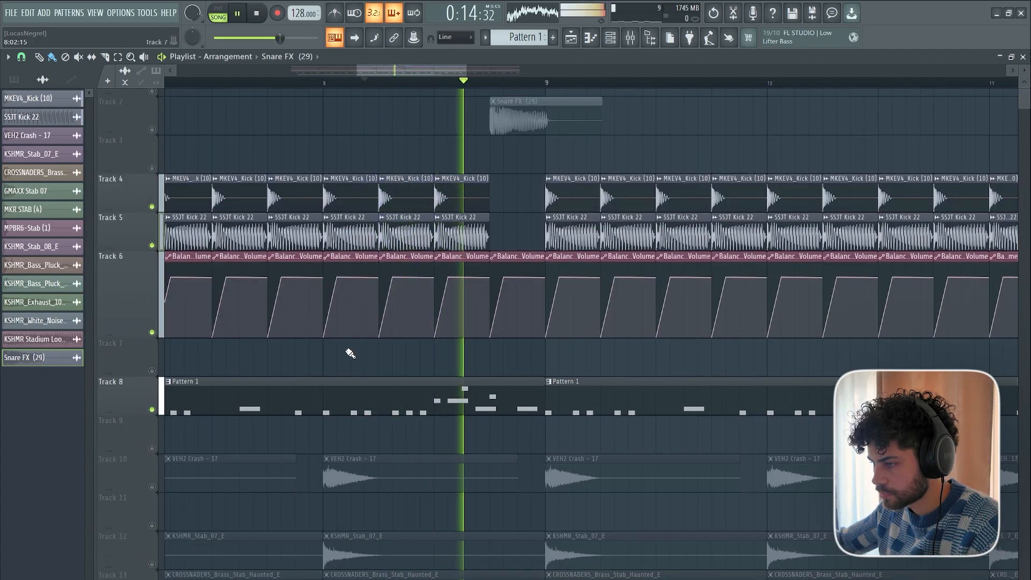
{"action": "scroll", "coordinate": [350, 353], "scroll_direction": "up", "scroll_amount": 1}
{"action": "key", "text": "space"}
{"action": "left_click", "coordinate": [152, 159]}
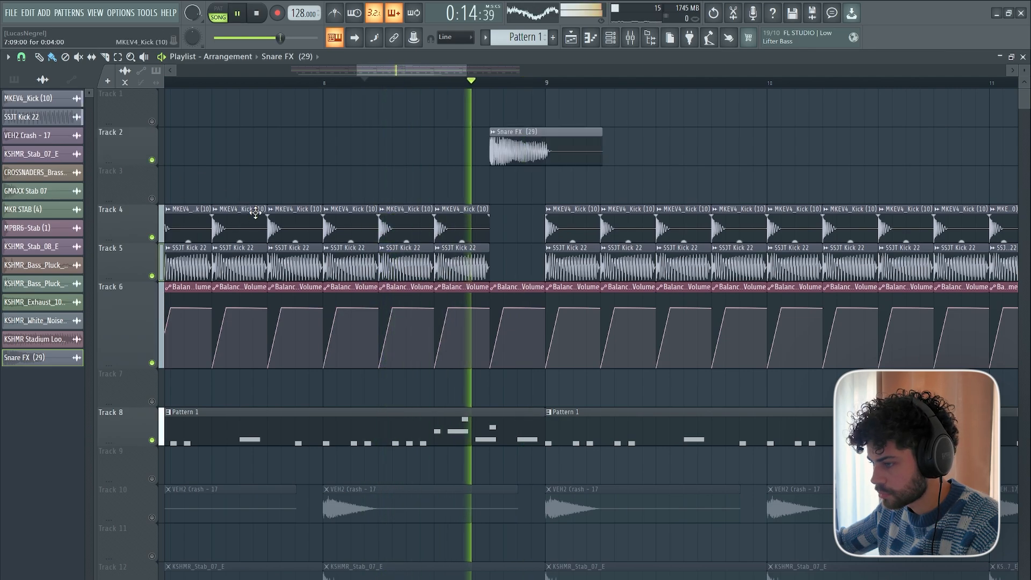
Replay the transition from bar 8 into bar 9 with Tracks 2, 4, 5, 6 and 8 sounding.
{"action": "key", "text": "space"}
{"action": "scroll", "coordinate": [420, 94], "scroll_direction": "down", "scroll_amount": 1}
{"action": "scroll", "coordinate": [425, 75], "scroll_direction": "right", "scroll_amount": 2}
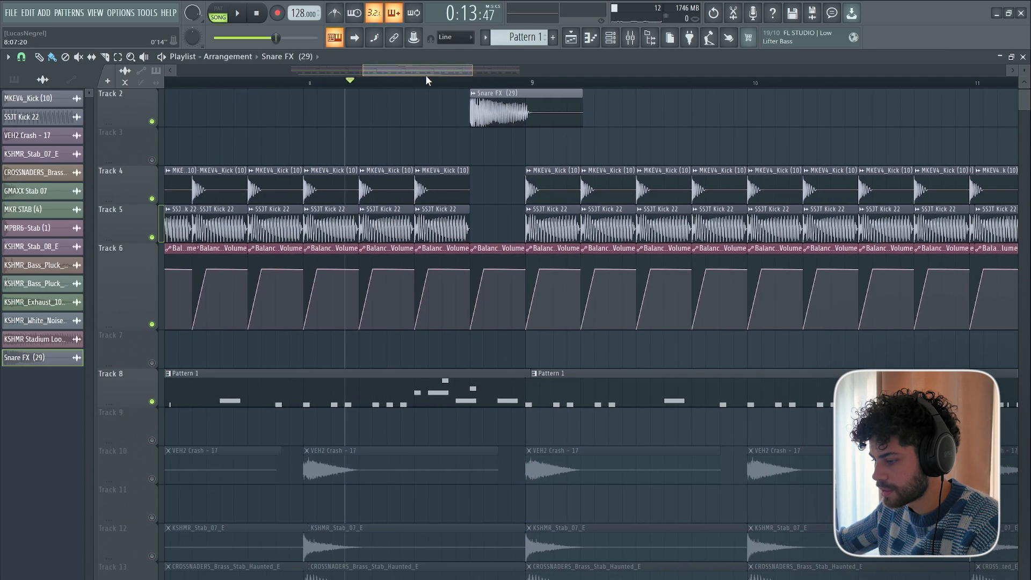
{"action": "key", "text": "space"}
{"action": "scroll", "coordinate": [499, 171], "scroll_direction": "up", "scroll_amount": 1}
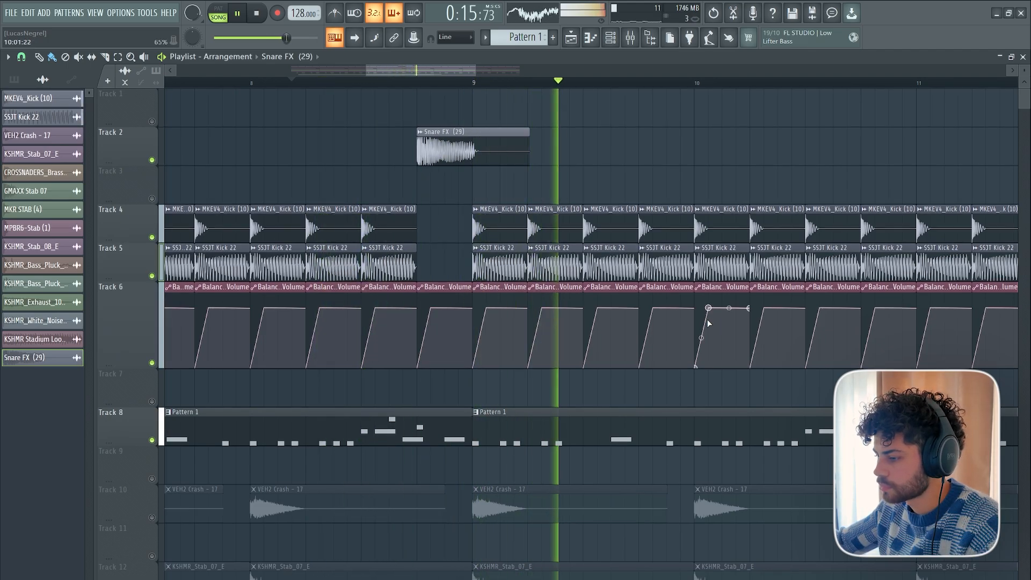
Place the GMAXX -Chant 13 sample on Track 3 at the last beat of bar 8 and solo that track.
{"action": "key", "text": "space"}
{"action": "scroll", "coordinate": [478, 81], "scroll_direction": "up", "scroll_amount": 4}
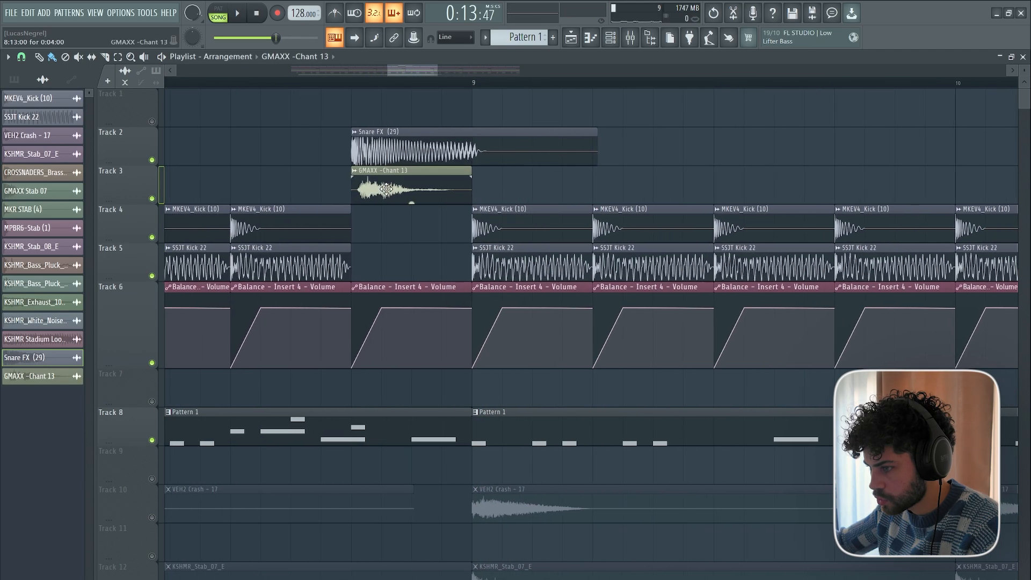
{"action": "left_click", "coordinate": [313, 81]}
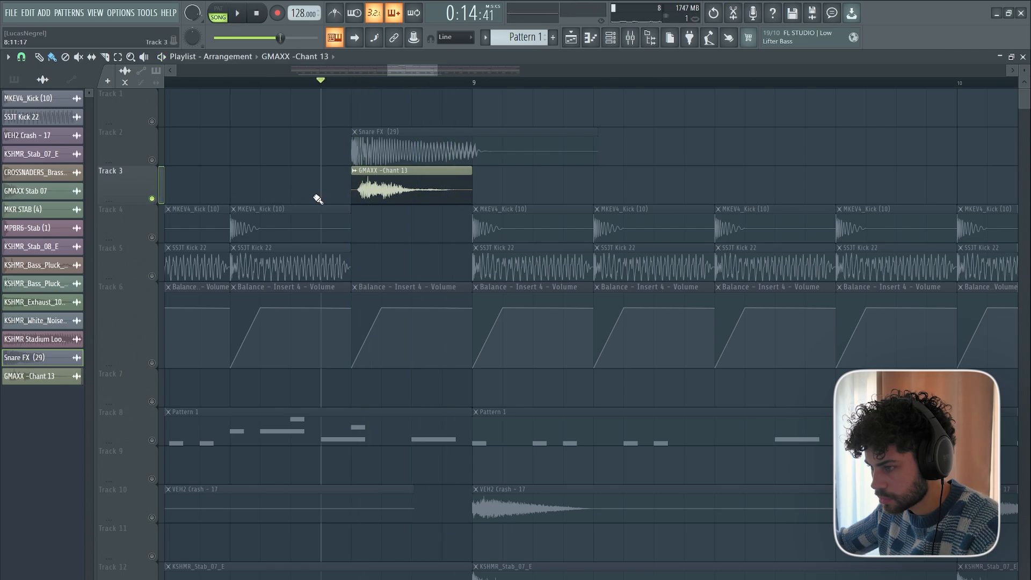
Set the GMAXX -Chant 13 clip's sample start offset to about 7% so the chant hits sooner, auditioning it while adjusting.
{"action": "double_click", "coordinate": [376, 190]}
{"action": "left_click_drag", "start_coordinate": [285, 139], "coordinate": [721, 139]}
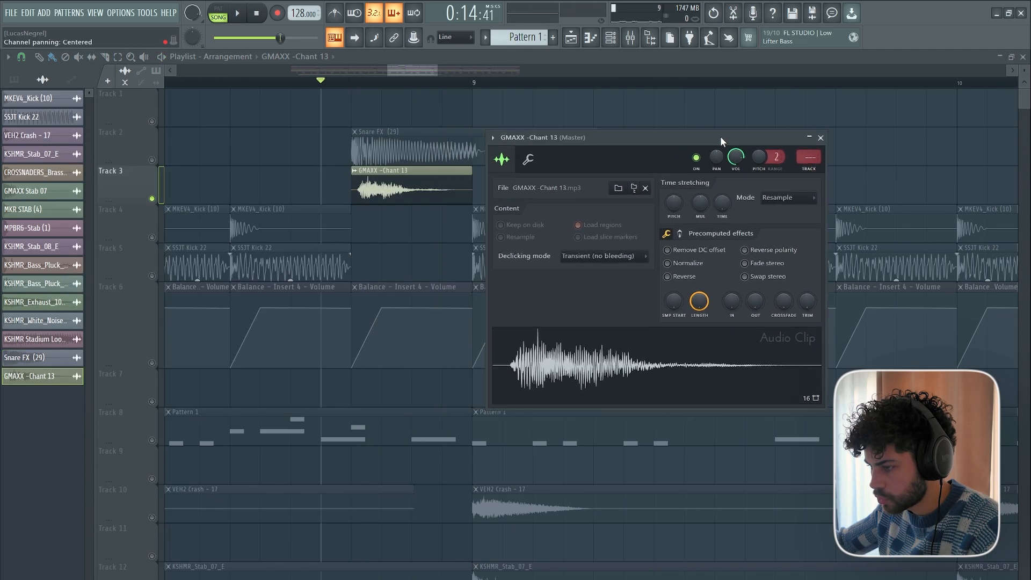
{"action": "scroll", "coordinate": [673, 301], "scroll_direction": "up", "scroll_amount": 6}
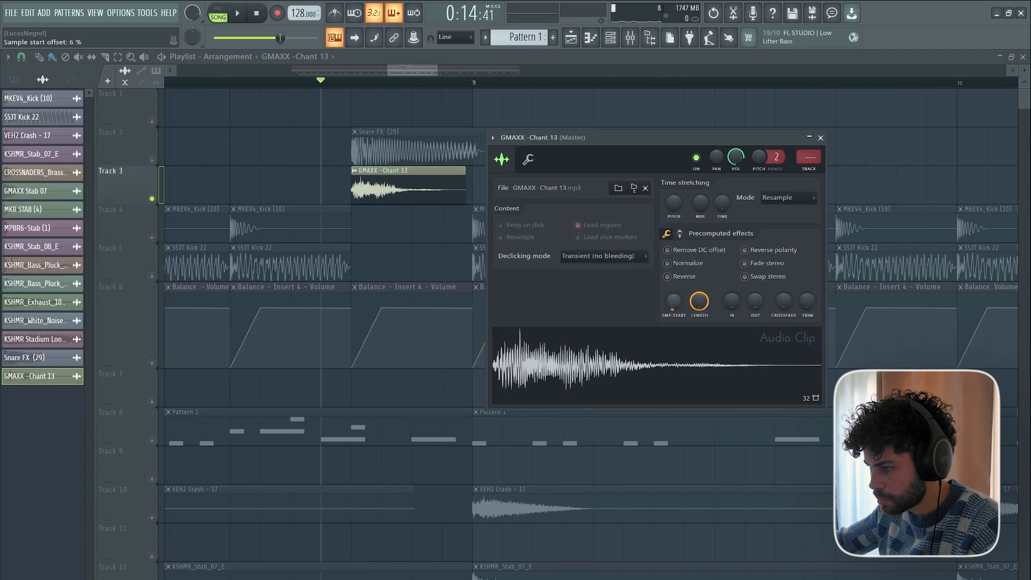
{"action": "key", "text": "space"}
{"action": "scroll", "coordinate": [674, 302], "scroll_direction": "up", "scroll_amount": 5}
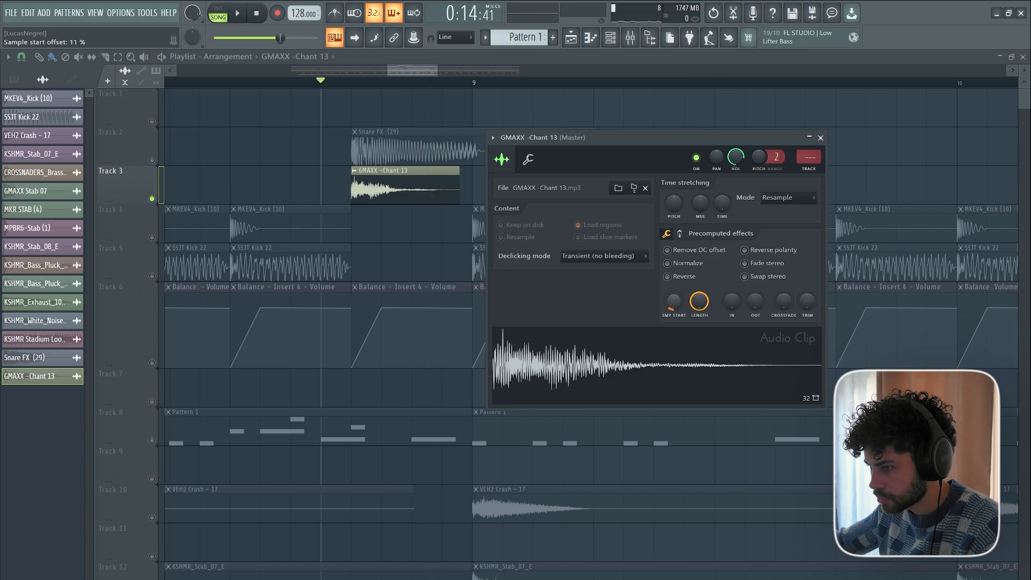
{"action": "scroll", "coordinate": [675, 304], "scroll_direction": "down", "scroll_amount": 4}
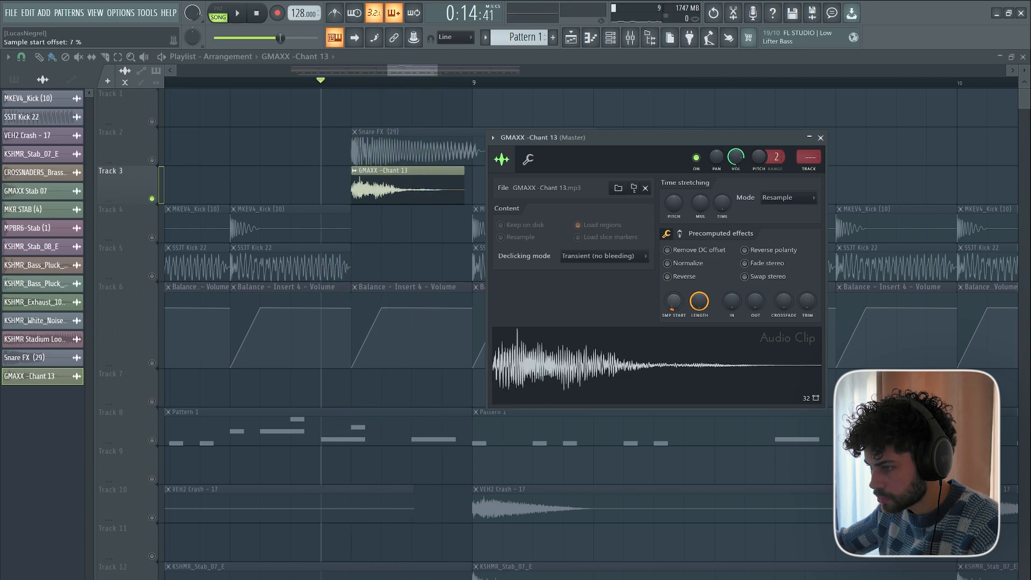
{"action": "key", "text": "space"}
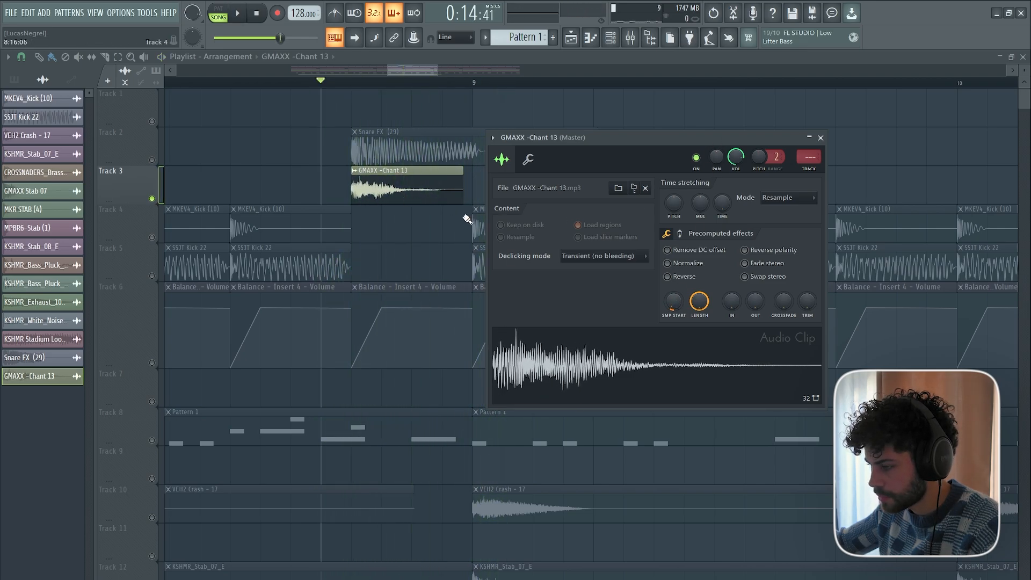
Play the end of bar 8 with Tracks 2 to 6 enabled to hear the chant and snare fill together.
{"action": "key", "text": "space"}
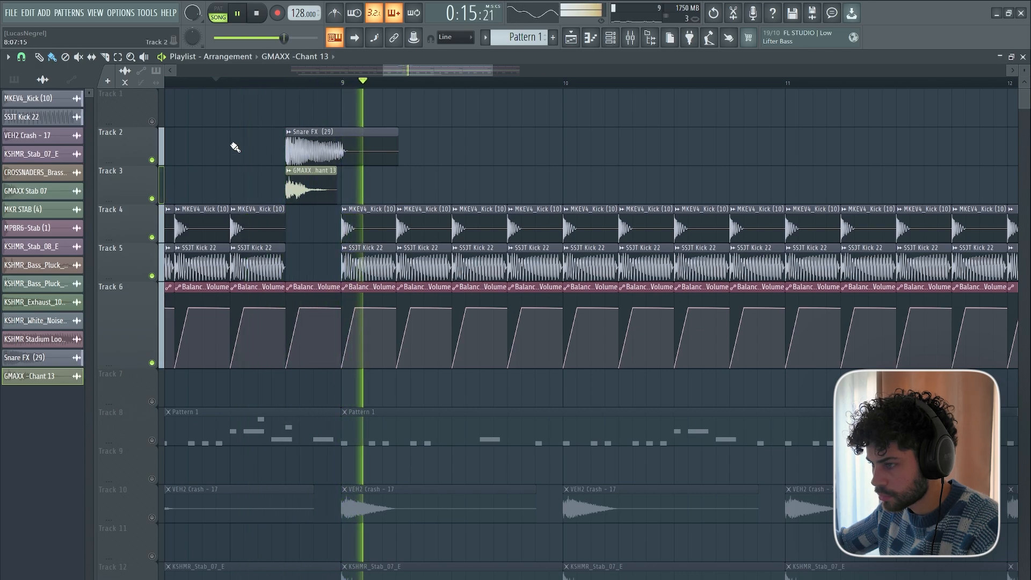
{"action": "left_click_drag", "start_coordinate": [395, 72], "coordinate": [391, 72]}
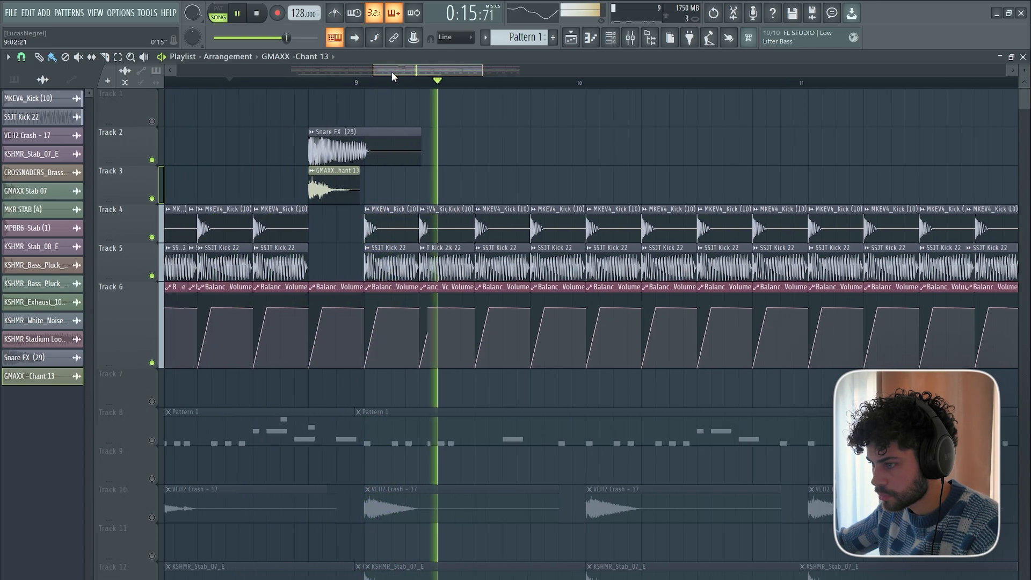
{"action": "key", "text": "space"}
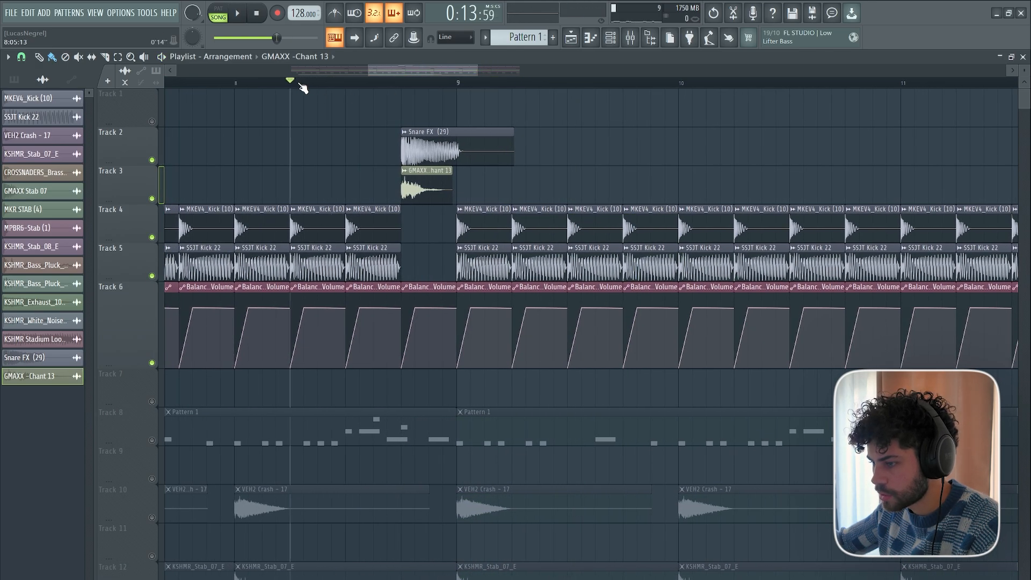
{"action": "key", "text": "space"}
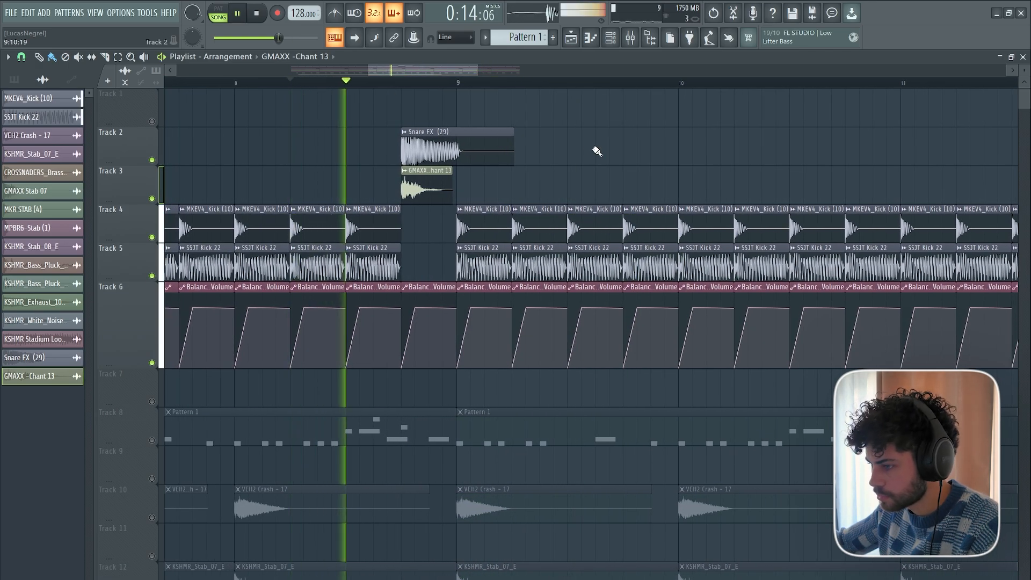
{"action": "key", "text": "space"}
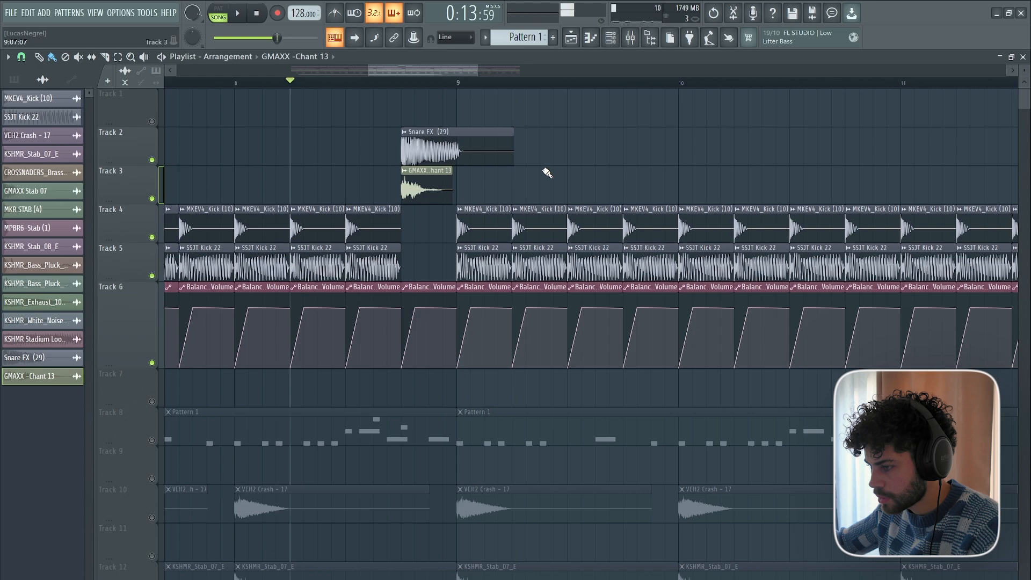
Inspect the channel settings of the Snare FX (29) and GMAXX -Chant 13 clips, and replay the fill into bar 9.
{"action": "double_click", "coordinate": [466, 157]}
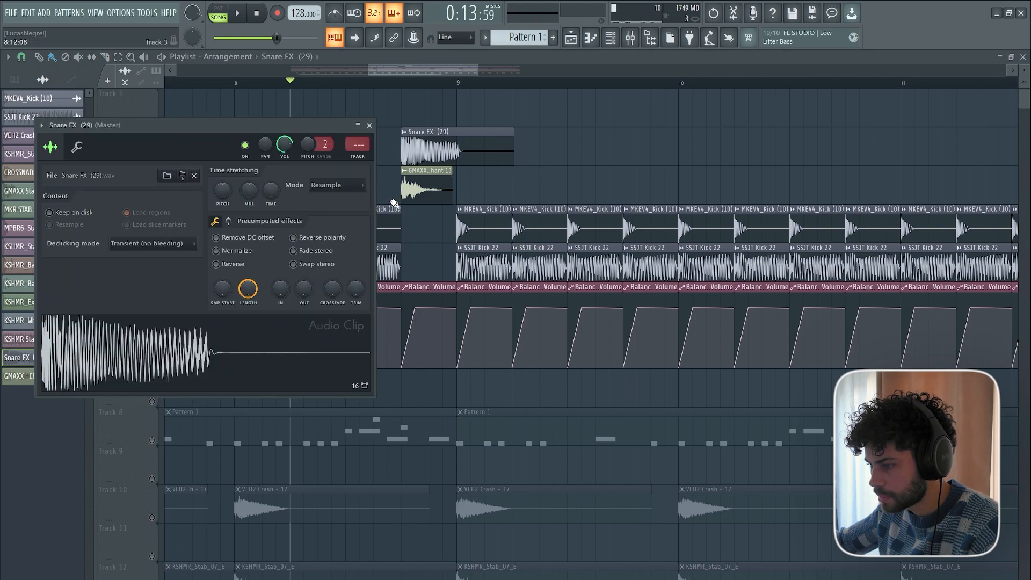
{"action": "double_click", "coordinate": [419, 190]}
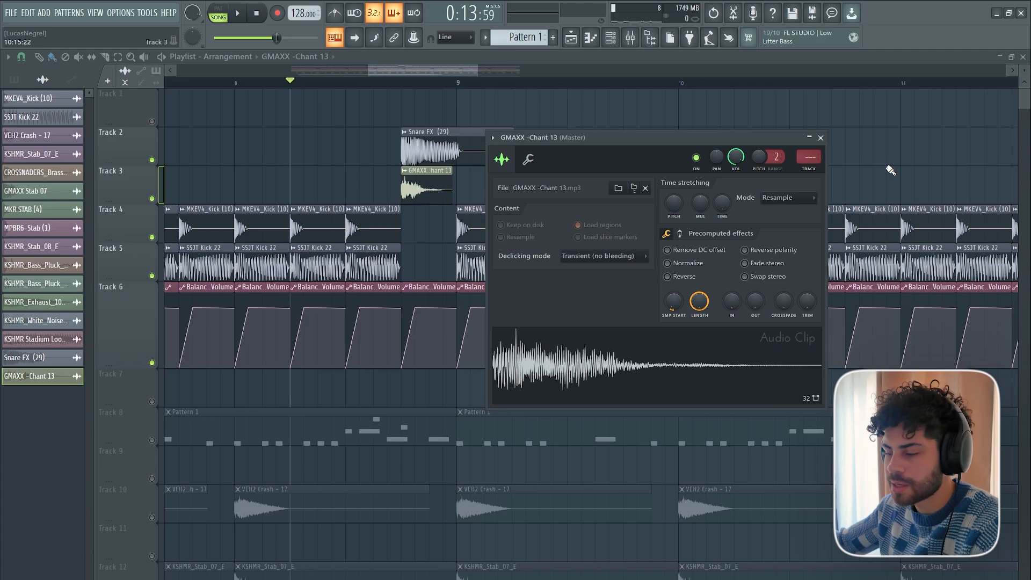
{"action": "key", "text": "Escape"}
{"action": "key", "text": "space"}
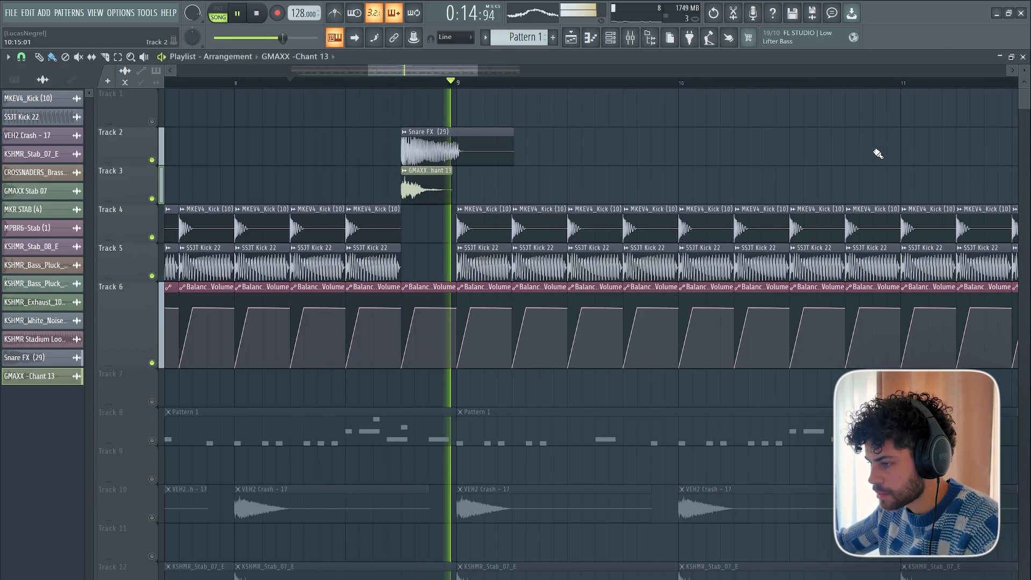
{"action": "key", "text": "space"}
Set the playback position to the start of bar 5 and review the kick layers from there to bar 9.
{"action": "scroll", "coordinate": [457, 171], "scroll_direction": "down", "scroll_amount": 2}
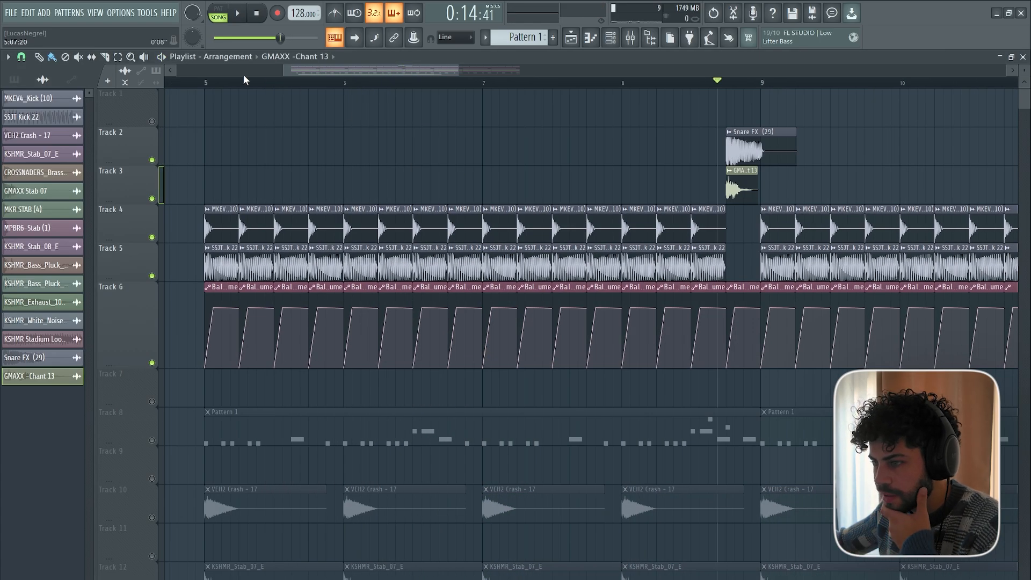
{"action": "scroll", "coordinate": [219, 84], "scroll_direction": "up", "scroll_amount": 2}
{"action": "left_click", "coordinate": [203, 84]}
{"action": "scroll", "coordinate": [204, 84], "scroll_direction": "down", "scroll_amount": 2}
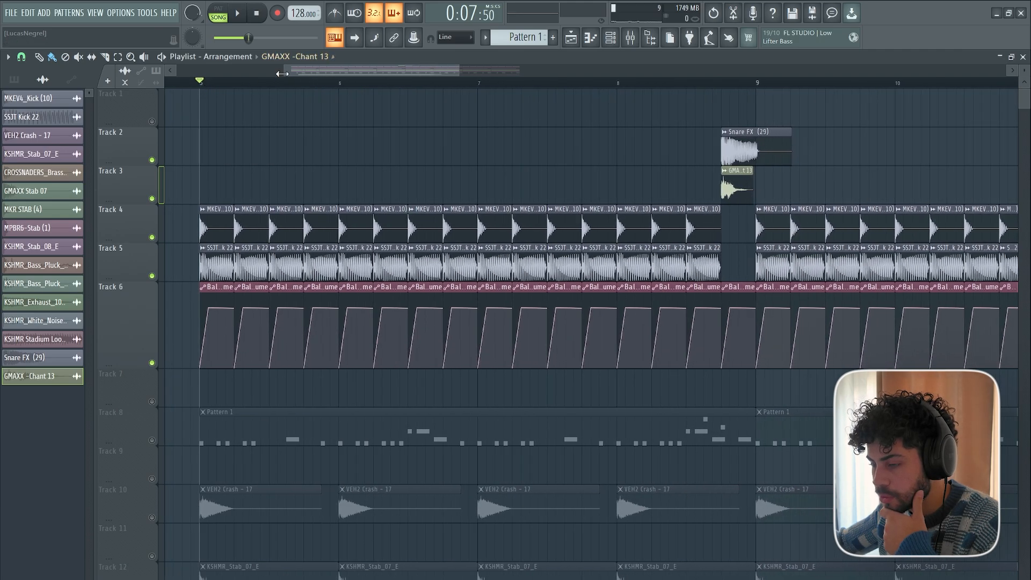
{"action": "scroll", "coordinate": [199, 89], "scroll_direction": "up", "scroll_amount": 2}
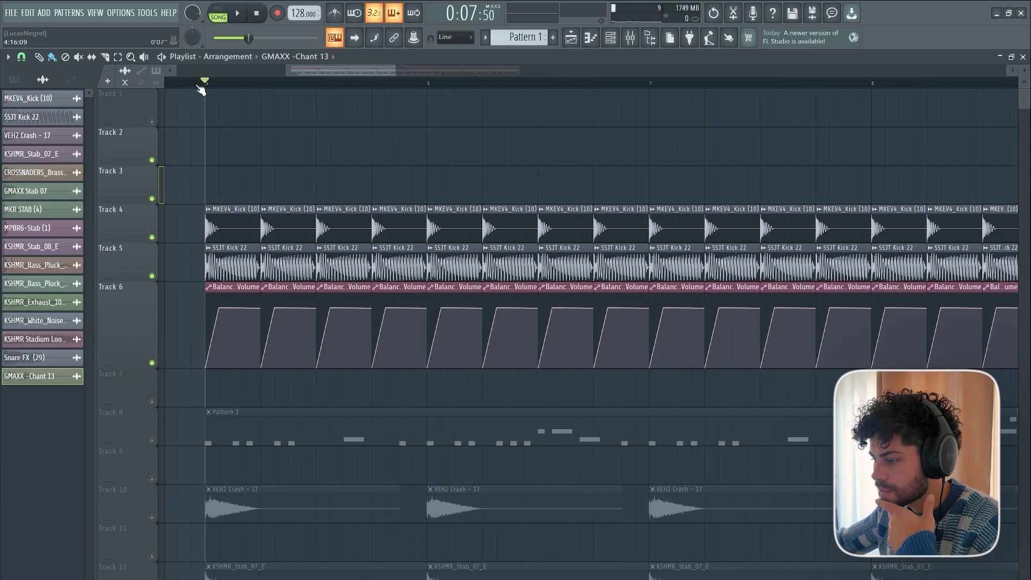
{"action": "scroll", "coordinate": [201, 90], "scroll_direction": "down", "scroll_amount": 1}
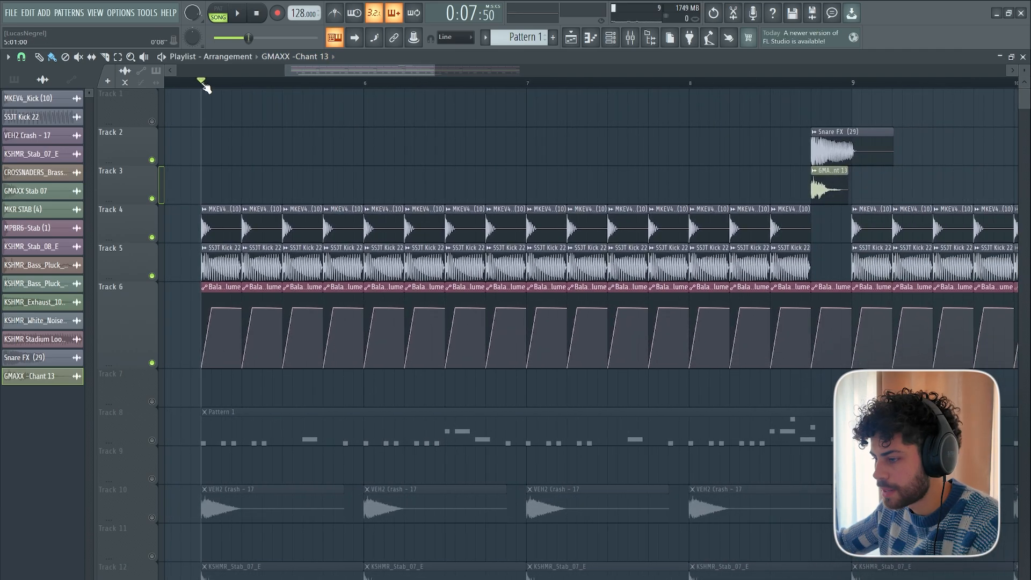
{"action": "scroll", "coordinate": [220, 91], "scroll_direction": "up", "scroll_amount": 1}
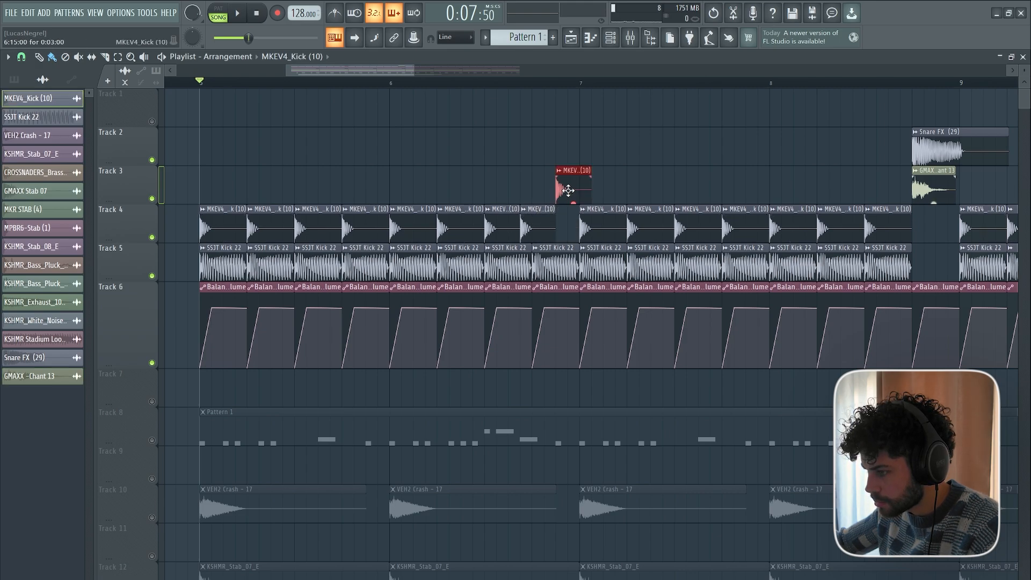
With only Tracks 3 and 4 audible, move the extra MKEV4_Kick (10) clip to Track 4 late in bar 6, ending at bar 7, and audition it.
{"action": "right_click", "coordinate": [152, 236]}
{"action": "key", "text": "space"}
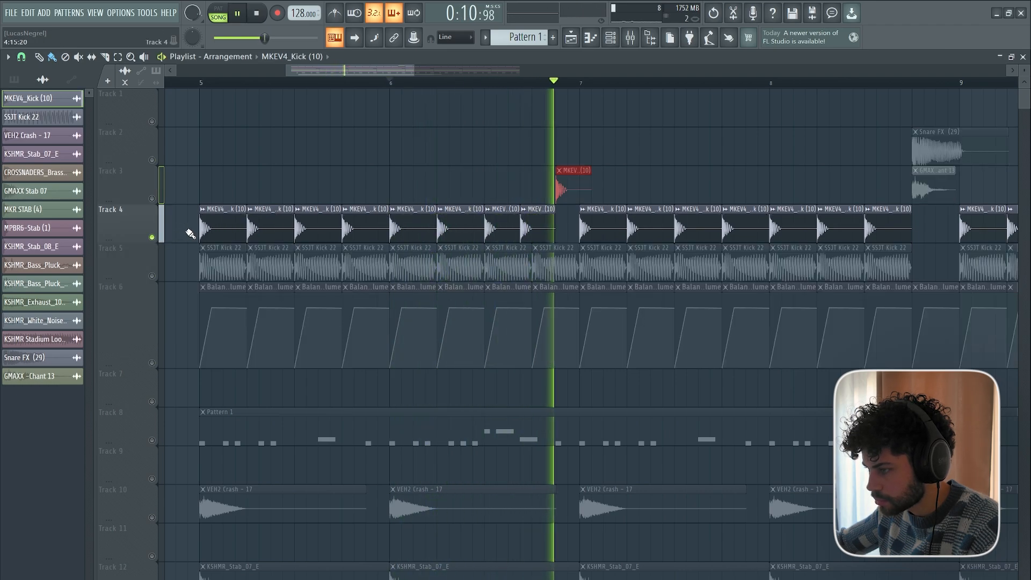
{"action": "left_click", "coordinate": [152, 198]}
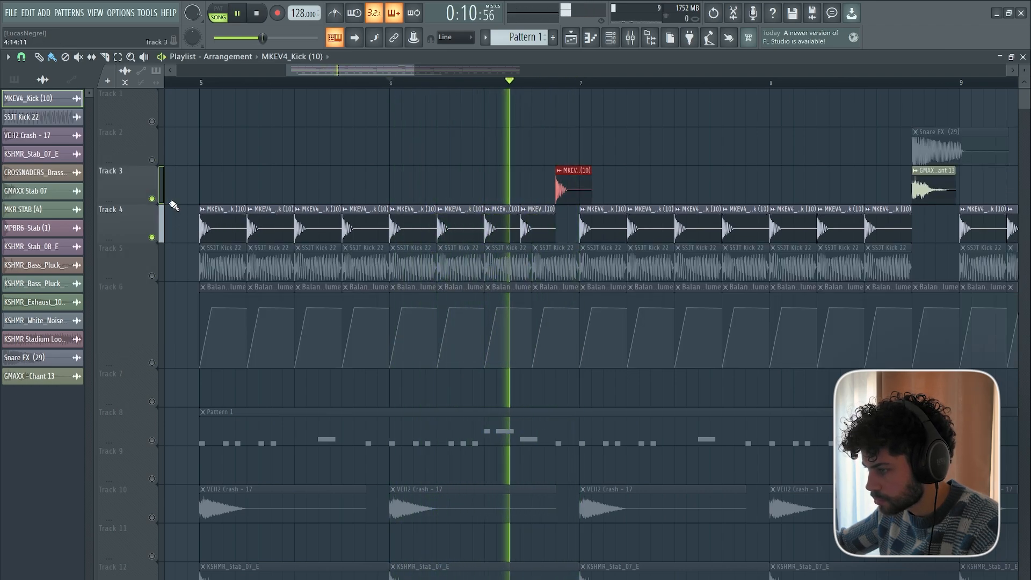
{"action": "key", "text": "space"}
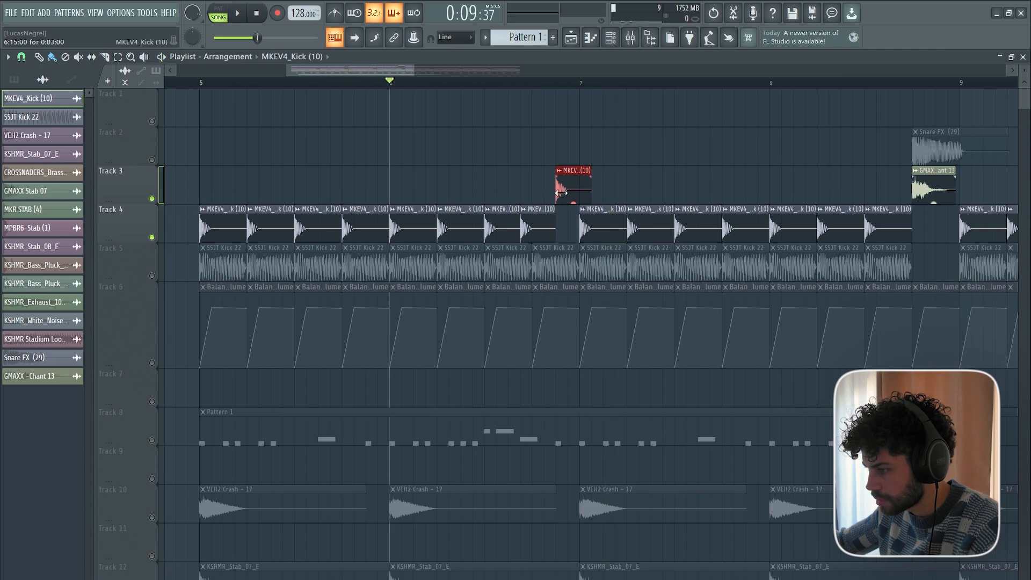
{"action": "left_click_drag", "start_coordinate": [570, 221], "coordinate": [570, 222]}
{"action": "key", "text": "space"}
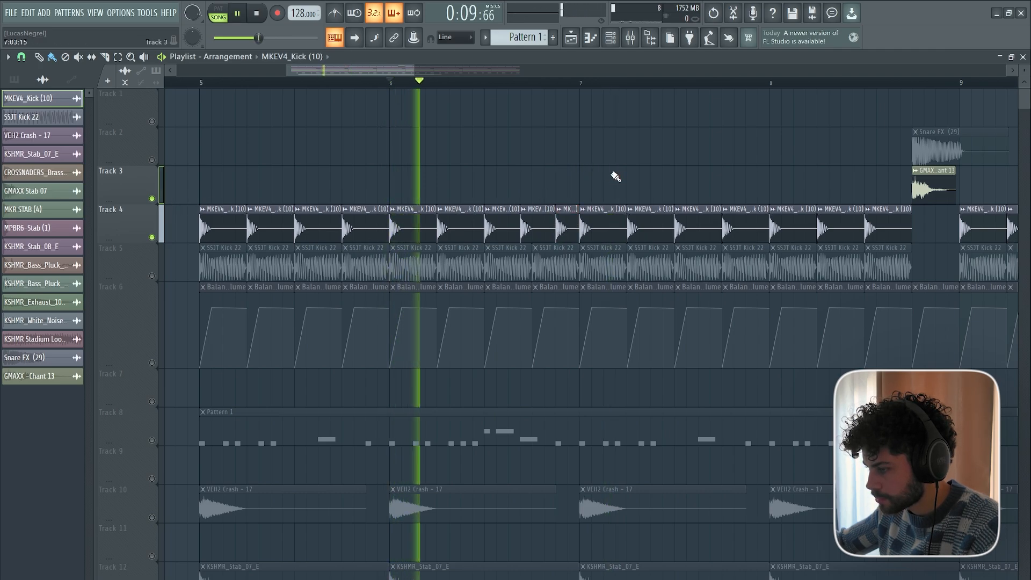
{"action": "key", "text": "space"}
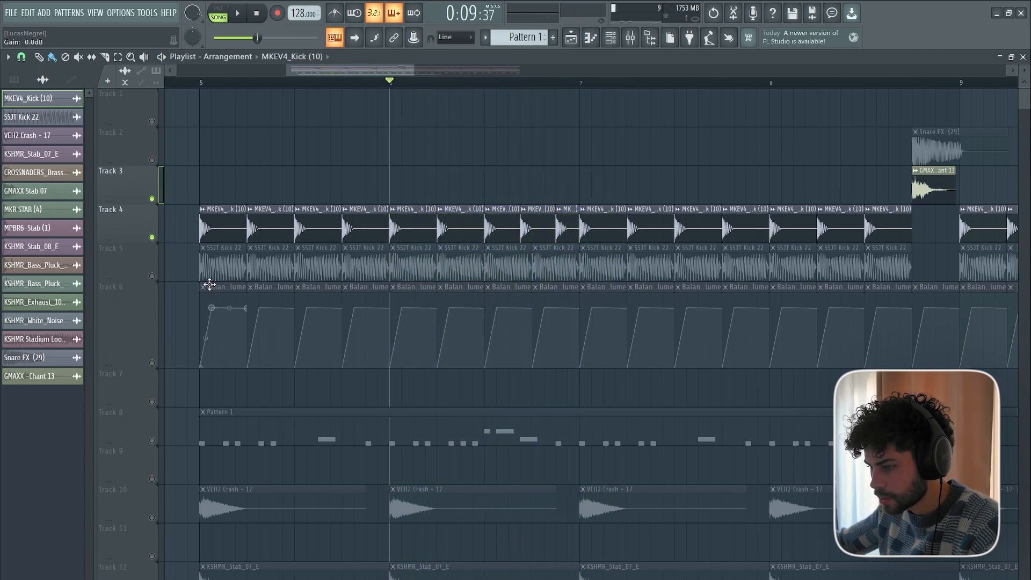
Enable Track 5, match its SSJT Kick 22 clips to Track 4's shortened kick rhythm ending bar 6, and play the result.
{"action": "left_click", "coordinate": [153, 276]}
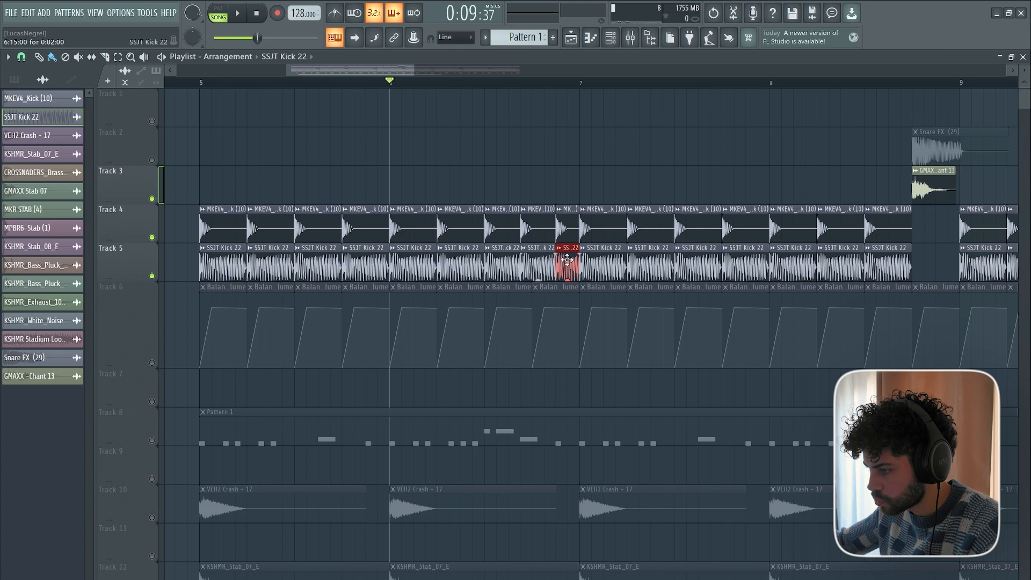
{"action": "key", "text": "space"}
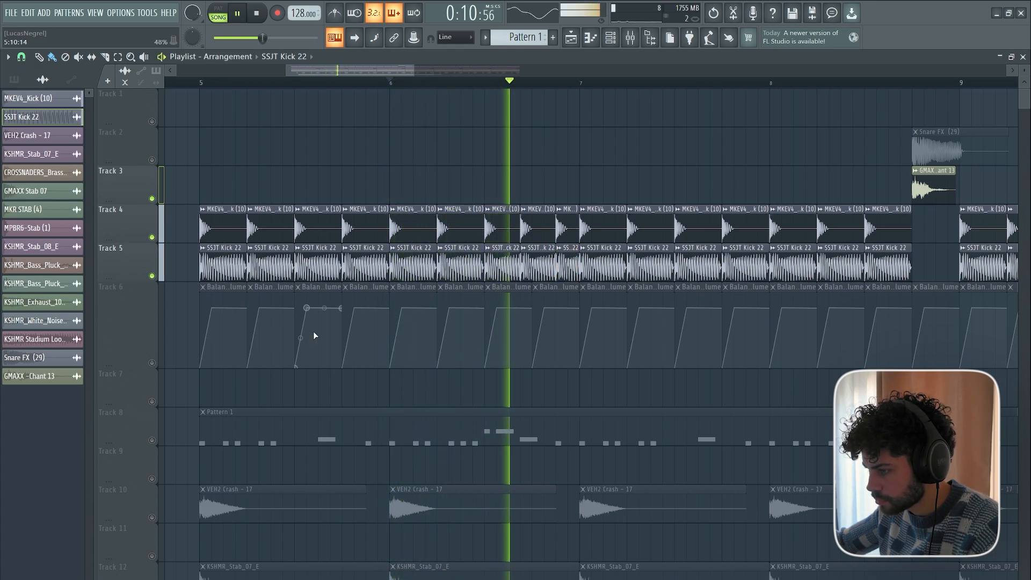
{"action": "key", "text": "space"}
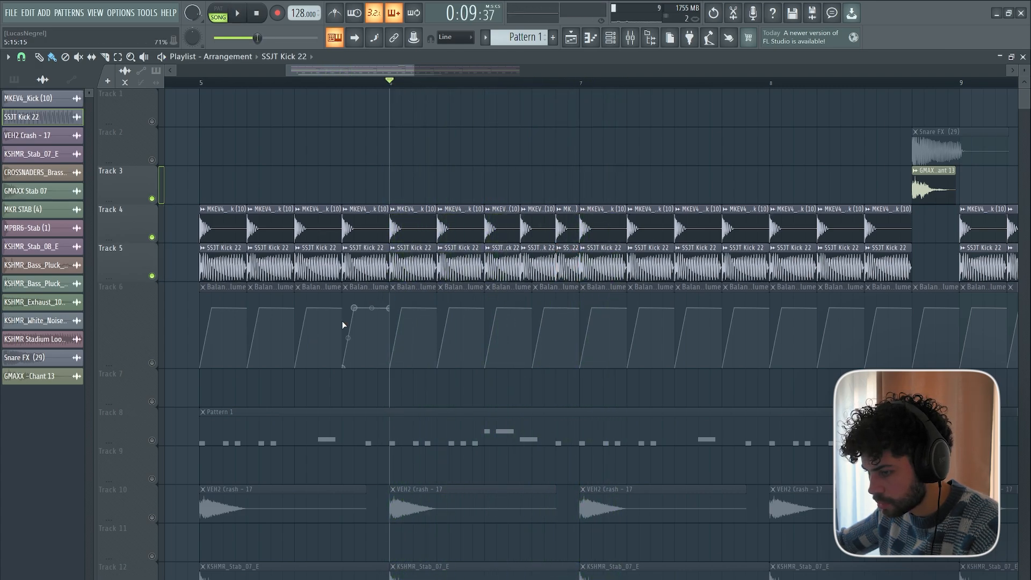
Enable Track 6, align its Balance - Insert 4 - Volume automation clips with the shortened kicks ending bar 6, and play the result.
{"action": "left_click", "coordinate": [154, 363]}
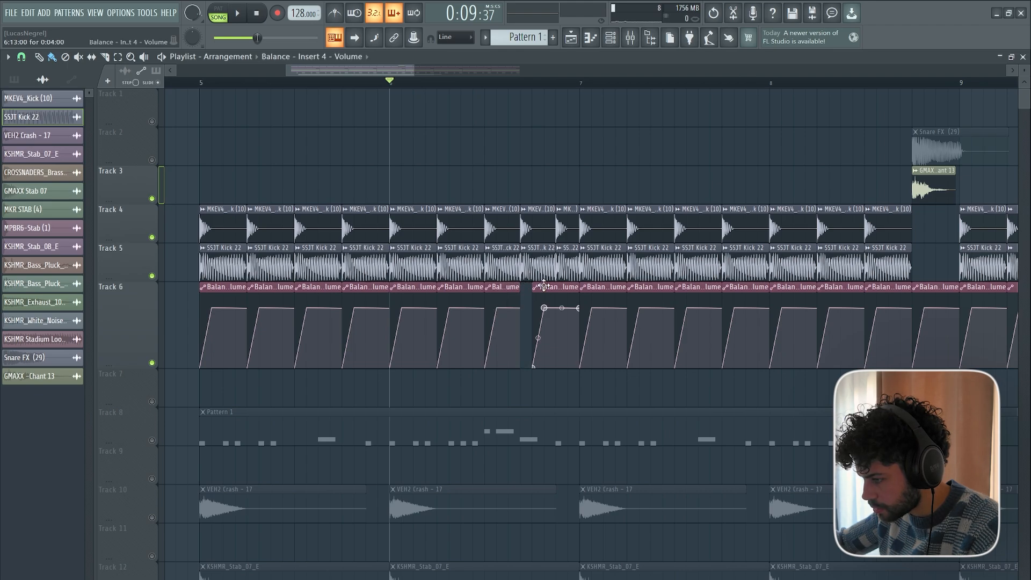
{"action": "left_click_drag", "start_coordinate": [543, 286], "coordinate": [533, 285]}
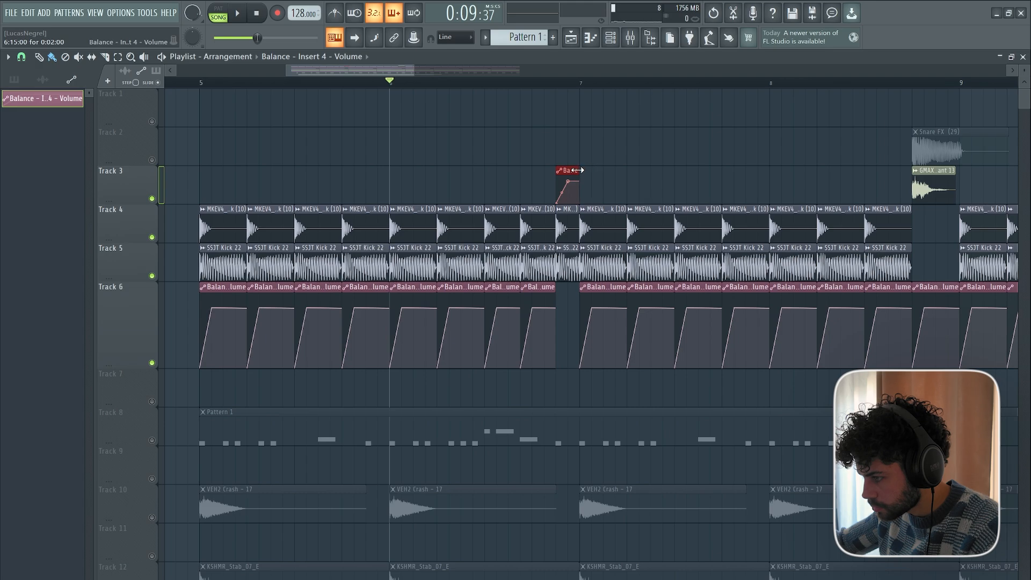
{"action": "key", "text": "space"}
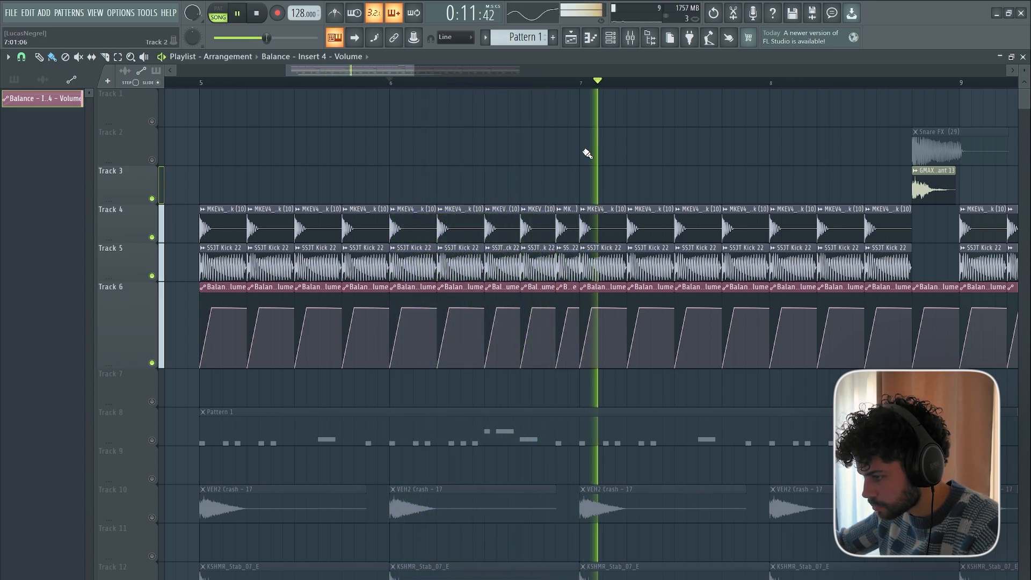
{"action": "key", "text": "space"}
Delete the volume automation clip under the bar 8 fill and all clips on Tracks 4 to 6 from bar 9 to bar 13.
{"action": "scroll", "coordinate": [576, 92], "scroll_direction": "down", "scroll_amount": 3, "text": "ctrl"}
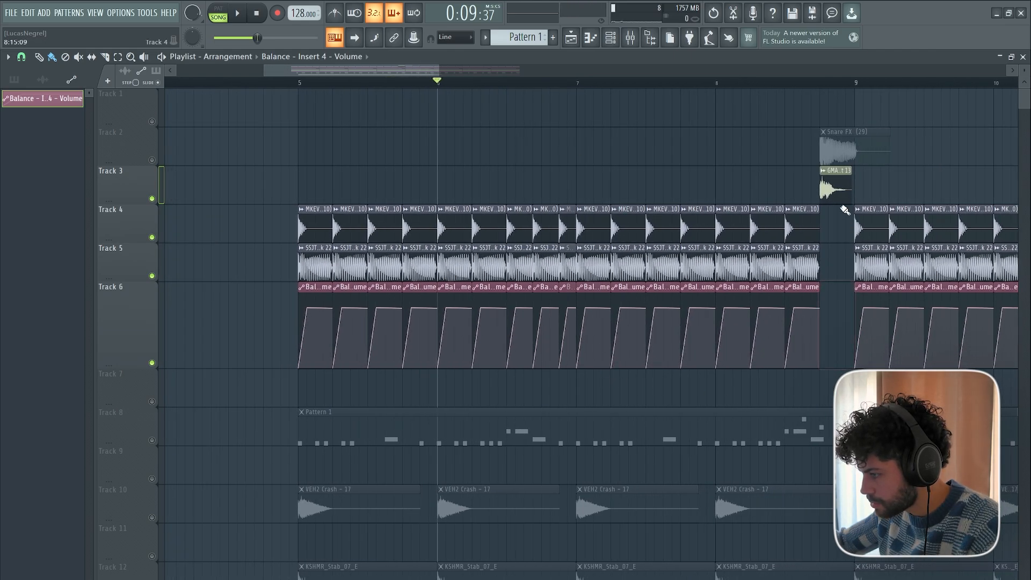
{"action": "scroll", "coordinate": [323, 84], "scroll_direction": "down", "scroll_amount": 3, "text": "ctrl"}
{"action": "scroll", "coordinate": [408, 90], "scroll_direction": "right", "scroll_amount": 3}
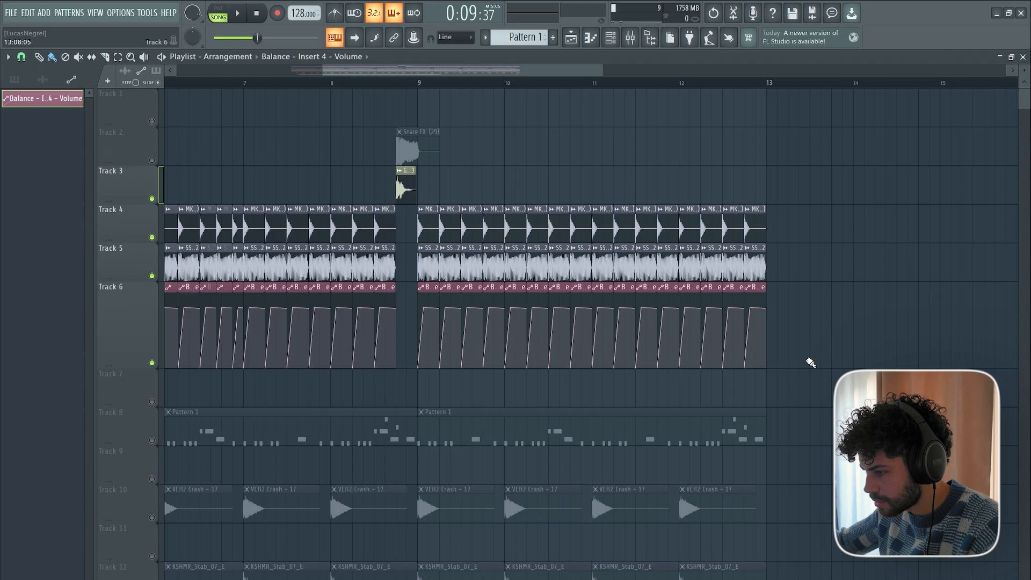
{"action": "left_click_drag", "start_coordinate": [810, 359], "coordinate": [431, 246], "text": "ctrl"}
{"action": "key", "text": "Delete"}
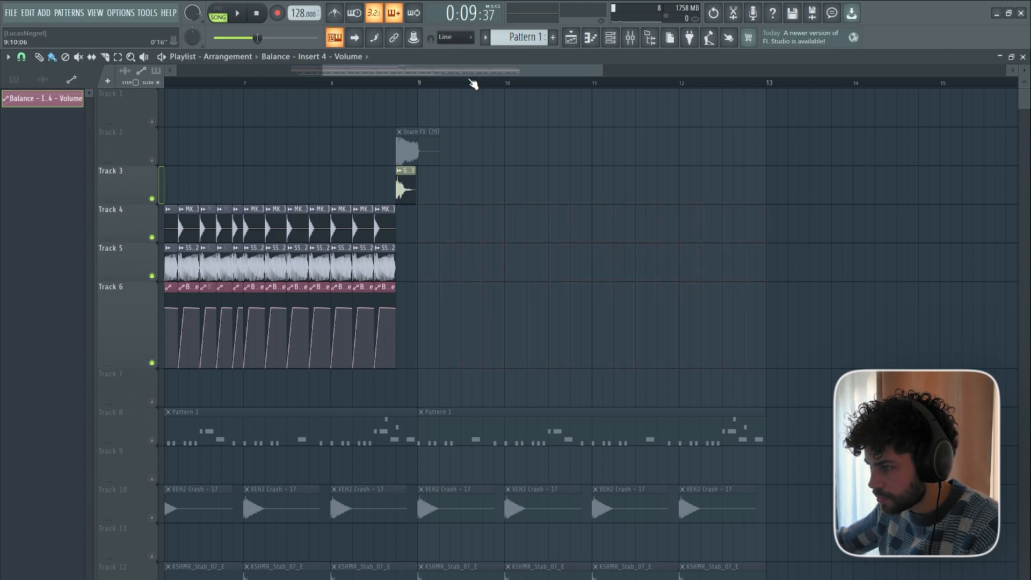
Copy the kick, SSJT Kick 22 and volume automation clips of bars 5–6 on Tracks 4 to 6 into bars 9 to 13.
{"action": "scroll", "coordinate": [435, 87], "scroll_direction": "left", "scroll_amount": 5}
{"action": "left_click_drag", "start_coordinate": [265, 165], "coordinate": [457, 375], "text": "ctrl"}
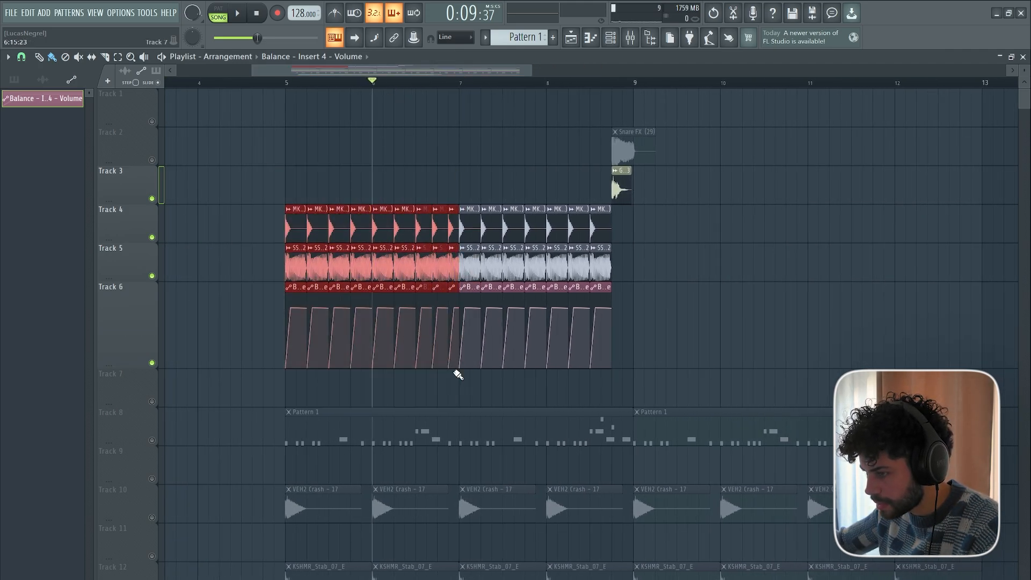
{"action": "key", "text": "ctrl+v"}
{"action": "left_click", "coordinate": [807, 83]}
{"action": "key", "text": "ctrl+v"}
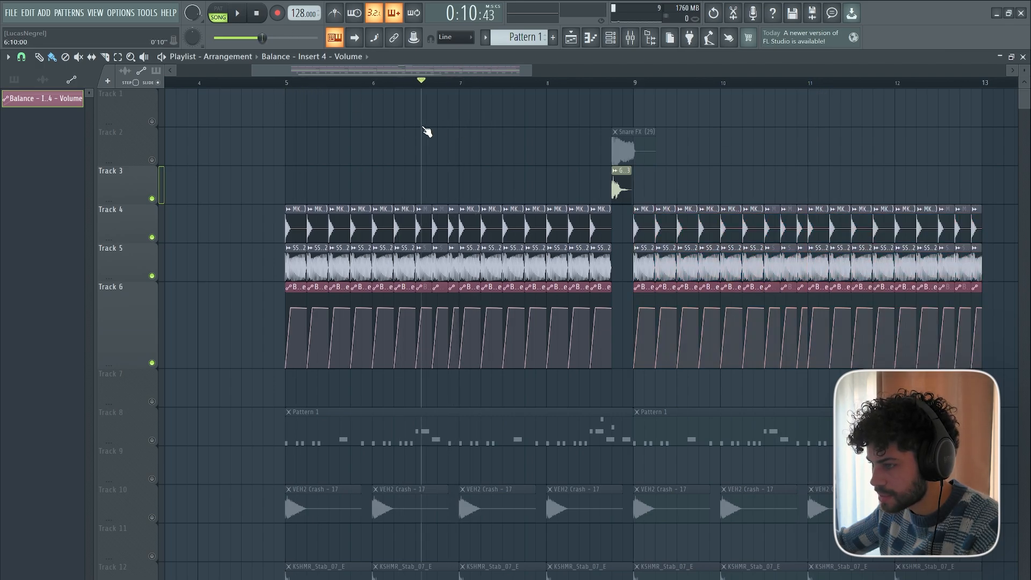
Enable Track 2, play the bar 8 fill into the copied kicks, and turn all playlist tracks back on.
{"action": "key", "text": "space"}
{"action": "left_click_drag", "start_coordinate": [416, 75], "coordinate": [494, 80]}
{"action": "left_click", "coordinate": [152, 160]}
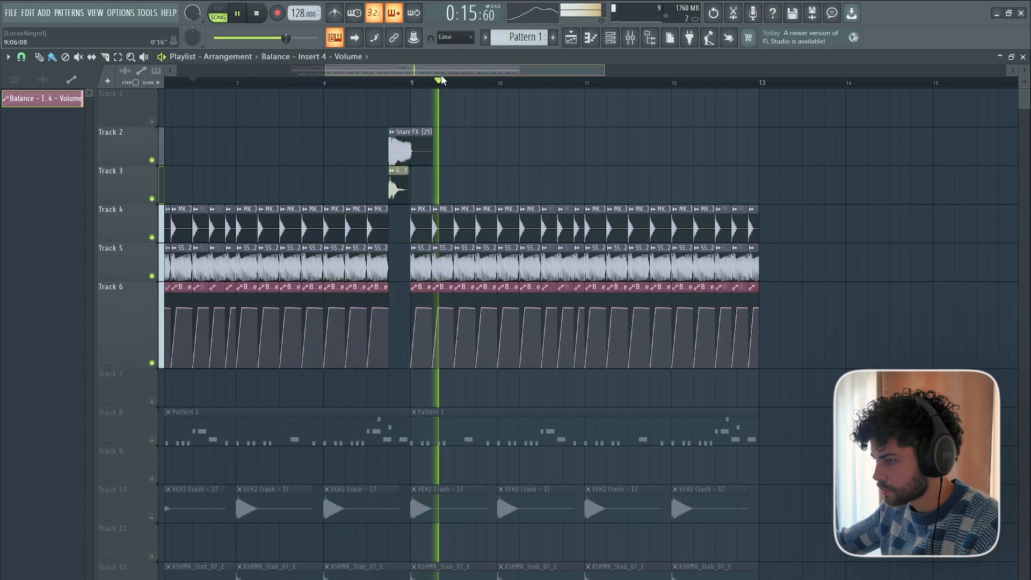
{"action": "left_click_drag", "start_coordinate": [441, 74], "coordinate": [399, 92]}
{"action": "key", "text": "space"}
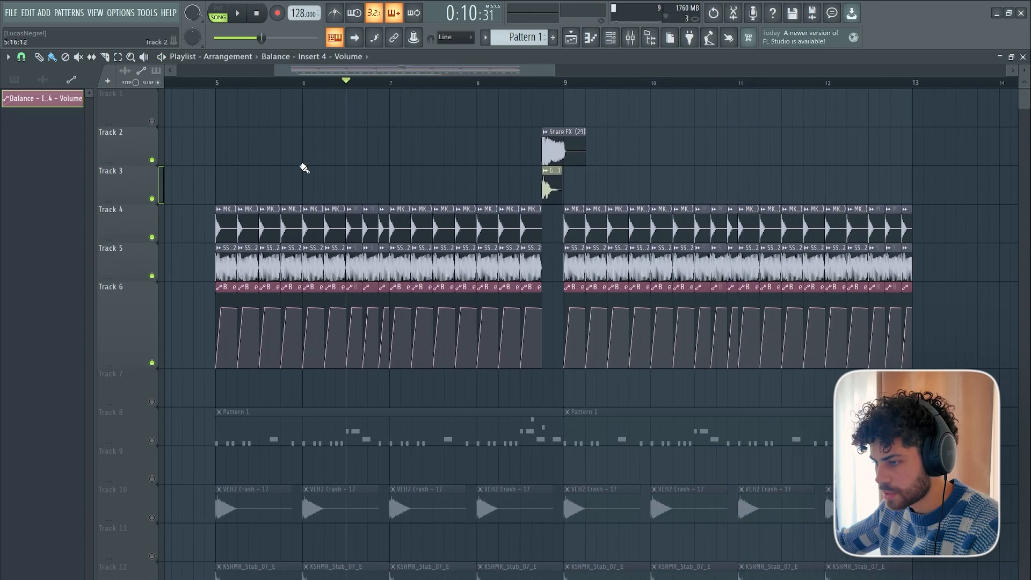
{"action": "right_click", "coordinate": [152, 237]}
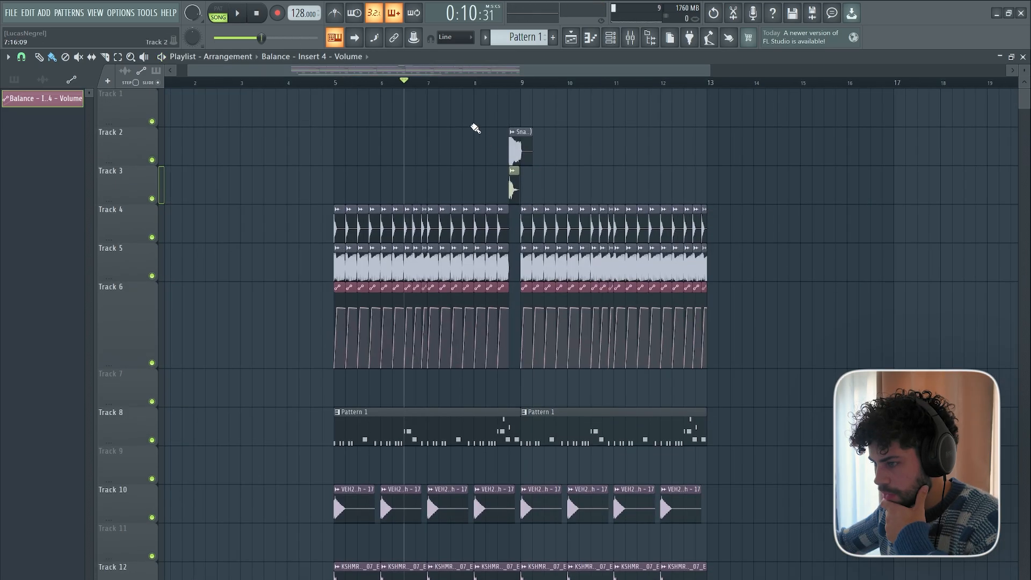
{"action": "scroll", "coordinate": [440, 87], "scroll_direction": "up", "scroll_amount": 2}
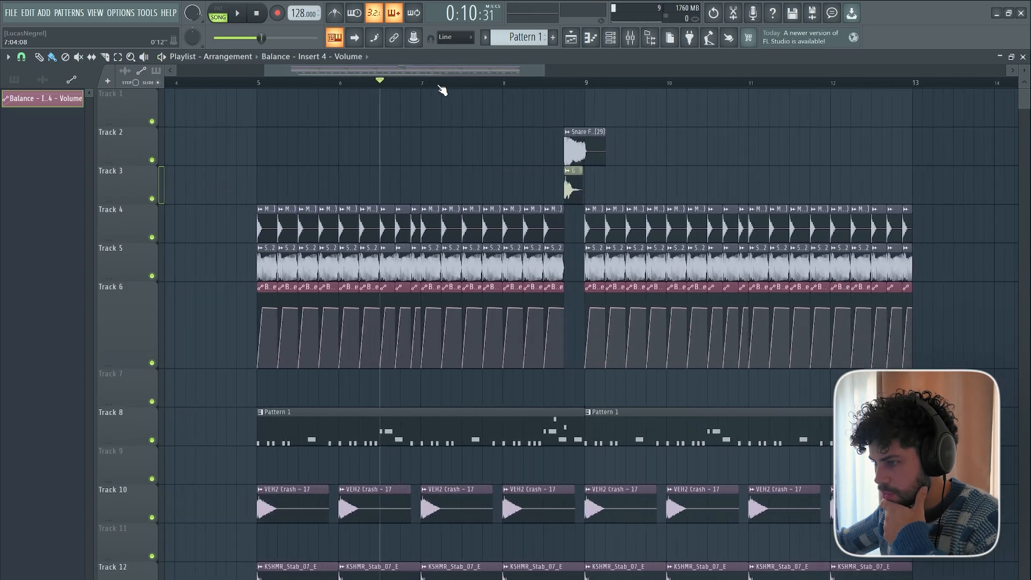
Add playlist markers named "1 drop" at bar 5 and "2 drop" at bar 9.
{"action": "left_click", "coordinate": [253, 82]}
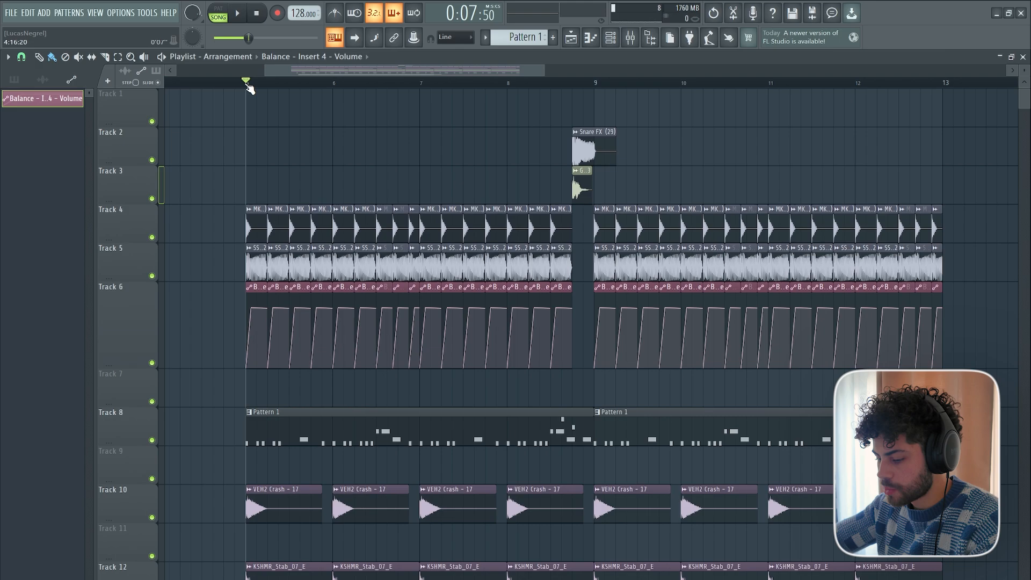
{"action": "key", "text": "ctrl+t"}
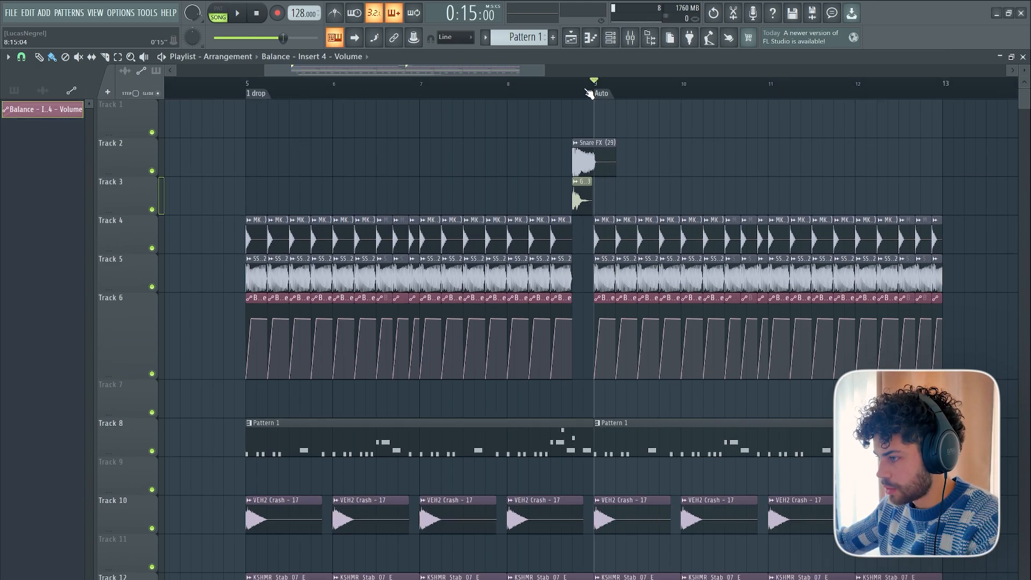
{"action": "right_click", "coordinate": [589, 93]}
{"action": "left_click", "coordinate": [653, 147]}
{"action": "type", "text": "2 drop"}
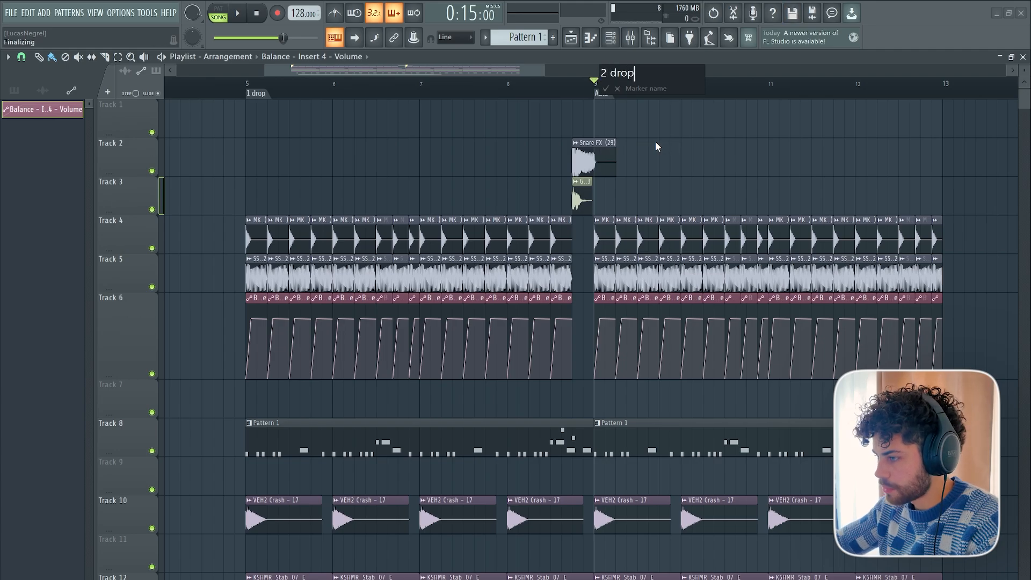
{"action": "key", "text": "Return"}
Duplicate the four-bar block of clips at bar 9 on Tracks 4 to 6 twice, filling bars 13 to 21.
{"action": "scroll", "coordinate": [598, 74], "scroll_direction": "down", "scroll_amount": 3}
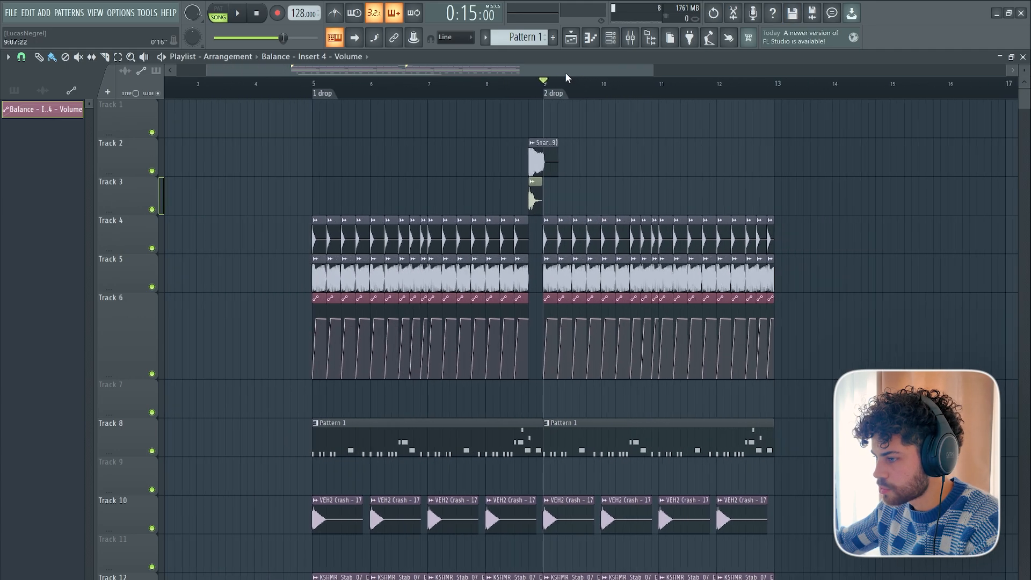
{"action": "scroll", "coordinate": [566, 78], "scroll_direction": "right", "scroll_amount": 4}
{"action": "scroll", "coordinate": [640, 95], "scroll_direction": "up", "scroll_amount": 3}
{"action": "left_click_drag", "start_coordinate": [654, 217], "coordinate": [276, 375]}
{"action": "key", "text": "ctrl+b"}
{"action": "scroll", "coordinate": [627, 93], "scroll_direction": "down", "scroll_amount": 1}
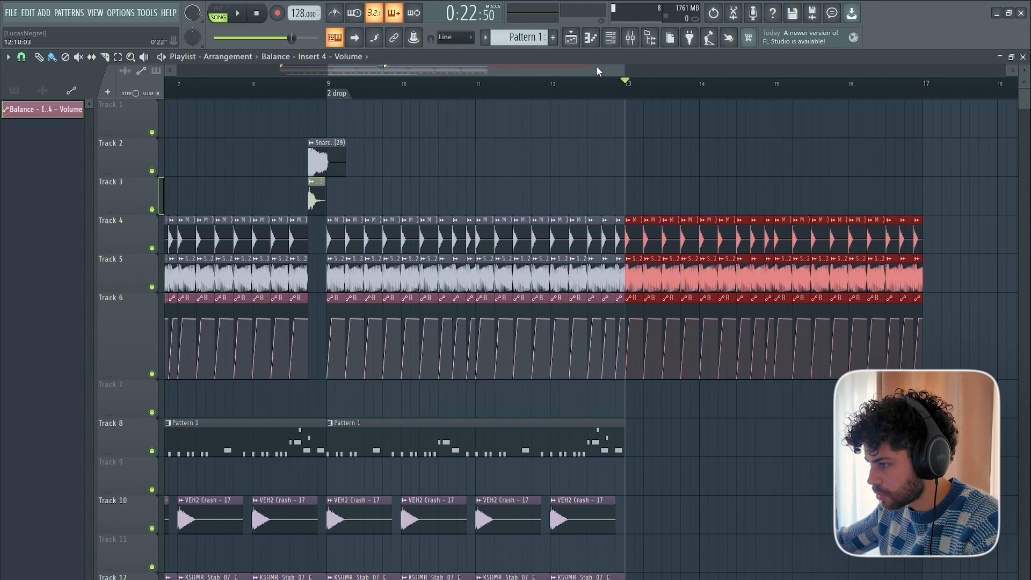
{"action": "left_click_drag", "start_coordinate": [596, 67], "coordinate": [692, 73]}
{"action": "left_click", "coordinate": [655, 91]}
{"action": "key", "text": "ctrl+b"}
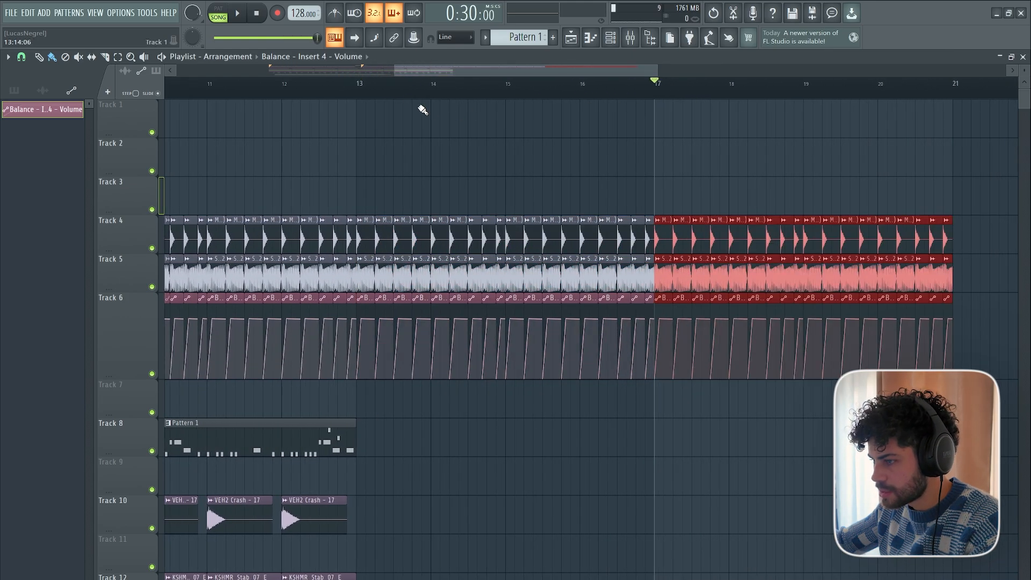
Name the marker at bar 13 "3 drop".
{"action": "right_click", "coordinate": [360, 93]}
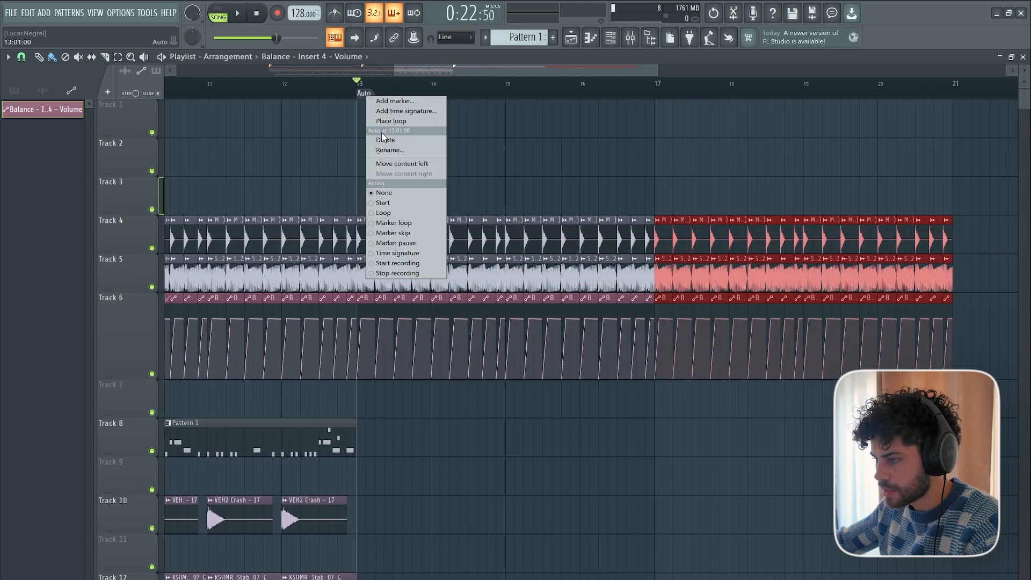
{"action": "left_click", "coordinate": [382, 150]}
{"action": "type", "text": "3 drop"}
{"action": "key", "text": "Return"}
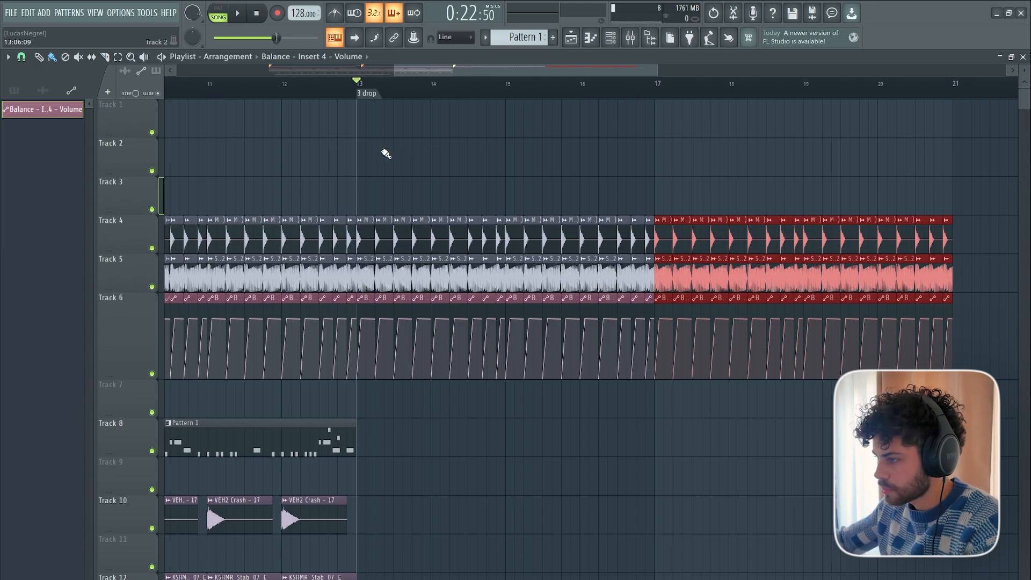
Name the marker at bar 17 "4 drop" and clear the clip selection.
{"action": "right_click", "coordinate": [656, 94]}
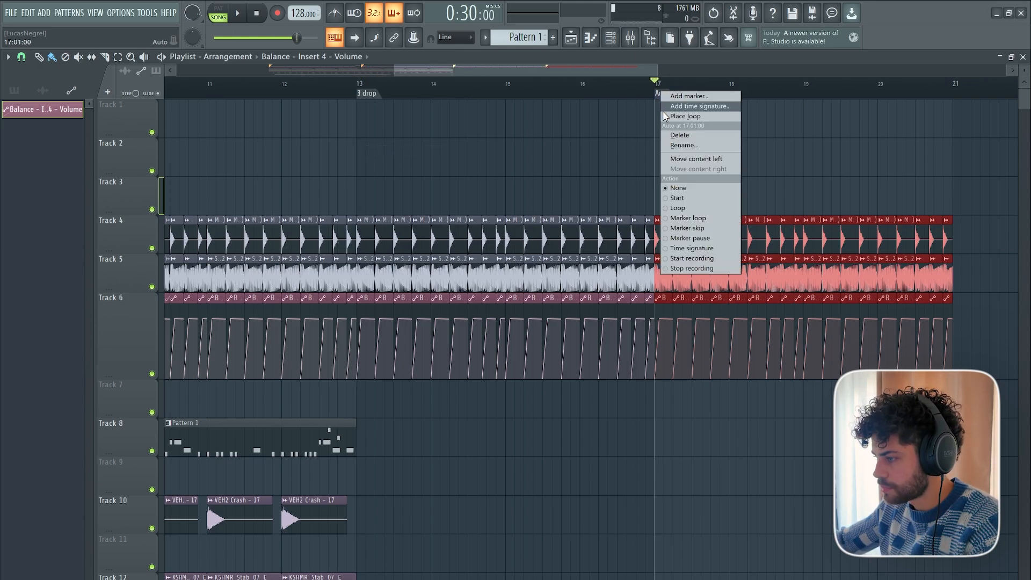
{"action": "left_click", "coordinate": [679, 146]}
{"action": "type", "text": "4dr"}
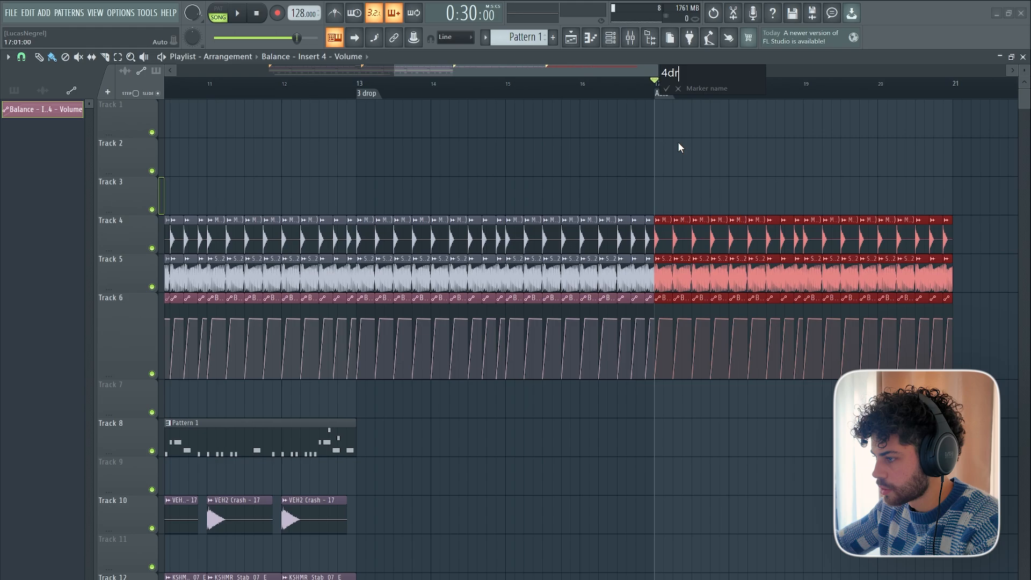
{"action": "key", "text": "BackSpace"}
{"action": "type", "text": "drop"}
{"action": "key", "text": "Return"}
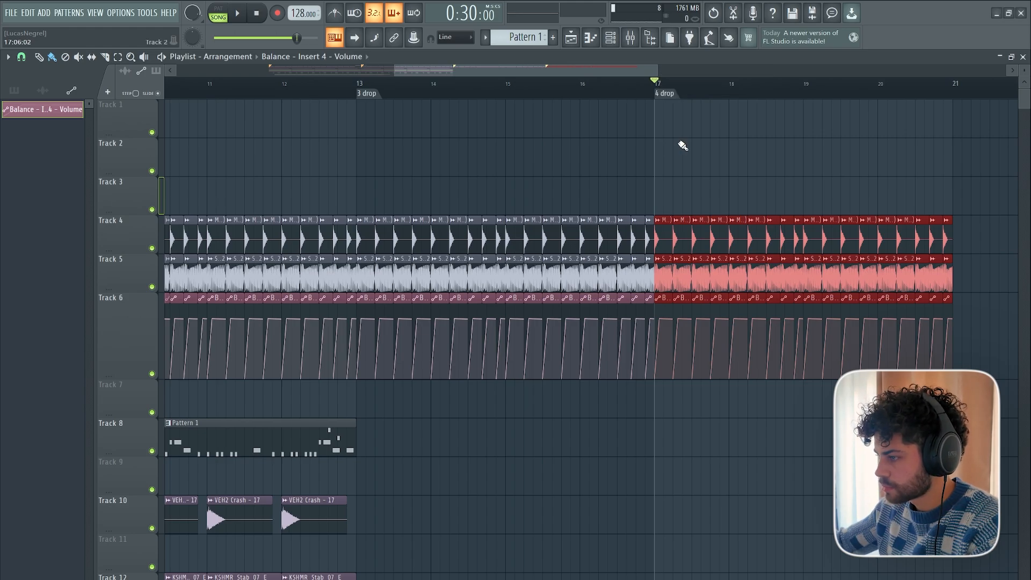
{"action": "left_click", "coordinate": [694, 133]}
Shorten the KSHMR Stadium Loop 08, White Noise and Exhaust Crowd clips on Tracks 24 to 26 to end where the bar 8 fill begins.
{"action": "scroll", "coordinate": [676, 82], "scroll_direction": "down", "scroll_amount": 5}
{"action": "scroll", "coordinate": [516, 81], "scroll_direction": "up", "scroll_amount": 6}
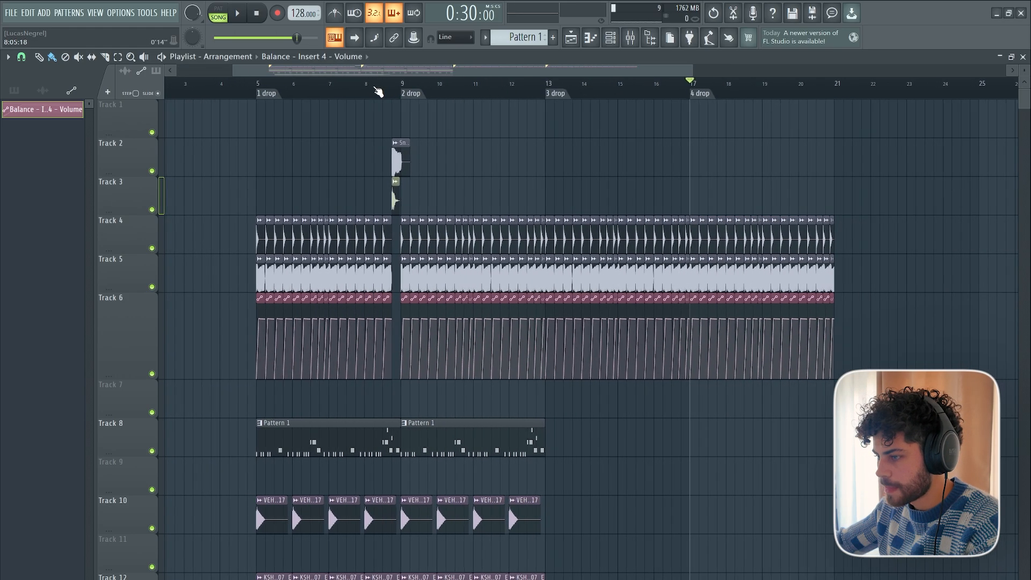
{"action": "scroll", "coordinate": [487, 98], "scroll_direction": "down", "scroll_amount": 2}
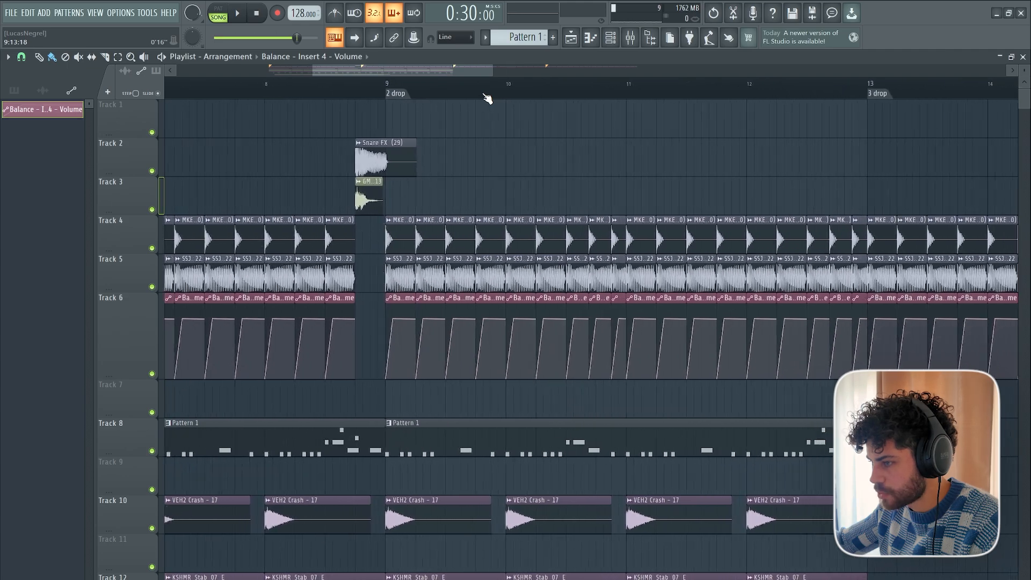
{"action": "scroll", "coordinate": [487, 97], "scroll_direction": "up", "scroll_amount": 1}
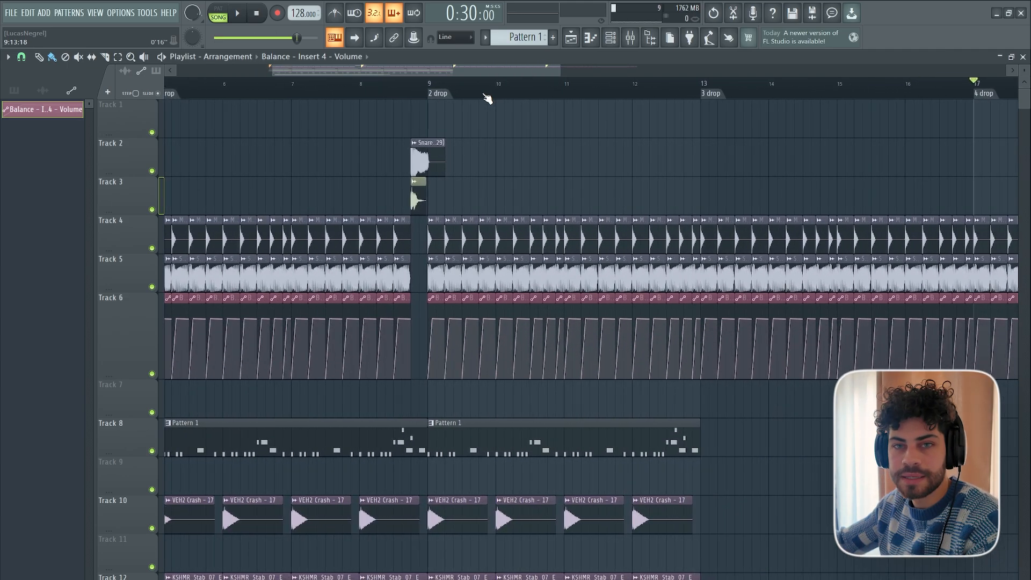
{"action": "scroll", "coordinate": [466, 83], "scroll_direction": "up", "scroll_amount": 3}
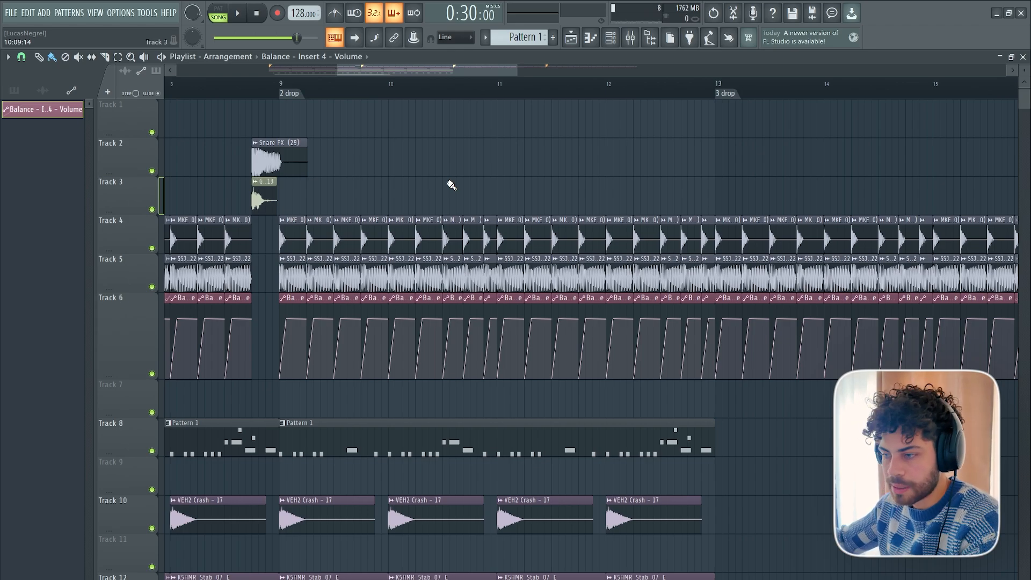
{"action": "scroll", "coordinate": [451, 185], "scroll_direction": "down", "scroll_amount": 8}
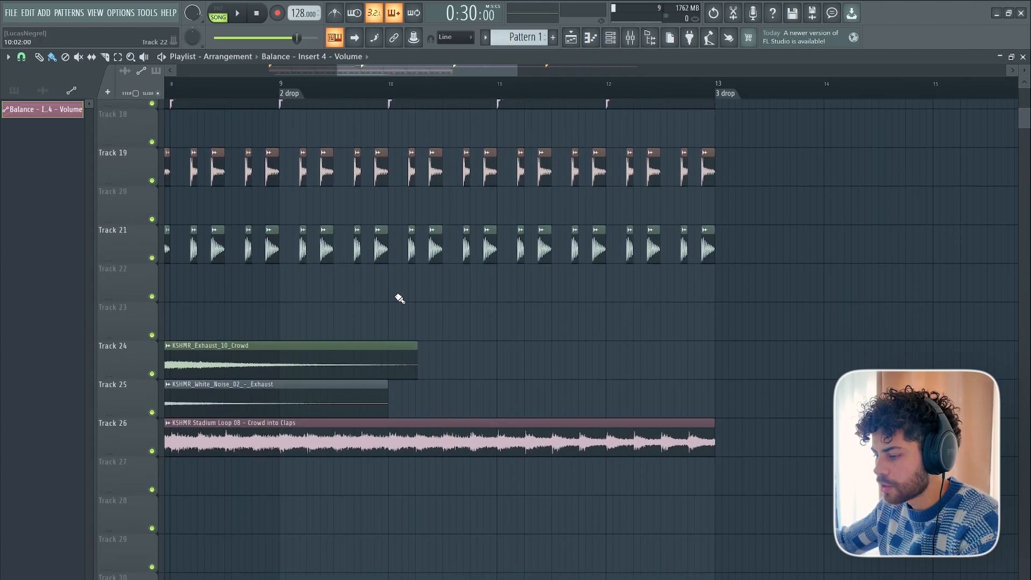
{"action": "scroll", "coordinate": [398, 298], "scroll_direction": "down", "scroll_amount": 2}
{"action": "scroll", "coordinate": [372, 93], "scroll_direction": "up", "scroll_amount": 2}
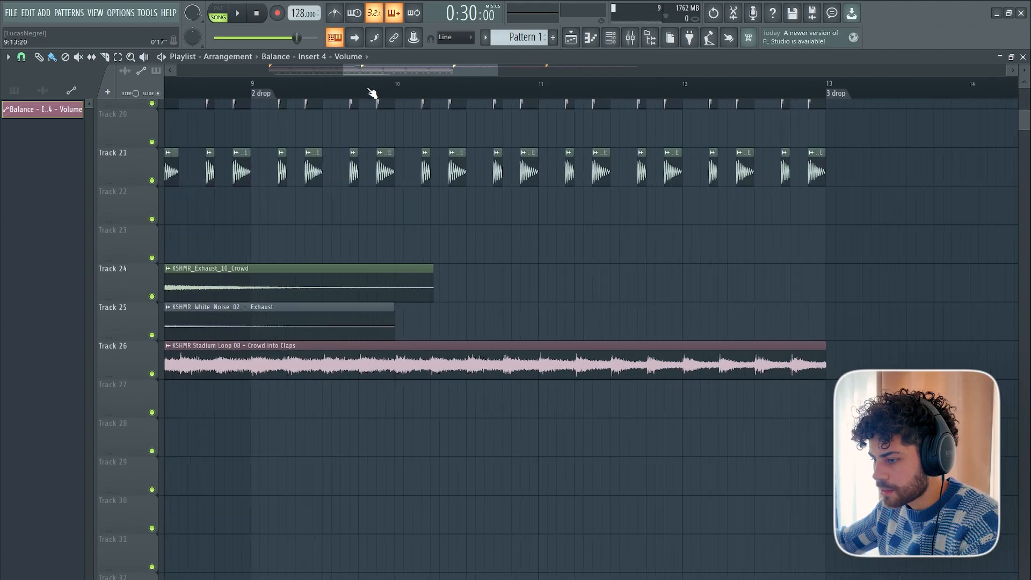
{"action": "scroll", "coordinate": [372, 93], "scroll_direction": "down", "scroll_amount": 2}
{"action": "scroll", "coordinate": [583, 477], "scroll_direction": "up", "scroll_amount": 3}
{"action": "left_click_drag", "start_coordinate": [620, 499], "coordinate": [240, 487]}
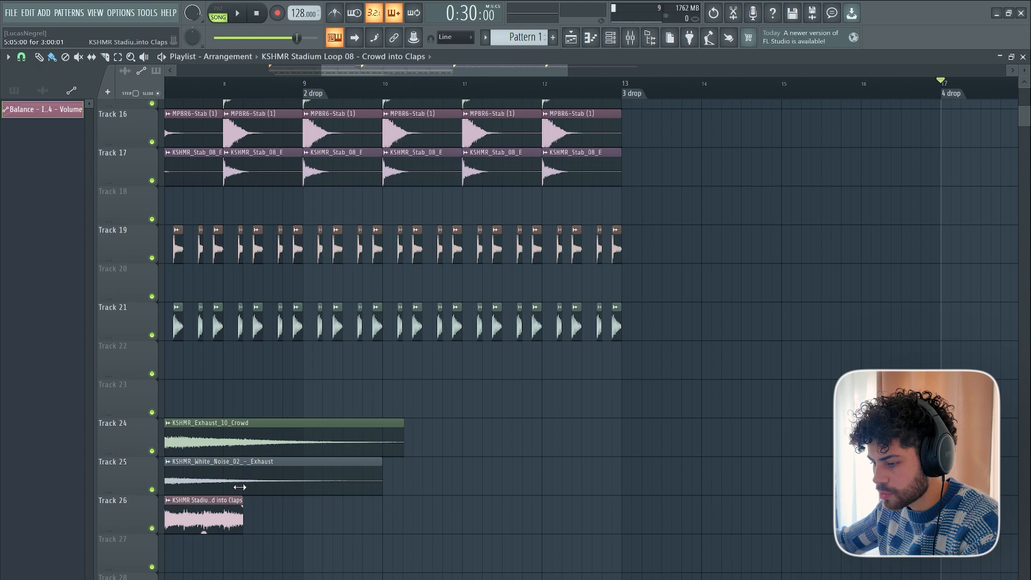
{"action": "left_click", "coordinate": [361, 511]}
{"action": "right_click", "coordinate": [355, 510]}
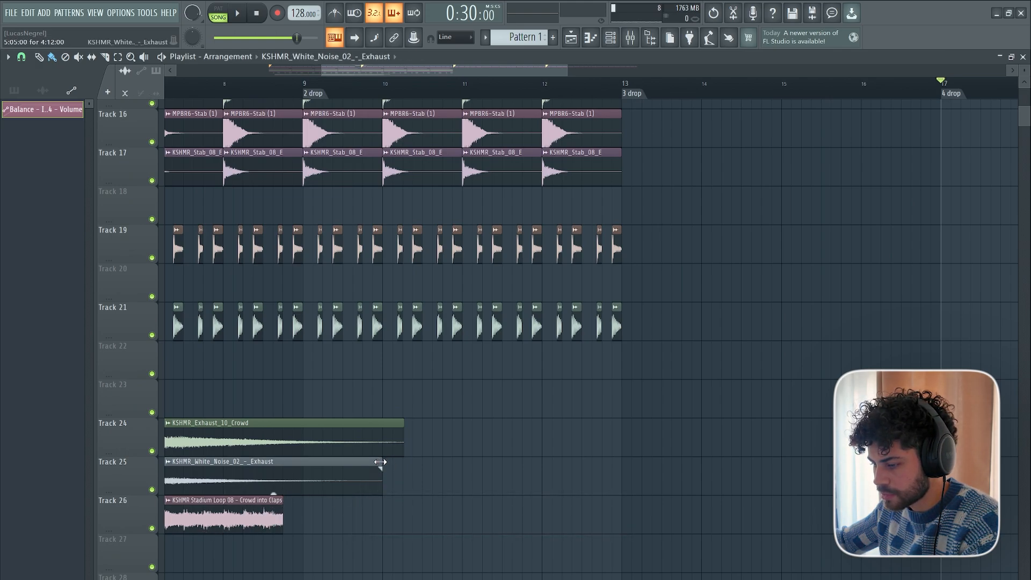
{"action": "left_click_drag", "start_coordinate": [377, 469], "coordinate": [283, 468]}
{"action": "left_click_drag", "start_coordinate": [402, 425], "coordinate": [277, 418]}
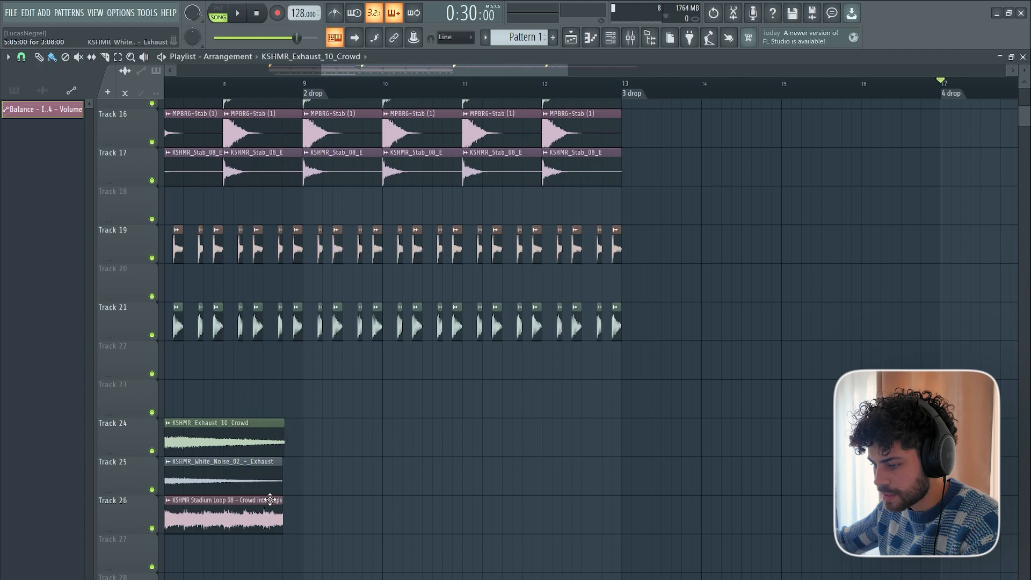
Solo Track 12 and Track 13 in turn and audition the two KSHMR drop claps clips from mid bar 14.
{"action": "scroll", "coordinate": [270, 500], "scroll_direction": "up", "scroll_amount": 12}
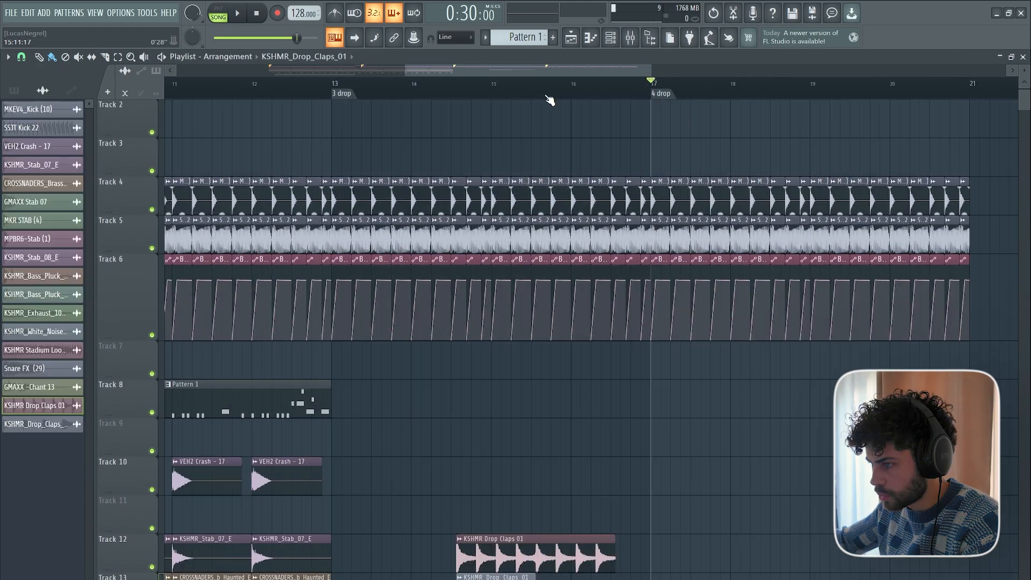
{"action": "scroll", "coordinate": [547, 100], "scroll_direction": "up", "scroll_amount": 3}
{"action": "right_click", "coordinate": [152, 567]}
{"action": "scroll", "coordinate": [269, 474], "scroll_direction": "down", "scroll_amount": 4}
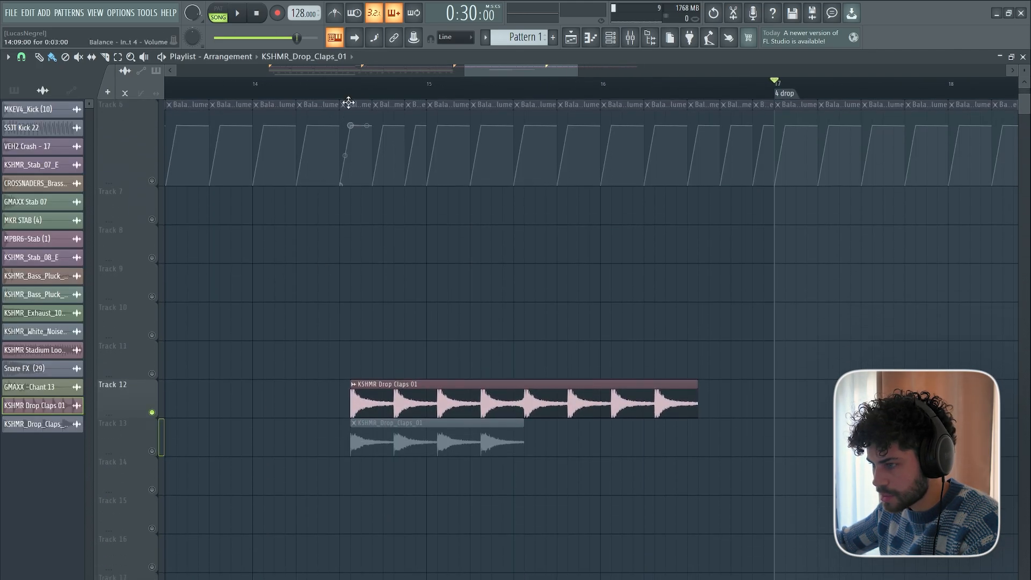
{"action": "left_click", "coordinate": [350, 83]}
{"action": "key", "text": "space"}
{"action": "key", "text": "space"}
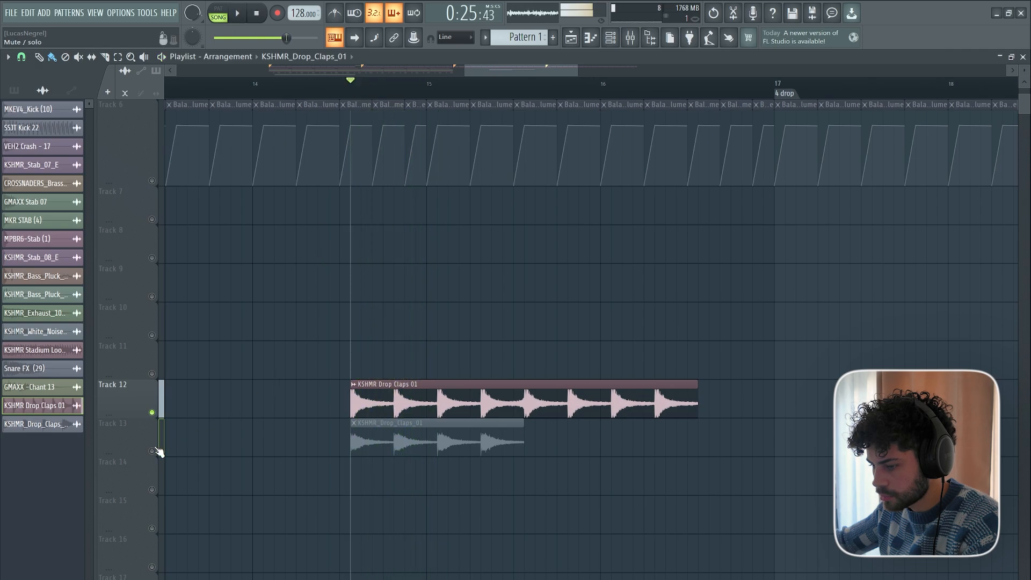
{"action": "right_click", "coordinate": [152, 451]}
{"action": "key", "text": "space"}
{"action": "key", "text": "space"}
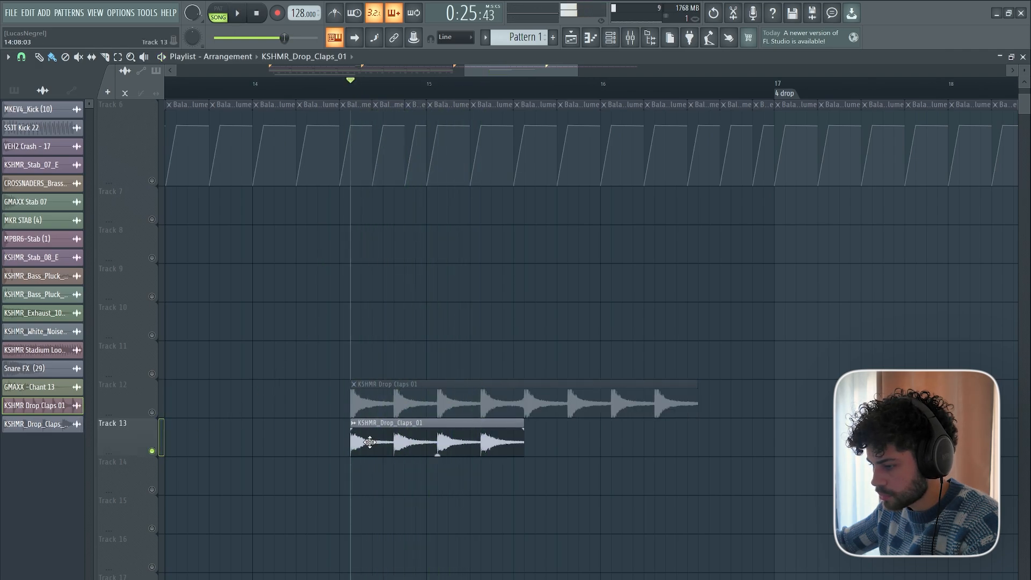
Add a second KSHMR_Drop_Claps_01 clip on Track 13 directly after the first, matching the length of the Track 12 claps.
{"action": "left_click", "coordinate": [369, 441]}
{"action": "left_click", "coordinate": [556, 432]}
{"action": "scroll", "coordinate": [450, 87], "scroll_direction": "down", "scroll_amount": 1}
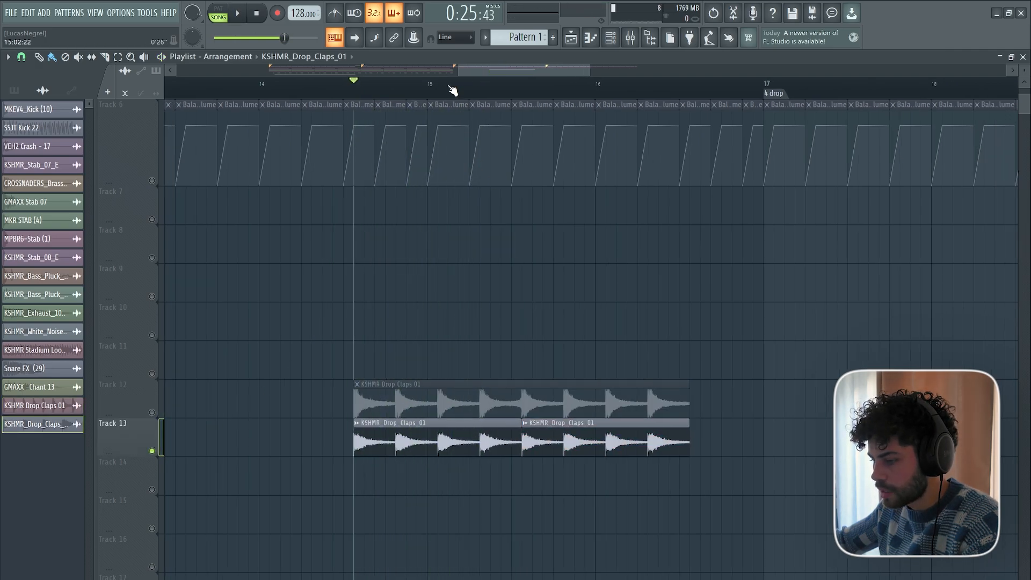
Turn all tracks back on and move the drop claps clips below the crowd clips, starting on Track 30 near bar 13.
{"action": "scroll", "coordinate": [449, 86], "scroll_direction": "down", "scroll_amount": 2}
{"action": "scroll", "coordinate": [505, 326], "scroll_direction": "down", "scroll_amount": 1}
{"action": "left_click_drag", "start_coordinate": [396, 352], "coordinate": [387, 322]}
{"action": "key", "text": "ctrl+z"}
{"action": "left_click_drag", "start_coordinate": [452, 358], "coordinate": [306, 454]}
{"action": "right_click", "coordinate": [150, 477]}
{"action": "left_click", "coordinate": [144, 477]}
{"action": "right_click", "coordinate": [153, 476]}
{"action": "right_click", "coordinate": [152, 476]}
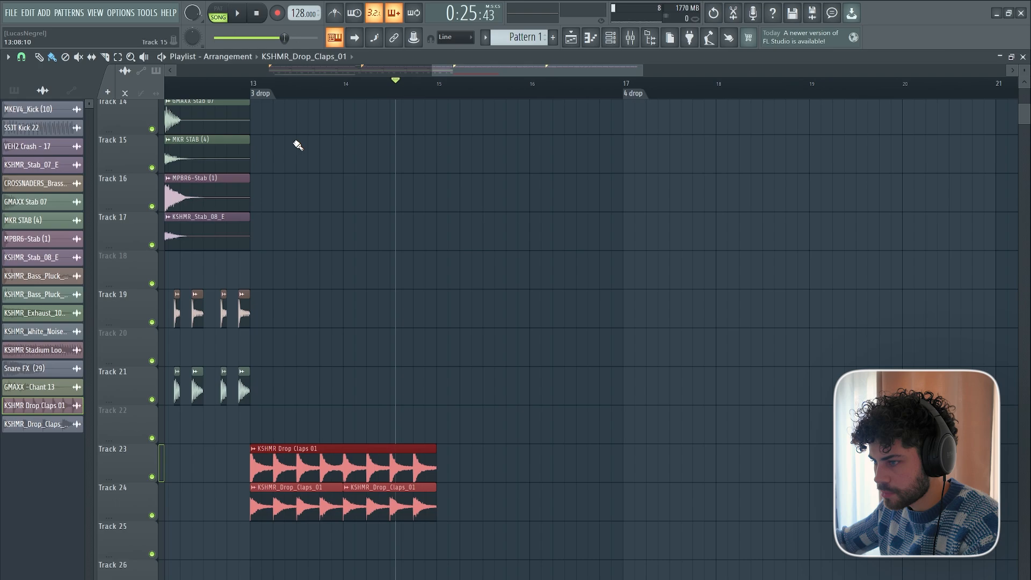
{"action": "scroll", "coordinate": [295, 143], "scroll_direction": "down", "scroll_amount": 5}
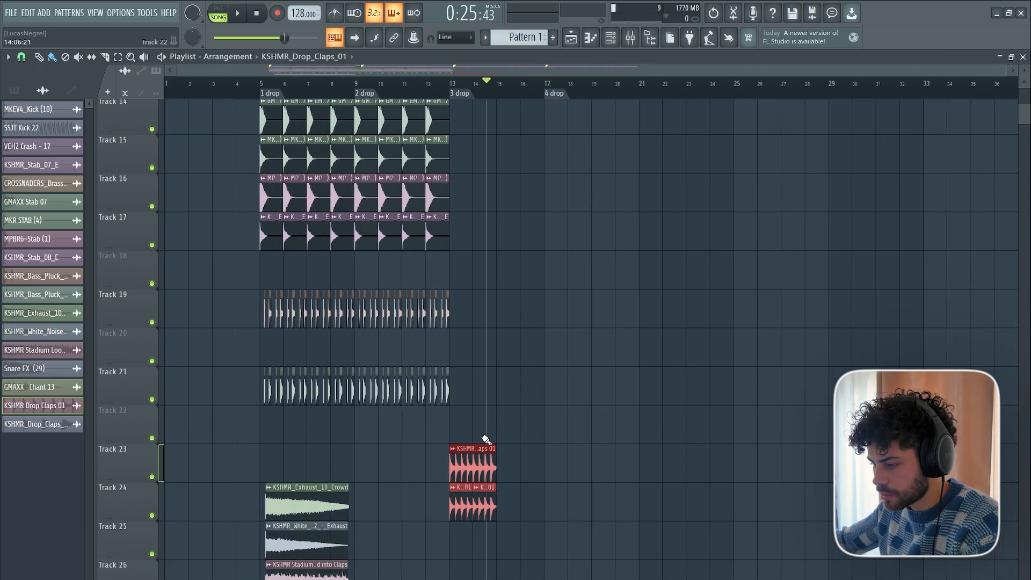
{"action": "left_click_drag", "start_coordinate": [472, 458], "coordinate": [469, 579]}
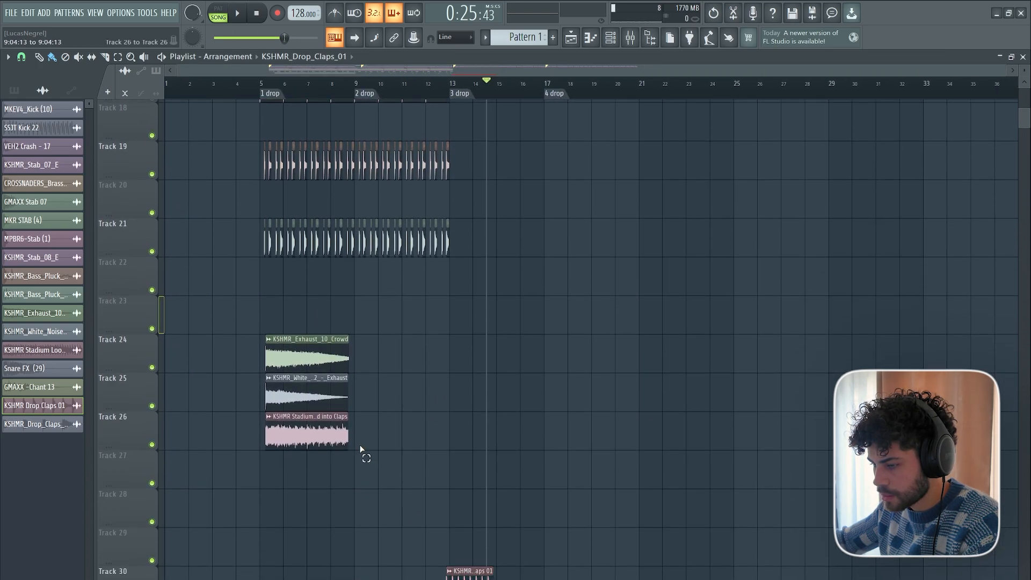
Duplicate the Exhaust Crowd, White Noise and Stadium Loop clips on Tracks 24 to 26 for the "2 drop" section.
{"action": "left_click_drag", "start_coordinate": [361, 451], "coordinate": [306, 344], "text": "ctrl"}
{"action": "scroll", "coordinate": [311, 96], "scroll_direction": "up", "scroll_amount": 5}
{"action": "left_click", "coordinate": [489, 80]}
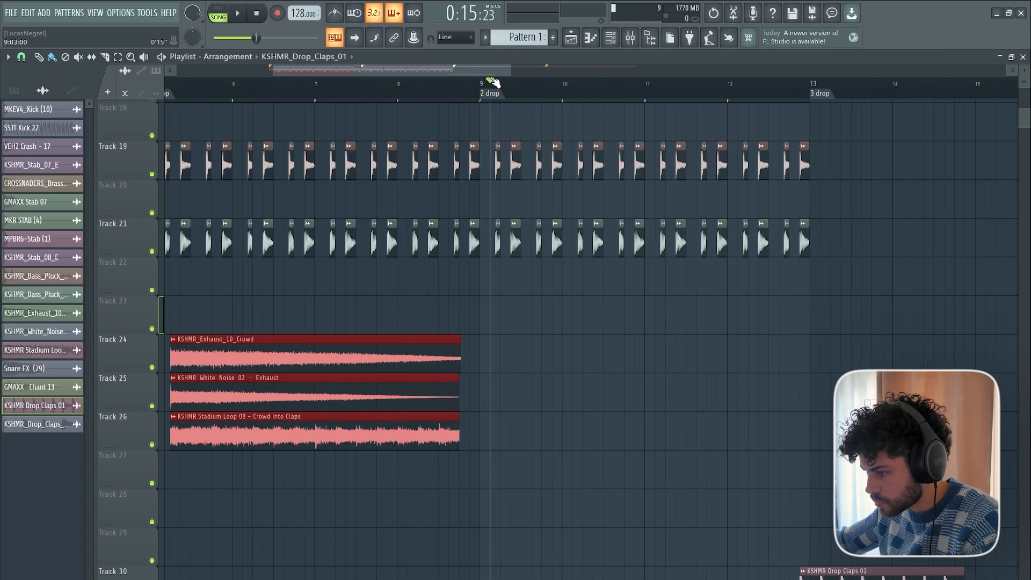
{"action": "scroll", "coordinate": [502, 81], "scroll_direction": "down", "scroll_amount": 5}
{"action": "key", "text": "ctrl+b"}
Duplicate the clips on Tracks 4 to 26 from the first two drops at bar 13 to fill "3 drop" and "4 drop".
{"action": "left_click_drag", "start_coordinate": [645, 444], "coordinate": [299, 156], "text": "ctrl"}
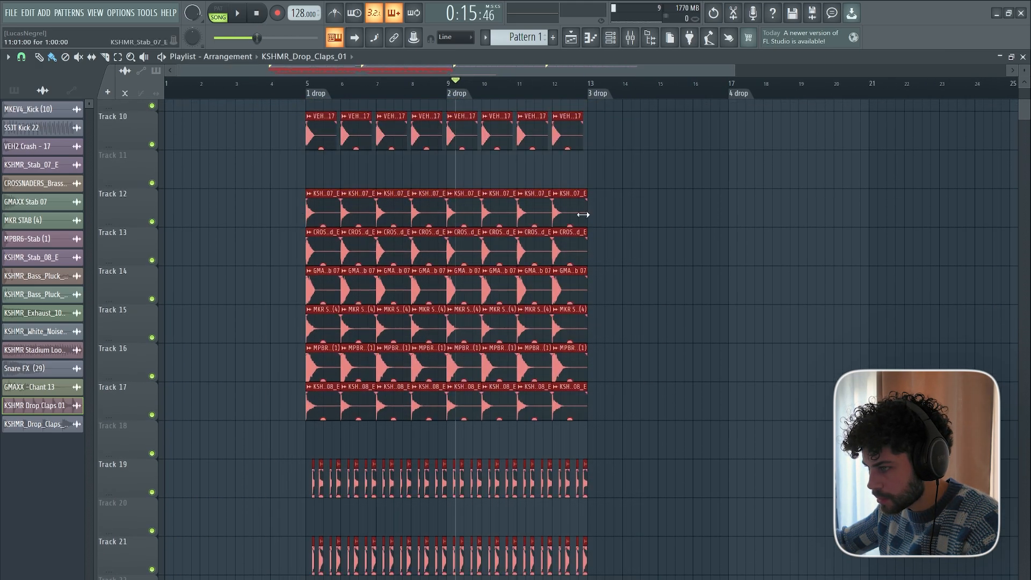
{"action": "scroll", "coordinate": [608, 130], "scroll_direction": "up", "scroll_amount": 5}
{"action": "left_click_drag", "start_coordinate": [635, 235], "coordinate": [310, 510], "text": "ctrl"}
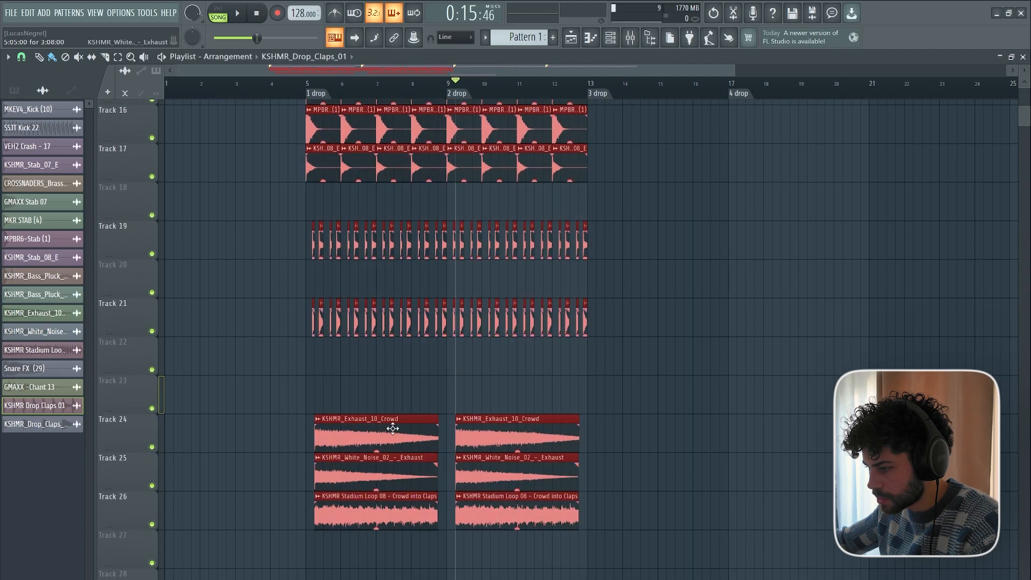
{"action": "scroll", "coordinate": [633, 125], "scroll_direction": "up", "scroll_amount": 7}
{"action": "scroll", "coordinate": [653, 81], "scroll_direction": "up", "scroll_amount": 4}
{"action": "left_click_drag", "start_coordinate": [515, 75], "coordinate": [599, 82]}
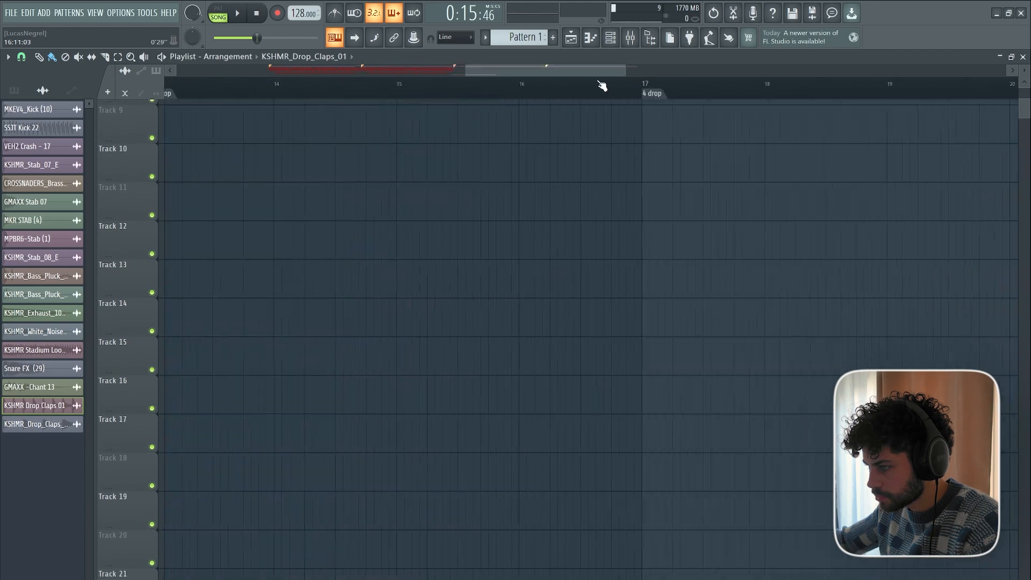
{"action": "left_click_drag", "start_coordinate": [479, 69], "coordinate": [441, 69]}
{"action": "left_click", "coordinate": [327, 87]}
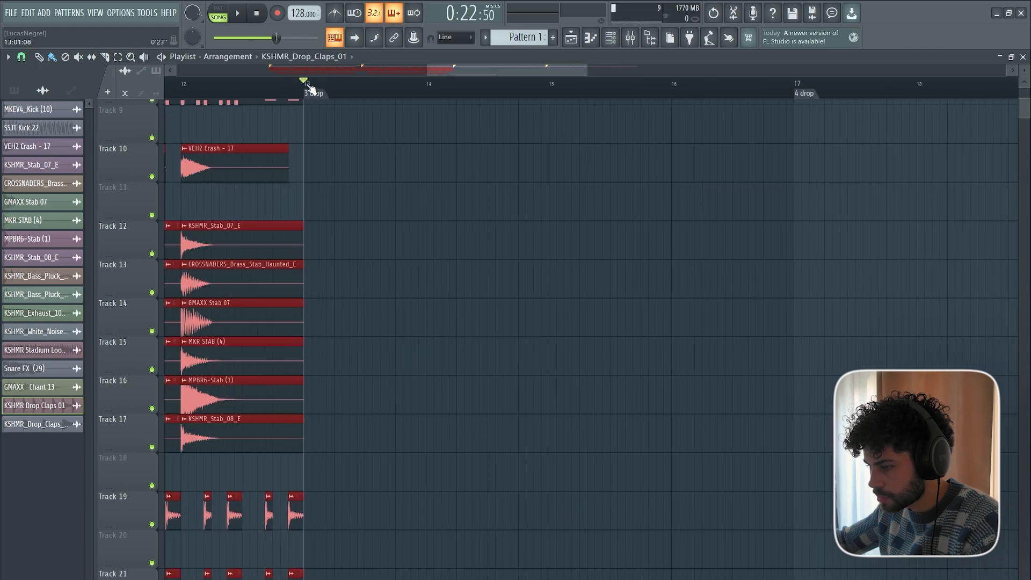
{"action": "key", "text": "ctrl+b"}
{"action": "scroll", "coordinate": [310, 89], "scroll_direction": "down", "scroll_amount": 6}
{"action": "scroll", "coordinate": [580, 292], "scroll_direction": "up", "scroll_amount": 6}
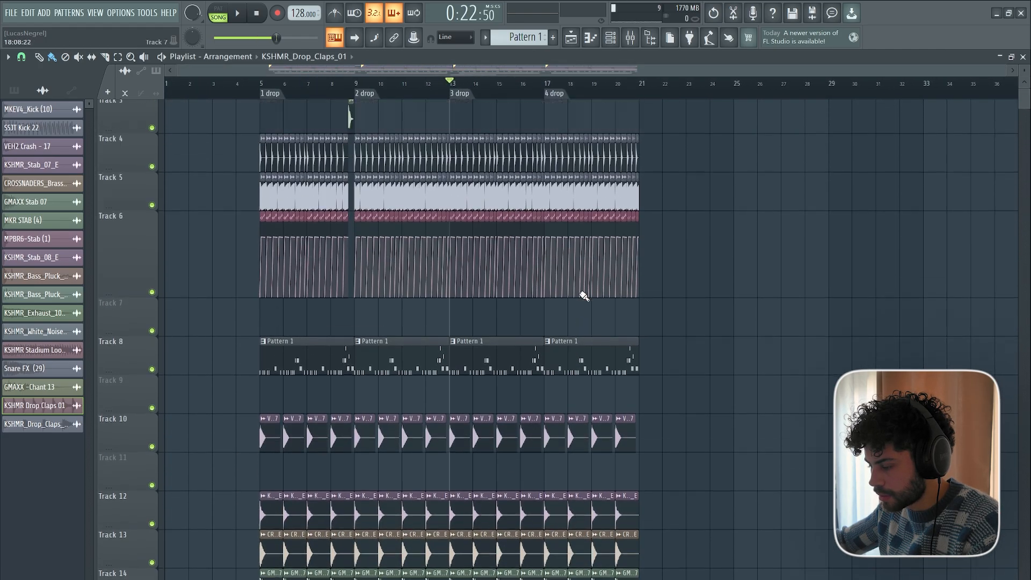
Move the drop claps clips to Tracks 28 and 29, starting at the "2 drop" marker, and briefly play from bar 8.
{"action": "scroll", "coordinate": [565, 309], "scroll_direction": "down", "scroll_amount": 12}
{"action": "scroll", "coordinate": [565, 310], "scroll_direction": "down", "scroll_amount": 3}
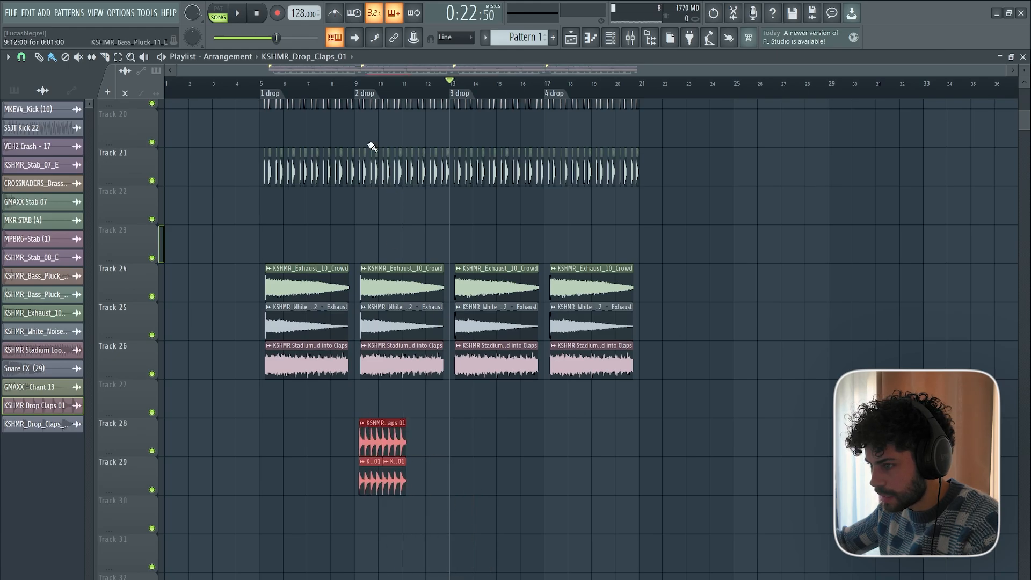
{"action": "scroll", "coordinate": [372, 147], "scroll_direction": "up", "scroll_amount": 10}
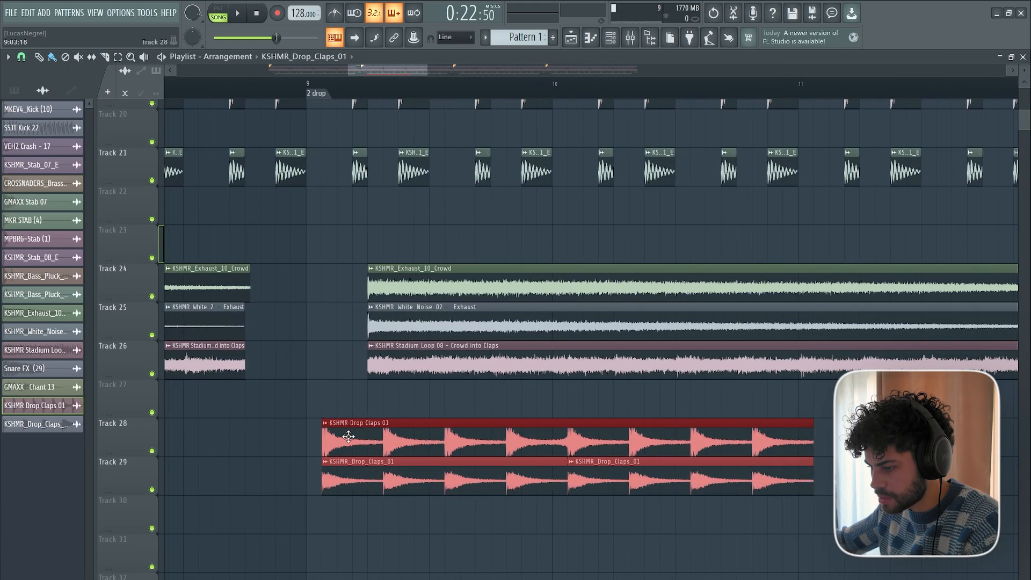
{"action": "left_click_drag", "start_coordinate": [348, 437], "coordinate": [332, 437]}
{"action": "scroll", "coordinate": [293, 93], "scroll_direction": "down", "scroll_amount": 5}
{"action": "left_click_drag", "start_coordinate": [237, 90], "coordinate": [218, 94]}
{"action": "key", "text": "space"}
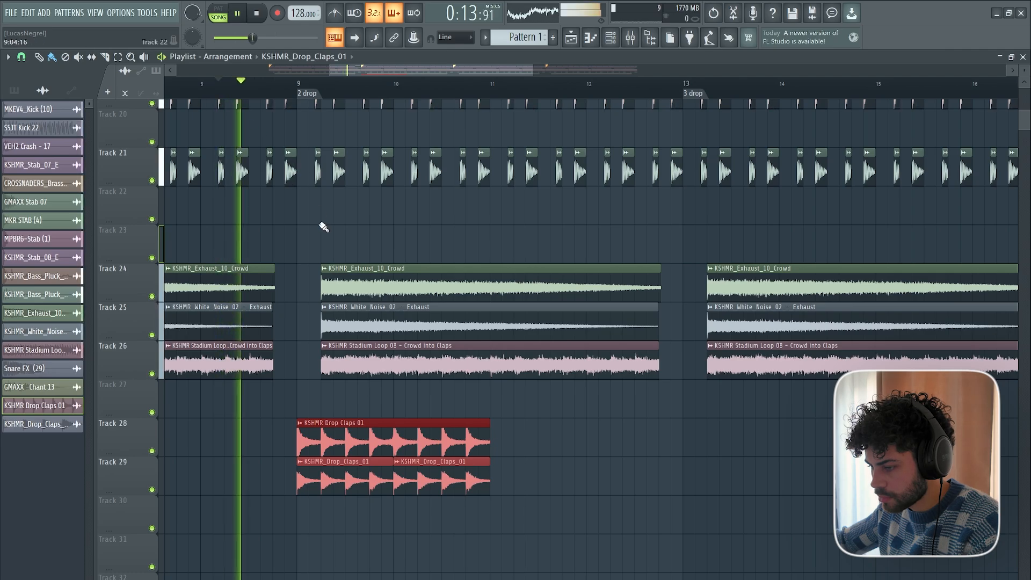
{"action": "key", "text": "space"}
Leave only Tracks 2 to 6, Track 8 and the claps on Tracks 28 and 29 audible and play from bar 8.
{"action": "scroll", "coordinate": [190, 231], "scroll_direction": "up", "scroll_amount": 15}
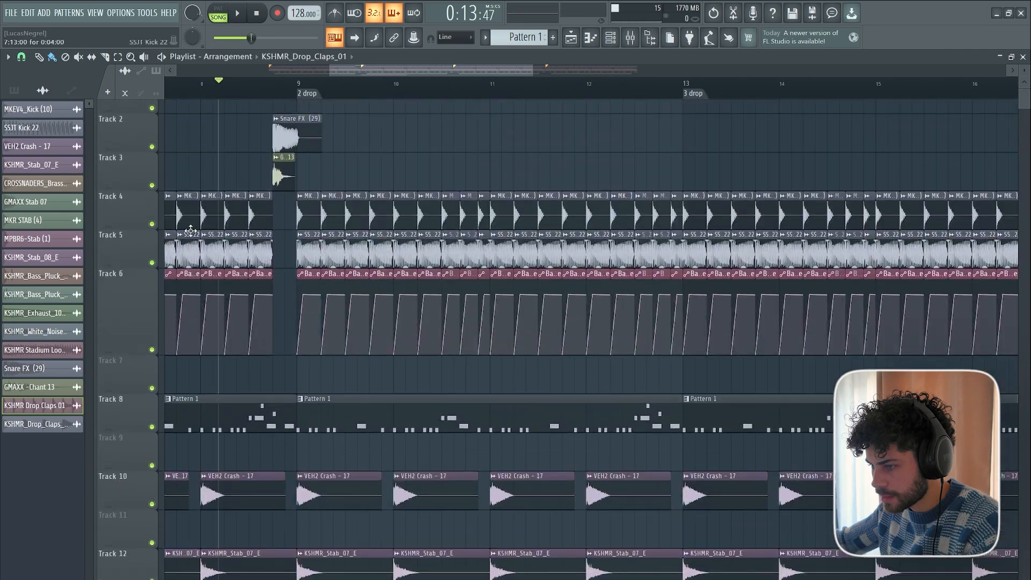
{"action": "scroll", "coordinate": [190, 231], "scroll_direction": "up", "scroll_amount": 1}
{"action": "right_click", "coordinate": [153, 249]}
{"action": "left_click", "coordinate": [153, 286]}
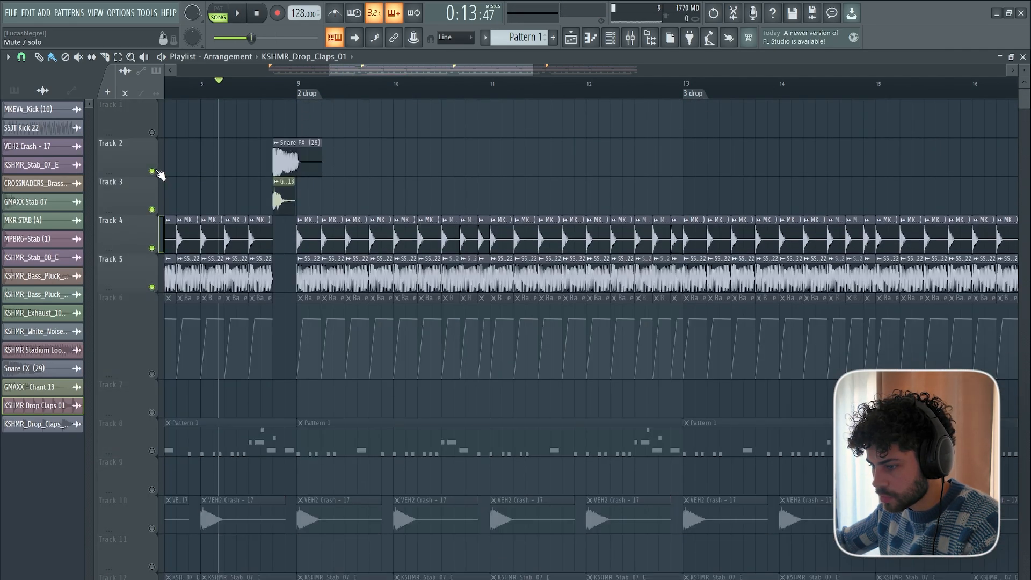
{"action": "left_click", "coordinate": [152, 373]}
{"action": "scroll", "coordinate": [154, 377], "scroll_direction": "down", "scroll_amount": 3}
{"action": "left_click", "coordinate": [153, 297]}
{"action": "scroll", "coordinate": [223, 315], "scroll_direction": "down", "scroll_amount": 9}
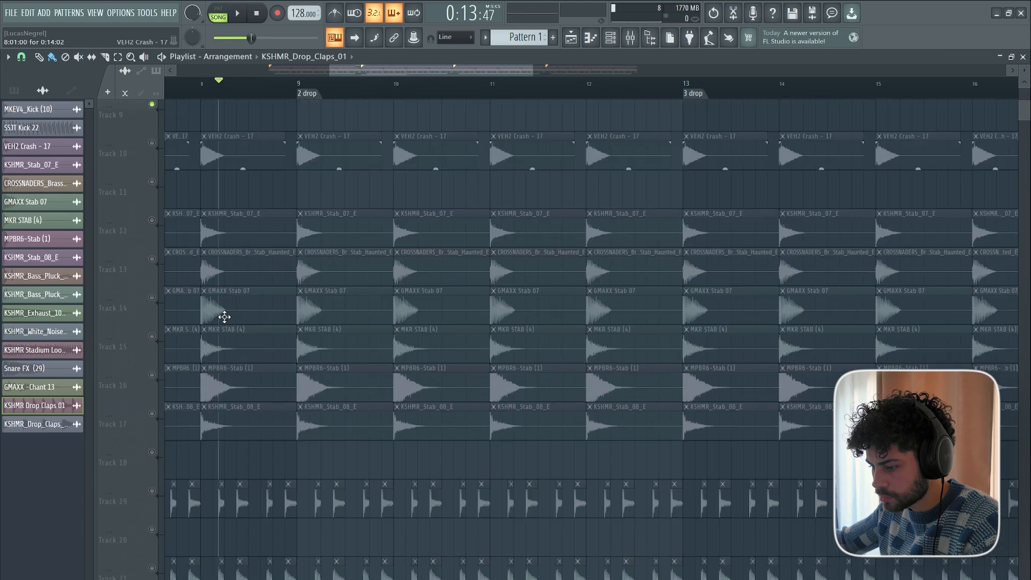
{"action": "scroll", "coordinate": [223, 350], "scroll_direction": "down", "scroll_amount": 6}
{"action": "left_click", "coordinate": [154, 345]}
{"action": "left_click", "coordinate": [153, 306]}
{"action": "key", "text": "space"}
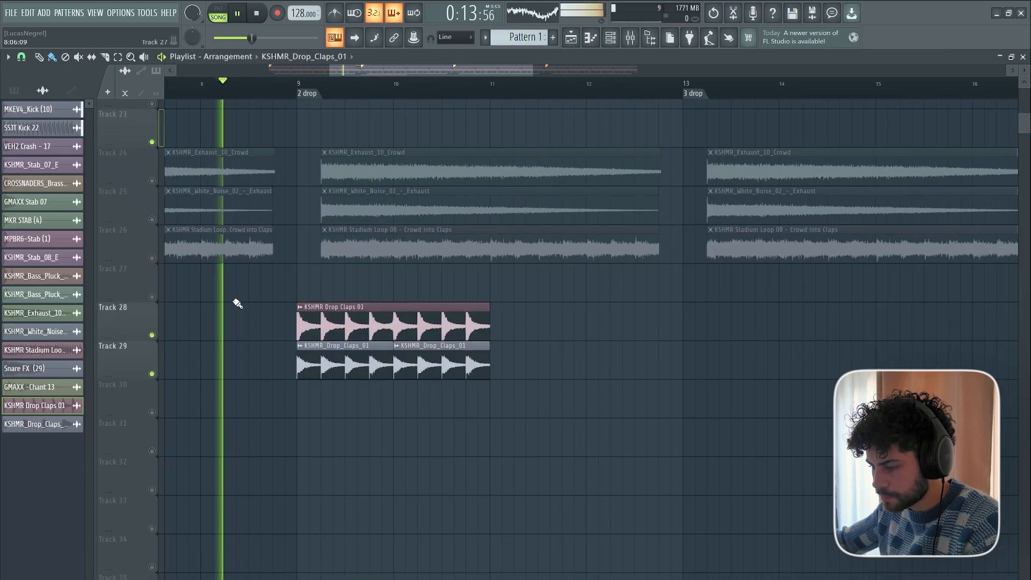
Check the channel settings of both drop claps samples during playback, closing them and stopping when done.
{"action": "scroll", "coordinate": [209, 297], "scroll_direction": "up", "scroll_amount": 2}
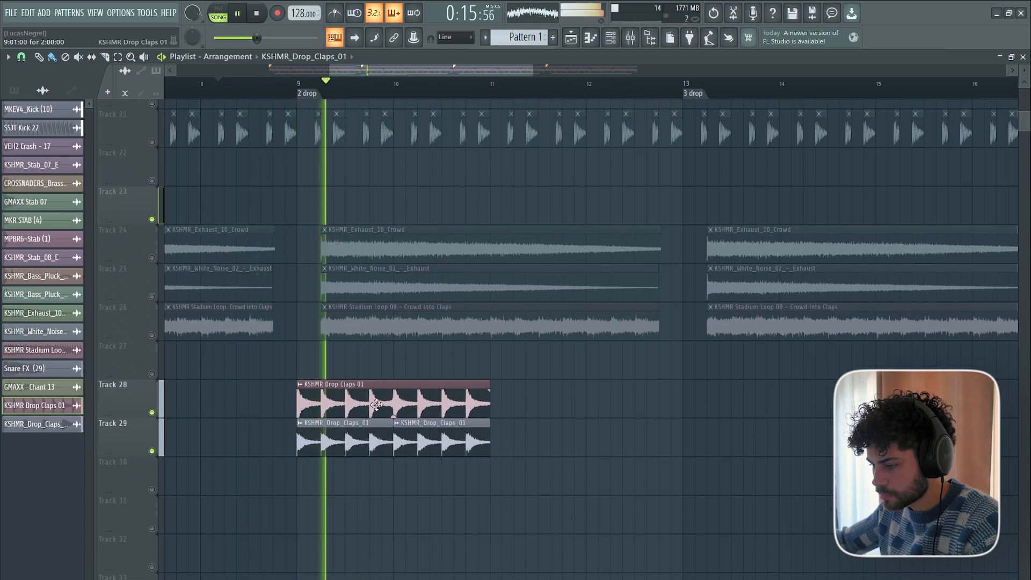
{"action": "double_click", "coordinate": [365, 401]}
{"action": "double_click", "coordinate": [437, 441]}
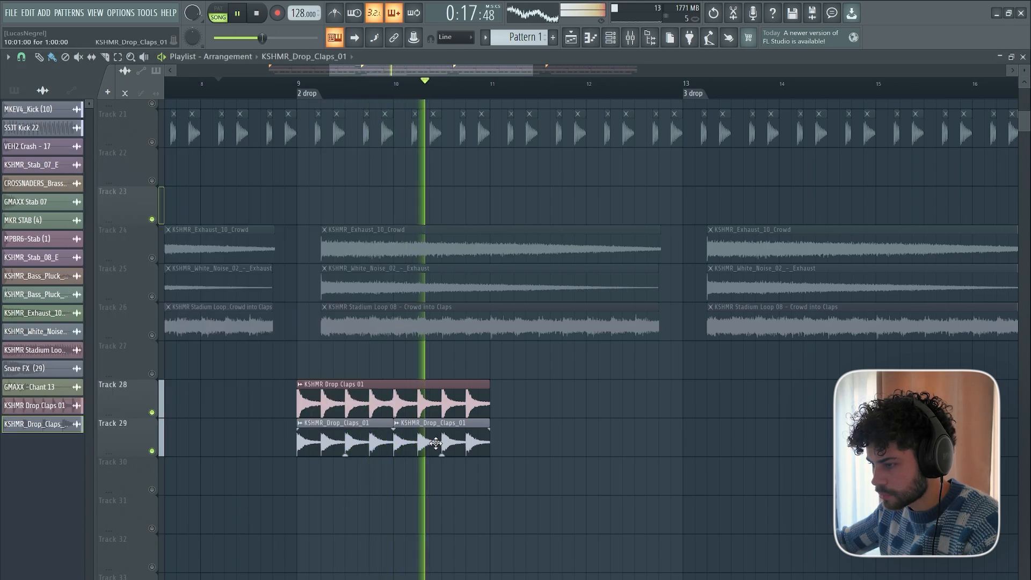
{"action": "key", "text": "space"}
{"action": "key", "text": "Escape"}
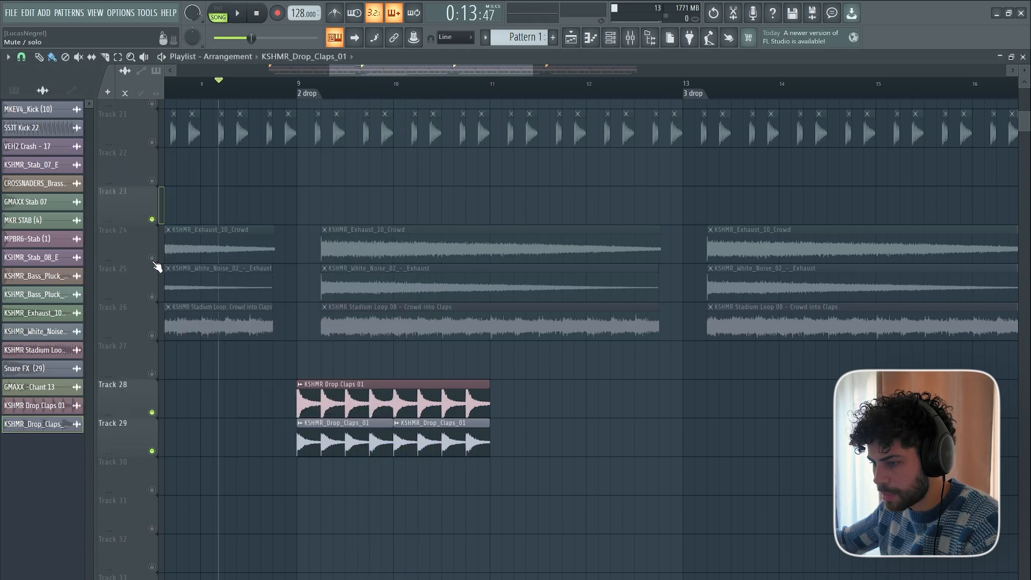
Turn Tracks 24 to 26 back on, audition them with the claps and check the KSHMR Drop Claps 01 channel settings.
{"action": "left_click", "coordinate": [153, 259]}
{"action": "key", "text": "space"}
{"action": "left_click", "coordinate": [152, 296]}
{"action": "left_click", "coordinate": [153, 335]}
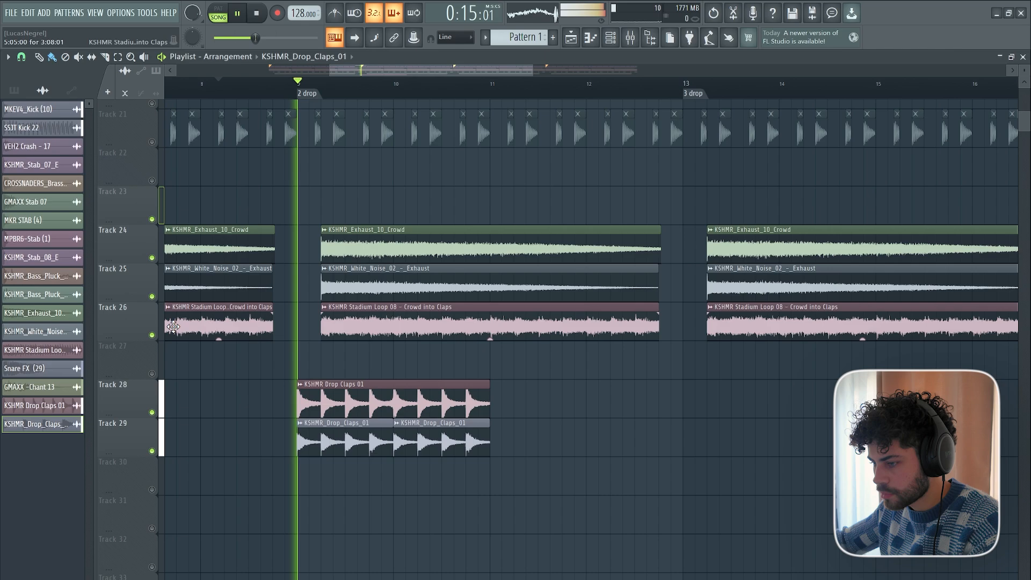
{"action": "double_click", "coordinate": [316, 388]}
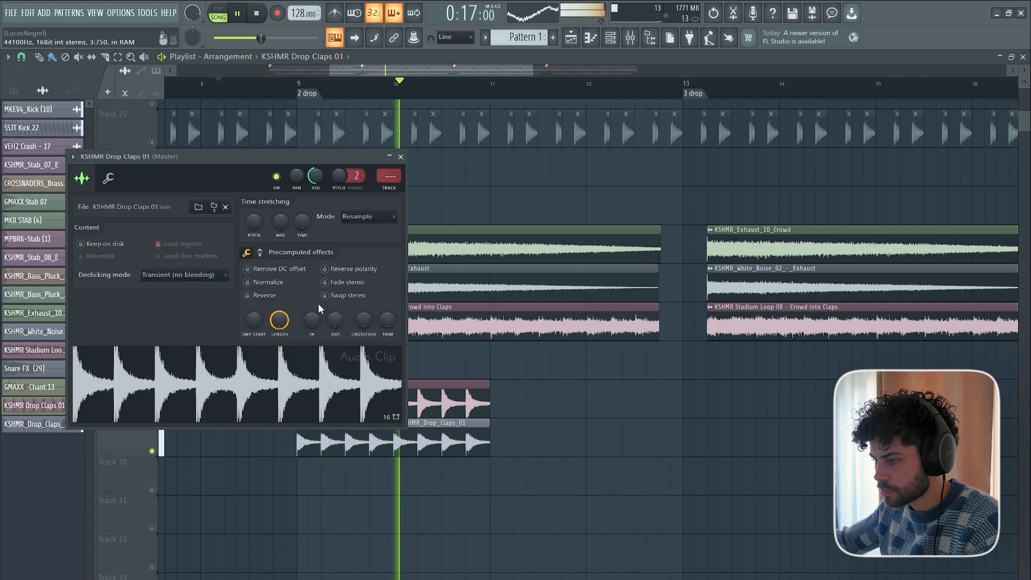
{"action": "key", "text": "Escape"}
{"action": "key", "text": "space"}
{"action": "scroll", "coordinate": [548, 379], "scroll_direction": "down", "scroll_amount": 1}
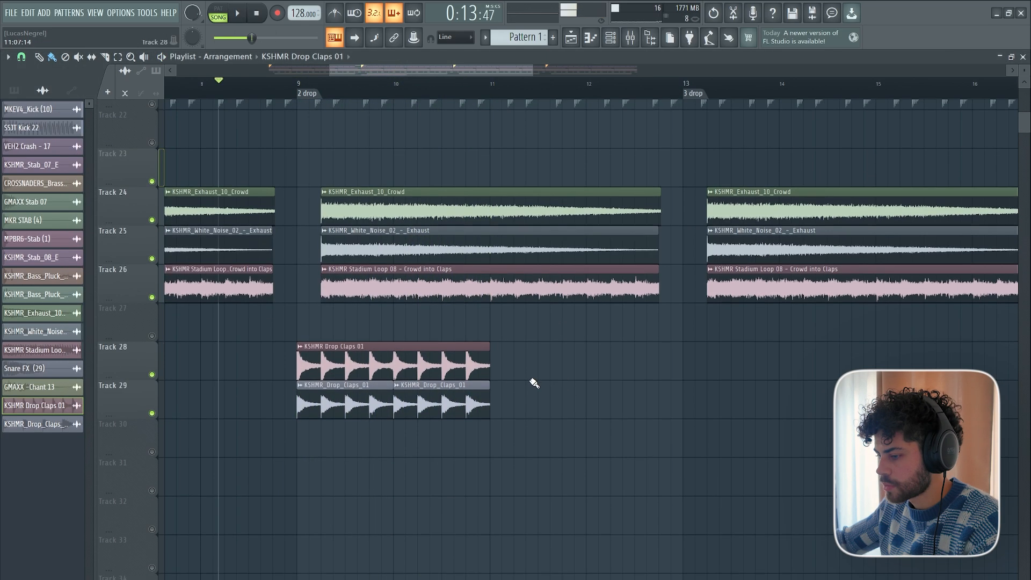
Duplicate the drop claps clips on Tracks 28 and 29 from bar 11 through the "3 drop" and "4 drop" sections to bar 21.
{"action": "key", "text": "ctrl+b"}
{"action": "scroll", "coordinate": [495, 92], "scroll_direction": "down", "scroll_amount": 2}
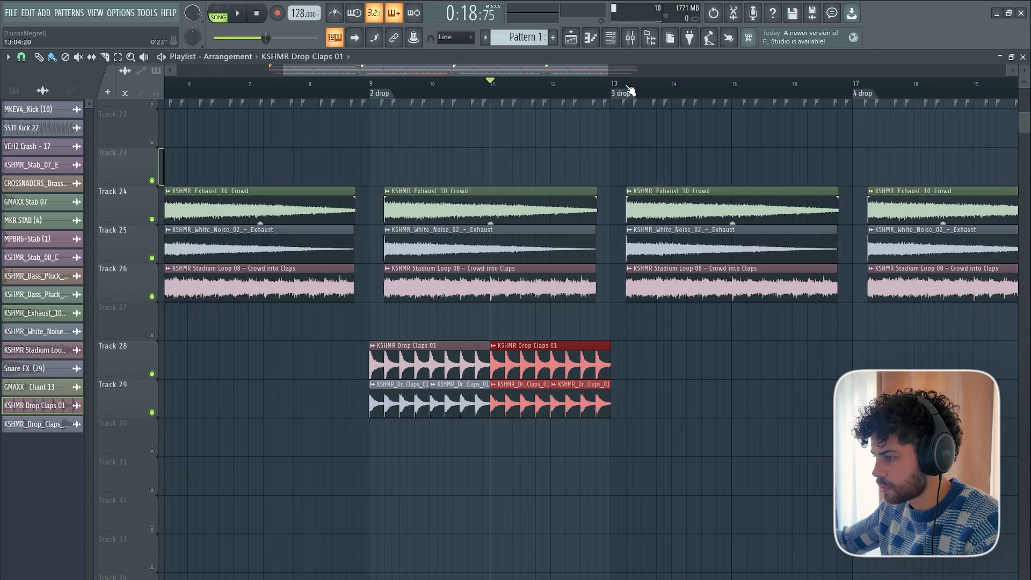
{"action": "key", "text": "ctrl+b"}
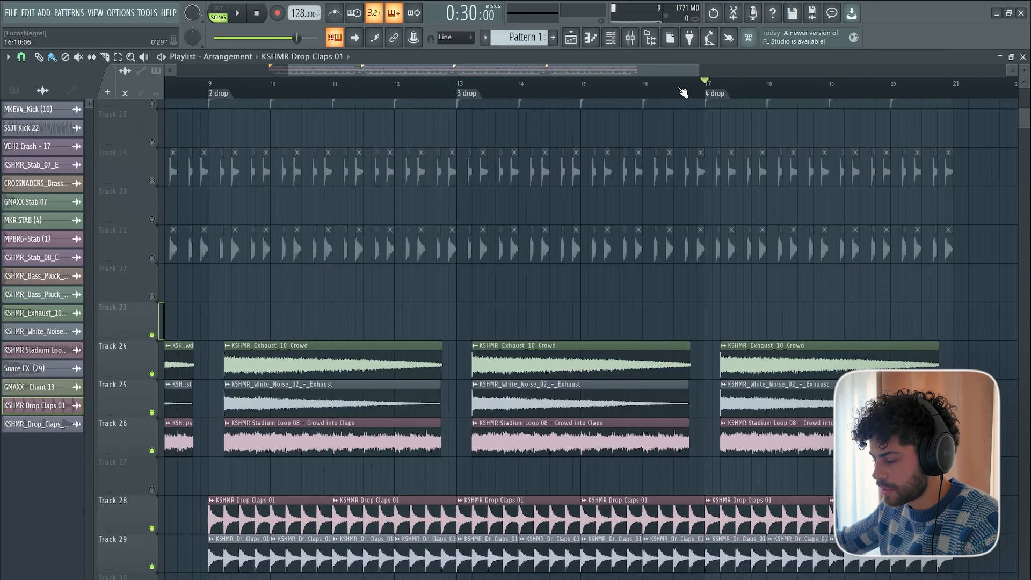
Examine the stab, bass pluck, crowd and claps layers around the "2 drop" and "3 drop" markers.
{"action": "scroll", "coordinate": [668, 94], "scroll_direction": "down", "scroll_amount": 2}
{"action": "scroll", "coordinate": [616, 89], "scroll_direction": "up", "scroll_amount": 3}
{"action": "scroll", "coordinate": [366, 91], "scroll_direction": "up", "scroll_amount": 3}
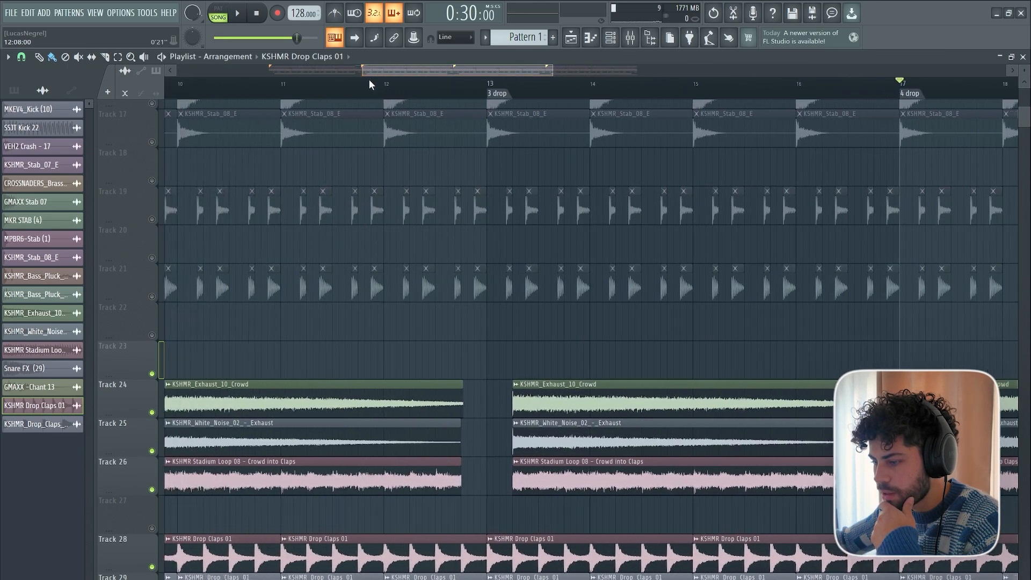
{"action": "scroll", "coordinate": [306, 529], "scroll_direction": "up", "scroll_amount": 4}
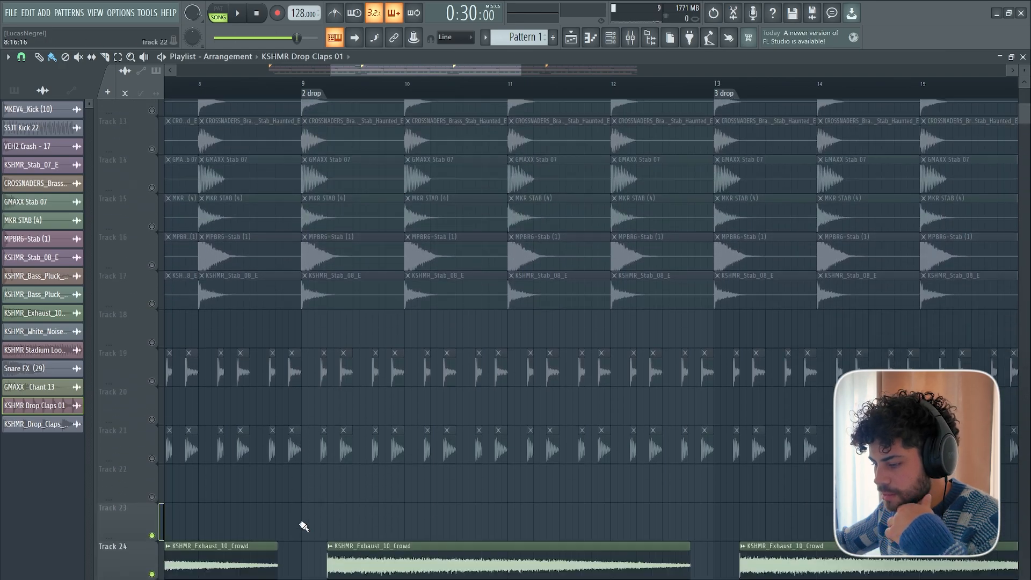
{"action": "scroll", "coordinate": [303, 526], "scroll_direction": "down", "scroll_amount": 5}
{"action": "scroll", "coordinate": [322, 470], "scroll_direction": "up", "scroll_amount": 2}
{"action": "scroll", "coordinate": [328, 462], "scroll_direction": "up", "scroll_amount": 3}
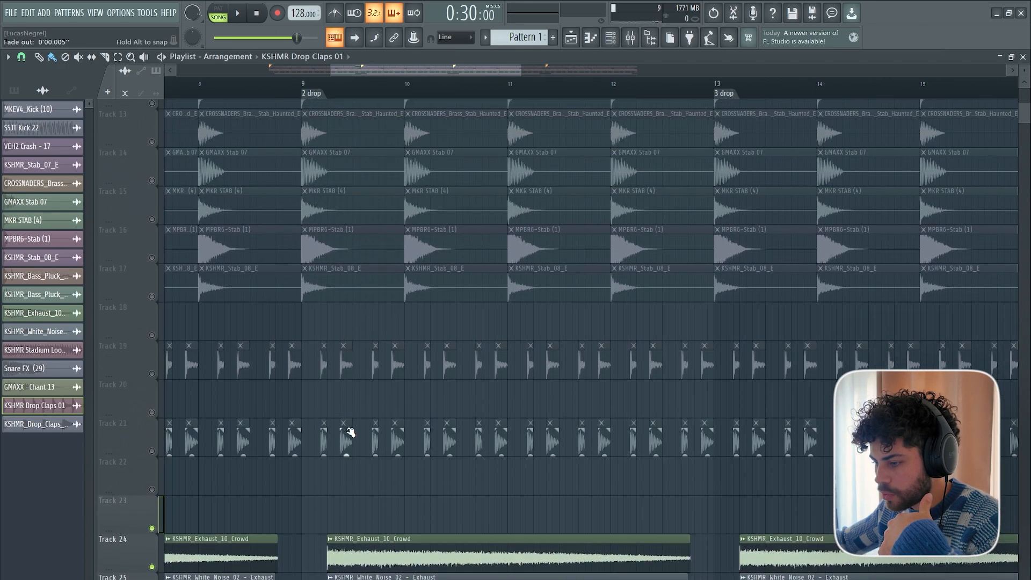
{"action": "scroll", "coordinate": [331, 105], "scroll_direction": "up", "scroll_amount": 3}
{"action": "scroll", "coordinate": [336, 357], "scroll_direction": "down", "scroll_amount": 2}
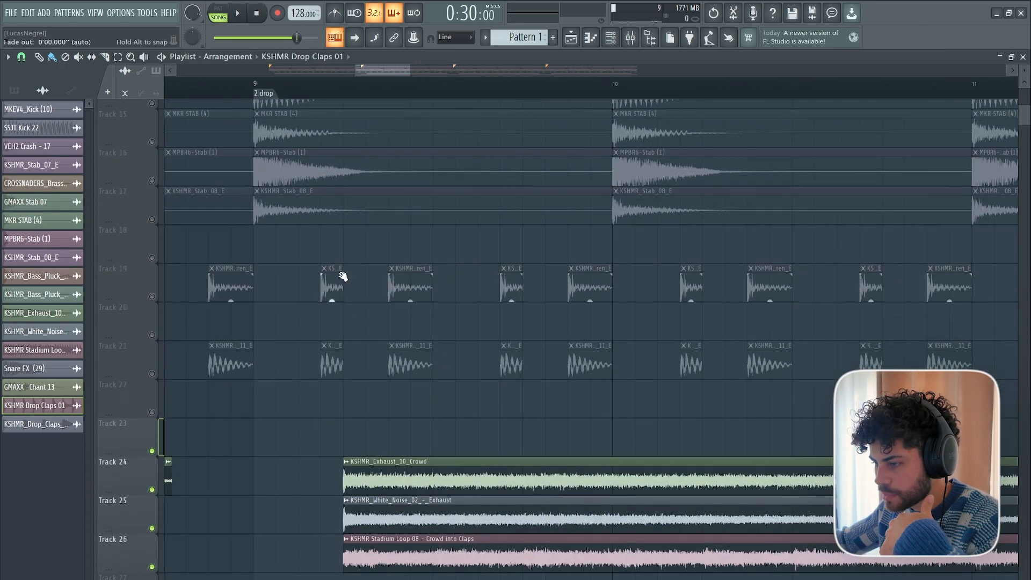
{"action": "scroll", "coordinate": [339, 92], "scroll_direction": "down", "scroll_amount": 8}
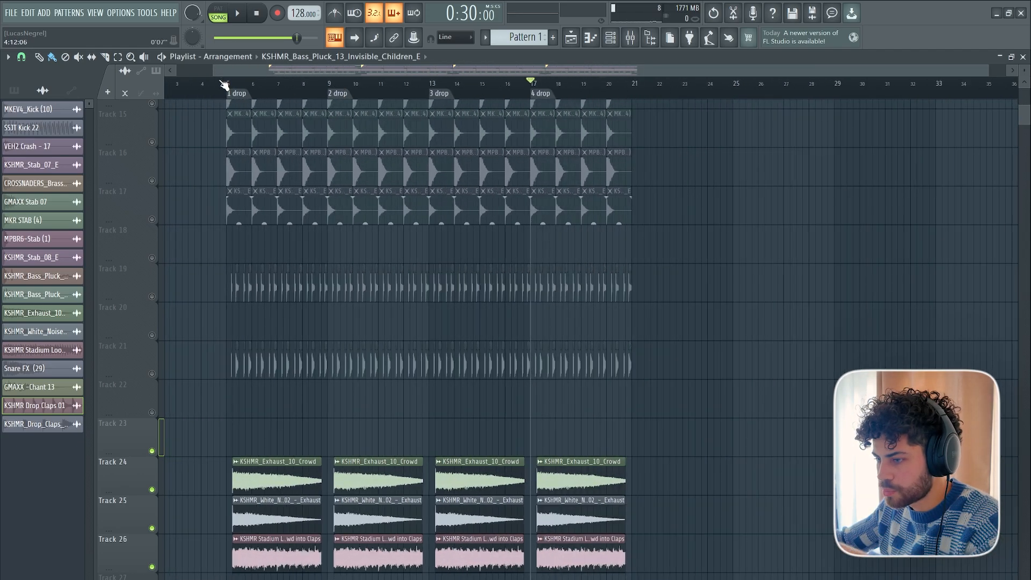
Shorten the Snare FX (29) clip on Track 2 to end at about the "2 drop" marker.
{"action": "scroll", "coordinate": [223, 89], "scroll_direction": "up", "scroll_amount": 5}
{"action": "scroll", "coordinate": [351, 198], "scroll_direction": "up", "scroll_amount": 11}
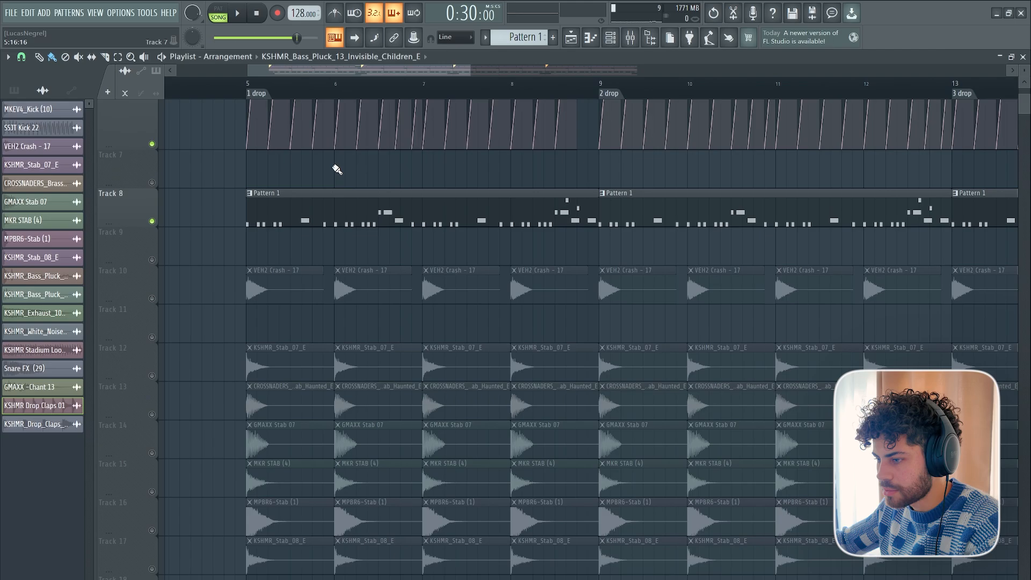
{"action": "scroll", "coordinate": [340, 87], "scroll_direction": "down", "scroll_amount": 4}
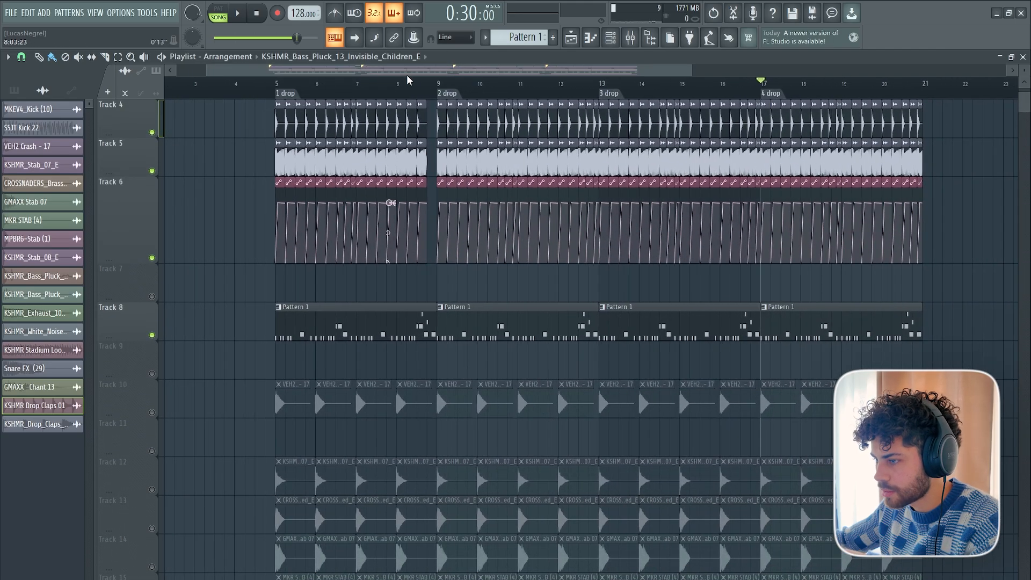
{"action": "scroll", "coordinate": [499, 440], "scroll_direction": "down", "scroll_amount": 3}
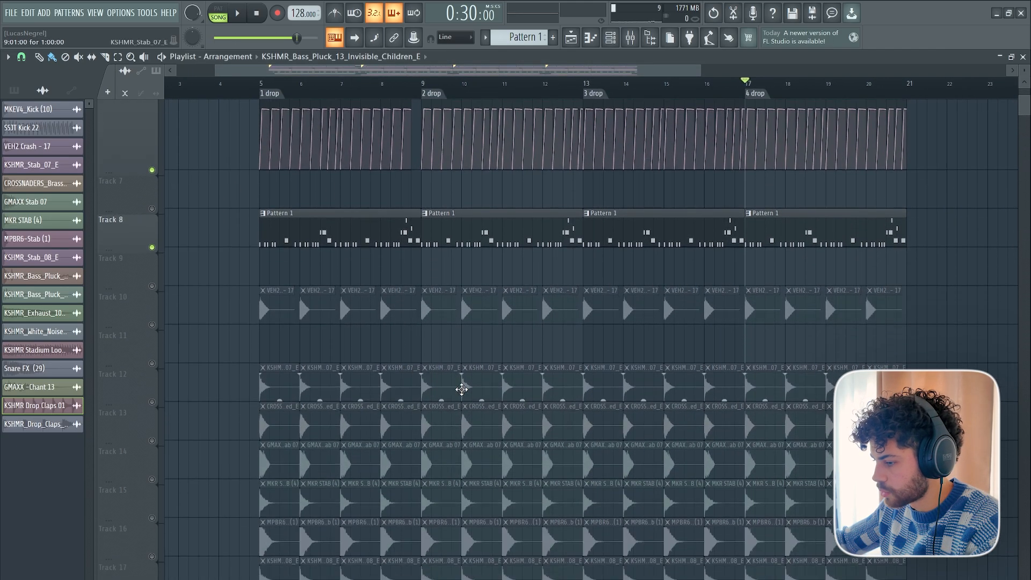
{"action": "scroll", "coordinate": [471, 403], "scroll_direction": "up", "scroll_amount": 5}
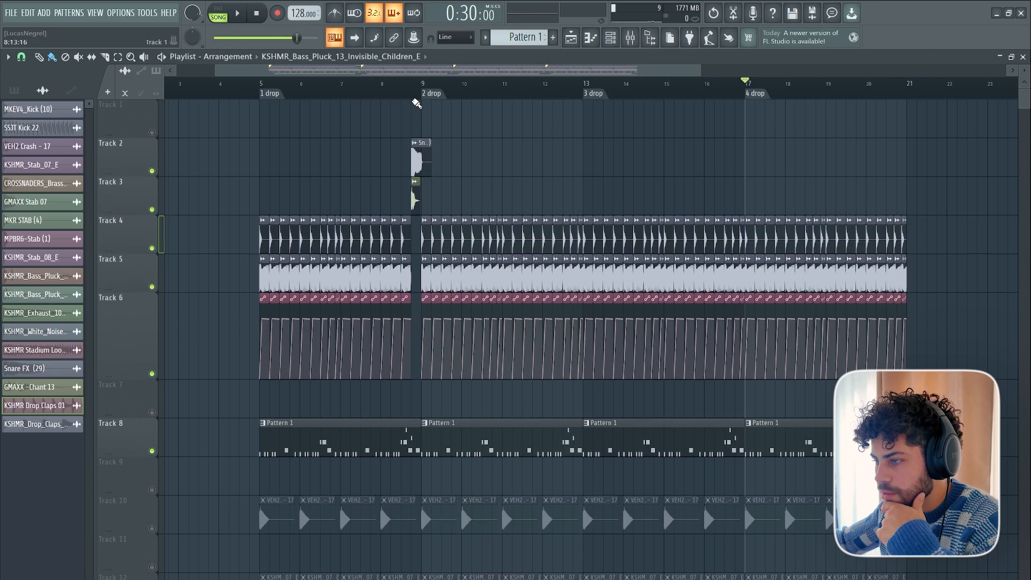
{"action": "scroll", "coordinate": [466, 150], "scroll_direction": "up", "scroll_amount": 6}
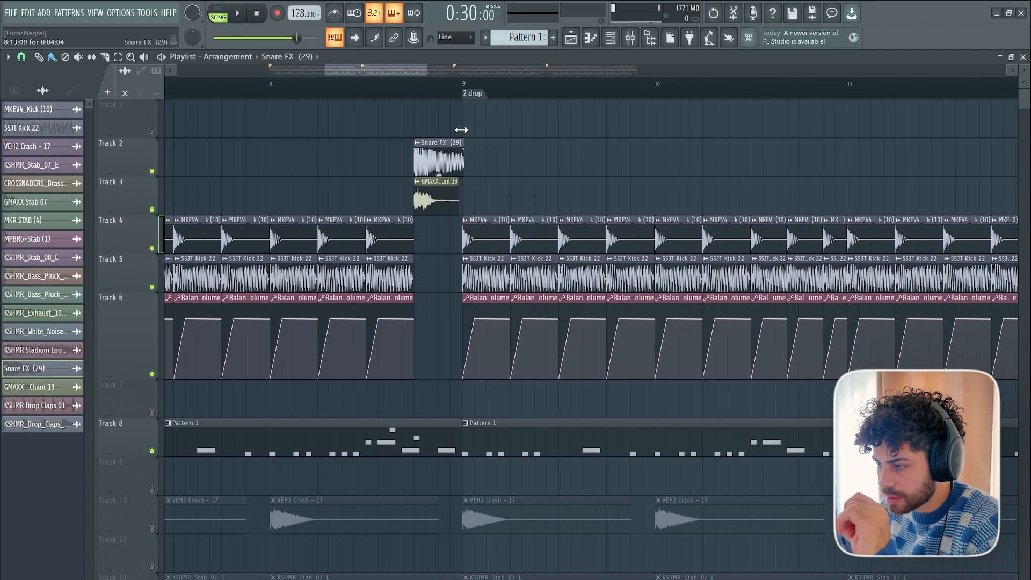
Examine the layers across all four drops and the kick clips just before the "4 drop" marker.
{"action": "scroll", "coordinate": [465, 133], "scroll_direction": "down", "scroll_amount": 4}
{"action": "scroll", "coordinate": [467, 271], "scroll_direction": "down", "scroll_amount": 8}
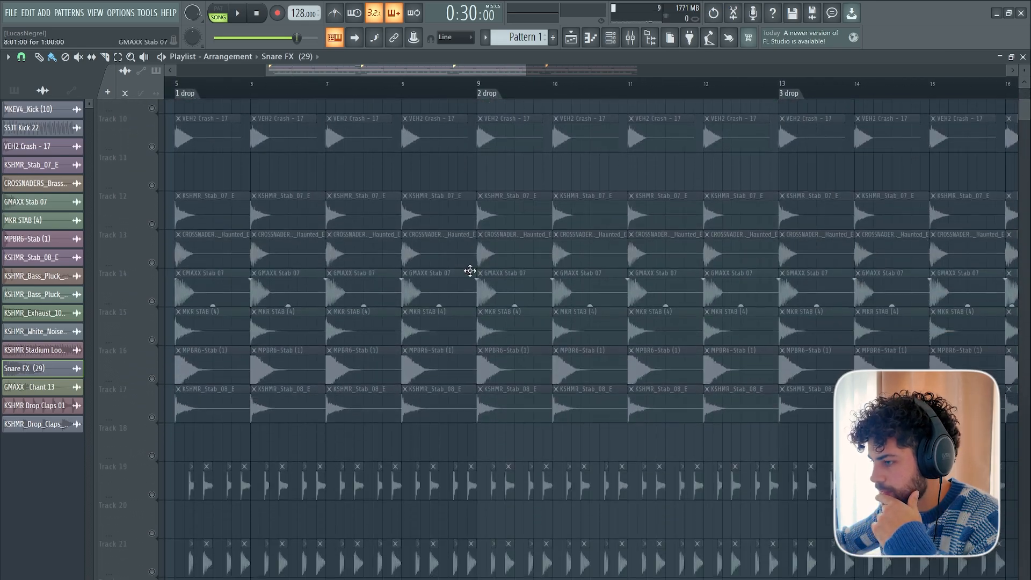
{"action": "scroll", "coordinate": [499, 111], "scroll_direction": "down", "scroll_amount": 3}
{"action": "scroll", "coordinate": [610, 306], "scroll_direction": "down", "scroll_amount": 12}
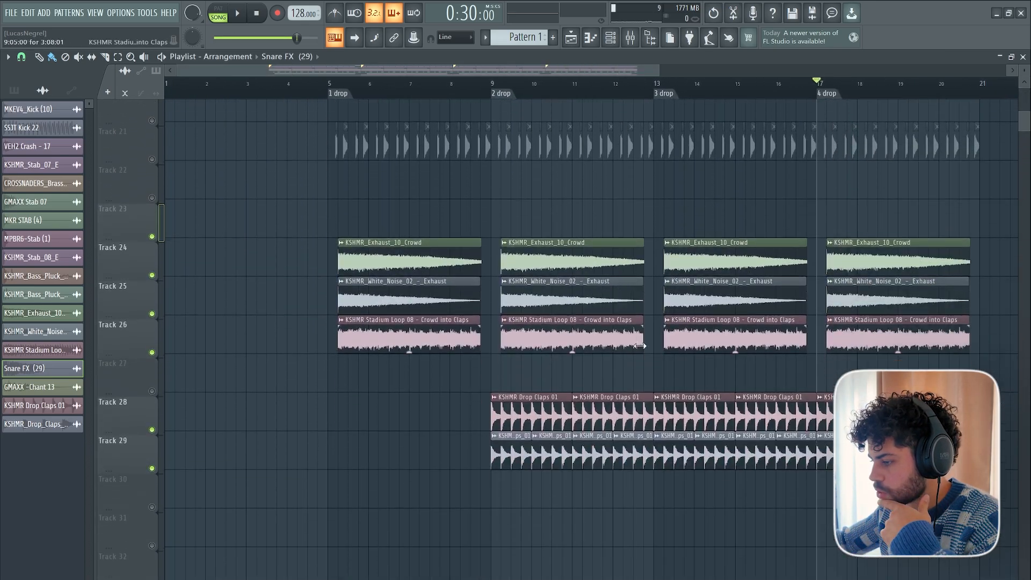
{"action": "scroll", "coordinate": [529, 120], "scroll_direction": "up", "scroll_amount": 5}
{"action": "scroll", "coordinate": [557, 82], "scroll_direction": "right", "scroll_amount": 4}
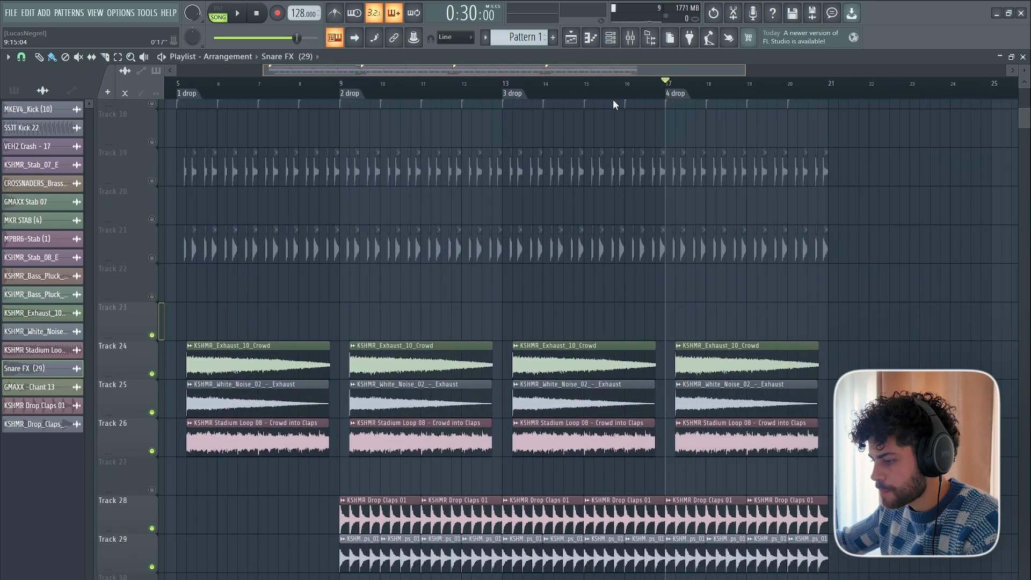
{"action": "scroll", "coordinate": [481, 91], "scroll_direction": "up", "scroll_amount": 2}
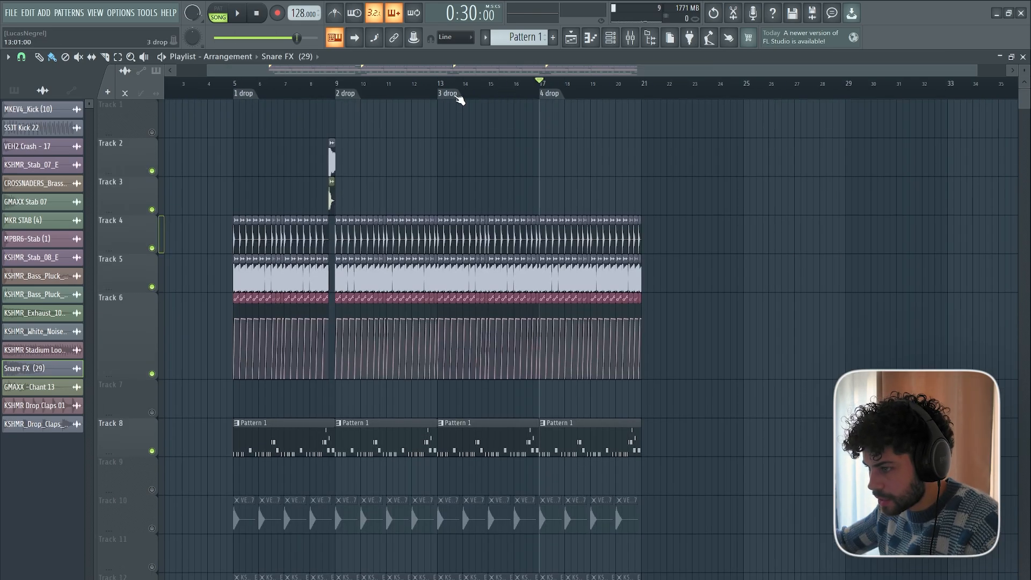
{"action": "scroll", "coordinate": [533, 86], "scroll_direction": "up", "scroll_amount": 8}
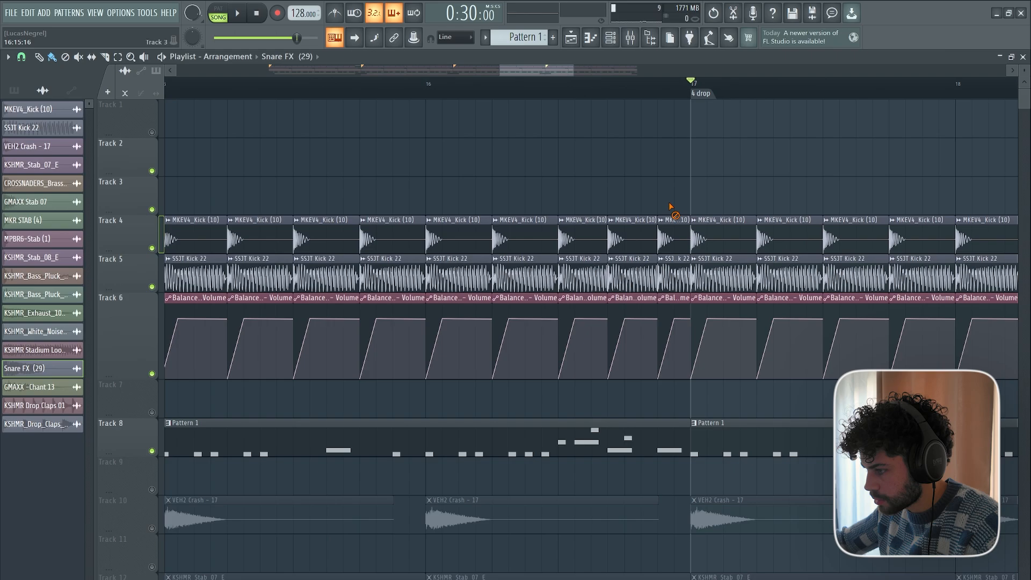
Clear the clips on Tracks 4 to 6 in the last beat before "4 drop" and copy the Snare FX (29) and GMAXX Chant 13 clips there.
{"action": "scroll", "coordinate": [610, 90], "scroll_direction": "down", "scroll_amount": 5}
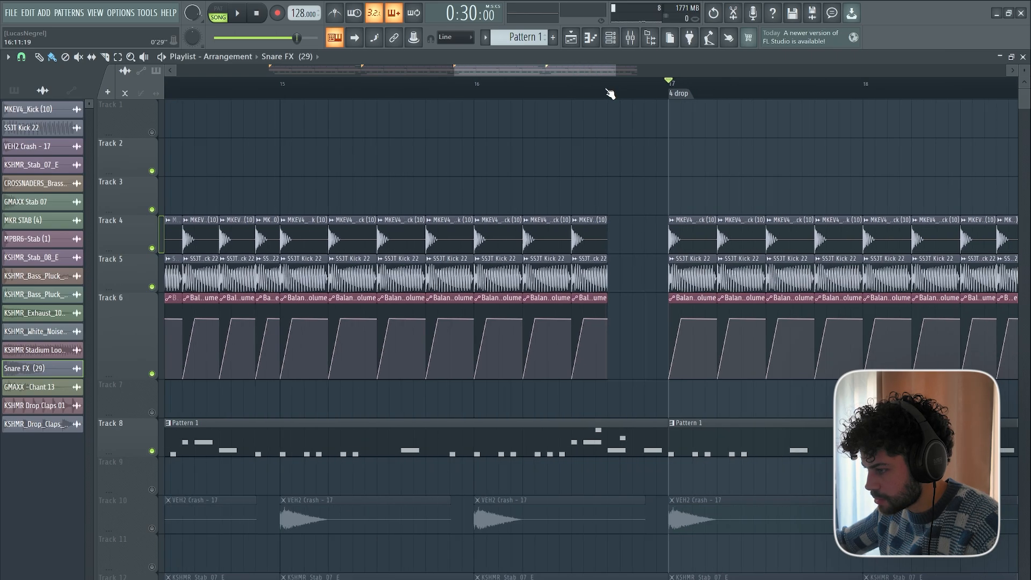
{"action": "left_click_drag", "start_coordinate": [342, 127], "coordinate": [400, 127]}
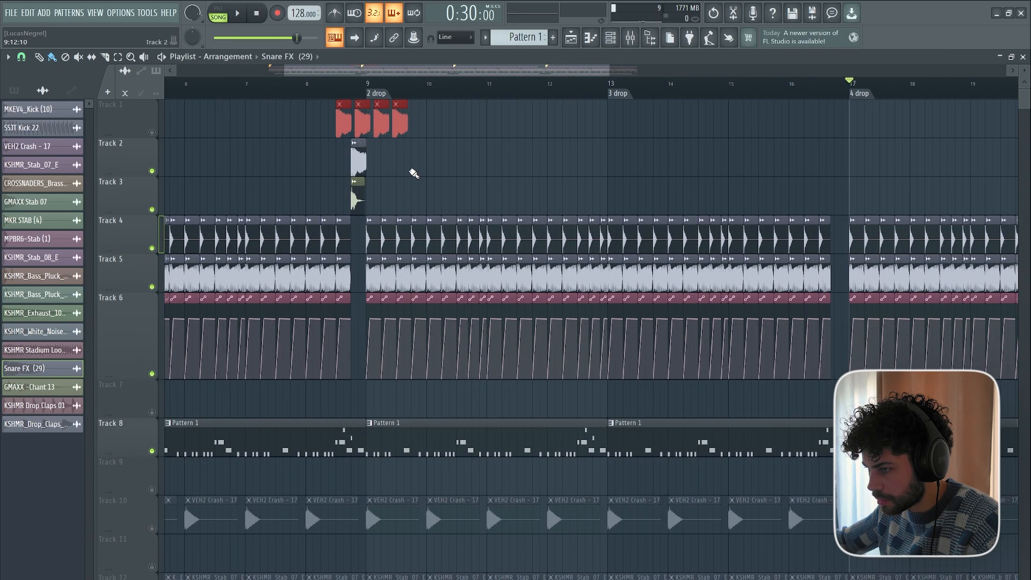
{"action": "scroll", "coordinate": [364, 88], "scroll_direction": "up", "scroll_amount": 4}
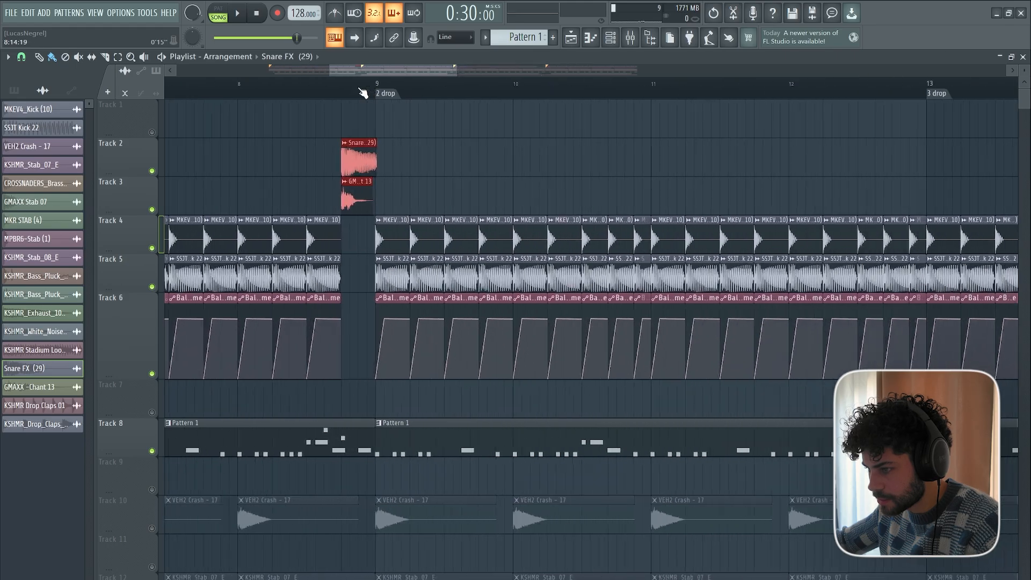
{"action": "scroll", "coordinate": [411, 73], "scroll_direction": "down", "scroll_amount": 3}
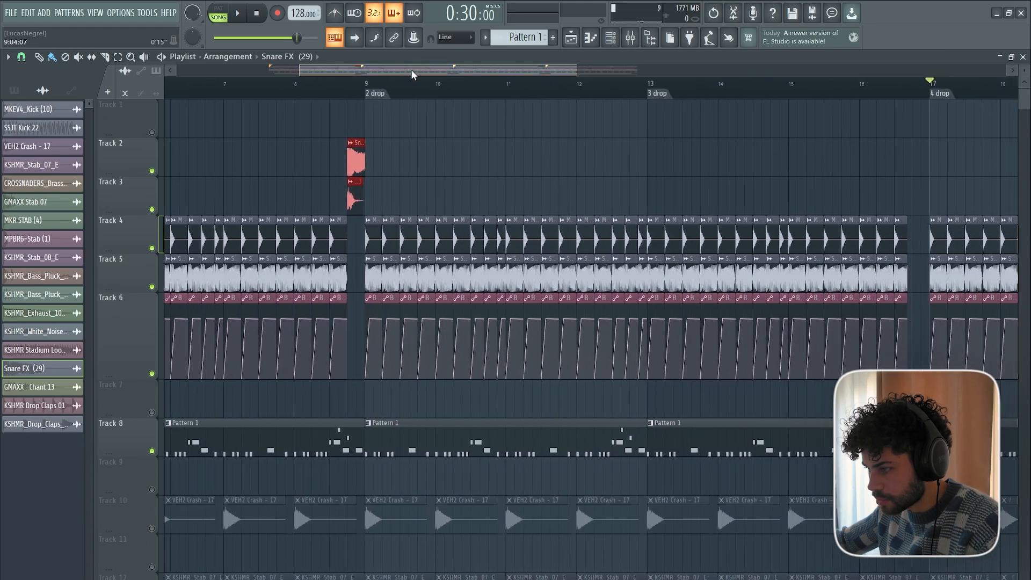
{"action": "scroll", "coordinate": [444, 81], "scroll_direction": "up", "scroll_amount": 6}
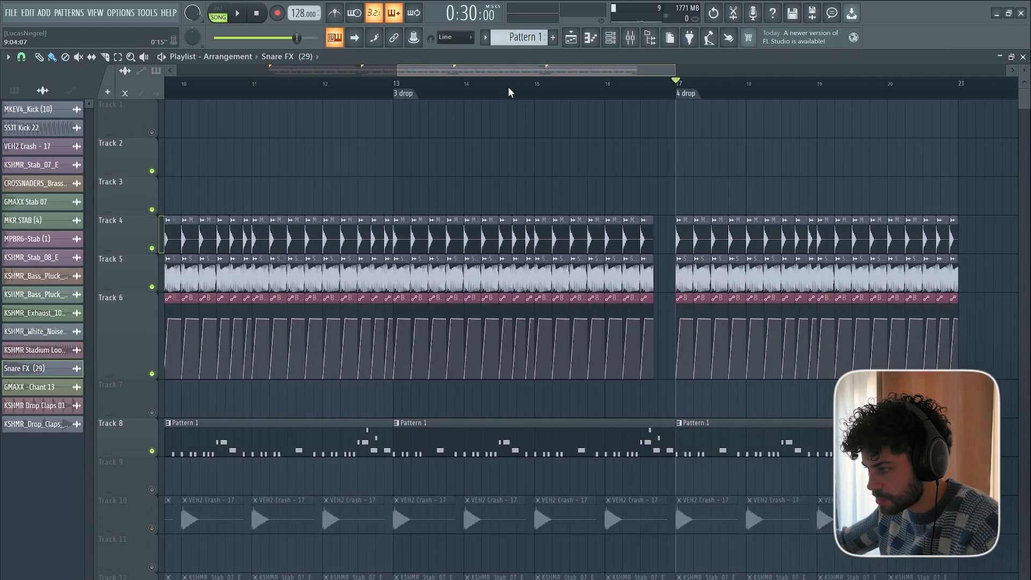
{"action": "scroll", "coordinate": [564, 97], "scroll_direction": "down", "scroll_amount": 8}
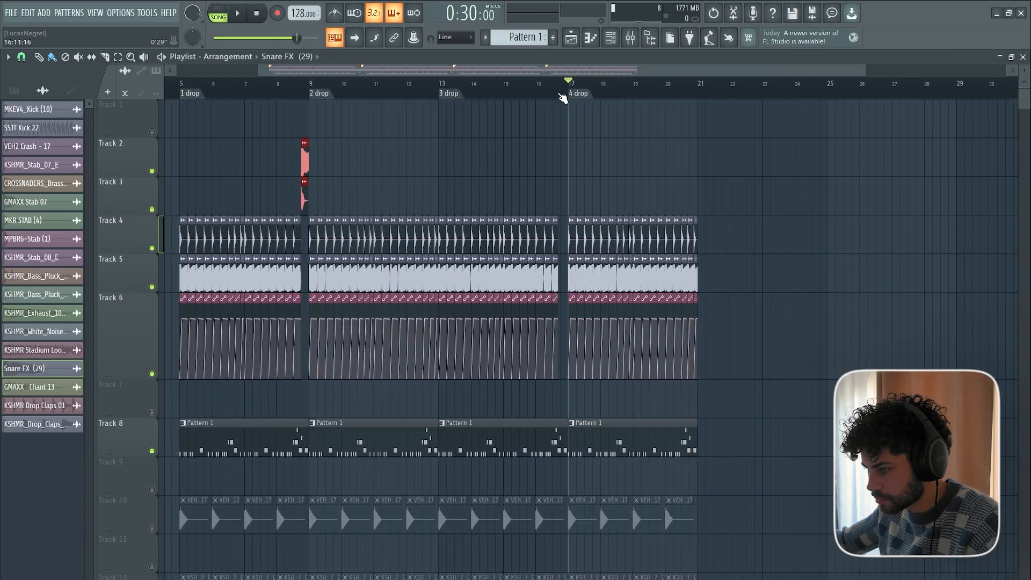
Delete the kick, SSJT Kick 22 and Balance volume clips on Tracks 4 to 6 in bars 12 and 20.
{"action": "scroll", "coordinate": [562, 97], "scroll_direction": "up", "scroll_amount": 5}
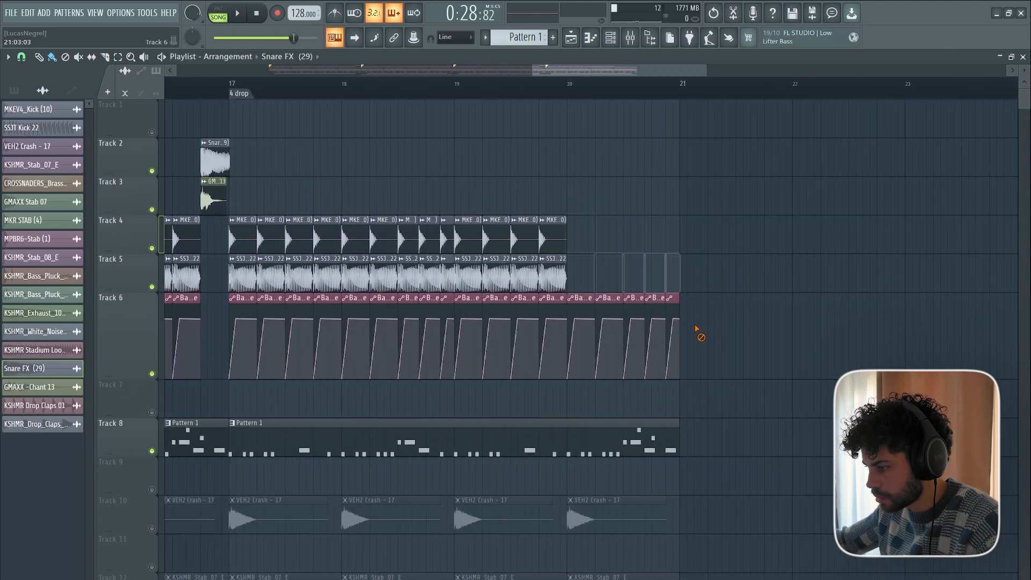
{"action": "left_click_drag", "start_coordinate": [585, 70], "coordinate": [416, 99]}
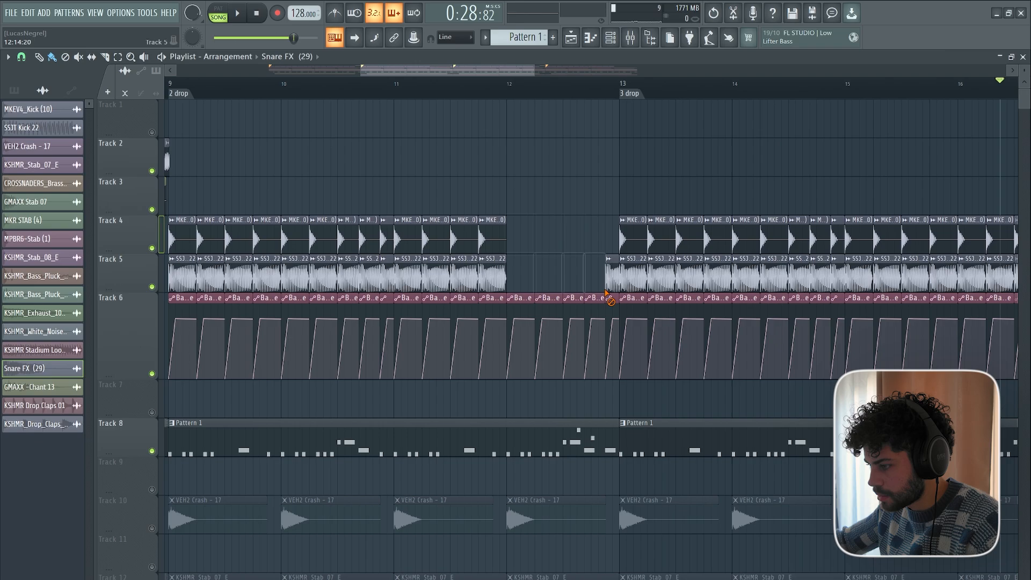
{"action": "mouse_move", "coordinate": [605, 292]}
{"action": "left_mouse_down"}
{"action": "mouse_move", "coordinate": [555, 323]}
{"action": "mouse_move", "coordinate": [518, 325]}
{"action": "left_mouse_up"}
{"action": "scroll", "coordinate": [530, 97], "scroll_direction": "down", "scroll_amount": 5}
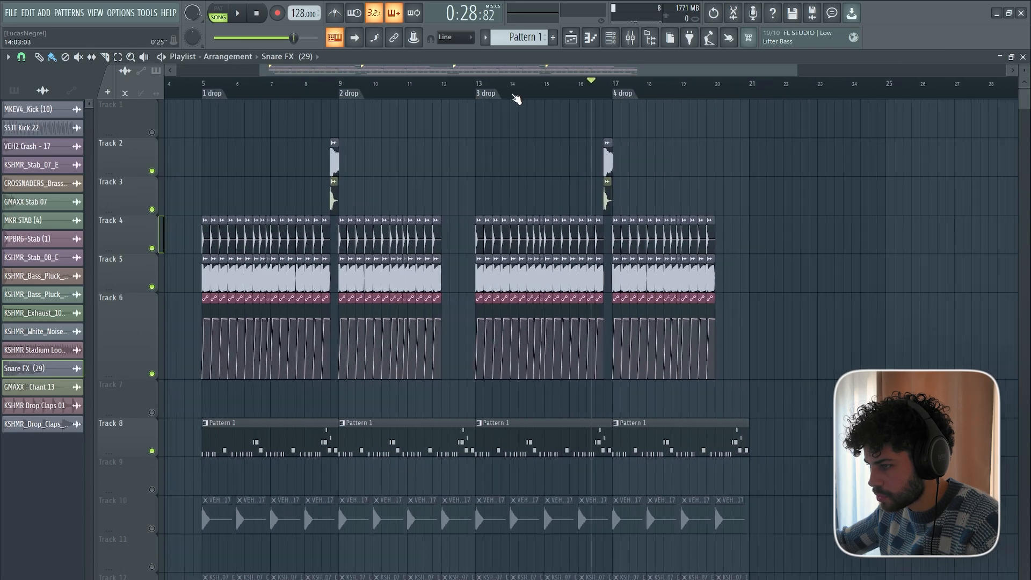
{"action": "scroll", "coordinate": [515, 98], "scroll_direction": "up", "scroll_amount": 1}
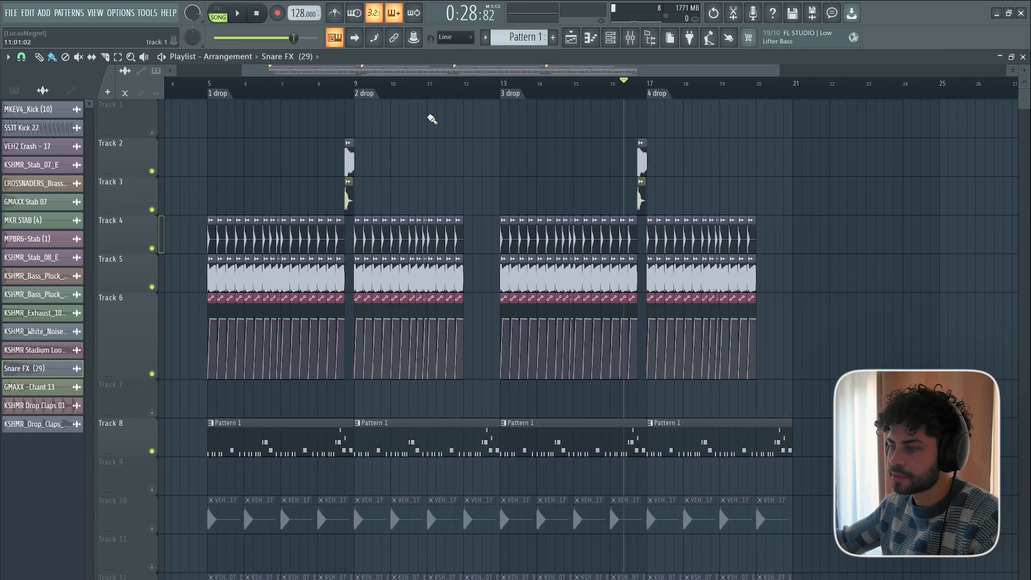
{"action": "scroll", "coordinate": [402, 92], "scroll_direction": "up", "scroll_amount": 3}
{"action": "scroll", "coordinate": [467, 92], "scroll_direction": "down", "scroll_amount": 3}
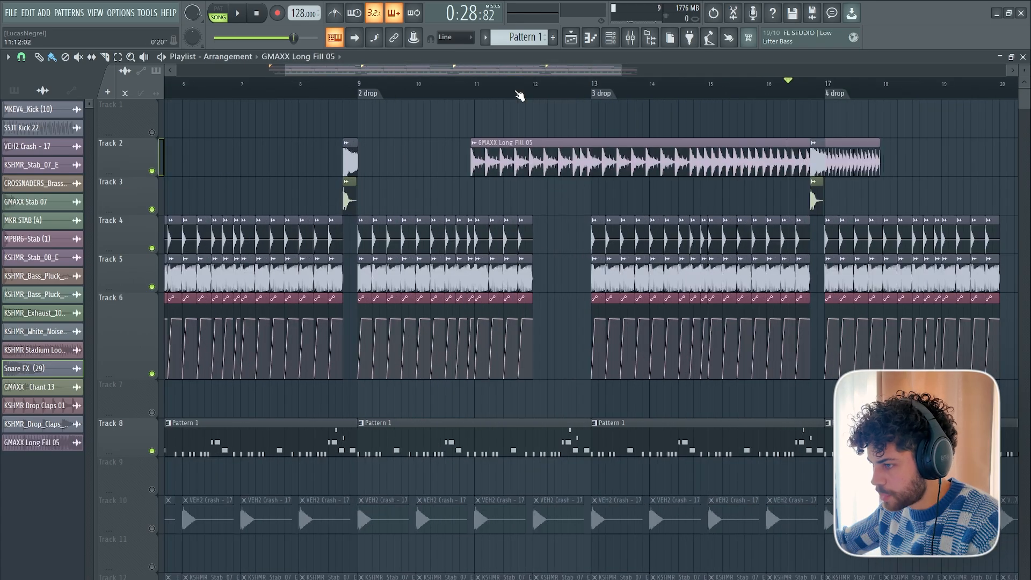
Add GMAXX Long Fill 05 to Track 1 from the "2 drop" marker, solo Track 1 and audition the fill's later parts.
{"action": "scroll", "coordinate": [519, 96], "scroll_direction": "up", "scroll_amount": 2}
{"action": "left_click_drag", "start_coordinate": [493, 156], "coordinate": [338, 118]}
{"action": "right_click", "coordinate": [154, 138]}
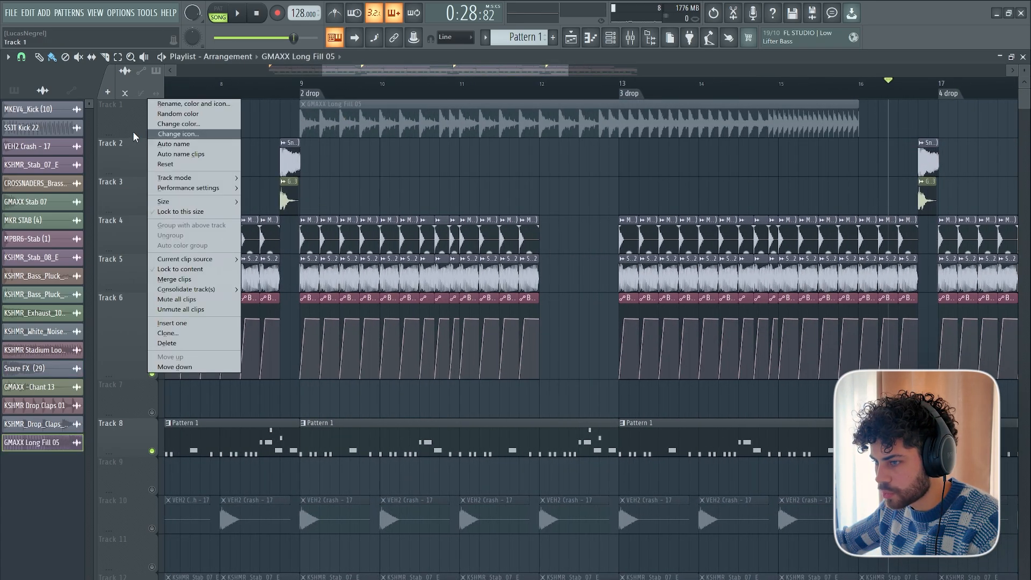
{"action": "left_click", "coordinate": [151, 139]}
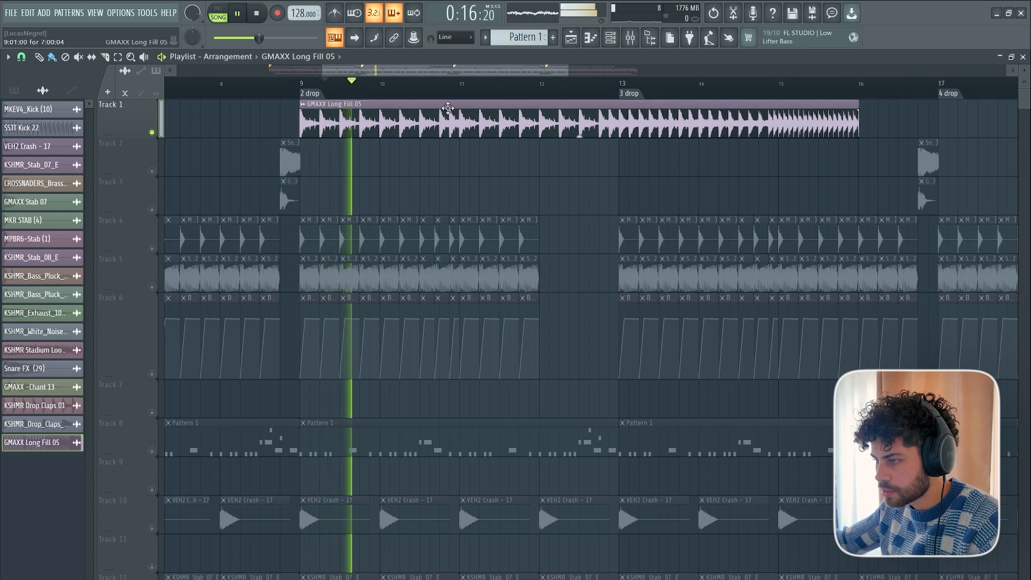
{"action": "left_click", "coordinate": [622, 85]}
{"action": "left_click", "coordinate": [745, 85]}
{"action": "key", "text": "space"}
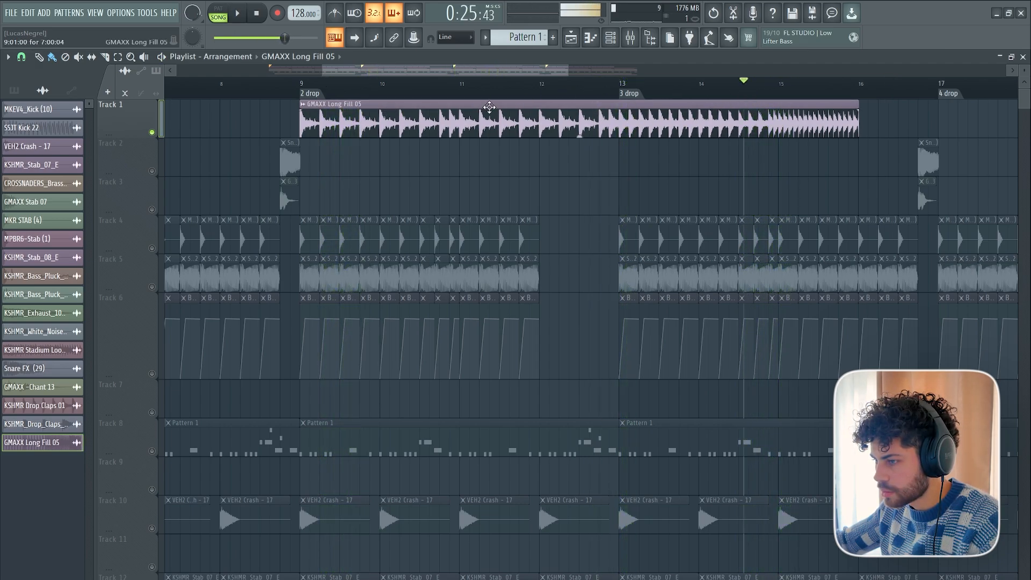
Trim GMAXX Long Fill 05 to a one-bar section on Track 3 at bar 12, and play it with Tracks 4 to 6 unmuted.
{"action": "left_click_drag", "start_coordinate": [302, 107], "coordinate": [615, 124]}
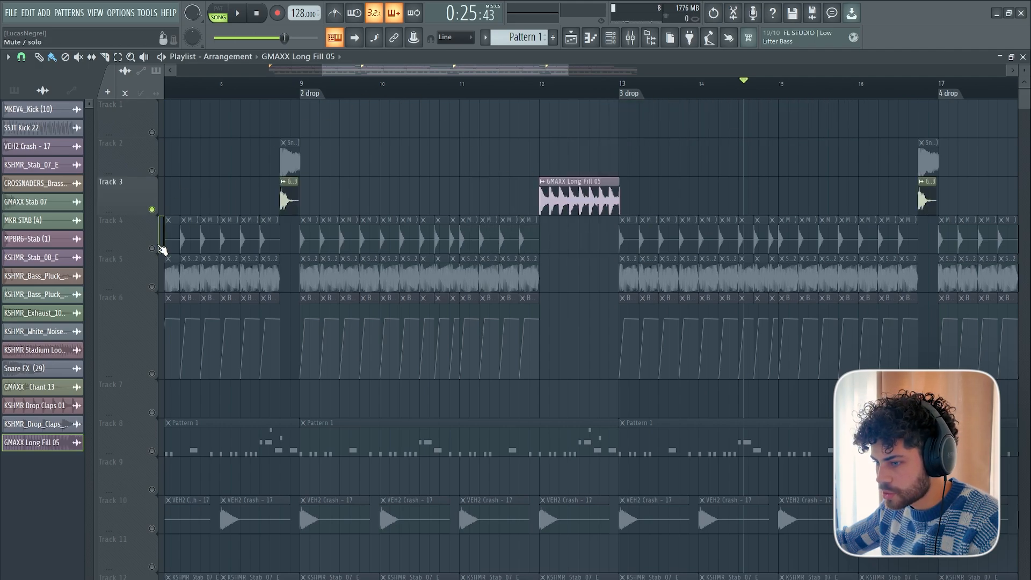
{"action": "left_click_drag", "start_coordinate": [152, 248], "coordinate": [153, 287]}
{"action": "left_click", "coordinate": [152, 373]}
{"action": "left_click", "coordinate": [499, 85]}
{"action": "key", "text": "space"}
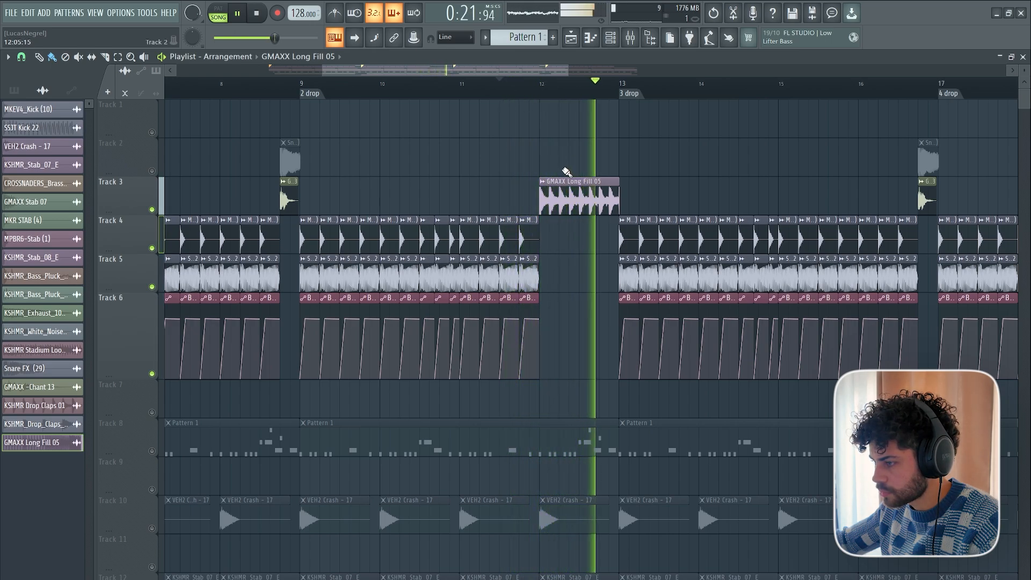
Shorten the GMAXX Long Fill 05 clip on Track 3 to three beats, keep it starting at bar 12, and play the transition.
{"action": "key", "text": "space"}
{"action": "key", "text": "space"}
{"action": "left_click_drag", "start_coordinate": [621, 182], "coordinate": [608, 184]}
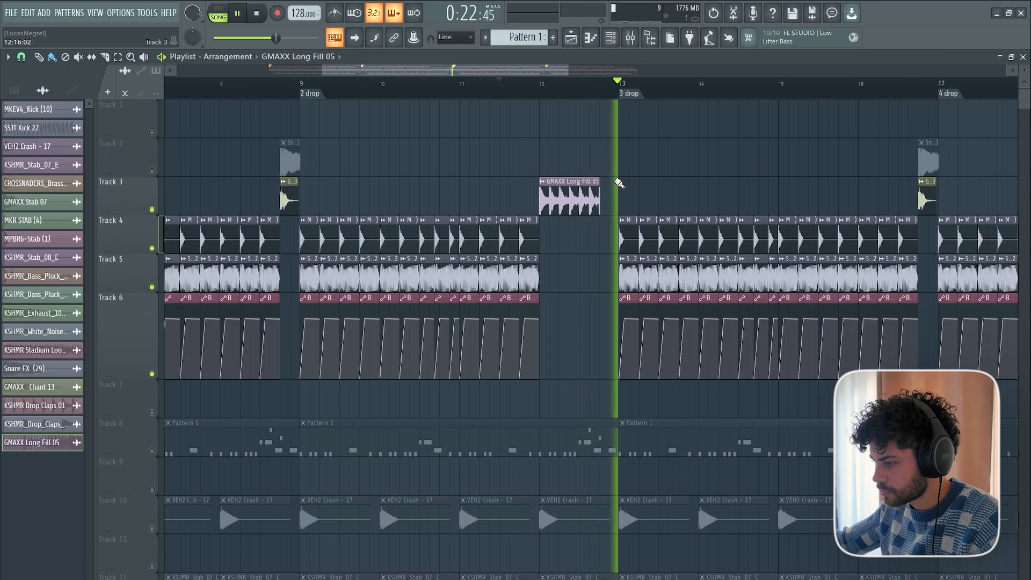
{"action": "key", "text": "space"}
{"action": "scroll", "coordinate": [621, 95], "scroll_direction": "up", "scroll_amount": 3}
{"action": "left_click_drag", "start_coordinate": [592, 183], "coordinate": [778, 176]}
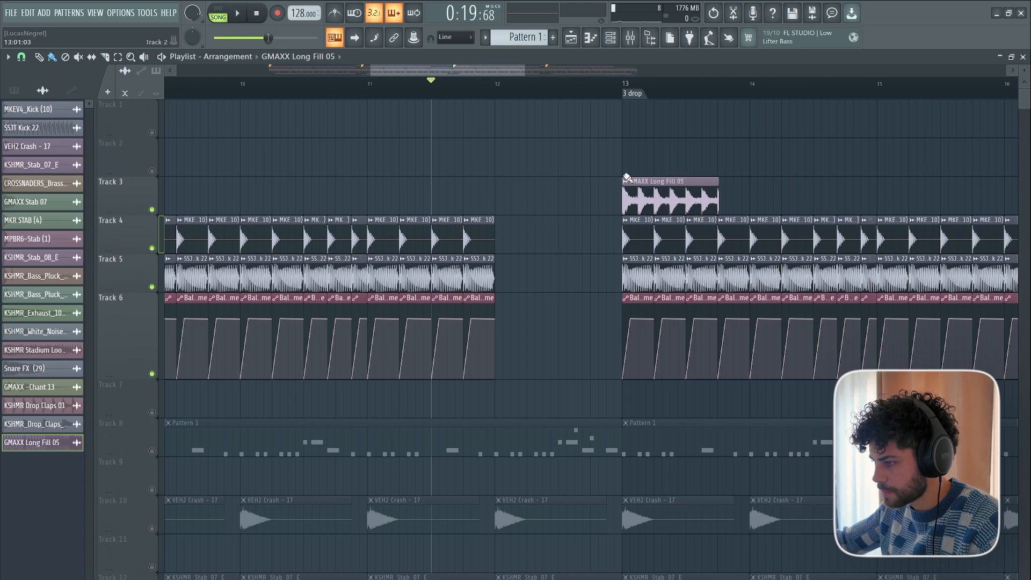
{"action": "key", "text": "space"}
{"action": "left_click_drag", "start_coordinate": [627, 178], "coordinate": [500, 180]}
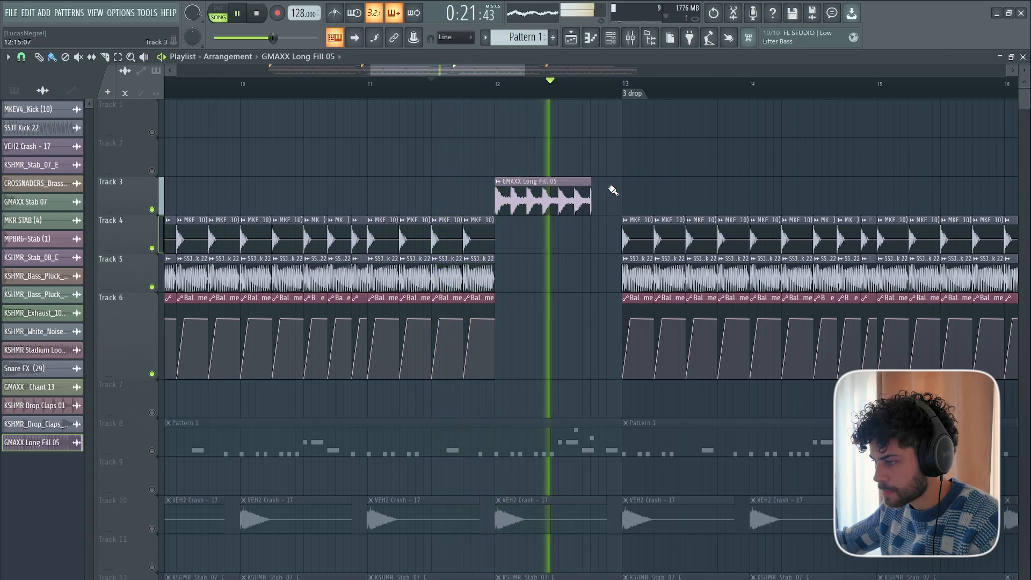
{"action": "key", "text": "space"}
Place KSHMR Reverse Synth 04 - (D#) on Track 2, ending together with the GMAXX Long Fill 05 clip, and solo Track 2.
{"action": "scroll", "coordinate": [583, 92], "scroll_direction": "down", "scroll_amount": 1}
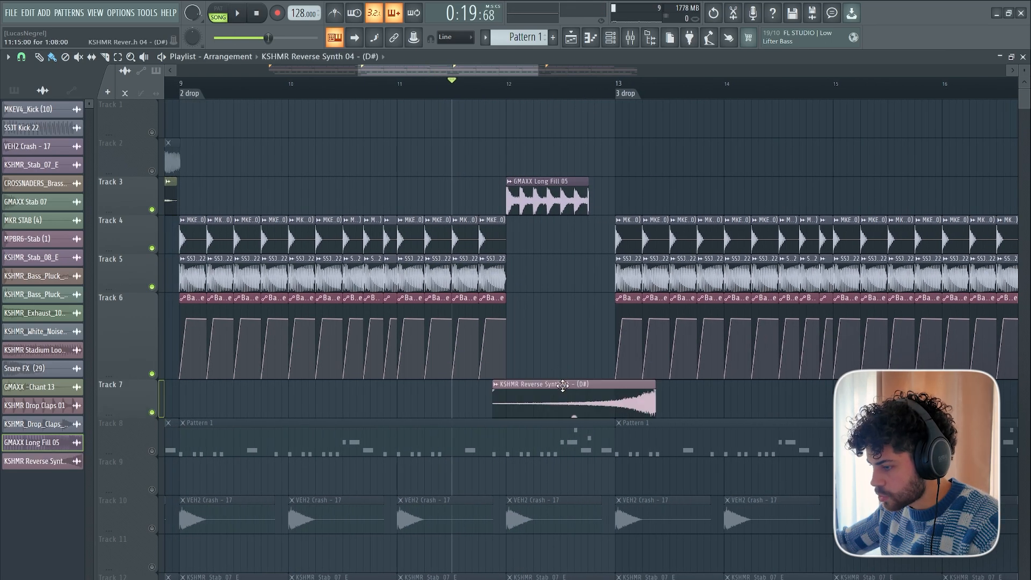
{"action": "left_click_drag", "start_coordinate": [562, 384], "coordinate": [503, 125]}
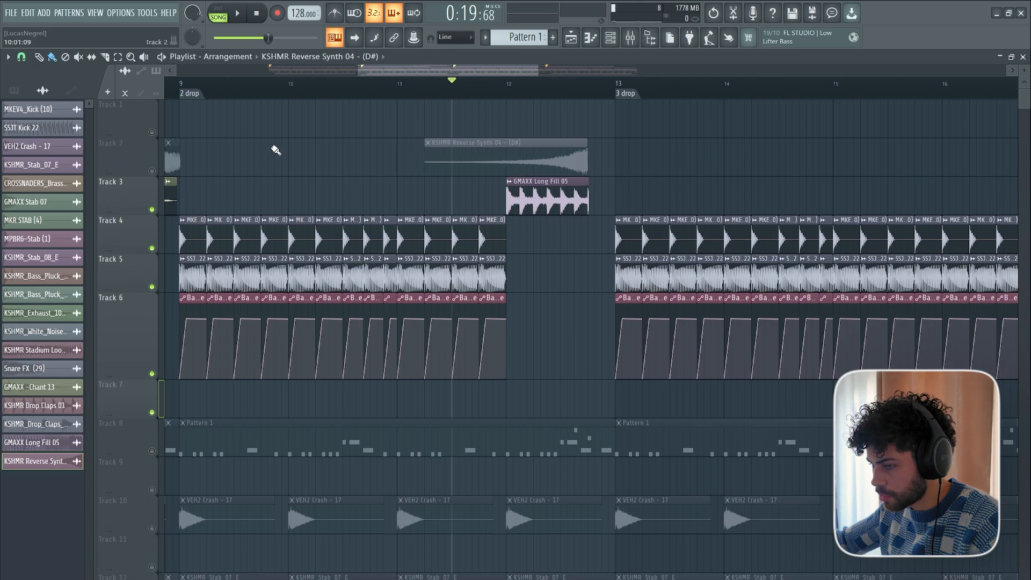
{"action": "right_click", "coordinate": [152, 171]}
{"action": "scroll", "coordinate": [550, 92], "scroll_direction": "up", "scroll_amount": 2}
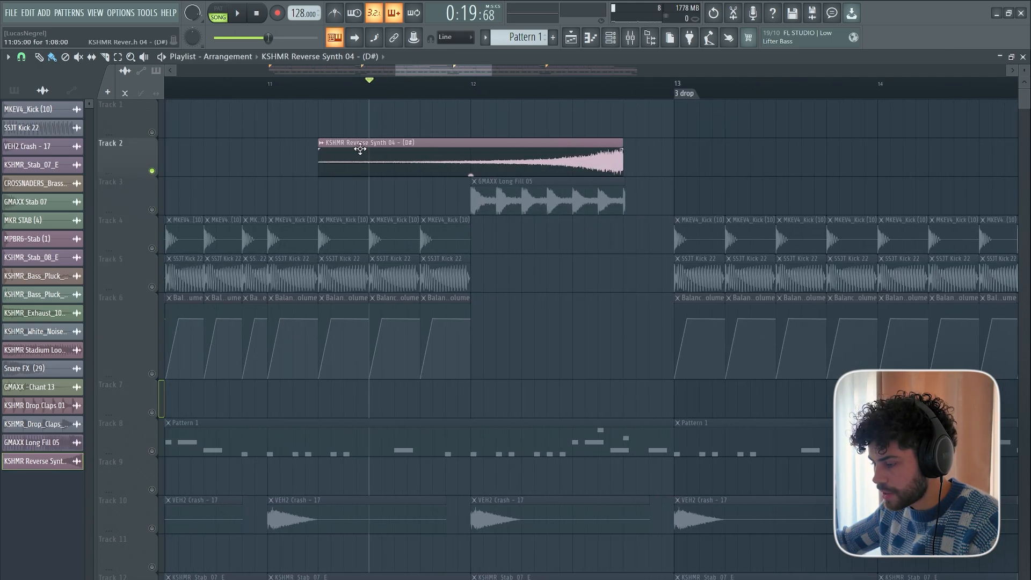
{"action": "scroll", "coordinate": [458, 82], "scroll_direction": "down", "scroll_amount": 1}
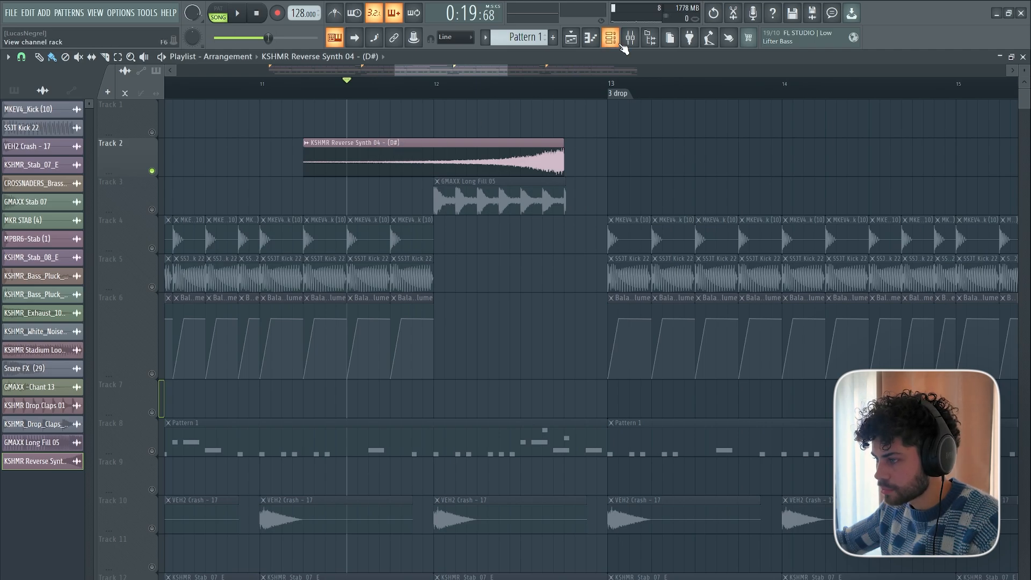
Examine the riff's notes in the piano roll and the KSHMR Reverse Synth 04 - (D#) clip settings to compare their keys.
{"action": "left_click", "coordinate": [610, 37]}
{"action": "right_click", "coordinate": [583, 242]}
{"action": "left_click", "coordinate": [610, 246]}
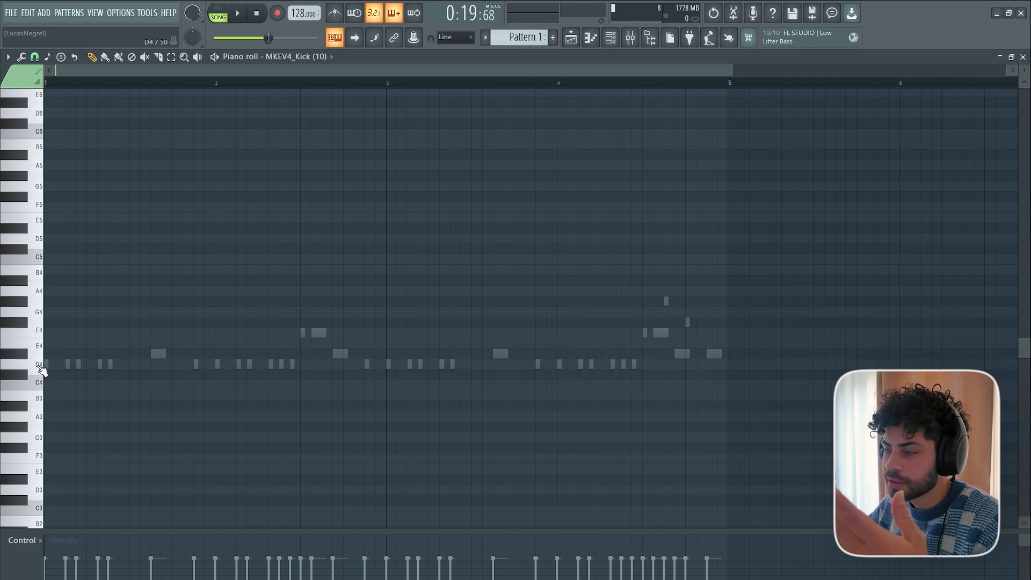
{"action": "left_click", "coordinate": [572, 39]}
{"action": "double_click", "coordinate": [429, 155]}
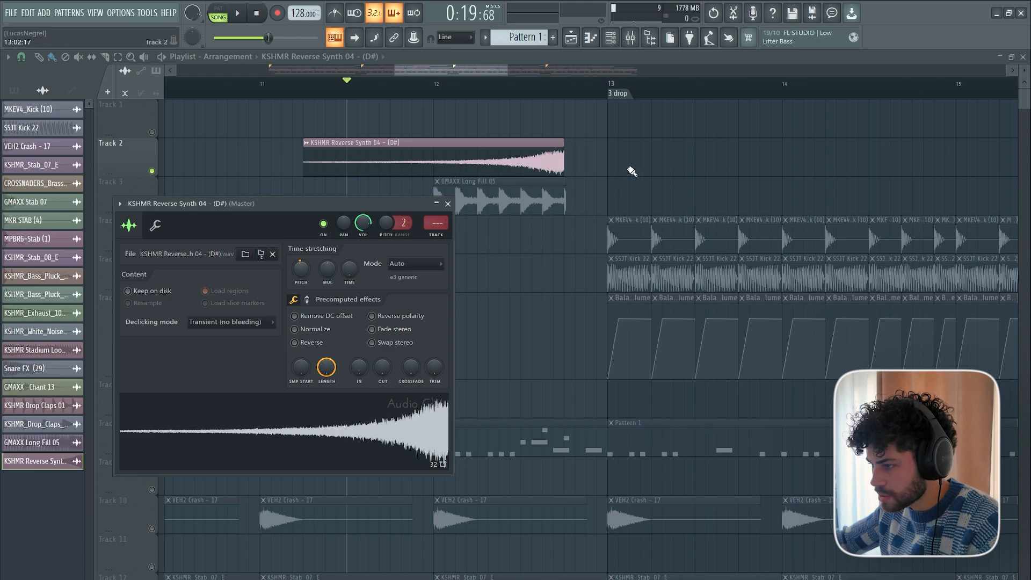
{"action": "left_click", "coordinate": [448, 204]}
Unmute Tracks 3 to 6, lower the KSHMR Reverse Synth 04 channel volume to about 54%, and play the transition.
{"action": "left_click", "coordinate": [151, 248]}
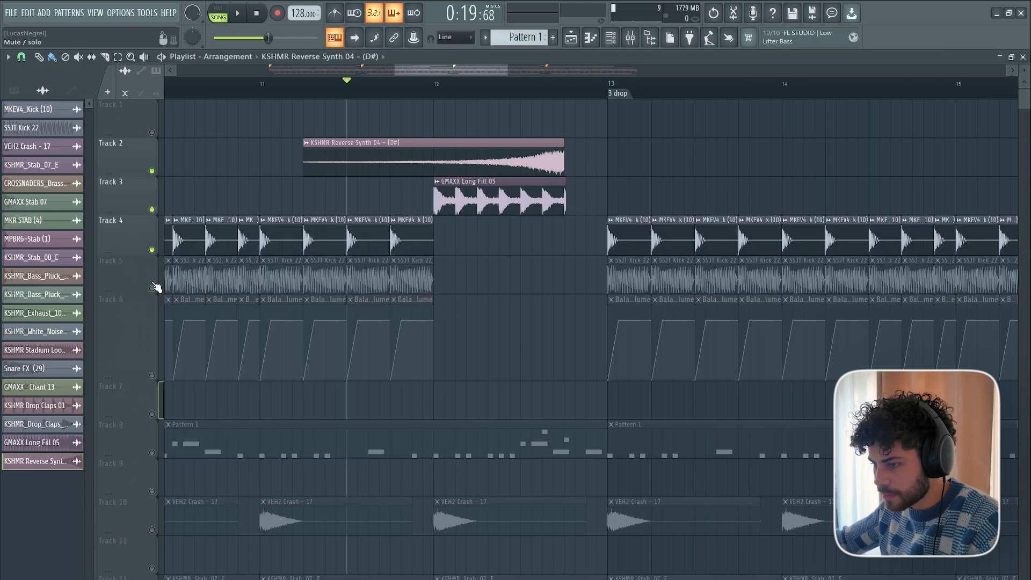
{"action": "left_click", "coordinate": [152, 287]}
{"action": "left_click", "coordinate": [152, 373]}
{"action": "double_click", "coordinate": [418, 144]}
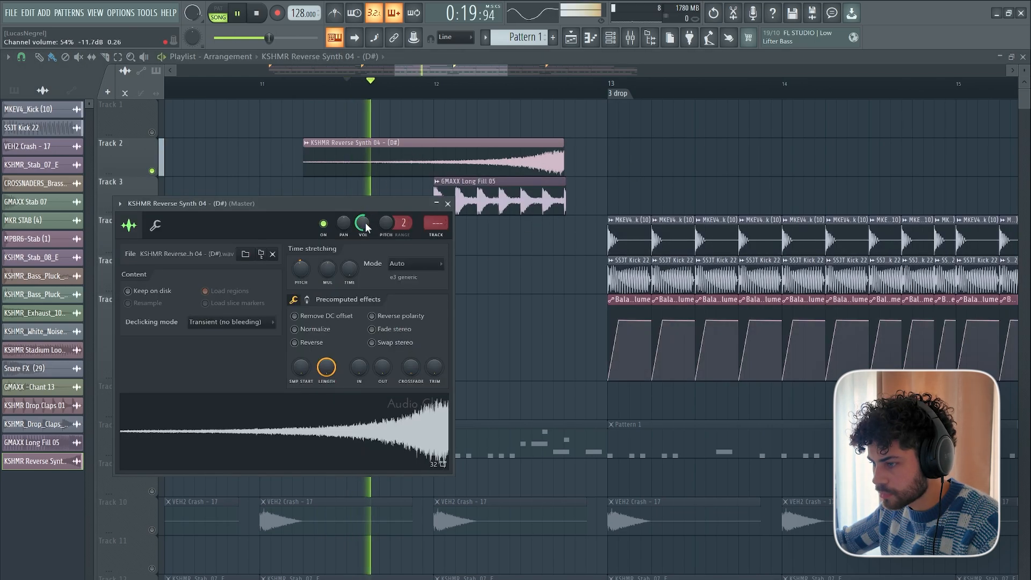
{"action": "key", "text": "Escape"}
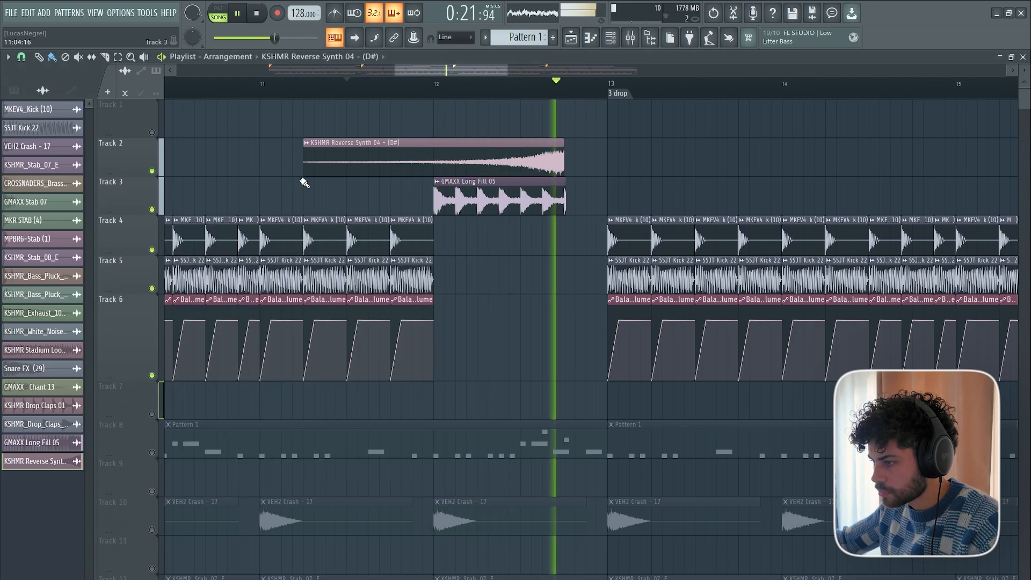
{"action": "key", "text": "space"}
Trim the start of the KSHMR Reverse Synth 04 clip on Track 2 to bar 12 and add a fade-in to the sample.
{"action": "scroll", "coordinate": [446, 92], "scroll_direction": "down", "scroll_amount": 2}
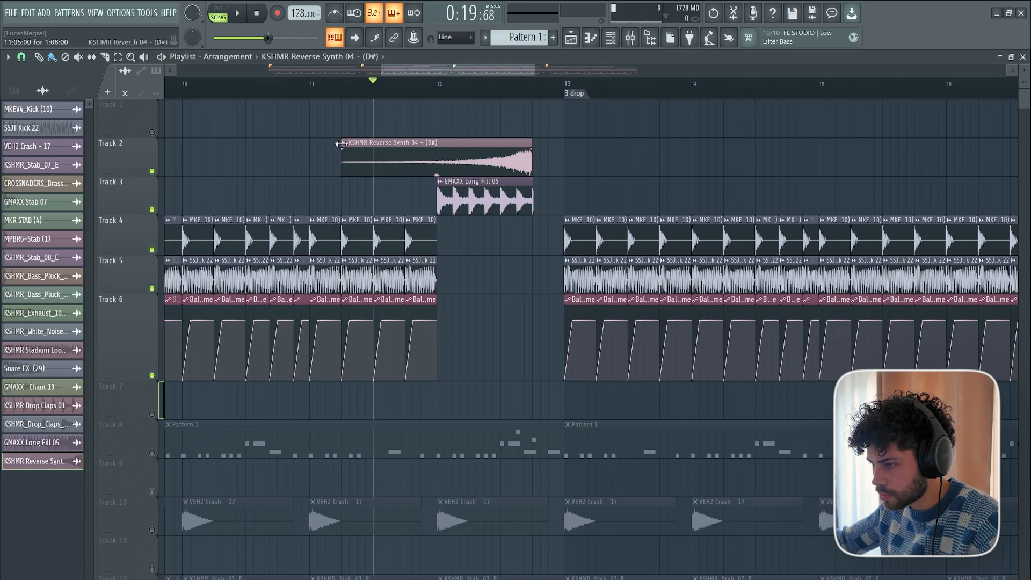
{"action": "double_click", "coordinate": [469, 170]}
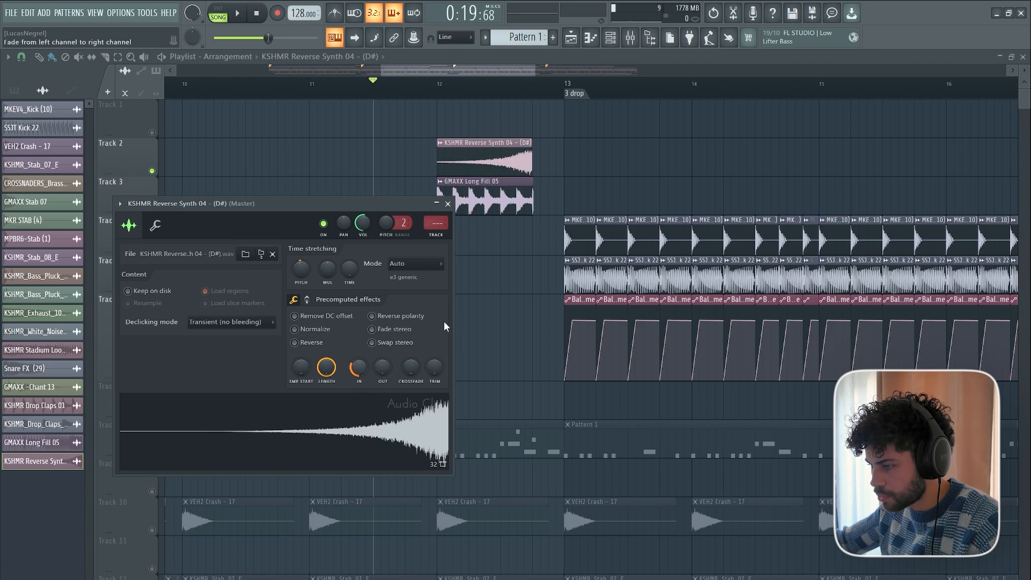
{"action": "key", "text": "Escape"}
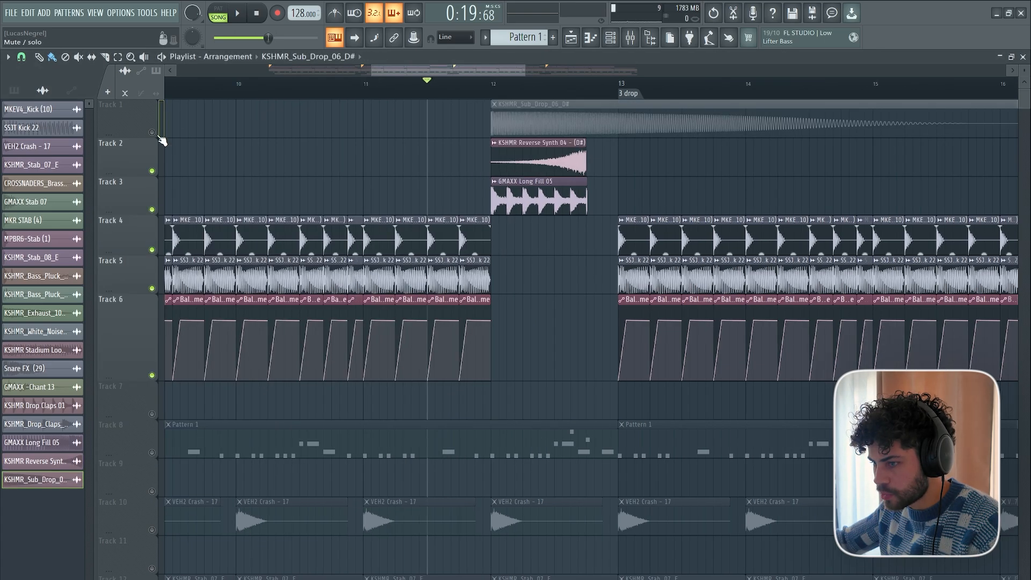
Add KSHMR_Sub_Drop_06_D# to Track 1 at bar 12, solo Track 1 and audition the sub drop.
{"action": "right_click", "coordinate": [152, 133]}
{"action": "left_click_drag", "start_coordinate": [431, 70], "coordinate": [465, 73]}
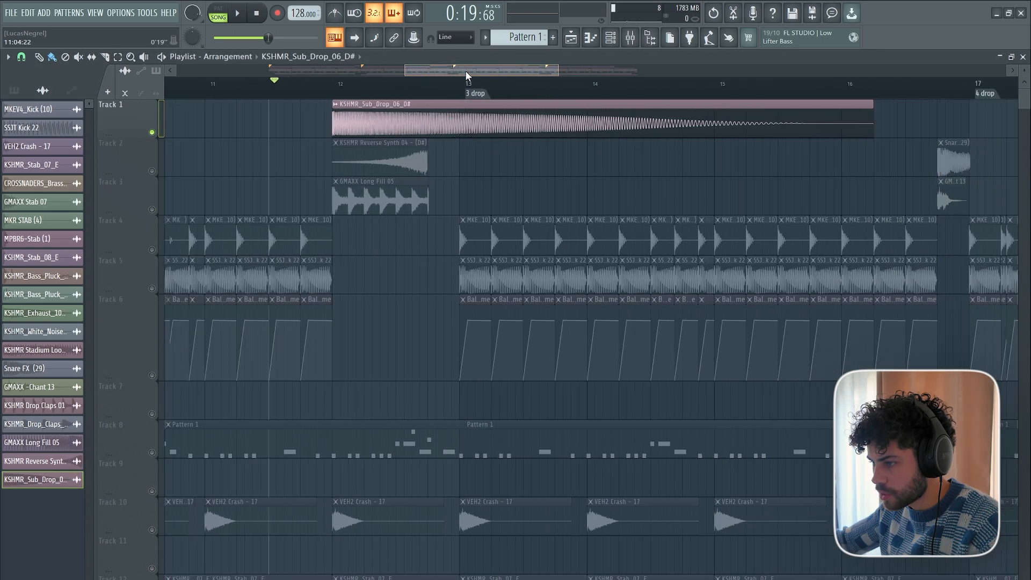
{"action": "key", "text": "space"}
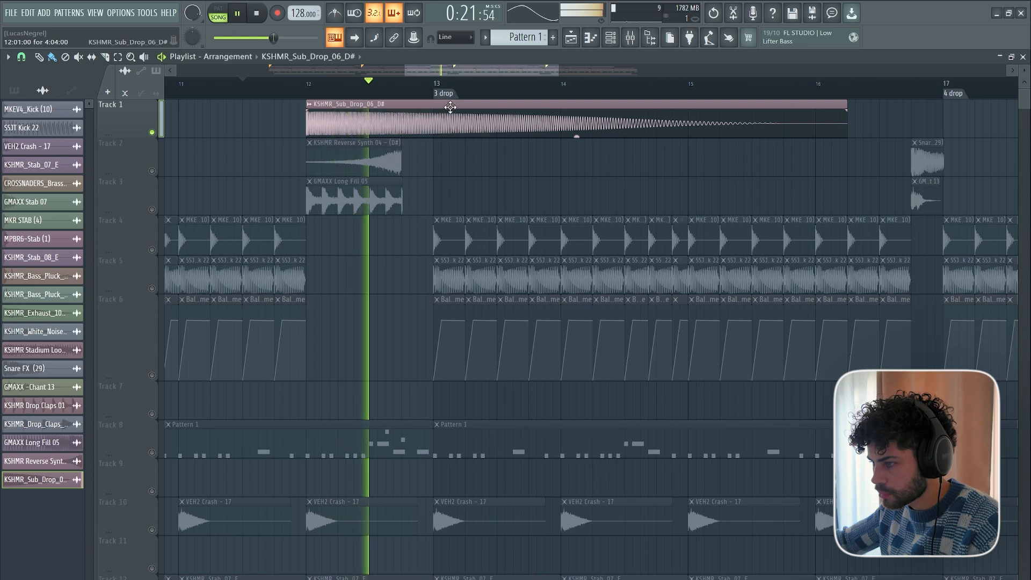
{"action": "key", "text": "space"}
Shorten the KSHMR_Sub_Drop_06_D# clip to three beats, matching the fill below, and set its quick fade-out to 100%.
{"action": "left_click_drag", "start_coordinate": [844, 104], "coordinate": [428, 121]}
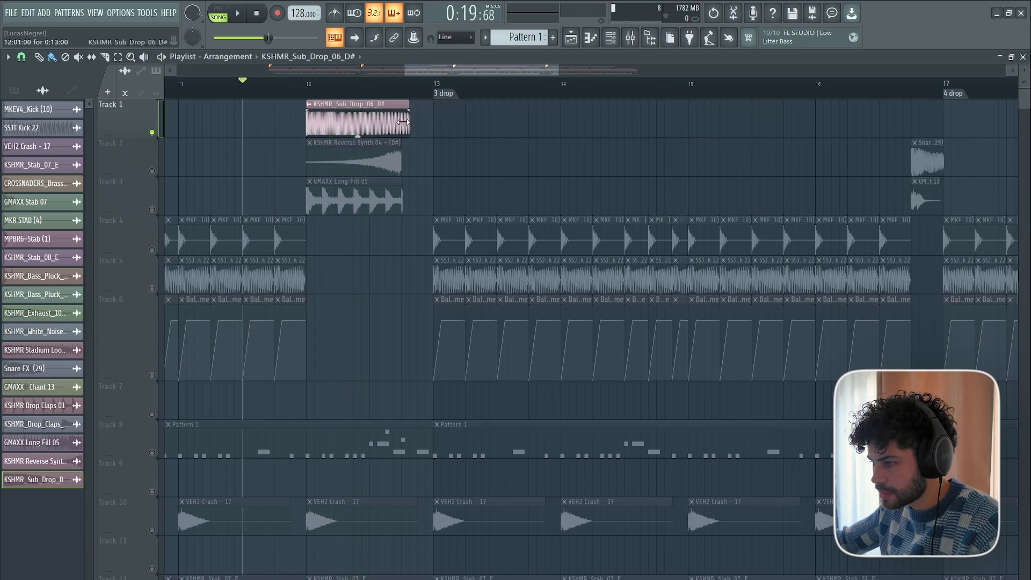
{"action": "double_click", "coordinate": [376, 129]}
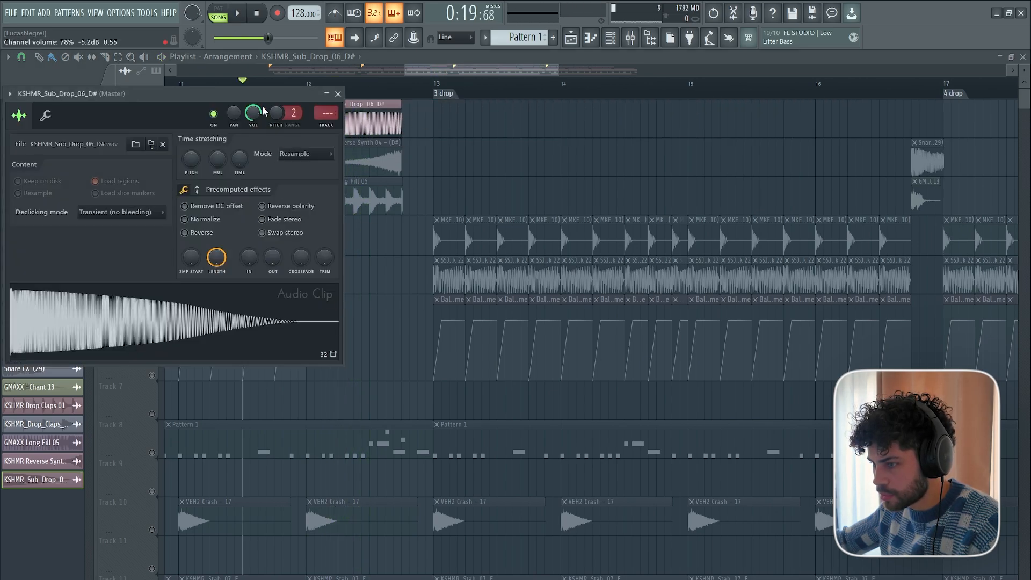
{"action": "left_click_drag", "start_coordinate": [263, 110], "coordinate": [486, 251]}
{"action": "left_click_drag", "start_coordinate": [498, 408], "coordinate": [498, 365]}
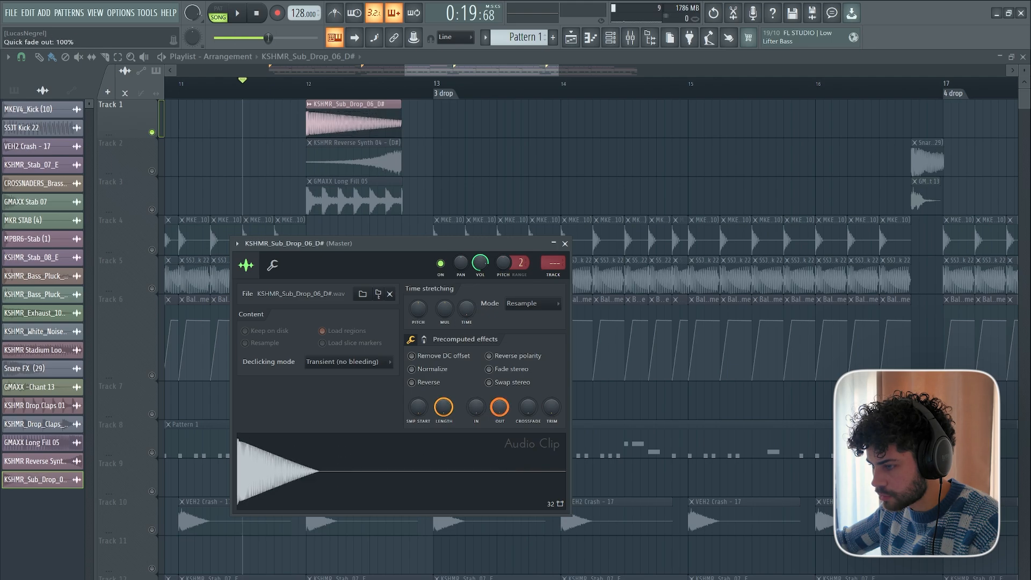
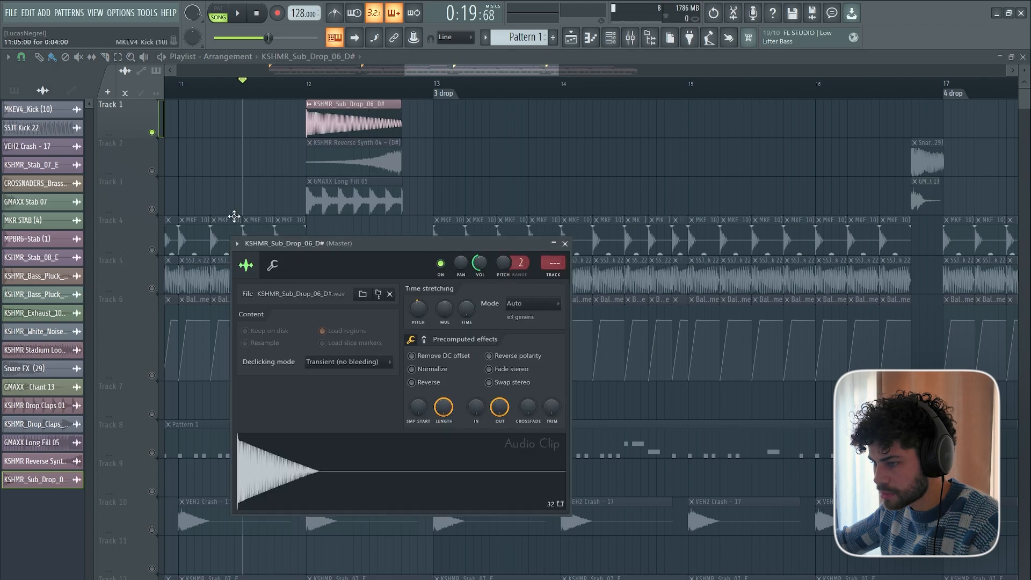
Unmute Tracks 2 to 6 and play the transition into the third drop with the sub drop included.
{"action": "left_click", "coordinate": [152, 210]}
{"action": "left_click", "coordinate": [152, 171]}
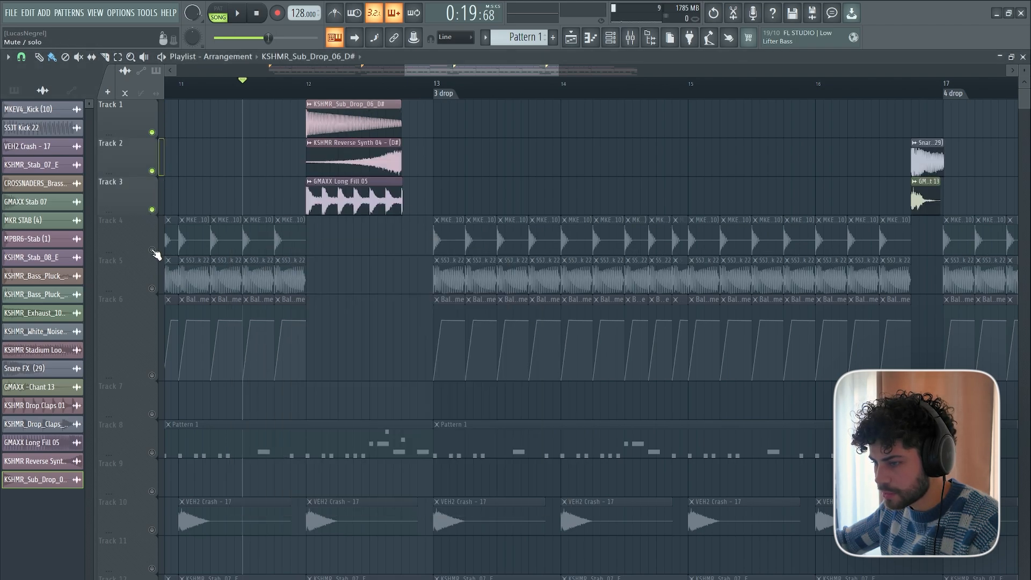
{"action": "left_click", "coordinate": [152, 249]}
{"action": "left_click", "coordinate": [152, 288]}
{"action": "left_click", "coordinate": [152, 375]}
{"action": "key", "text": "space"}
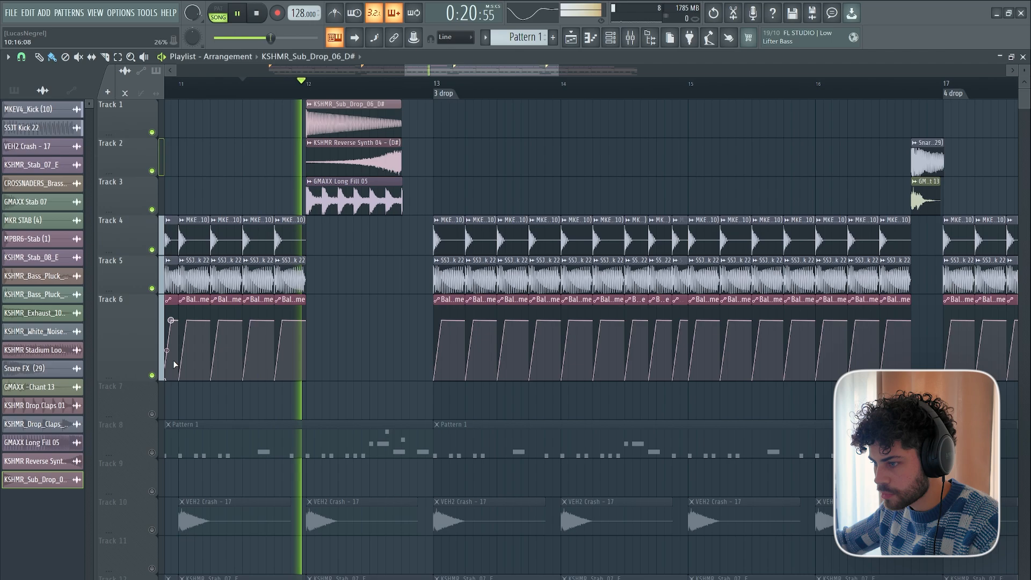
{"action": "key", "text": "space"}
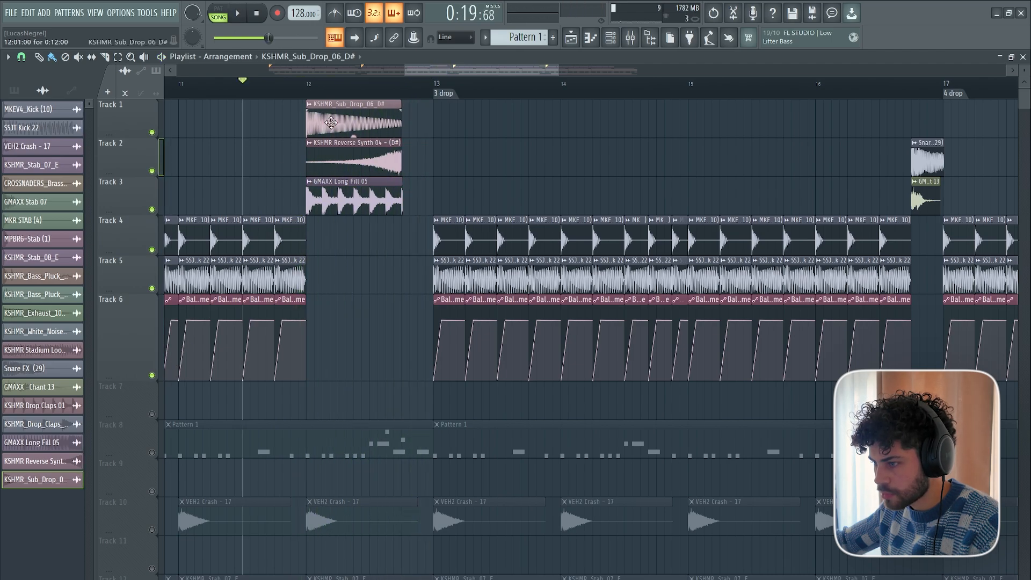
{"action": "double_click", "coordinate": [330, 122]}
{"action": "key", "text": "space"}
{"action": "right_click", "coordinate": [525, 170]}
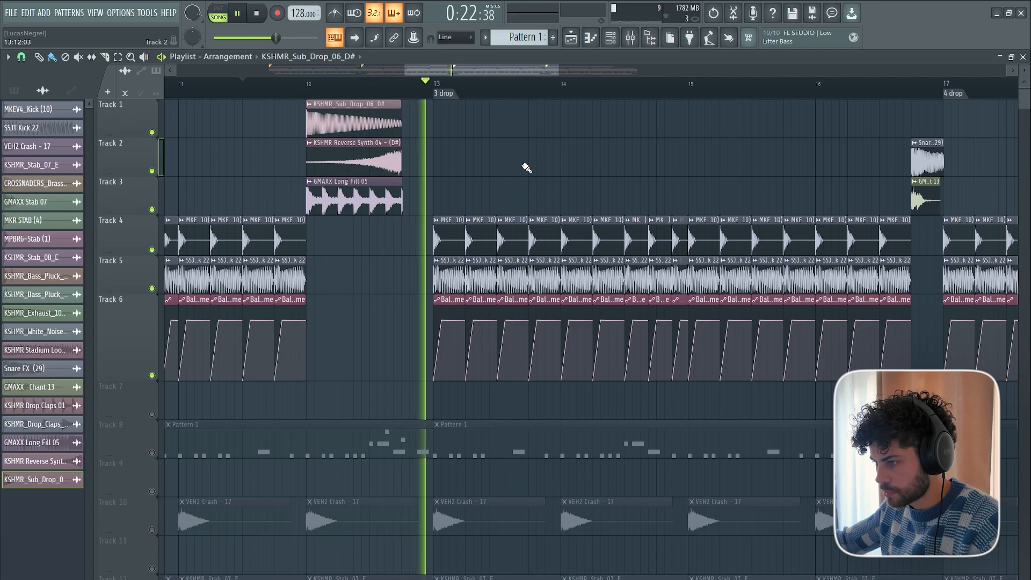
{"action": "key", "text": "space"}
Add the Aftermath (130 BPM) sample to the arrangement just before bar 13 and move it up to Track 6.
{"action": "scroll", "coordinate": [472, 85], "scroll_direction": "down", "scroll_amount": 4}
{"action": "scroll", "coordinate": [397, 260], "scroll_direction": "down", "scroll_amount": 4}
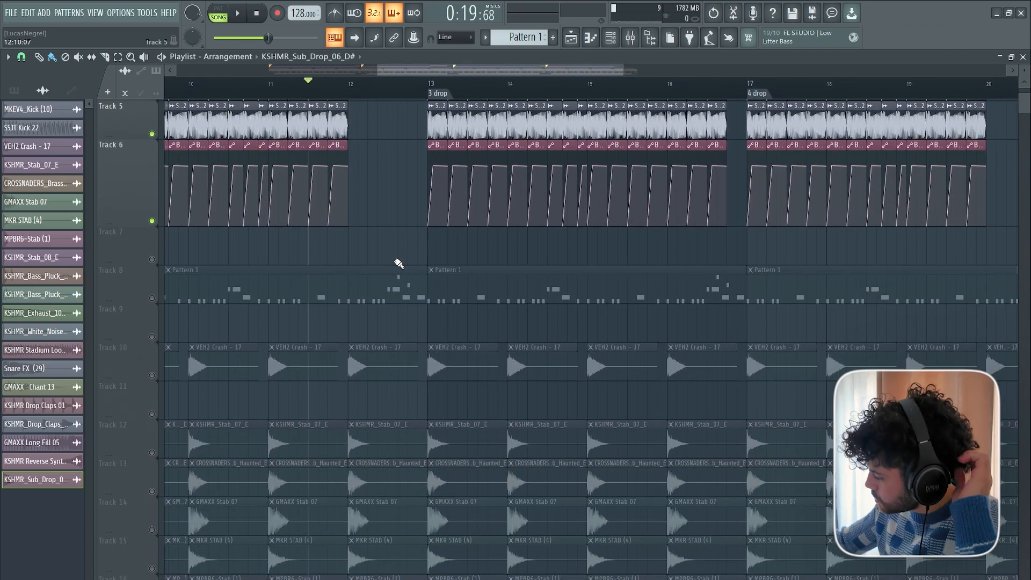
{"action": "scroll", "coordinate": [399, 263], "scroll_direction": "up", "scroll_amount": 4}
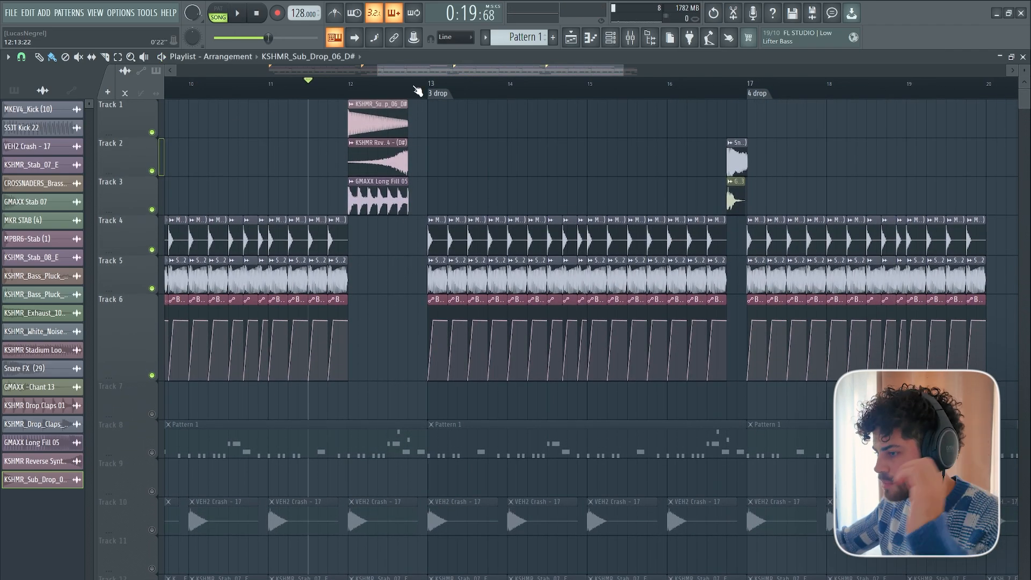
{"action": "scroll", "coordinate": [417, 92], "scroll_direction": "up", "scroll_amount": 3}
{"action": "scroll", "coordinate": [392, 145], "scroll_direction": "down", "scroll_amount": 8}
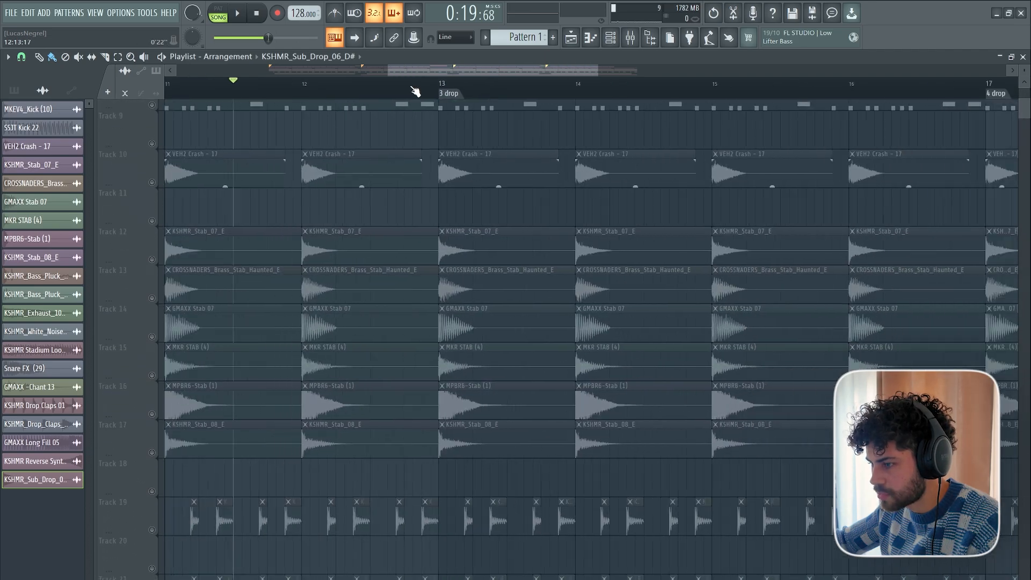
{"action": "scroll", "coordinate": [415, 90], "scroll_direction": "down", "scroll_amount": 2}
{"action": "scroll", "coordinate": [405, 247], "scroll_direction": "up", "scroll_amount": 4}
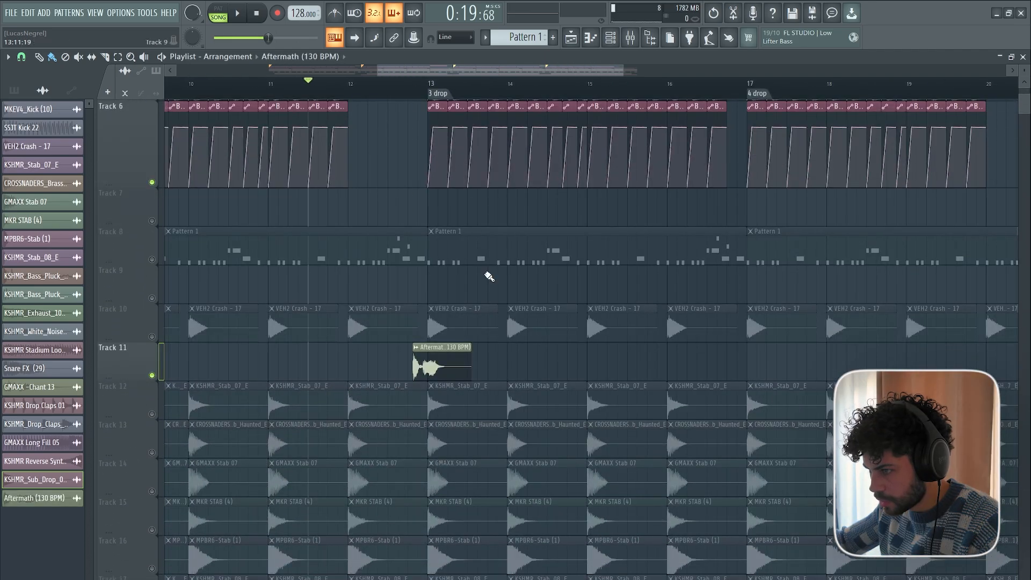
{"action": "scroll", "coordinate": [373, 91], "scroll_direction": "up", "scroll_amount": 3}
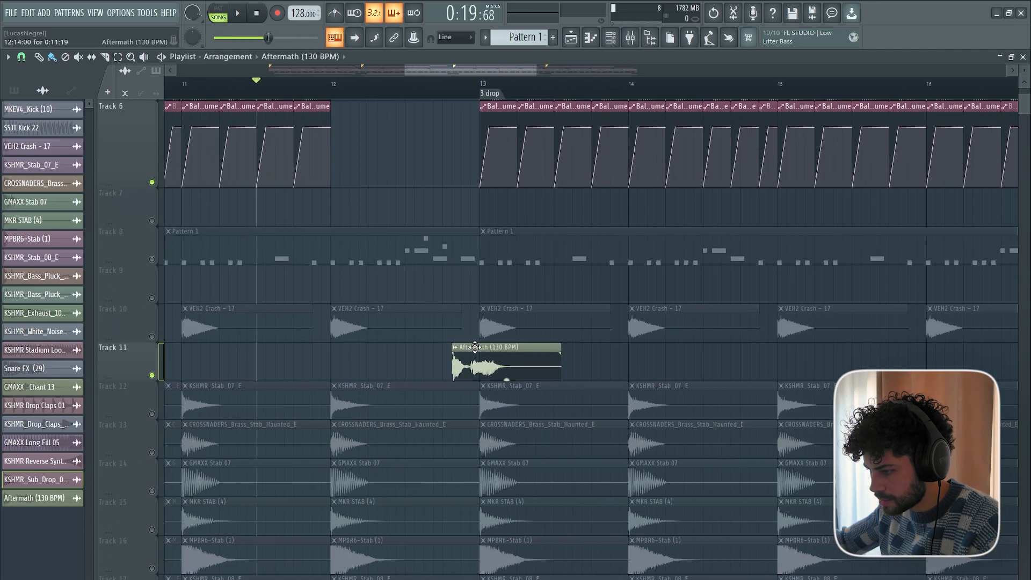
{"action": "left_click_drag", "start_coordinate": [466, 366], "coordinate": [447, 146]}
Insert three empty tracks between the GMAXX Long Fill 05 track and the kick track.
{"action": "scroll", "coordinate": [371, 225], "scroll_direction": "up", "scroll_amount": 5}
{"action": "right_click", "coordinate": [146, 221]}
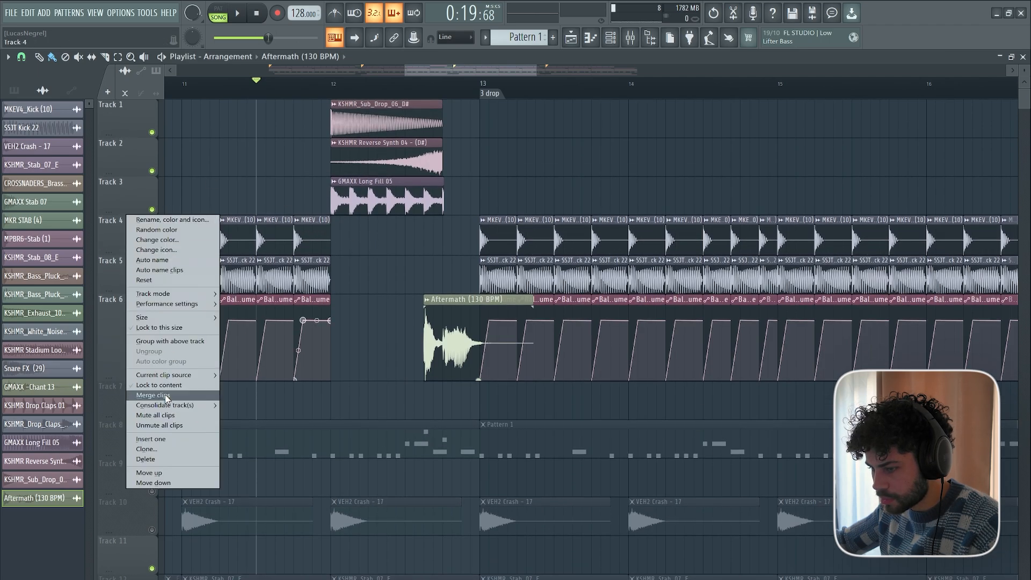
{"action": "left_click", "coordinate": [154, 439]}
{"action": "right_click", "coordinate": [146, 266]}
{"action": "left_click", "coordinate": [146, 479]}
{"action": "right_click", "coordinate": [123, 313]}
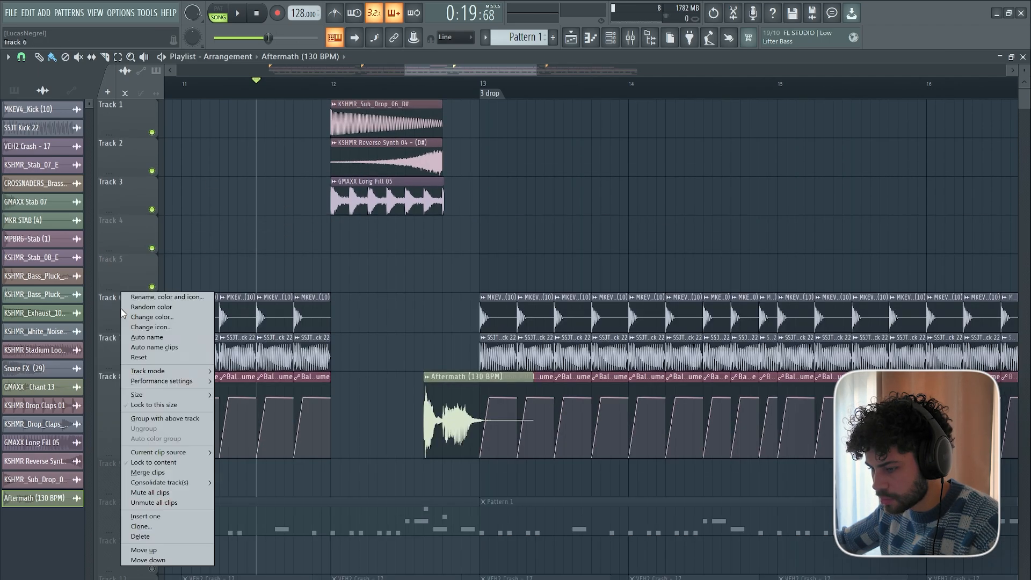
{"action": "left_click", "coordinate": [144, 516]}
Move the Aftermath clip to Track 4 so it starts right where the fill ends, and play the transition.
{"action": "left_click_drag", "start_coordinate": [483, 321], "coordinate": [475, 230]}
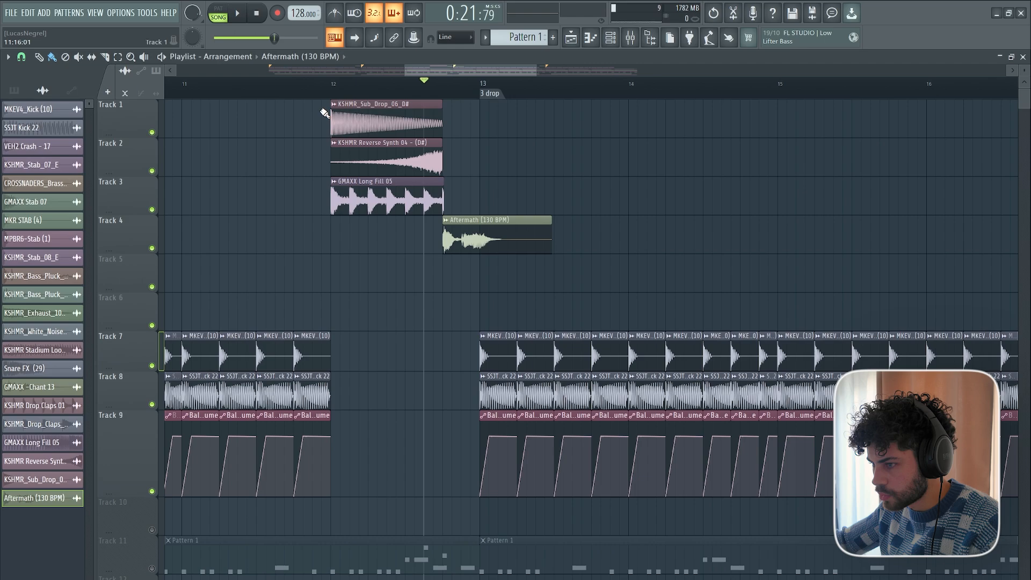
{"action": "left_click", "coordinate": [269, 84]}
{"action": "key", "text": "space"}
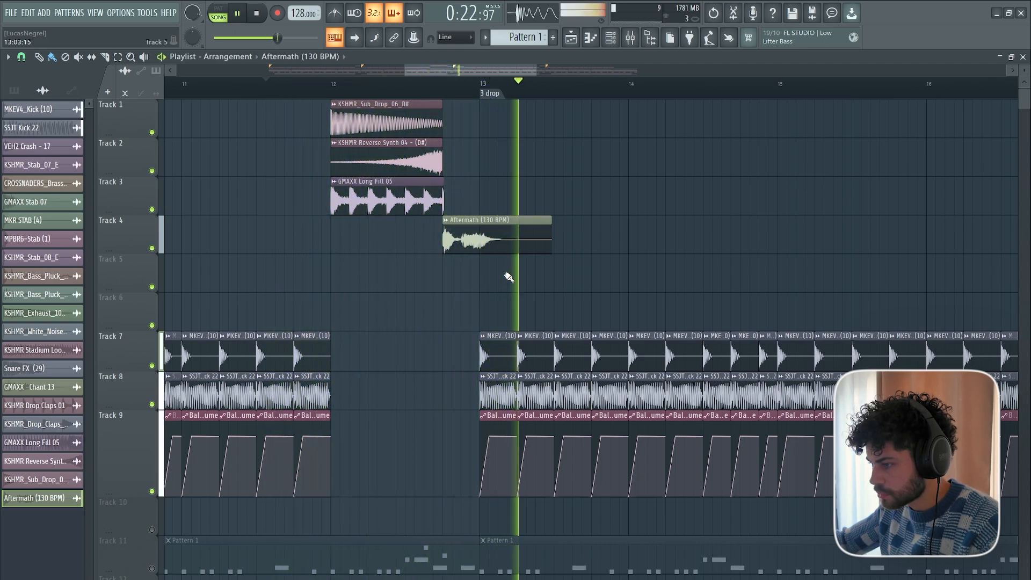
{"action": "key", "text": "space"}
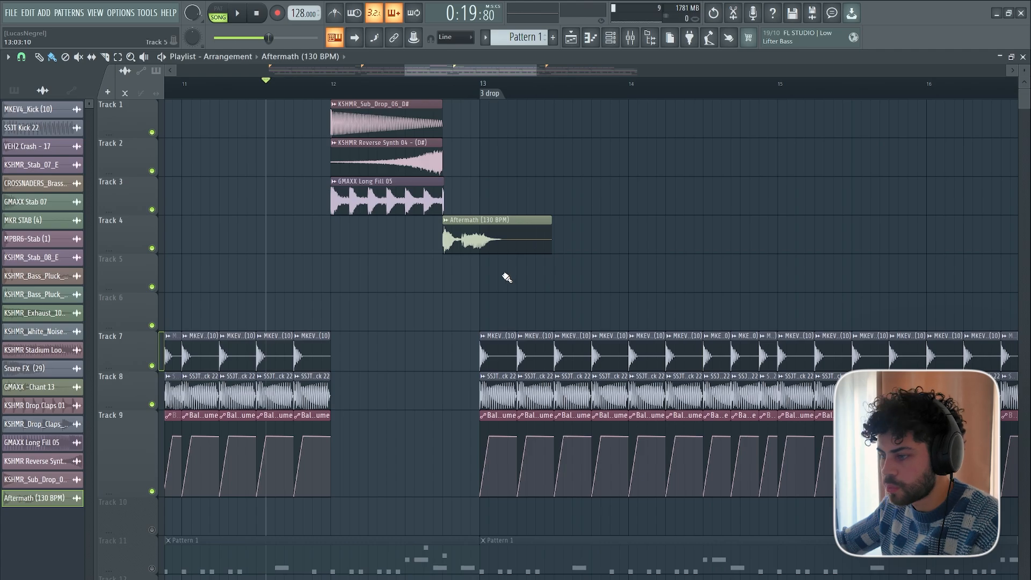
Add GMAXX - Upfilter 04 - C to Track 5, shift it earlier, and solo the track to audition it.
{"action": "scroll", "coordinate": [477, 299], "scroll_direction": "down", "scroll_amount": 1}
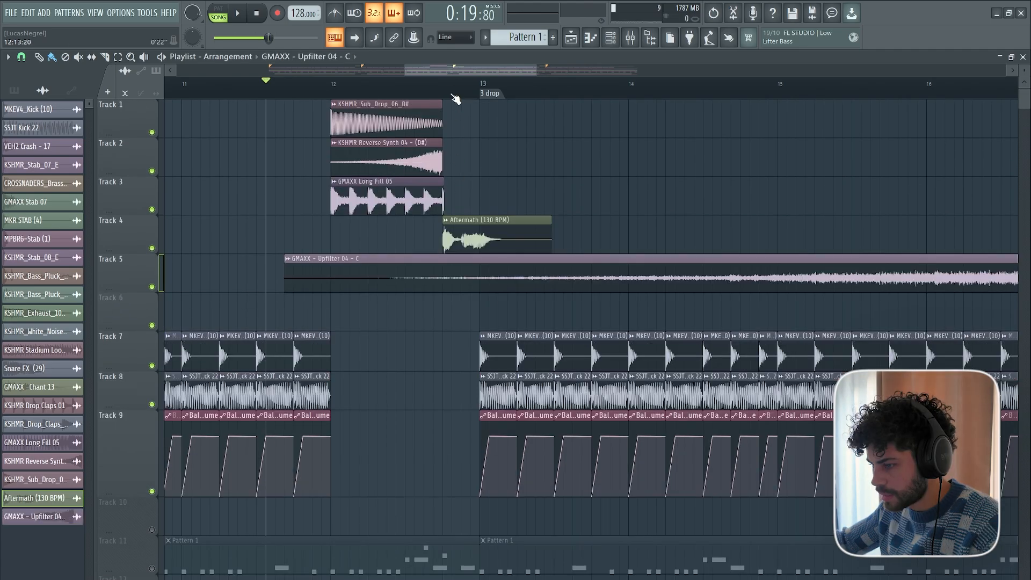
{"action": "scroll", "coordinate": [456, 98], "scroll_direction": "down", "scroll_amount": 4}
{"action": "left_click_drag", "start_coordinate": [627, 271], "coordinate": [255, 271]}
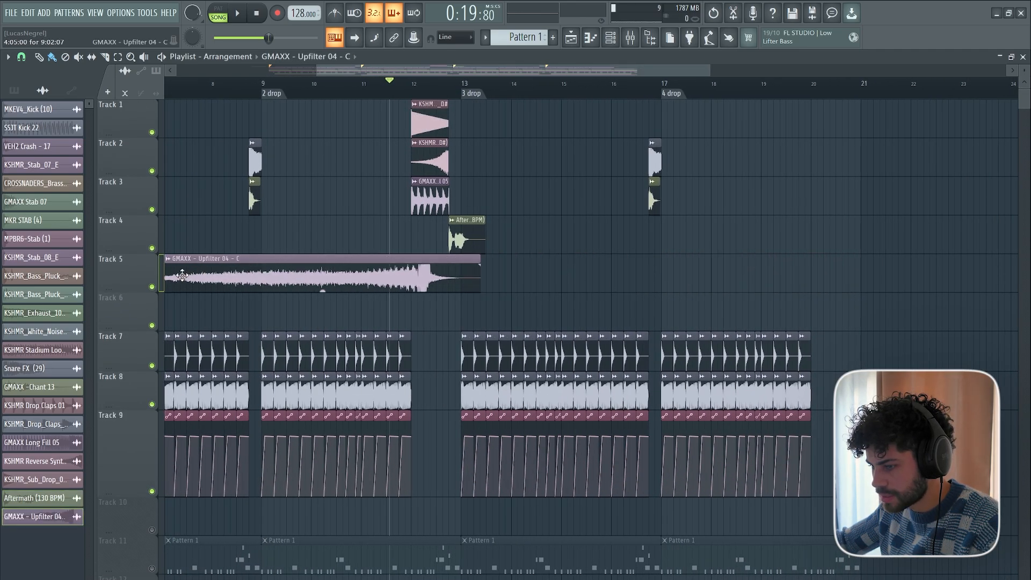
{"action": "right_click", "coordinate": [152, 287]}
{"action": "scroll", "coordinate": [397, 94], "scroll_direction": "up", "scroll_amount": 1}
{"action": "key", "text": "space"}
{"action": "key", "text": "space"}
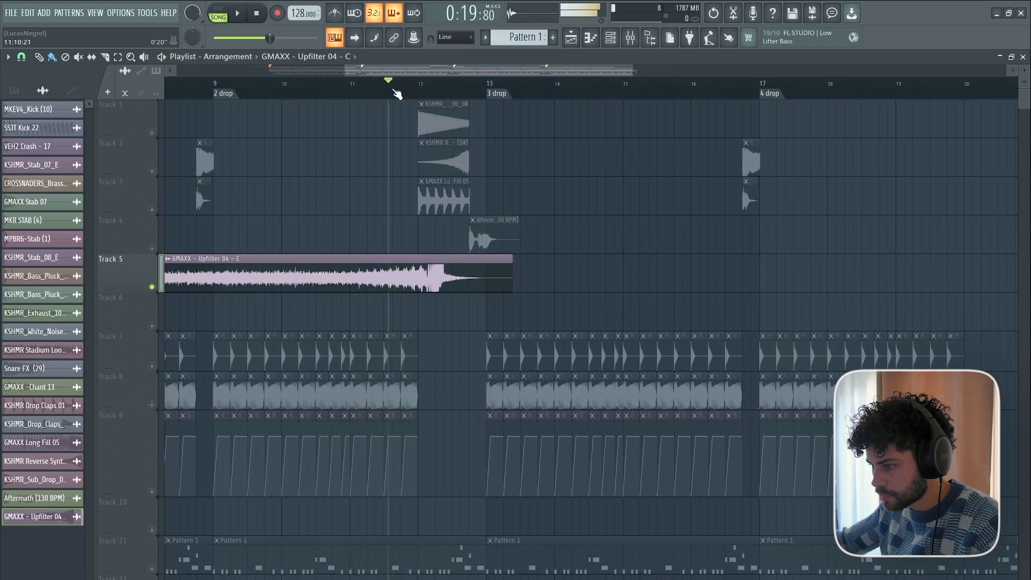
Align the Upfilter 04 peak with the fill's end, trim its tail, and remove everything before bar 12.
{"action": "scroll", "coordinate": [396, 94], "scroll_direction": "up", "scroll_amount": 2}
{"action": "left_click_drag", "start_coordinate": [521, 277], "coordinate": [569, 278]}
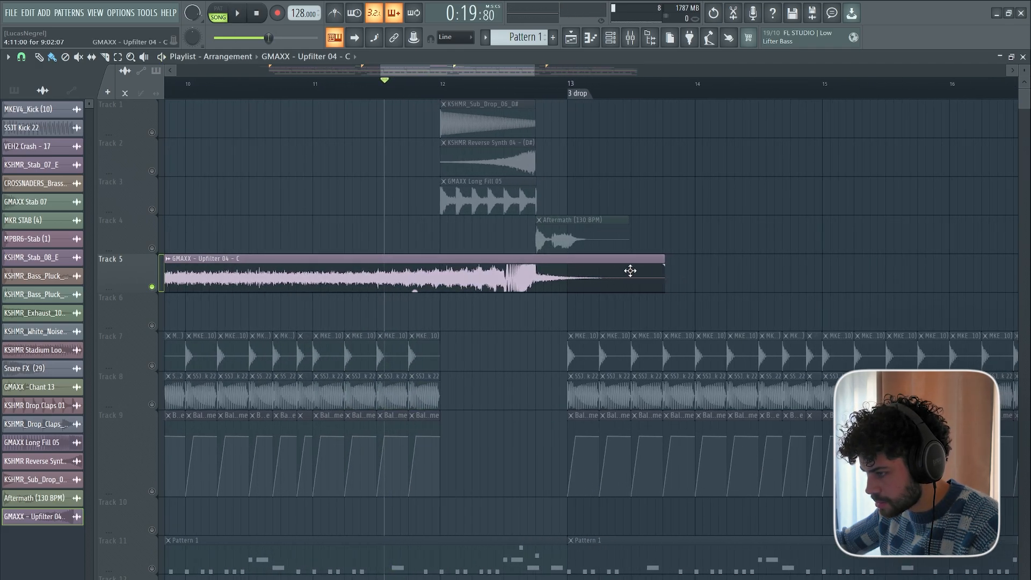
{"action": "left_click_drag", "start_coordinate": [664, 259], "coordinate": [586, 258]}
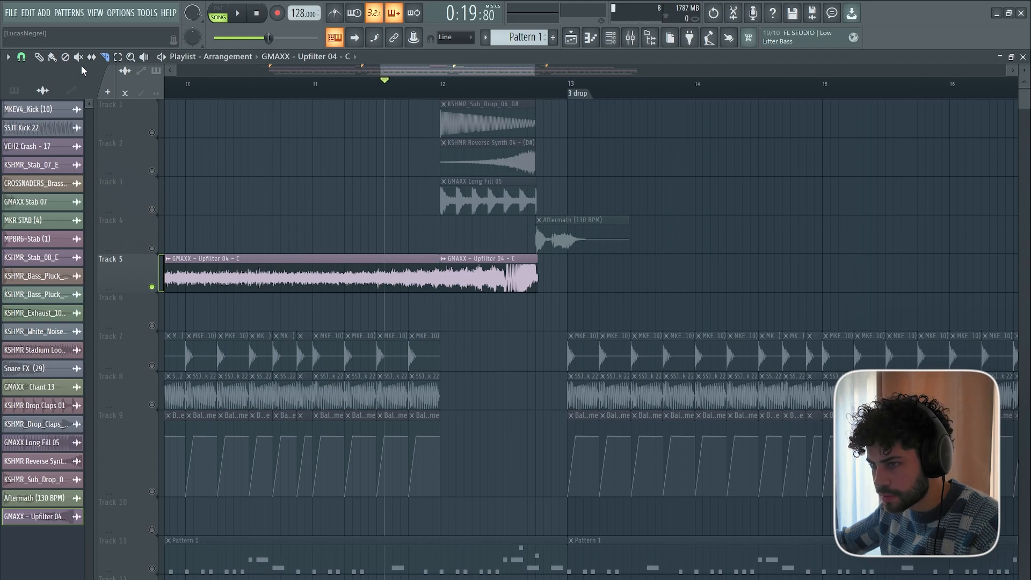
{"action": "right_click", "coordinate": [413, 279]}
{"action": "key", "text": "space"}
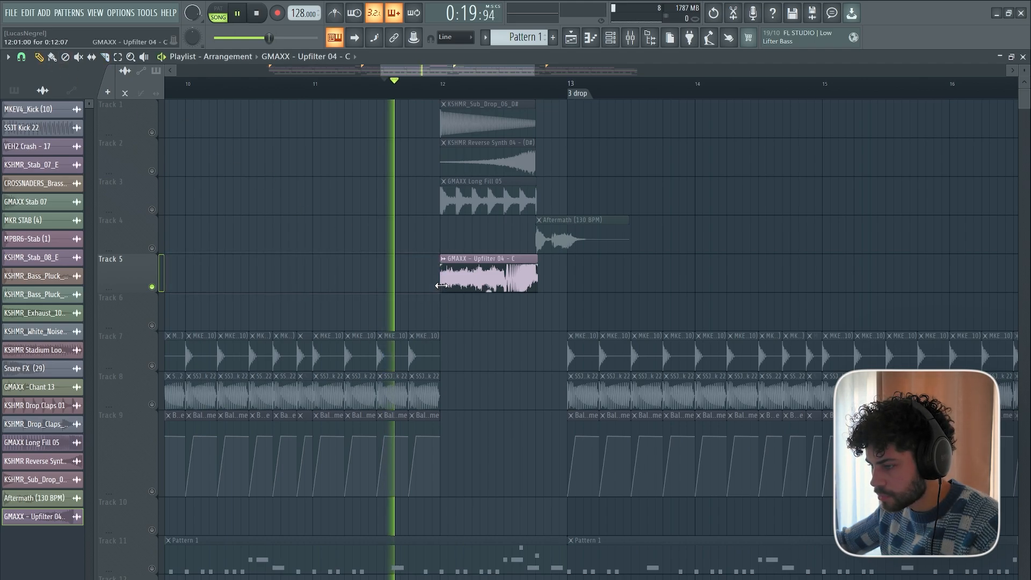
{"action": "key", "text": "space"}
Check the riff's notes in the piano roll, and set the Upfilter 04 sample's time-stretching mode to Auto.
{"action": "double_click", "coordinate": [485, 277]}
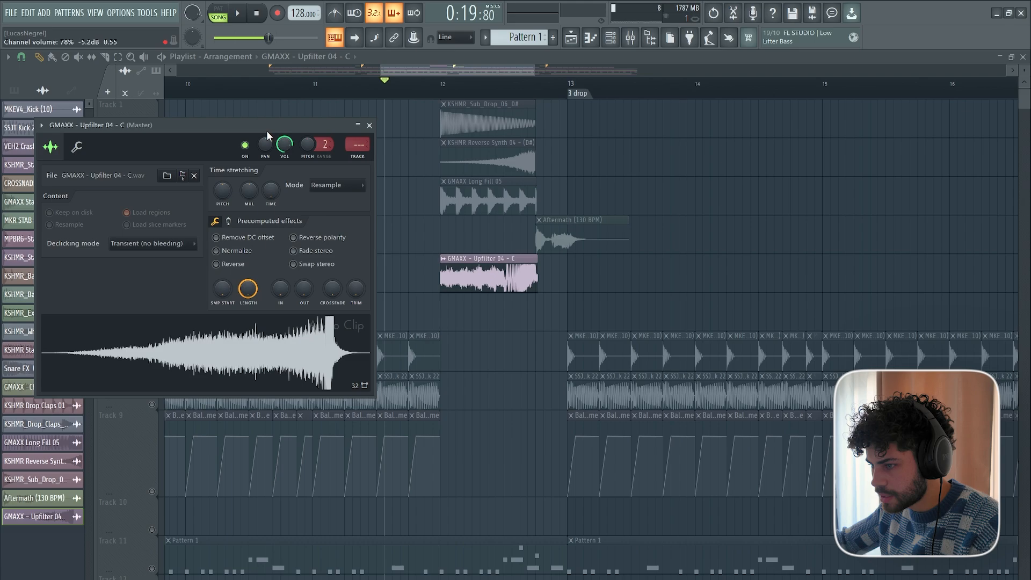
{"action": "left_click_drag", "start_coordinate": [266, 131], "coordinate": [258, 144]}
{"action": "left_click", "coordinate": [608, 39]}
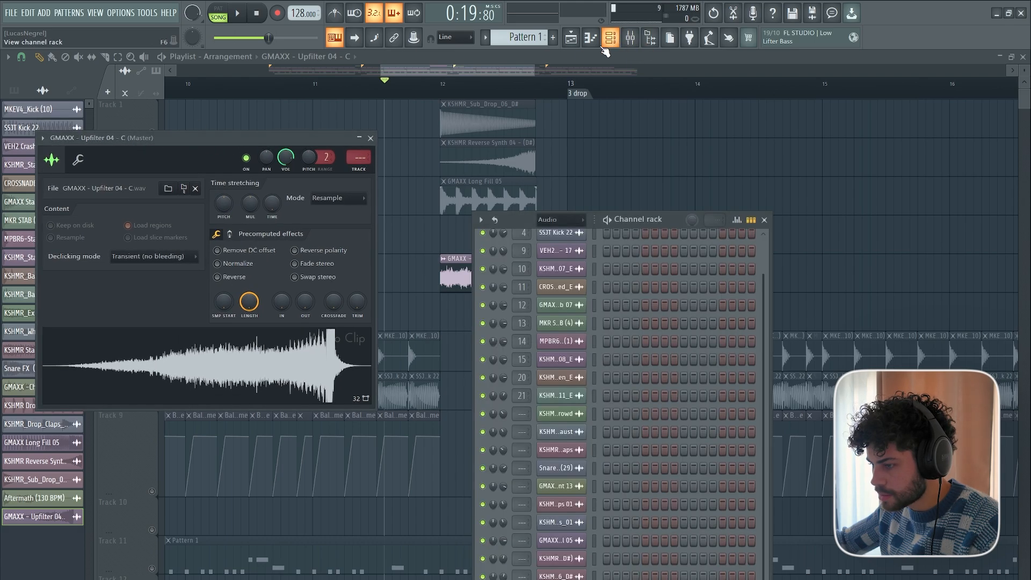
{"action": "right_click", "coordinate": [576, 261]}
{"action": "left_click", "coordinate": [610, 249]}
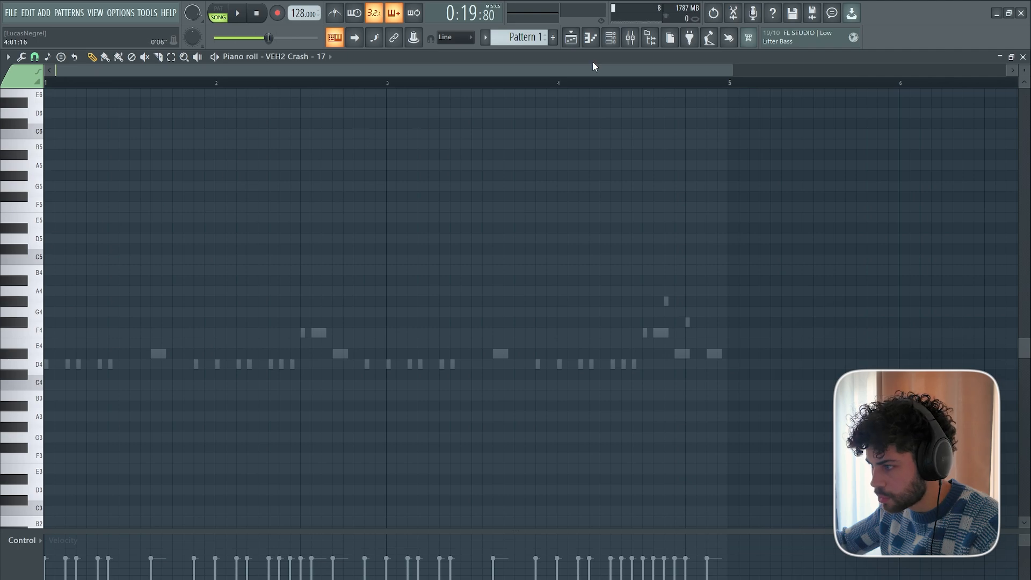
{"action": "left_click", "coordinate": [575, 39]}
{"action": "double_click", "coordinate": [484, 257]}
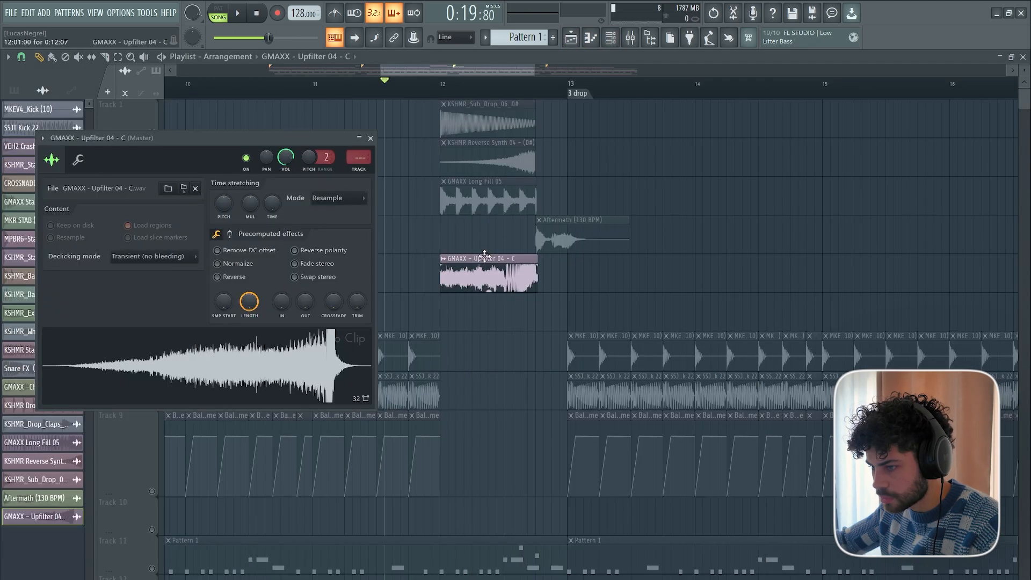
{"action": "key", "text": "space"}
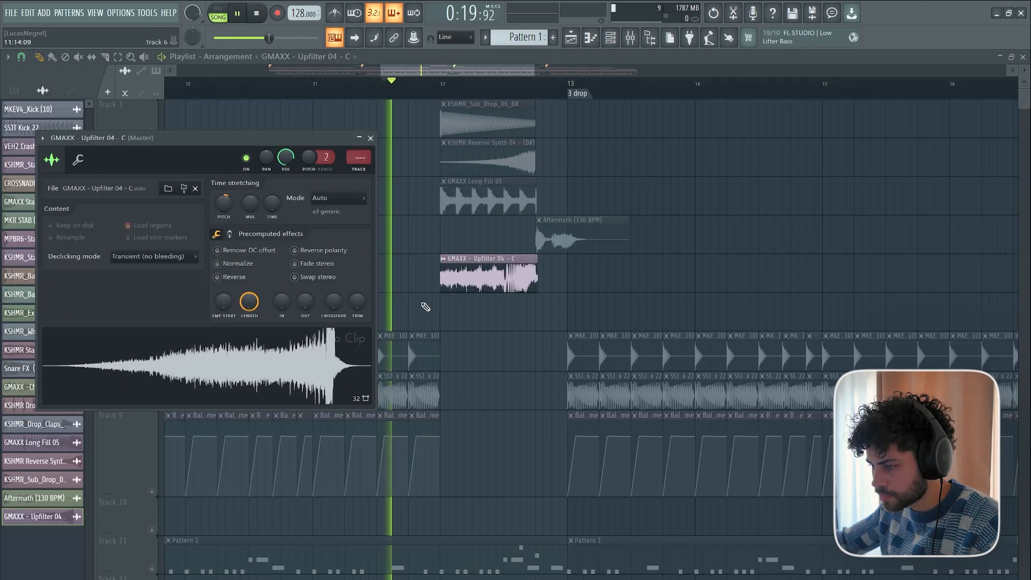
{"action": "key", "text": "space"}
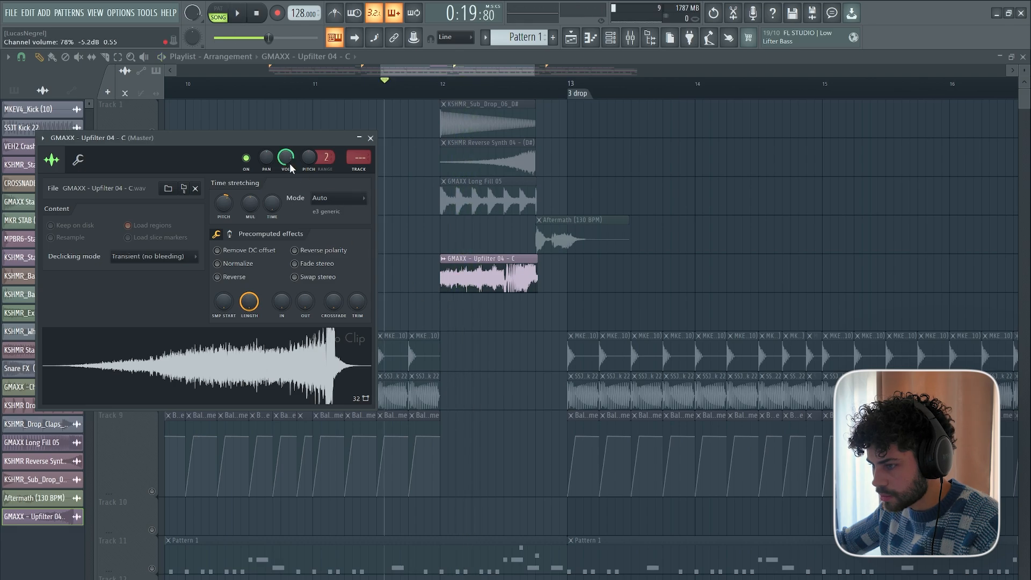
Fit the Upfilter 04 sample to the project tempo using the estimated 126 BPM, and audition it.
{"action": "left_click", "coordinate": [444, 259]}
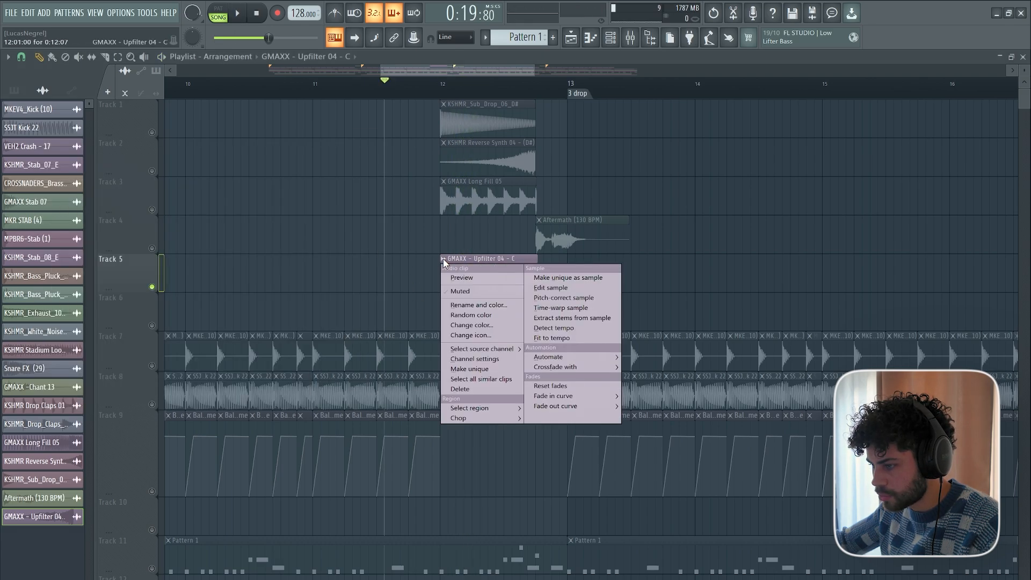
{"action": "left_click", "coordinate": [566, 342]}
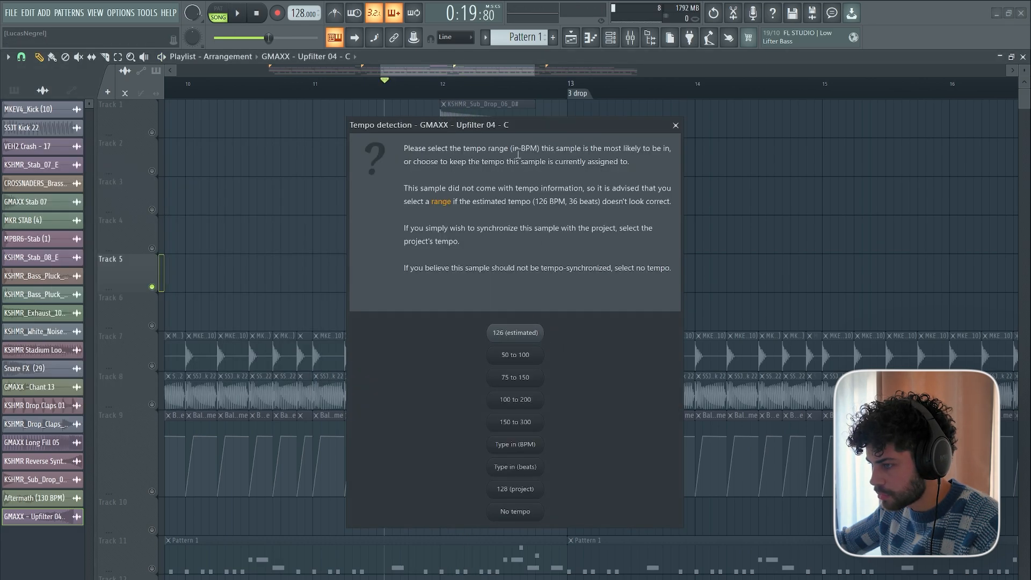
{"action": "left_click_drag", "start_coordinate": [507, 130], "coordinate": [784, 162]}
{"action": "left_click", "coordinate": [792, 366]}
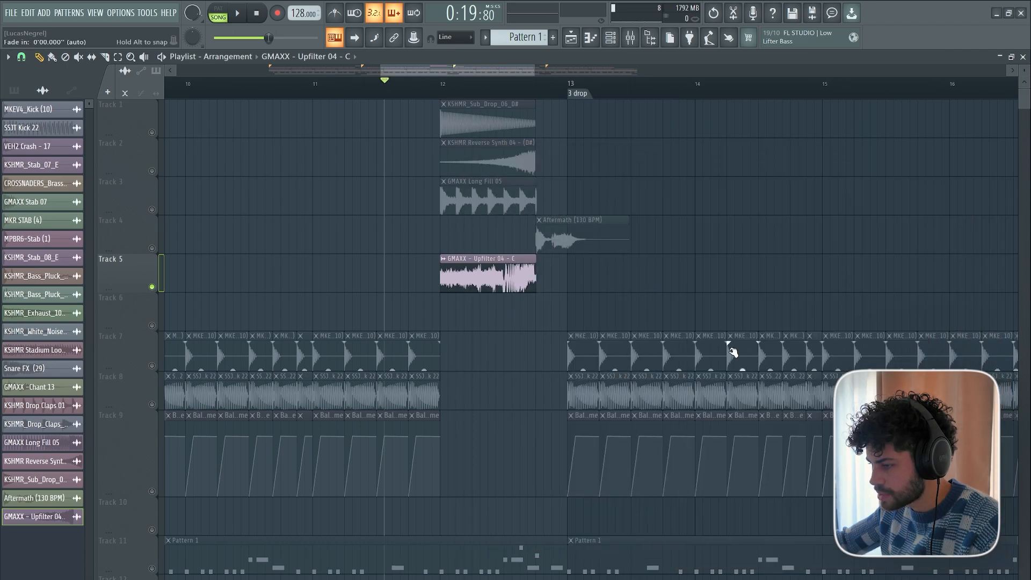
{"action": "key", "text": "space"}
{"action": "key", "text": "space"}
Unmute Tracks 1 to 4 and Tracks 7 to 9, and play the full transition into the third drop.
{"action": "left_click", "coordinate": [153, 210]}
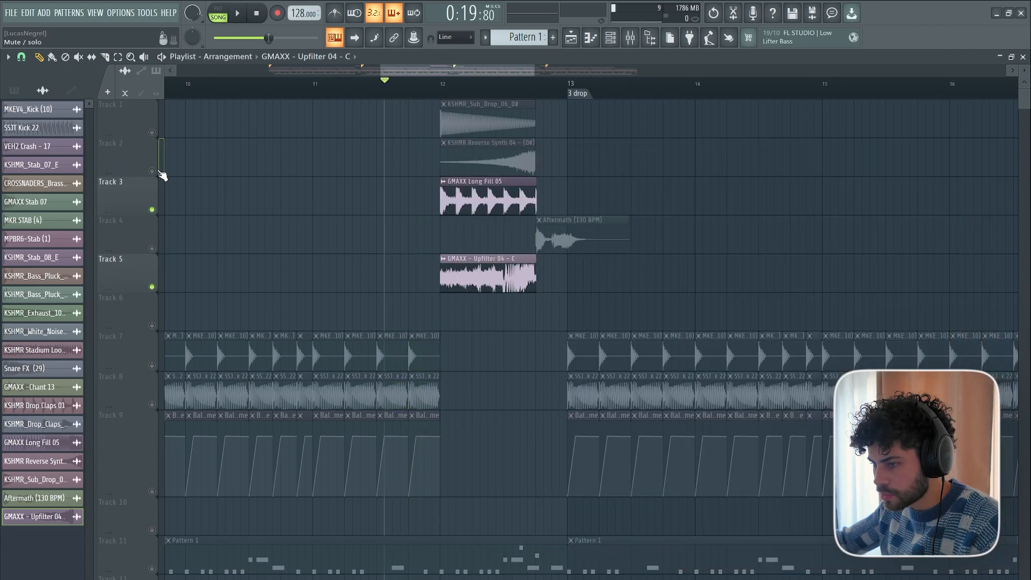
{"action": "left_click_drag", "start_coordinate": [161, 175], "coordinate": [155, 133]}
{"action": "left_click", "coordinate": [152, 248]}
{"action": "left_click", "coordinate": [152, 366]}
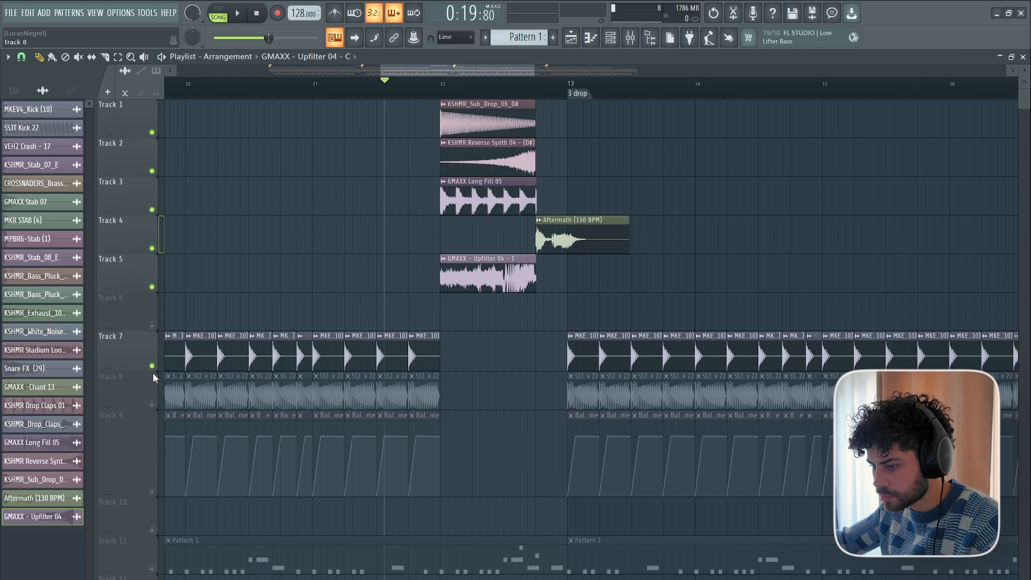
{"action": "left_click", "coordinate": [152, 404]}
{"action": "left_click", "coordinate": [152, 491]}
{"action": "key", "text": "space"}
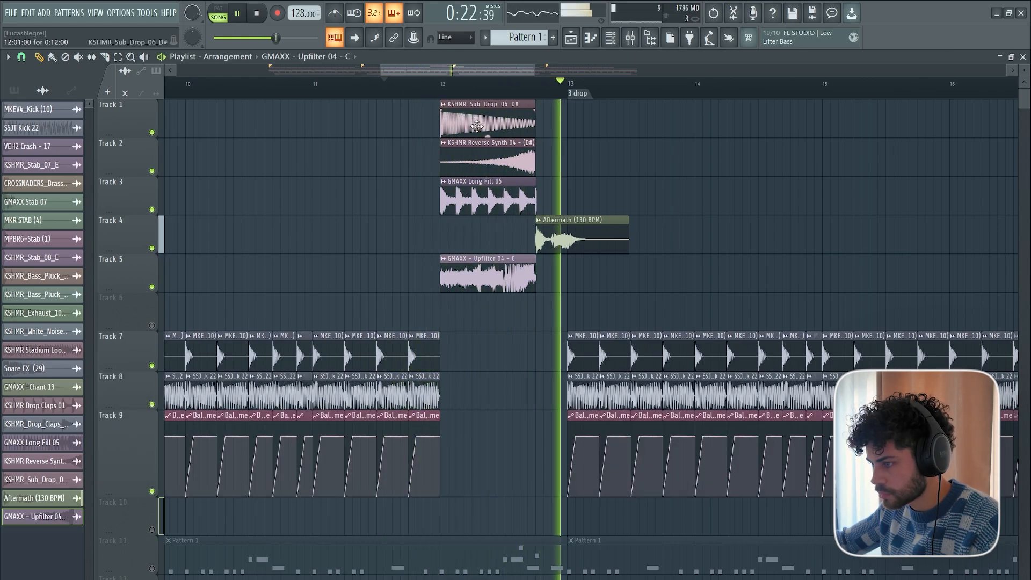
{"action": "key", "text": "space"}
{"action": "scroll", "coordinate": [538, 70], "scroll_direction": "down", "scroll_amount": 2}
{"action": "left_click_drag", "start_coordinate": [537, 70], "coordinate": [550, 71]}
{"action": "scroll", "coordinate": [573, 306], "scroll_direction": "down", "scroll_amount": 8}
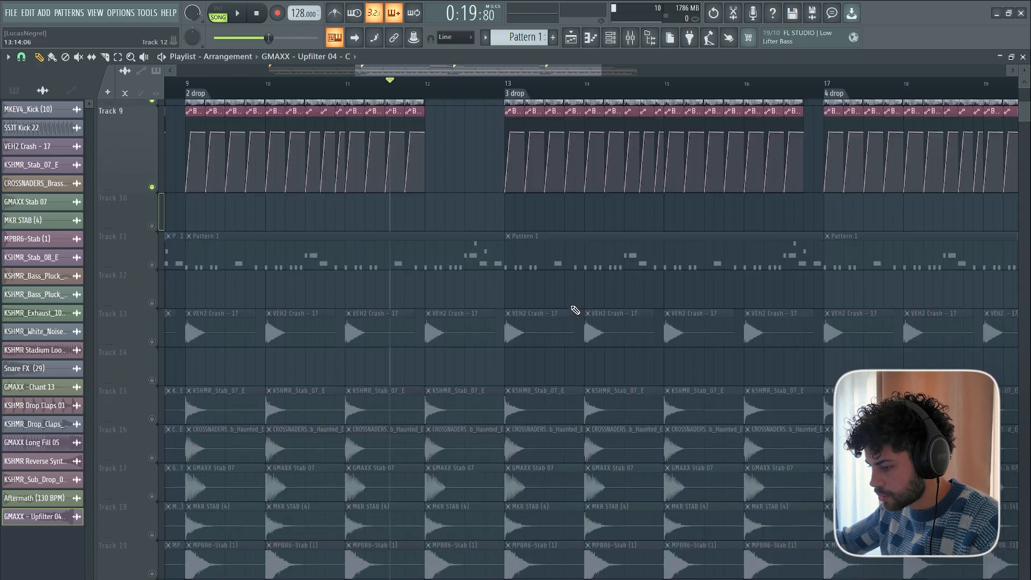
{"action": "scroll", "coordinate": [580, 370], "scroll_direction": "up", "scroll_amount": 8}
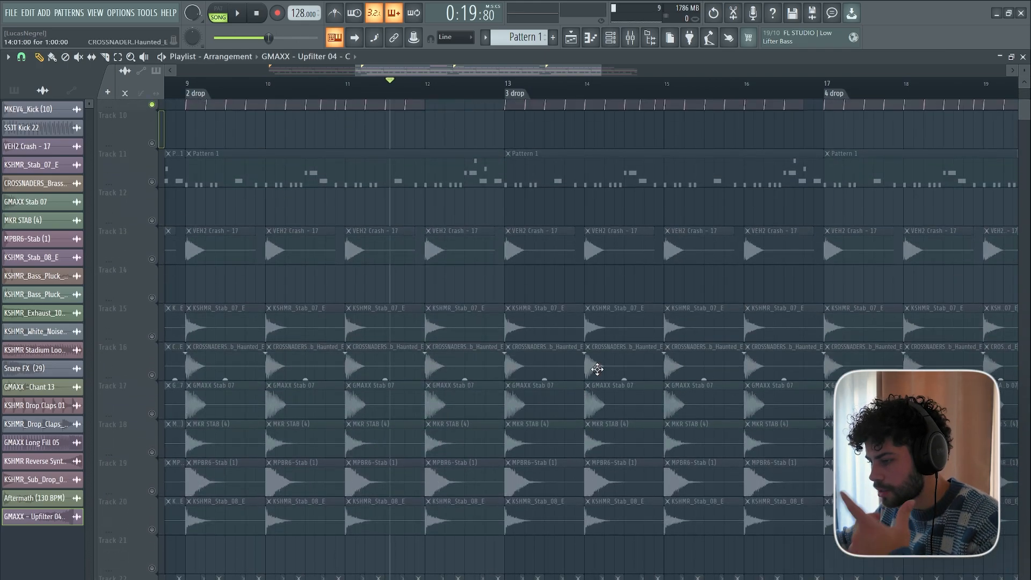
{"action": "scroll", "coordinate": [553, 98], "scroll_direction": "up", "scroll_amount": 3}
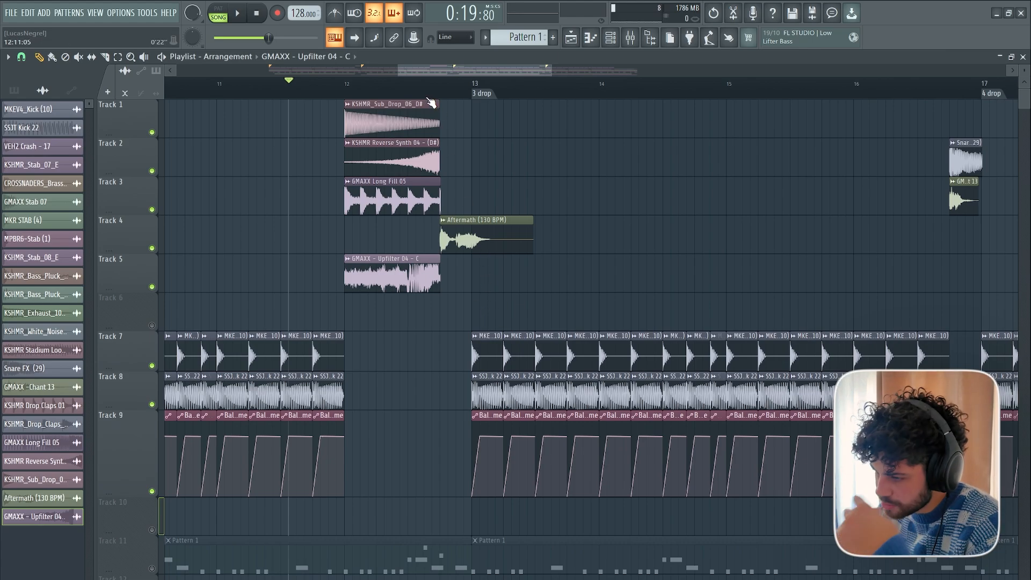
{"action": "scroll", "coordinate": [432, 103], "scroll_direction": "up", "scroll_amount": 2}
{"action": "scroll", "coordinate": [449, 161], "scroll_direction": "down", "scroll_amount": 2}
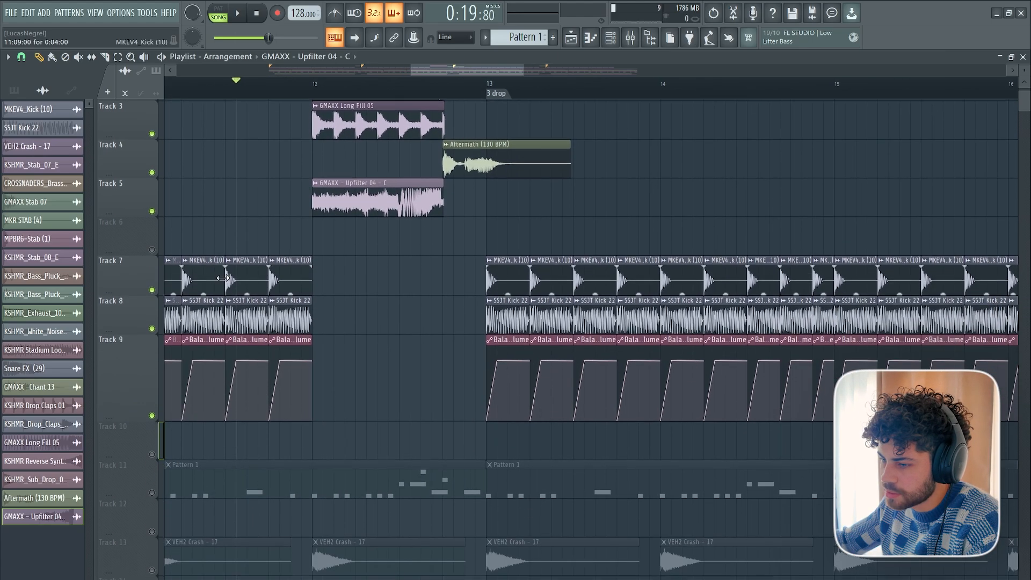
Insert an empty track above the MKEV4 kick track, and play the transition before the third drop.
{"action": "right_click", "coordinate": [137, 220]}
{"action": "left_click", "coordinate": [164, 438]}
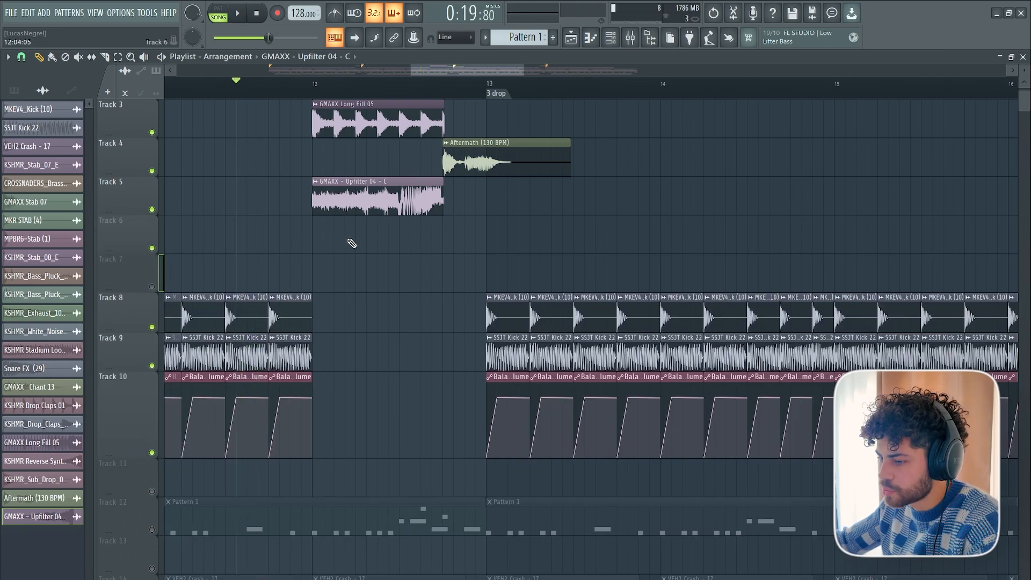
{"action": "key", "text": "space"}
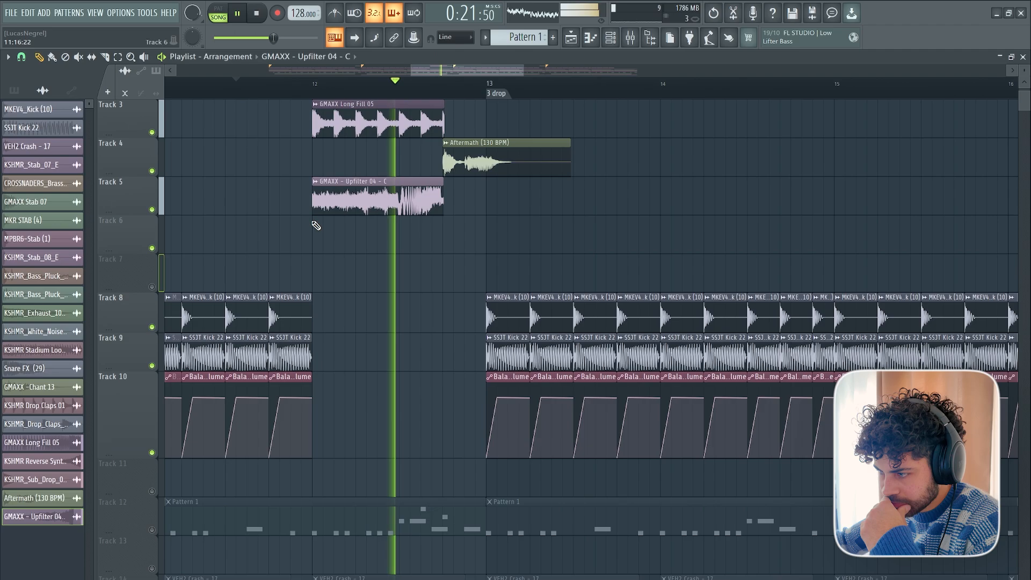
{"action": "scroll", "coordinate": [316, 225], "scroll_direction": "up", "scroll_amount": 2}
{"action": "scroll", "coordinate": [316, 225], "scroll_direction": "down", "scroll_amount": 8}
{"action": "key", "text": "space"}
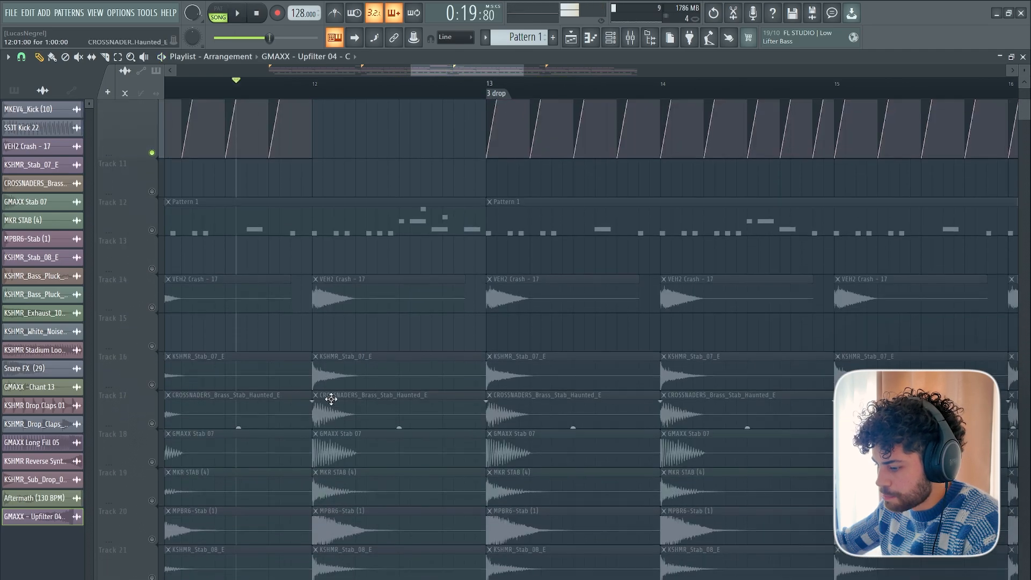
Unmute the crowd, white noise and stadium loop on Tracks 28 to 30, and play the transition into the third drop.
{"action": "scroll", "coordinate": [331, 399], "scroll_direction": "down", "scroll_amount": 5}
{"action": "left_click", "coordinate": [152, 491]}
{"action": "left_click", "coordinate": [152, 453]}
{"action": "left_click", "coordinate": [152, 414]}
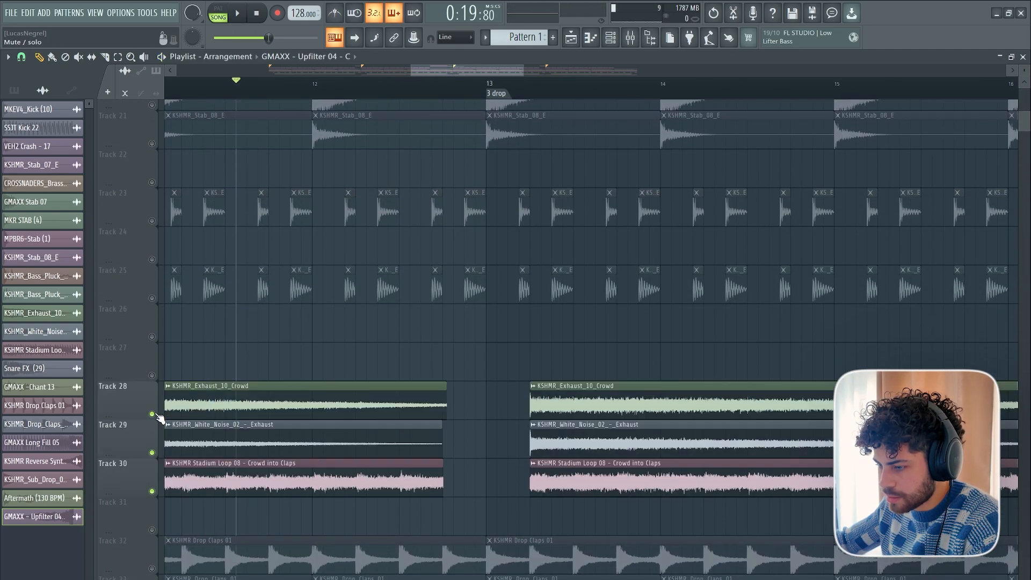
{"action": "scroll", "coordinate": [467, 317], "scroll_direction": "up", "scroll_amount": 10}
{"action": "key", "text": "space"}
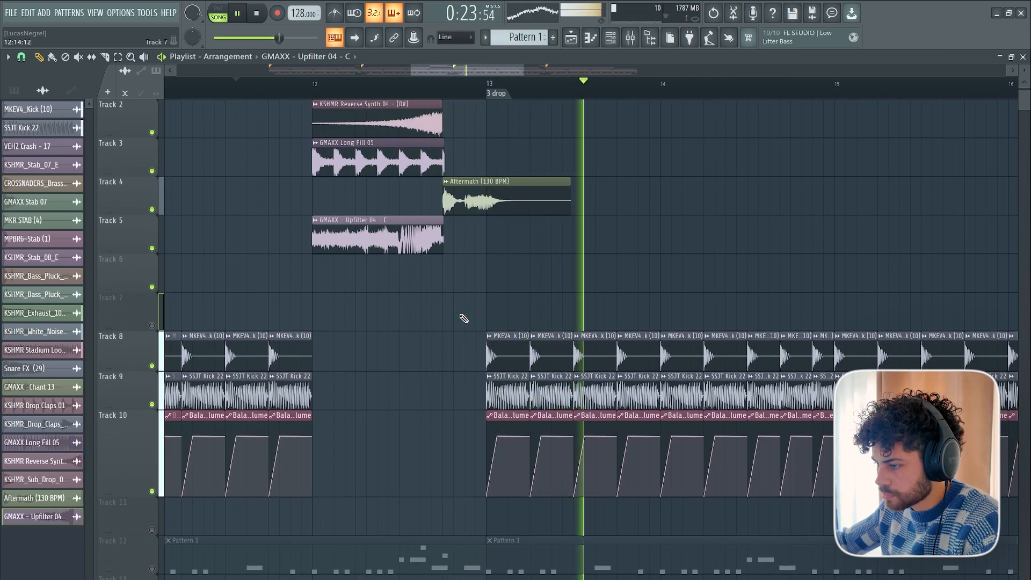
{"action": "key", "text": "space"}
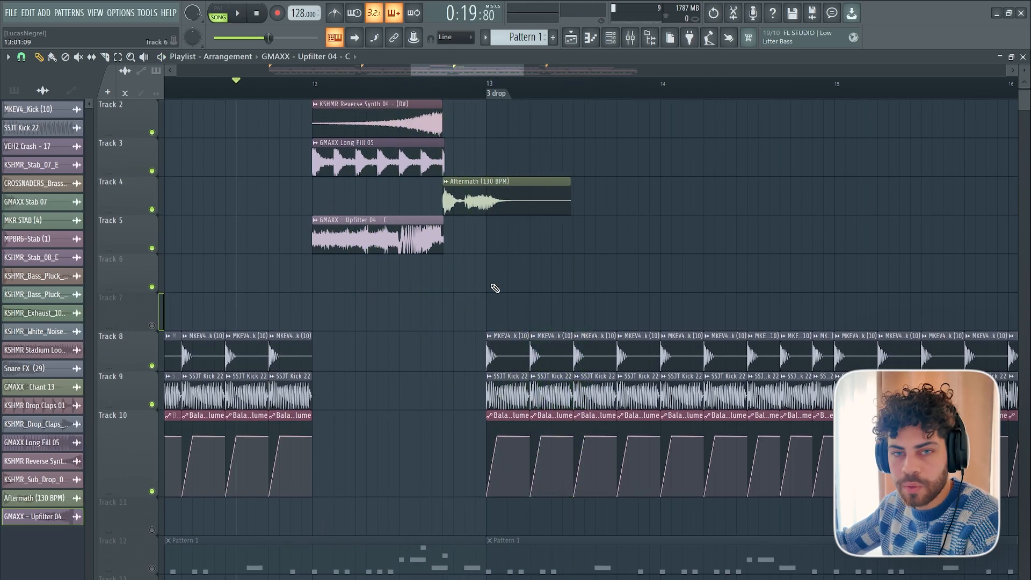
Place the Impact 02 sample on Track 6 just before the third drop, audition it soloed, and trim its long tail.
{"action": "scroll", "coordinate": [446, 87], "scroll_direction": "down", "scroll_amount": 5}
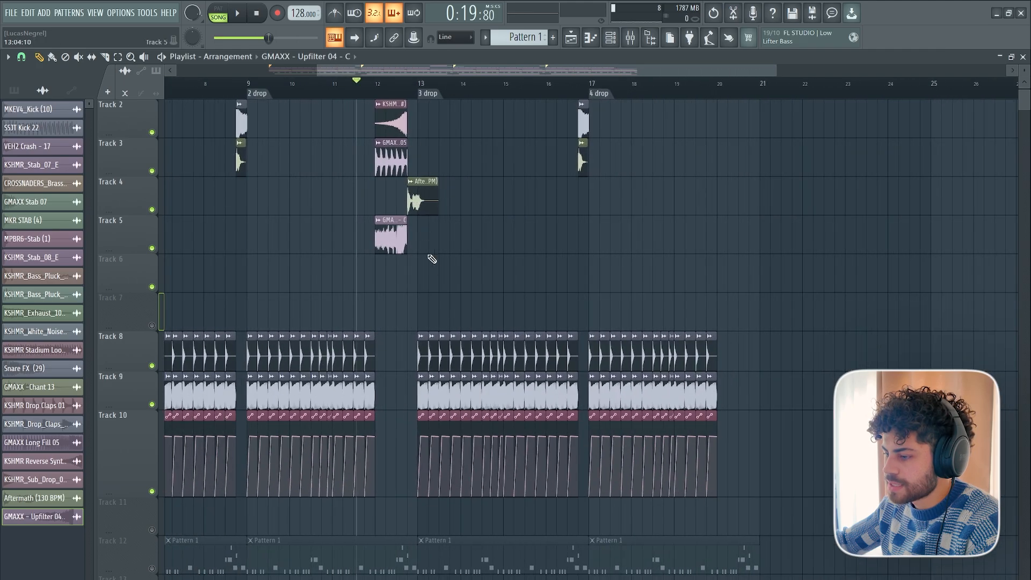
{"action": "left_click_drag", "start_coordinate": [451, 70], "coordinate": [377, 71]}
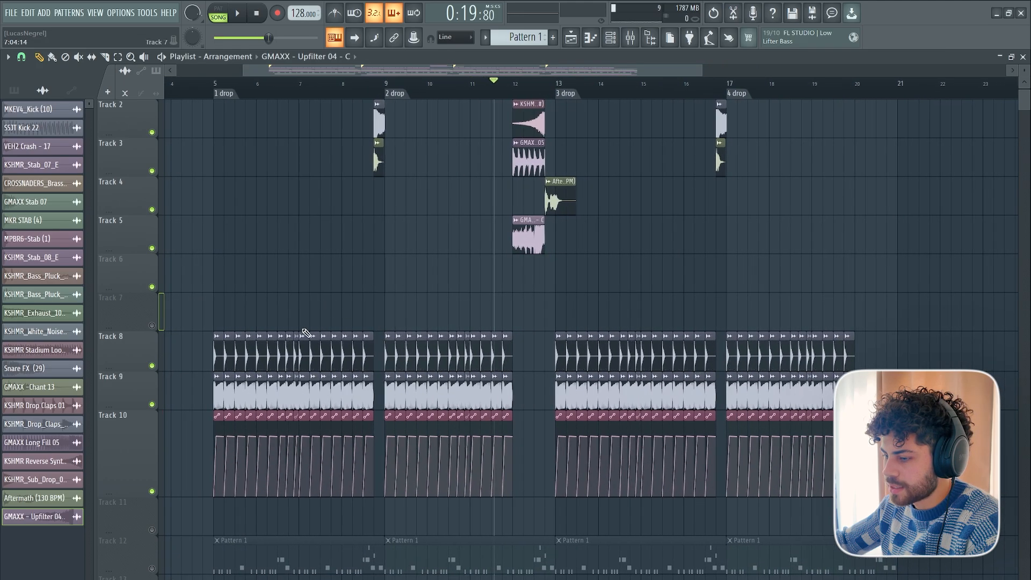
{"action": "scroll", "coordinate": [511, 93], "scroll_direction": "up", "scroll_amount": 5}
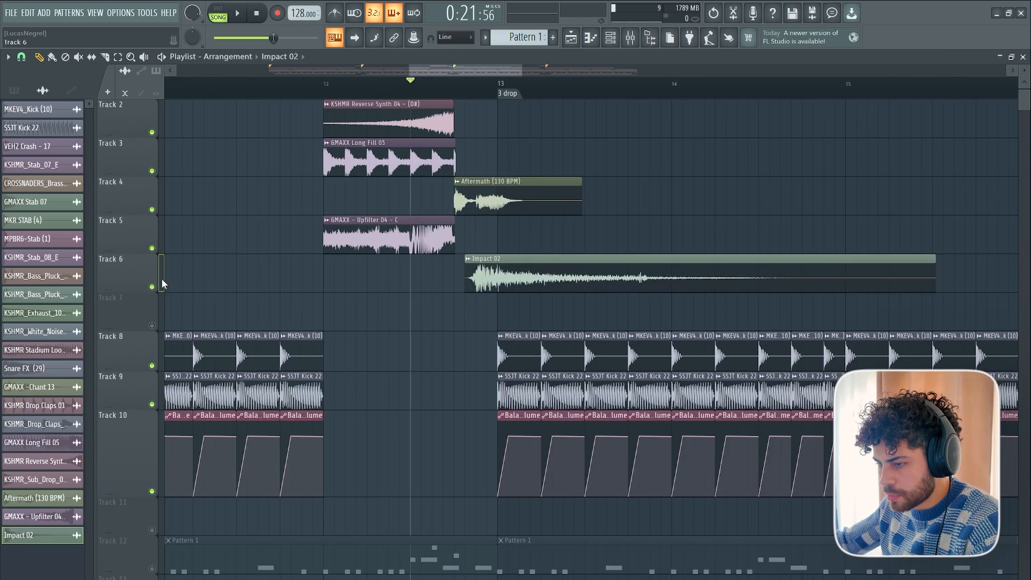
{"action": "key", "text": "space"}
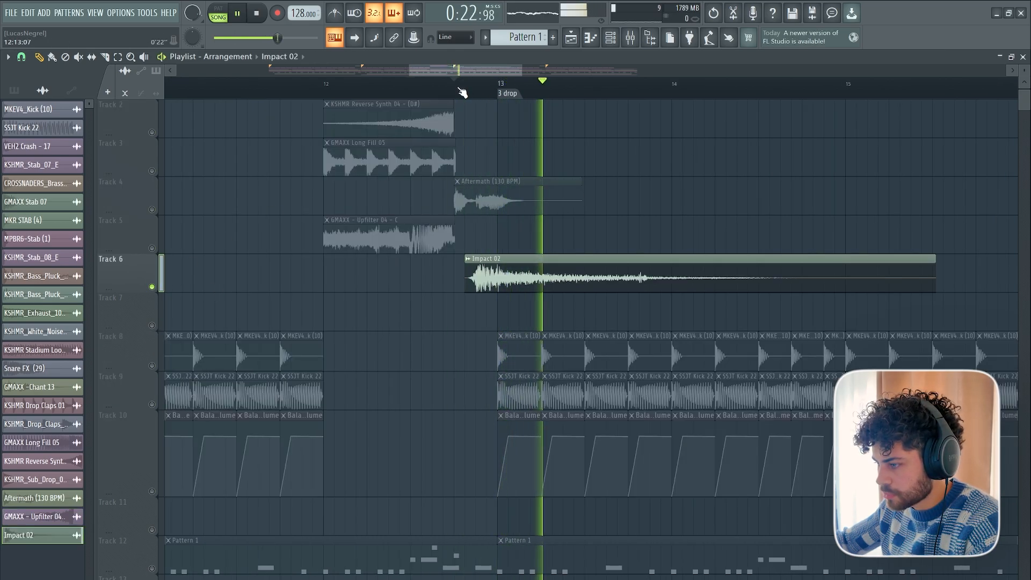
{"action": "key", "text": "space"}
{"action": "left_click_drag", "start_coordinate": [932, 256], "coordinate": [509, 264]}
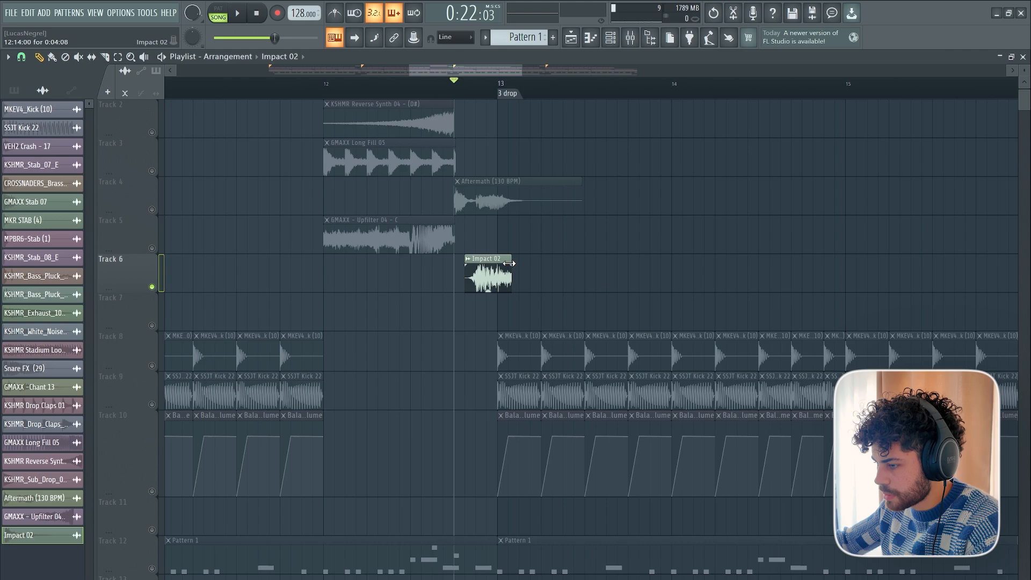
Shift the Impact 02 clip slightly later, extend it a little, and audition it with the Aftermath vocal.
{"action": "key", "text": "space"}
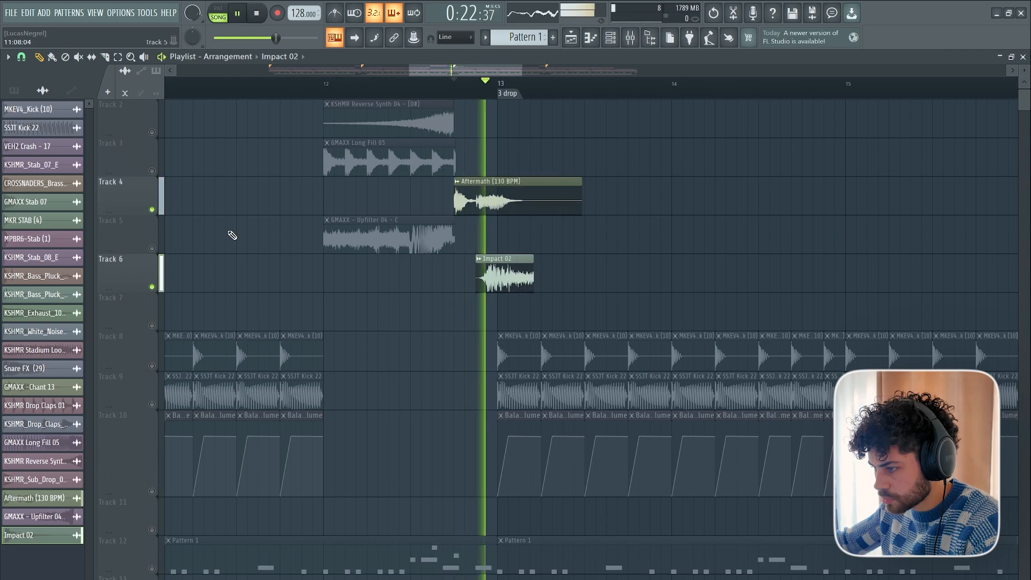
{"action": "scroll", "coordinate": [224, 230], "scroll_direction": "up", "scroll_amount": 1}
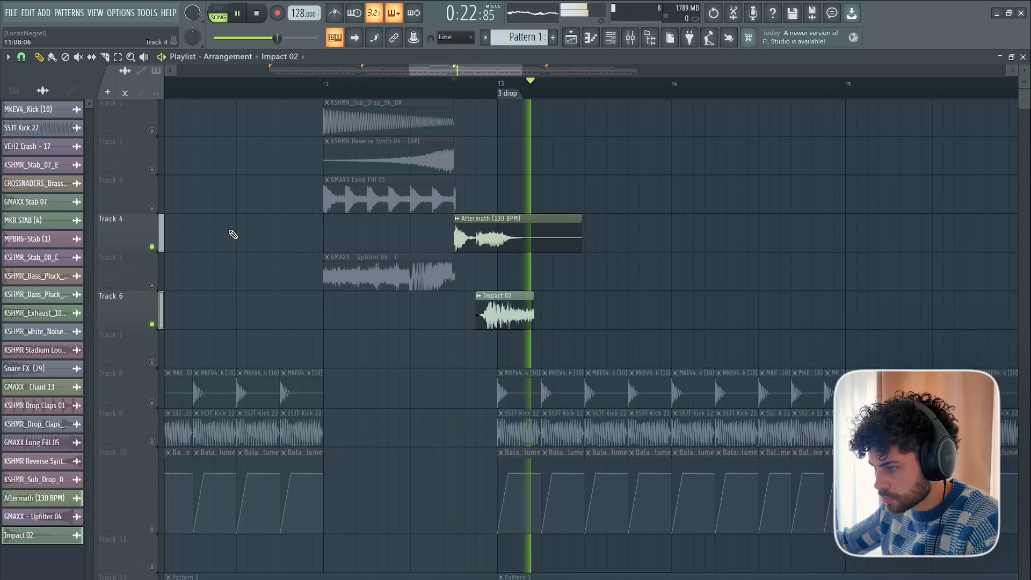
{"action": "key", "text": "space"}
Unmute the kick and volume automation on Tracks 8 to 10, and play them with the vocal and Impact 02.
{"action": "scroll", "coordinate": [160, 333], "scroll_direction": "down", "scroll_amount": 3}
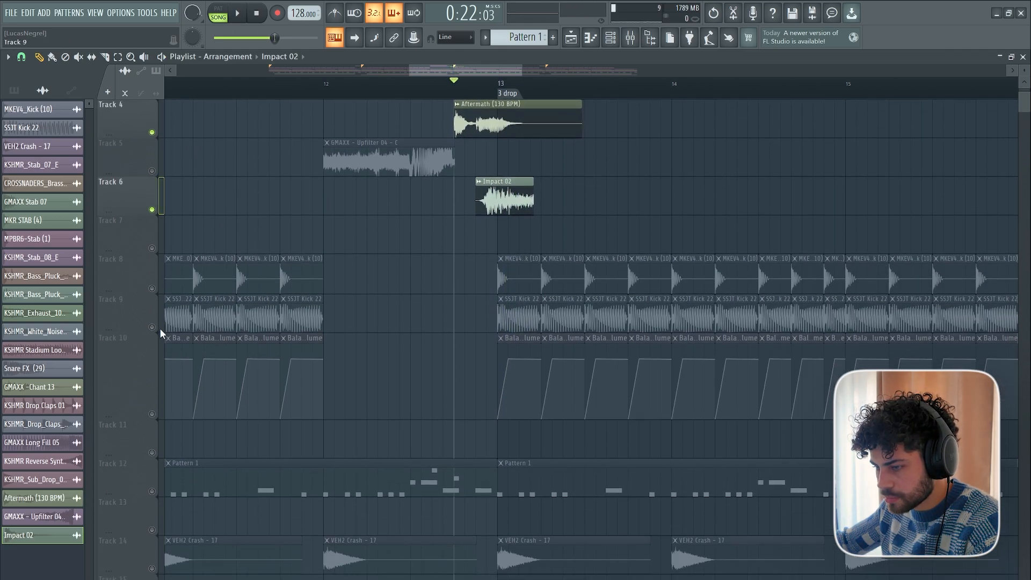
{"action": "left_click", "coordinate": [151, 413]}
{"action": "left_click", "coordinate": [152, 327]}
{"action": "left_click", "coordinate": [152, 288]}
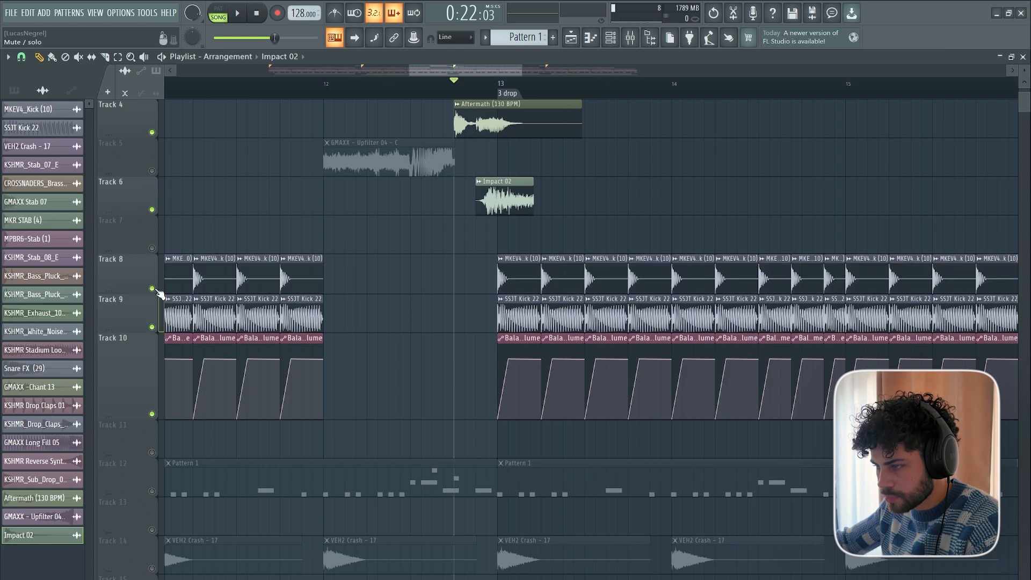
{"action": "key", "text": "space"}
{"action": "key", "text": "space"}
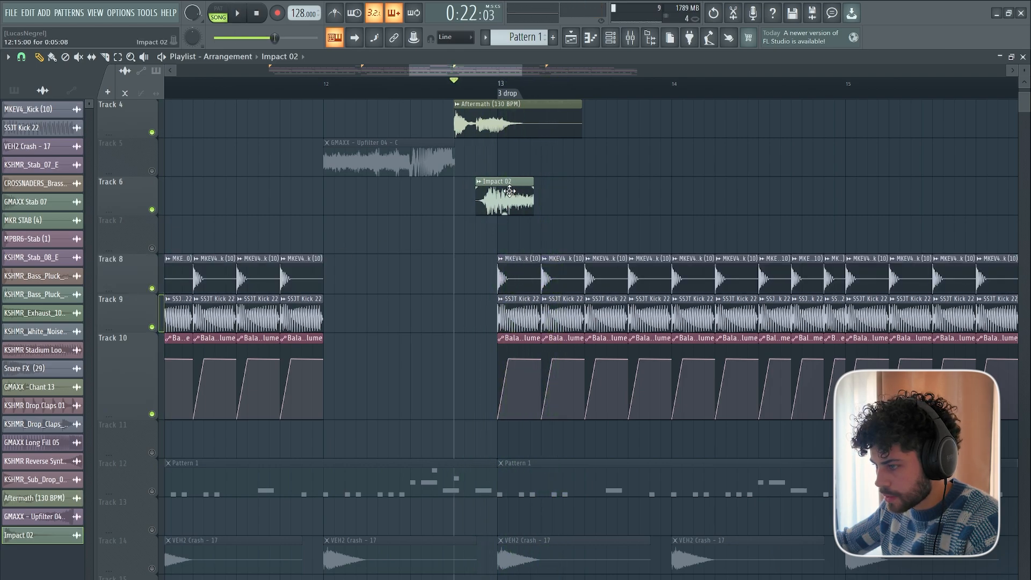
Try starting the Impact 02 clip one step earlier, audition it, and undo the move.
{"action": "key", "text": "space"}
{"action": "key", "text": "space"}
{"action": "left_click_drag", "start_coordinate": [518, 205], "coordinate": [509, 205]}
Add a fade-in and fade-out to the Impact 02 clip, lengthen its tail past bar 13, and audition the result.
{"action": "key", "text": "space"}
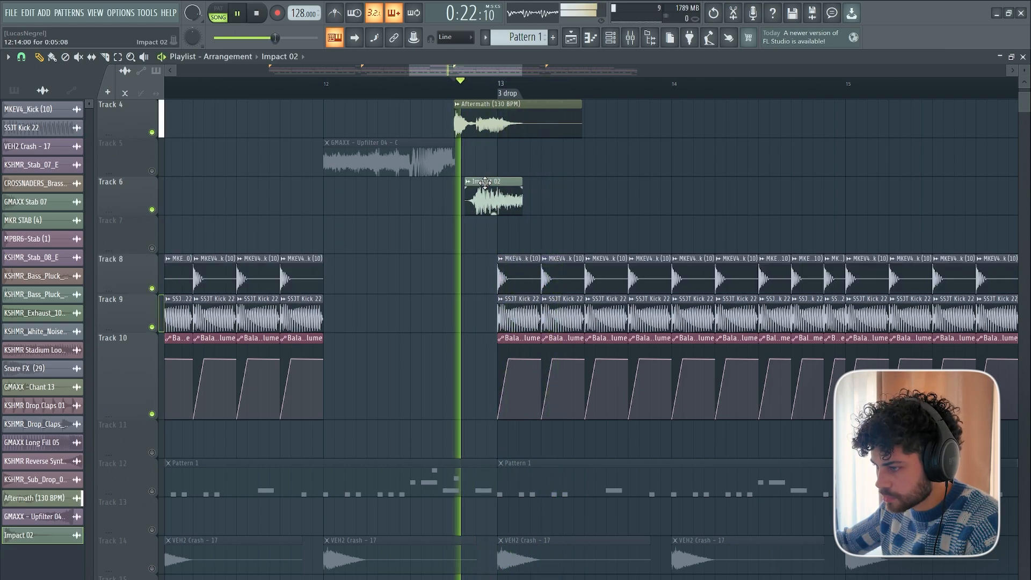
{"action": "key", "text": "space"}
{"action": "key", "text": "ctrl+z"}
{"action": "key", "text": "space"}
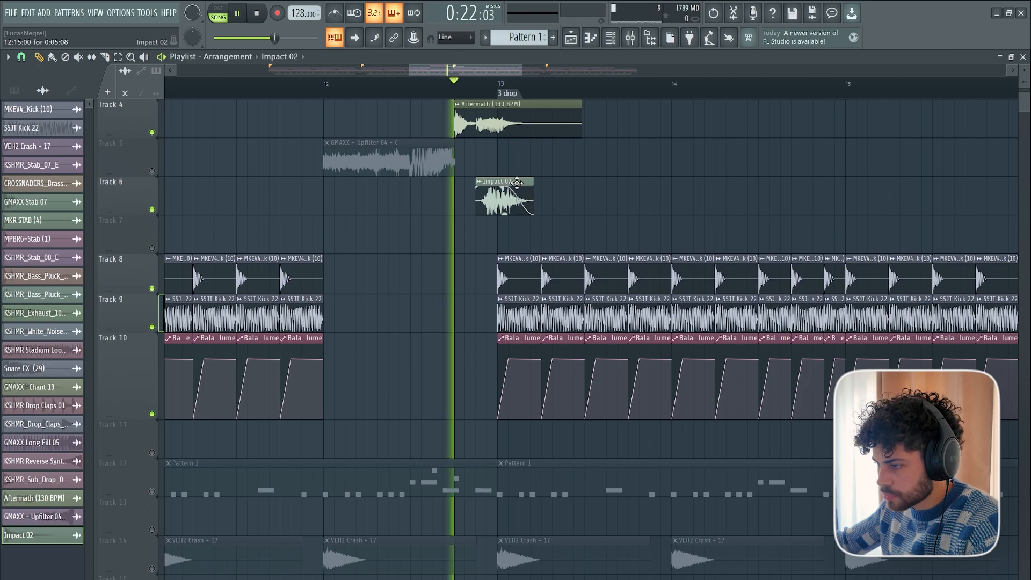
{"action": "key", "text": "space"}
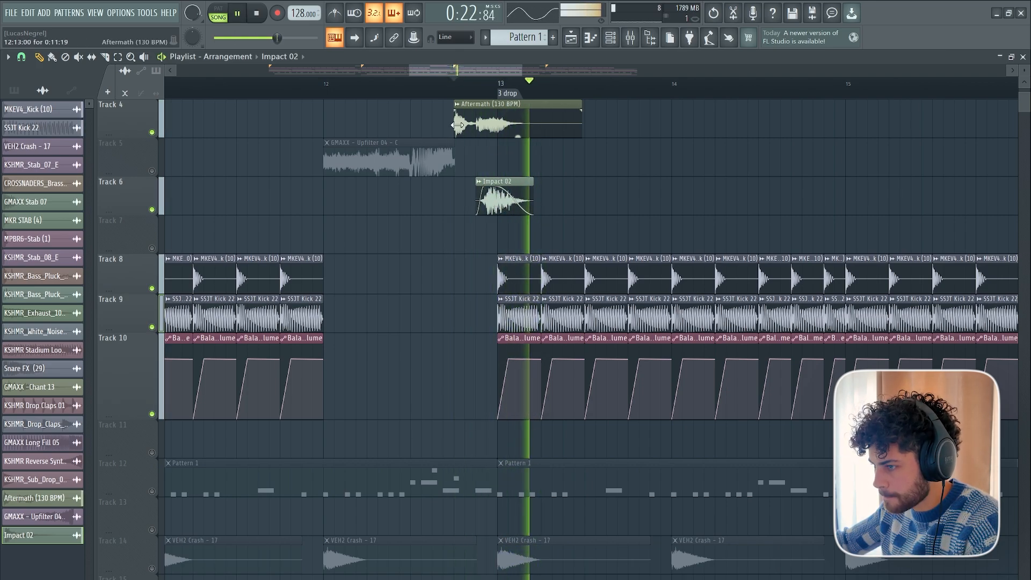
{"action": "key", "text": "space"}
{"action": "scroll", "coordinate": [512, 273], "scroll_direction": "up", "scroll_amount": 3}
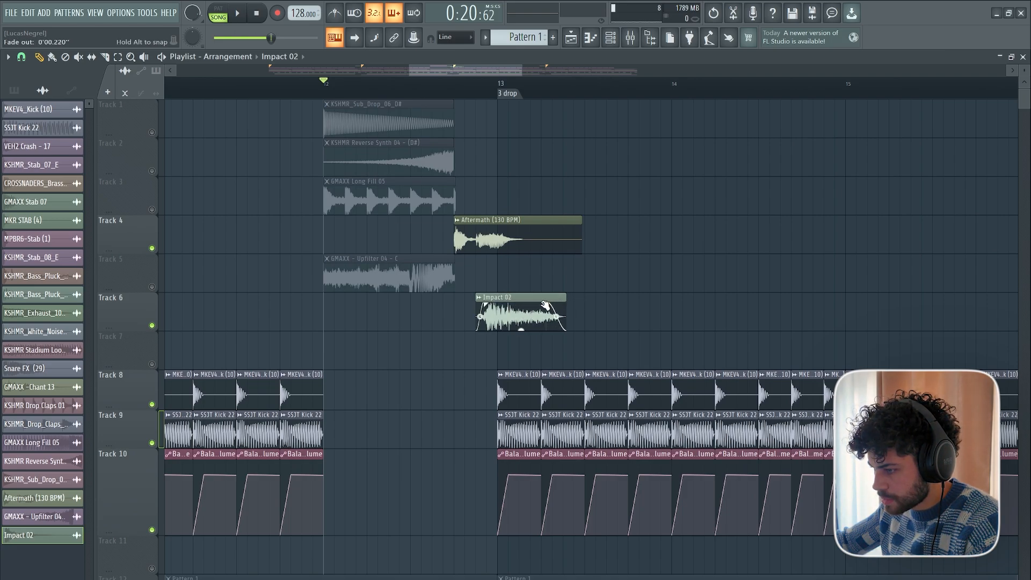
{"action": "key", "text": "space"}
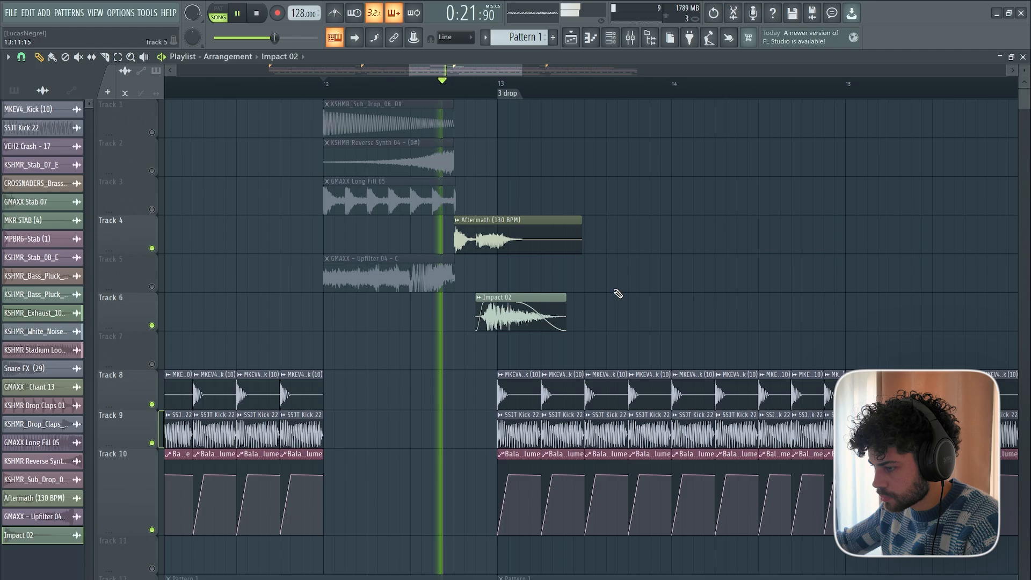
{"action": "key", "text": "space"}
Unmute Tracks 1 to 3 and Track 5, and set the playback start near bar 11.
{"action": "scroll", "coordinate": [531, 96], "scroll_direction": "down", "scroll_amount": 2}
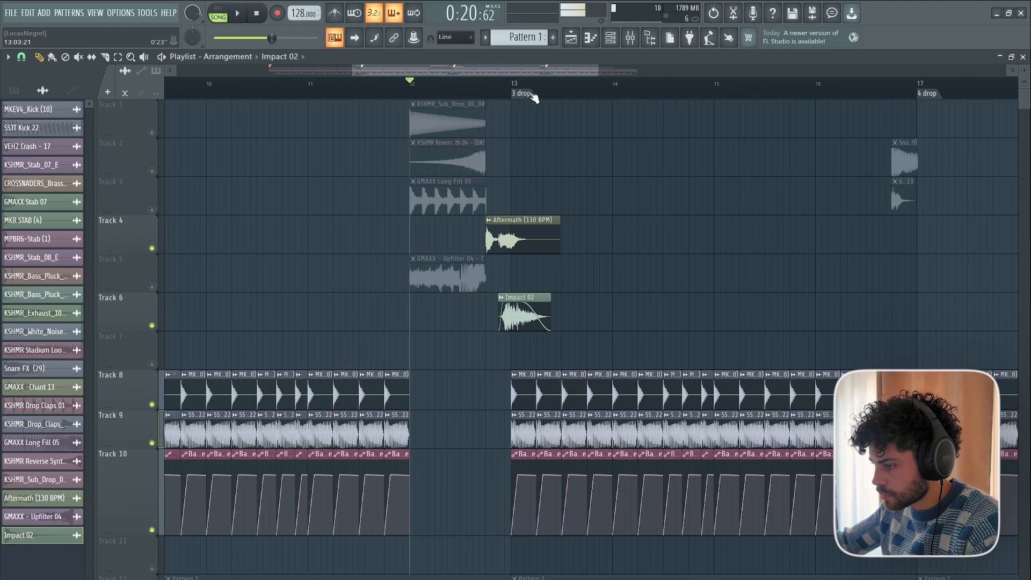
{"action": "scroll", "coordinate": [533, 97], "scroll_direction": "up", "scroll_amount": 2}
{"action": "scroll", "coordinate": [550, 293], "scroll_direction": "down", "scroll_amount": 10}
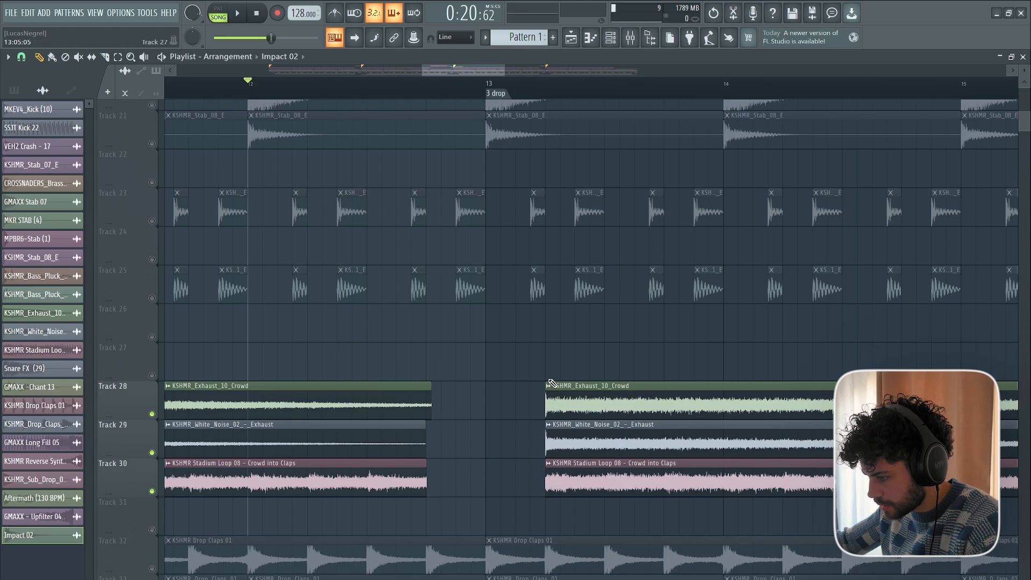
{"action": "scroll", "coordinate": [552, 383], "scroll_direction": "up", "scroll_amount": 10}
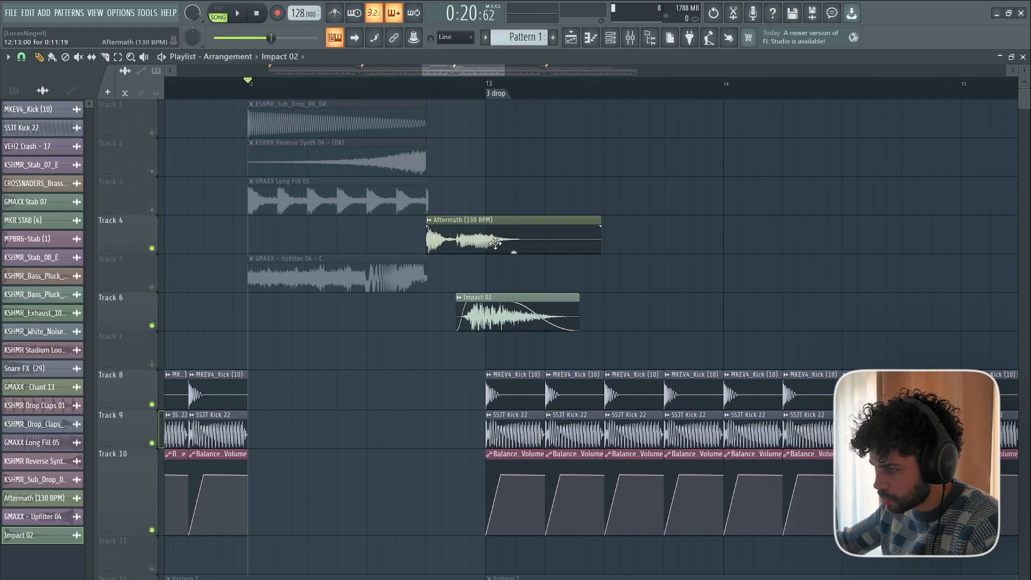
{"action": "scroll", "coordinate": [497, 92], "scroll_direction": "down", "scroll_amount": 4}
{"action": "left_click", "coordinate": [359, 86]}
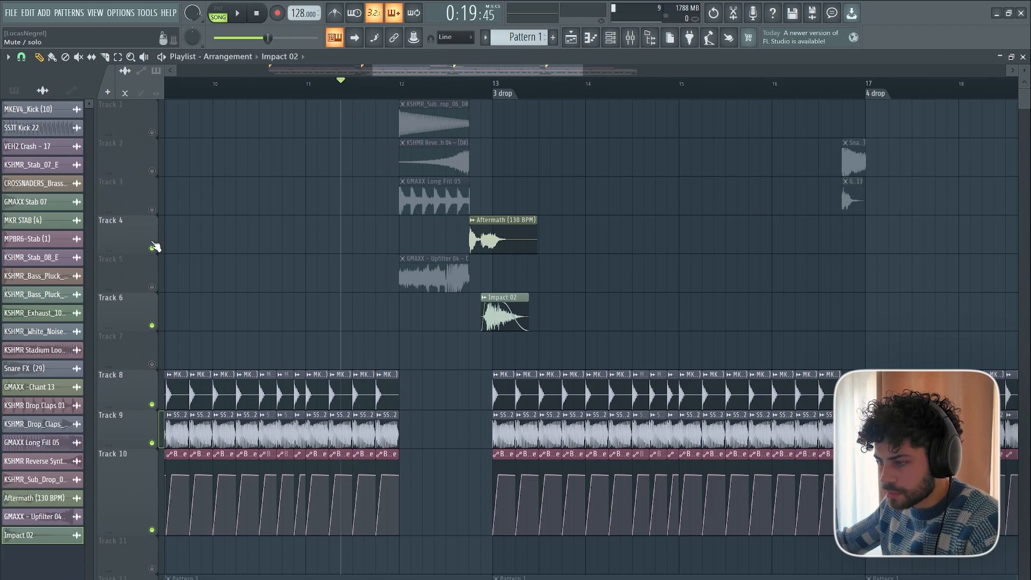
{"action": "left_click", "coordinate": [151, 209]}
{"action": "left_click", "coordinate": [152, 171]}
{"action": "left_click", "coordinate": [152, 132]}
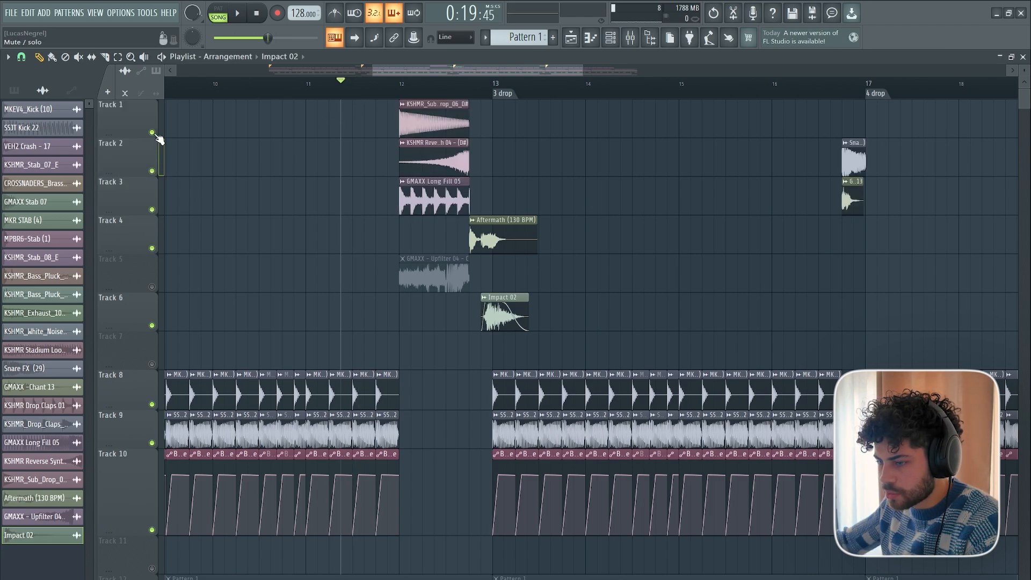
{"action": "left_click", "coordinate": [153, 287]}
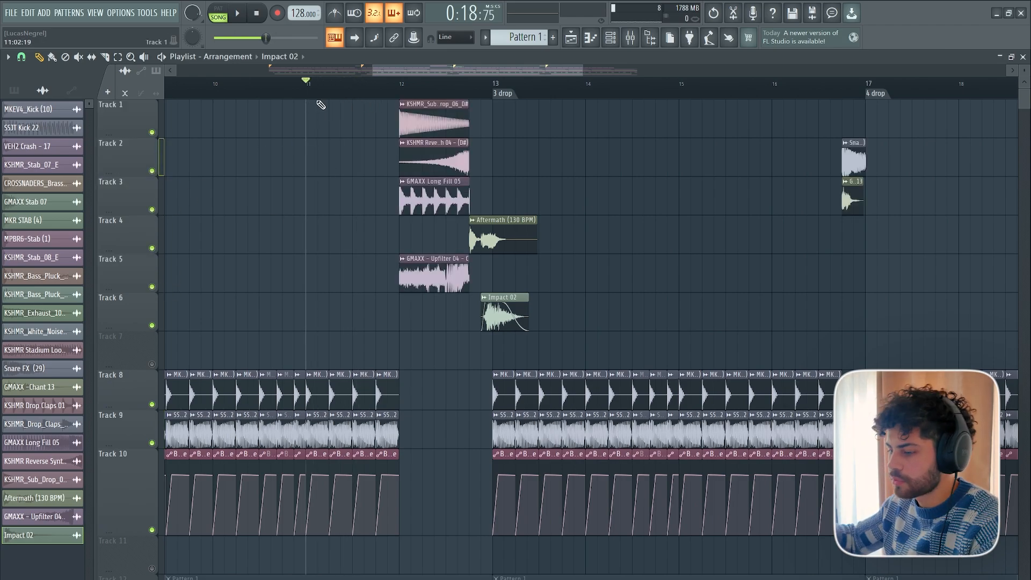
Play the complete transition with Impact 02 from bar 11 into the third drop.
{"action": "key", "text": "space"}
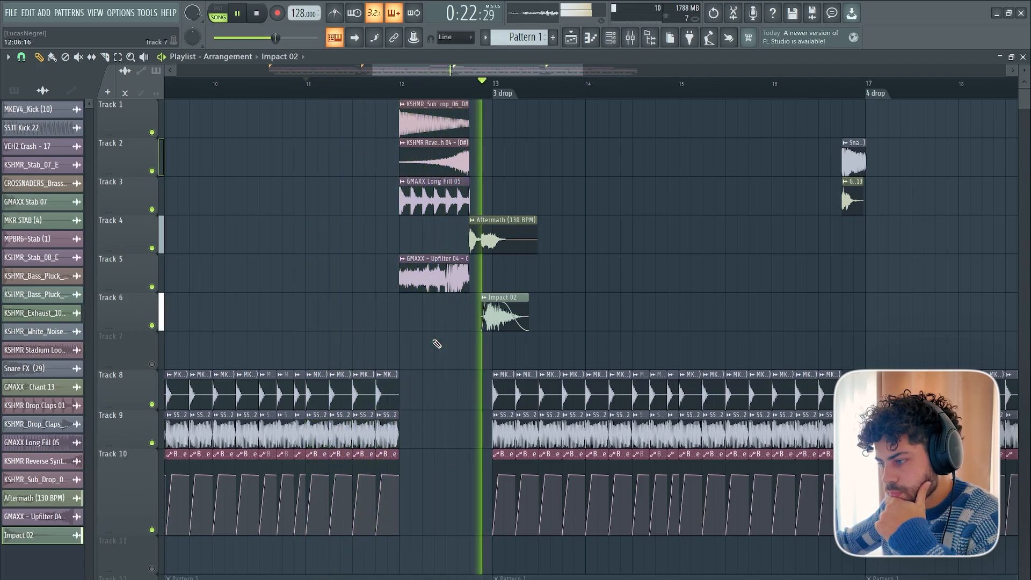
{"action": "scroll", "coordinate": [518, 116], "scroll_direction": "down", "scroll_amount": 5}
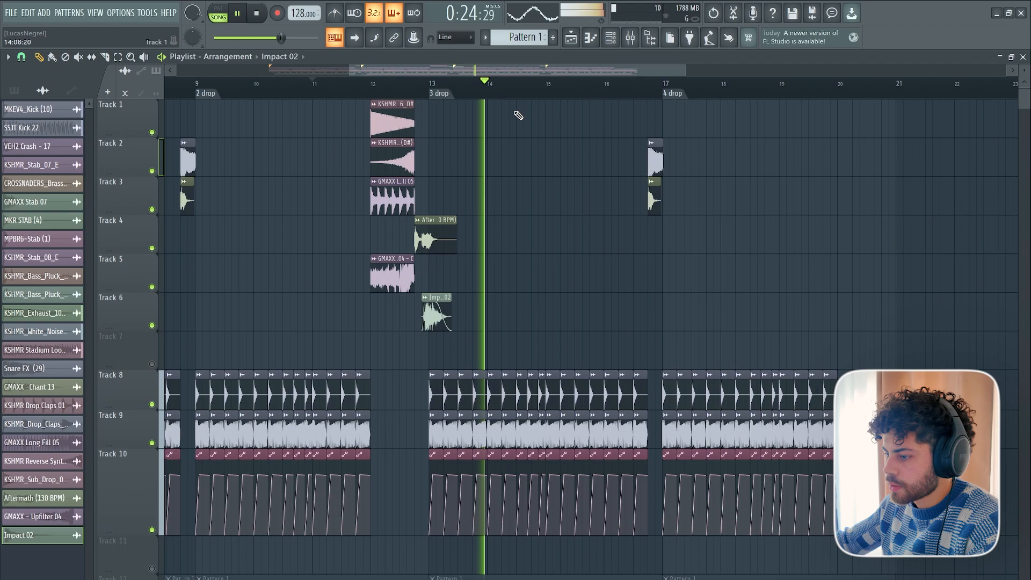
{"action": "key", "text": "space"}
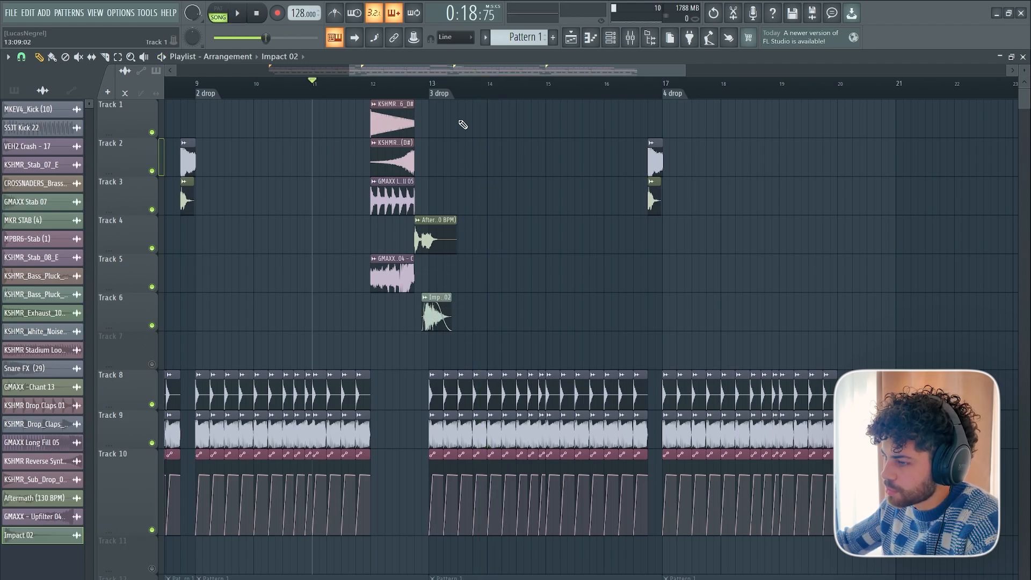
Copy the KSHMR sub drop and reverse synth clips from bar 12 to bar 20, at the end of the fourth drop.
{"action": "scroll", "coordinate": [462, 125], "scroll_direction": "down", "scroll_amount": 3}
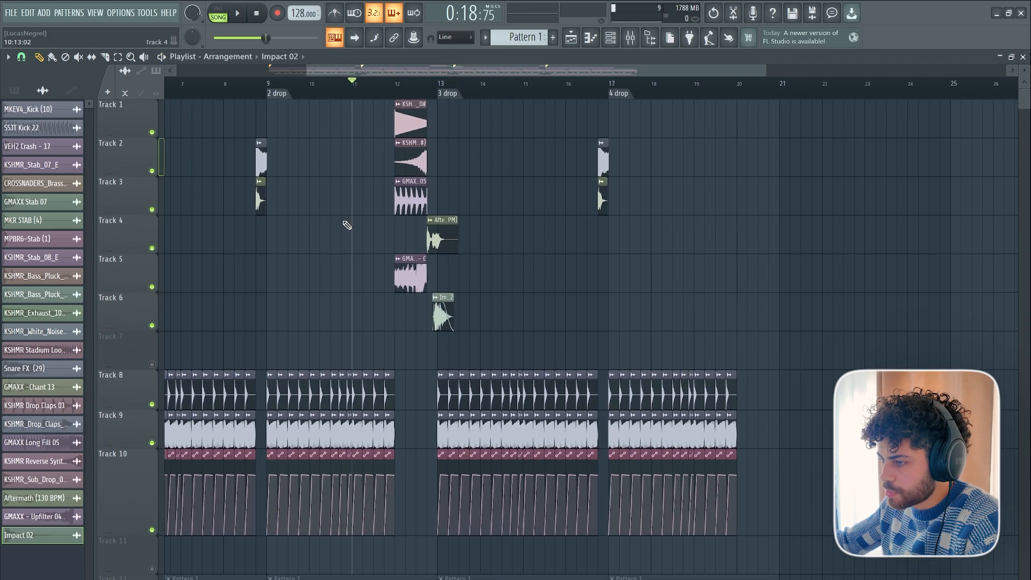
{"action": "scroll", "coordinate": [437, 78], "scroll_direction": "right", "scroll_amount": 2}
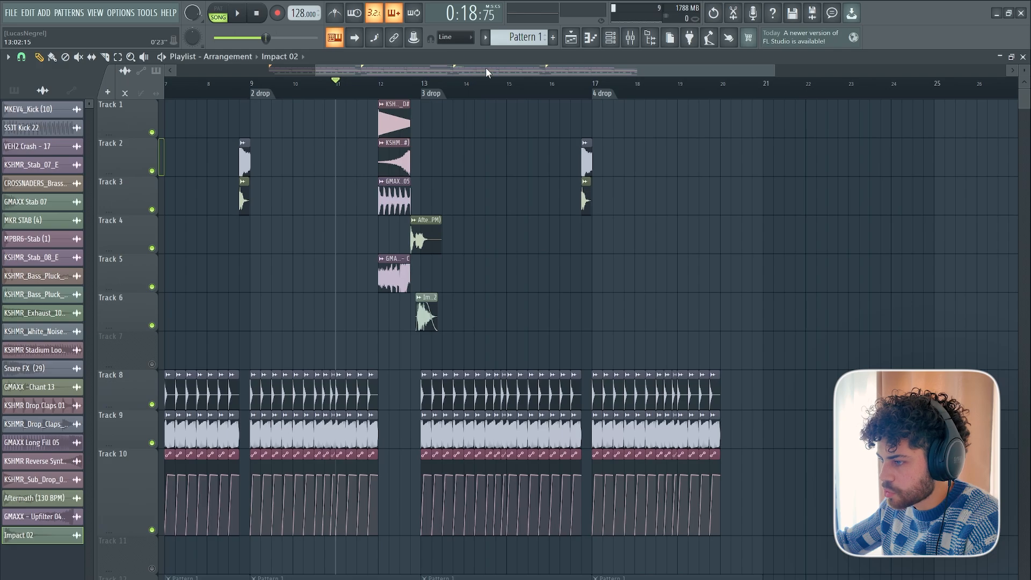
{"action": "left_click_drag", "start_coordinate": [485, 67], "coordinate": [584, 74]}
{"action": "scroll", "coordinate": [574, 95], "scroll_direction": "up", "scroll_amount": 4}
{"action": "scroll", "coordinate": [575, 95], "scroll_direction": "down", "scroll_amount": 6}
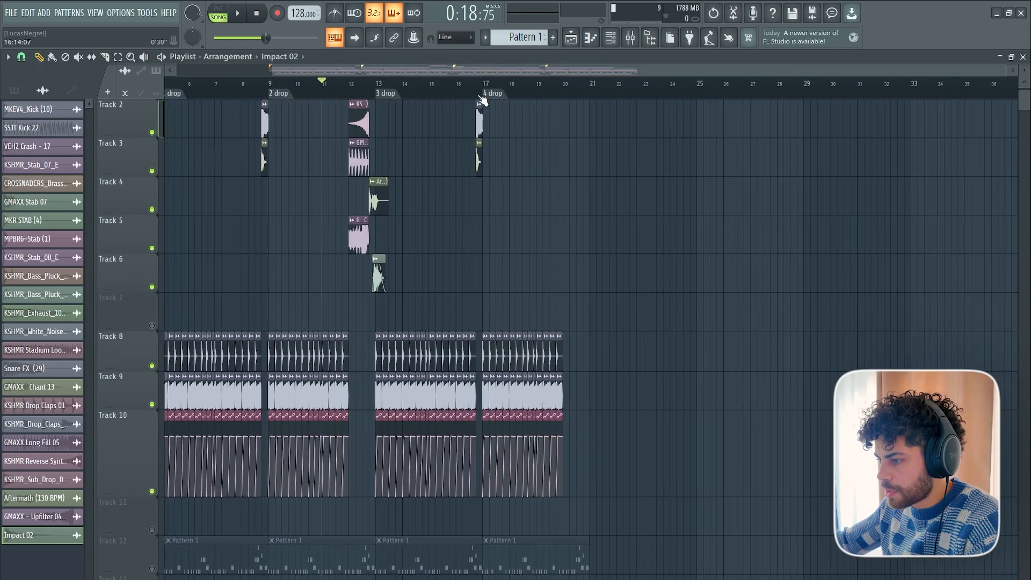
{"action": "scroll", "coordinate": [387, 199], "scroll_direction": "up", "scroll_amount": 1}
{"action": "left_click_drag", "start_coordinate": [342, 127], "coordinate": [371, 158]}
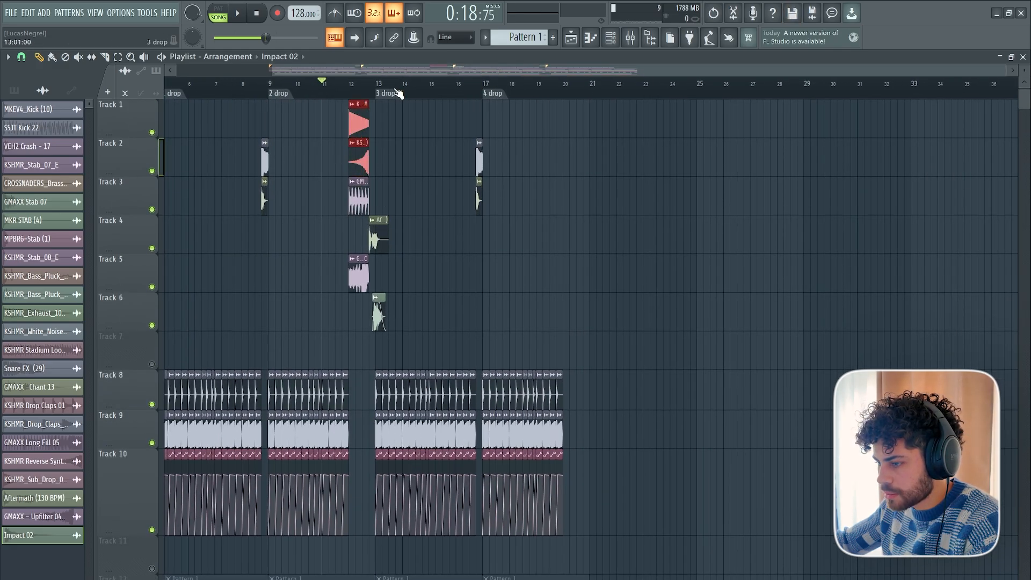
{"action": "scroll", "coordinate": [399, 94], "scroll_direction": "up", "scroll_amount": 4}
{"action": "left_click_drag", "start_coordinate": [777, 82], "coordinate": [768, 83]}
{"action": "key", "text": "ctrl+v"}
Play the end of the fourth drop into the pasted sub drop and reverse synth.
{"action": "left_click", "coordinate": [740, 83]}
{"action": "key", "text": "space"}
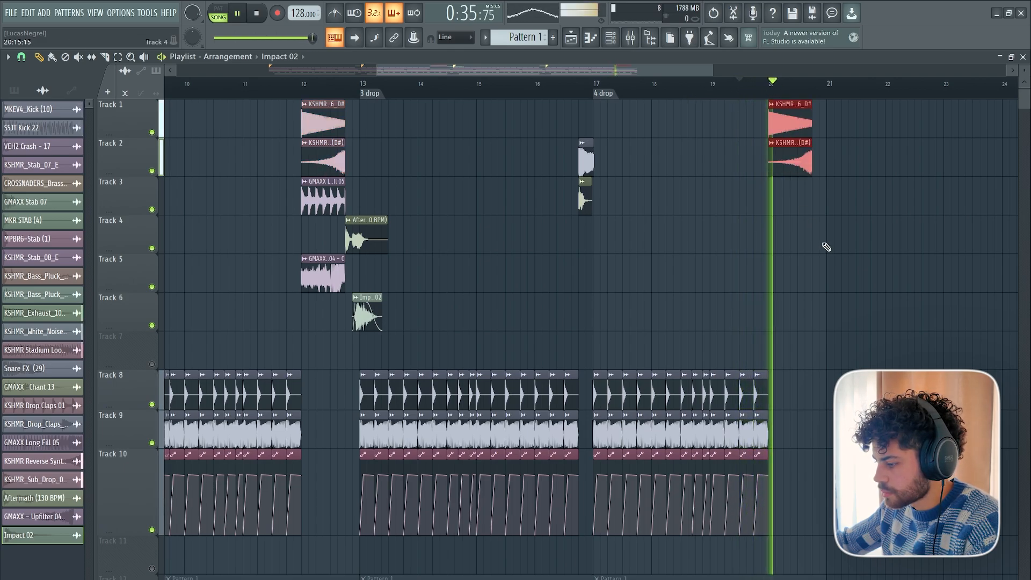
{"action": "key", "text": "space"}
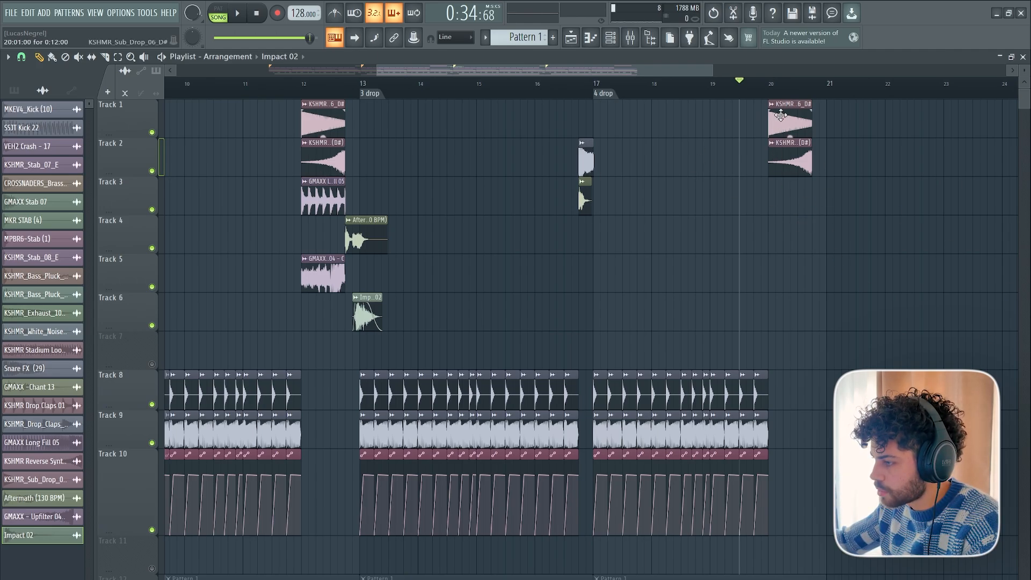
Play the transition clips from bar 12 up to the start of the third drop.
{"action": "scroll", "coordinate": [781, 102], "scroll_direction": "down", "scroll_amount": 3}
{"action": "scroll", "coordinate": [782, 98], "scroll_direction": "up", "scroll_amount": 2}
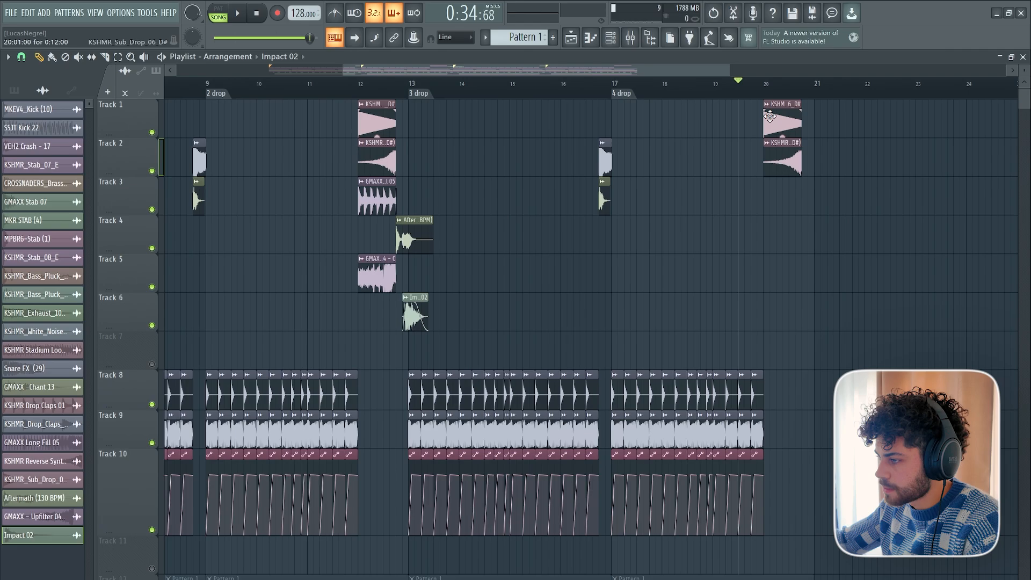
{"action": "scroll", "coordinate": [770, 116], "scroll_direction": "down", "scroll_amount": 2}
{"action": "scroll", "coordinate": [768, 162], "scroll_direction": "down", "scroll_amount": 7}
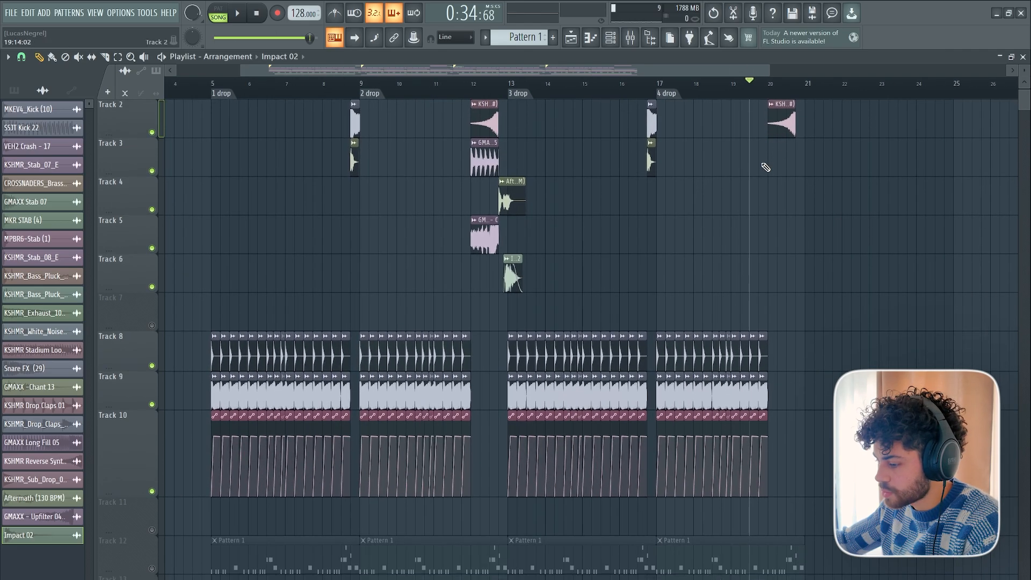
{"action": "scroll", "coordinate": [511, 189], "scroll_direction": "down", "scroll_amount": 1}
{"action": "scroll", "coordinate": [513, 186], "scroll_direction": "up", "scroll_amount": 3}
{"action": "scroll", "coordinate": [548, 96], "scroll_direction": "up", "scroll_amount": 2}
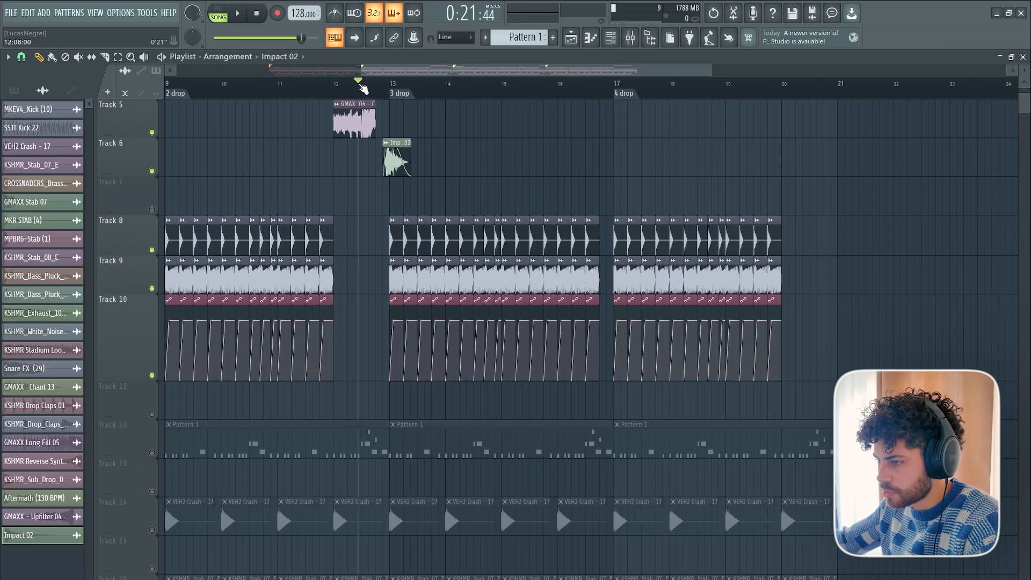
{"action": "left_click_drag", "start_coordinate": [360, 85], "coordinate": [337, 85]}
{"action": "key", "text": "space"}
{"action": "scroll", "coordinate": [444, 172], "scroll_direction": "up", "scroll_amount": 4}
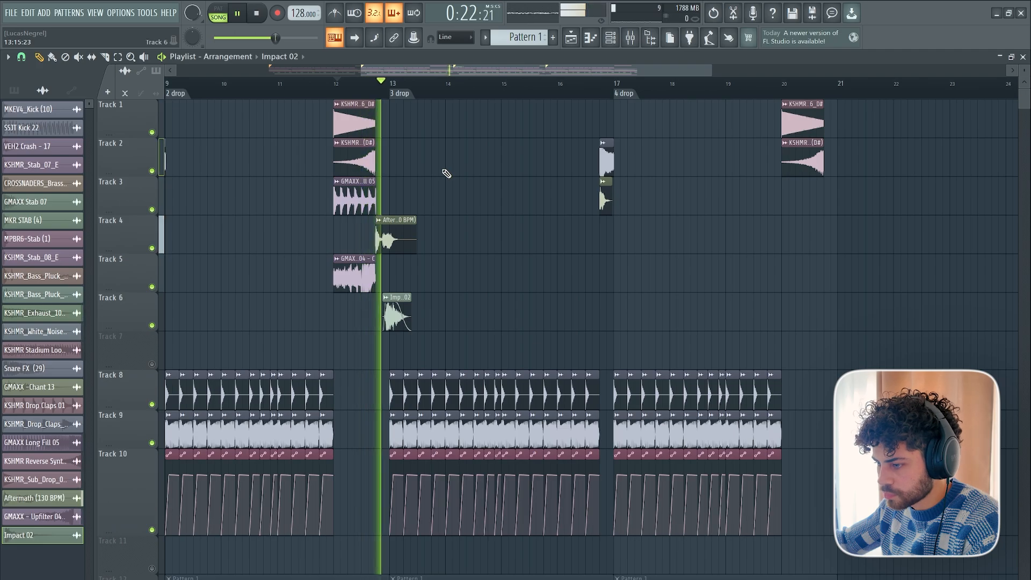
{"action": "key", "text": "space"}
Check the existing Serum channels, create a new empty Pattern 2 and place it at bar 13 on Track 11.
{"action": "scroll", "coordinate": [444, 172], "scroll_direction": "down", "scroll_amount": 7}
{"action": "scroll", "coordinate": [396, 159], "scroll_direction": "up", "scroll_amount": 6}
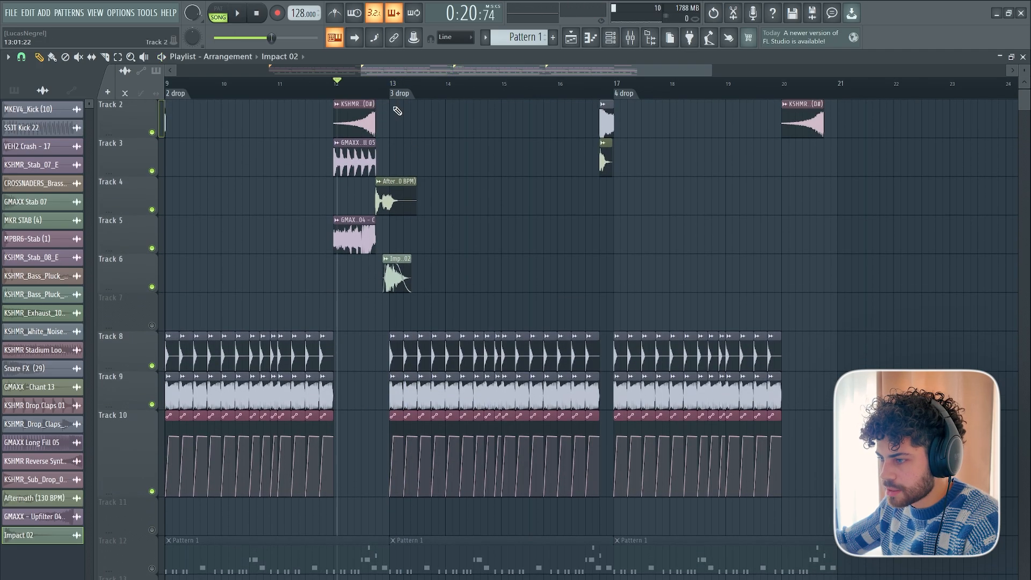
{"action": "scroll", "coordinate": [402, 76], "scroll_direction": "down", "scroll_amount": 4}
{"action": "scroll", "coordinate": [283, 347], "scroll_direction": "down", "scroll_amount": 5}
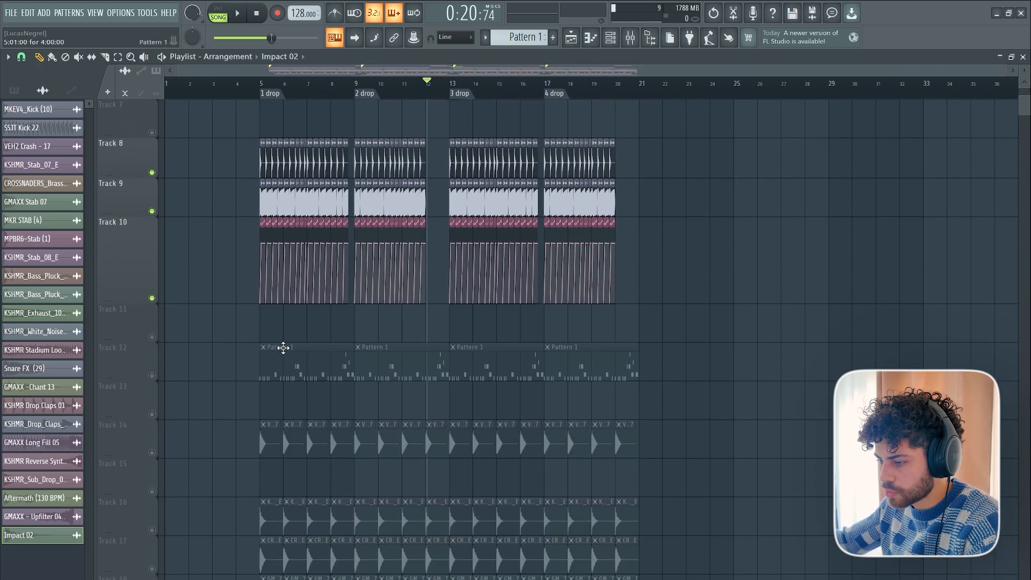
{"action": "left_click", "coordinate": [614, 43]}
{"action": "scroll", "coordinate": [560, 224], "scroll_direction": "down", "scroll_amount": 2}
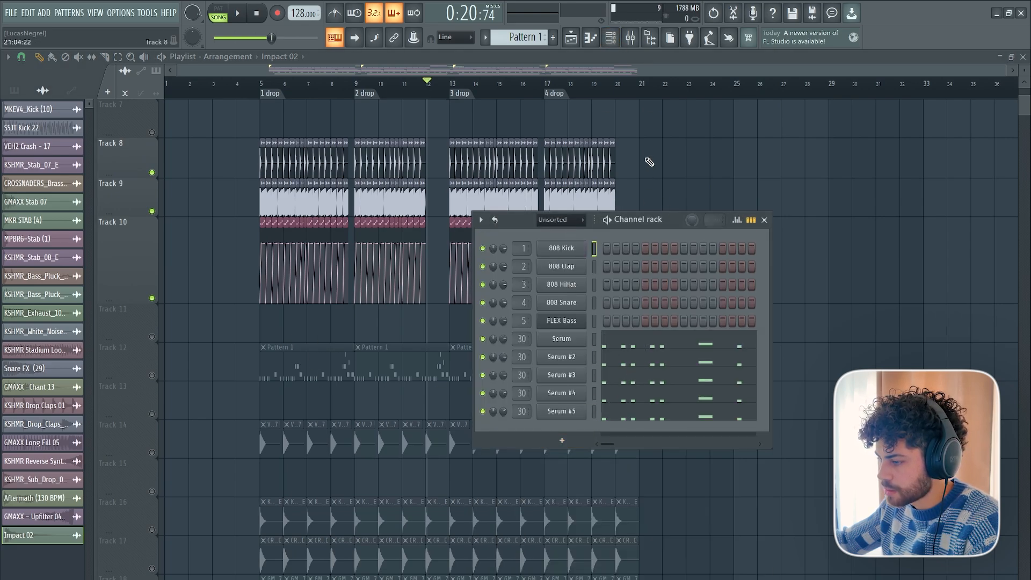
{"action": "key", "text": "F6"}
{"action": "scroll", "coordinate": [564, 86], "scroll_direction": "up", "scroll_amount": 4}
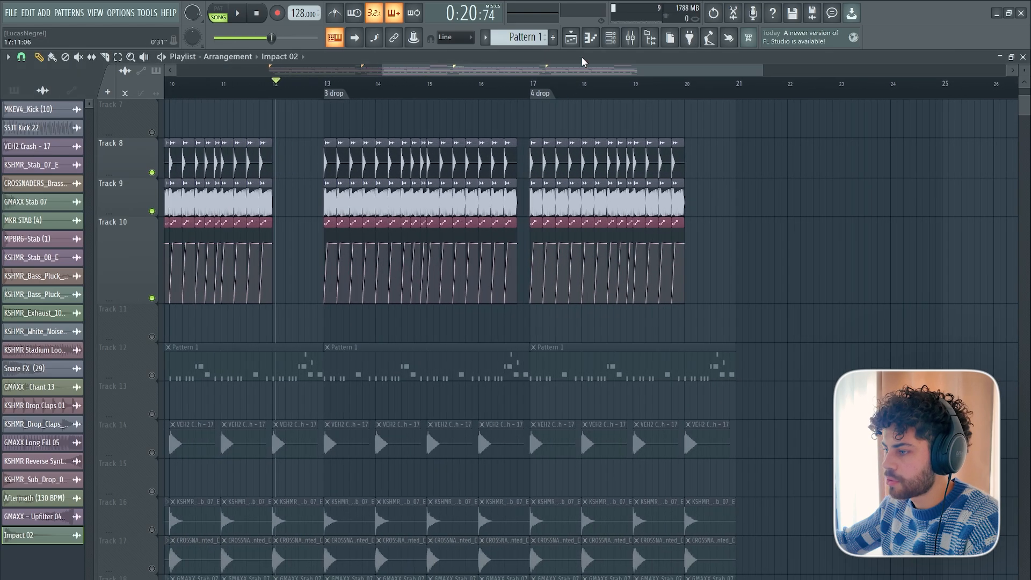
{"action": "left_click", "coordinate": [555, 39]}
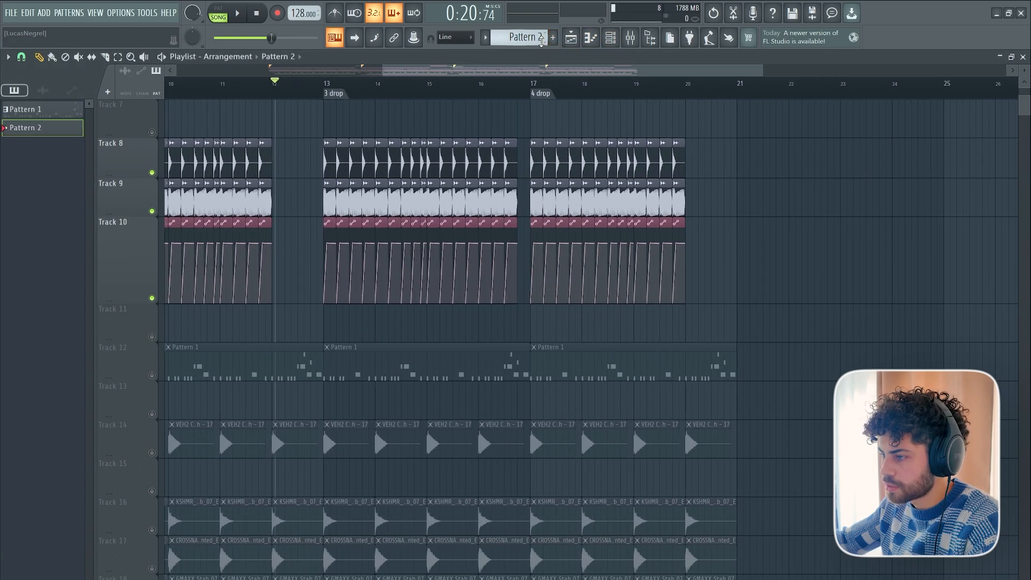
Insert a playlist track above the Pattern 2 clip and unmute Tracks 12 and 13.
{"action": "right_click", "coordinate": [130, 314]}
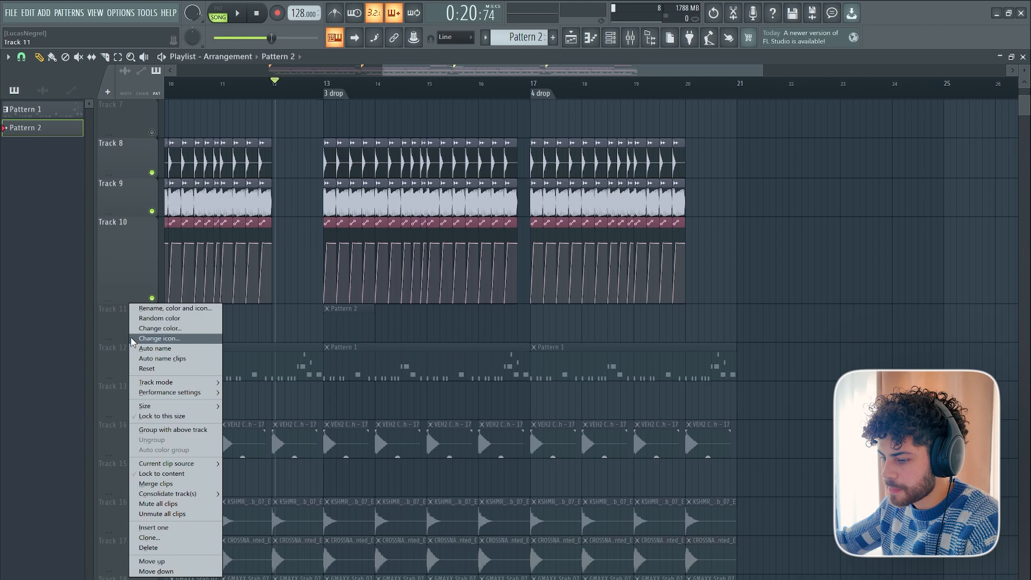
{"action": "left_click", "coordinate": [156, 528]}
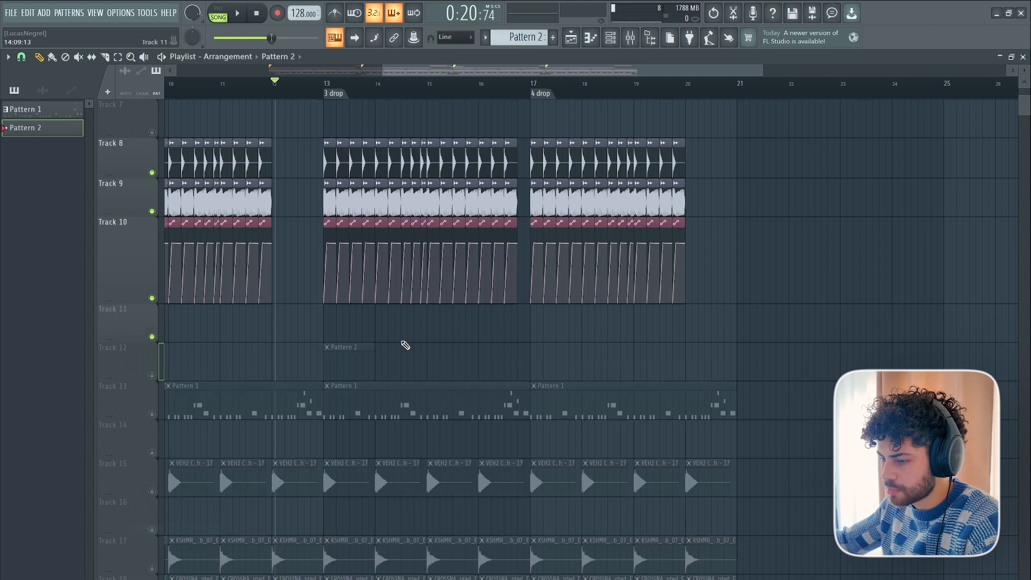
{"action": "left_click", "coordinate": [152, 376]}
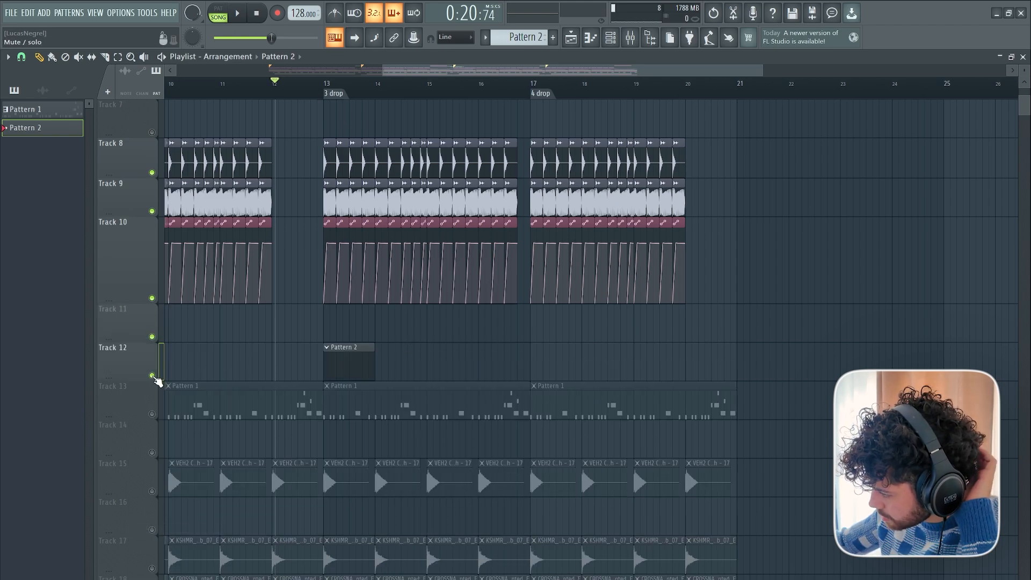
{"action": "left_click", "coordinate": [152, 414]}
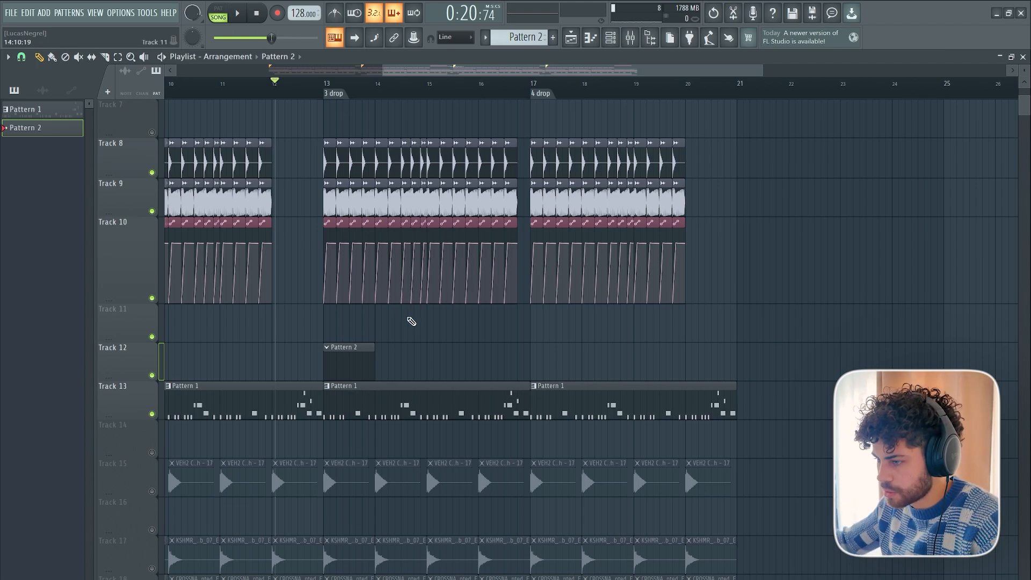
Open the channel rack for Pattern 2 and move it clear of the clips at the start of the third drop.
{"action": "scroll", "coordinate": [477, 371], "scroll_direction": "up", "scroll_amount": 5}
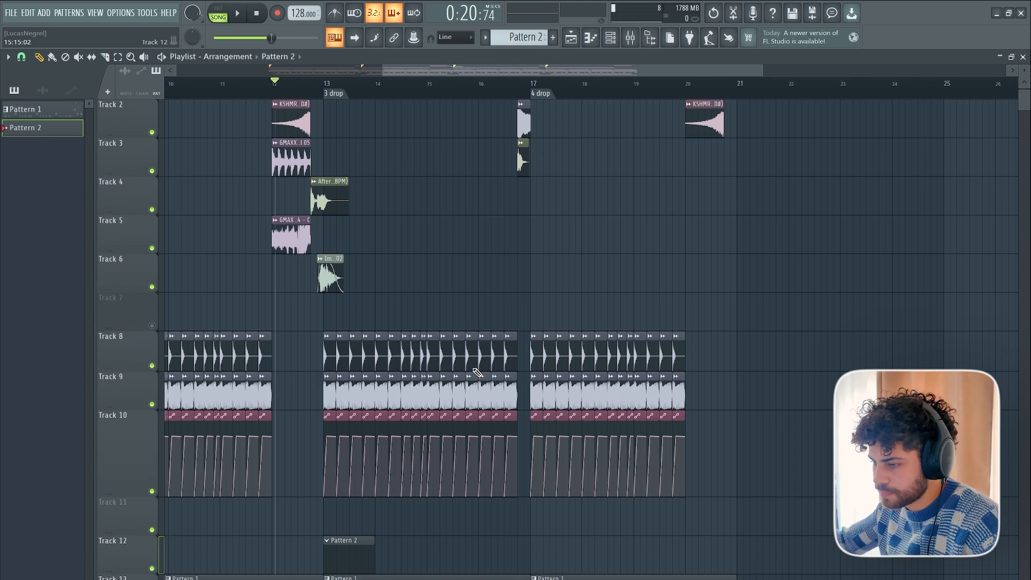
{"action": "scroll", "coordinate": [477, 371], "scroll_direction": "down", "scroll_amount": 4}
{"action": "left_click", "coordinate": [610, 38]}
{"action": "scroll", "coordinate": [511, 35], "scroll_direction": "down", "scroll_amount": 1}
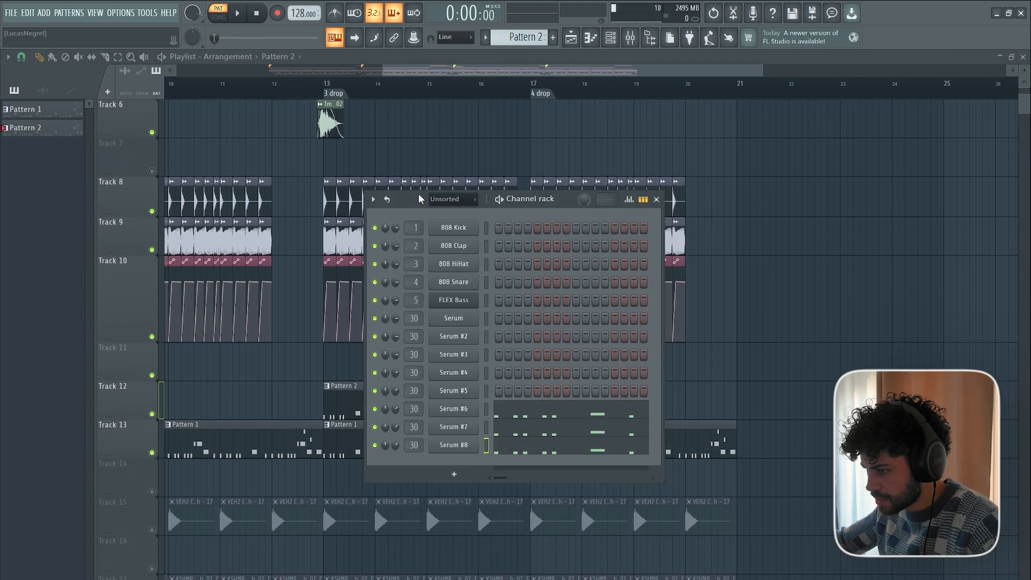
{"action": "left_click_drag", "start_coordinate": [418, 193], "coordinate": [352, 178]}
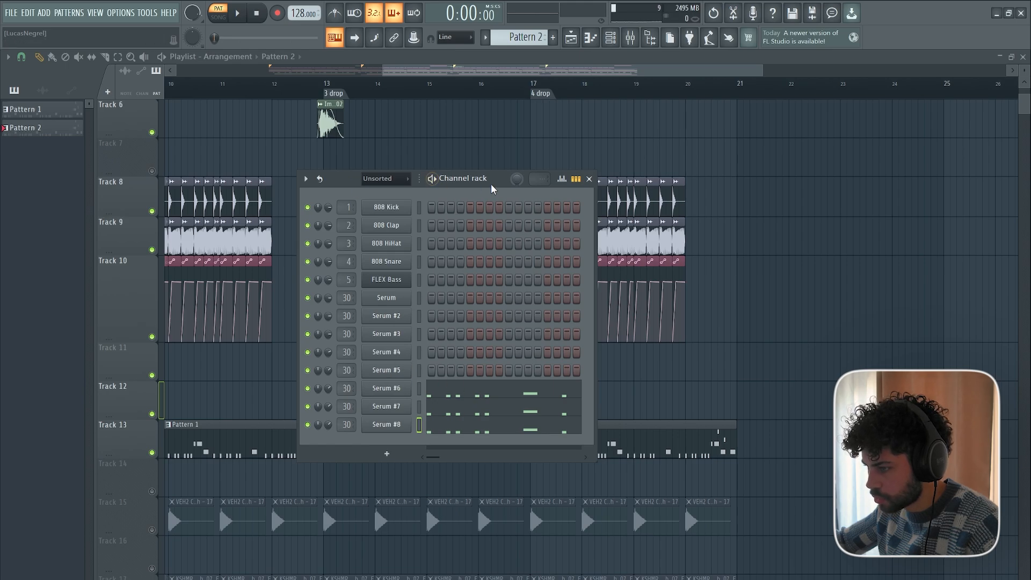
{"action": "left_click_drag", "start_coordinate": [490, 183], "coordinate": [643, 188]}
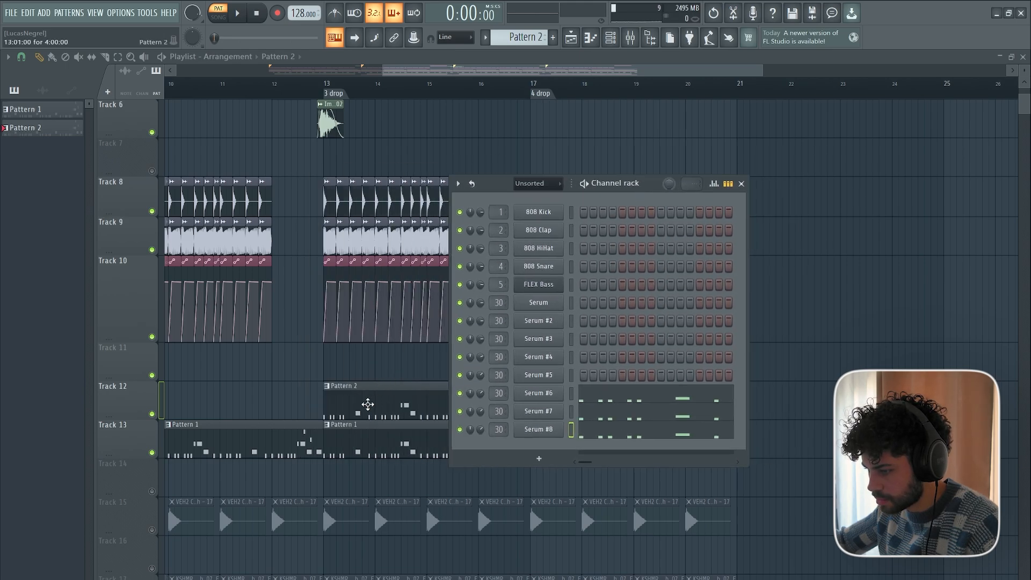
Audition Pattern 2 and examine the riff notes of Serum #6 and Serum #8 in the piano roll.
{"action": "left_click", "coordinate": [586, 188]}
{"action": "key", "text": "space"}
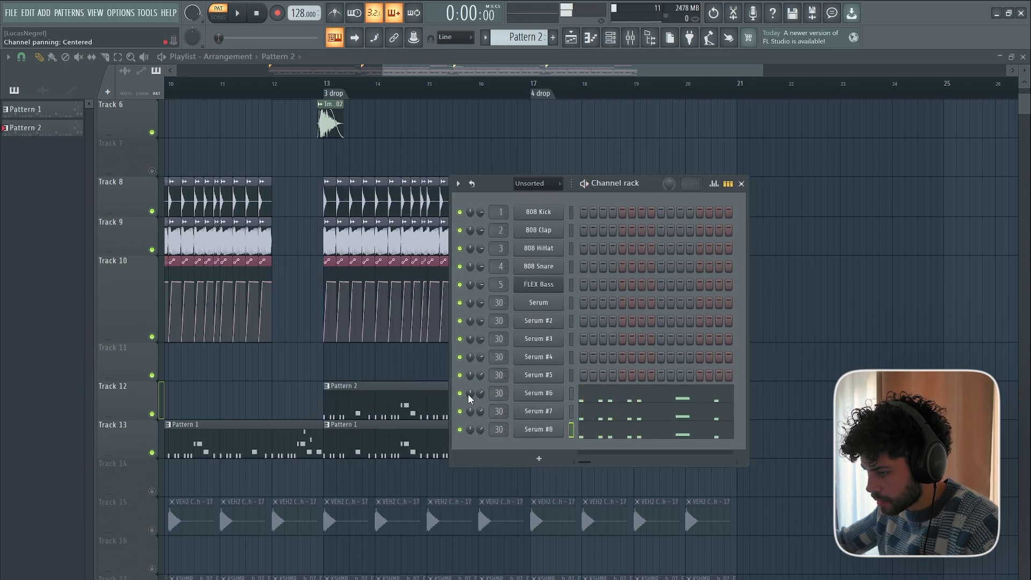
{"action": "left_click", "coordinate": [608, 399]}
{"action": "left_click", "coordinate": [610, 37]}
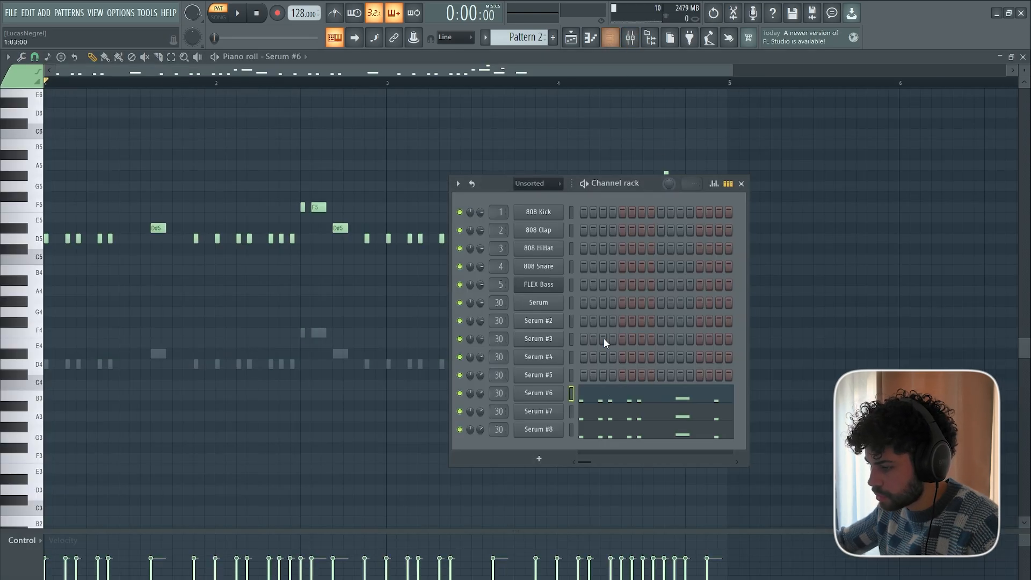
{"action": "left_click", "coordinate": [570, 428]}
{"action": "key", "text": "space"}
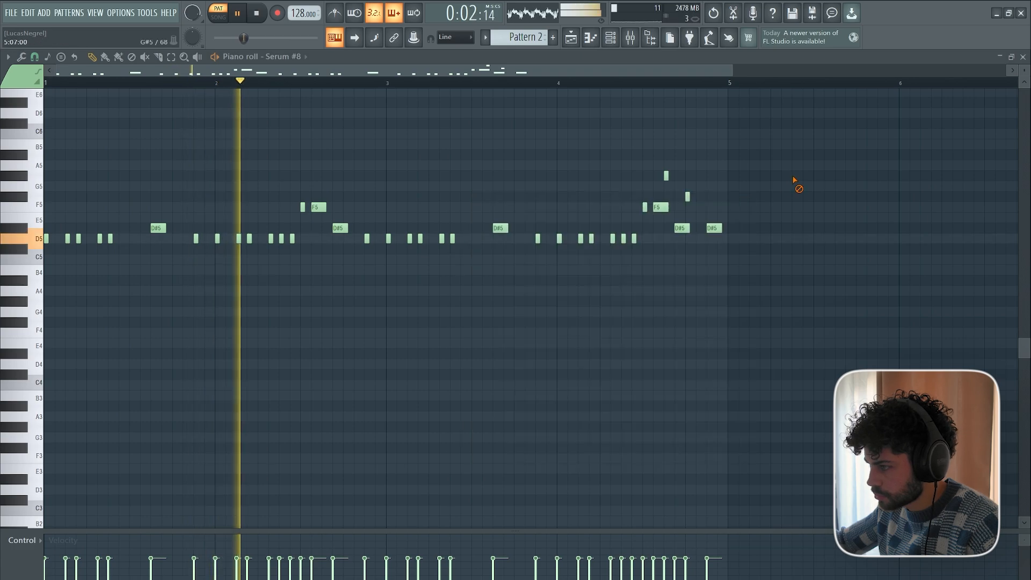
{"action": "left_click", "coordinate": [741, 183]}
{"action": "key", "text": "space"}
Place another Pattern 2 clip on Track 12 at bar 17, the start of the fourth drop.
{"action": "left_click", "coordinate": [570, 37]}
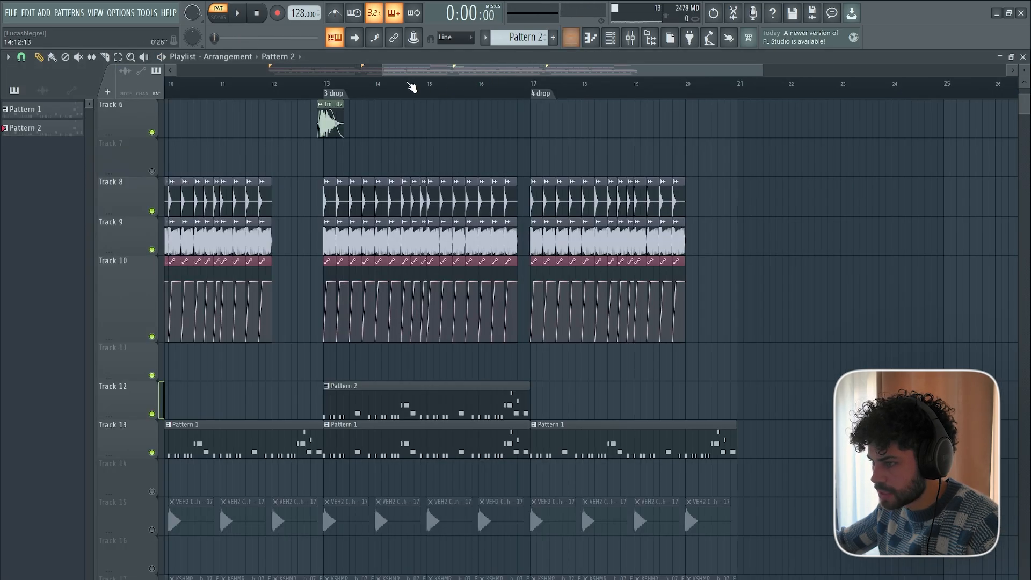
{"action": "scroll", "coordinate": [412, 84], "scroll_direction": "up", "scroll_amount": 2}
{"action": "left_click_drag", "start_coordinate": [664, 408], "coordinate": [675, 388]}
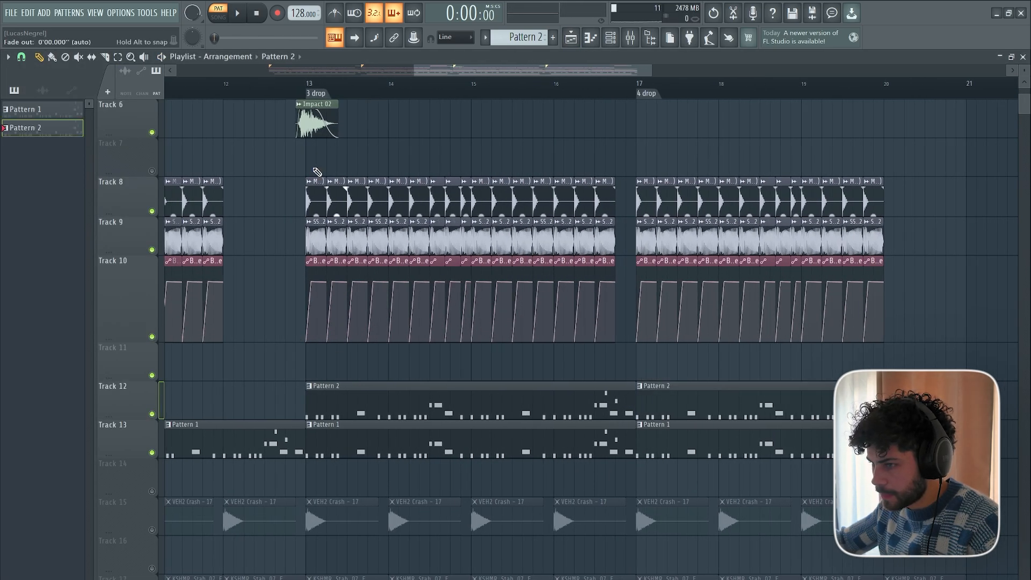
Leave only Tracks 8, 9, 10, 12 and 13 unmuted and play them around the third drop.
{"action": "right_click", "coordinate": [147, 450]}
{"action": "left_click", "coordinate": [148, 451]}
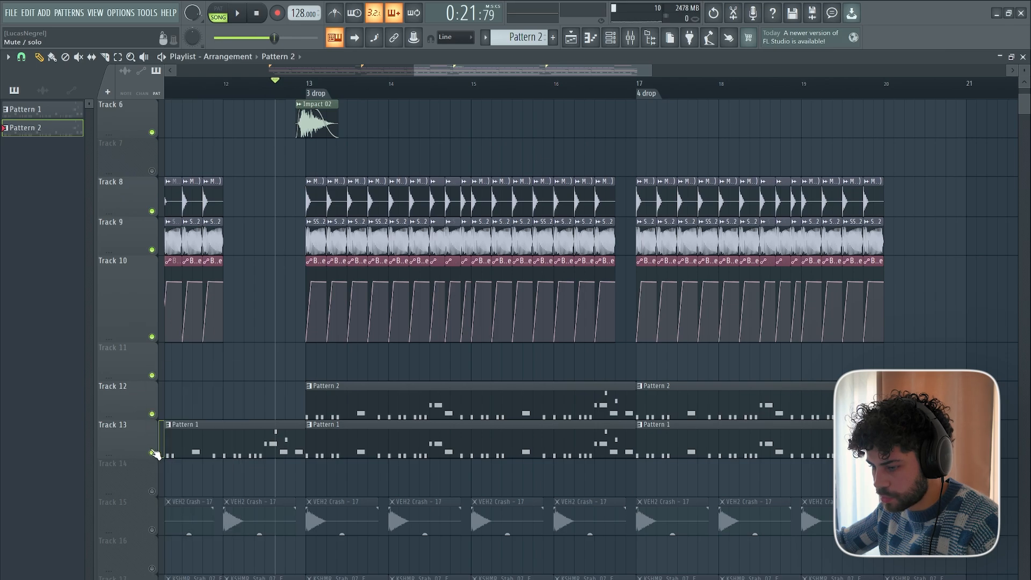
{"action": "right_click", "coordinate": [152, 453]}
{"action": "left_click", "coordinate": [151, 414]}
{"action": "left_click_drag", "start_coordinate": [152, 336], "coordinate": [152, 211]}
{"action": "key", "text": "space"}
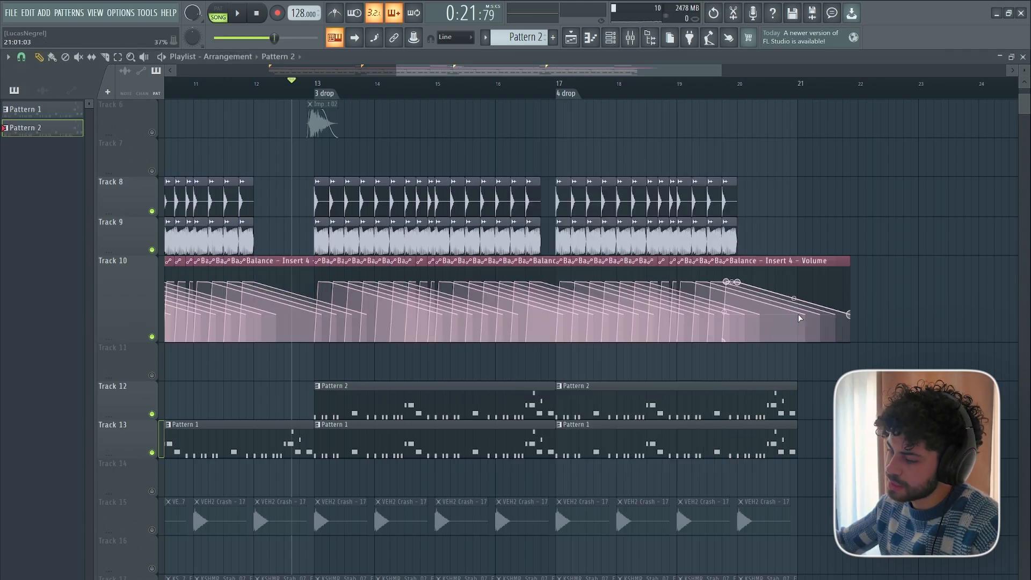
Examine the Fruity Parametric EQ 2 on mixer insert 30 and return to the playlist.
{"action": "scroll", "coordinate": [274, 86], "scroll_direction": "down", "scroll_amount": 5}
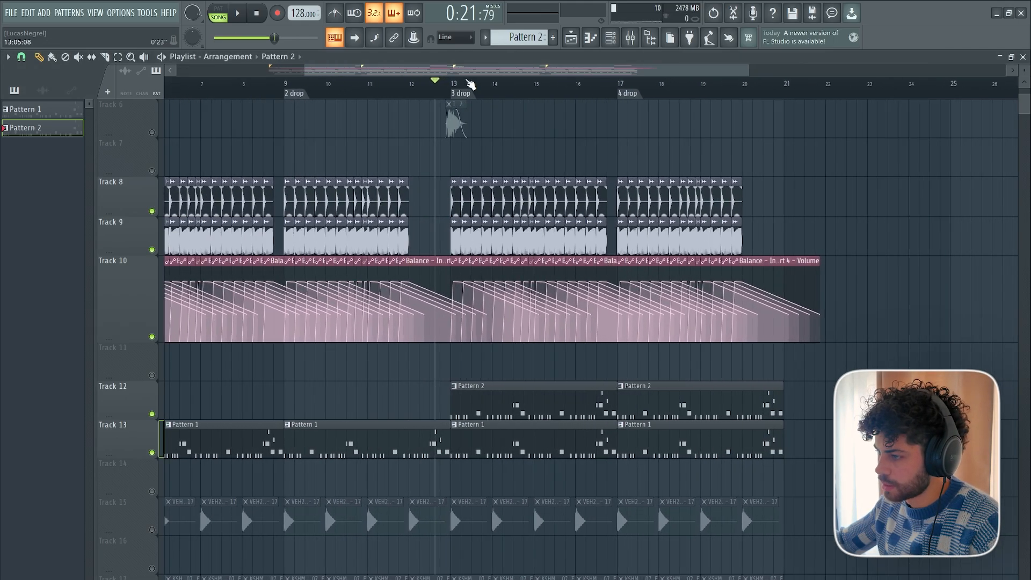
{"action": "left_click", "coordinate": [629, 39]}
{"action": "left_click", "coordinate": [925, 98]}
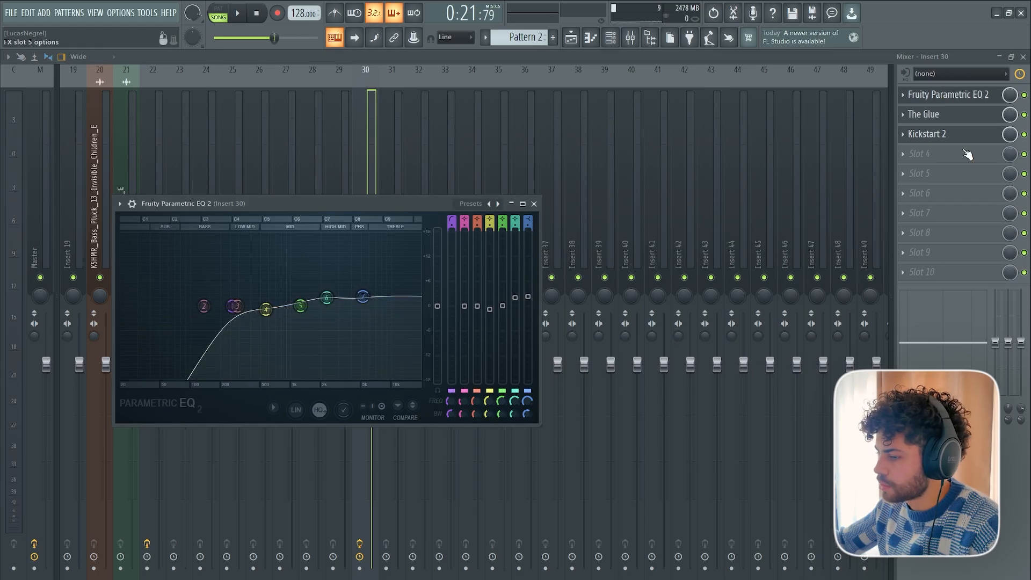
{"action": "left_click", "coordinate": [572, 40]}
{"action": "scroll", "coordinate": [436, 91], "scroll_direction": "down", "scroll_amount": 4}
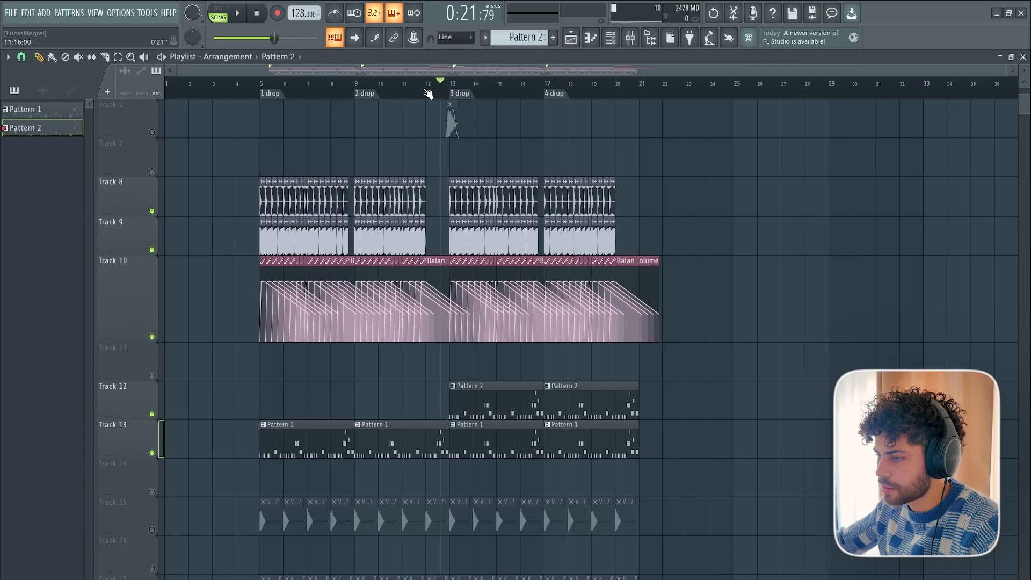
{"action": "scroll", "coordinate": [288, 94], "scroll_direction": "up", "scroll_amount": 3}
{"action": "scroll", "coordinate": [288, 88], "scroll_direction": "up", "scroll_amount": 2}
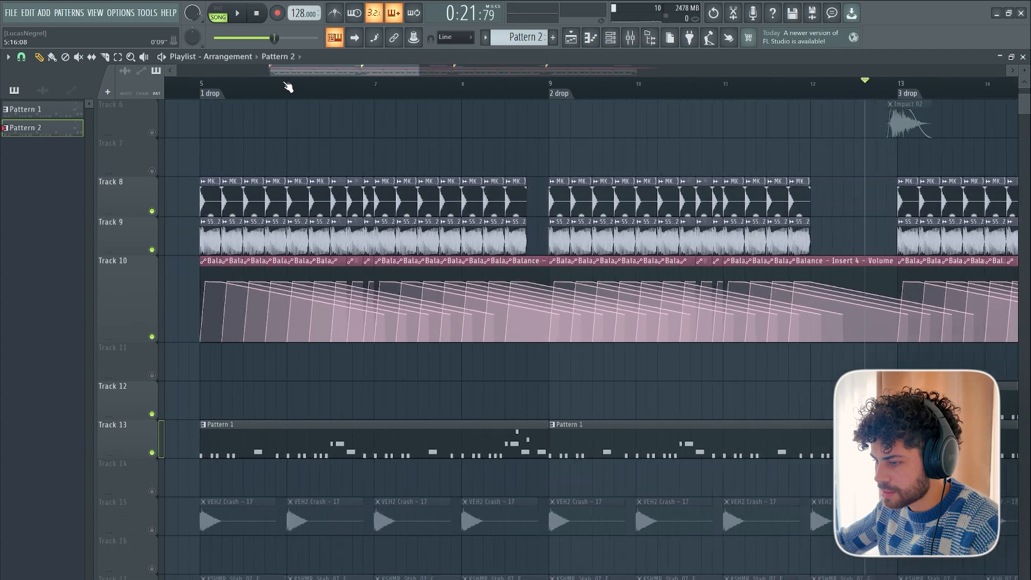
{"action": "scroll", "coordinate": [287, 88], "scroll_direction": "down", "scroll_amount": 4}
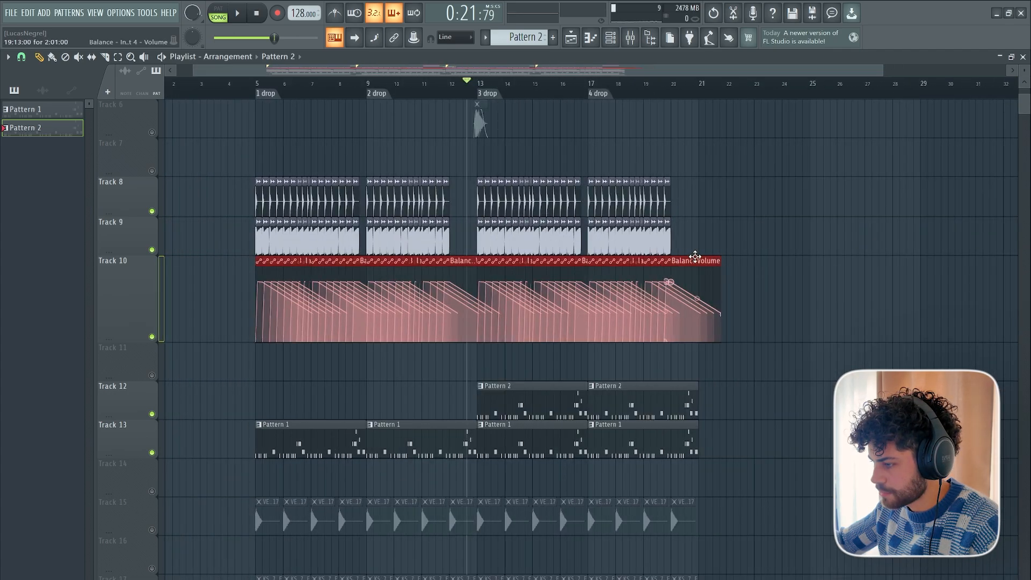
{"action": "scroll", "coordinate": [315, 96], "scroll_direction": "up", "scroll_amount": 4}
{"action": "scroll", "coordinate": [433, 78], "scroll_direction": "down", "scroll_amount": 5}
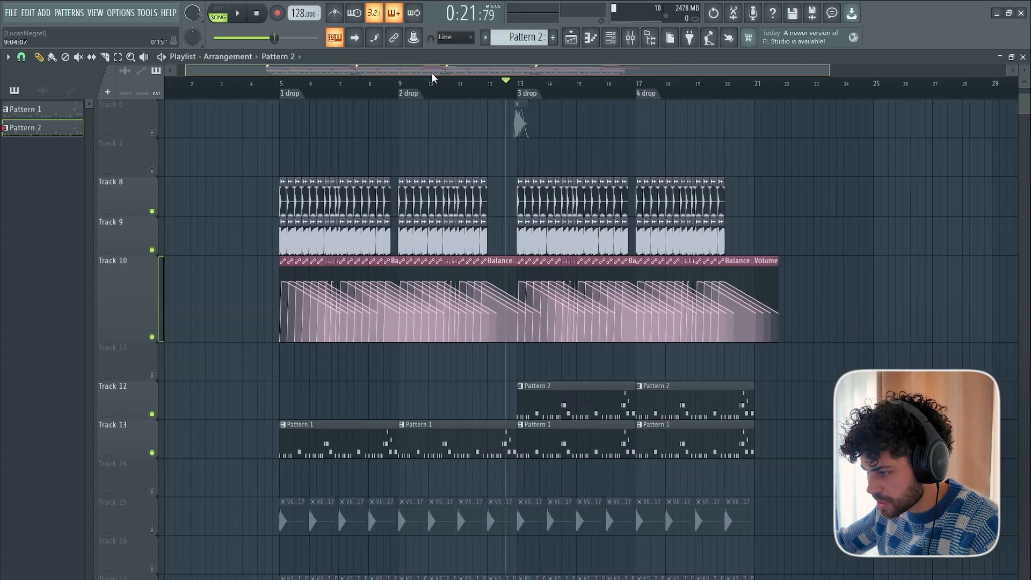
{"action": "left_click_drag", "start_coordinate": [432, 74], "coordinate": [455, 74]}
{"action": "left_click_drag", "start_coordinate": [777, 280], "coordinate": [196, 293]}
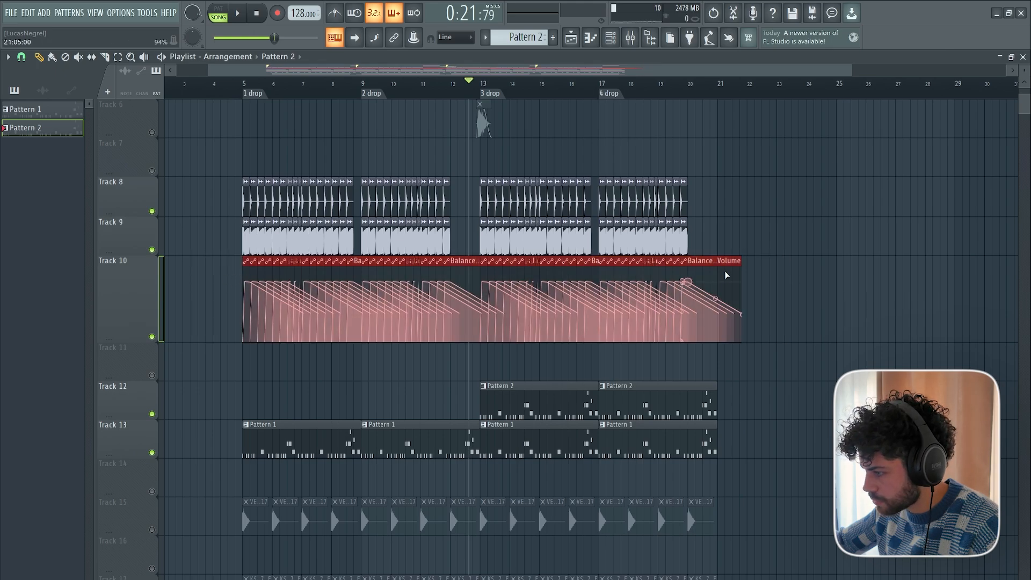
{"action": "key", "text": "ctrl+d"}
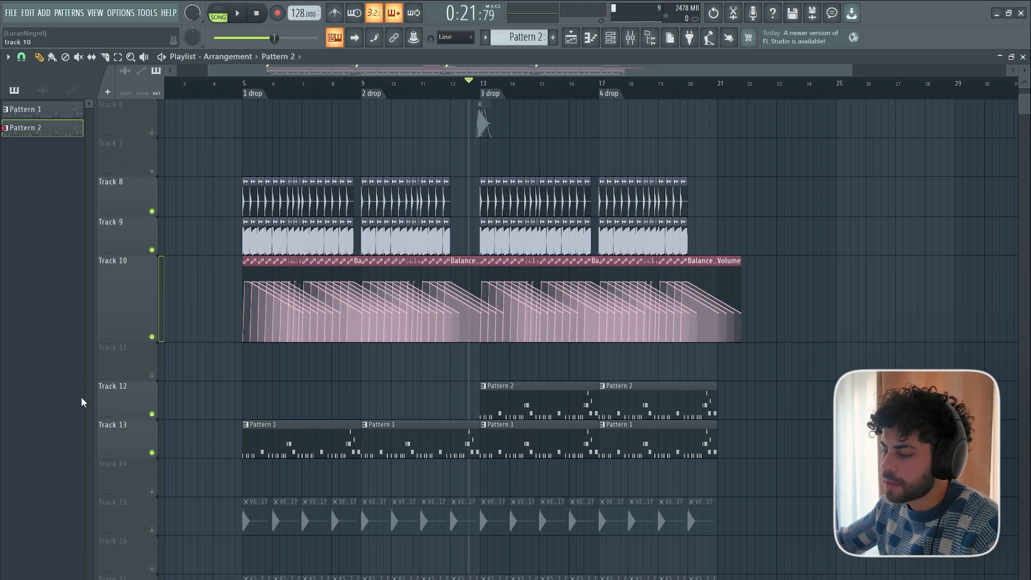
Place the GMAXX Groove Loops 02 sample on Track 27 near the start of the second drop.
{"action": "scroll", "coordinate": [352, 460], "scroll_direction": "up", "scroll_amount": 5}
{"action": "scroll", "coordinate": [322, 454], "scroll_direction": "down", "scroll_amount": 12}
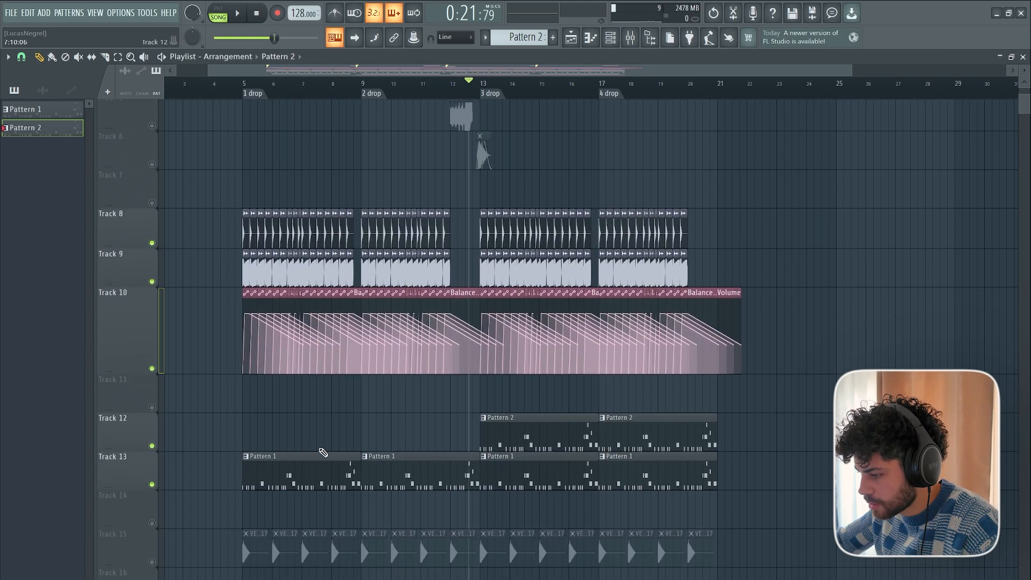
{"action": "scroll", "coordinate": [388, 417], "scroll_direction": "down", "scroll_amount": 5}
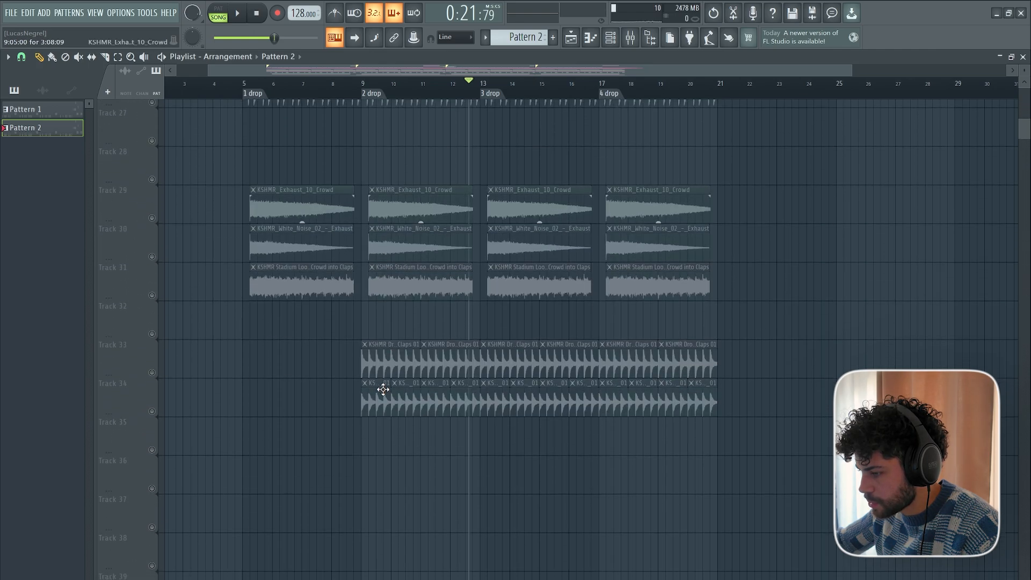
{"action": "scroll", "coordinate": [403, 405], "scroll_direction": "up", "scroll_amount": 4}
{"action": "scroll", "coordinate": [365, 96], "scroll_direction": "down", "scroll_amount": 2}
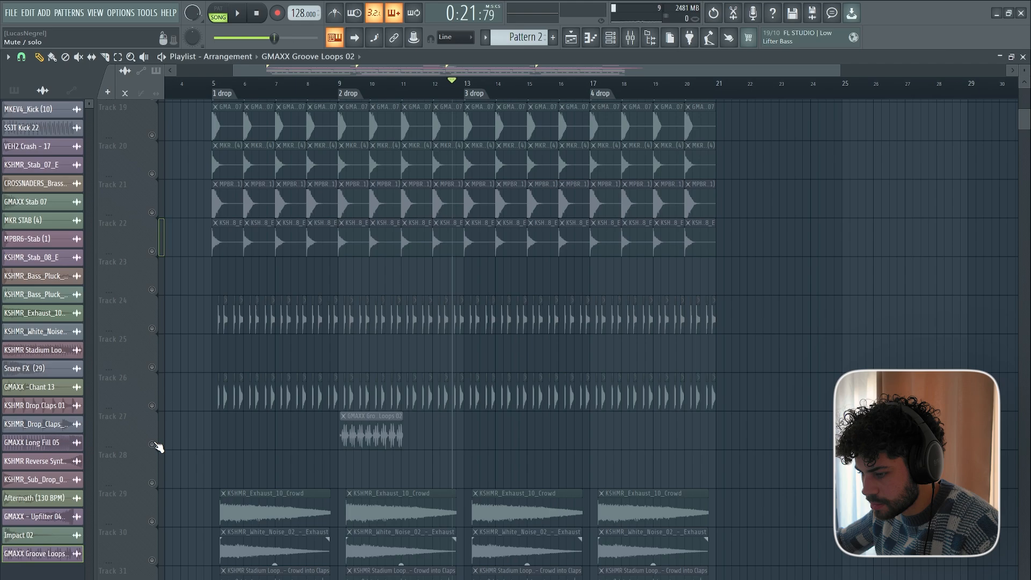
Solo Track 27, play the GMAXX Groove Loops 02 clip, lower its channel volume and align it with the second drop.
{"action": "left_click", "coordinate": [152, 444]}
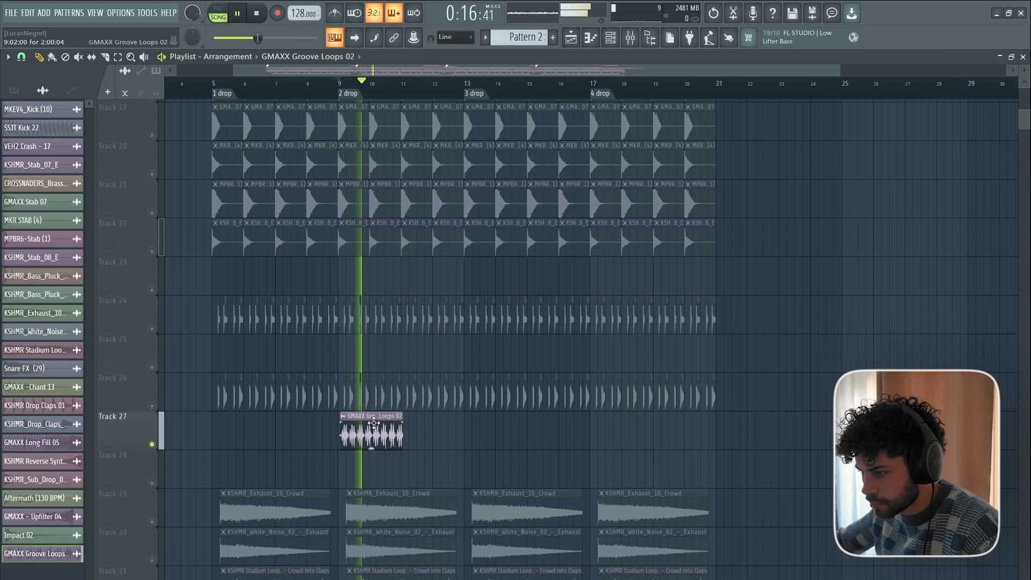
{"action": "double_click", "coordinate": [374, 436]}
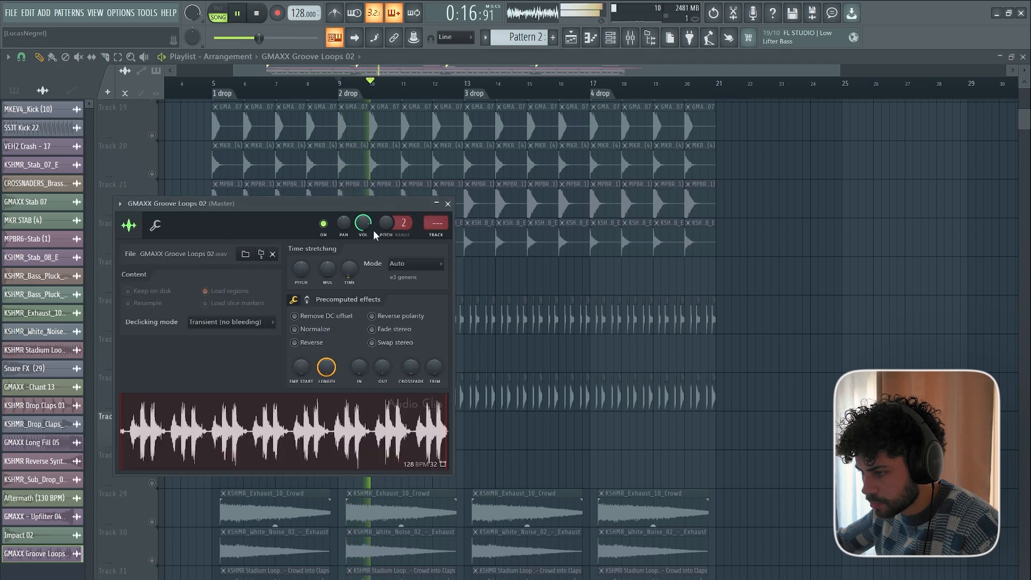
{"action": "key", "text": "space"}
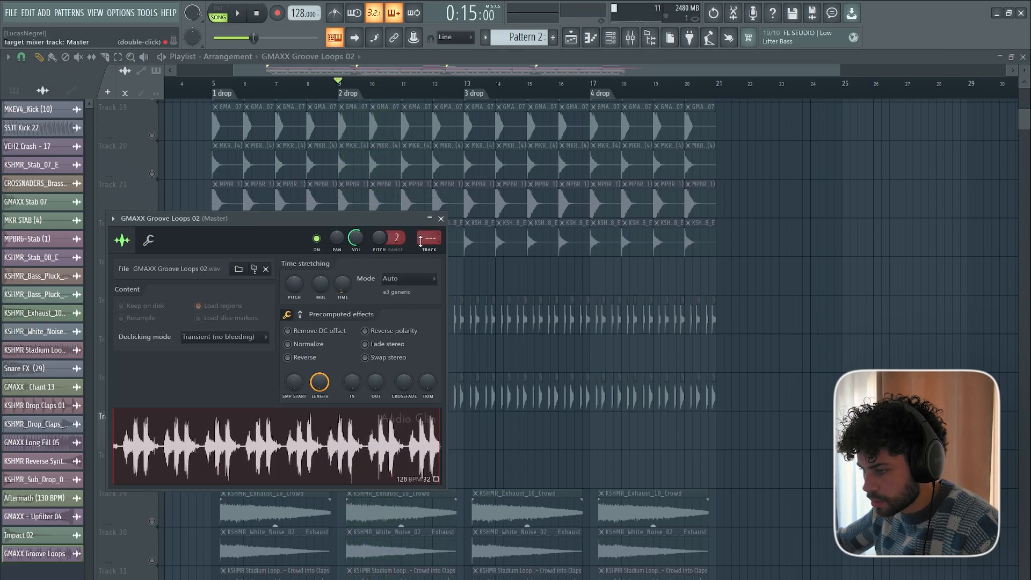
{"action": "left_click", "coordinate": [440, 219]}
{"action": "scroll", "coordinate": [382, 432], "scroll_direction": "up", "scroll_amount": 3}
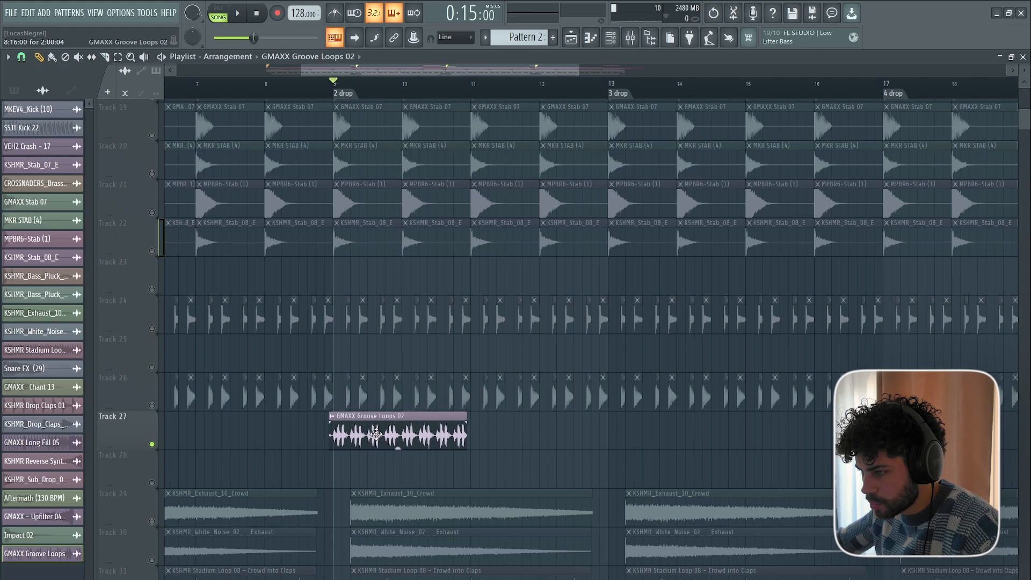
Unmute Tracks 8 and 9 and repeat the GMAXX Groove Loops 02 clip along Track 27 from bar 9 to bar 21.
{"action": "key", "text": "space"}
{"action": "scroll", "coordinate": [467, 418], "scroll_direction": "down", "scroll_amount": 3}
{"action": "scroll", "coordinate": [429, 246], "scroll_direction": "up", "scroll_amount": 9}
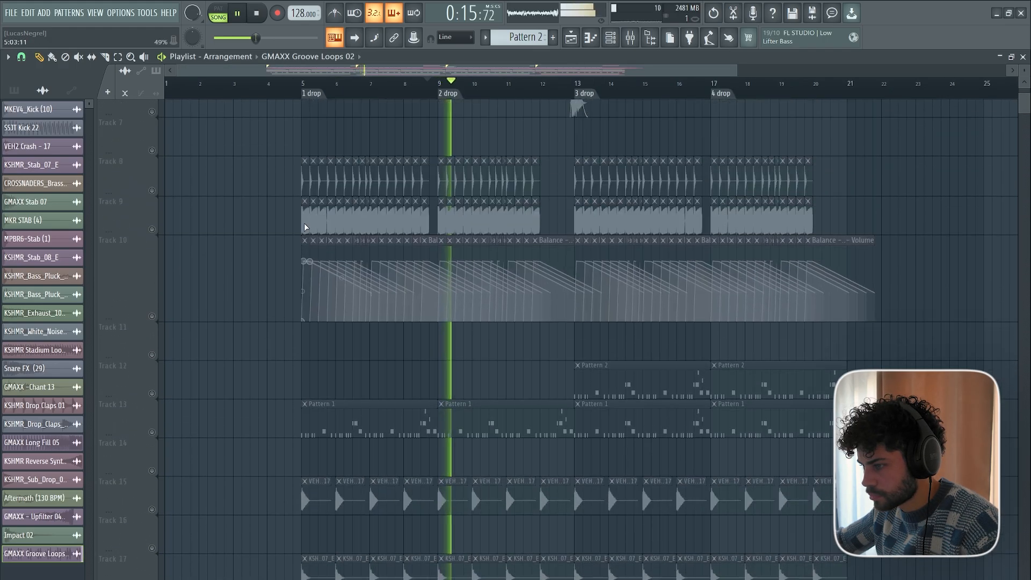
{"action": "left_click", "coordinate": [153, 395]}
{"action": "left_click", "coordinate": [153, 434]}
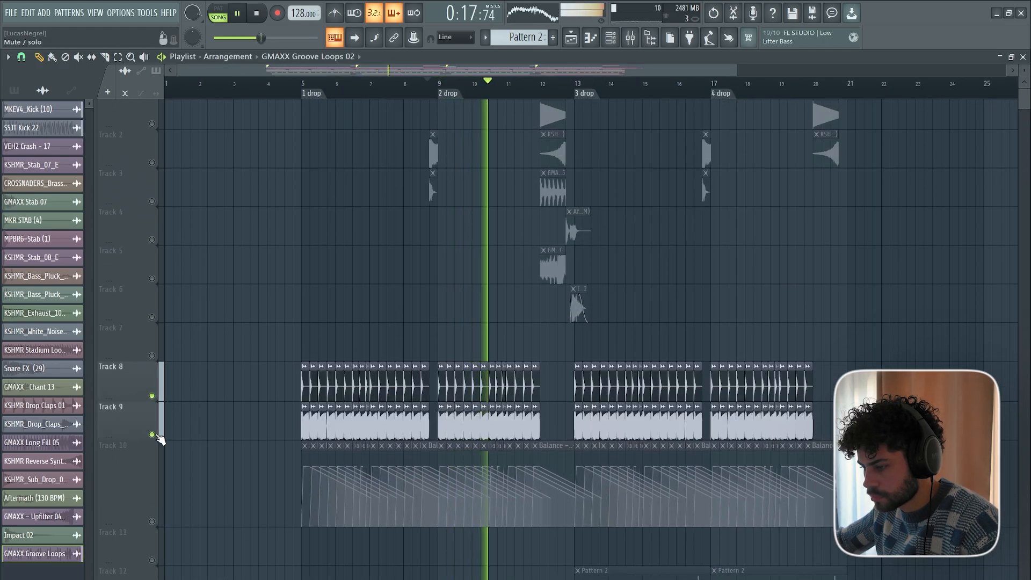
{"action": "scroll", "coordinate": [300, 323], "scroll_direction": "down", "scroll_amount": 7}
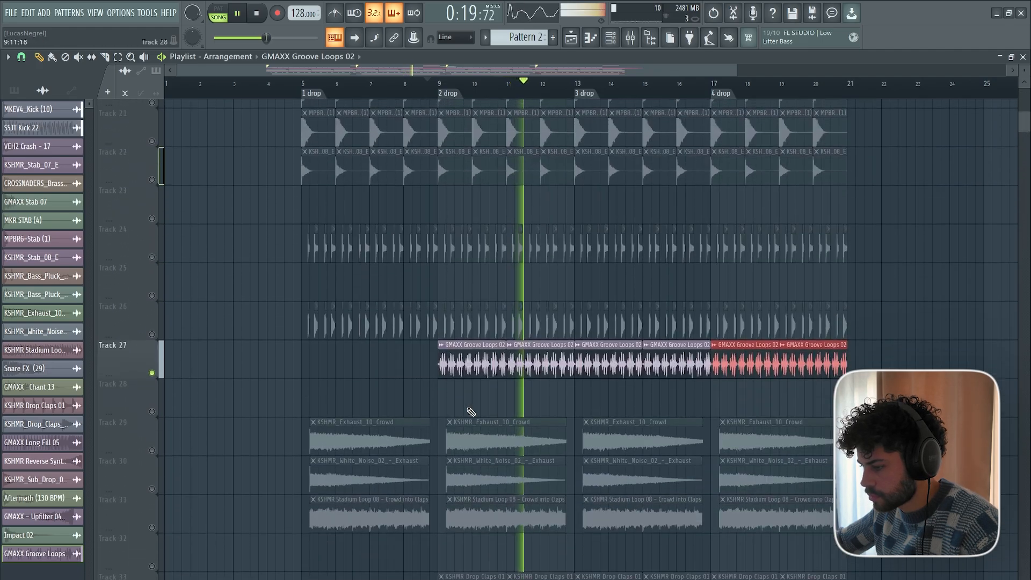
Set the GMAXX Groove Loops 02 channel volume to 51% while playing it with the kicks, and close its settings.
{"action": "double_click", "coordinate": [520, 352]}
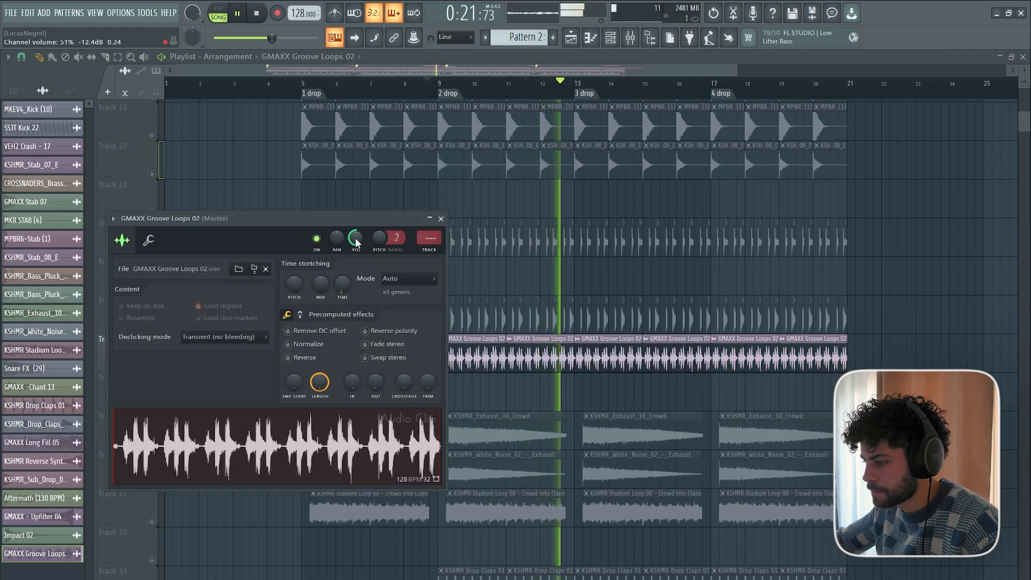
{"action": "key", "text": "Escape"}
{"action": "key", "text": "space"}
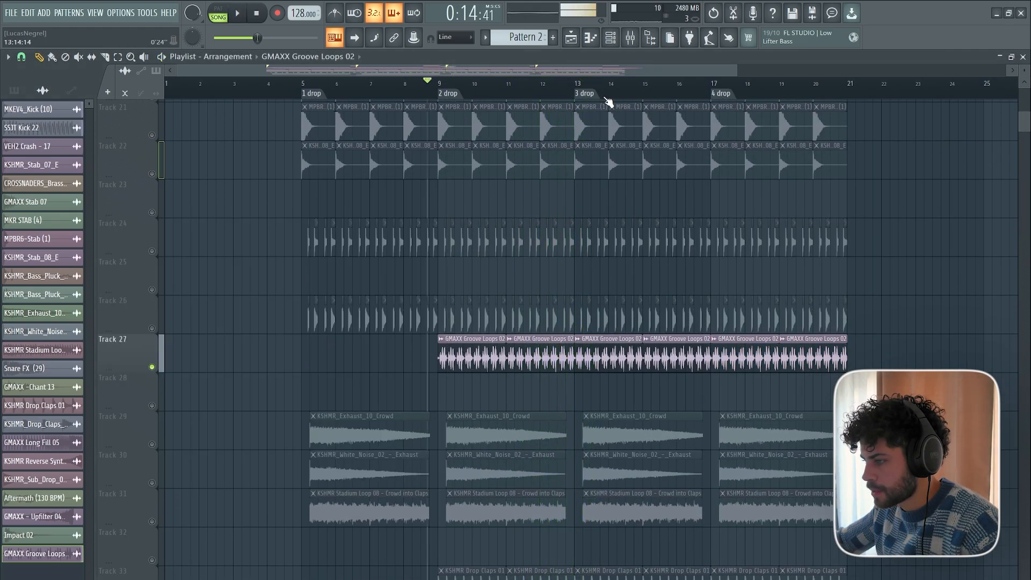
Trim the groove loops on Track 27 to leave bar 12 empty and end at bar 20, checking them in playback.
{"action": "scroll", "coordinate": [608, 102], "scroll_direction": "up", "scroll_amount": 3}
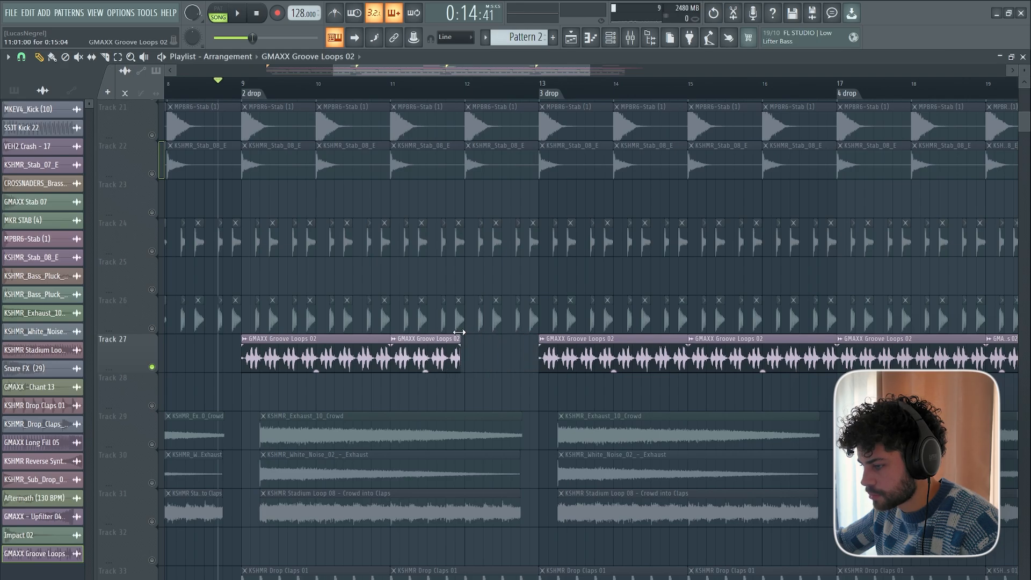
{"action": "key", "text": "space"}
{"action": "scroll", "coordinate": [547, 93], "scroll_direction": "down", "scroll_amount": 1}
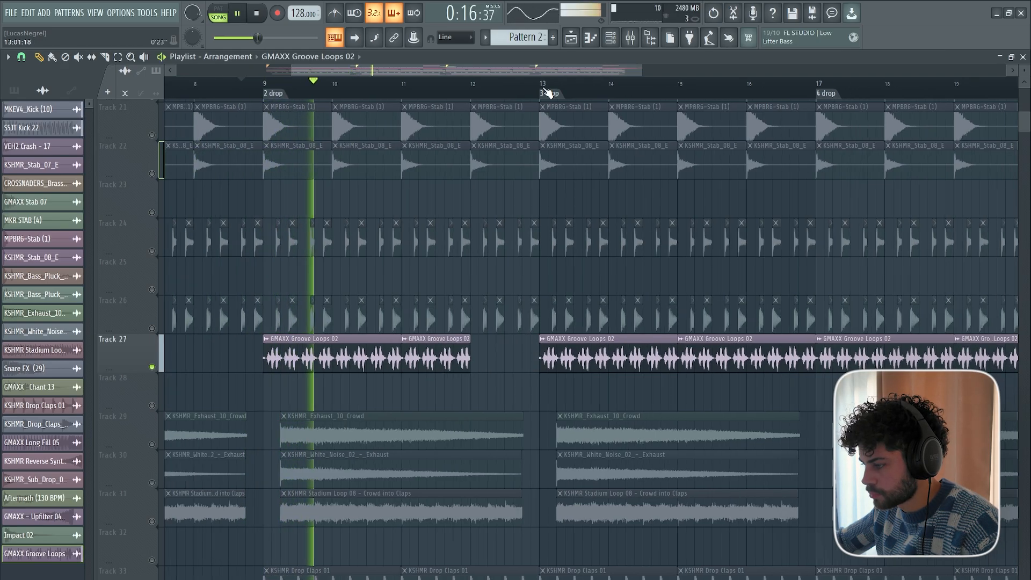
{"action": "scroll", "coordinate": [547, 93], "scroll_direction": "down", "scroll_amount": 3}
{"action": "key", "text": "space"}
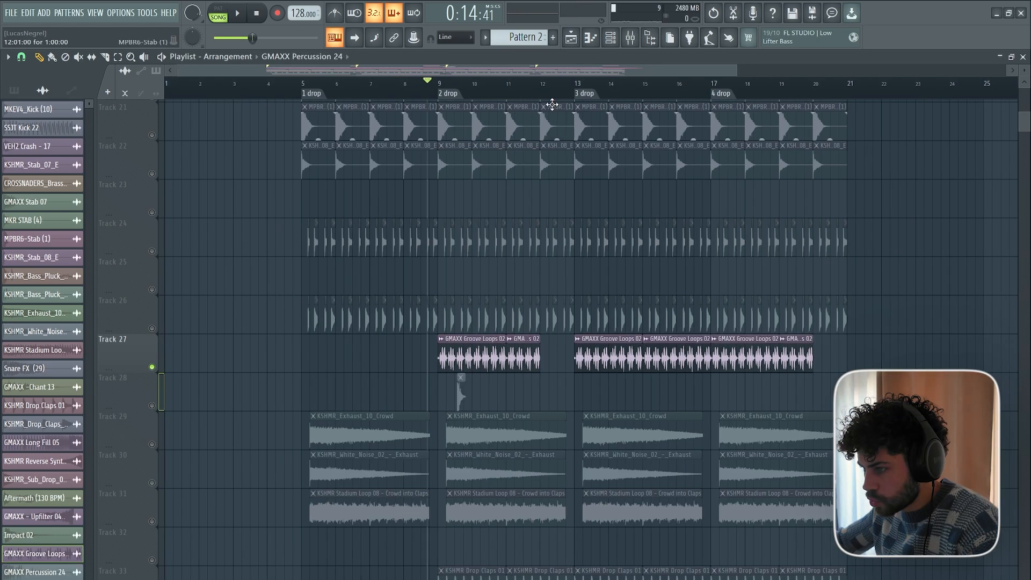
Place the GMAXX Percussion 24 clip late in bar 13, insert a track so it sits on Track 29, and solo that track.
{"action": "scroll", "coordinate": [511, 98], "scroll_direction": "up", "scroll_amount": 2}
{"action": "left_click_drag", "start_coordinate": [662, 390], "coordinate": [672, 390]}
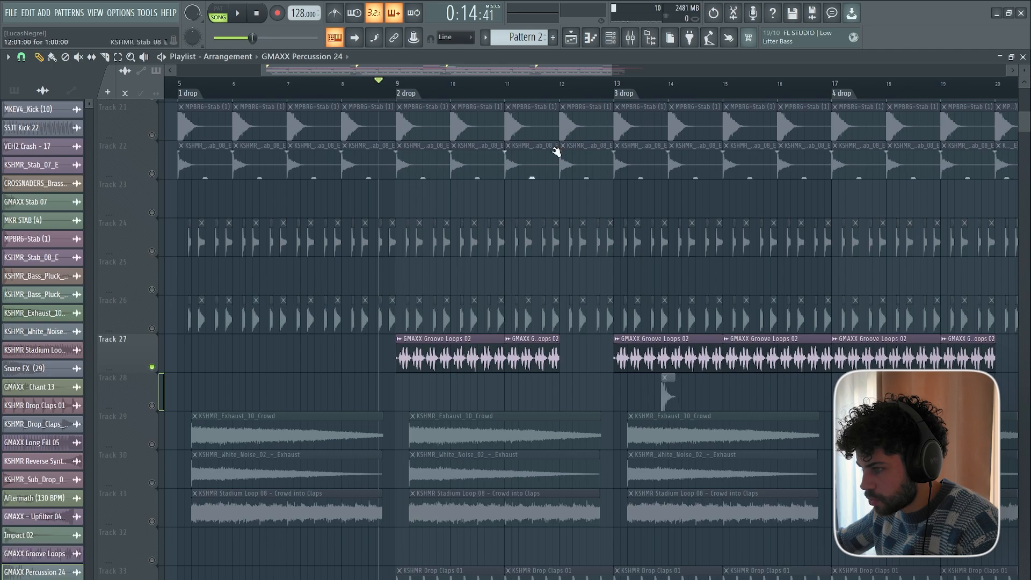
{"action": "scroll", "coordinate": [535, 87], "scroll_direction": "right", "scroll_amount": 4}
{"action": "scroll", "coordinate": [555, 91], "scroll_direction": "up", "scroll_amount": 4}
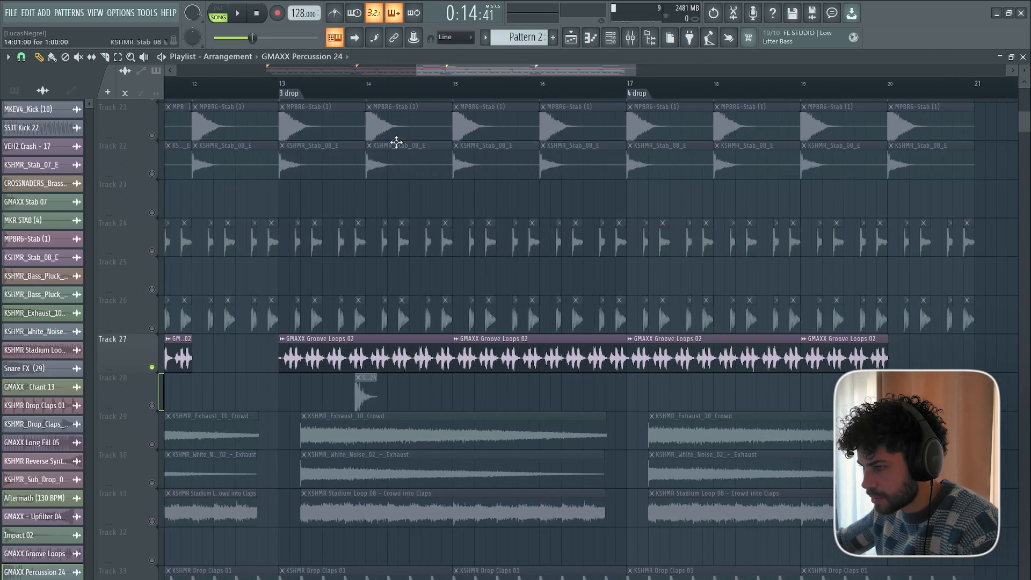
{"action": "right_click", "coordinate": [130, 397]}
{"action": "left_click", "coordinate": [155, 578]}
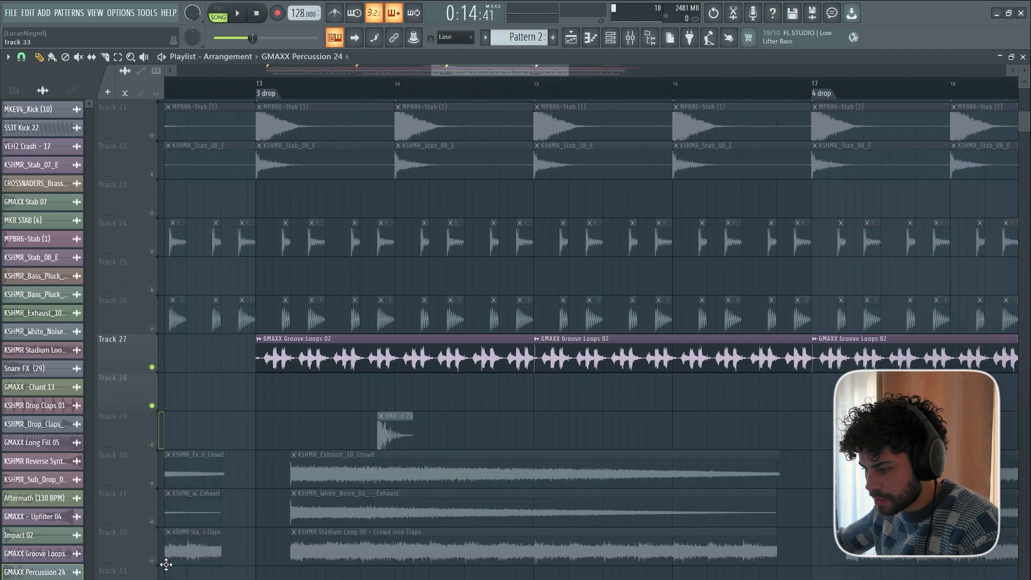
{"action": "right_click", "coordinate": [153, 444]}
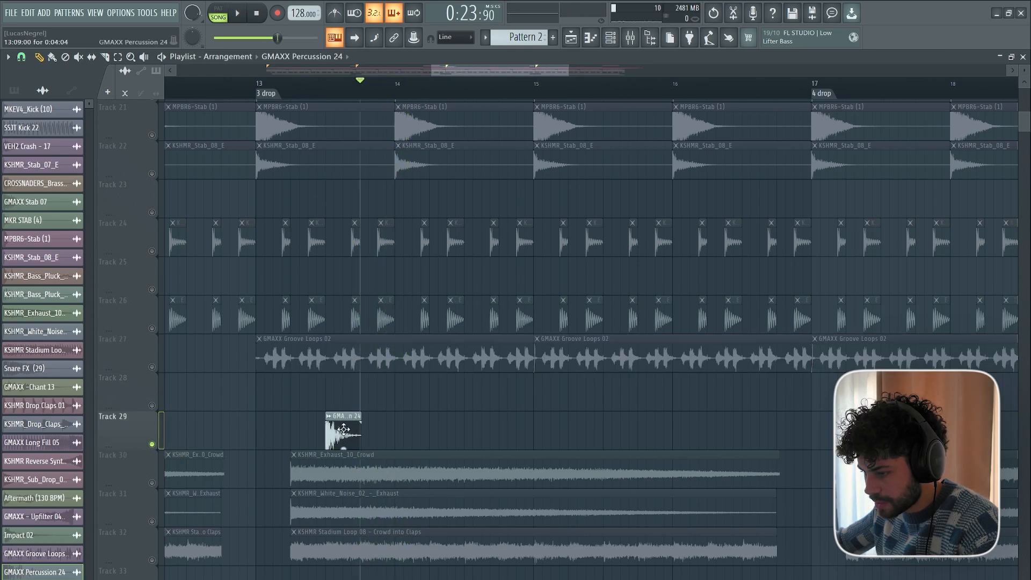
Move the GMAXX Percussion 24 clip to the middle of bar 13 and raise the sample's Out fade to shorten its tail.
{"action": "double_click", "coordinate": [343, 429]}
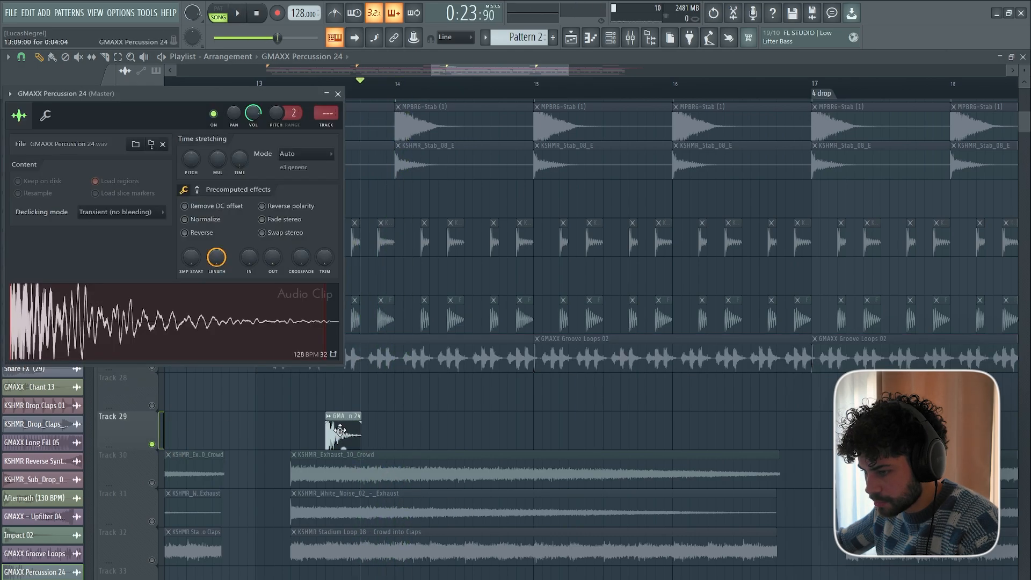
{"action": "left_click_drag", "start_coordinate": [273, 257], "coordinate": [272, 203]}
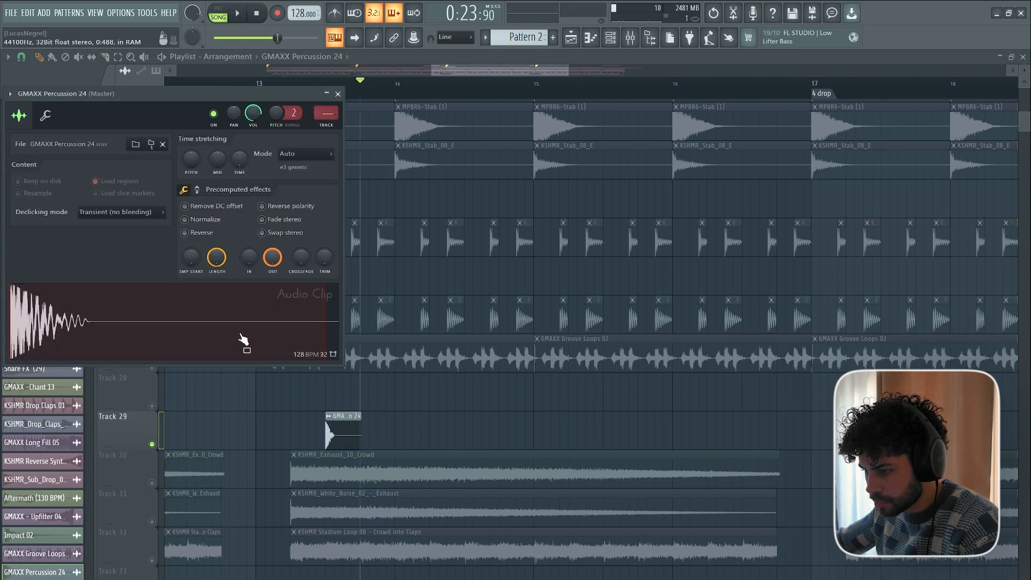
{"action": "key", "text": "Escape"}
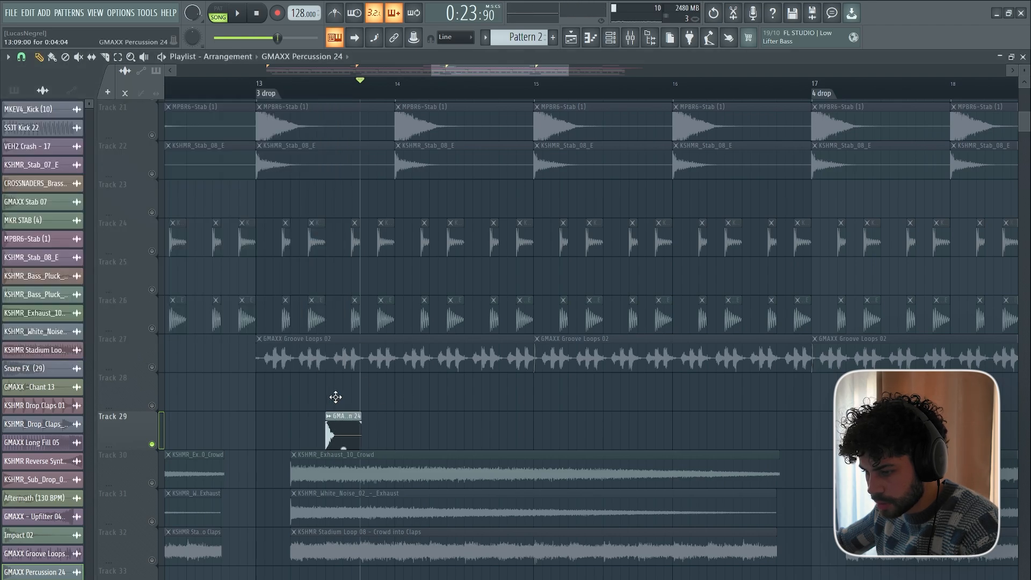
Unmute Tracks 8, 9, 24 and 26 and play them with the percussion from the third drop.
{"action": "scroll", "coordinate": [142, 381], "scroll_direction": "up", "scroll_amount": 8}
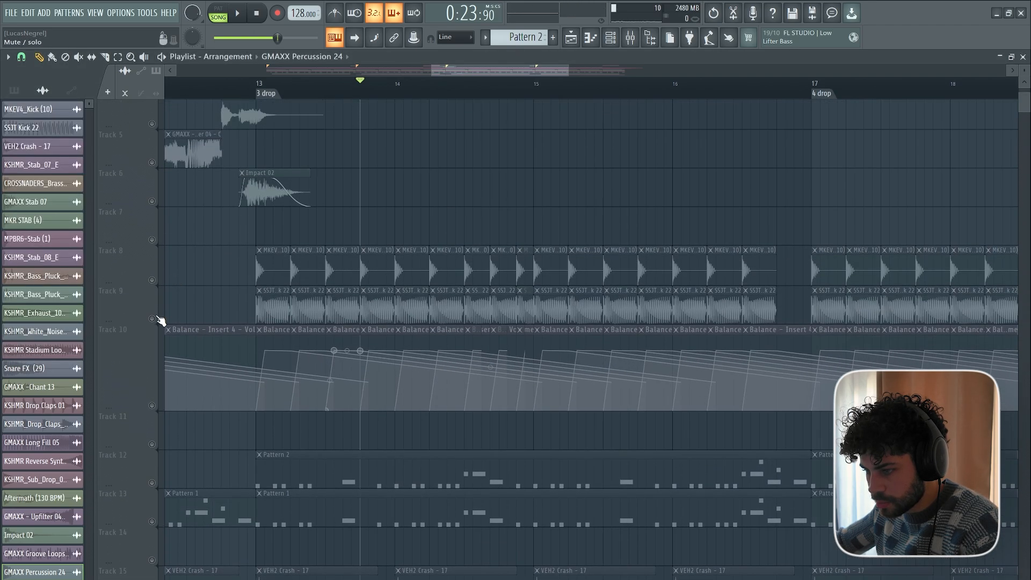
{"action": "left_click", "coordinate": [151, 278]}
{"action": "scroll", "coordinate": [268, 389], "scroll_direction": "down", "scroll_amount": 6}
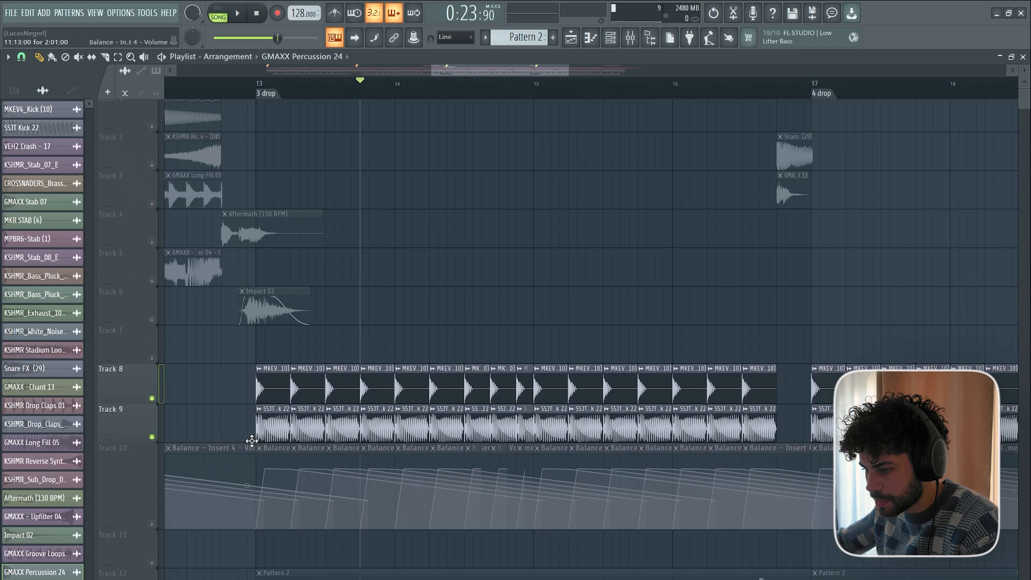
{"action": "scroll", "coordinate": [236, 292], "scroll_direction": "down", "scroll_amount": 4}
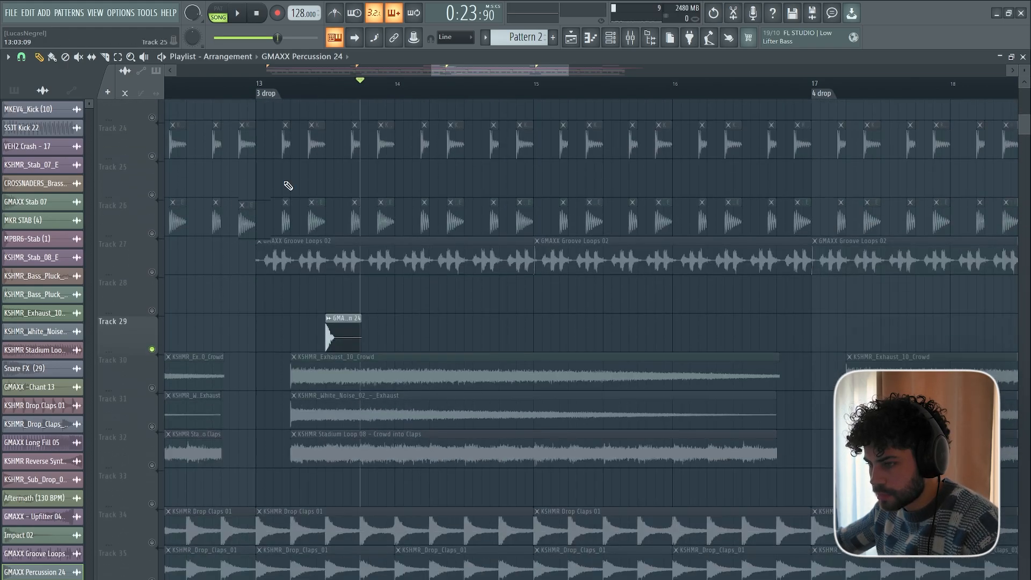
{"action": "scroll", "coordinate": [279, 95], "scroll_direction": "up", "scroll_amount": 3}
{"action": "left_click", "coordinate": [253, 94]}
{"action": "key", "text": "space"}
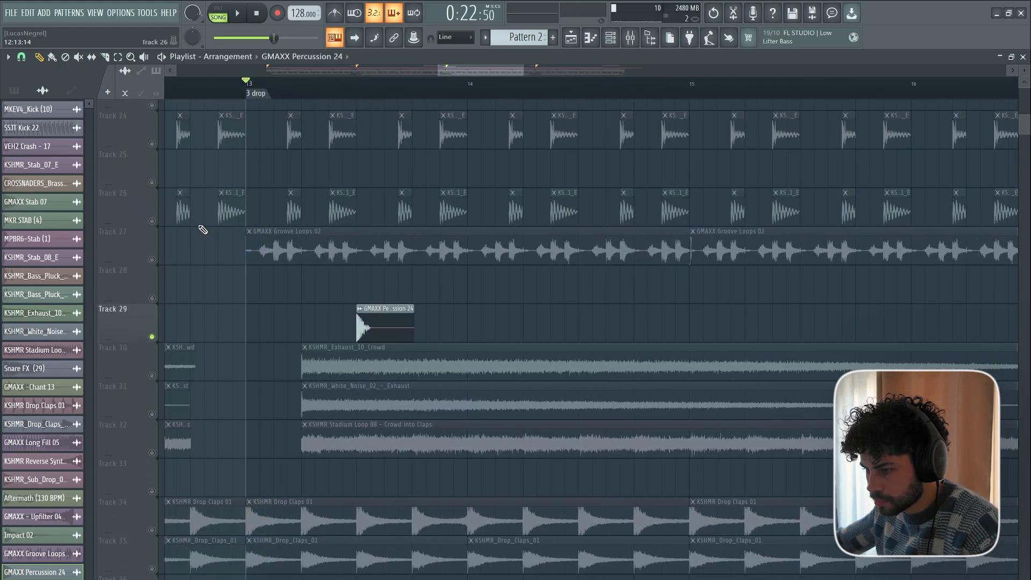
{"action": "left_click", "coordinate": [152, 221]}
{"action": "left_click", "coordinate": [152, 143]}
{"action": "scroll", "coordinate": [287, 264], "scroll_direction": "up", "scroll_amount": 2}
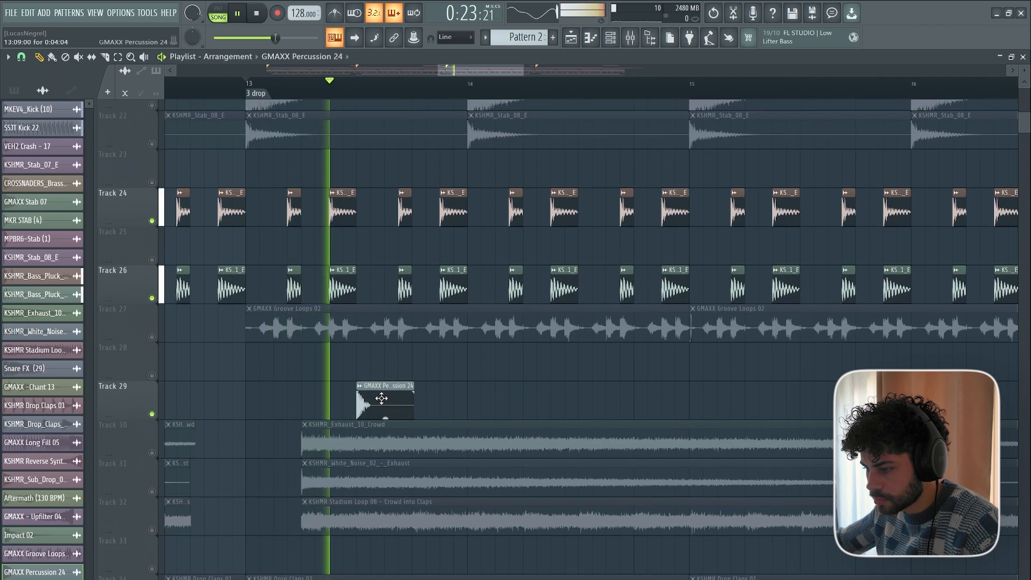
Move the GMAXX Percussion 24 clip onto the first bass pluck hit of bar 13 and shorten it.
{"action": "key", "text": "space"}
{"action": "left_click_drag", "start_coordinate": [398, 387], "coordinate": [356, 392]}
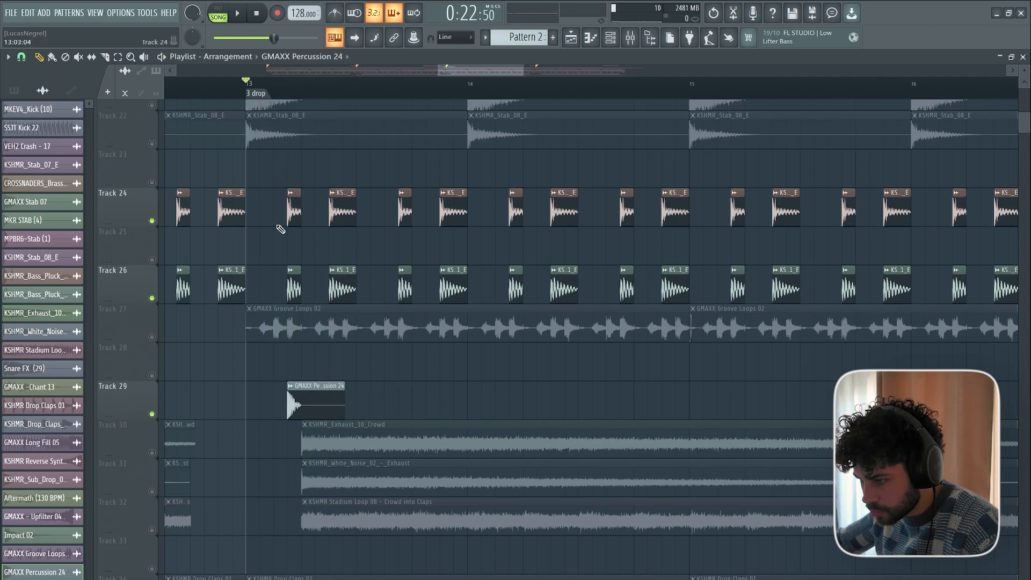
{"action": "key", "text": "space"}
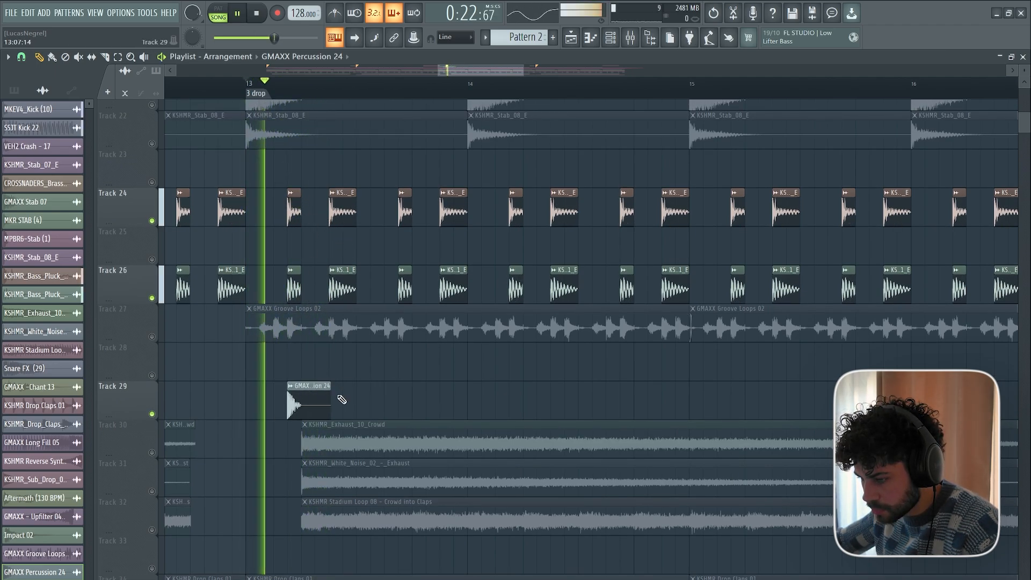
{"action": "left_click", "coordinate": [345, 399]}
{"action": "key", "text": "space"}
Place three more GMAXX Percussion 24 clips on Track 29 on the remaining bass pluck hits of bar 13, and check the sample's settings.
{"action": "key", "text": "space"}
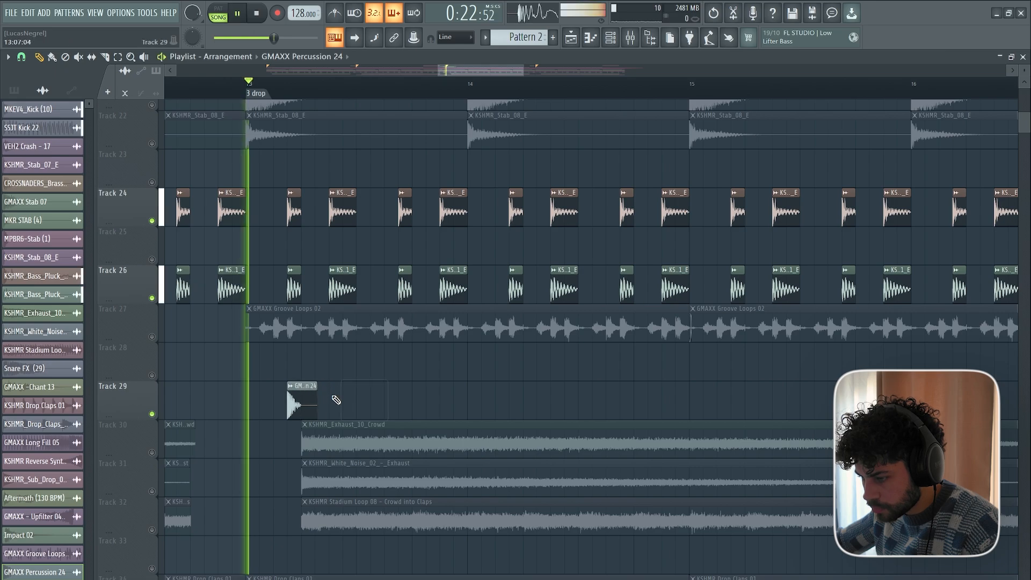
{"action": "left_click", "coordinate": [334, 400]}
{"action": "left_click", "coordinate": [404, 400]}
{"action": "left_click", "coordinate": [437, 397]}
{"action": "key", "text": "space"}
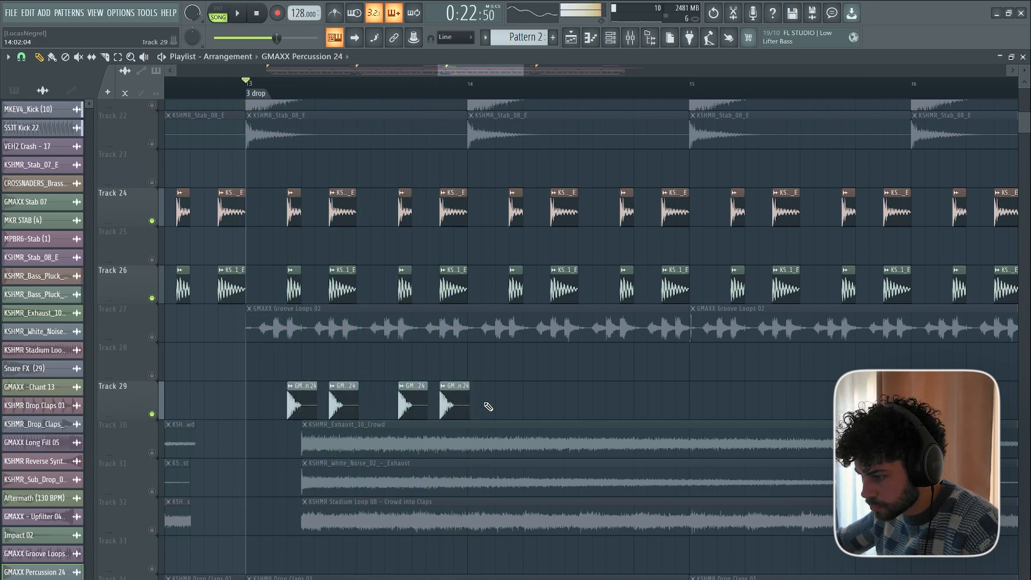
{"action": "double_click", "coordinate": [457, 401]}
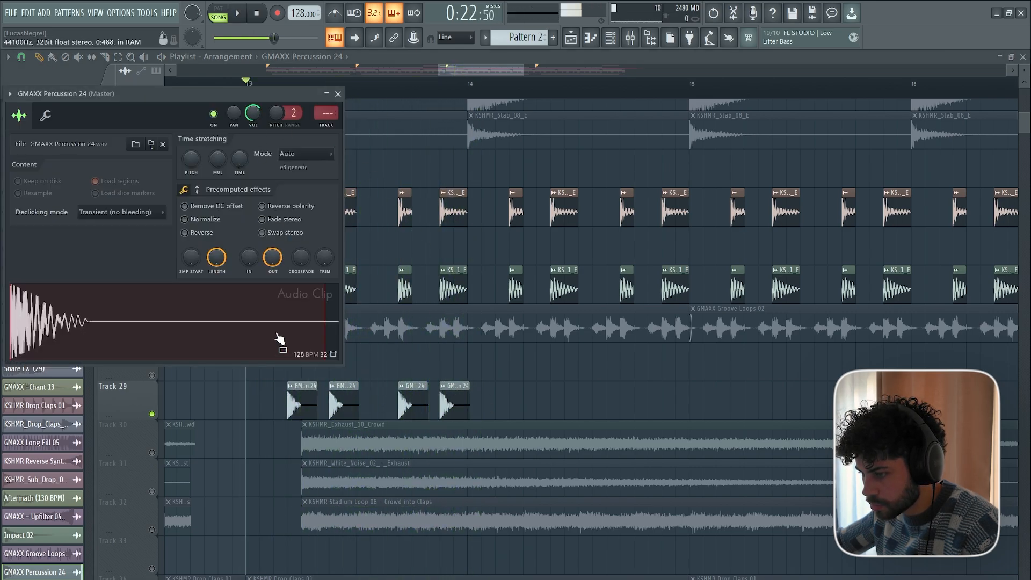
{"action": "key", "text": "Escape"}
{"action": "key", "text": "space"}
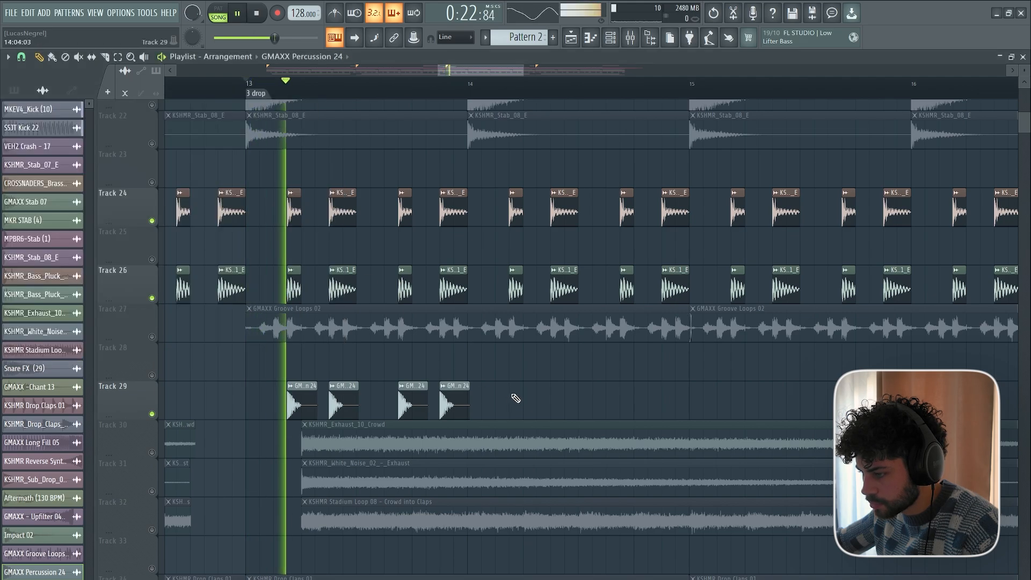
Place three GMAXX Percussion 24 clips on Track 29 in bar 14, starting on its first bass pluck hit, and replay.
{"action": "left_click", "coordinate": [519, 400]}
{"action": "left_click", "coordinate": [554, 398]}
{"action": "left_click", "coordinate": [596, 397]}
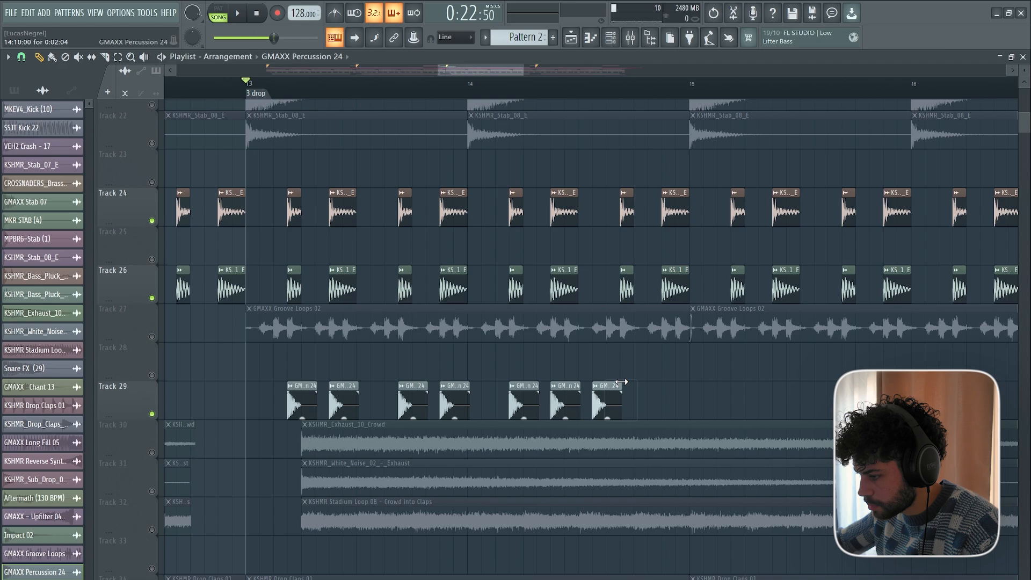
{"action": "key", "text": "space"}
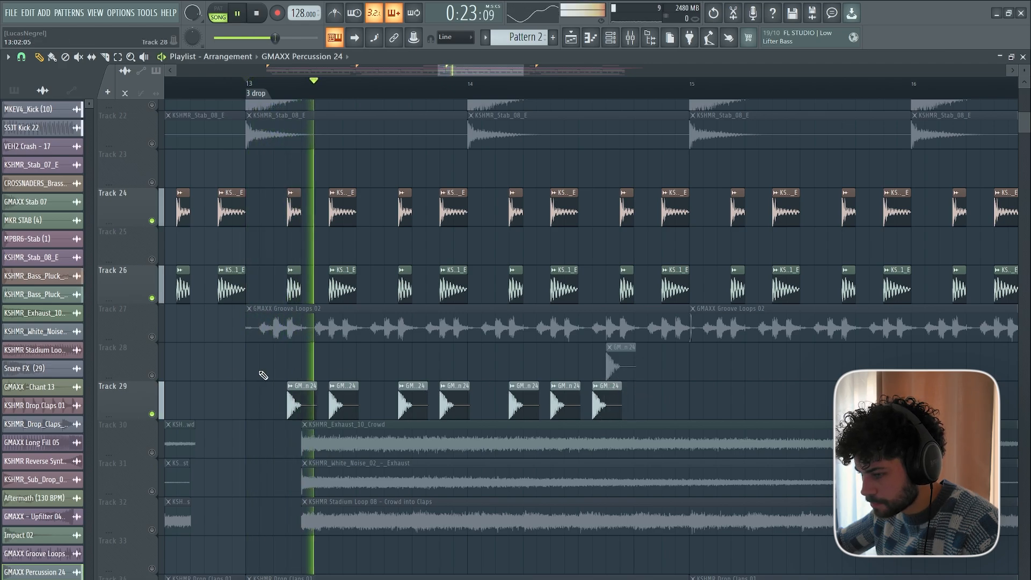
Extend the bar 14 percussion rhythm with another clip on Track 29 and overlapping GMAXX Percussion 24 clips on Track 28.
{"action": "left_click", "coordinate": [612, 362]}
{"action": "left_click", "coordinate": [640, 399]}
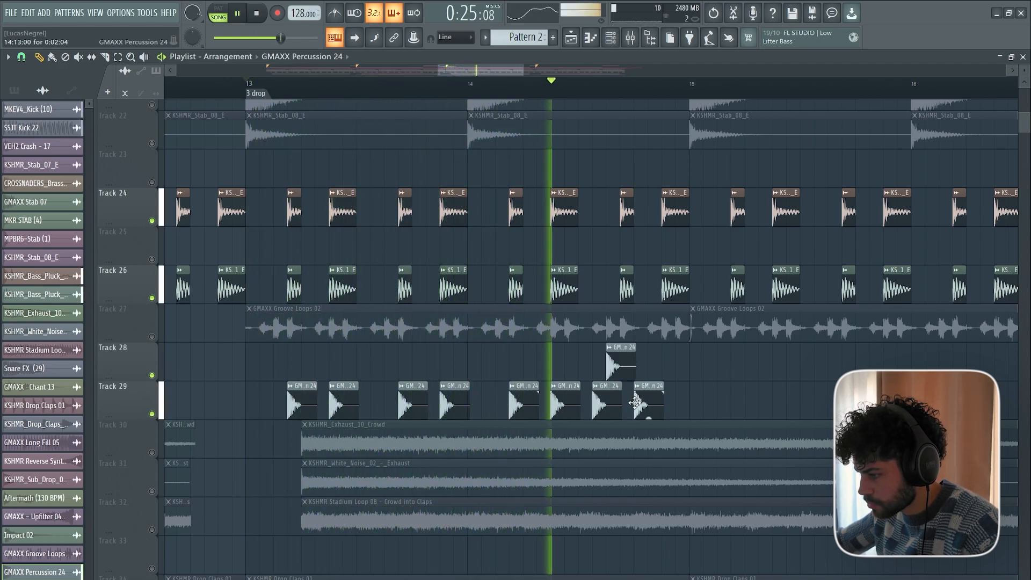
{"action": "left_click", "coordinate": [665, 376]}
{"action": "key", "text": "space"}
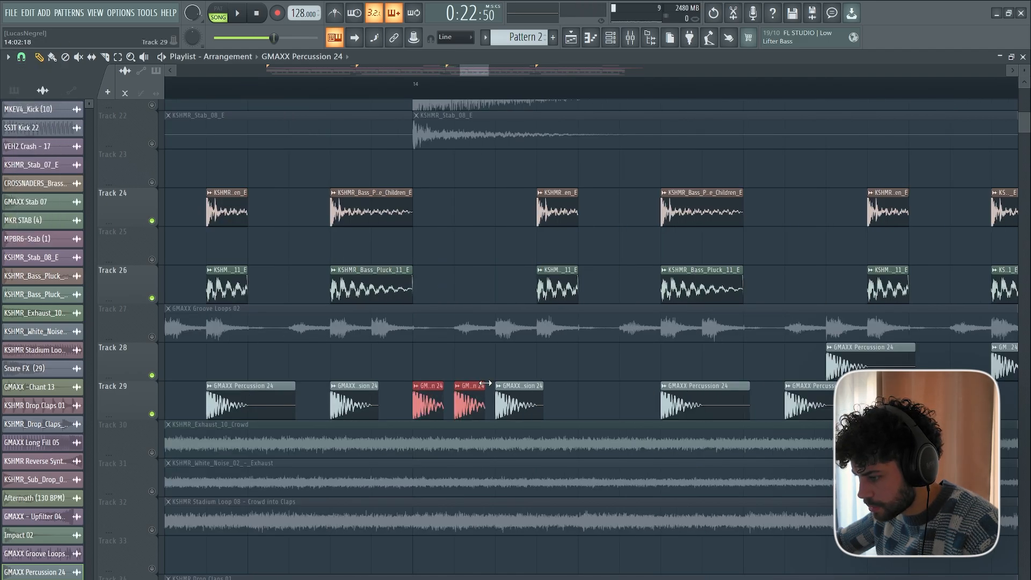
Replace the first bar 14 percussion hit with three rapid, shortened clips from the start of the bar, and play the groove.
{"action": "scroll", "coordinate": [469, 96], "scroll_direction": "down", "scroll_amount": 5}
{"action": "key", "text": "space"}
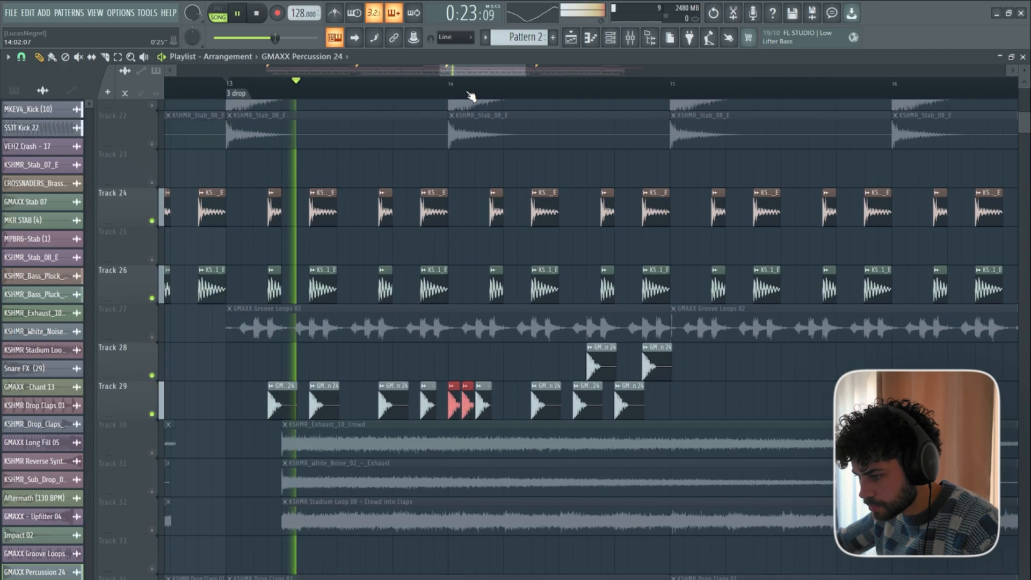
{"action": "scroll", "coordinate": [470, 96], "scroll_direction": "up", "scroll_amount": 2}
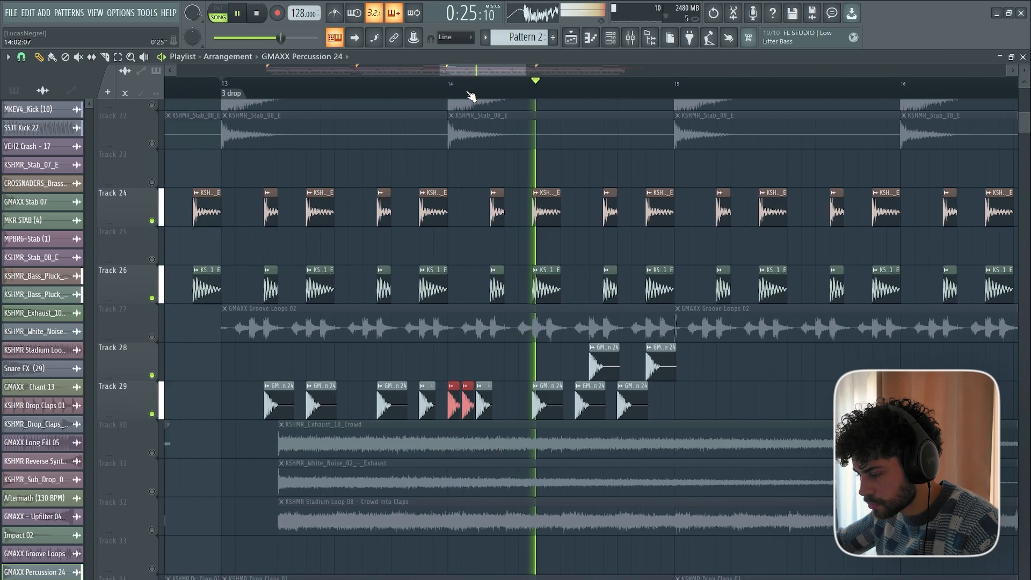
Using 1/4 beat snap, rebuild the bar 14 GMAXX Percussion 24 rhythm on Track 29, extending its final clip to the end of the bar.
{"action": "key", "text": "space"}
{"action": "left_click", "coordinate": [21, 56]}
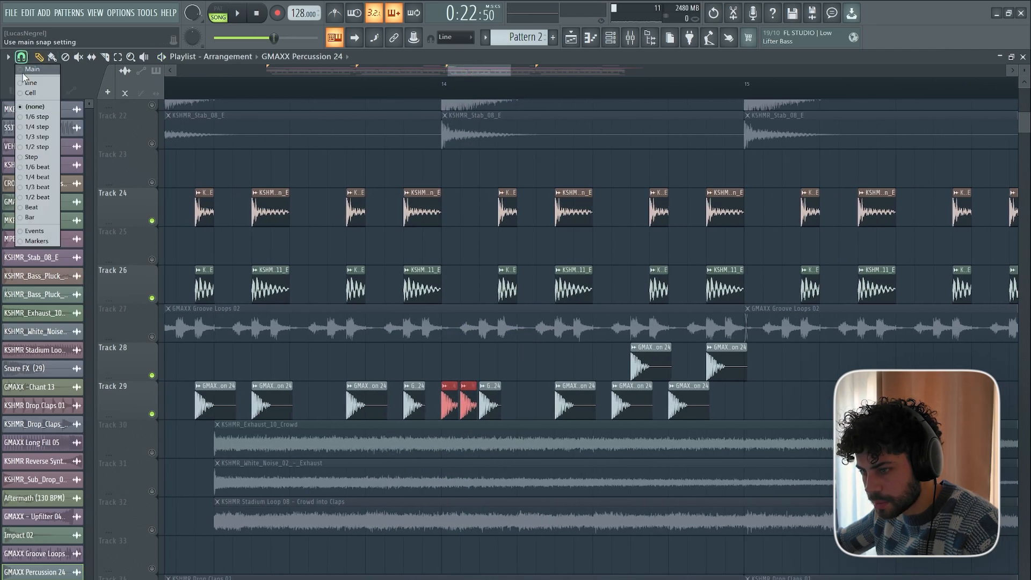
{"action": "left_click", "coordinate": [43, 179]}
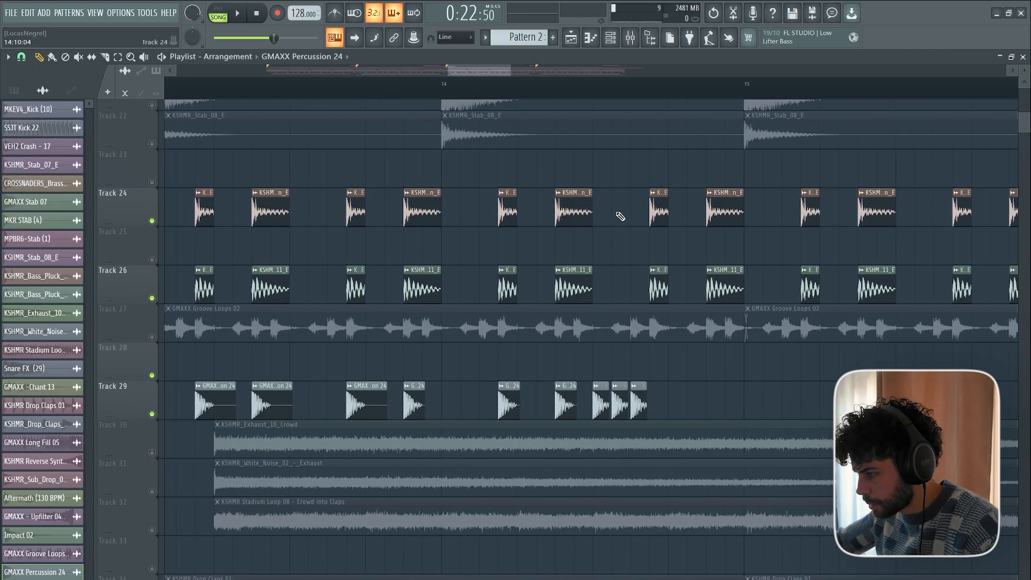
{"action": "scroll", "coordinate": [649, 96], "scroll_direction": "down", "scroll_amount": 1}
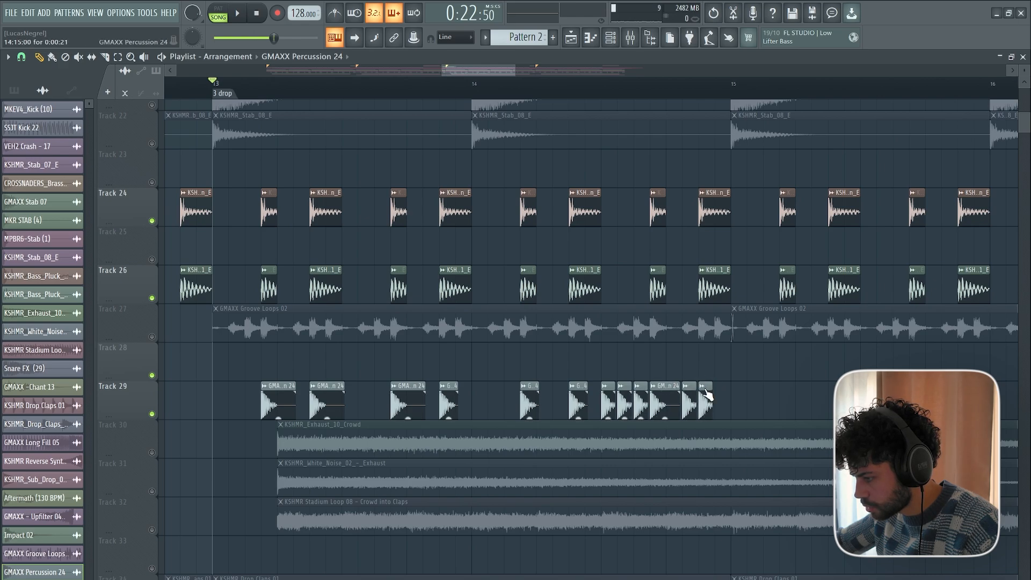
{"action": "key", "text": "space"}
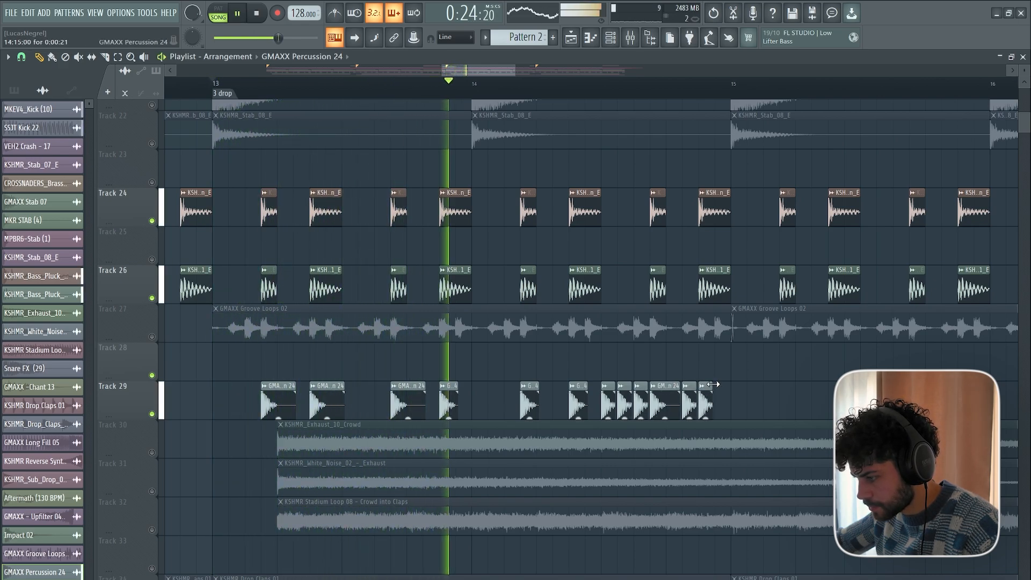
{"action": "left_click_drag", "start_coordinate": [713, 384], "coordinate": [728, 385]}
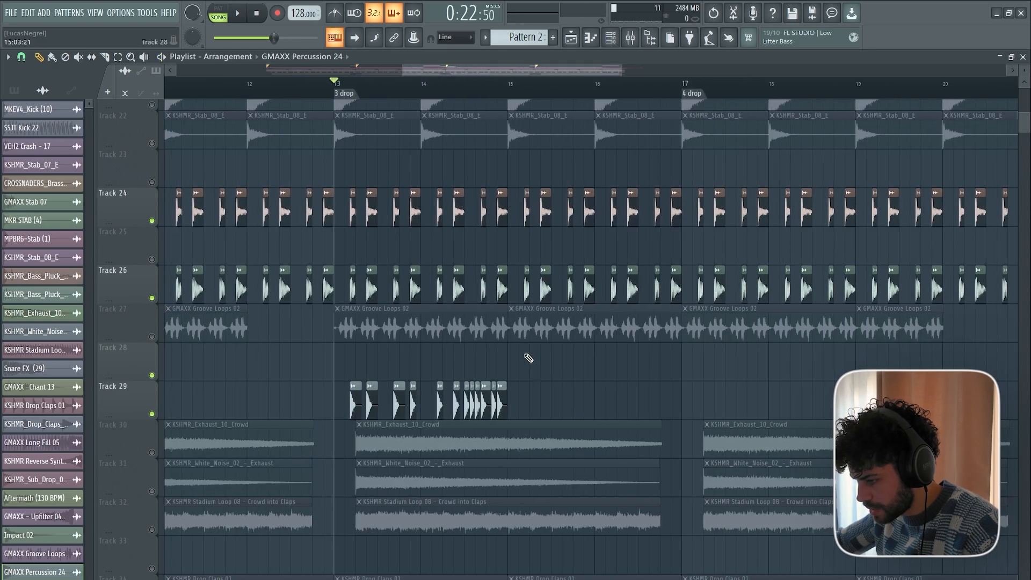
Duplicate the two-bar percussion rhythm on Track 29 into bars 15–16, and repeat the resulting four-bar block across the 4 drop section.
{"action": "left_click_drag", "start_coordinate": [535, 389], "coordinate": [353, 417]}
{"action": "scroll", "coordinate": [524, 95], "scroll_direction": "up", "scroll_amount": 1}
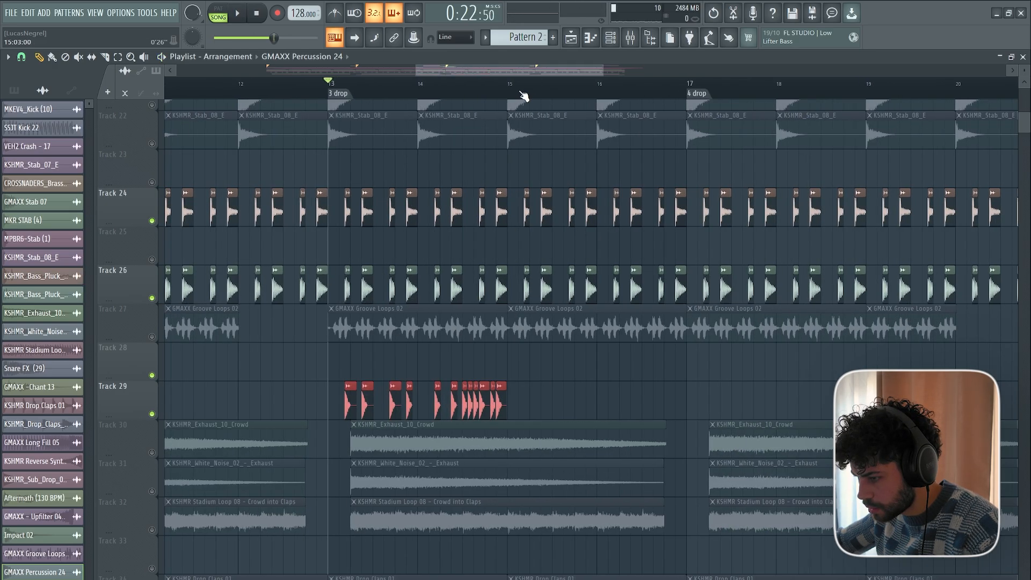
{"action": "scroll", "coordinate": [523, 96], "scroll_direction": "up", "scroll_amount": 1}
{"action": "key", "text": "ctrl+b"}
{"action": "left_click_drag", "start_coordinate": [775, 349], "coordinate": [295, 392]}
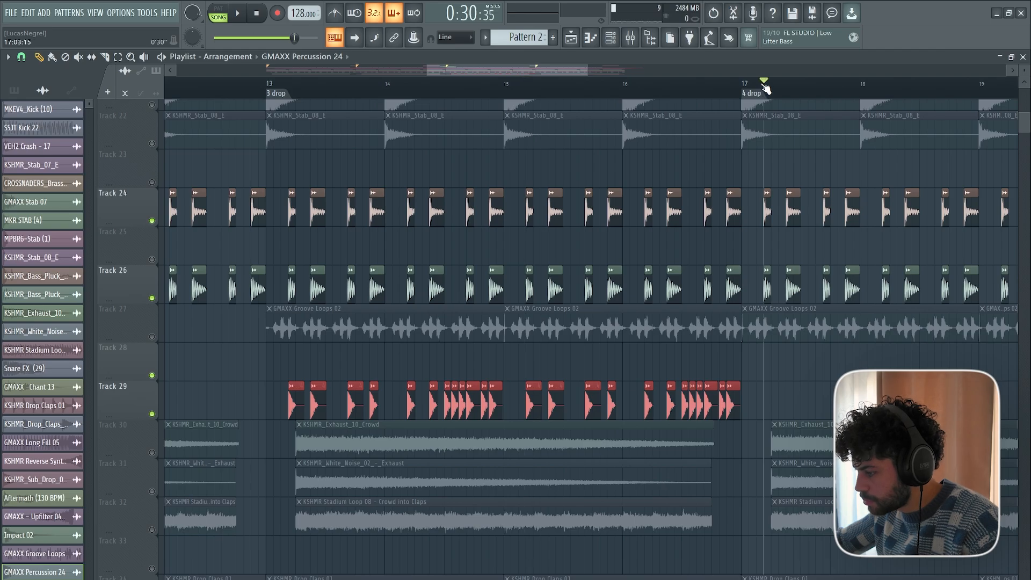
{"action": "key", "text": "ctrl+b"}
{"action": "scroll", "coordinate": [765, 88], "scroll_direction": "down", "scroll_amount": 3}
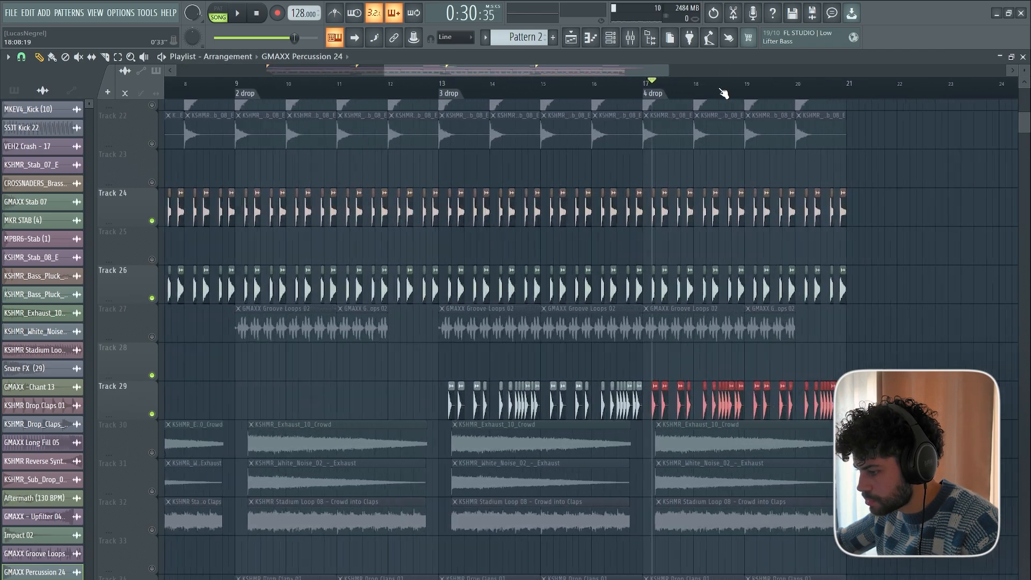
Set the playback position to the second half of bar 12 and route the GMAXX Percussion 24 channel to mixer Insert 1.
{"action": "scroll", "coordinate": [716, 94], "scroll_direction": "up", "scroll_amount": 1}
{"action": "left_click", "coordinate": [359, 87]}
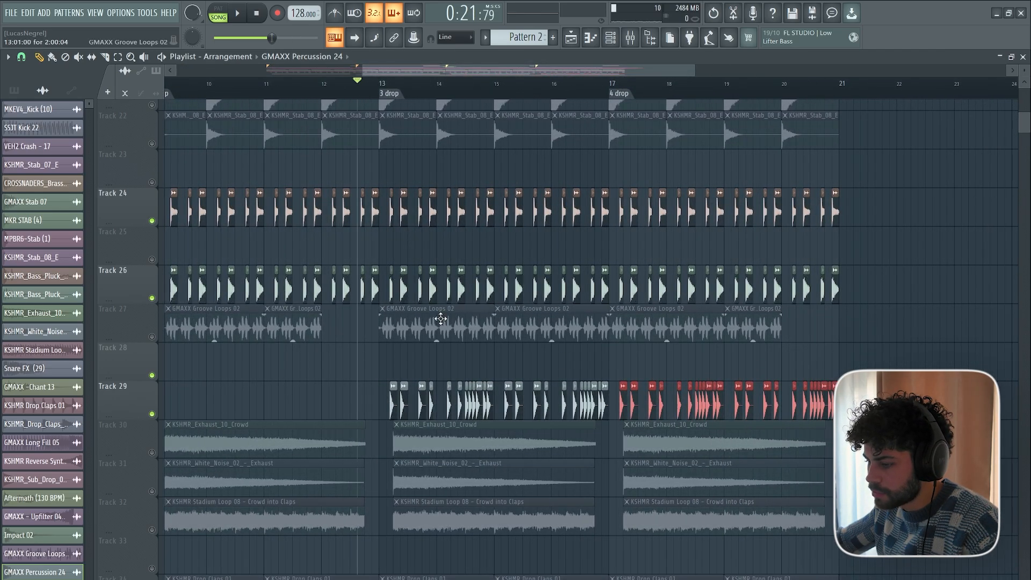
{"action": "scroll", "coordinate": [419, 398], "scroll_direction": "up", "scroll_amount": 2}
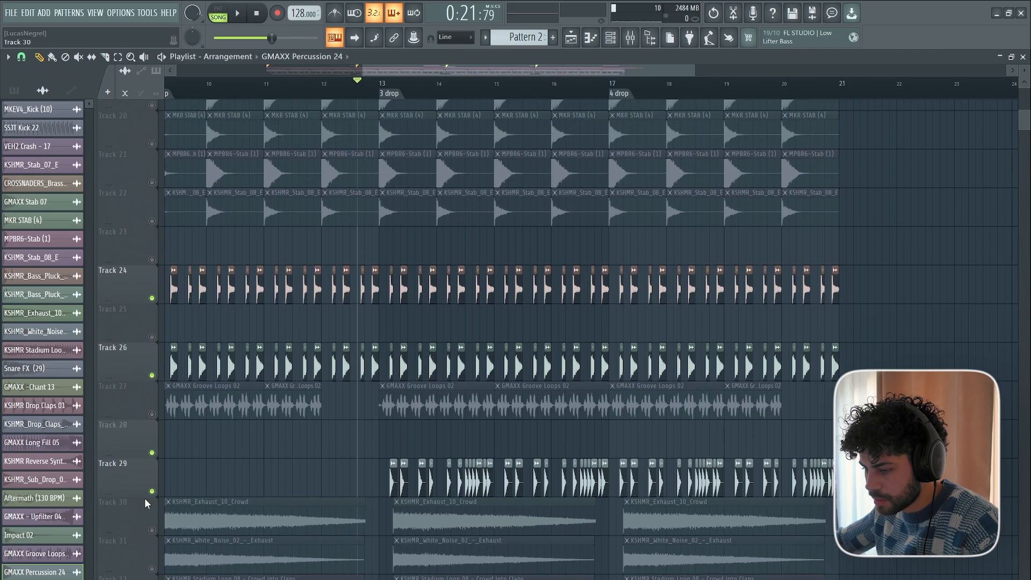
{"action": "double_click", "coordinate": [393, 484]}
{"action": "scroll", "coordinate": [323, 113], "scroll_direction": "up", "scroll_amount": 1}
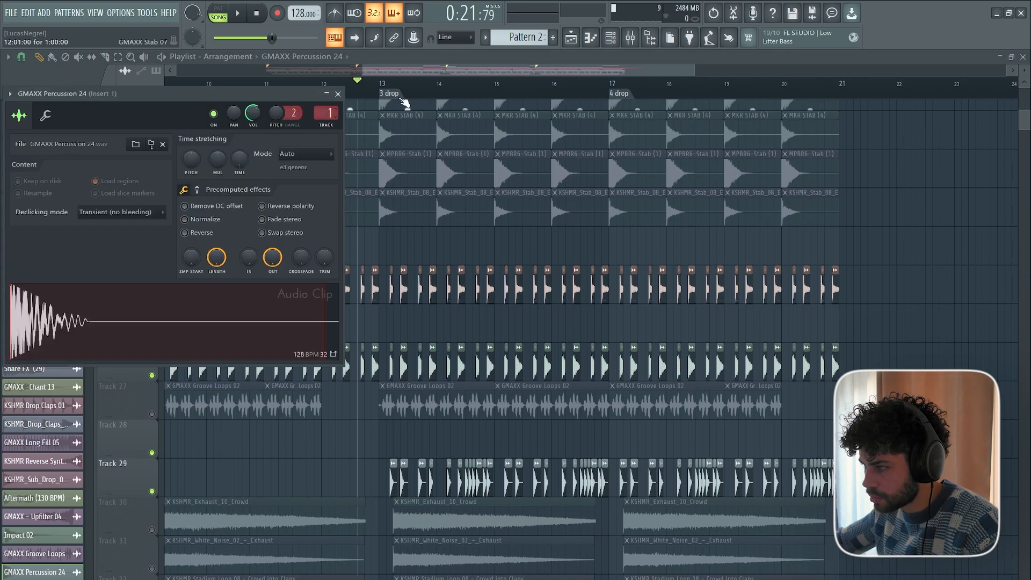
Set band 1 of Fruity Parametric EQ 2 on Insert 1 to high pass and raise its cutoff frequency.
{"action": "left_click", "coordinate": [630, 38]}
{"action": "left_click", "coordinate": [923, 96]}
{"action": "left_click", "coordinate": [656, 417]}
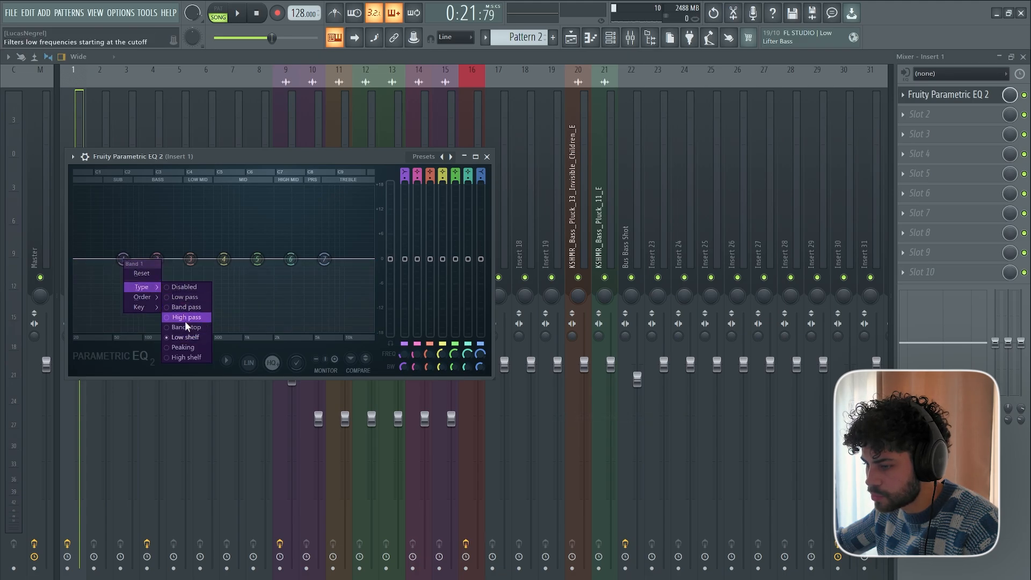
{"action": "left_click", "coordinate": [185, 318]}
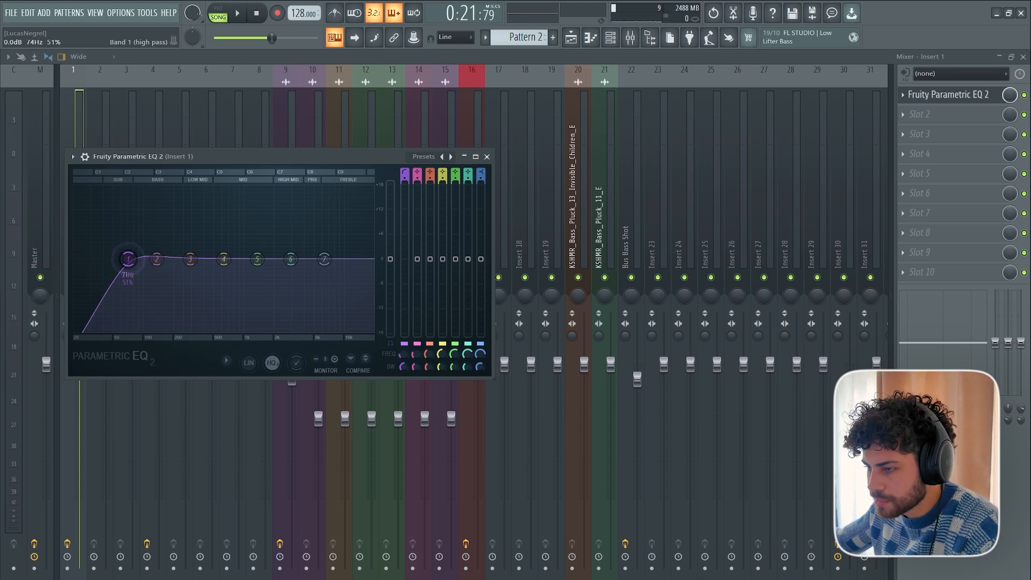
{"action": "left_click_drag", "start_coordinate": [146, 259], "coordinate": [196, 258]}
Return to the playlist and listen to the filtered percussion together with the bass plucks through the 3 drop section.
{"action": "left_click", "coordinate": [572, 39]}
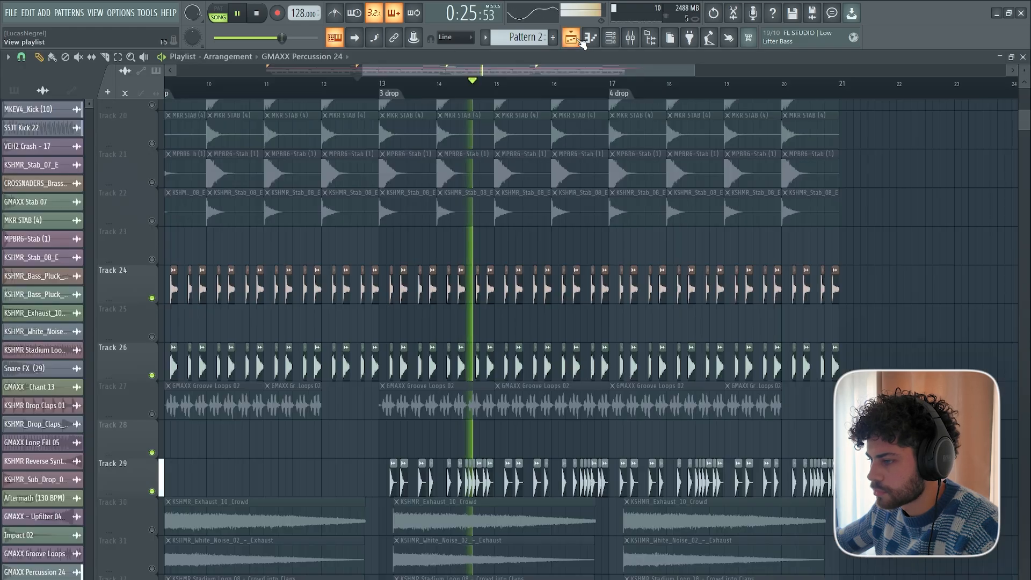
{"action": "scroll", "coordinate": [441, 93], "scroll_direction": "down", "scroll_amount": 1}
{"action": "scroll", "coordinate": [448, 95], "scroll_direction": "up", "scroll_amount": 3}
{"action": "scroll", "coordinate": [448, 95], "scroll_direction": "down", "scroll_amount": 2}
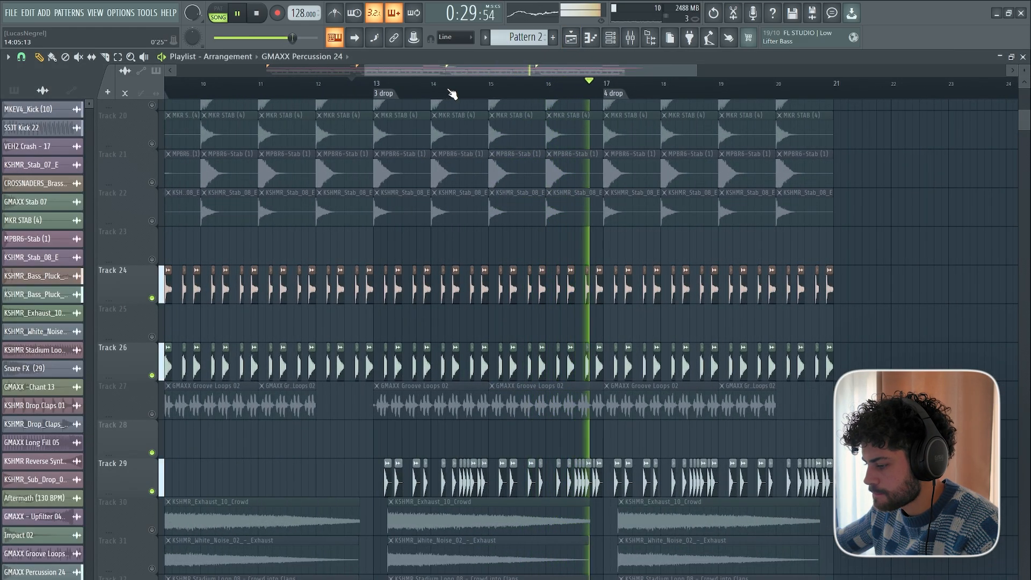
{"action": "key", "text": "space"}
Look over the whole arrangement and restore playback of all the muted playlist tracks.
{"action": "scroll", "coordinate": [552, 236], "scroll_direction": "up", "scroll_amount": 8}
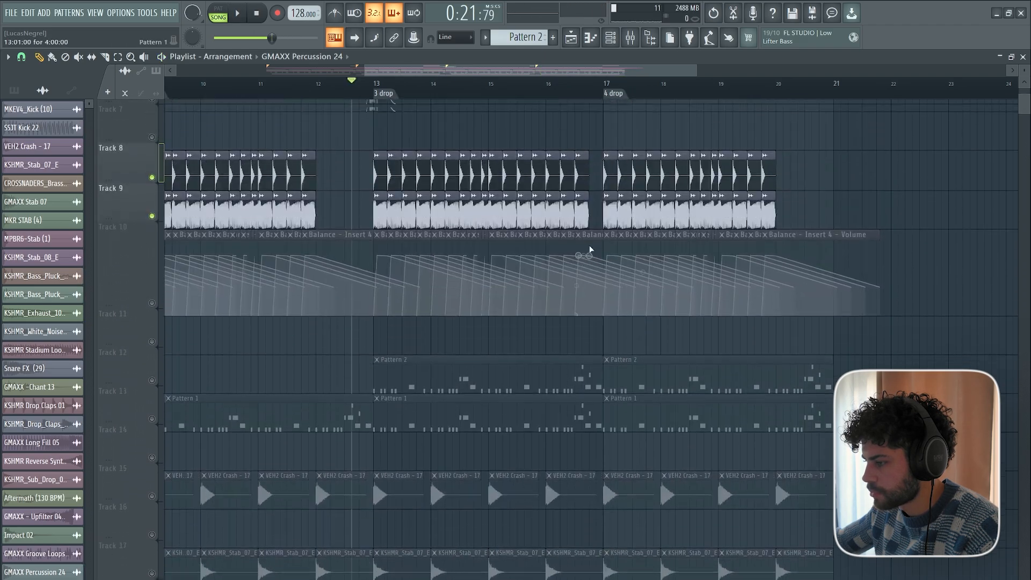
{"action": "scroll", "coordinate": [492, 99], "scroll_direction": "down", "scroll_amount": 3}
{"action": "scroll", "coordinate": [490, 99], "scroll_direction": "up", "scroll_amount": 4}
{"action": "scroll", "coordinate": [508, 168], "scroll_direction": "up", "scroll_amount": 2}
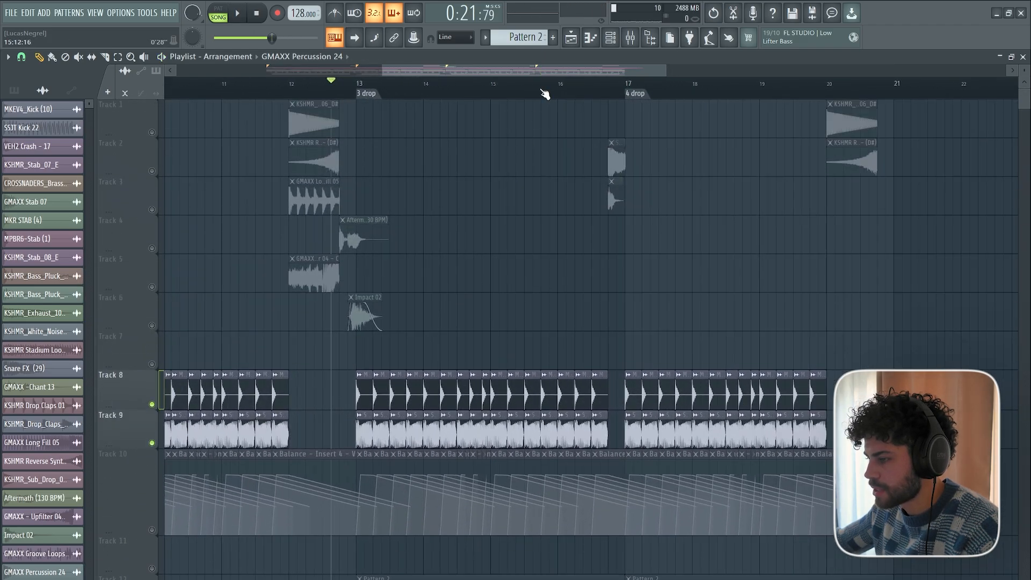
{"action": "scroll", "coordinate": [545, 96], "scroll_direction": "down", "scroll_amount": 5}
{"action": "scroll", "coordinate": [545, 322], "scroll_direction": "down", "scroll_amount": 1}
{"action": "scroll", "coordinate": [544, 322], "scroll_direction": "down", "scroll_amount": 8}
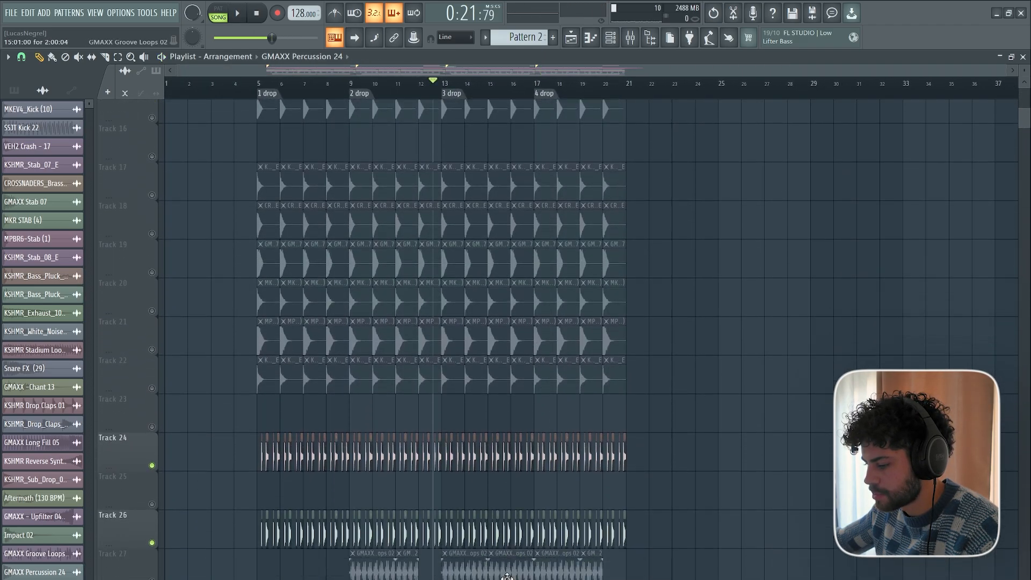
{"action": "scroll", "coordinate": [376, 515], "scroll_direction": "down", "scroll_amount": 3}
{"action": "scroll", "coordinate": [327, 510], "scroll_direction": "up", "scroll_amount": 11}
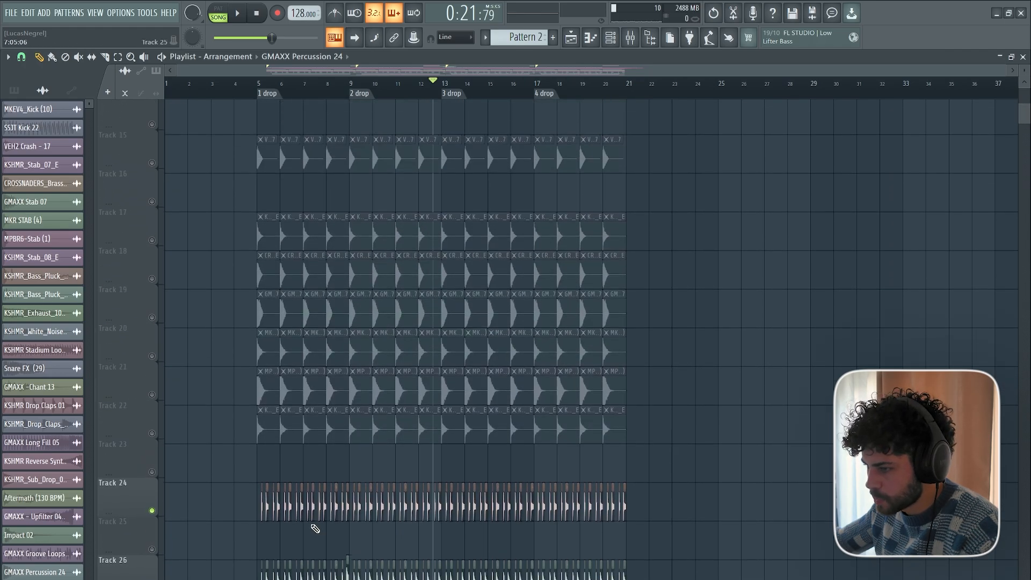
{"action": "left_click", "coordinate": [152, 405], "text": "ctrl"}
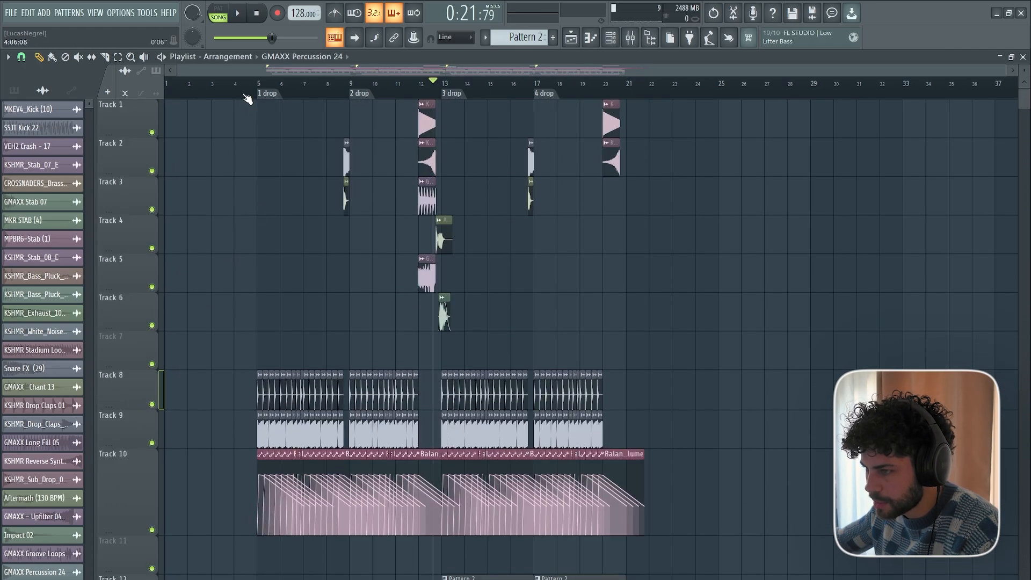
Add the CROSSNADERS_Hey_Hey_Instinct_Killa_150_ - Part_1 sample at the start of bar 13 on Track 6, moving Impact 02 to Track 2.
{"action": "scroll", "coordinate": [472, 99], "scroll_direction": "up", "scroll_amount": 4}
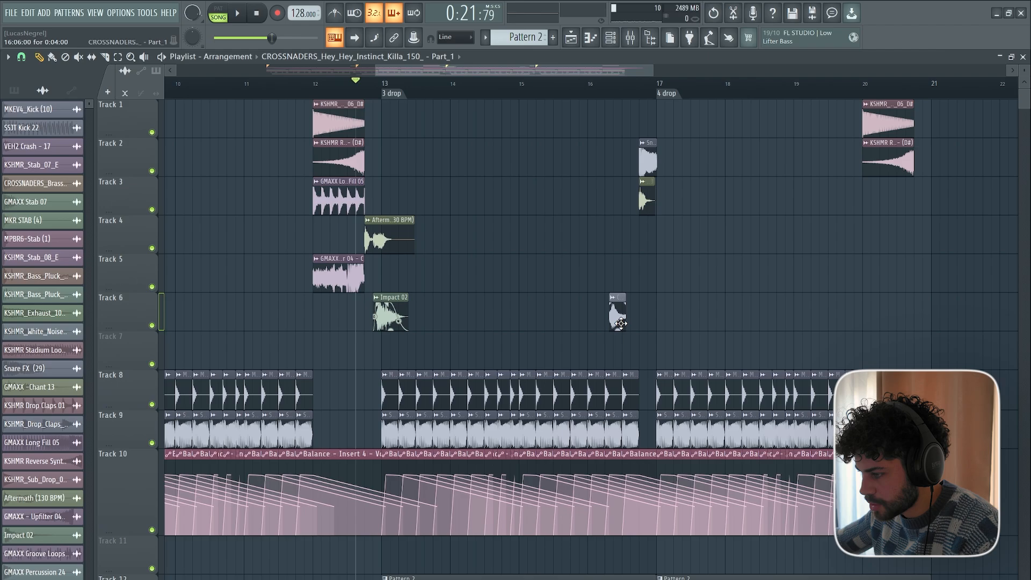
{"action": "scroll", "coordinate": [386, 93], "scroll_direction": "up", "scroll_amount": 5}
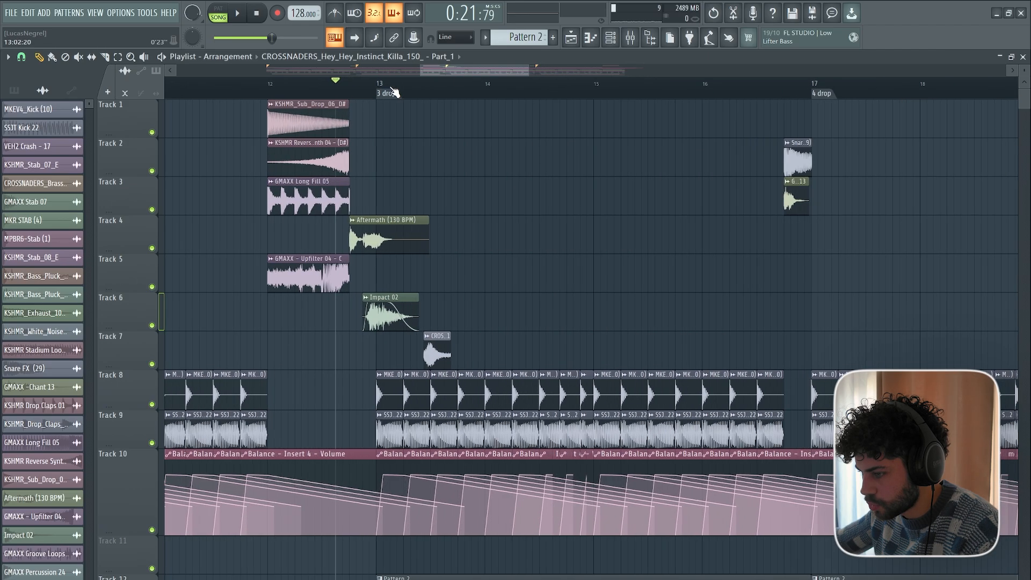
{"action": "left_click_drag", "start_coordinate": [356, 295], "coordinate": [357, 138]}
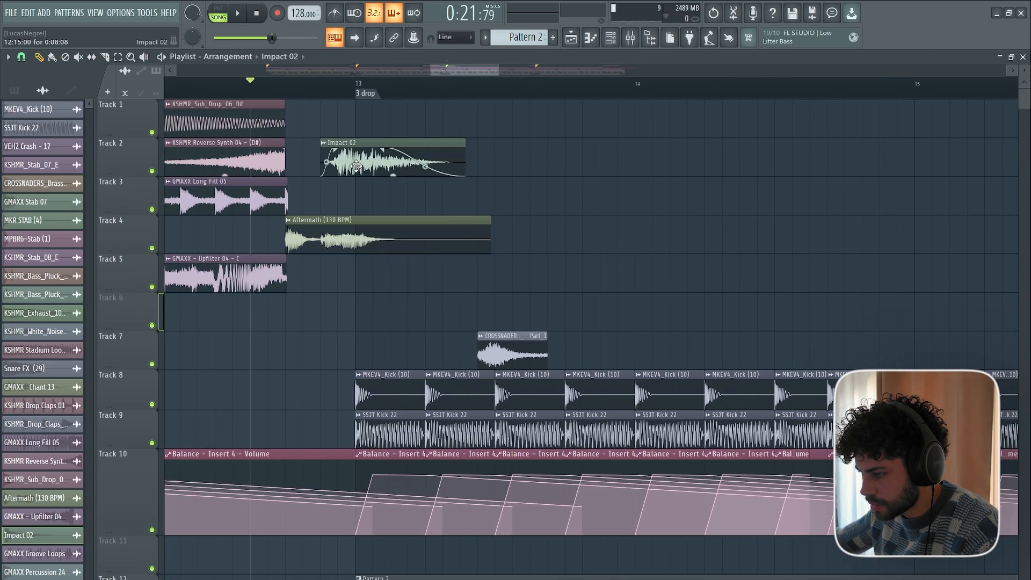
{"action": "left_click_drag", "start_coordinate": [502, 336], "coordinate": [449, 297]}
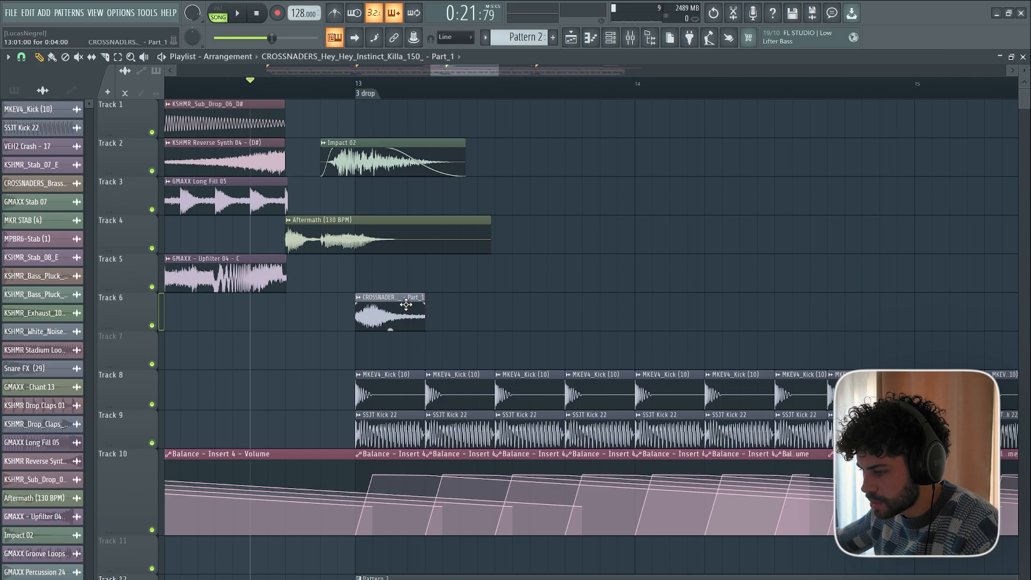
Adjust the CROSSNADERS Hey Hey sample's channel volume and paint the clip on every beat along Track 6 through both remaining drop sections.
{"action": "double_click", "coordinate": [403, 305]}
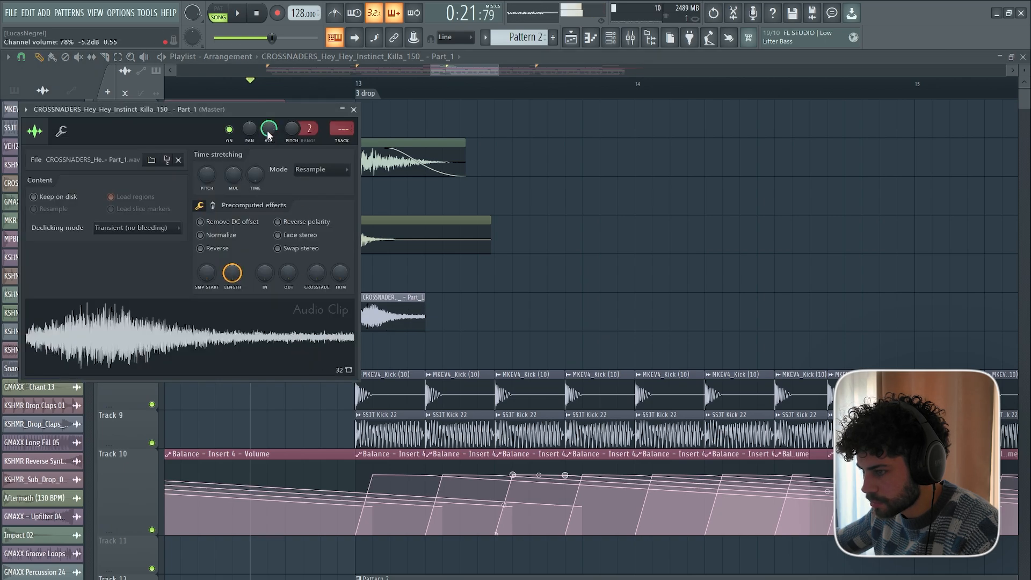
{"action": "key", "text": "Escape"}
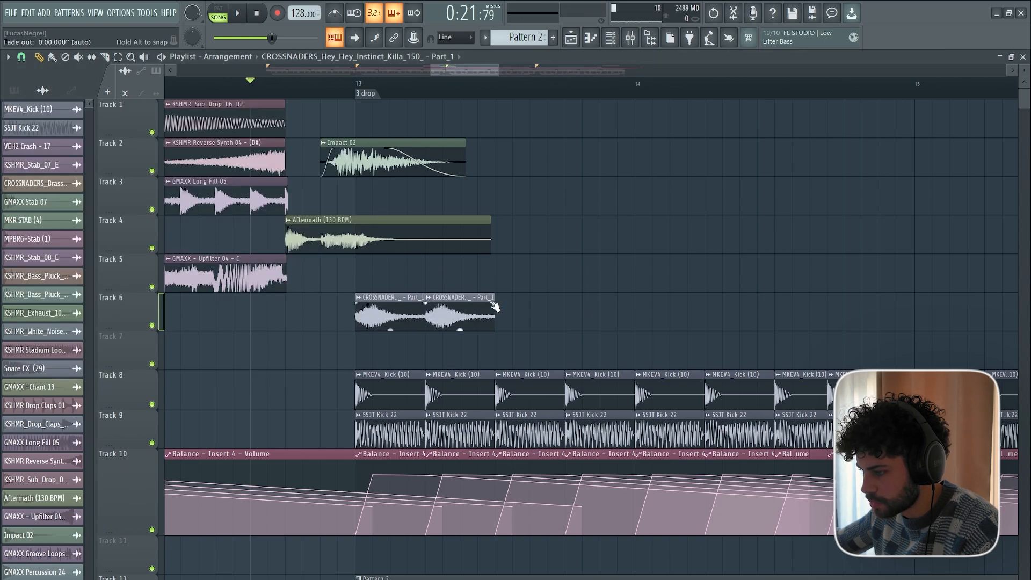
{"action": "scroll", "coordinate": [460, 74], "scroll_direction": "down", "scroll_amount": 5}
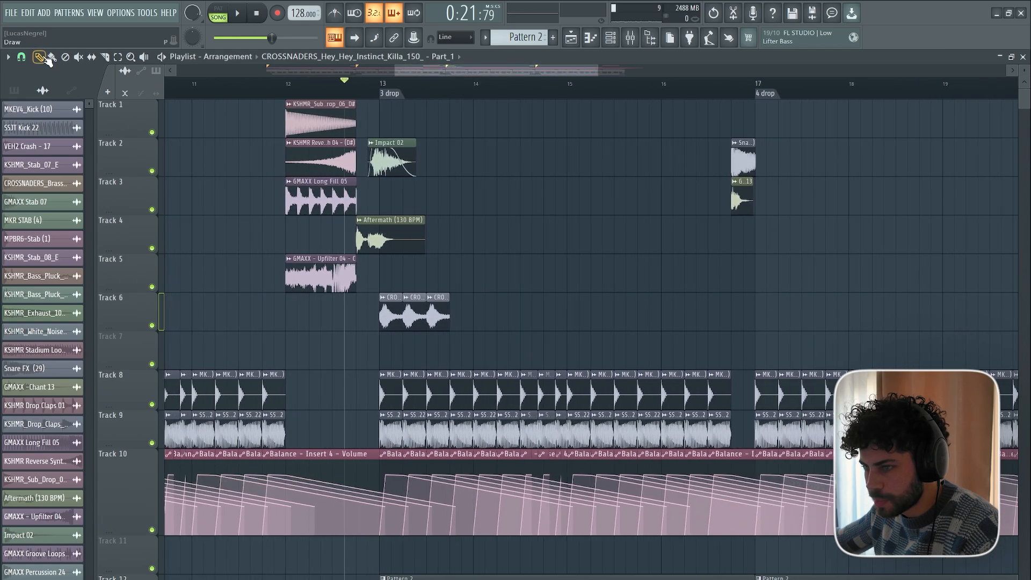
{"action": "scroll", "coordinate": [411, 75], "scroll_direction": "down", "scroll_amount": 3}
{"action": "left_click_drag", "start_coordinate": [382, 314], "coordinate": [809, 314]}
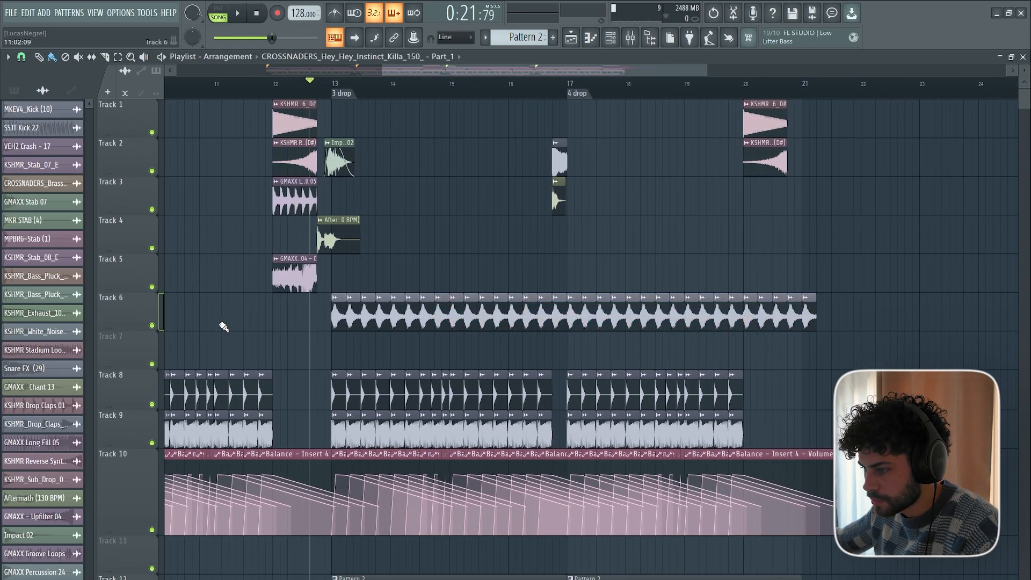
Solo Track 6, bring back kick Tracks 8 and 9 and transition Tracks 1 to 5, and play the 3 drop section.
{"action": "key", "text": "space"}
{"action": "key", "text": "space"}
{"action": "right_click", "coordinate": [152, 325]}
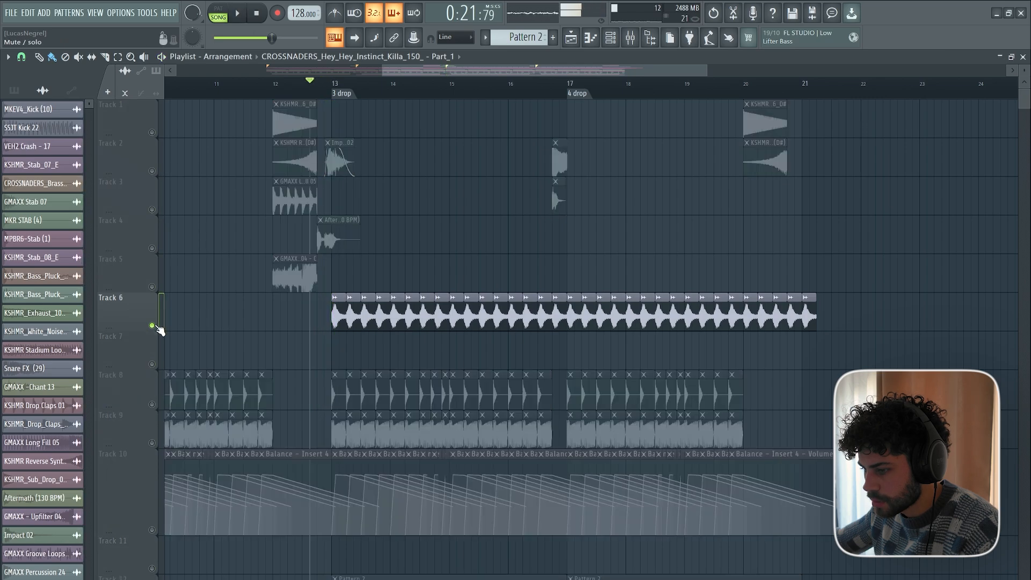
{"action": "left_click", "coordinate": [153, 404]}
{"action": "left_click", "coordinate": [153, 442]}
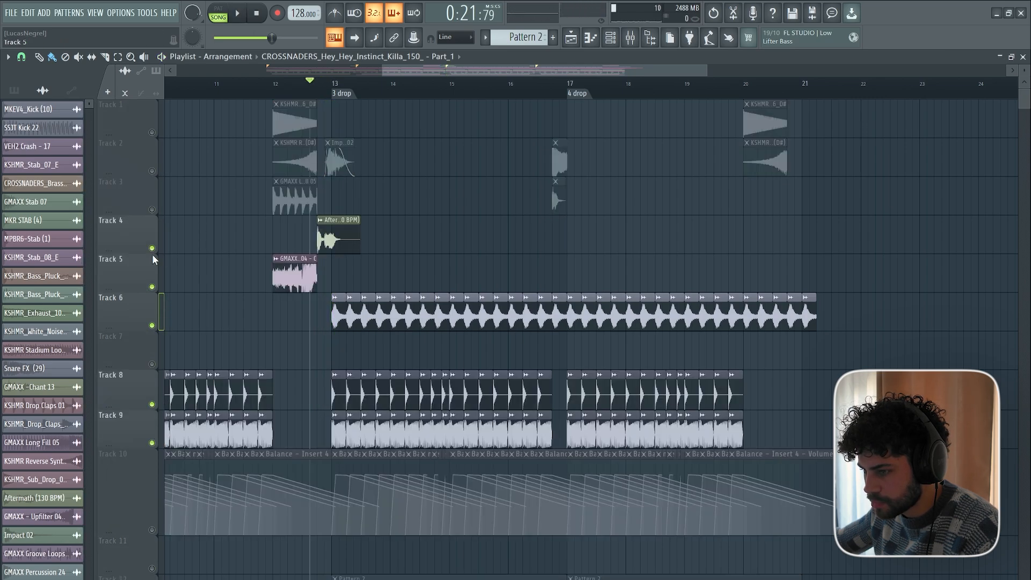
{"action": "left_click", "coordinate": [152, 171]}
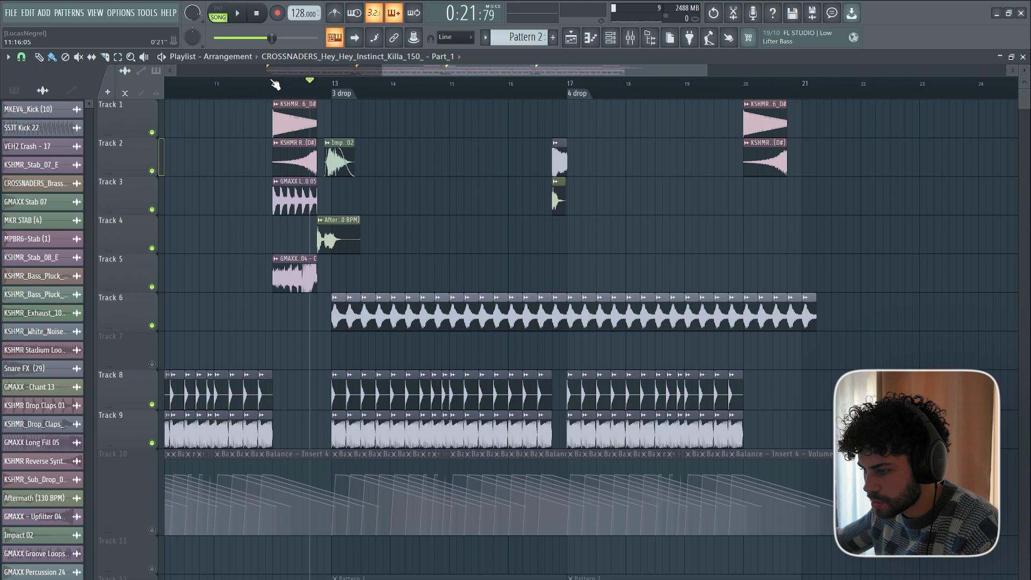
{"action": "key", "text": "space"}
Set the CROSSNADERS Hey Hey sample's channel volume to about 46% while it plays, and stop playback.
{"action": "scroll", "coordinate": [421, 267], "scroll_direction": "down", "scroll_amount": 1}
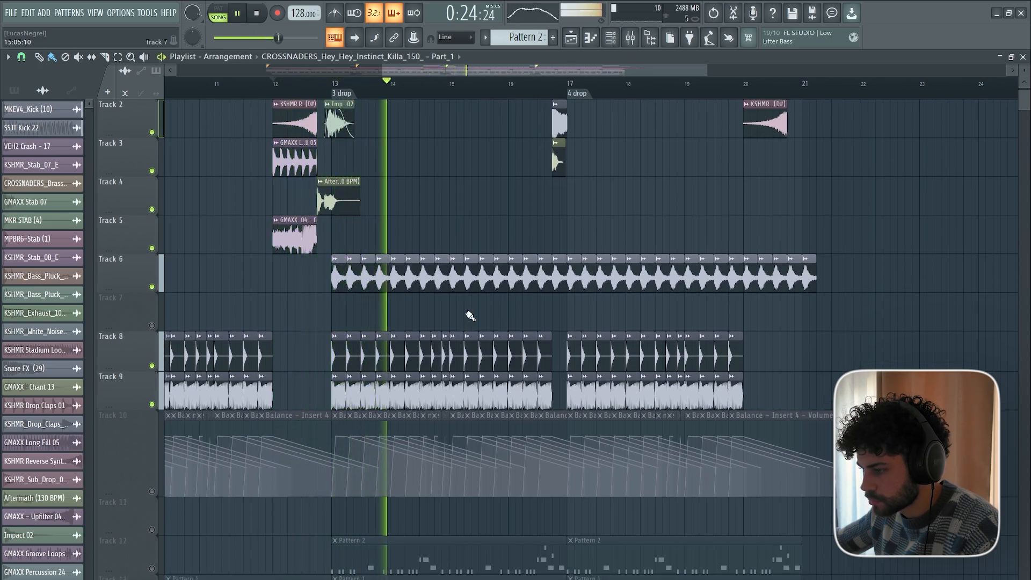
{"action": "double_click", "coordinate": [459, 279]}
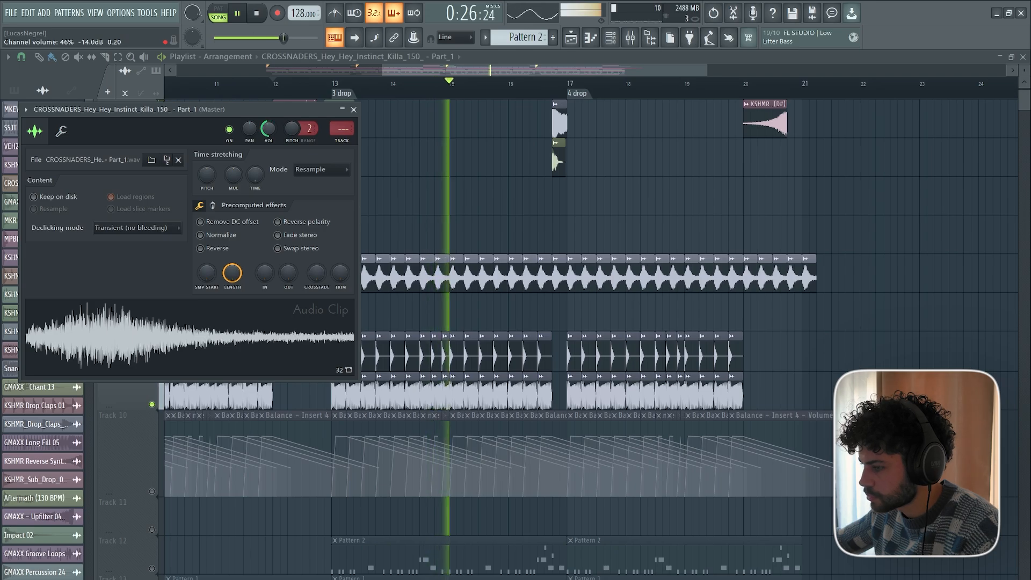
{"action": "key", "text": "Escape"}
{"action": "key", "text": "space"}
Match the Track 6 sample clips in the second half of bar 14 to the kick rhythm, adding a shortened clip before bar 15, and replay.
{"action": "scroll", "coordinate": [448, 88], "scroll_direction": "up", "scroll_amount": 6}
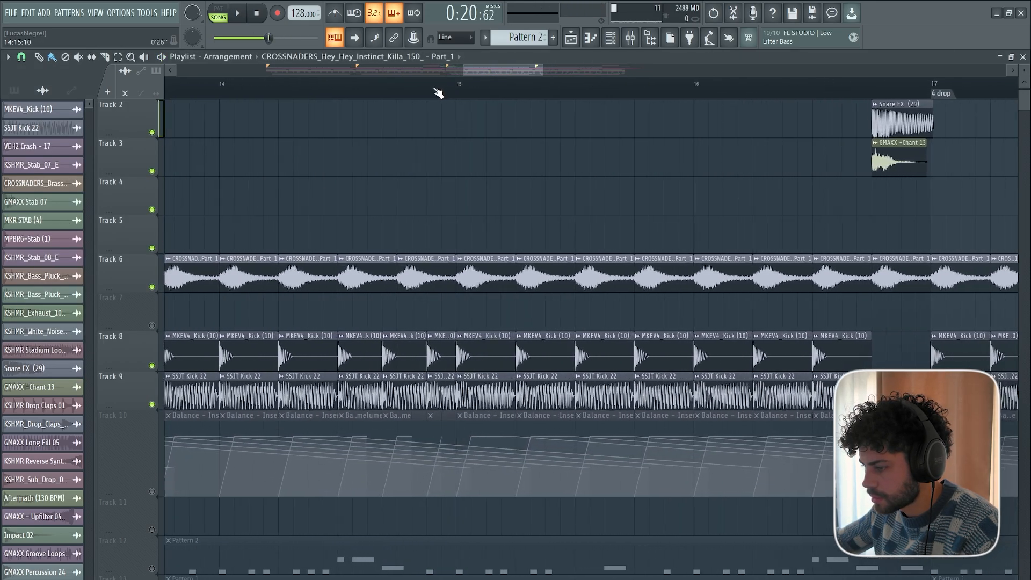
{"action": "scroll", "coordinate": [398, 93], "scroll_direction": "up", "scroll_amount": 1}
{"action": "left_click", "coordinate": [296, 88]}
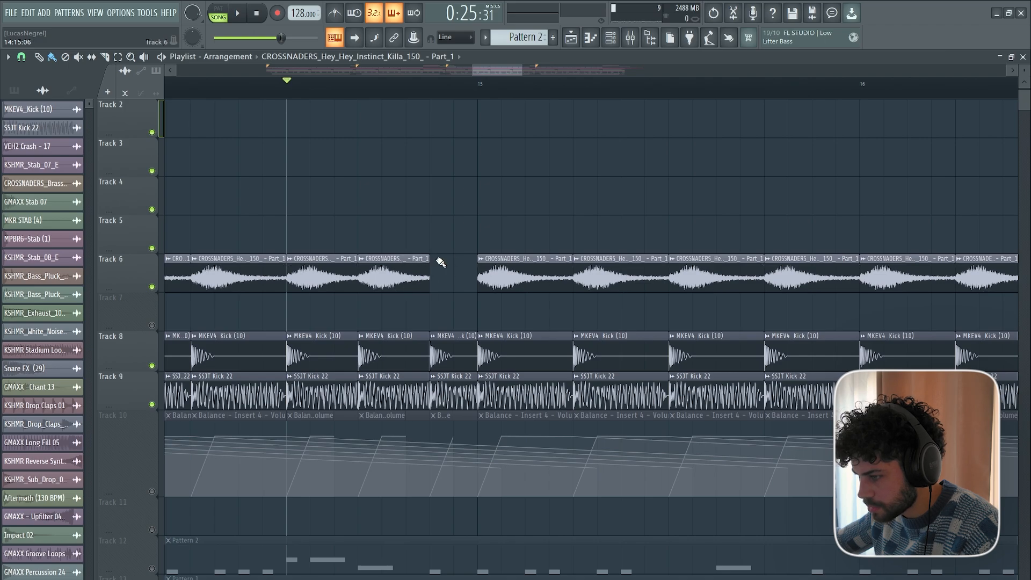
{"action": "left_click_drag", "start_coordinate": [456, 222], "coordinate": [456, 262]}
{"action": "key", "text": "space"}
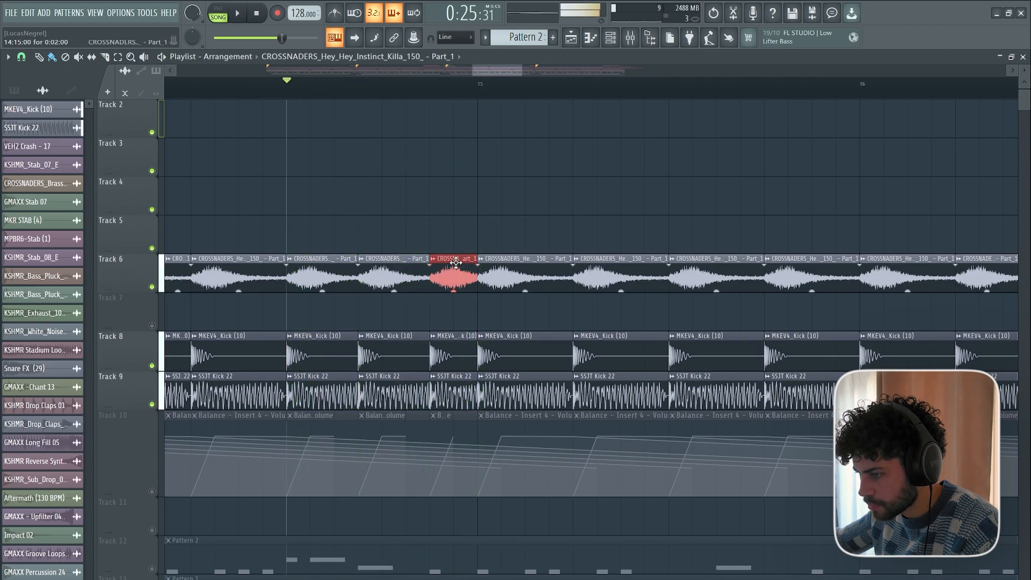
Restore the Track 6 sample clips in the second half of bar 14 to one per beat and replay from before the 3 drop.
{"action": "left_click_drag", "start_coordinate": [396, 233], "coordinate": [403, 280]}
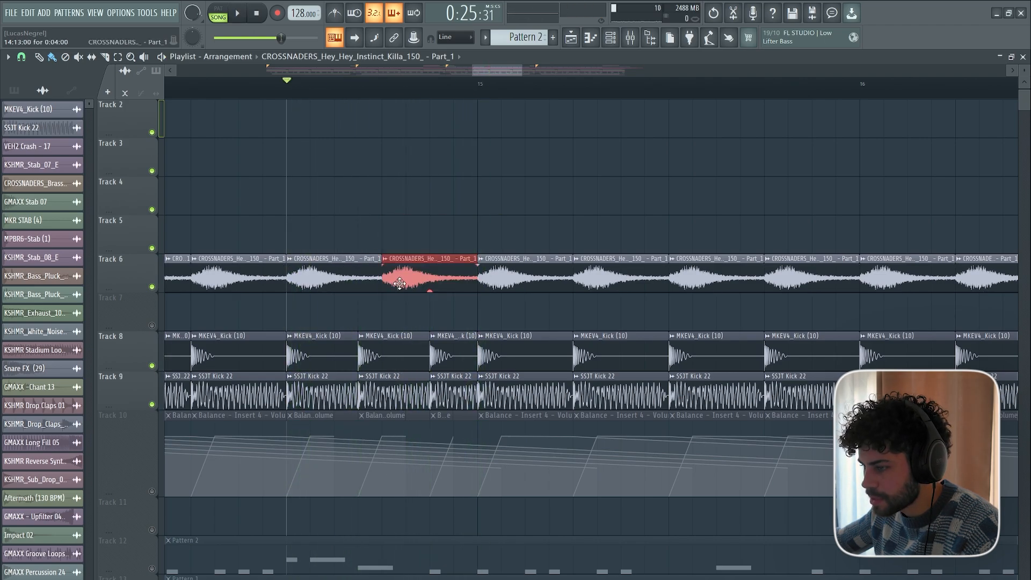
{"action": "scroll", "coordinate": [394, 94], "scroll_direction": "down", "scroll_amount": 7}
{"action": "left_click", "coordinate": [282, 89]}
{"action": "scroll", "coordinate": [282, 89], "scroll_direction": "up", "scroll_amount": 5}
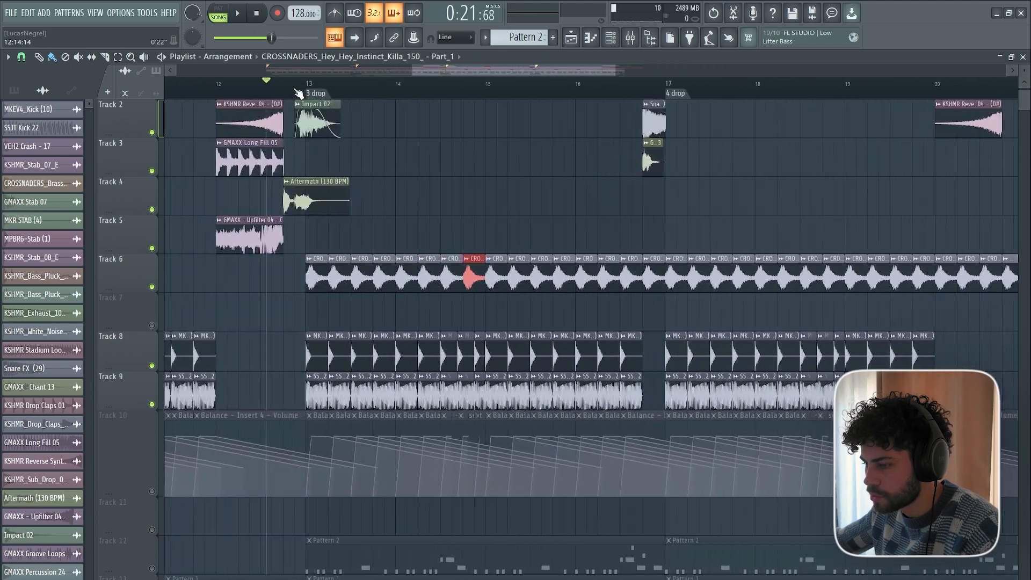
{"action": "key", "text": "space"}
{"action": "scroll", "coordinate": [396, 90], "scroll_direction": "down", "scroll_amount": 3}
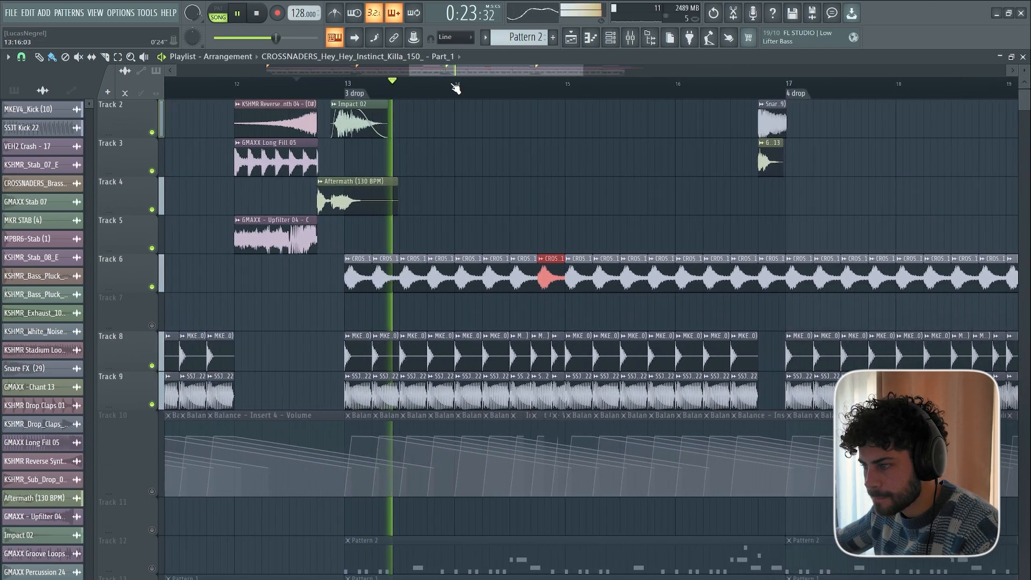
{"action": "left_click_drag", "start_coordinate": [481, 72], "coordinate": [556, 74]}
{"action": "scroll", "coordinate": [556, 73], "scroll_direction": "down", "scroll_amount": 2}
{"action": "key", "text": "space"}
Delete the Track 6 sample clip on the last beat before the 4 drop to match the gap in the kicks.
{"action": "key", "text": "ctrl+d"}
{"action": "right_click", "coordinate": [428, 275]}
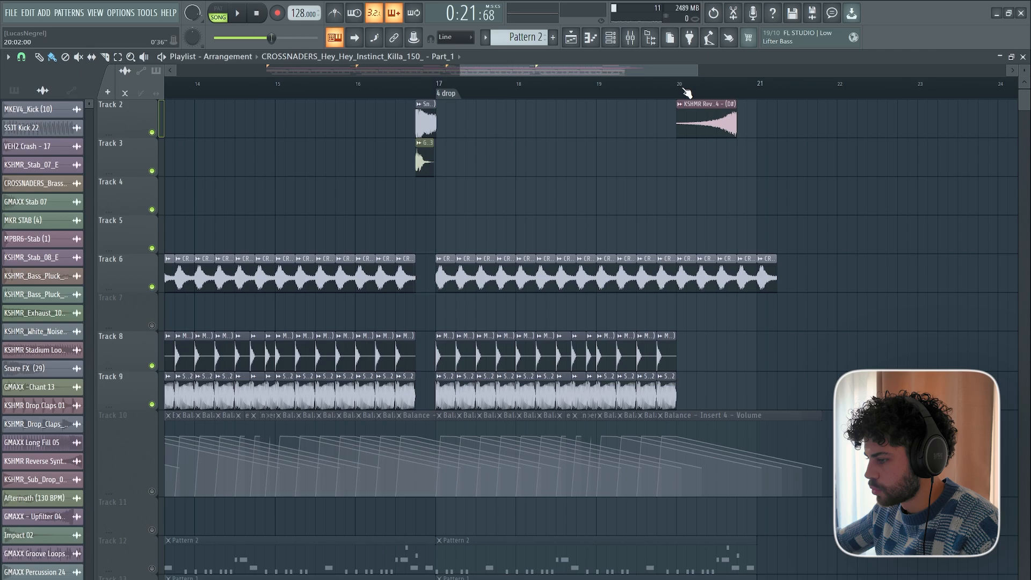
{"action": "scroll", "coordinate": [687, 92], "scroll_direction": "down", "scroll_amount": 4}
{"action": "scroll", "coordinate": [559, 424], "scroll_direction": "down", "scroll_amount": 5}
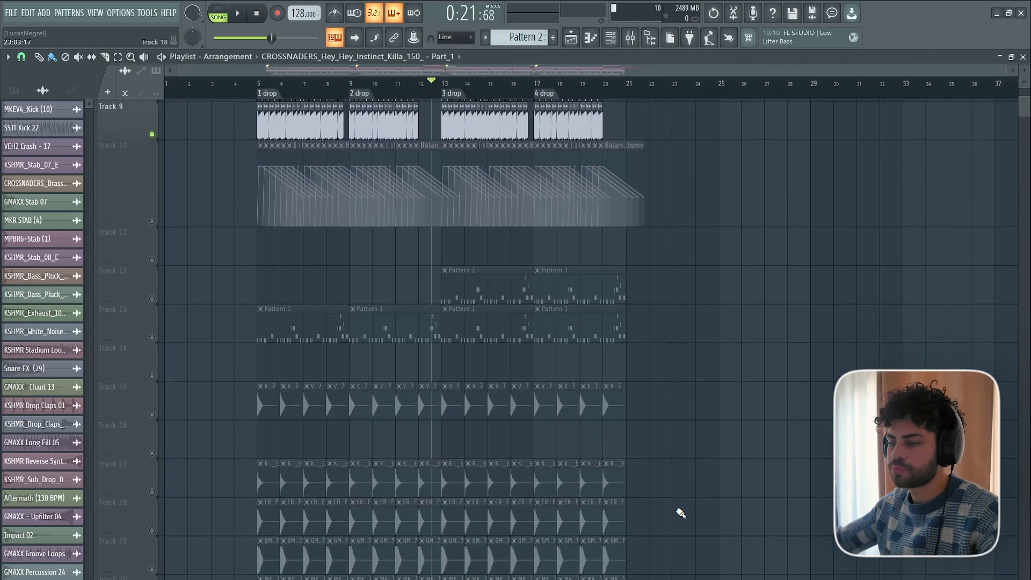
{"action": "scroll", "coordinate": [681, 513], "scroll_direction": "up", "scroll_amount": 5}
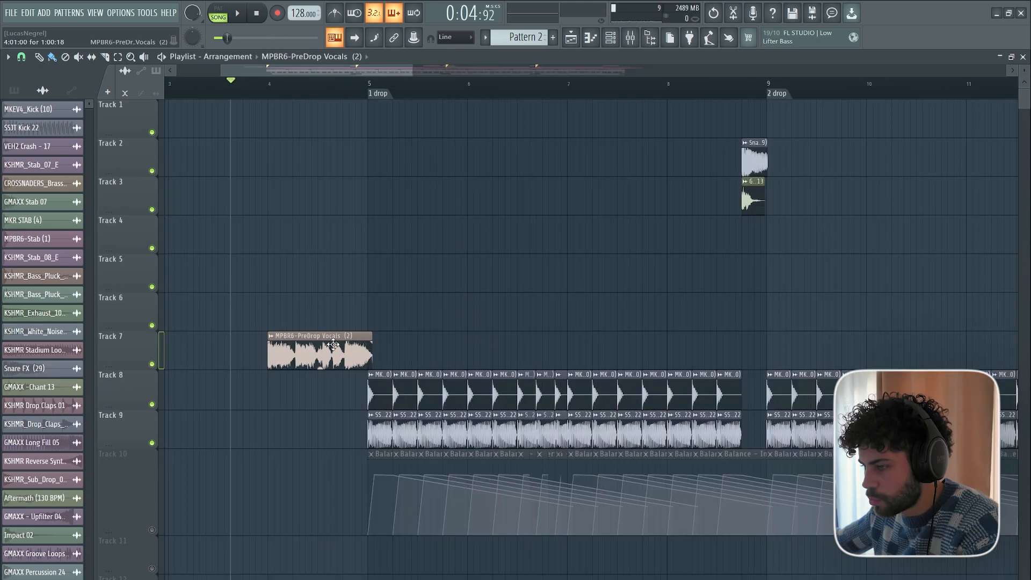
Add the MPBR6-PreDrop Vocals (2) sample to Track 7 at bar 4, leading into the 1 drop, and play it.
{"action": "double_click", "coordinate": [330, 344]}
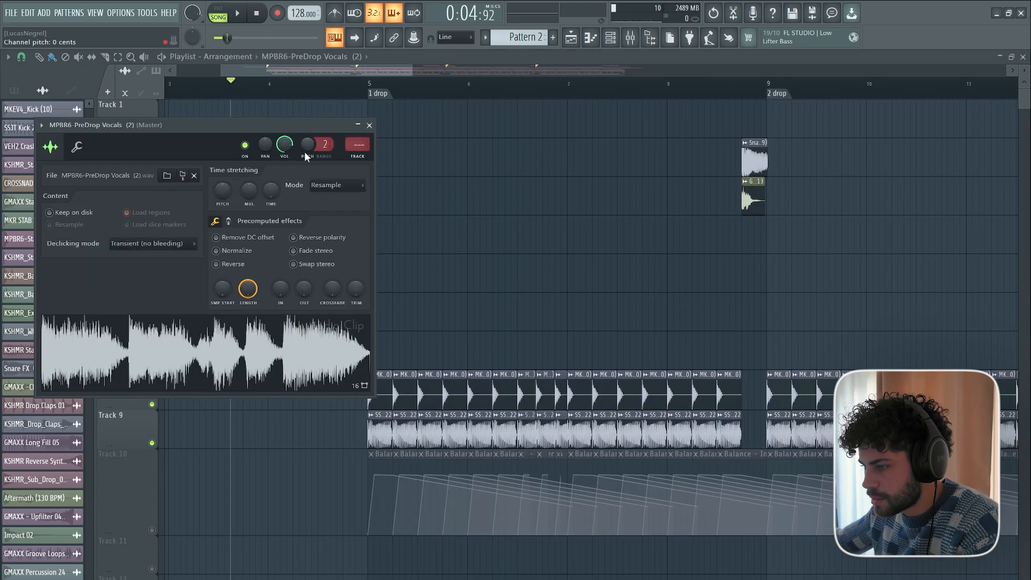
{"action": "left_click", "coordinate": [369, 125]}
{"action": "scroll", "coordinate": [318, 252], "scroll_direction": "down", "scroll_amount": 3}
{"action": "key", "text": "space"}
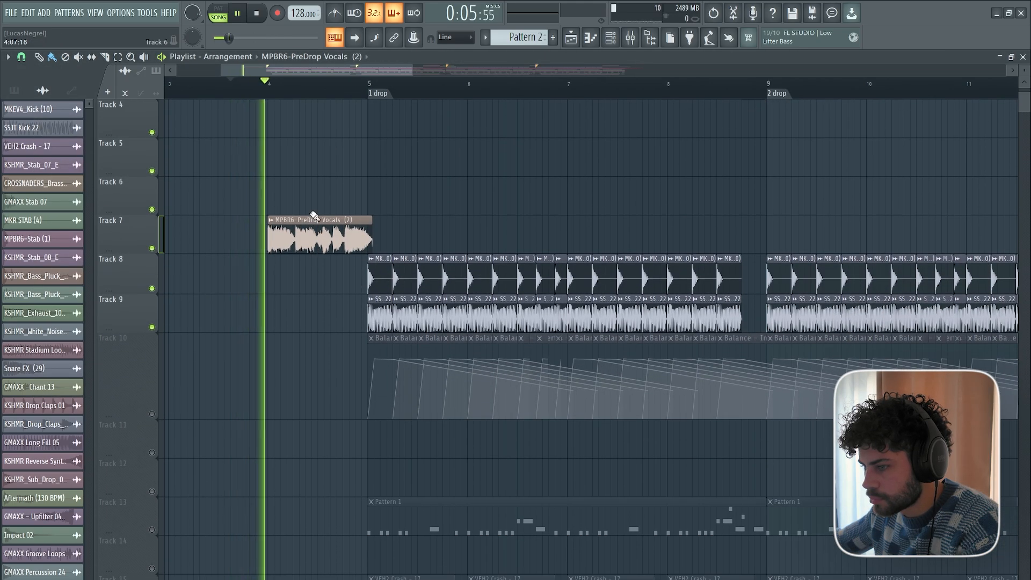
{"action": "scroll", "coordinate": [324, 241], "scroll_direction": "up", "scroll_amount": 1}
{"action": "scroll", "coordinate": [391, 356], "scroll_direction": "up", "scroll_amount": 2}
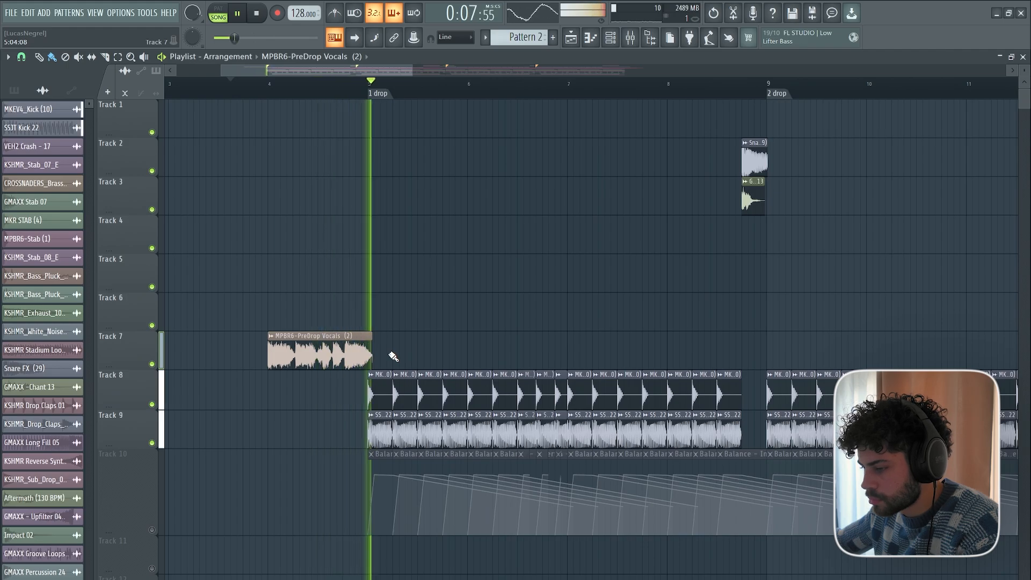
{"action": "key", "text": "space"}
Place a KSHMR Reverse Synth 04 - (D#) clip on Track 5 at bar 4 and play it with the pre-drop vocal.
{"action": "scroll", "coordinate": [386, 94], "scroll_direction": "down", "scroll_amount": 3}
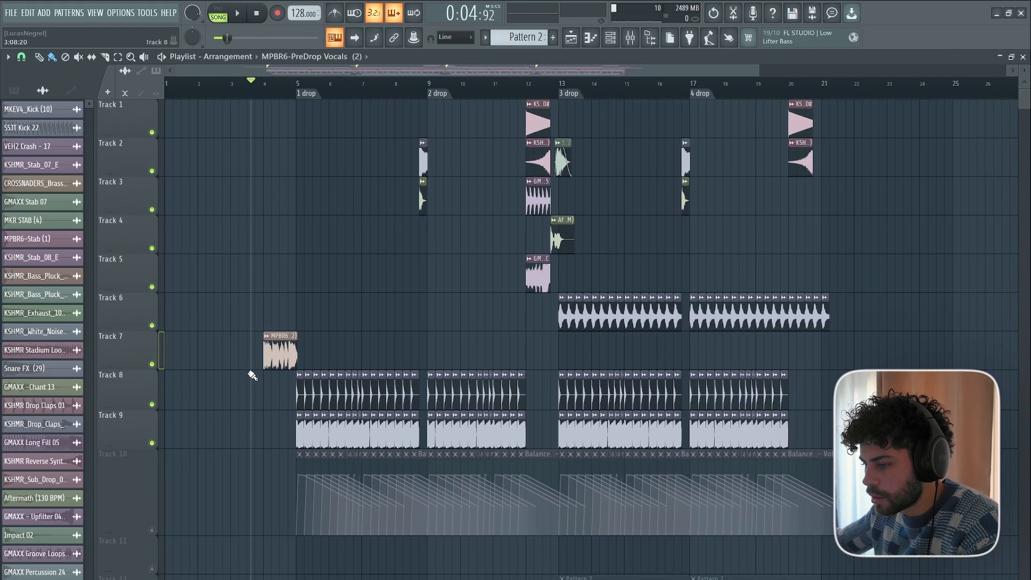
{"action": "scroll", "coordinate": [253, 104], "scroll_direction": "up", "scroll_amount": 4}
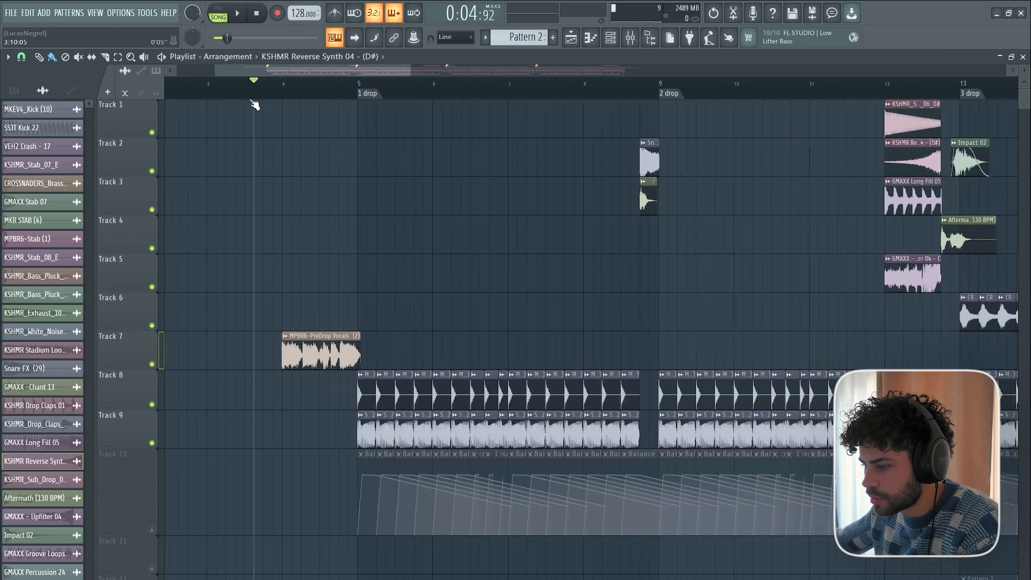
{"action": "left_click", "coordinate": [257, 276]}
{"action": "key", "text": "space"}
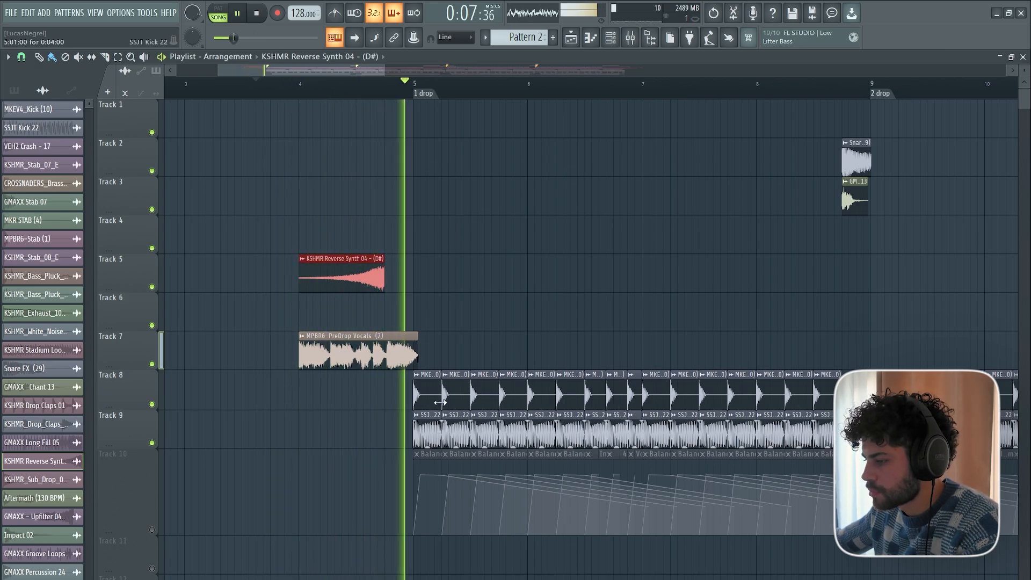
{"action": "key", "text": "space"}
Place a GMAXX Long Fill 05 clip on Track 4 spanning bar 1 to the start of bar 4 and play the build-up.
{"action": "scroll", "coordinate": [425, 96], "scroll_direction": "down", "scroll_amount": 4}
{"action": "scroll", "coordinate": [293, 380], "scroll_direction": "down", "scroll_amount": 9}
{"action": "scroll", "coordinate": [317, 313], "scroll_direction": "up", "scroll_amount": 10}
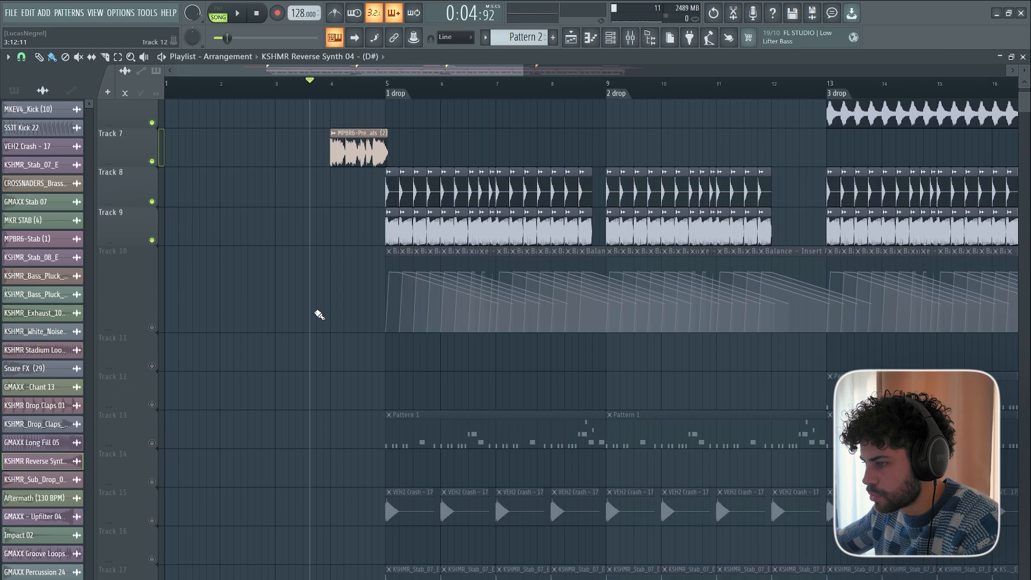
{"action": "scroll", "coordinate": [398, 92], "scroll_direction": "down", "scroll_amount": 5}
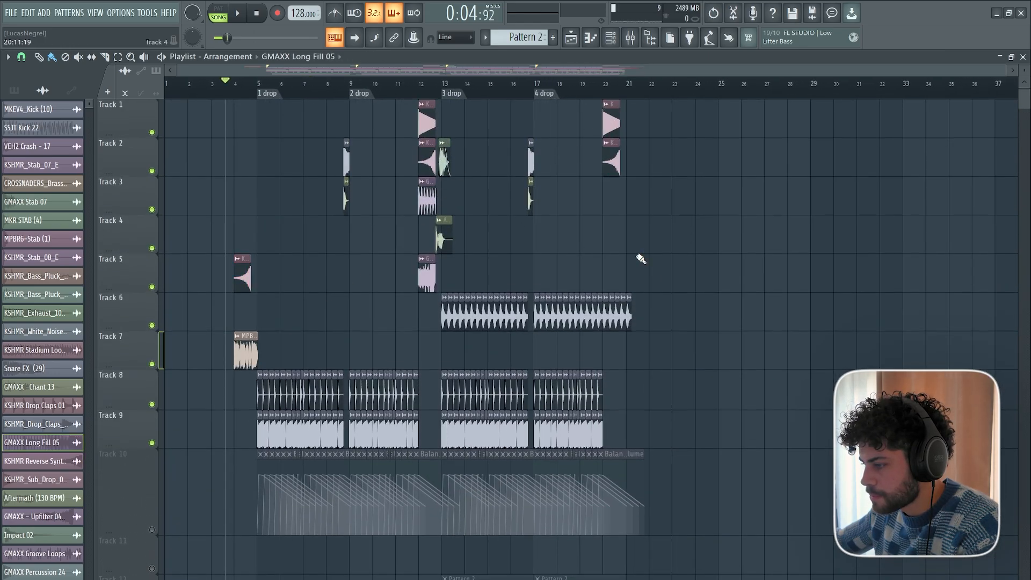
{"action": "left_click_drag", "start_coordinate": [535, 256], "coordinate": [268, 213]}
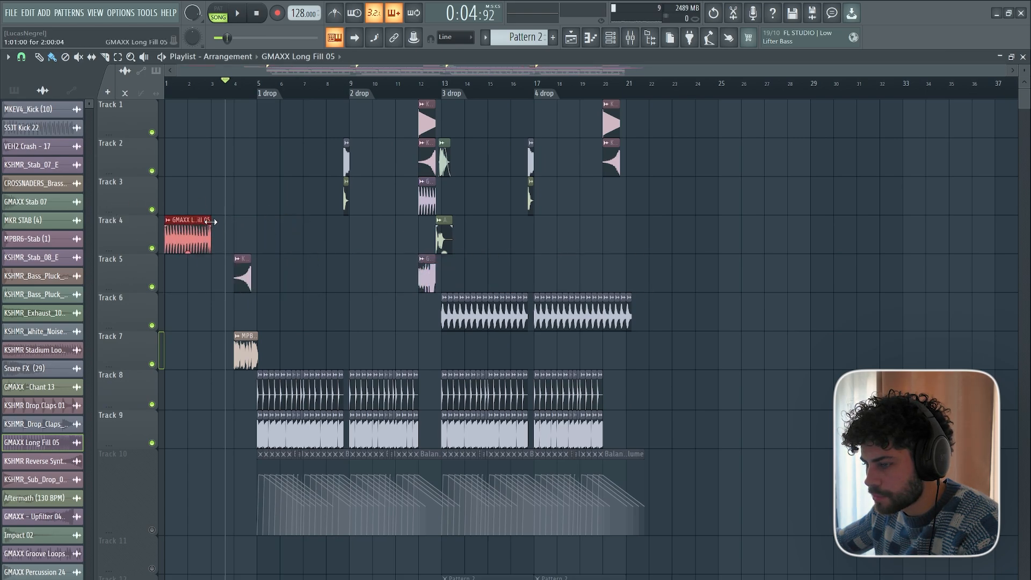
{"action": "key", "text": "space"}
{"action": "scroll", "coordinate": [215, 96], "scroll_direction": "up", "scroll_amount": 5}
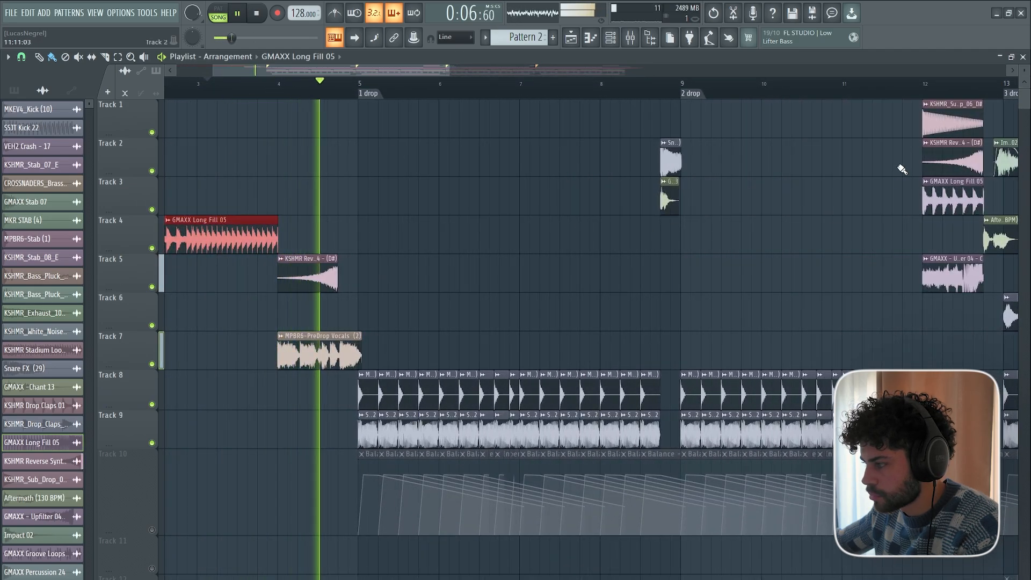
Copy the KSHMR_Sub_Drop_06_D# clip from Track 1 to Track 2 at bar 4 and play the lead-in to the 1 drop.
{"action": "left_click", "coordinate": [938, 119]}
{"action": "key", "text": "space"}
{"action": "key", "text": "space"}
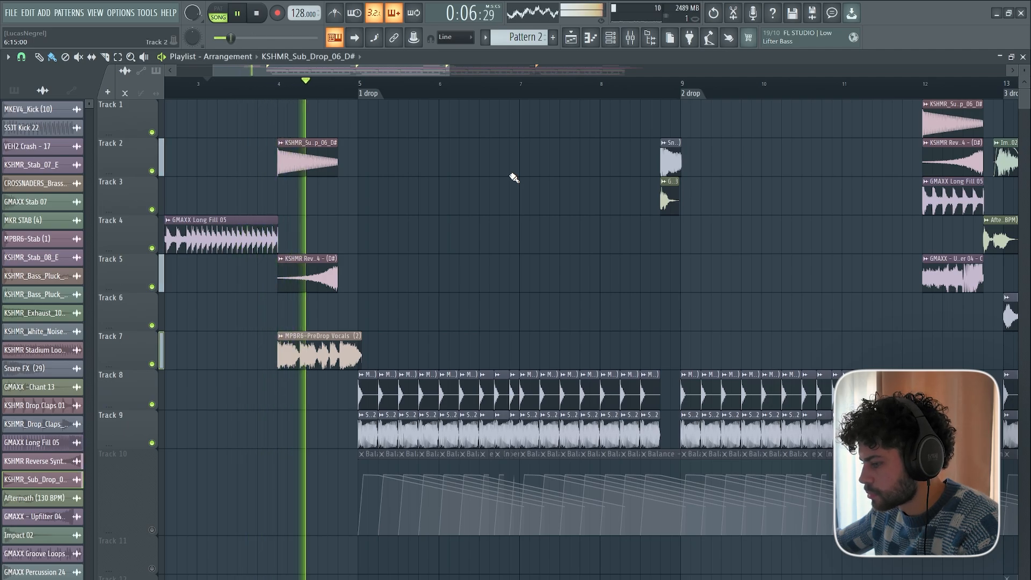
{"action": "key", "text": "space"}
{"action": "scroll", "coordinate": [368, 94], "scroll_direction": "down", "scroll_amount": 5}
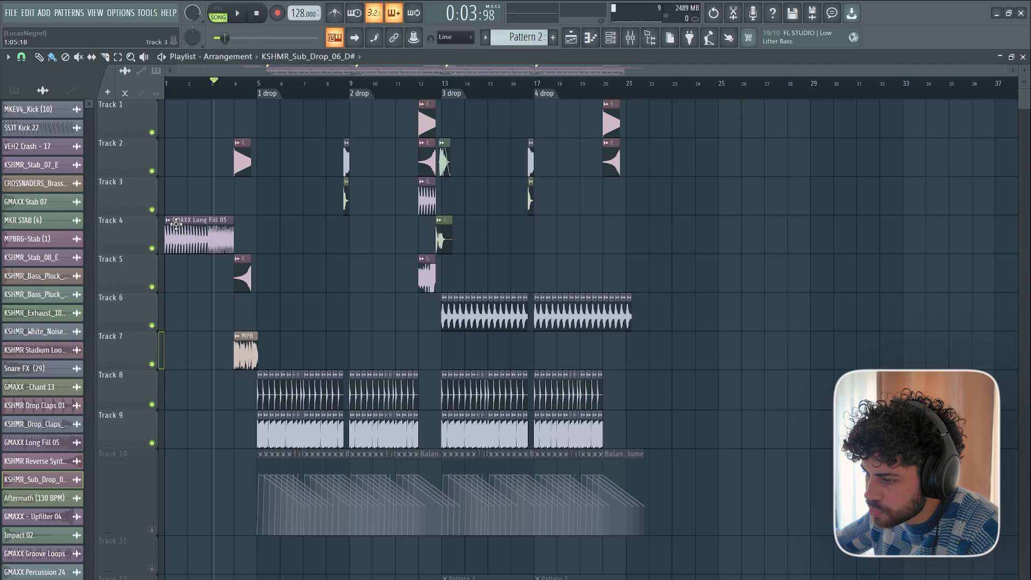
Bring all muted tracks back into the arrangement, from the Track 10 volume automation down through the patterns and stab layers.
{"action": "scroll", "coordinate": [223, 103], "scroll_direction": "up", "scroll_amount": 3}
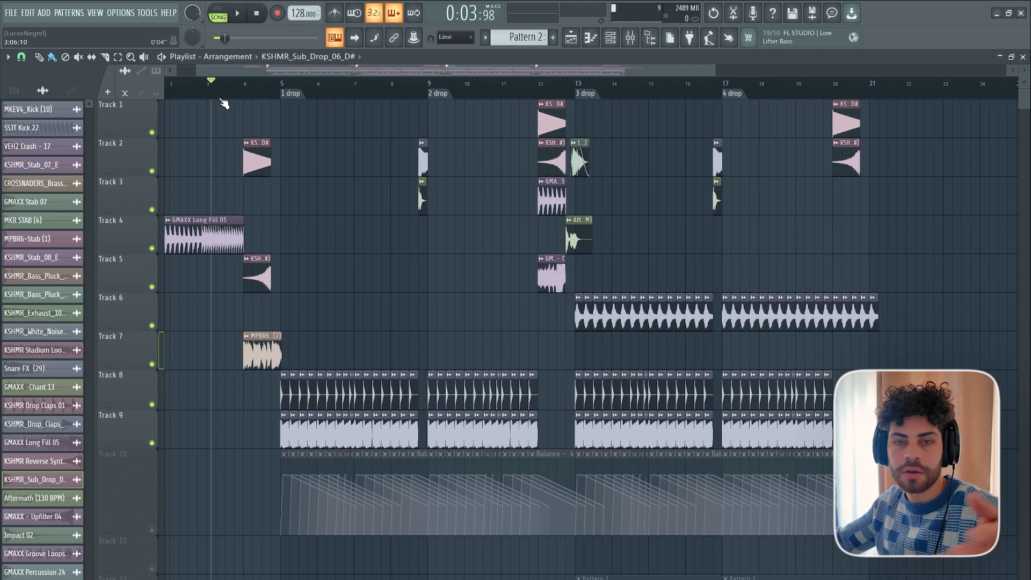
{"action": "scroll", "coordinate": [428, 299], "scroll_direction": "down", "scroll_amount": 10}
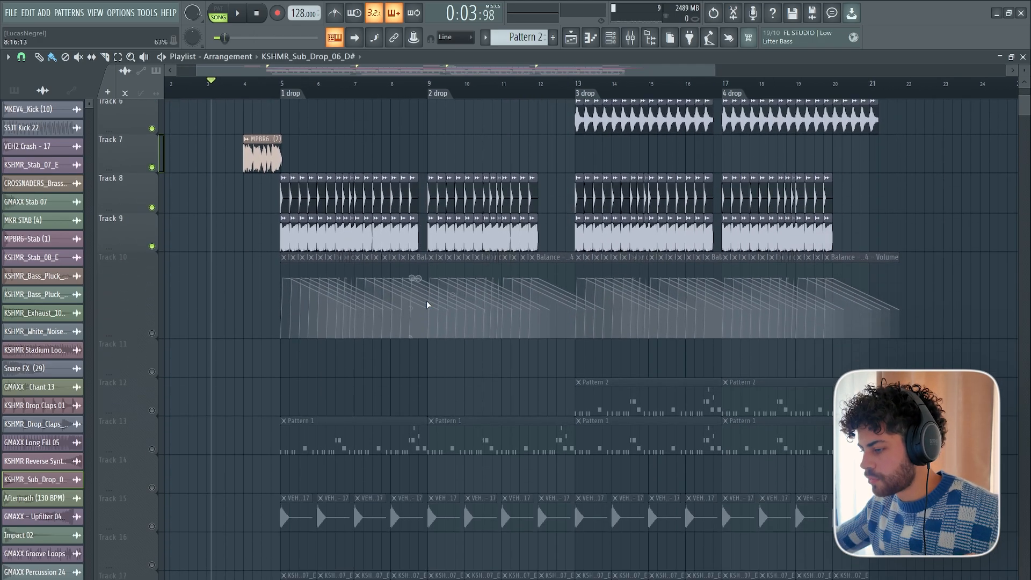
{"action": "scroll", "coordinate": [367, 345], "scroll_direction": "up", "scroll_amount": 9}
{"action": "scroll", "coordinate": [309, 326], "scroll_direction": "up", "scroll_amount": 1}
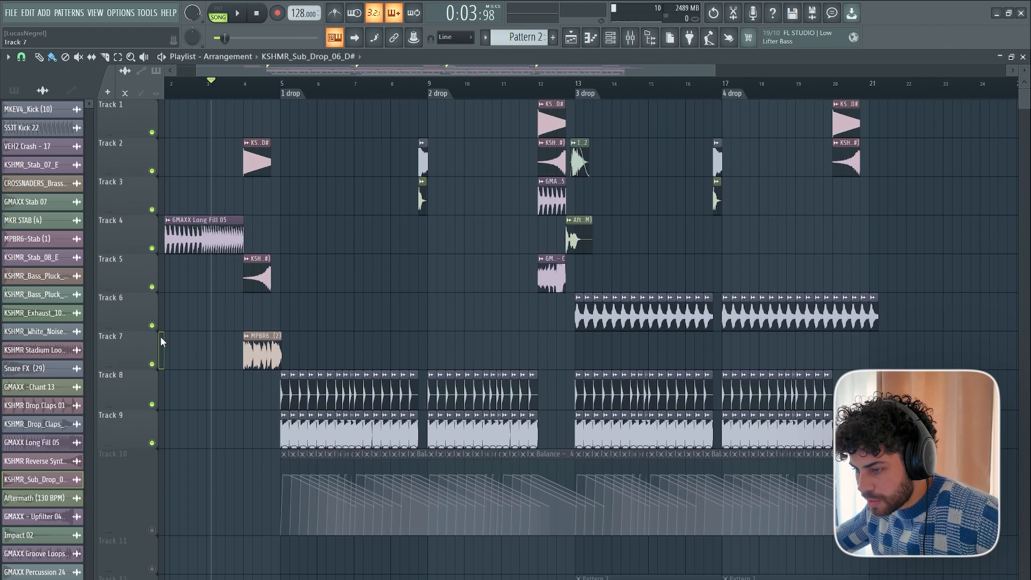
{"action": "right_click", "coordinate": [157, 325]}
{"action": "right_click", "coordinate": [152, 326]}
{"action": "right_click", "coordinate": [153, 325]}
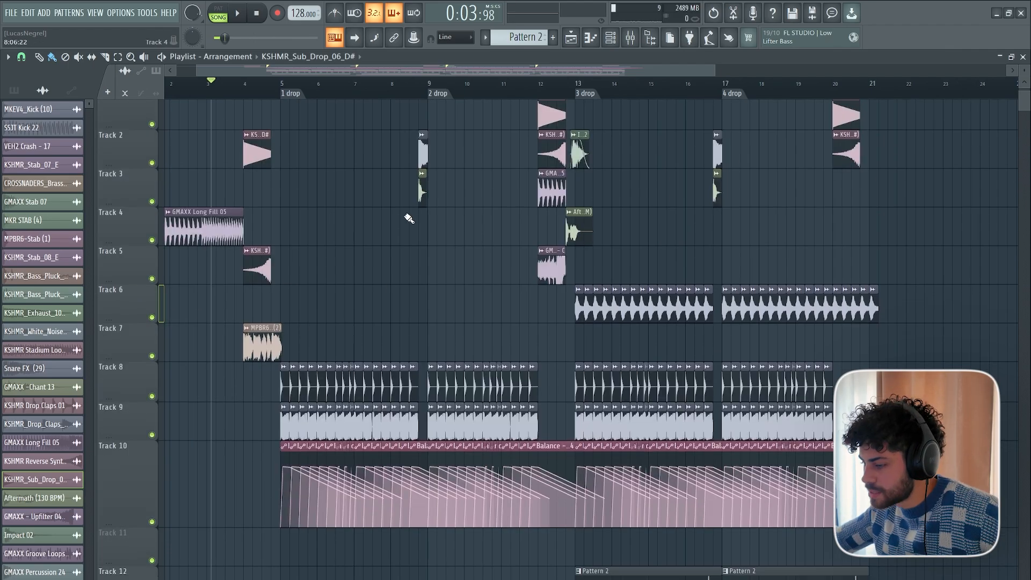
{"action": "scroll", "coordinate": [405, 242], "scroll_direction": "down", "scroll_amount": 8}
{"action": "scroll", "coordinate": [495, 450], "scroll_direction": "up", "scroll_amount": 8}
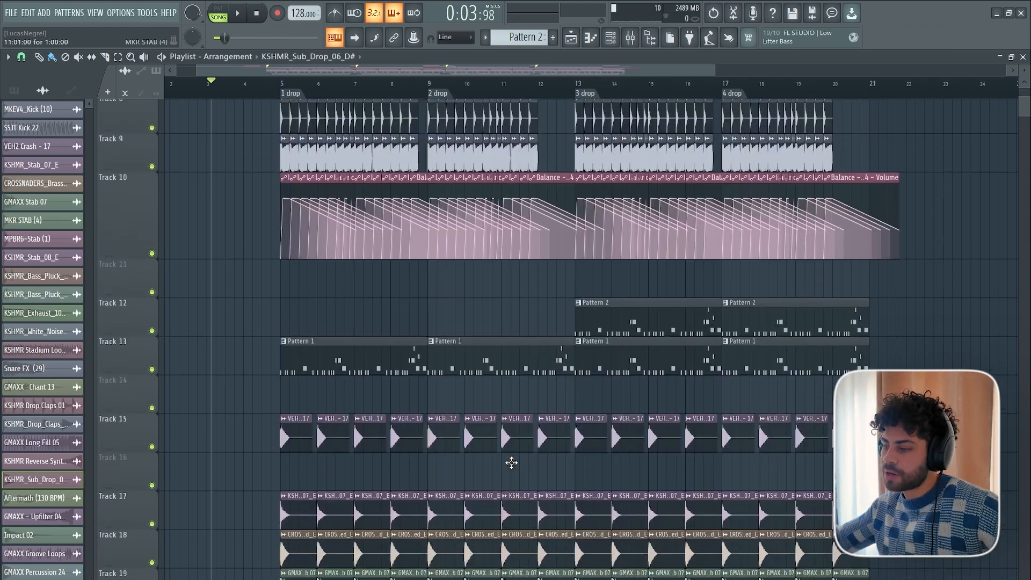